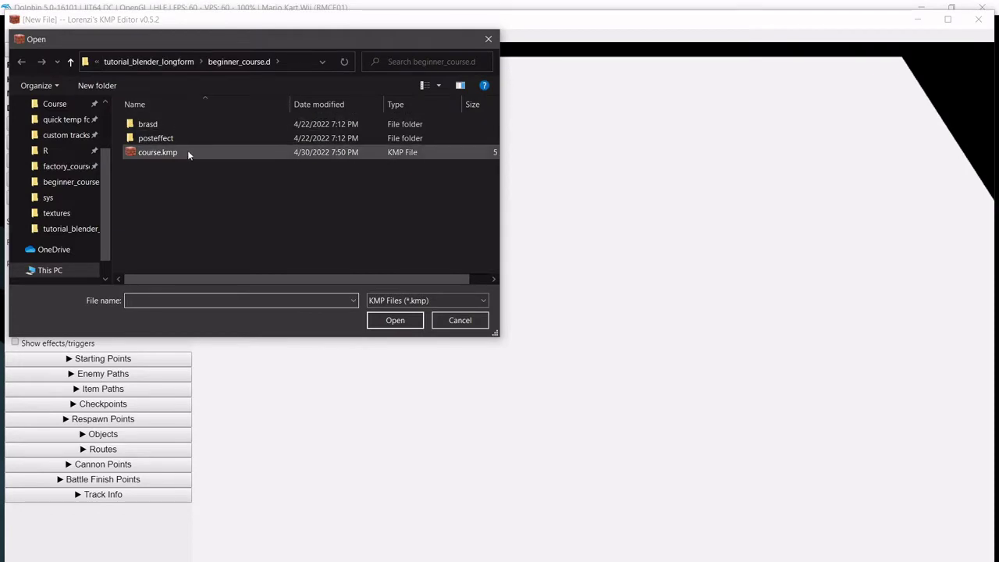
- Open course.kmp from the beginner_course.d folder and select the kinoko_bend object nearest the lower ramp
left_click(157, 152)
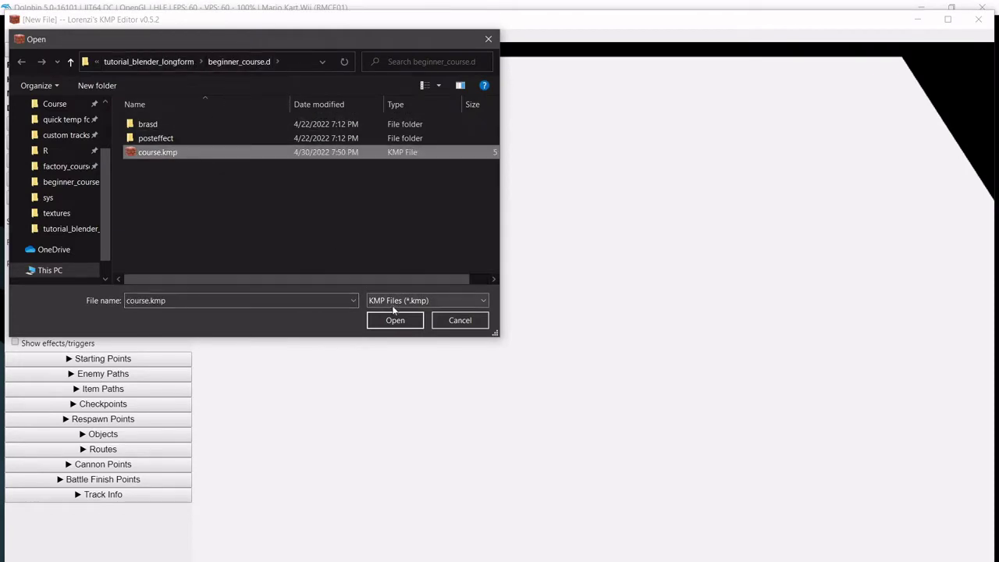
left_click(395, 320)
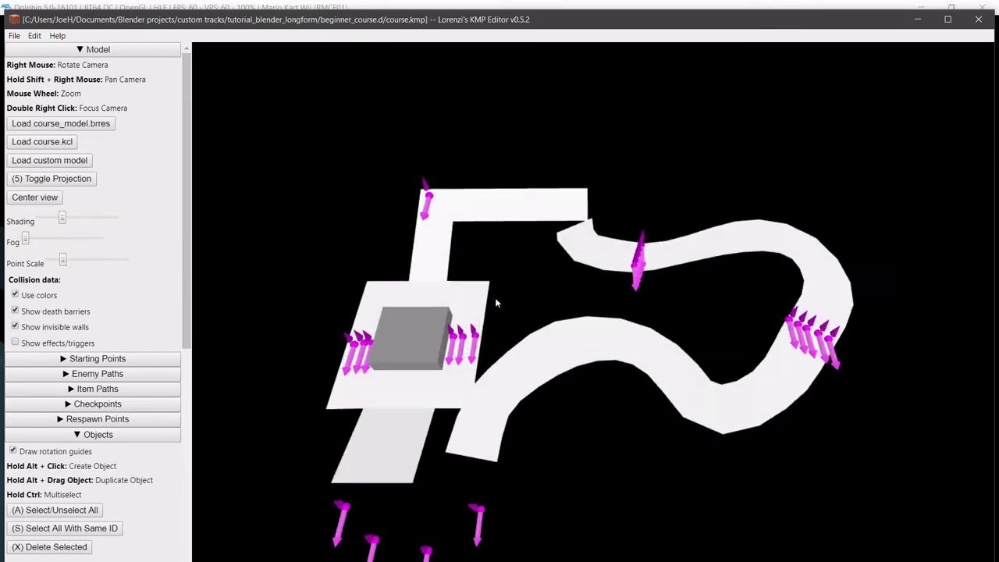
right_click_drag(496, 339, 554, 252, "shift")
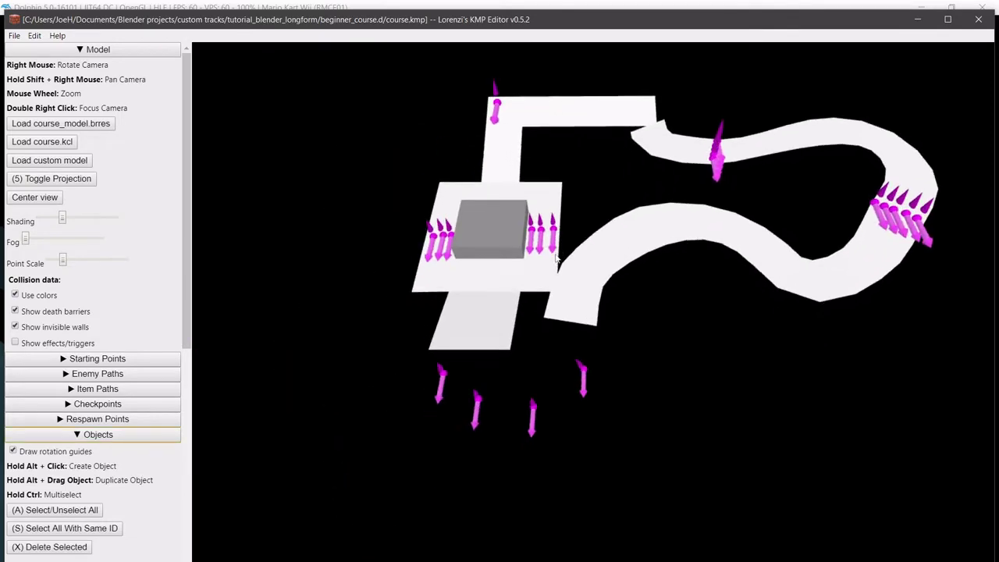
left_click(444, 374)
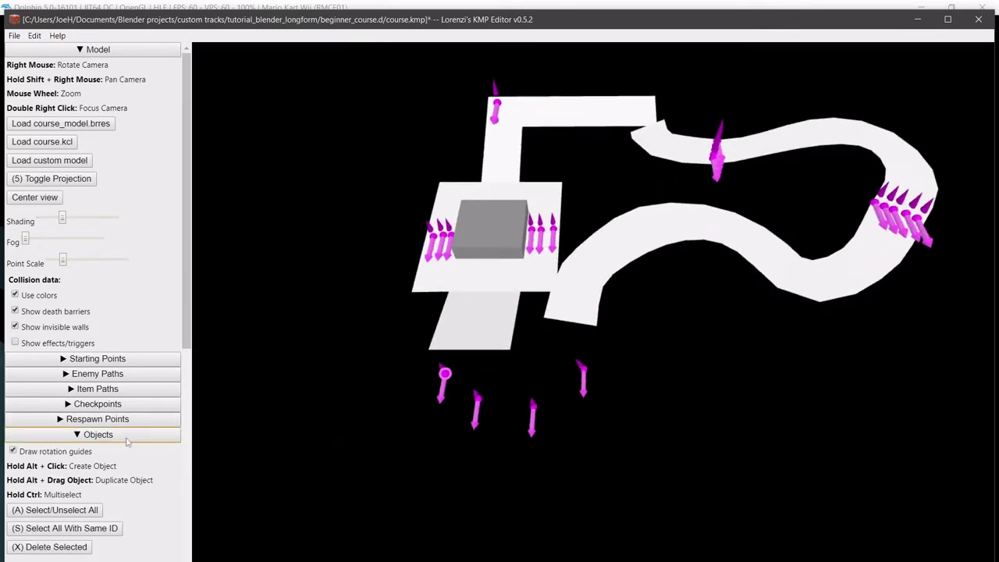
- Examine the rotation and scale properties of the selected kinoko_bend object
scroll(127, 442, "down", 5)
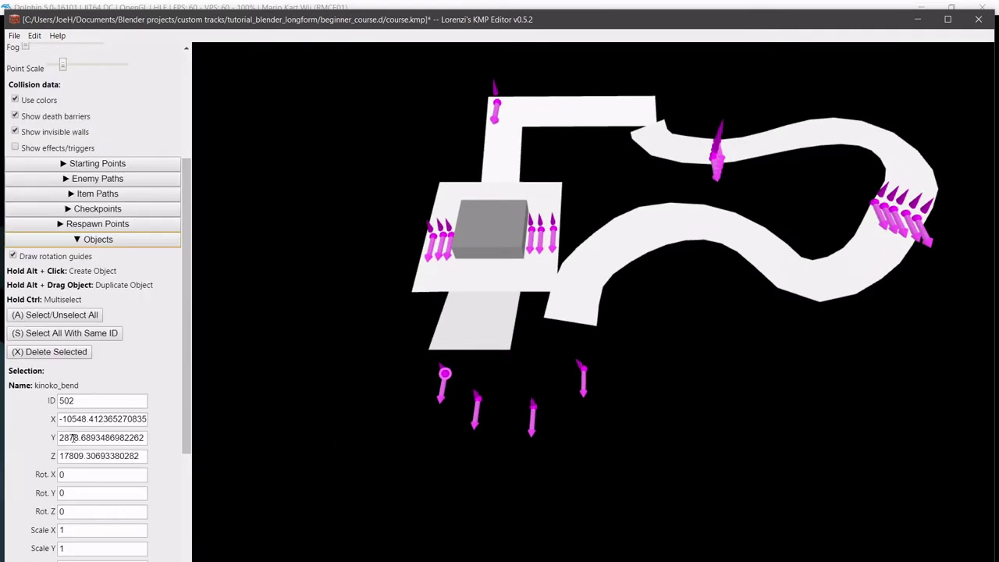
double_click(85, 345)
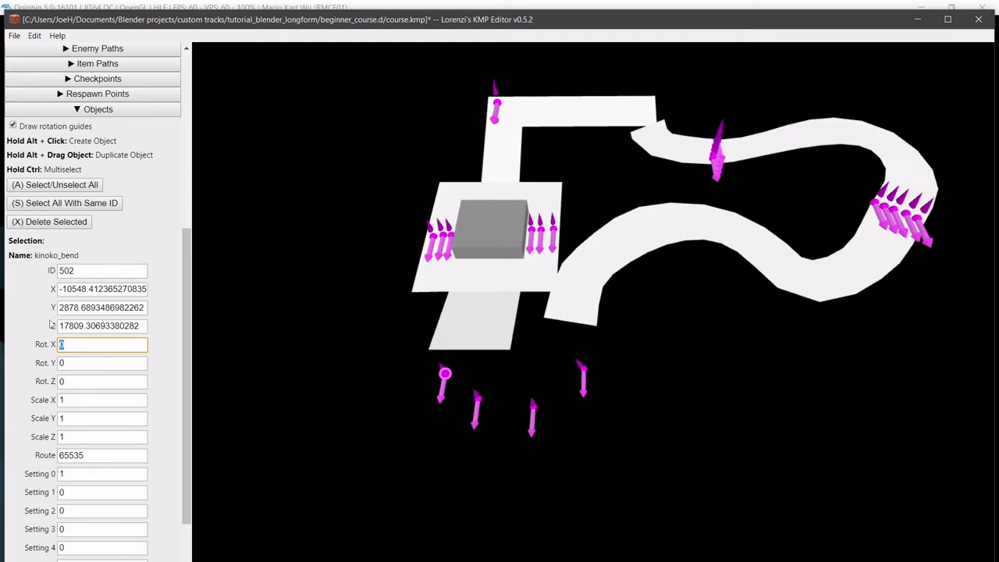
left_click(81, 404)
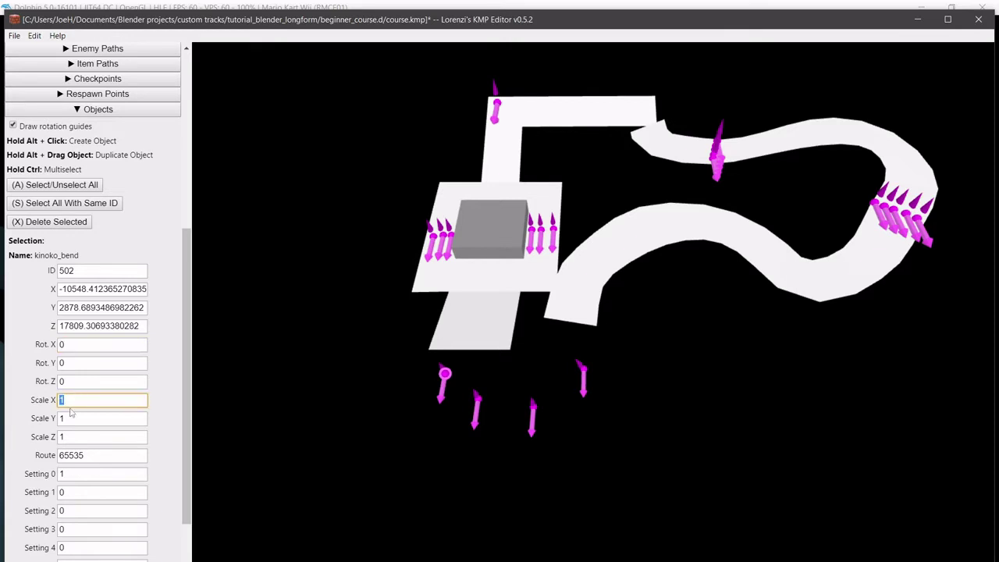
left_click_drag(76, 419, 26, 414)
left_click_drag(70, 437, 45, 437)
left_click(24, 413)
key("shift+Tab")
key("shift+Tab")
- Switch to File Explorer and open kinoko.brres from the beginner_course.d folder inside tutorial_blender_longform
key("alt+Tab")
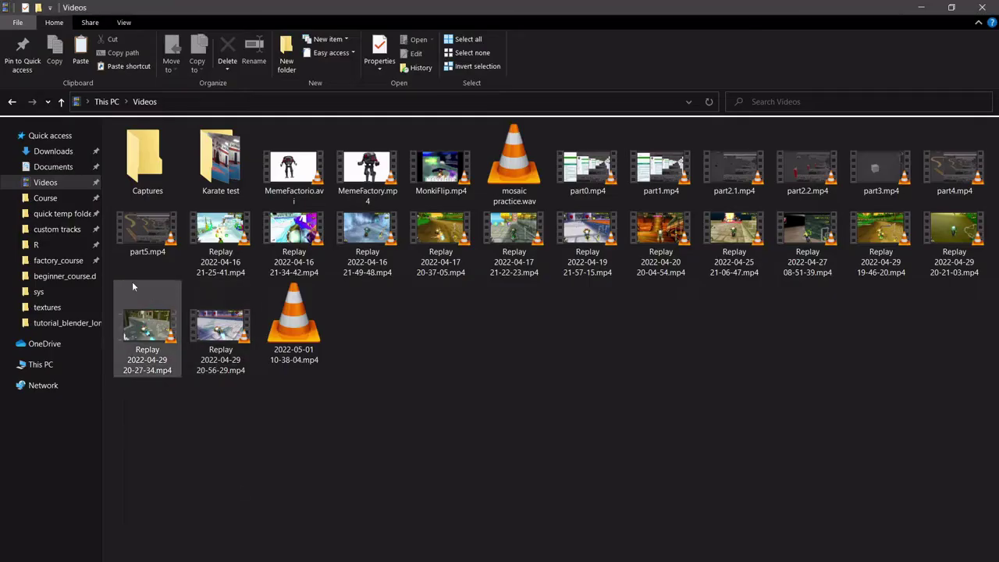
left_click(63, 324)
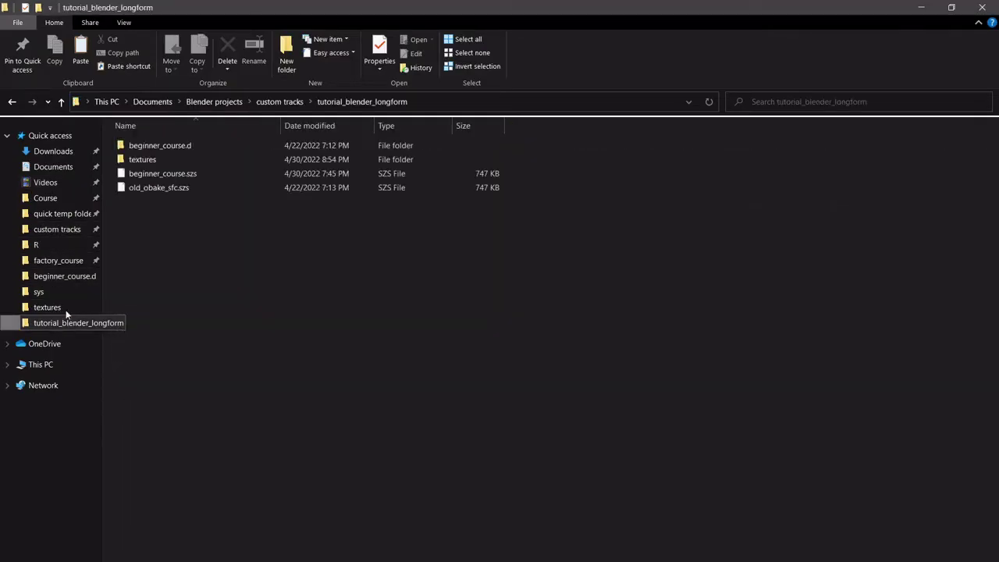
double_click(166, 145)
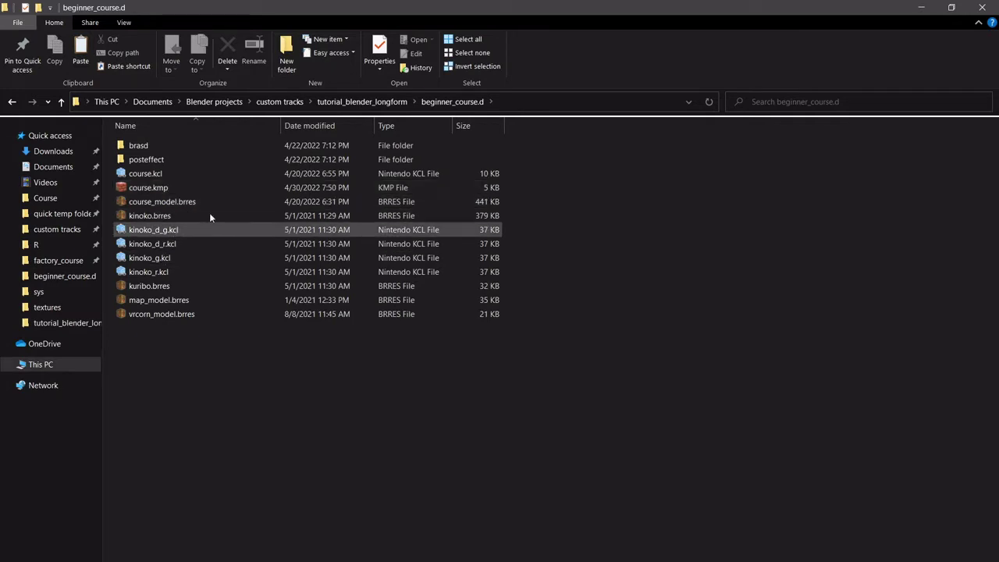
left_click(148, 216)
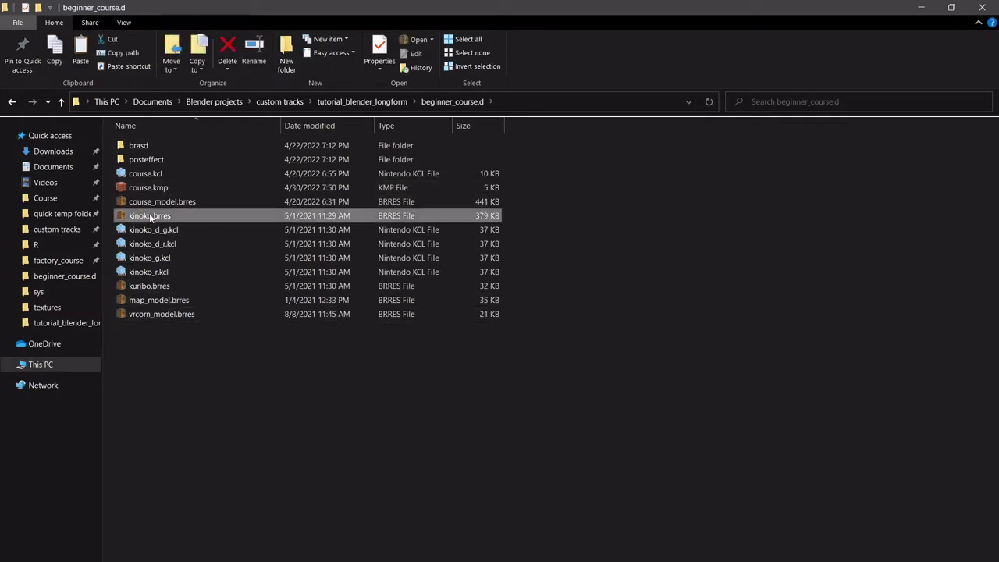
double_click(165, 217)
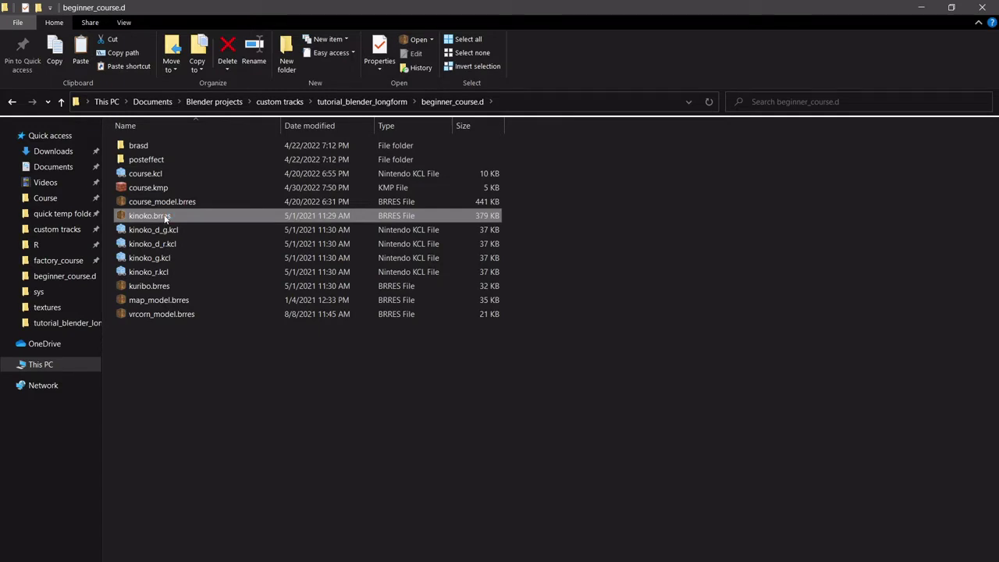
- Examine the scale property of the kinoko_d_g model's bone in kinoko.brres, and close the file
left_click(149, 181)
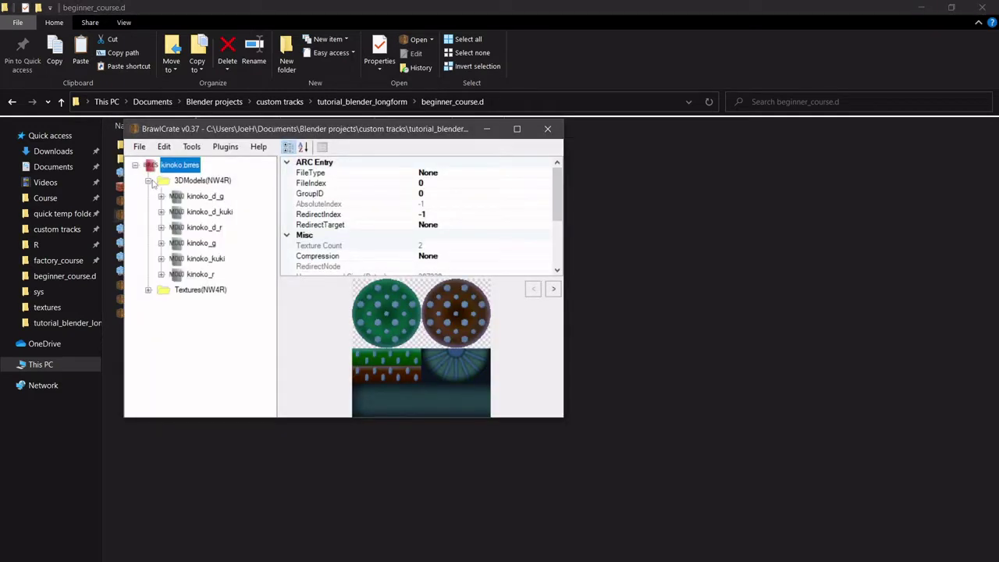
left_click(161, 196)
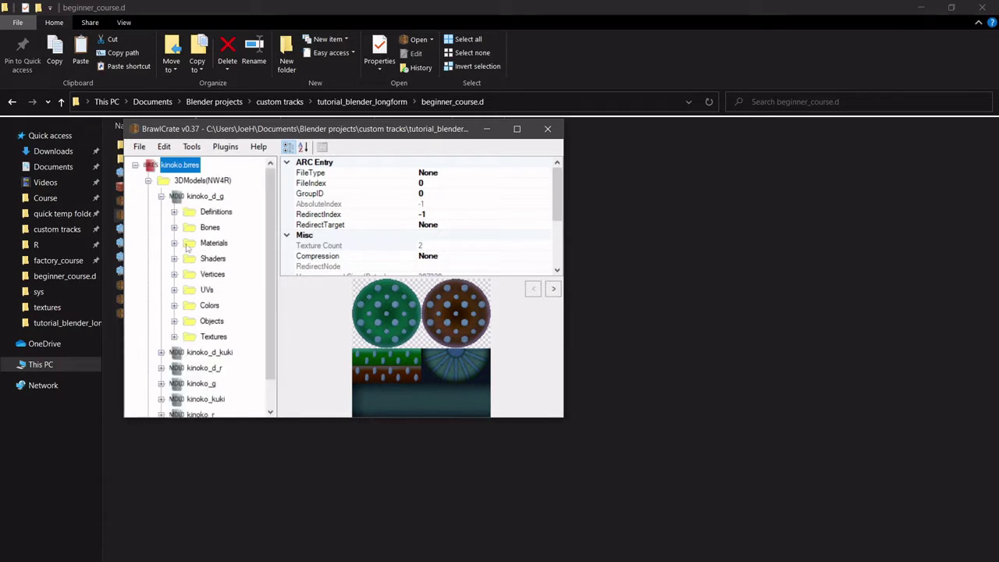
left_click(174, 227)
left_click(219, 244)
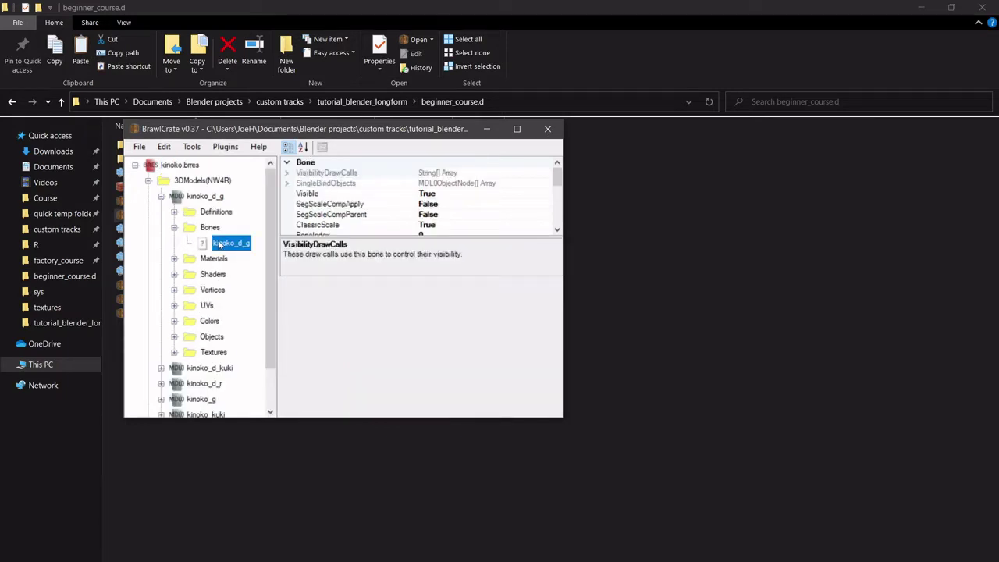
scroll(408, 201, "down", 3)
scroll(412, 191, "up", 1)
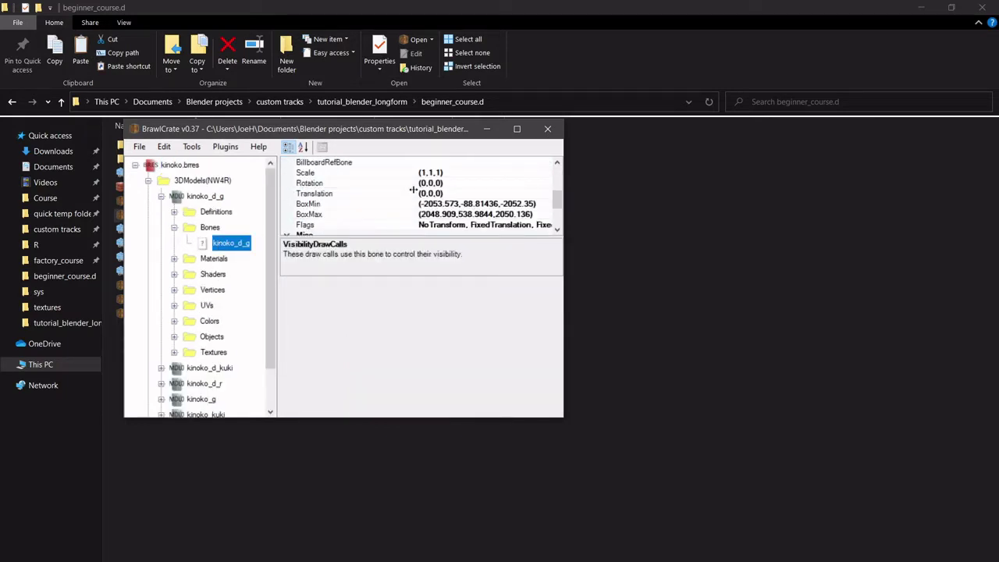
left_click(442, 173)
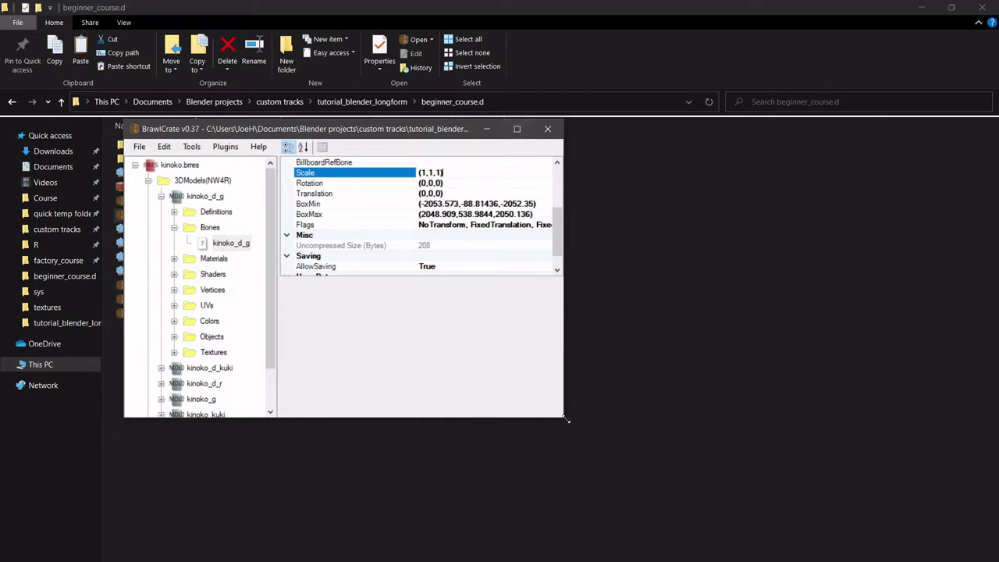
left_click_drag(567, 420, 795, 420)
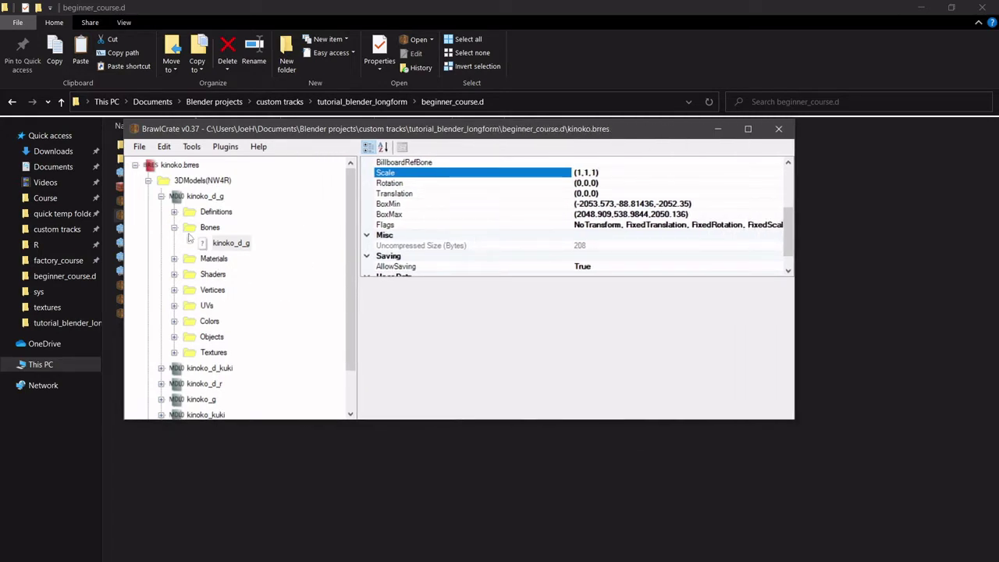
left_click(776, 129)
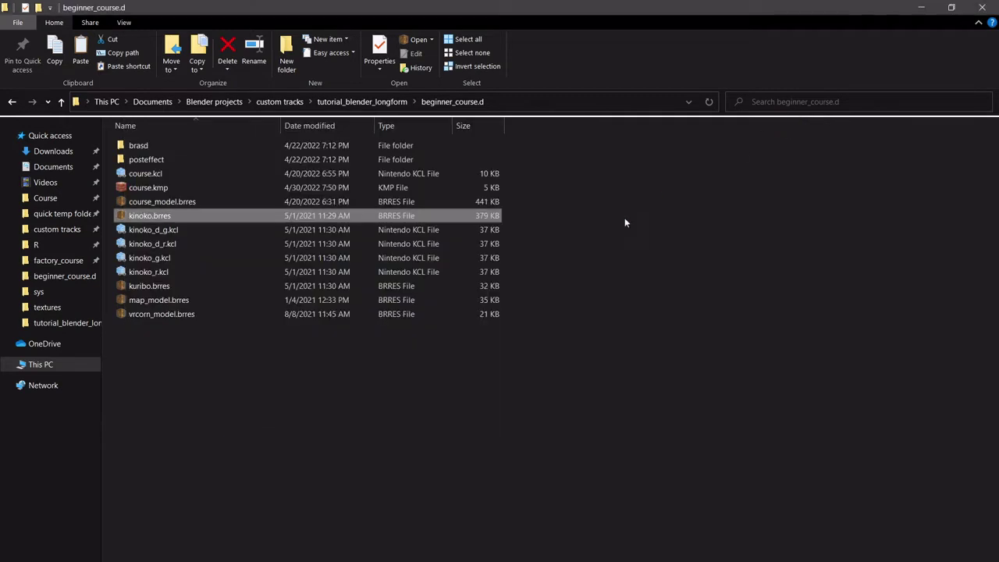
left_click(381, 407)
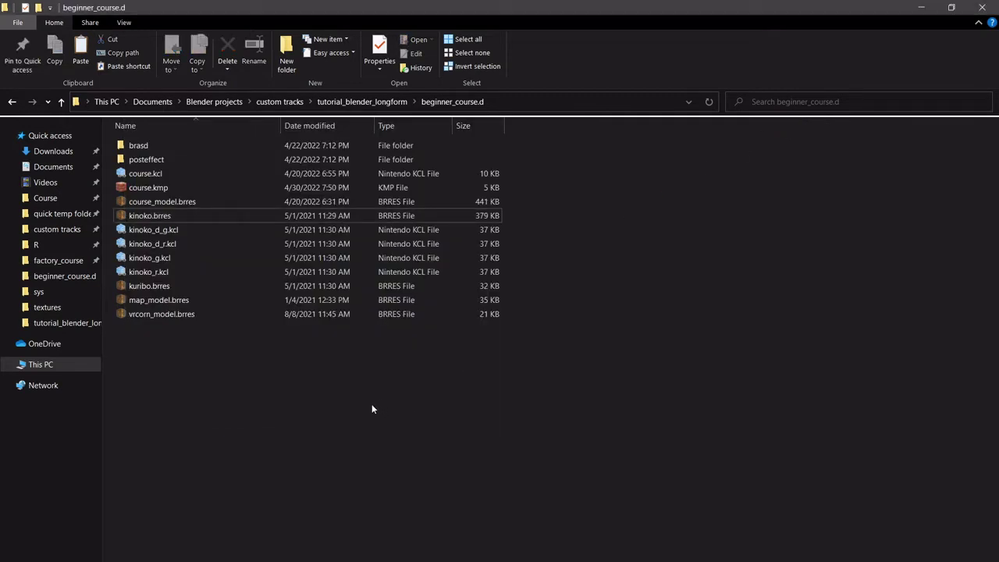
- Switch back to the KMP editor and examine how the mushroom objects are placed beyond the lower ramp
key("alt+Tab")
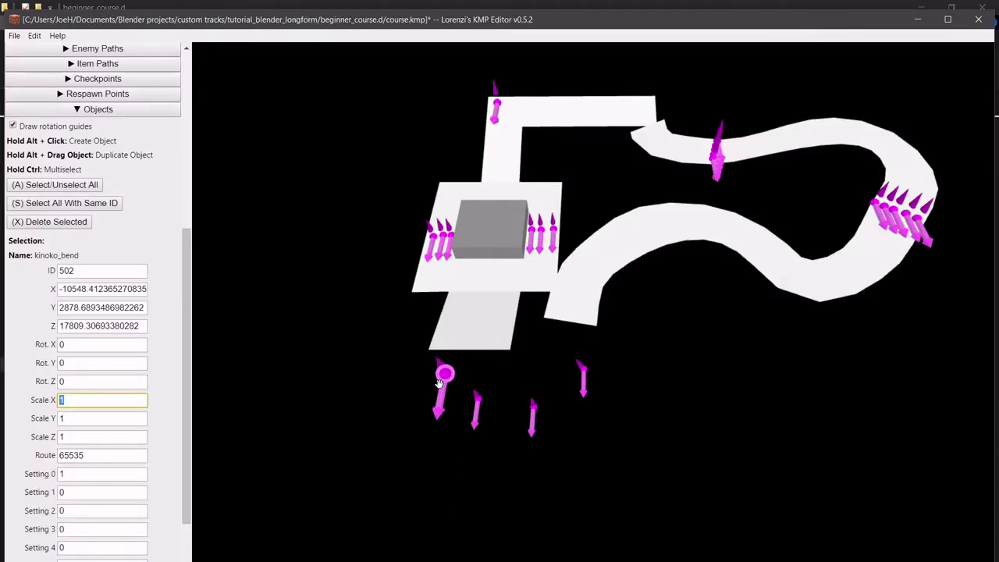
right_click_drag(441, 379, 575, 348)
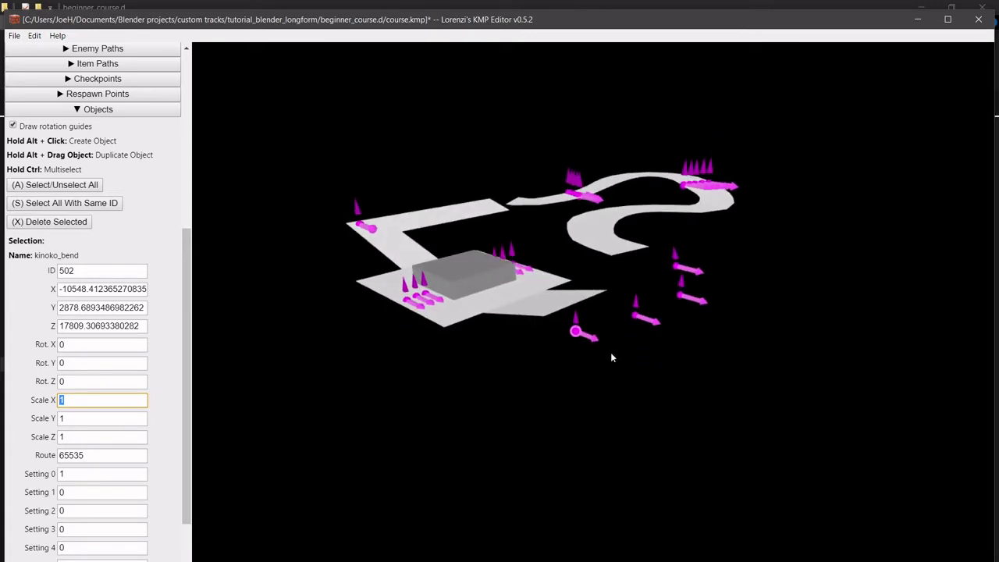
right_click_drag(617, 382, 602, 406)
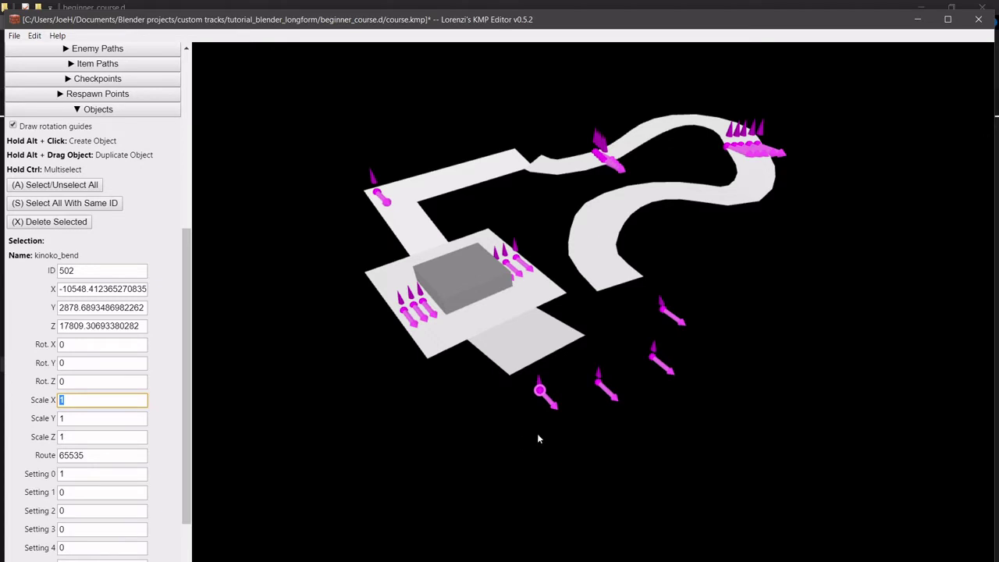
scroll(561, 412, "up", 2)
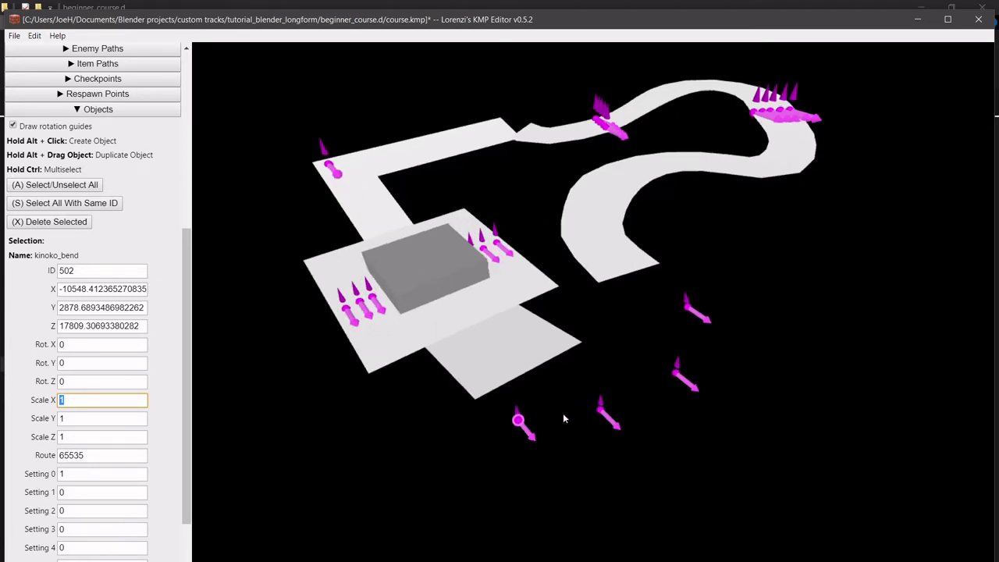
scroll(563, 412, "up", 3)
middle_click_drag(549, 427, 564, 362)
right_click_drag(564, 362, 651, 381)
middle_click_drag(650, 382, 619, 370)
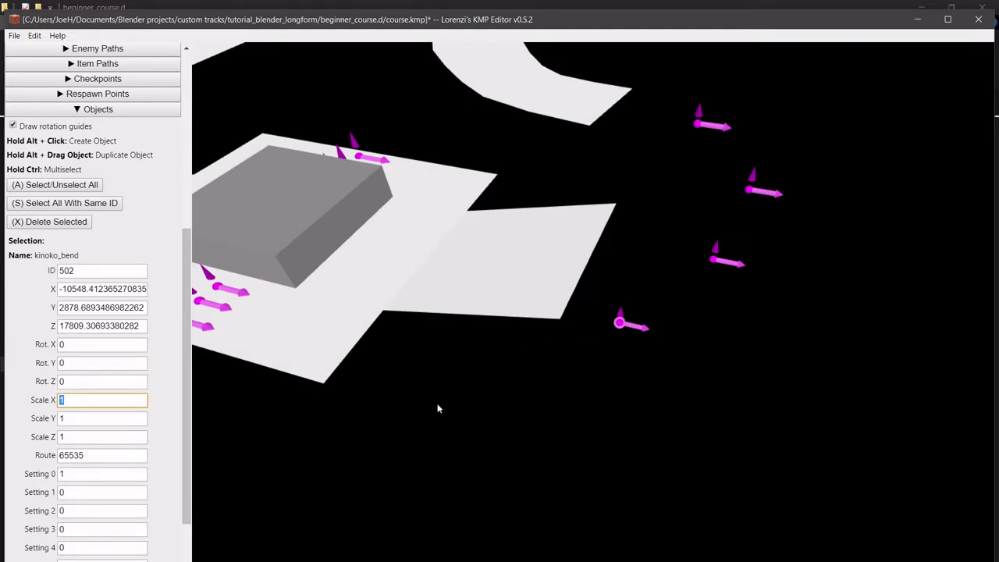
- Switch to Blender and inspect the track layout around the platform and curved road from above
key("alt+Tab")
scroll(576, 319, "down", 3)
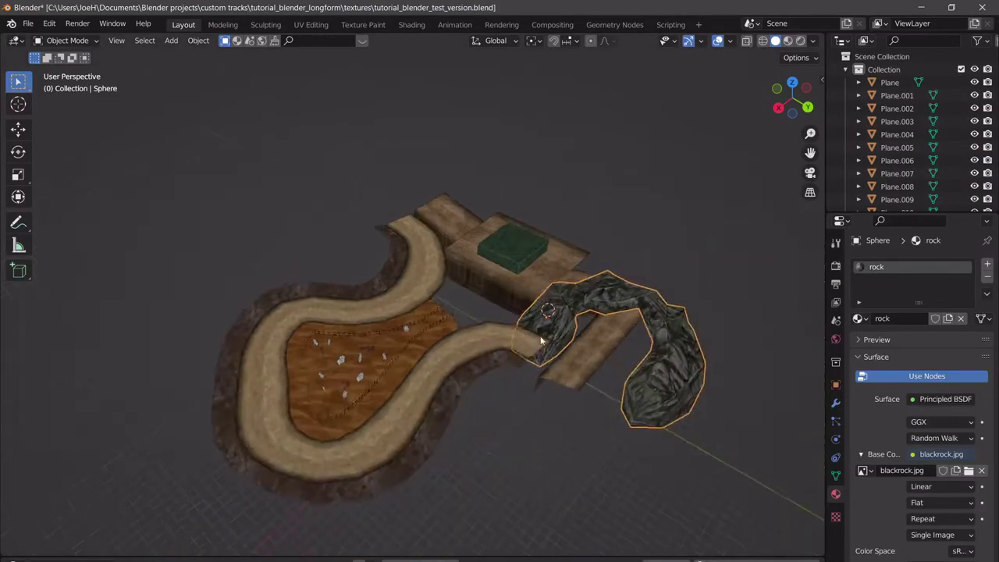
middle_click_drag(539, 341, 510, 330)
scroll(520, 346, "up", 4)
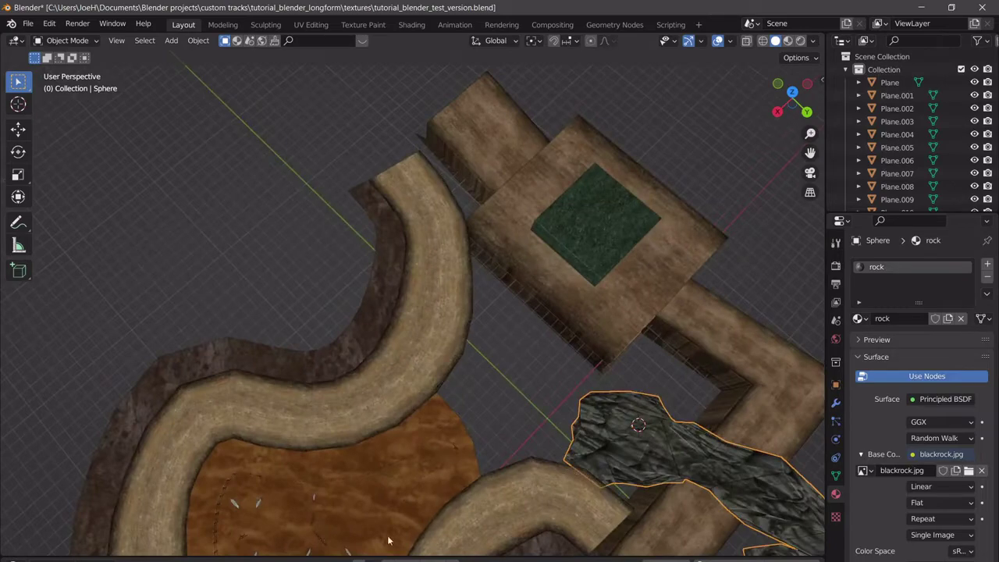
- Switch to File Explorer, reopen kinoko.brres in BrawlCrate and expand its 3D models
left_click(267, 531)
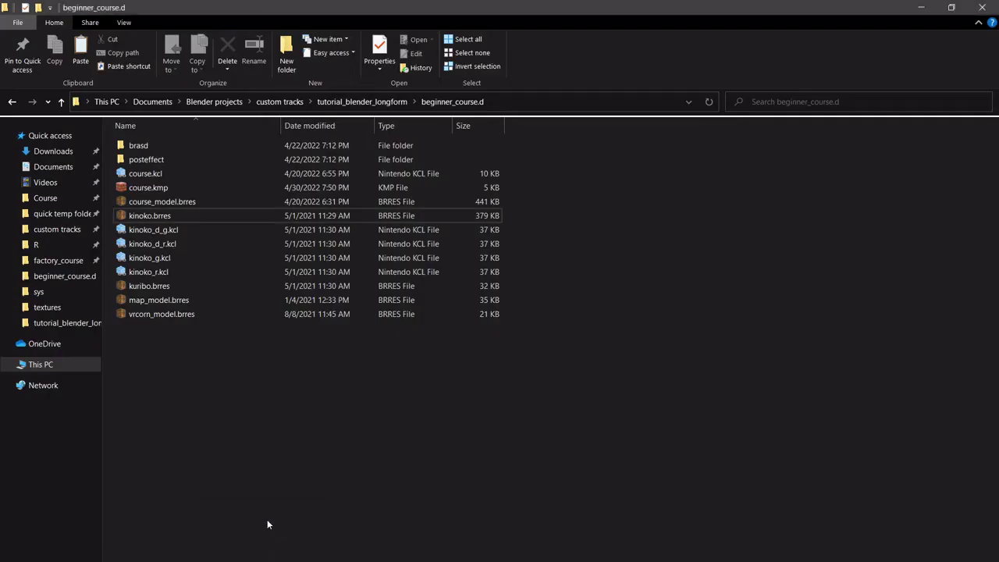
left_click(209, 216)
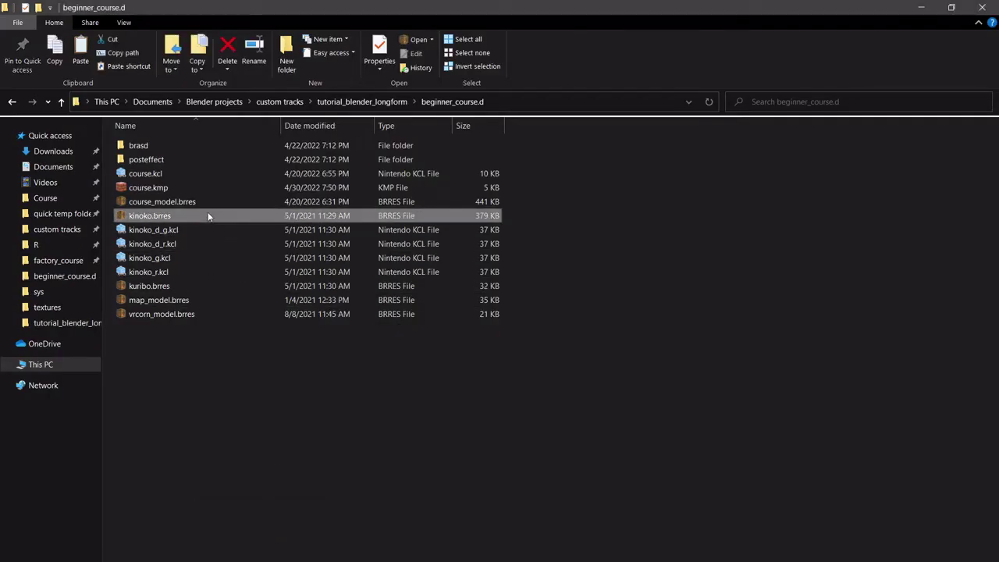
right_click(208, 216)
left_click(190, 220)
left_click(47, 79)
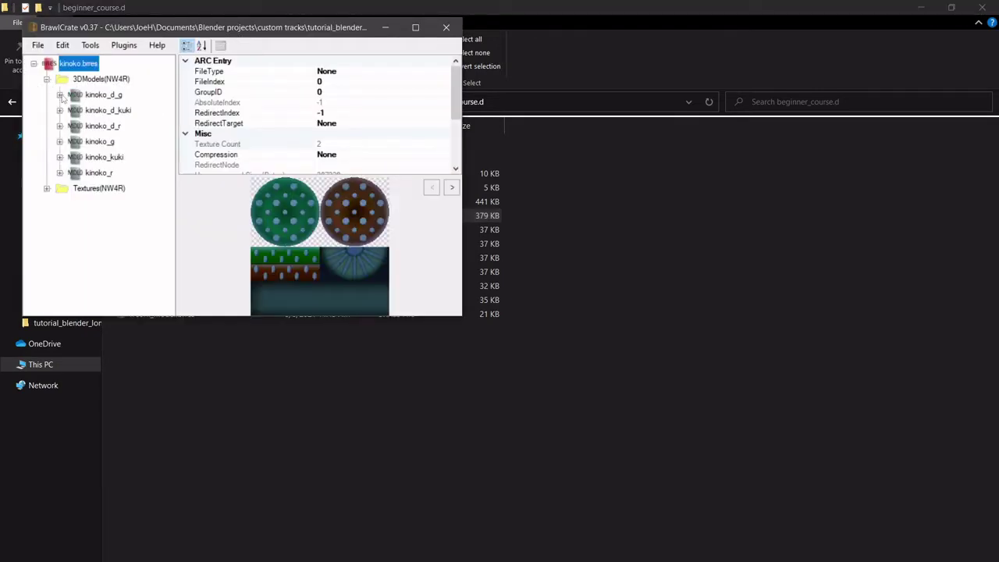
- Export the kinoko_d_g model as kinoko_d_g.dae in DAE format to the tutorial_blender_longform folder
left_click(70, 96)
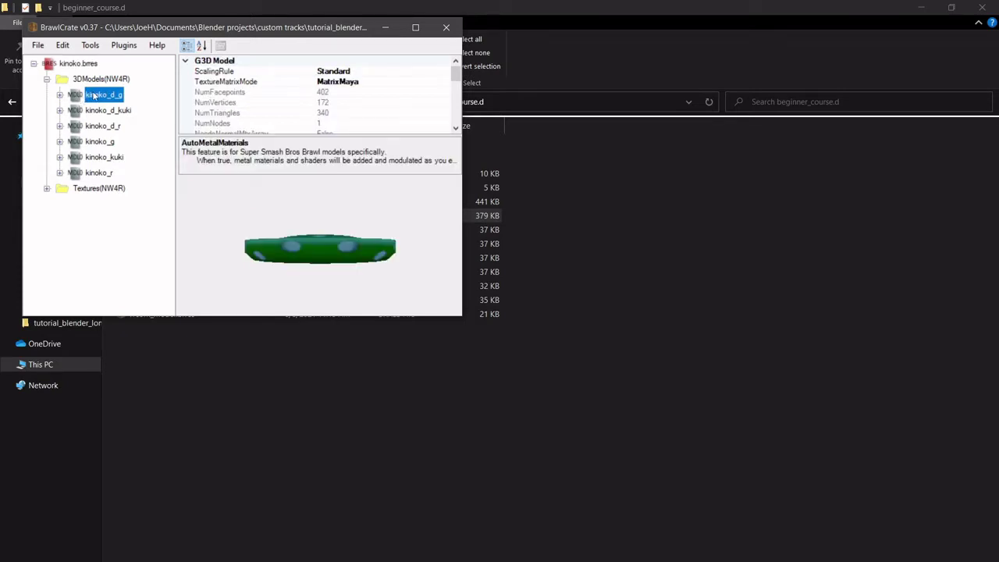
right_click(94, 95)
left_click(114, 119)
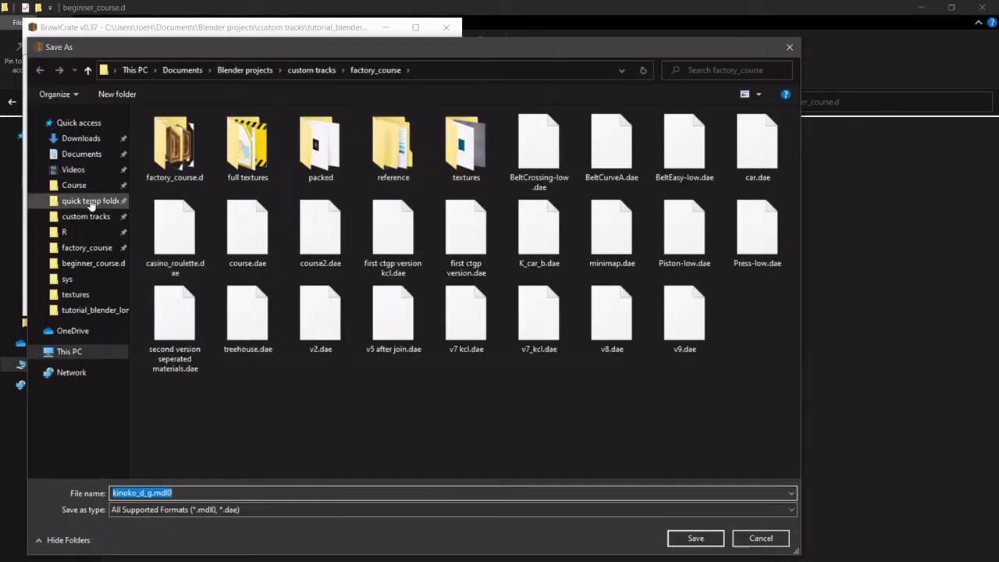
left_click(94, 310)
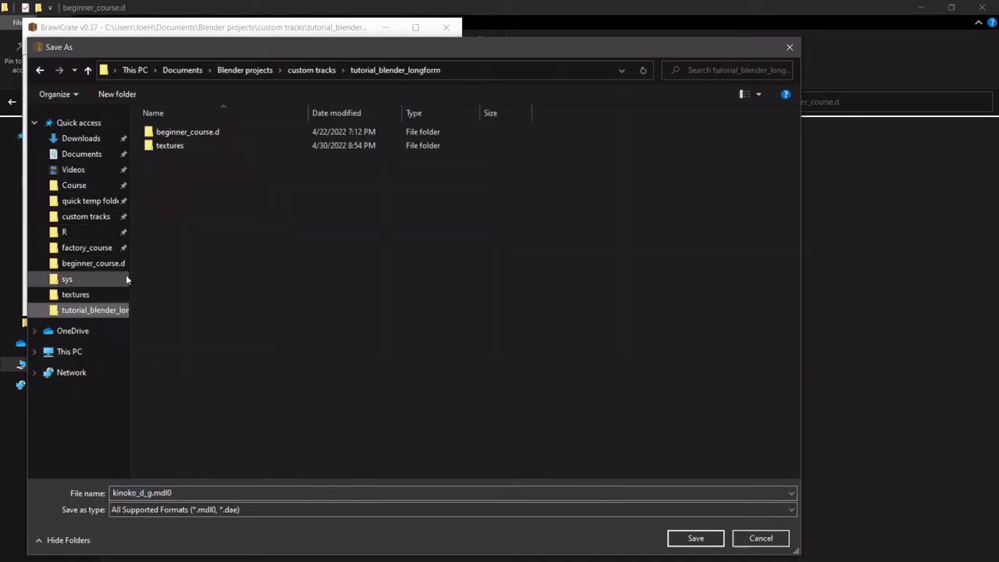
left_click(194, 508)
left_click(222, 539)
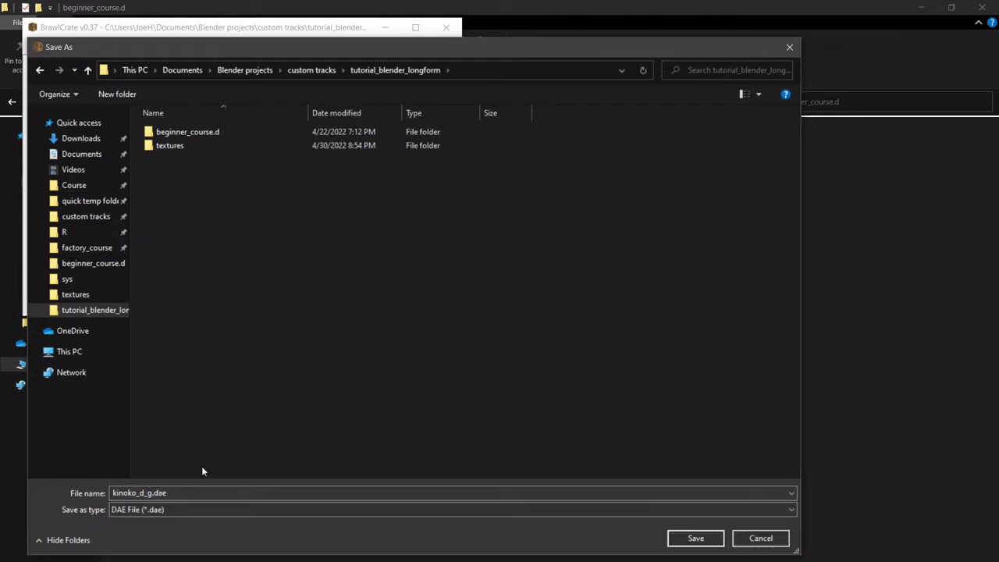
left_click(690, 539)
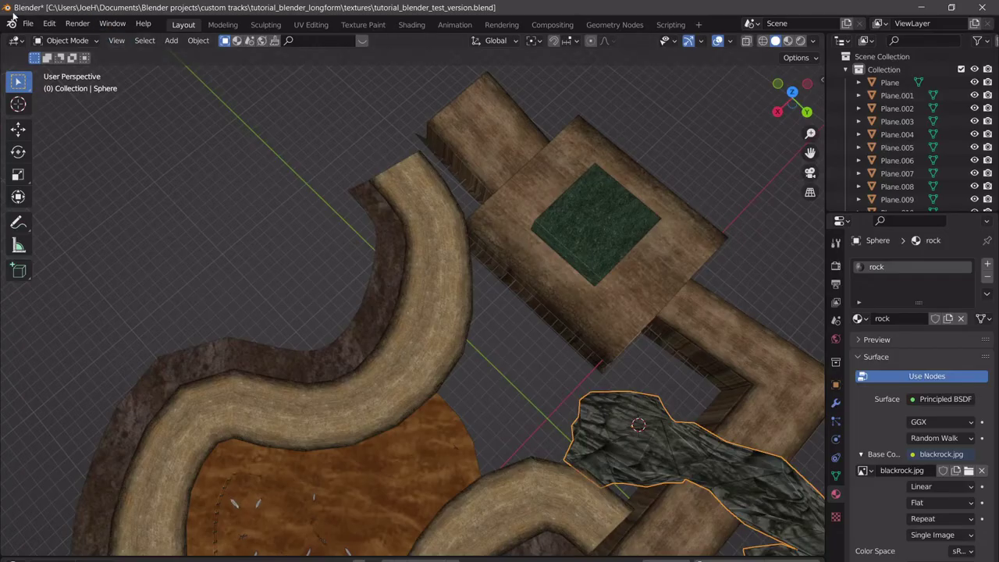
- Import the kinoko_d_g.dae Collada model from the tutorial_blender_longform folder
left_click(28, 23)
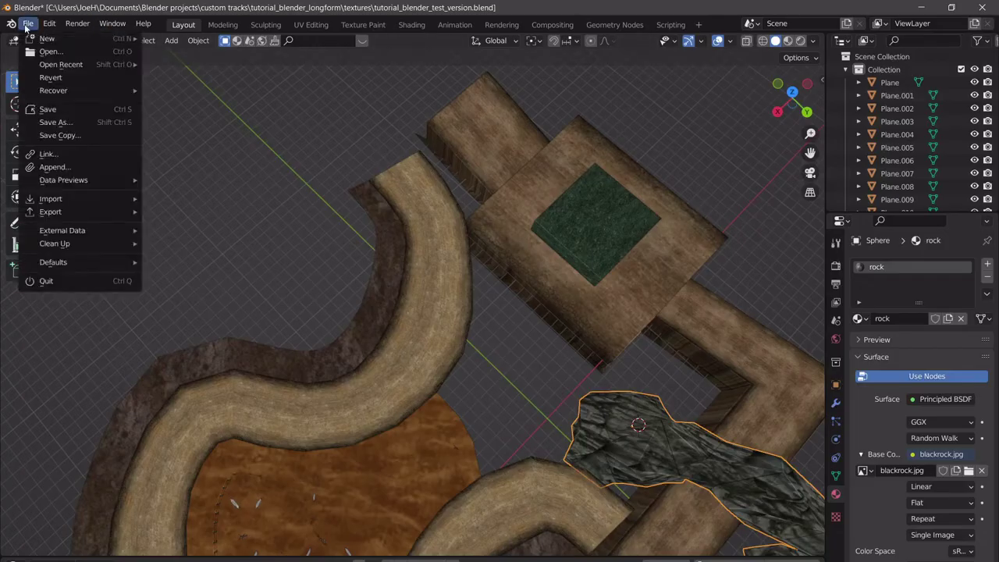
mouse_move(72, 199)
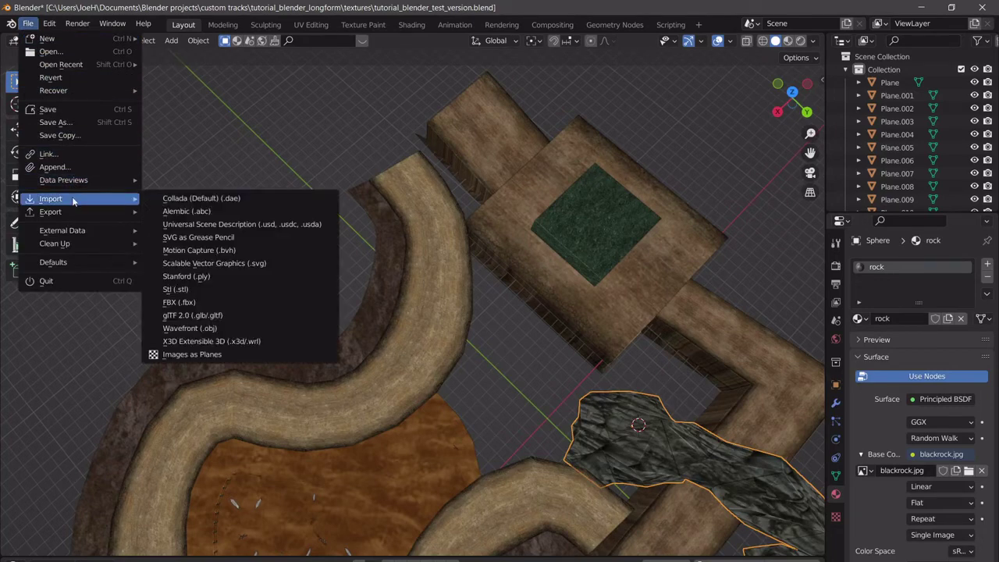
left_click(226, 199)
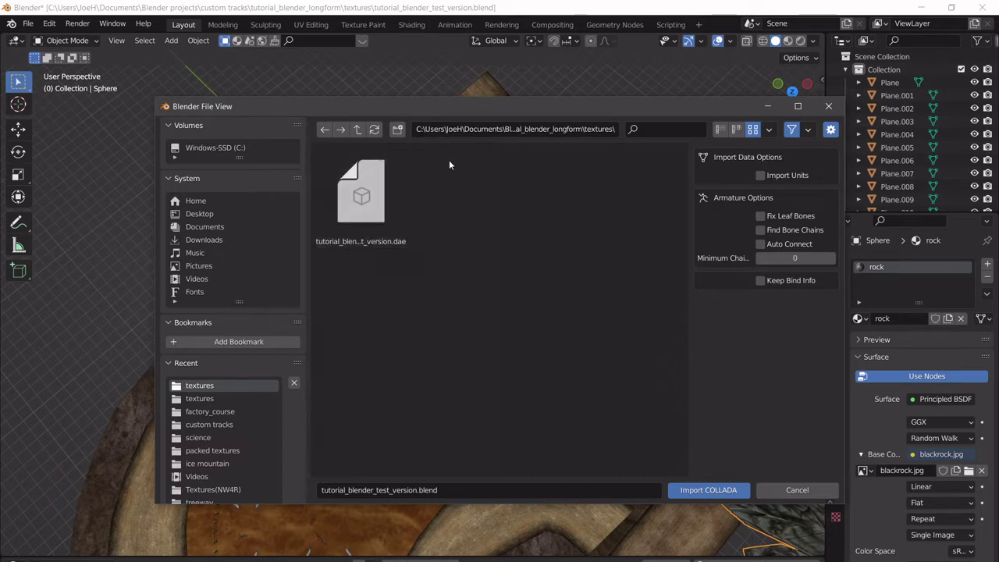
left_click(358, 129)
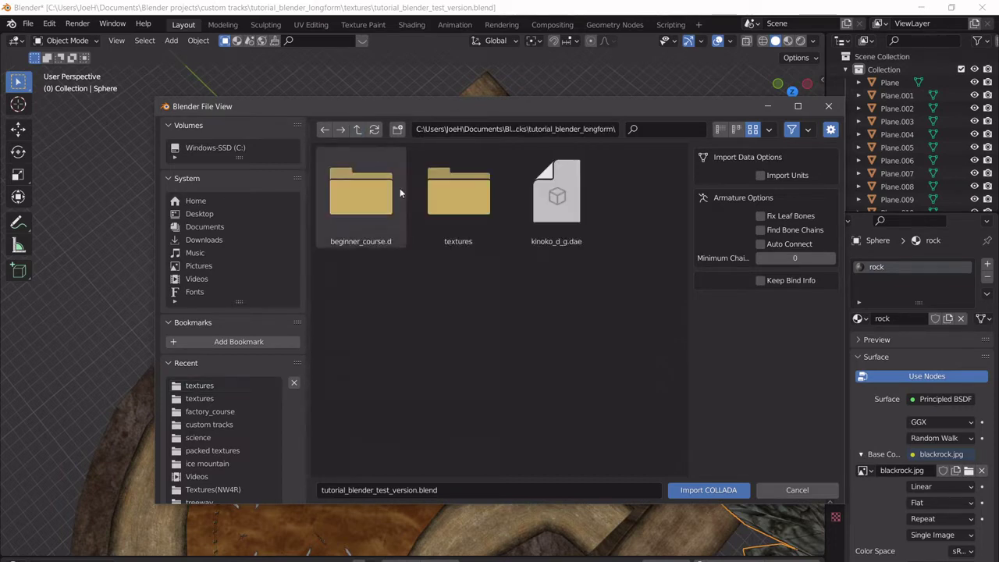
left_click(557, 195)
left_click(709, 489)
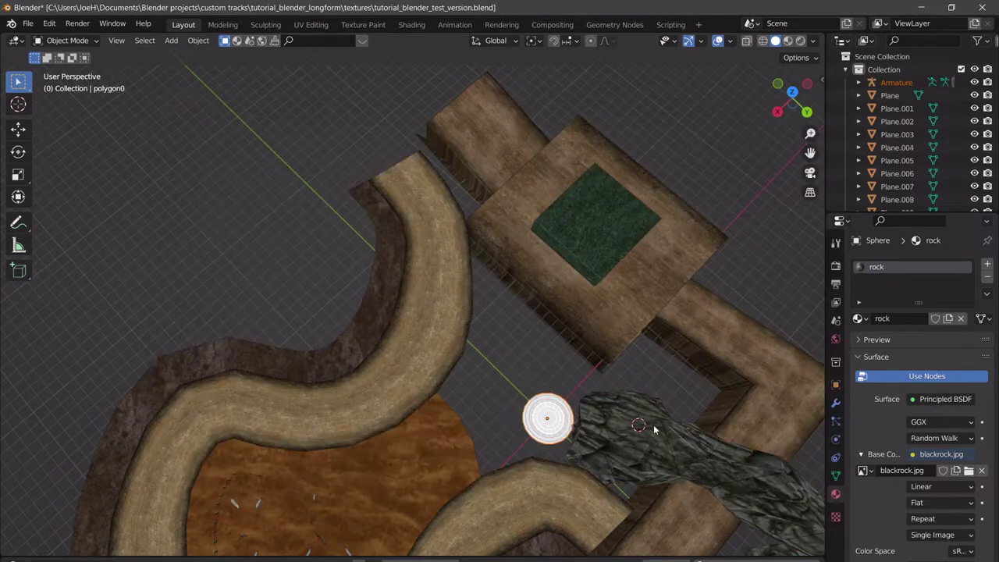
- From the top view, move the imported mushroom about -147.5 m in X and -292.5 m in Y, just beyond the lower ramp
middle_click_drag(575, 390, 526, 323)
key("KP_Decimal")
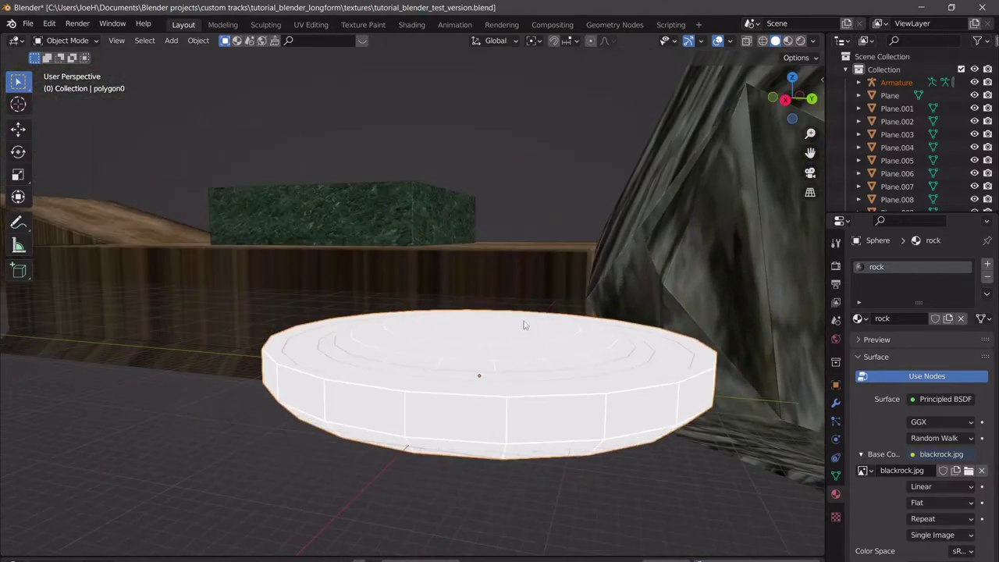
left_click(792, 78)
scroll(551, 220, "down", 10)
middle_click_drag(525, 244, 571, 159, "shift")
scroll(571, 159, "down", 2)
key("g")
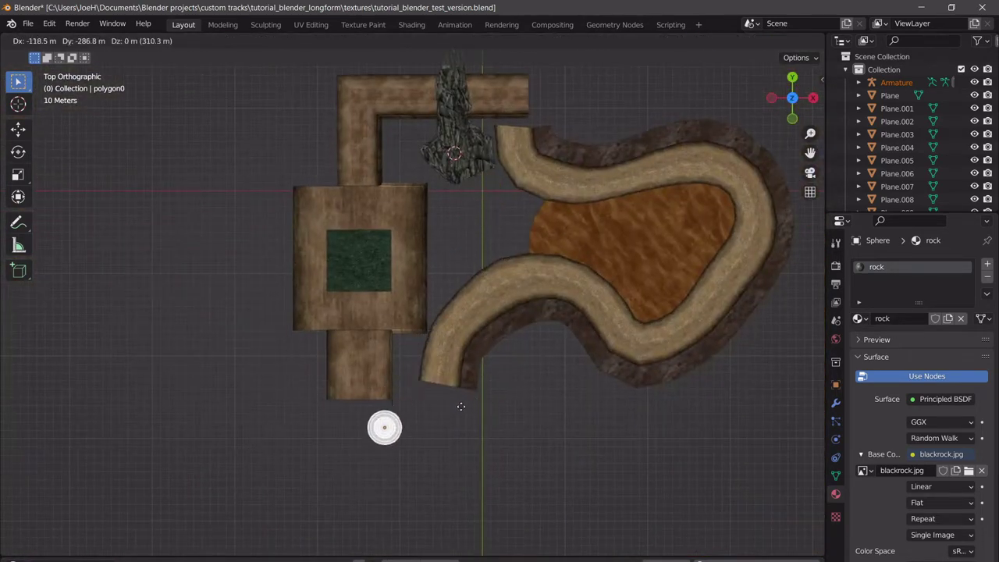
left_click(441, 415)
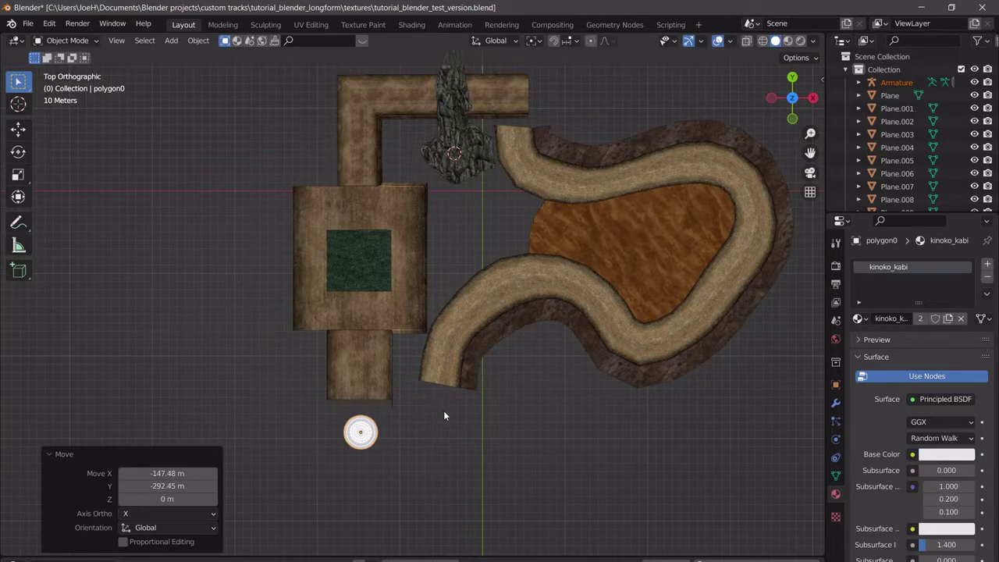
- Raise the mushroom about 20.1 m along Z, near the height of the ramp's end
key("KP_Decimal")
middle_click_drag(446, 414, 539, 322)
scroll(571, 265, "down", 7)
key("g")
key("z")
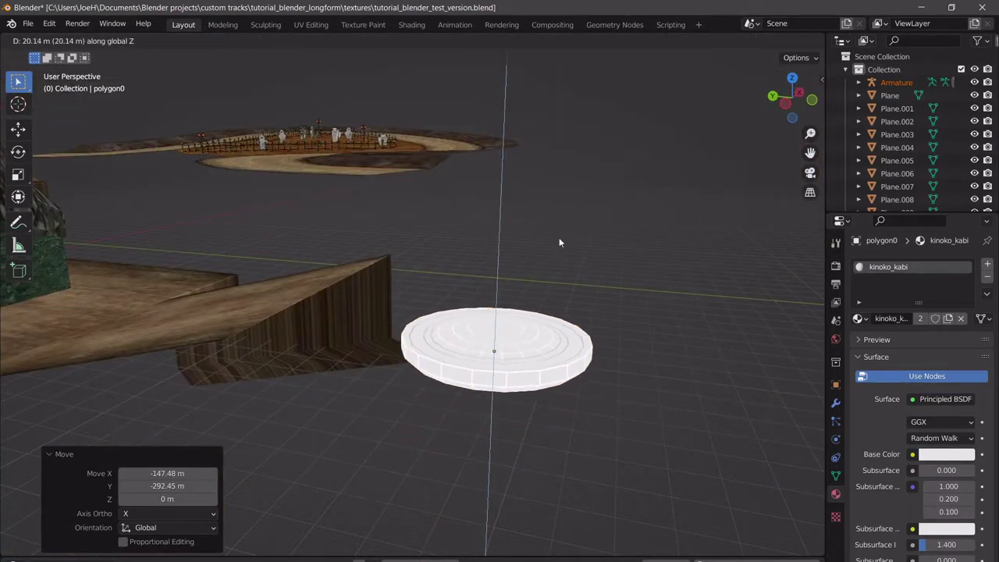
left_click(559, 238)
middle_click_drag(584, 286, 608, 272)
- Display the object transform values and compare those of the mushroom mesh with those of its armature
key("n")
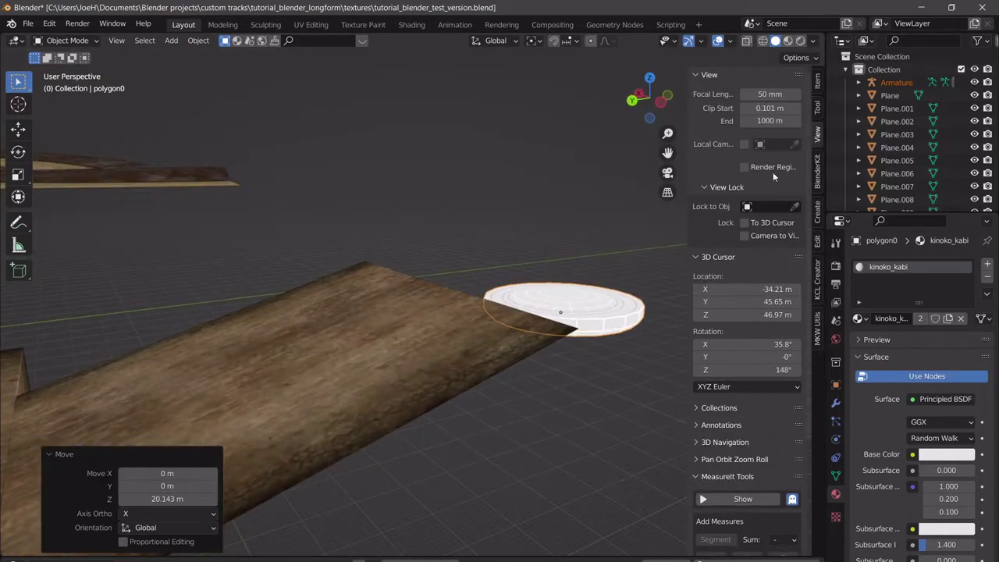
scroll(761, 309, "down", 1)
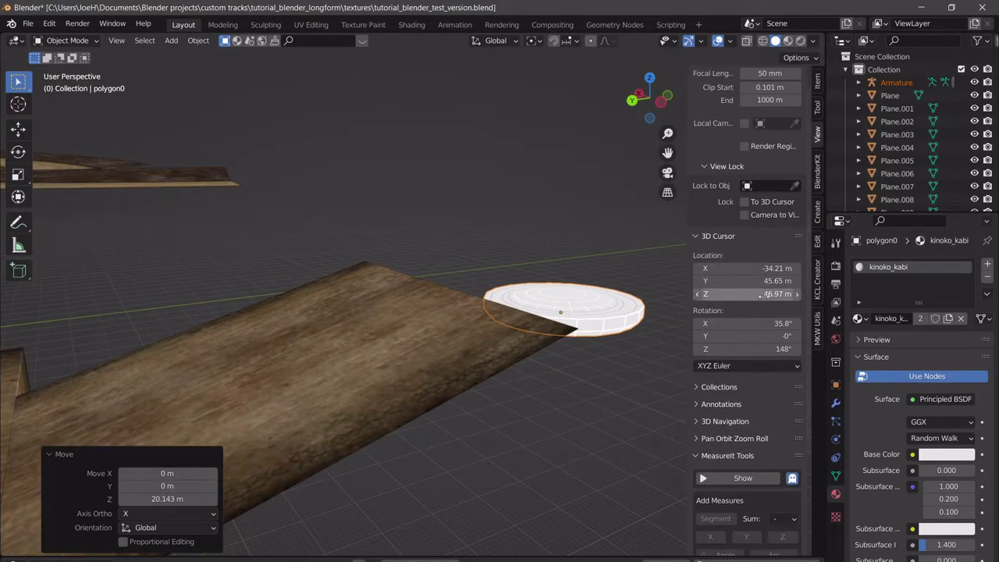
scroll(761, 309, "up", 1)
left_click(819, 80)
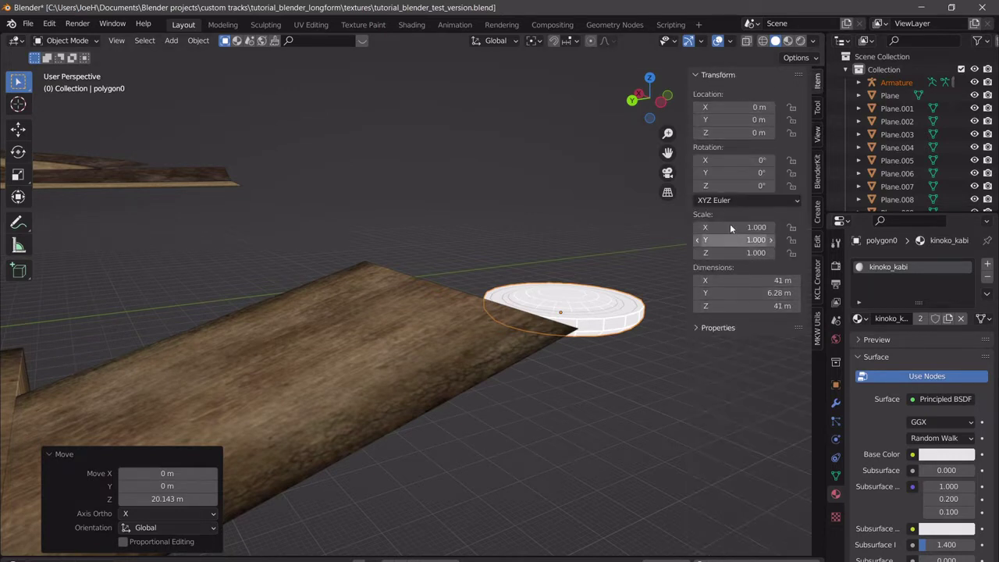
middle_click_drag(571, 280, 550, 295)
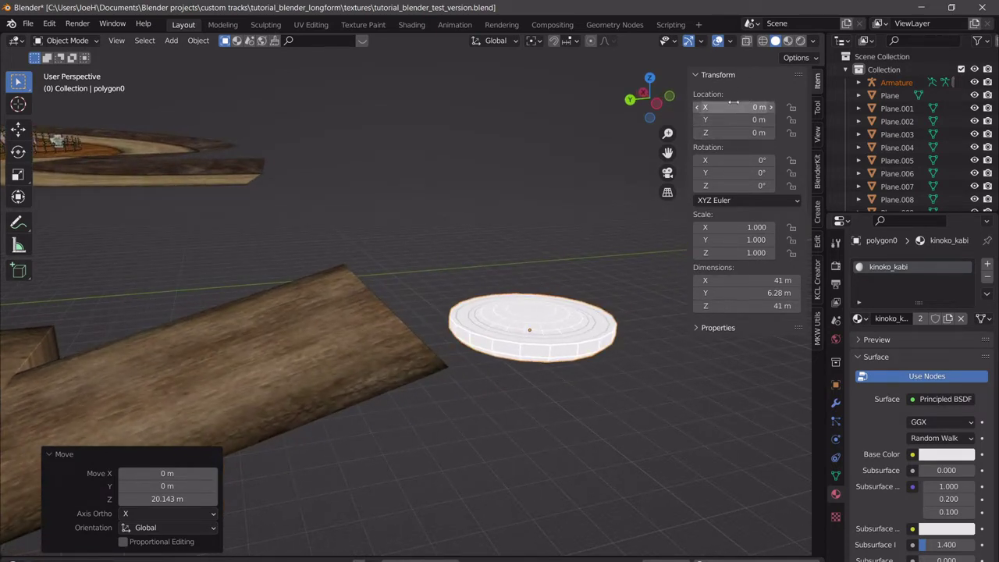
left_click(896, 83)
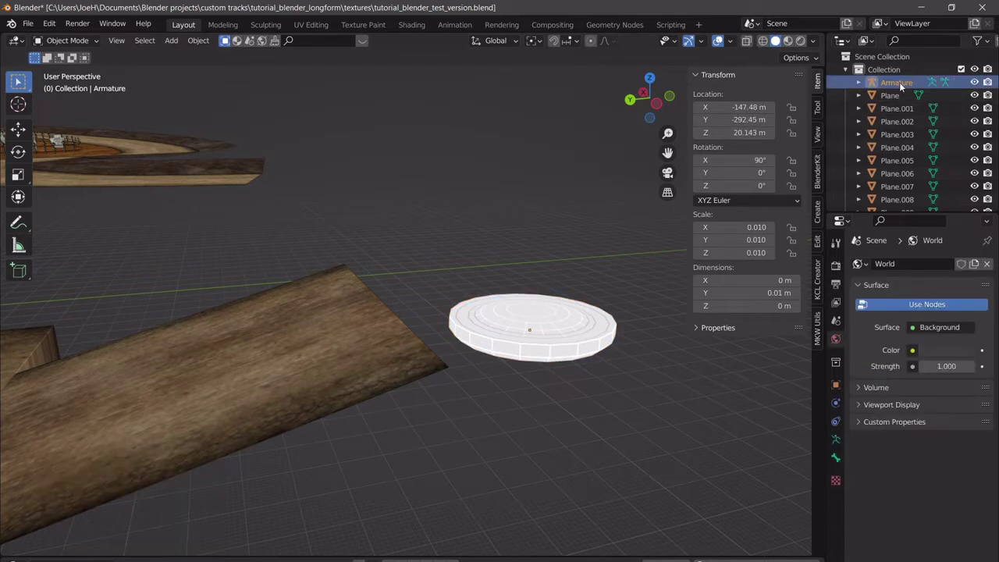
- Try to move the mushroom mesh on its own, then return the selection to its armature
left_click(581, 304)
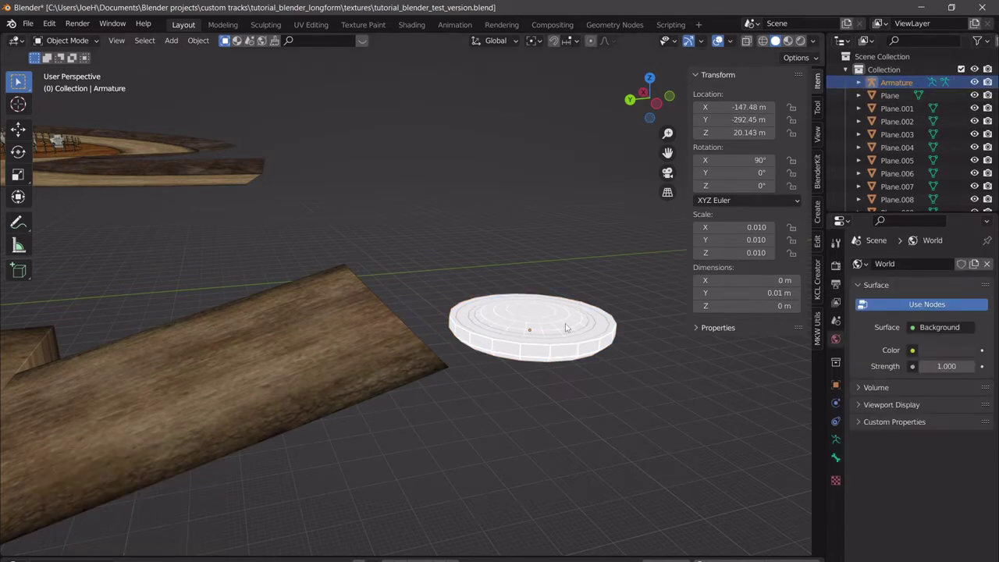
key("g")
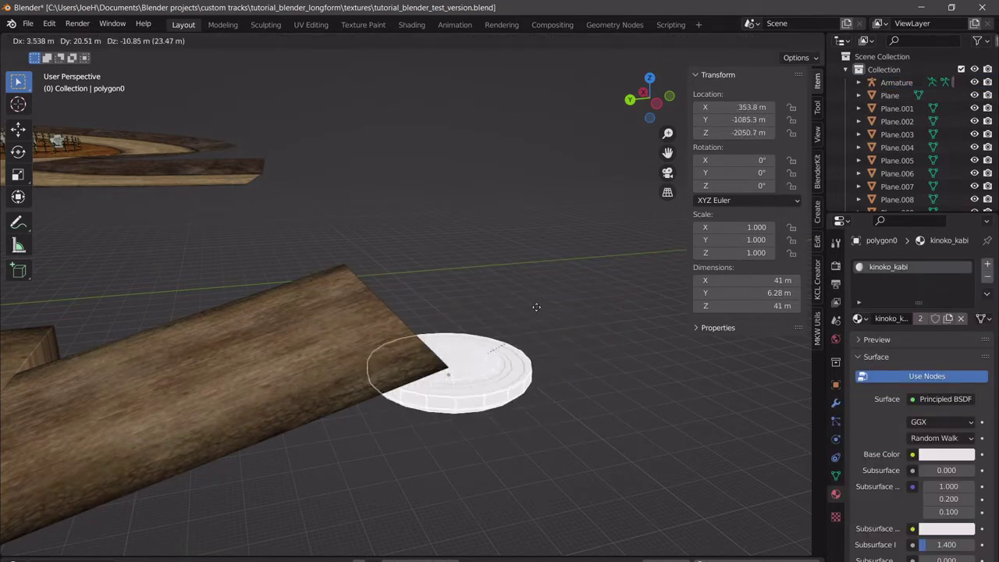
right_click(562, 191)
left_click(906, 83)
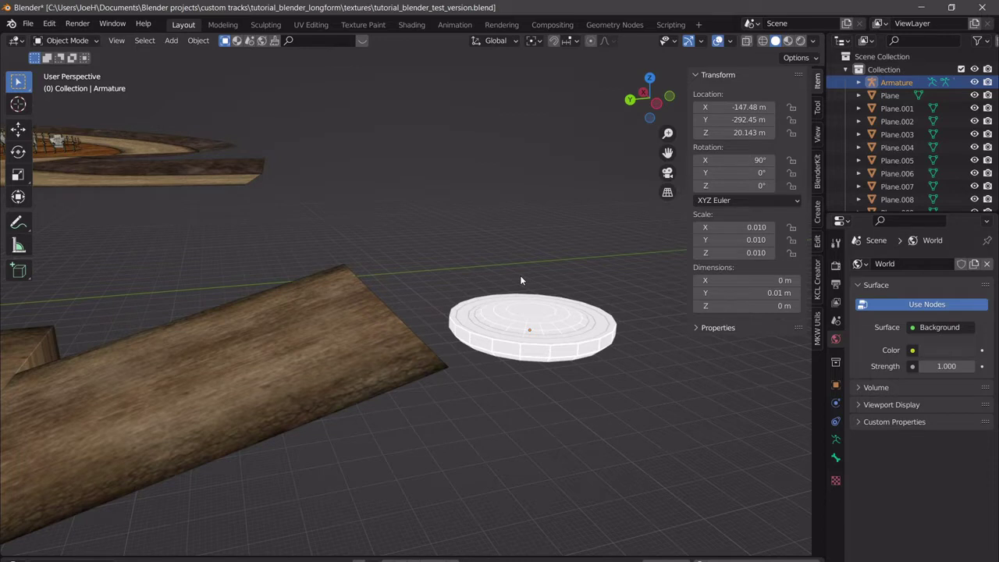
- Try deleting only the mushroom mesh, check the armature left behind, and undo the deletion
left_click(574, 315)
key("Delete")
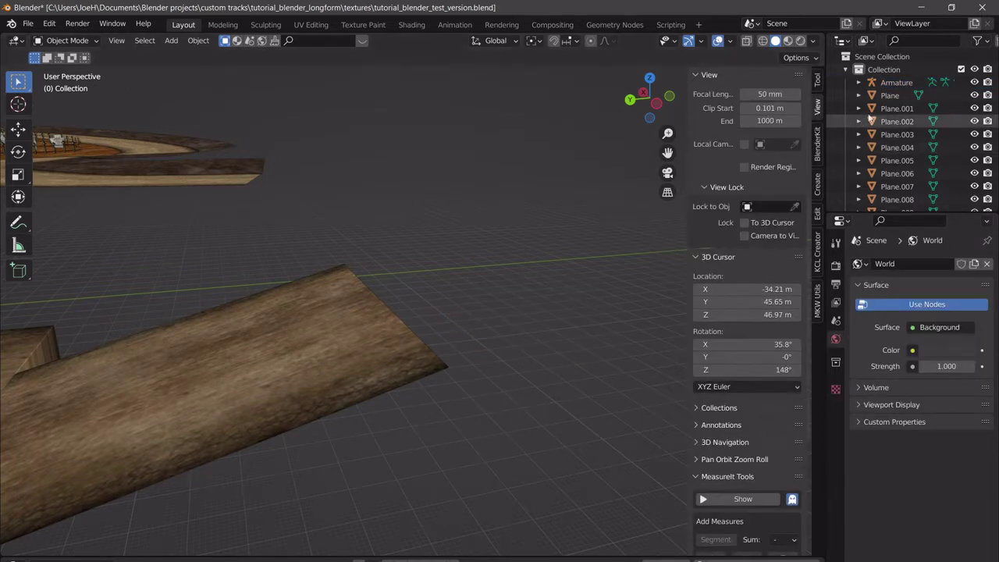
left_click(896, 82)
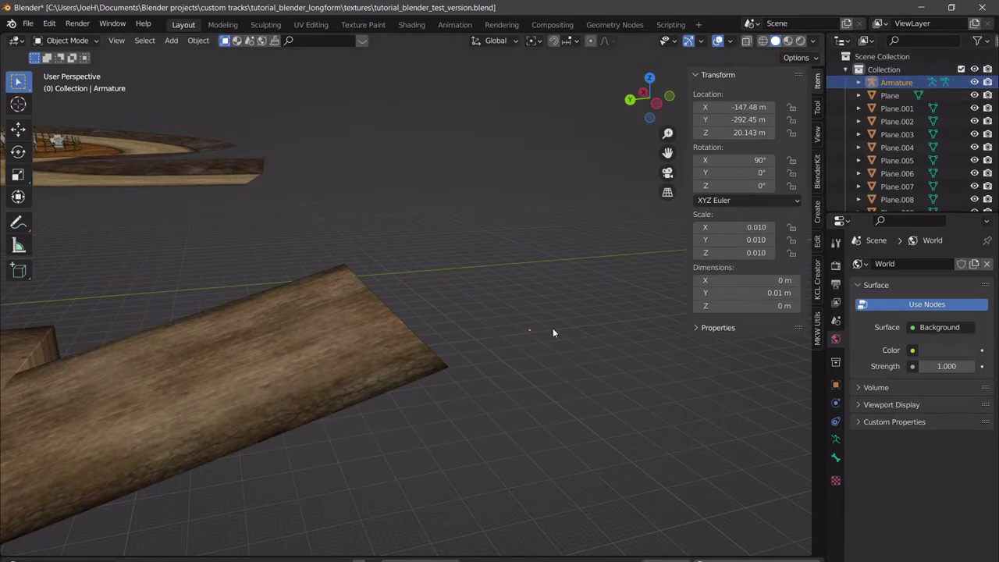
key("ctrl+z")
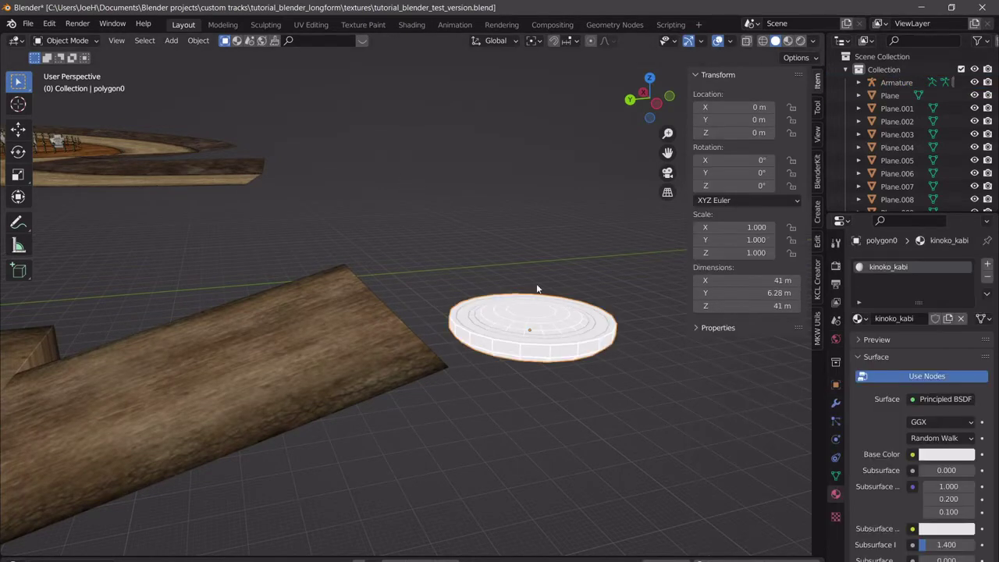
- Clear the parent of the mushroom's armature while keeping its transformation
left_click(844, 83)
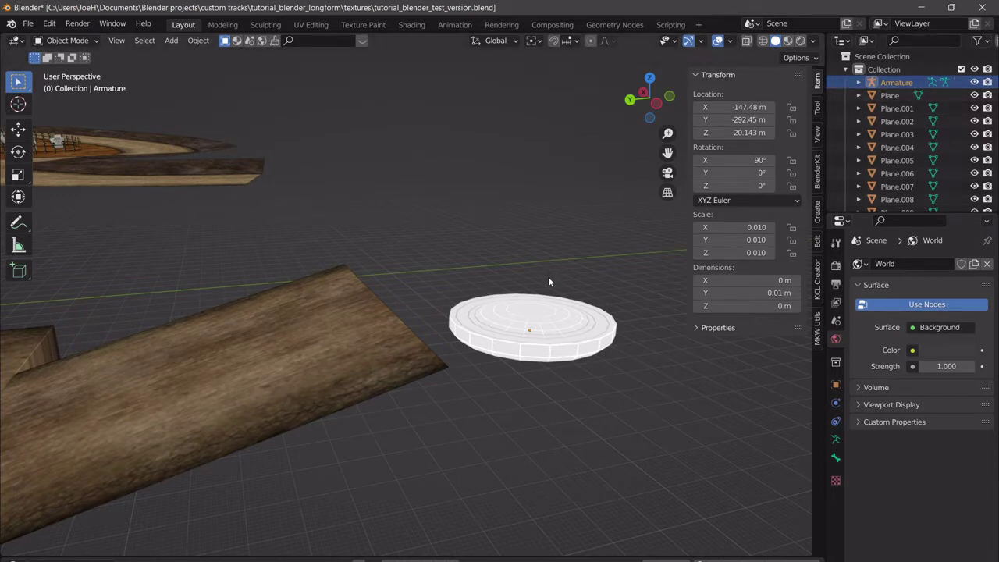
key("alt+p")
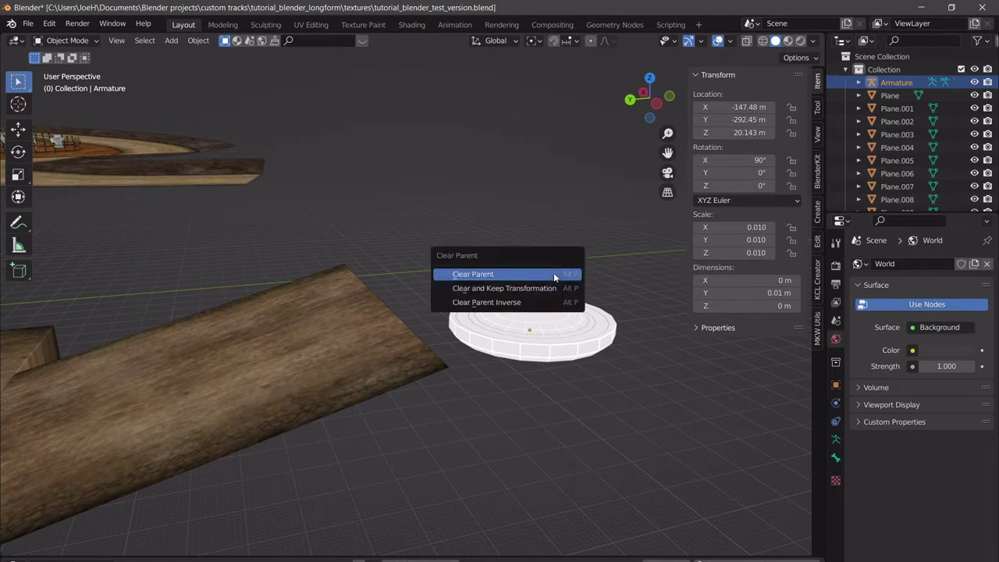
left_click(468, 288)
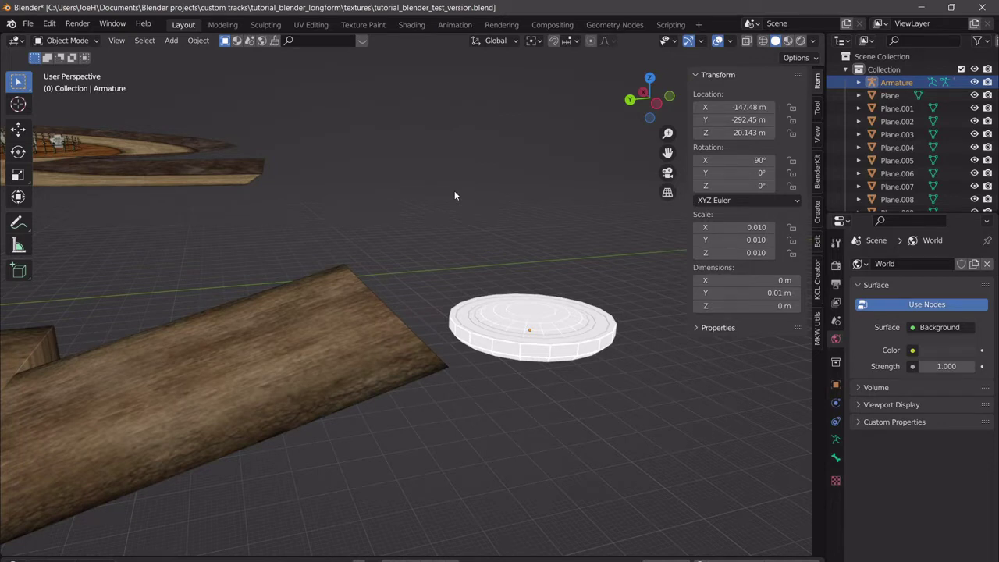
- Examine the KMP utilities option for converting selected objects to GOBJ, then return to the armature's transform values
middle_click_drag(518, 346, 511, 373)
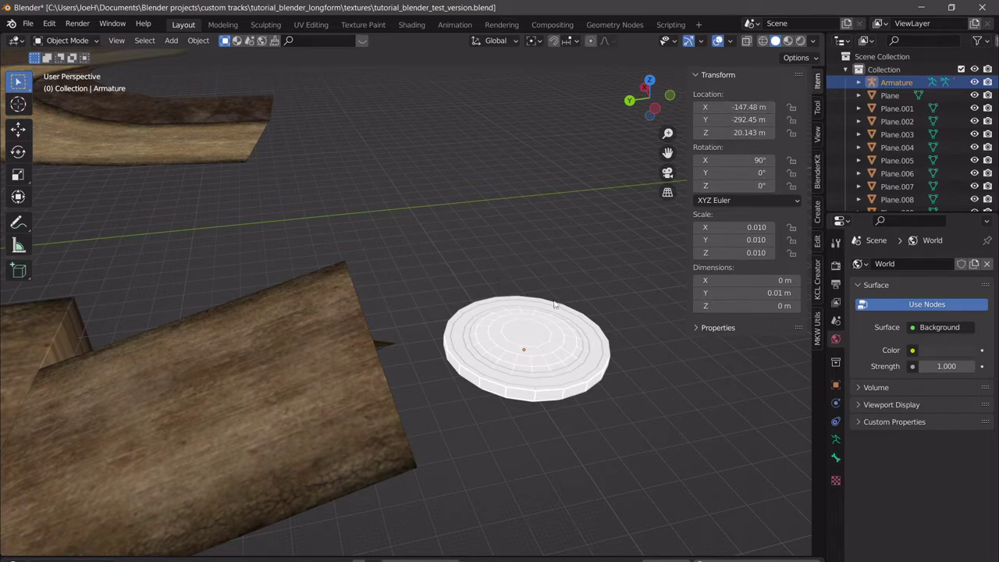
left_click(817, 327)
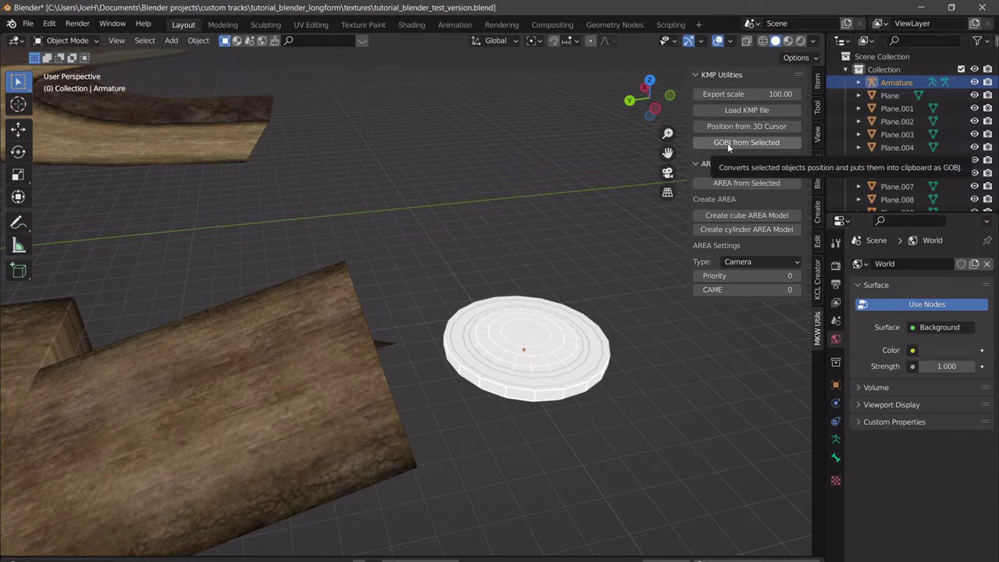
left_click(817, 83)
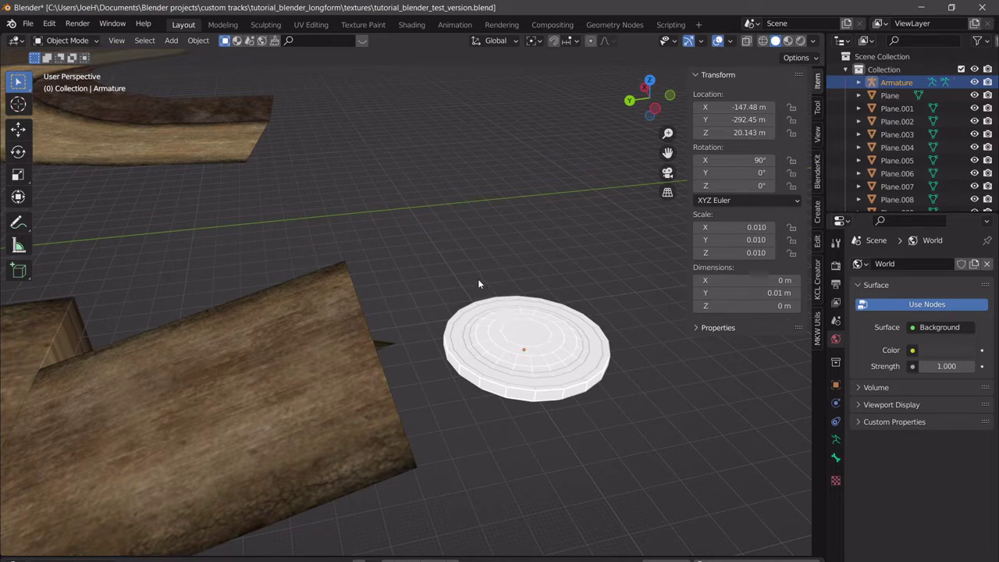
- Delete the mushroom's armature and the oversized mushroom mesh left behind in the scene
key("x")
left_click(513, 270)
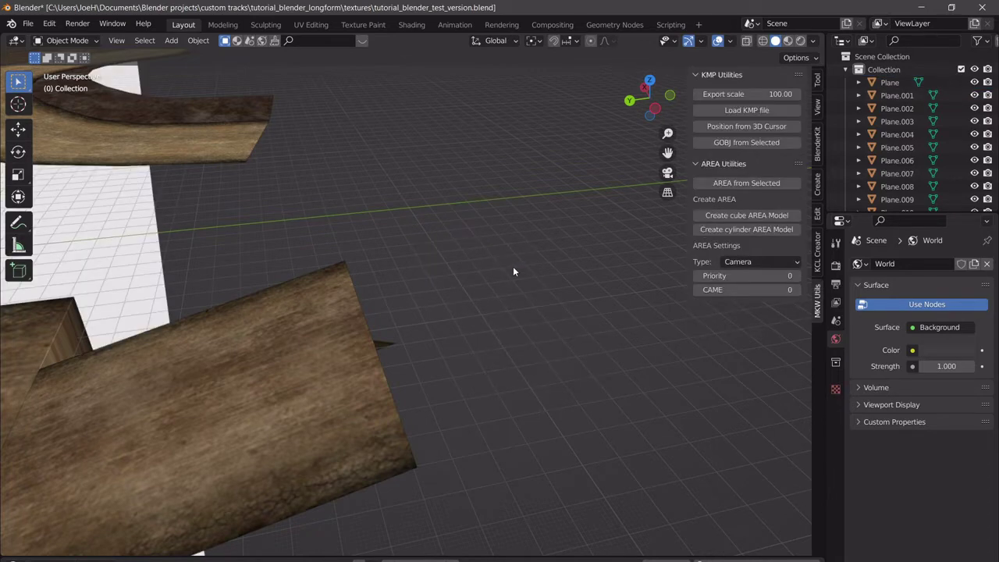
middle_click_drag(496, 256, 474, 318)
left_click(351, 178)
key("x")
left_click(364, 187)
- Hide the sidebar, clear the object selection and switch the window to fullscreen
scroll(473, 298, "up", 2)
key("n")
left_click(566, 258)
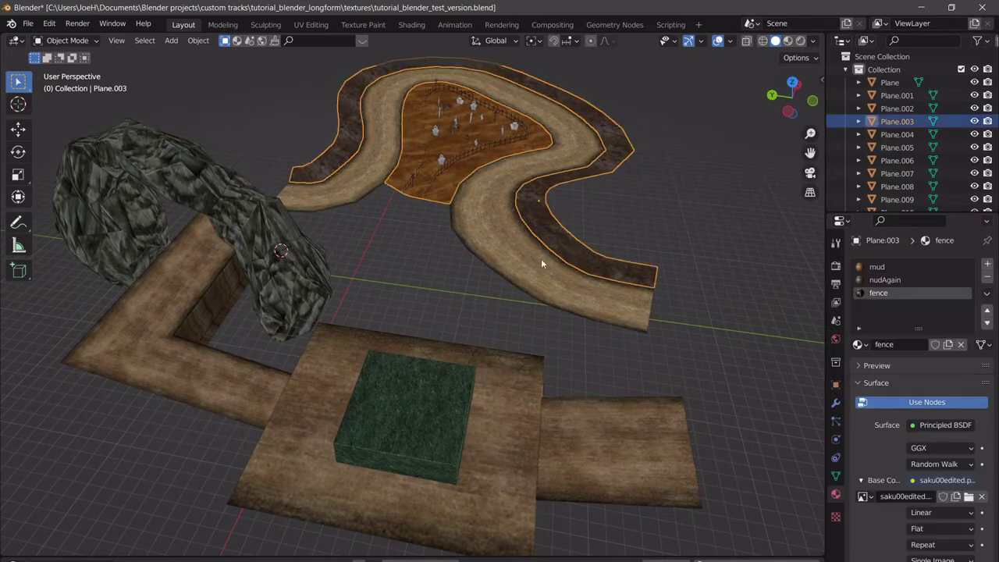
left_click(423, 250)
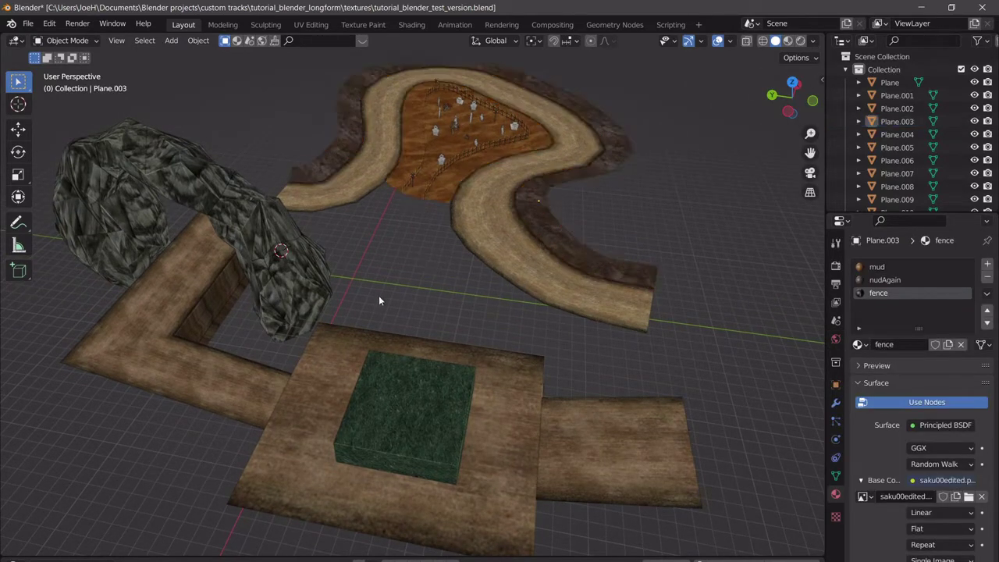
left_click(125, 25)
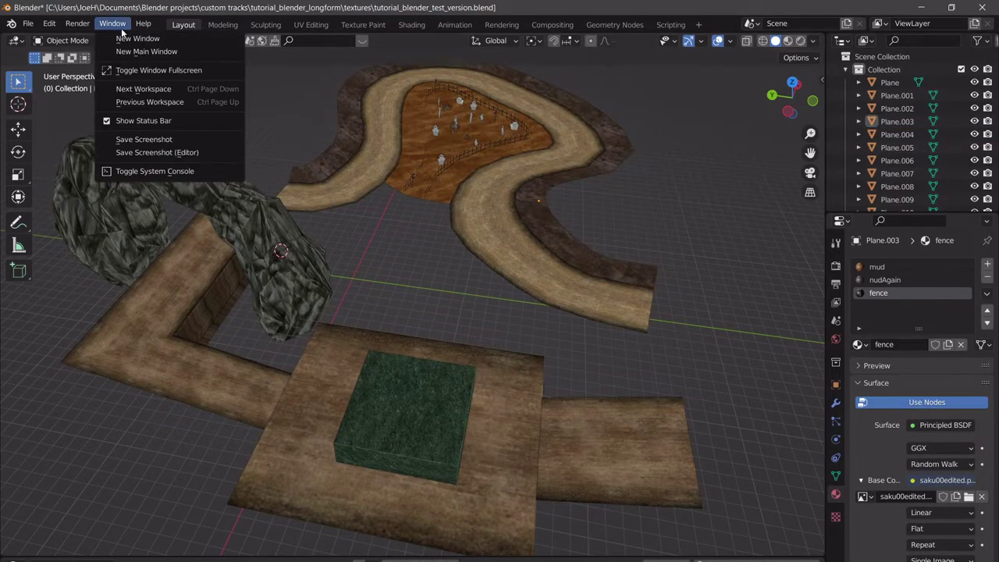
left_click(152, 68)
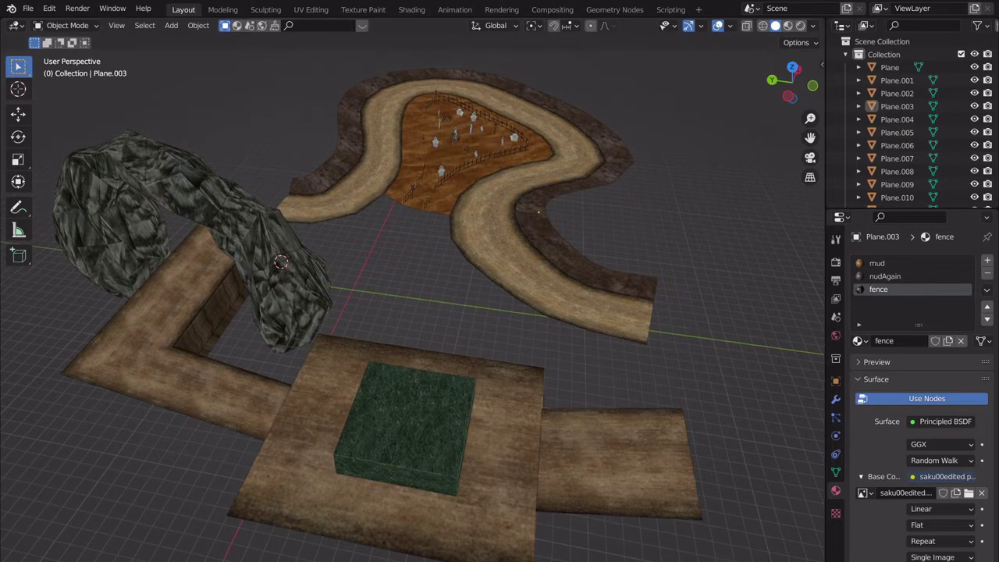
- Delete the rock arch and the mud ground with its fences from the track
middle_click_drag(456, 318, 458, 309)
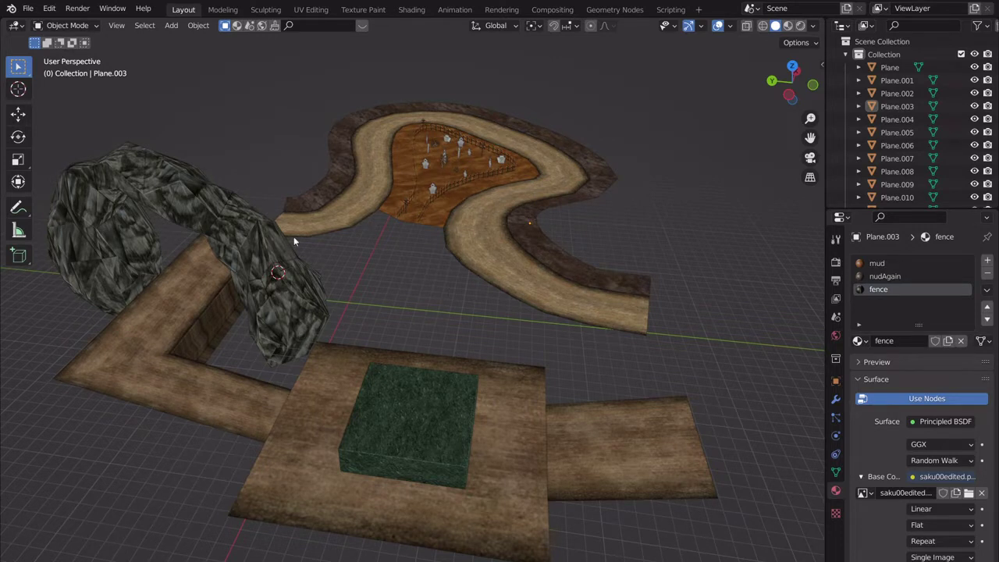
middle_click_drag(451, 270, 488, 274, "shift")
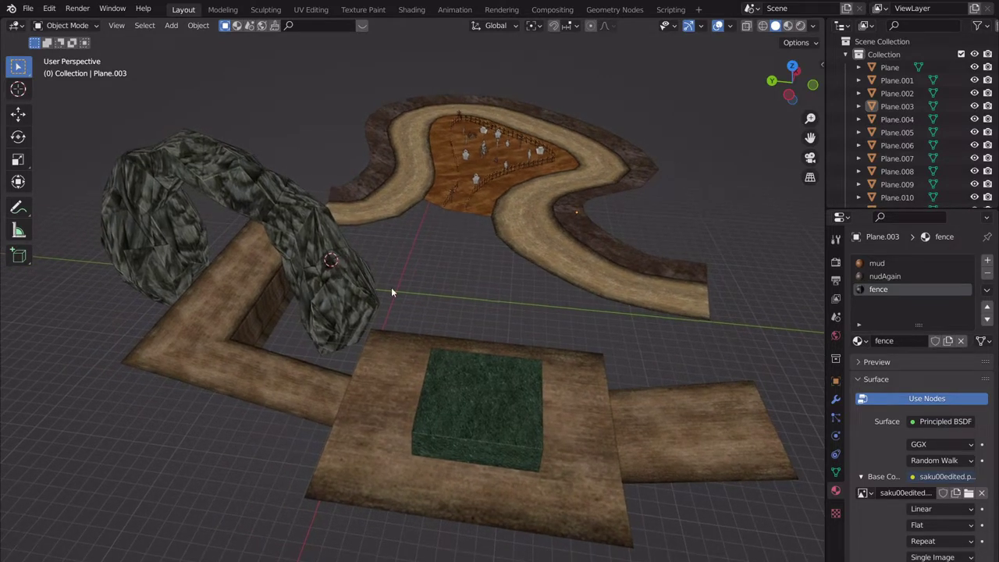
scroll(375, 288, "down", 1, "ctrl")
left_click(323, 285)
key("Delete")
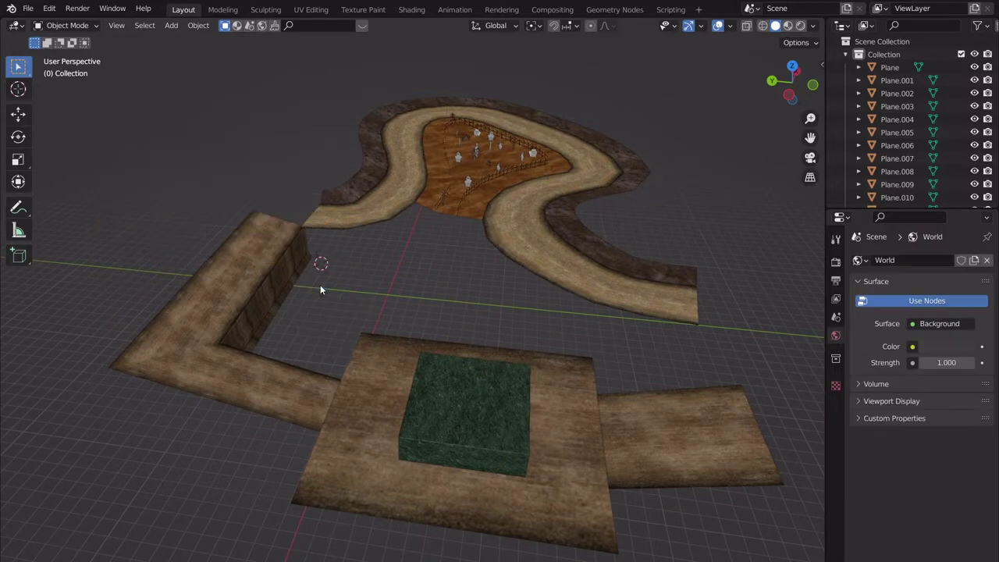
left_click(453, 186)
key("x")
left_click(460, 189)
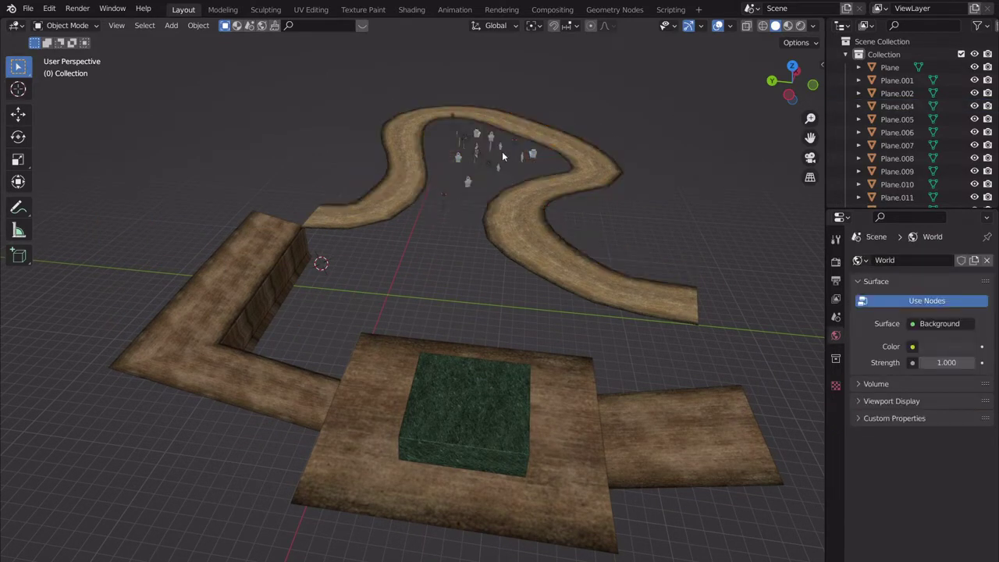
- Circle-select the cluster of small scenery planes inside the winding road's bend and delete them
mouse_move(502, 156)
middle_mouse_down()
mouse_move(463, 332)
mouse_move(464, 303)
middle_mouse_up()
key("c")
left_click_drag(413, 309, 431, 286)
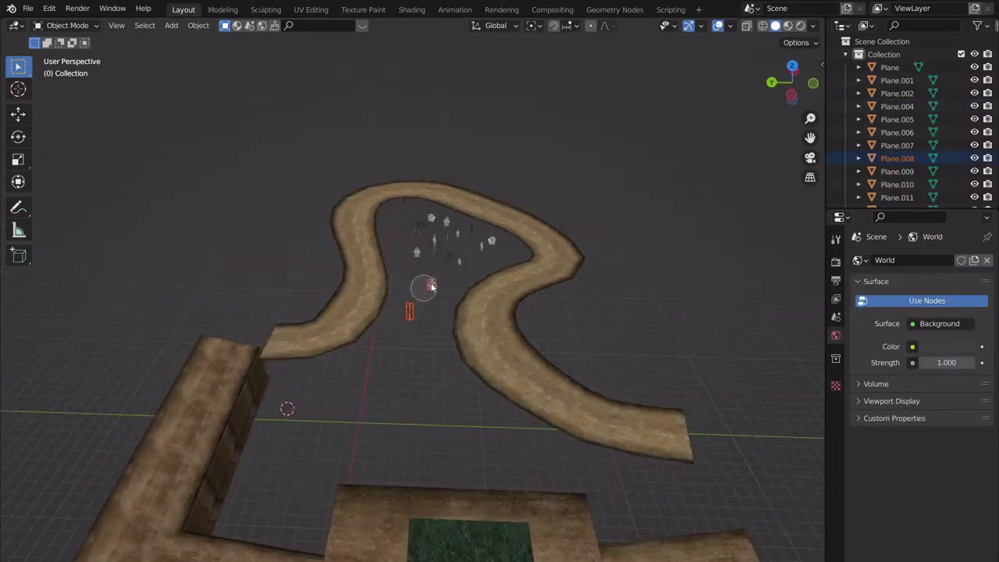
left_click(454, 258, "shift")
left_click(481, 244, "shift")
left_click(453, 234, "shift")
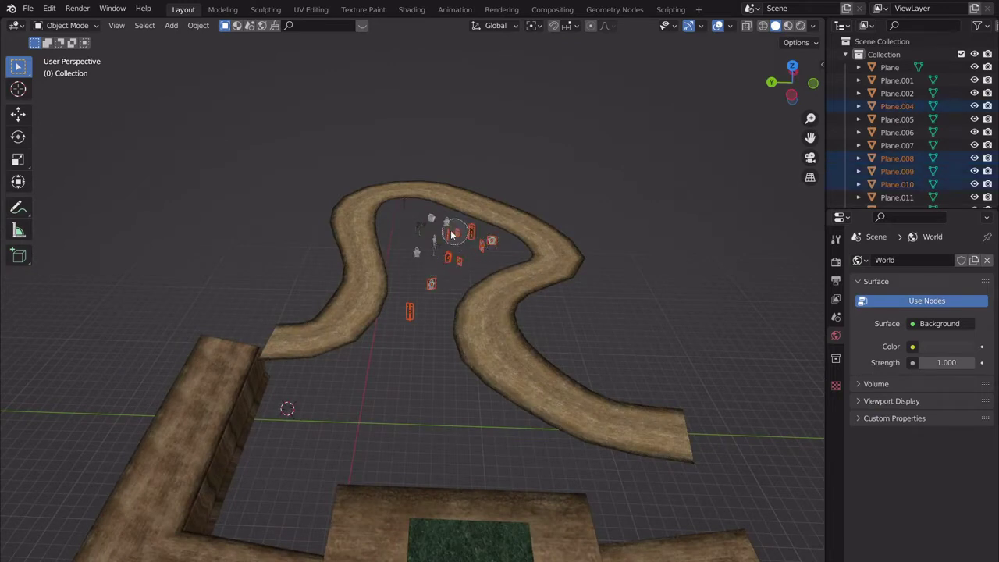
left_click_drag(451, 231, 422, 262)
key("x")
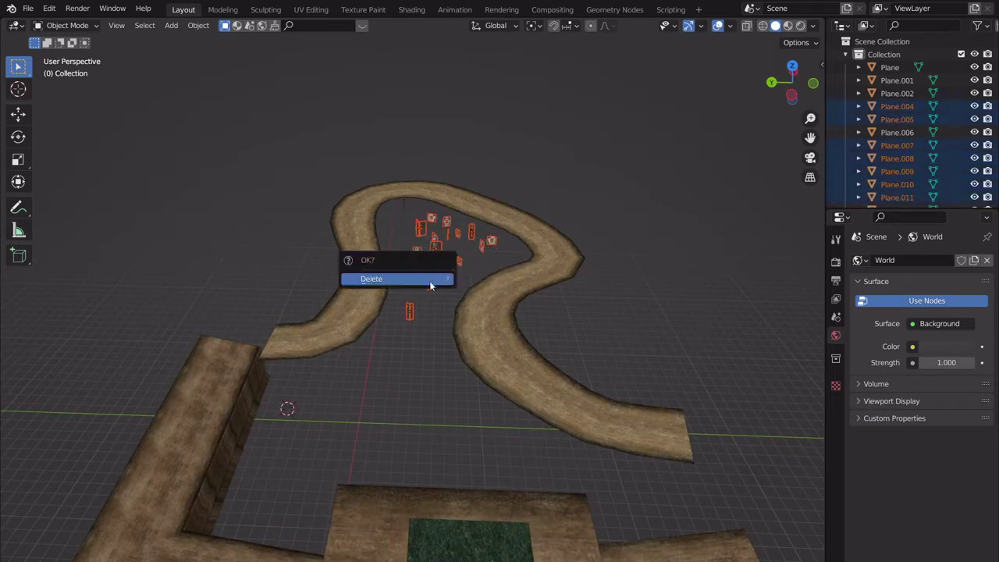
left_click(433, 282)
- Delete the remaining gravestone and scenery planes near the far bend of the winding road
middle_click_drag(433, 282, 324, 335)
left_click(325, 335)
left_click(609, 258)
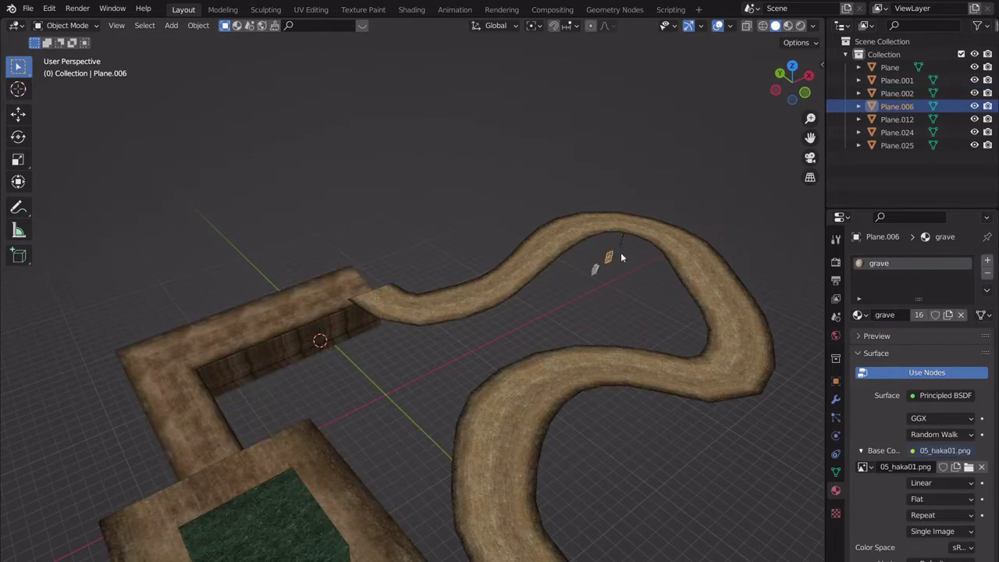
left_click(617, 240, "shift")
key("x")
left_click(585, 247)
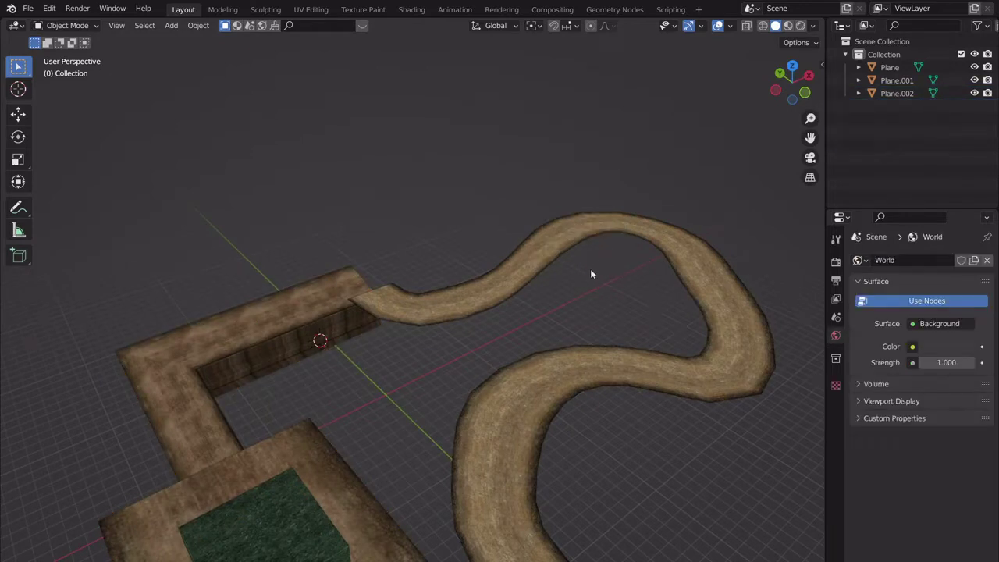
- Open the dark dirt road mesh in Edit Mode with face selection active
middle_click_drag(590, 269, 435, 321)
left_click(435, 323)
key("Tab")
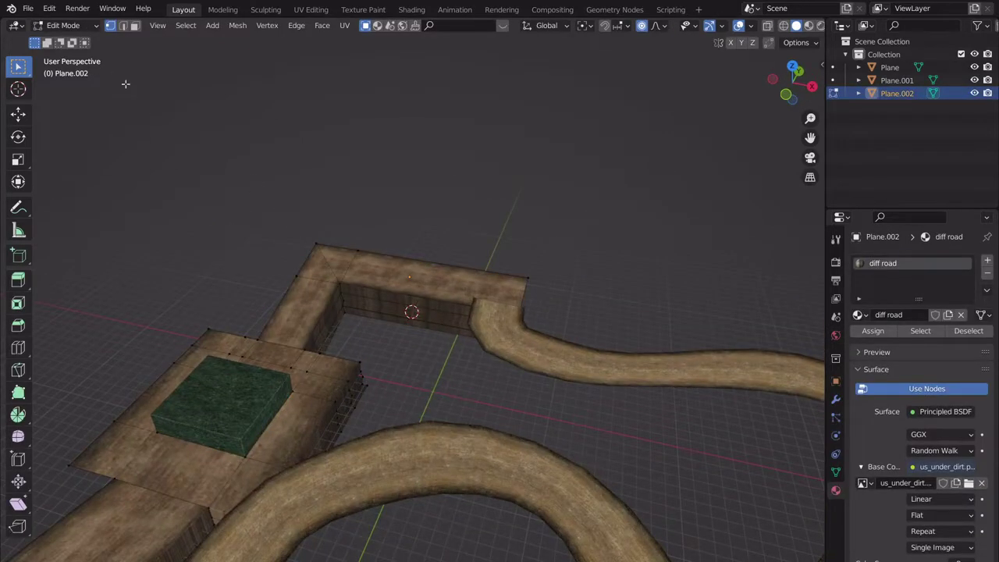
left_click(134, 26)
- Select the vertical side-wall faces along the inside of the L-shaped road section and the square platform
left_click_drag(448, 345, 362, 296)
middle_click_drag(362, 296, 301, 304)
left_click(500, 309, "shift")
mouse_move(538, 348)
middle_mouse_down()
mouse_move(417, 298)
mouse_move(367, 321)
middle_mouse_up()
scroll(418, 298, "up", 2)
left_click_drag(567, 380, 528, 330, "shift")
middle_click_drag(550, 322, 489, 339)
left_click_drag(651, 411, 553, 350, "shift")
middle_click_drag(615, 350, 671, 403)
left_click_drag(455, 345, 328, 285, "shift")
- Add the ramp's side-wall faces and the platform's remaining wall faces to the selection
left_click(286, 206, "shift")
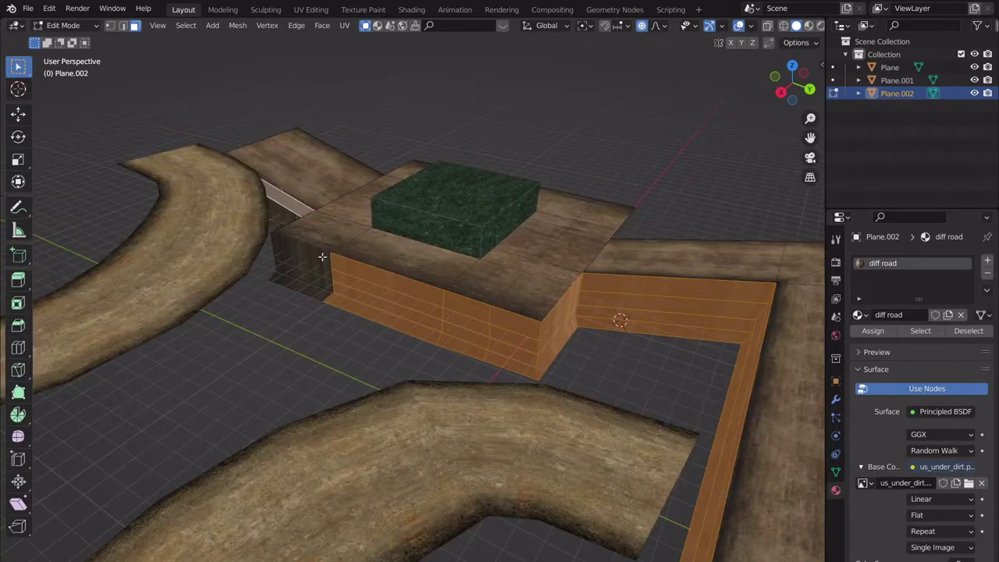
middle_click_drag(286, 207, 570, 294)
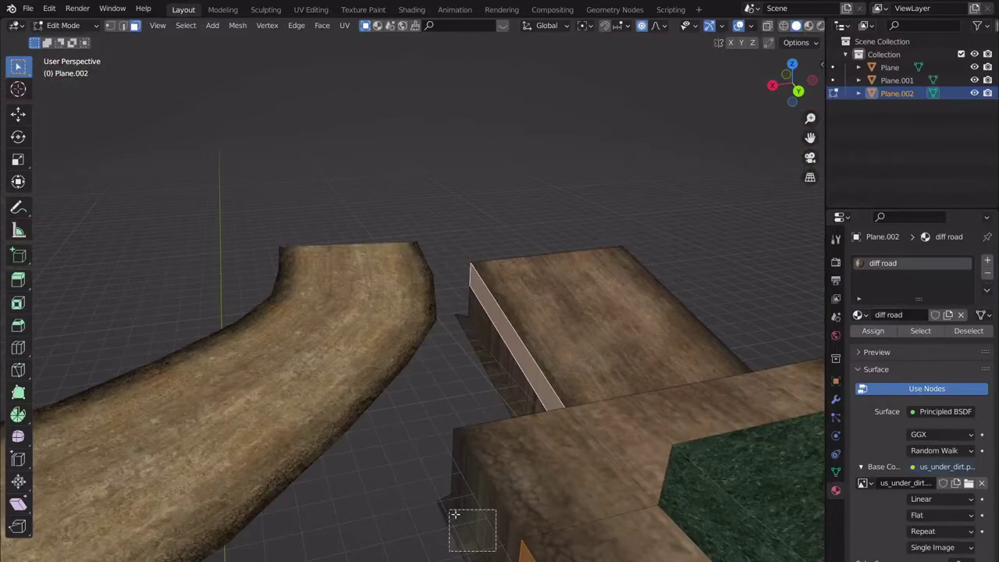
middle_click_drag(457, 519, 496, 288)
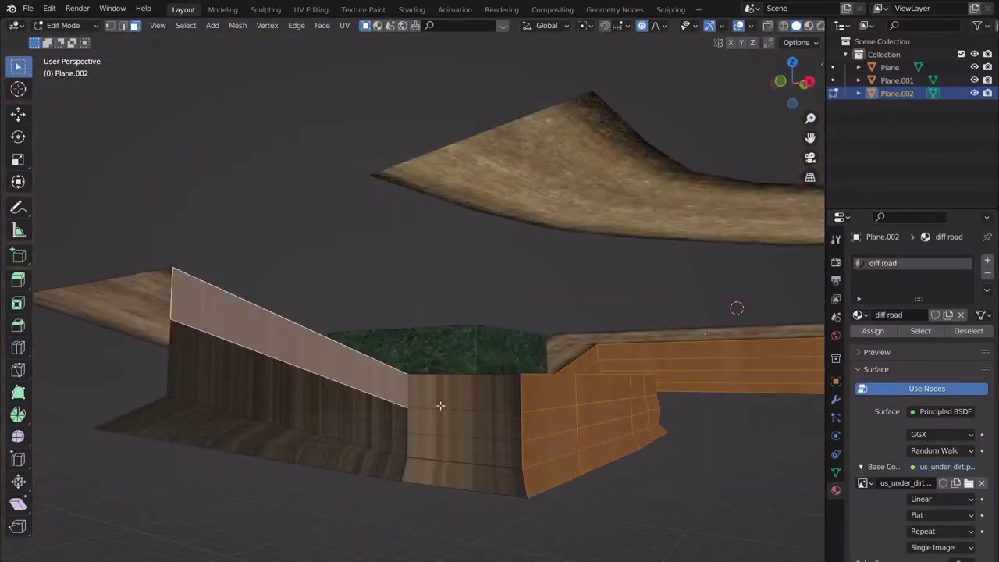
left_click_drag(444, 403, 339, 494)
key("h")
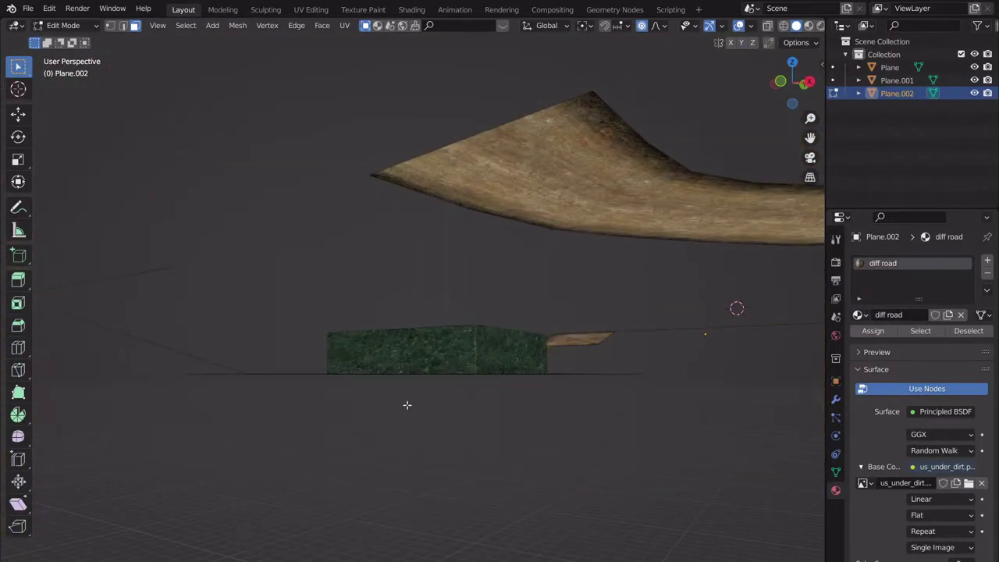
key("alt+h")
key("alt+a")
key("ctrl+z")
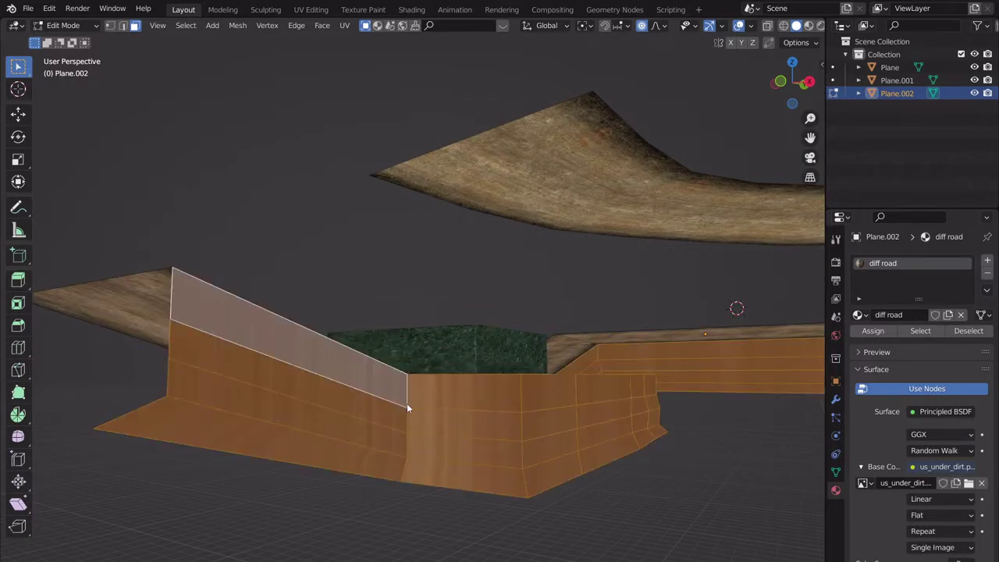
key("x")
left_click(406, 403)
key("ctrl+z")
- Delete the selected side walls with the Faces option and return to Object Mode
key("x")
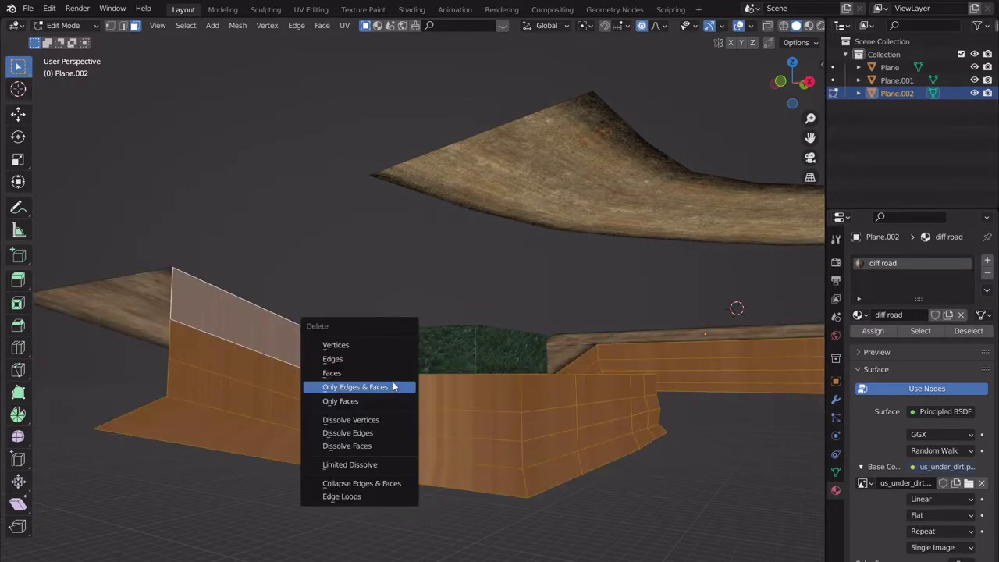
left_click(392, 376)
key("Tab")
scroll(587, 396, "down", 4)
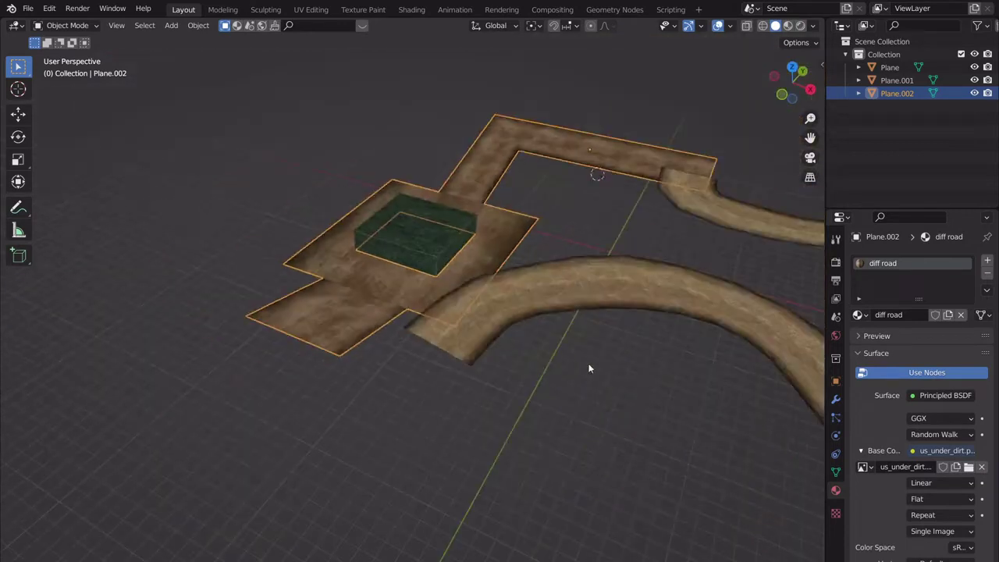
- Select all three track pieces together: the dark dirt road, the winding road and the green grass block
middle_click_drag(588, 367, 549, 374)
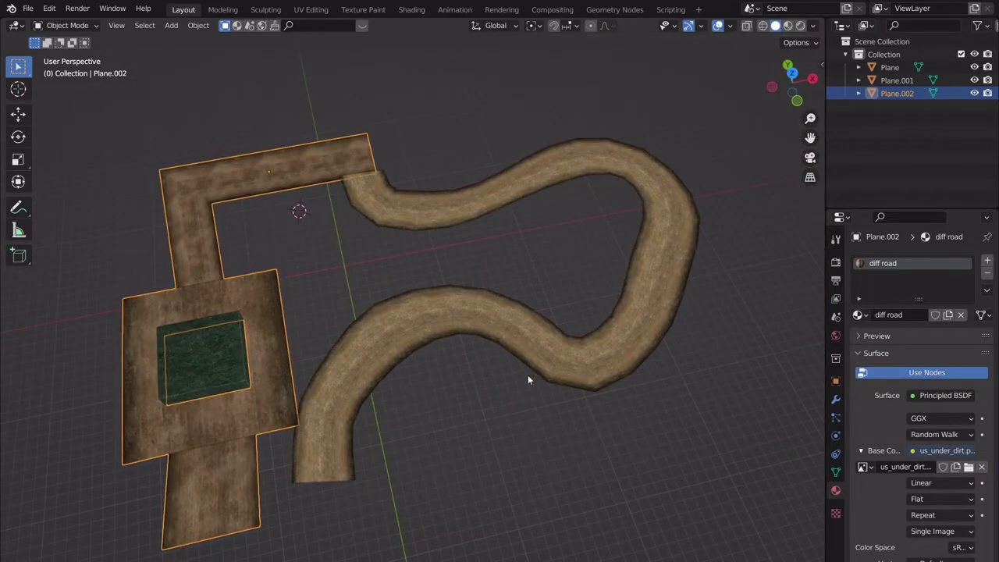
left_click(446, 214, "shift")
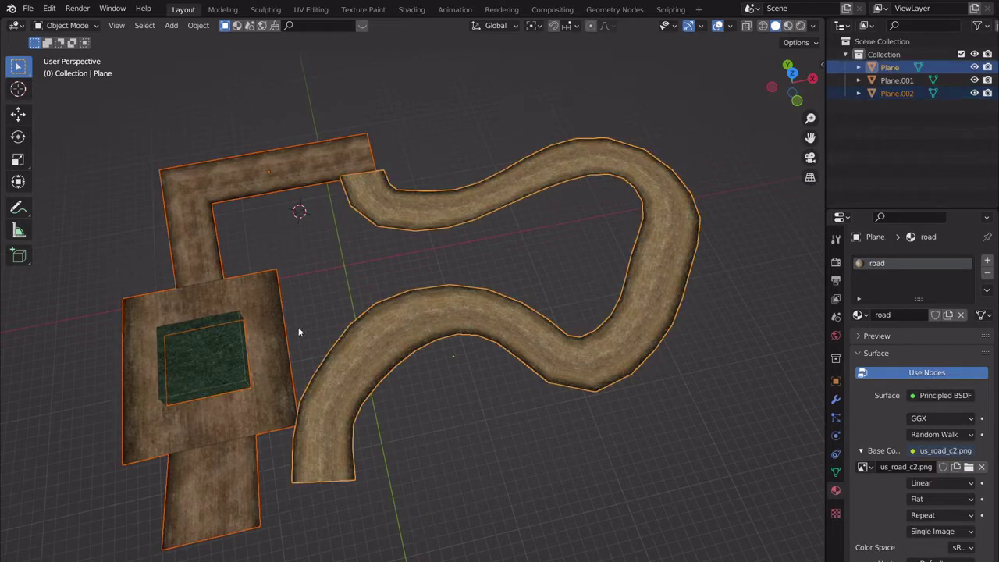
left_click(230, 337, "shift")
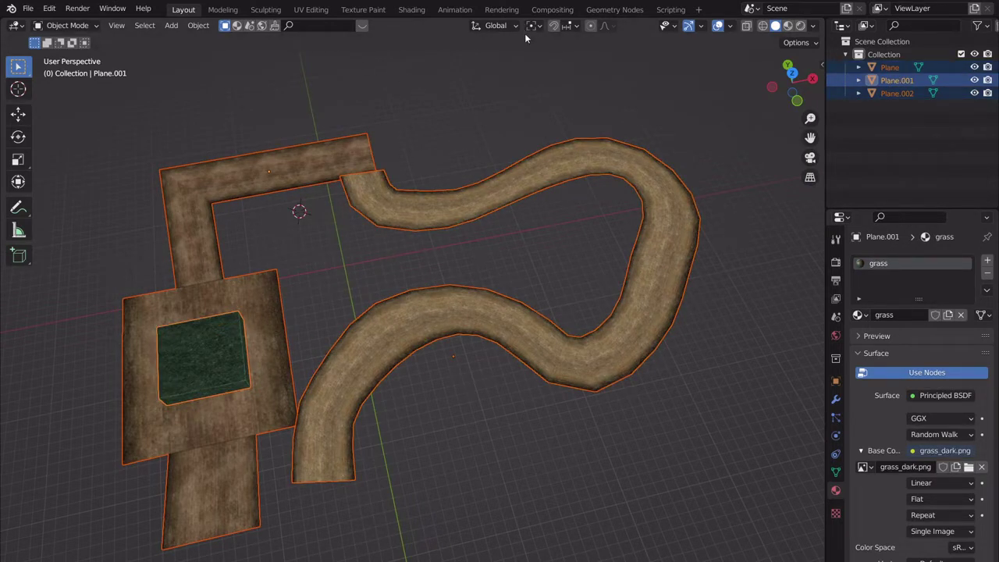
scroll(538, 91, "down", 8)
scroll(531, 109, "up", 10)
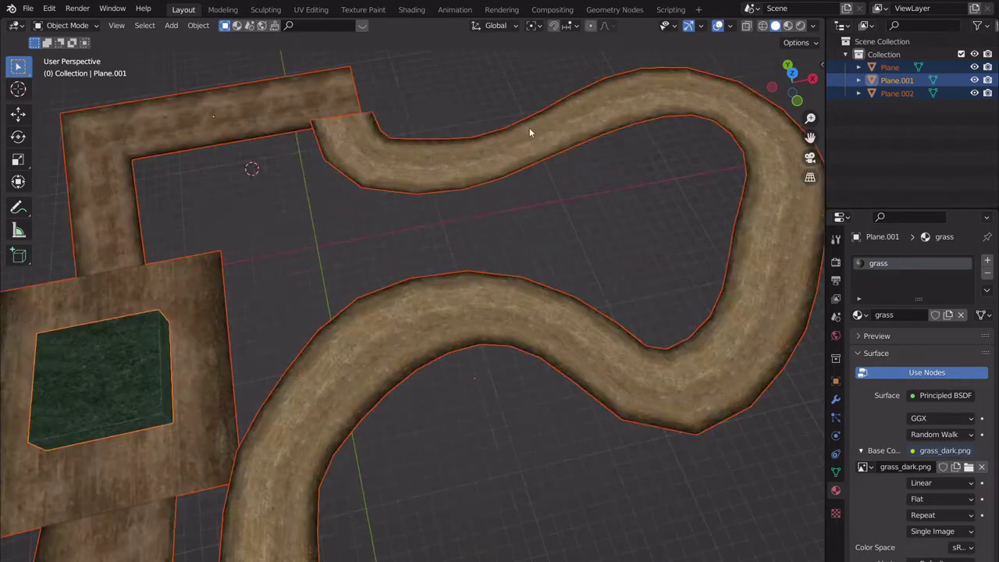
- Try scaling the track about a 3D cursor placed on the grass block, using the 3D Cursor pivot point
left_click(534, 26)
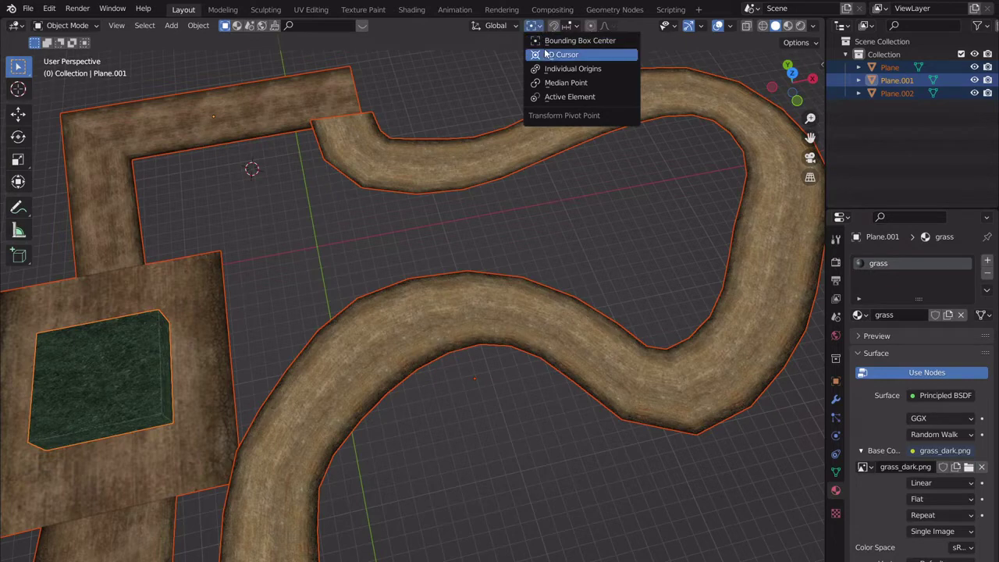
left_click(546, 54)
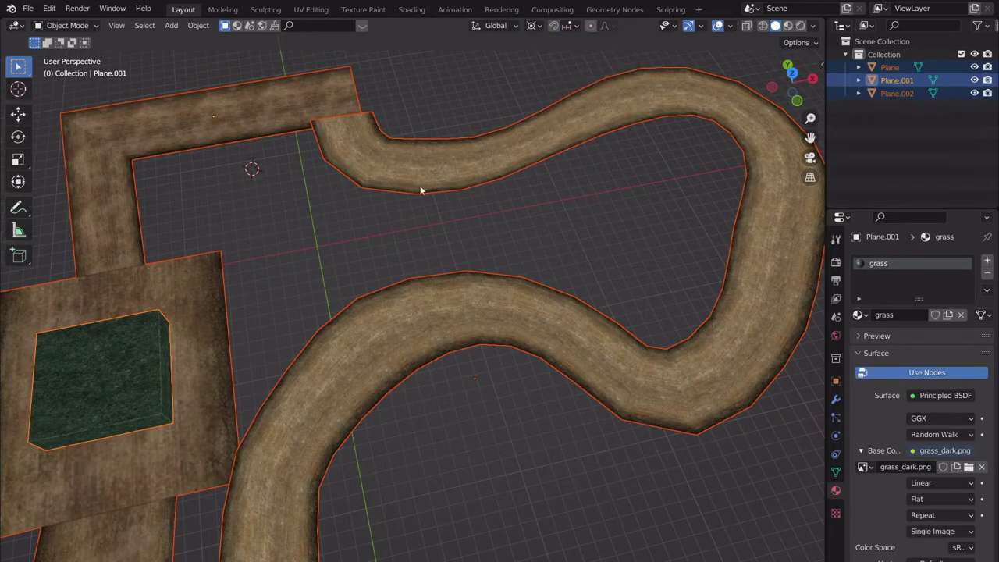
right_click(108, 363, "shift")
scroll(109, 373, "down", 5)
key("s")
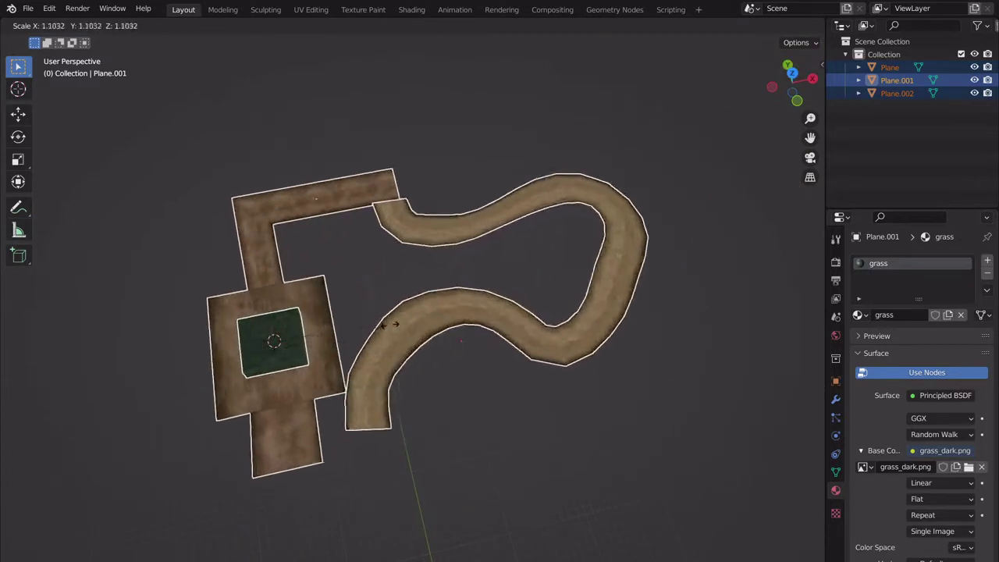
right_click(400, 322)
scroll(390, 328, "up", 2)
middle_click_drag(380, 333, 455, 311)
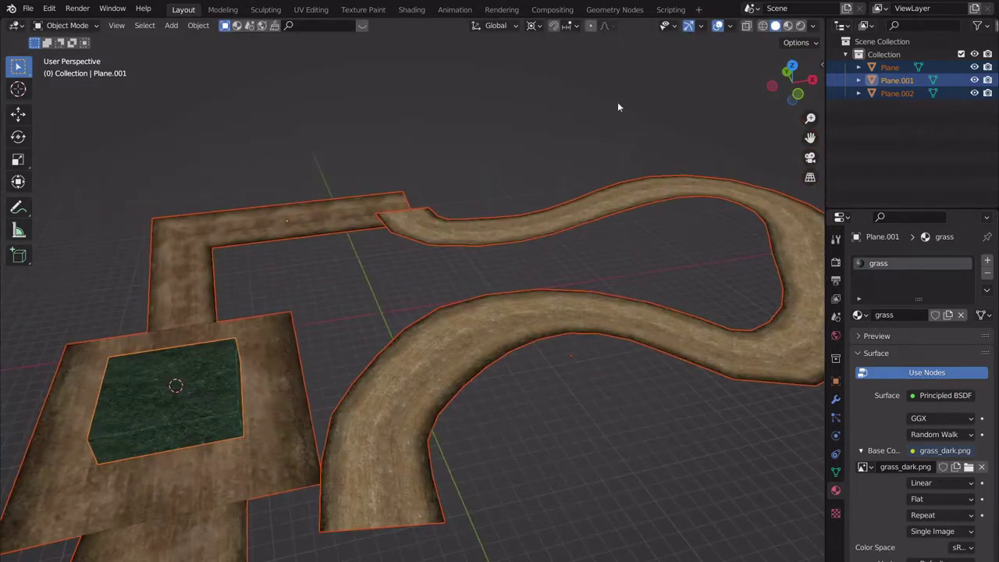
- Try scaling the three track pieces with the pivot point set to Individual Origins
left_click(537, 25)
left_click(548, 85)
key("s")
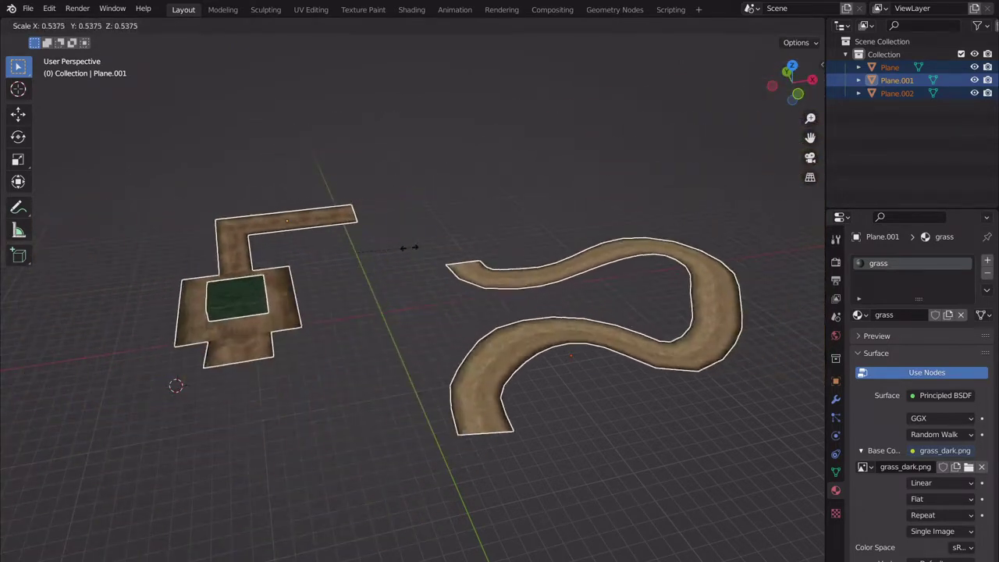
right_click(477, 244)
- Set the pivot point to Bounding Box Center and try scaling the whole track by a factor of 1.5
left_click(534, 26)
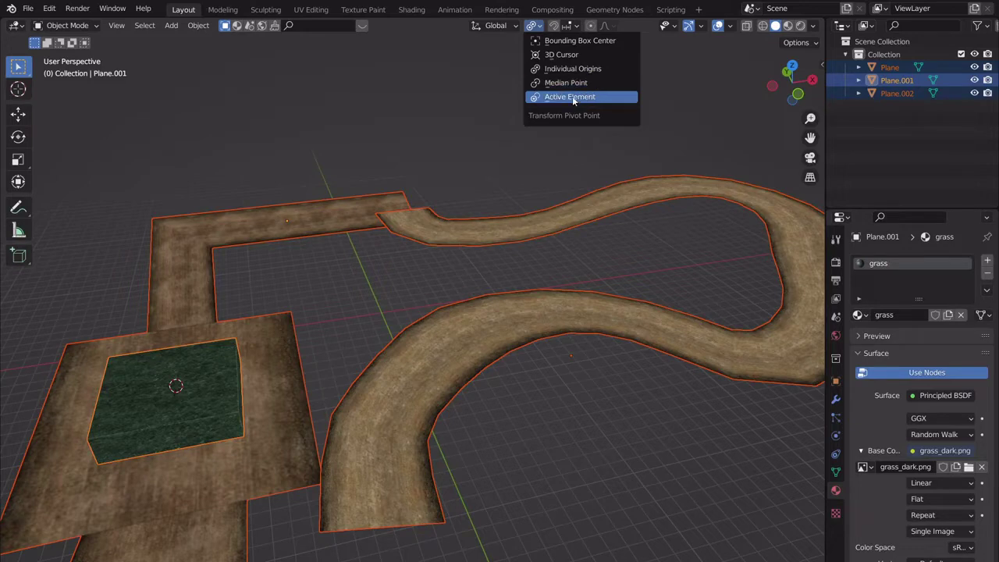
left_click(577, 41)
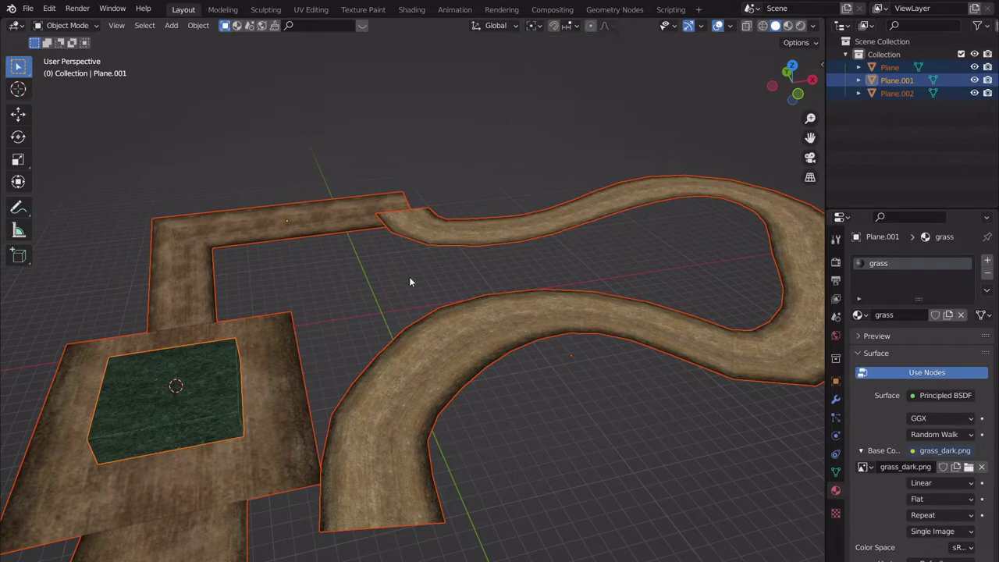
key("s")
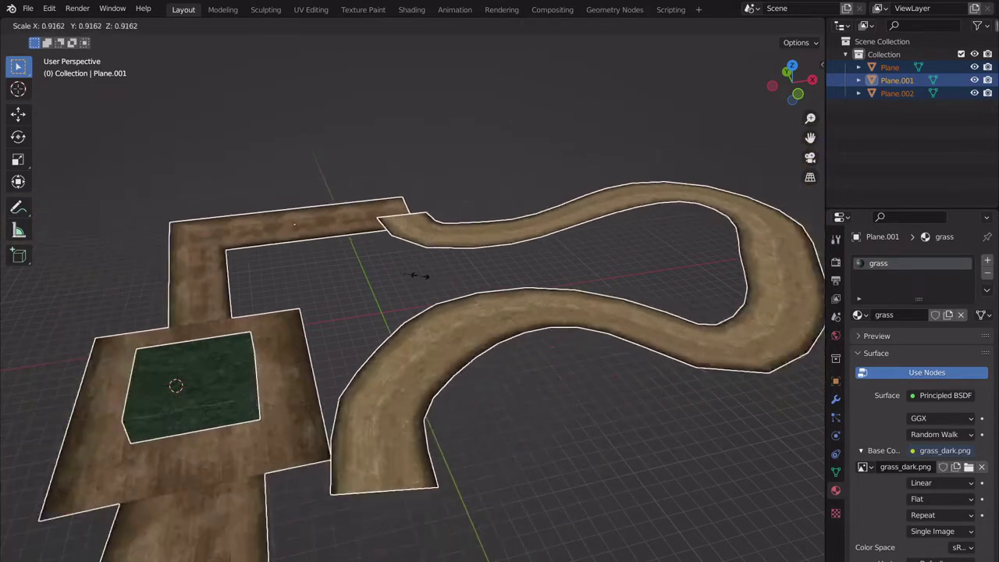
right_click(416, 283)
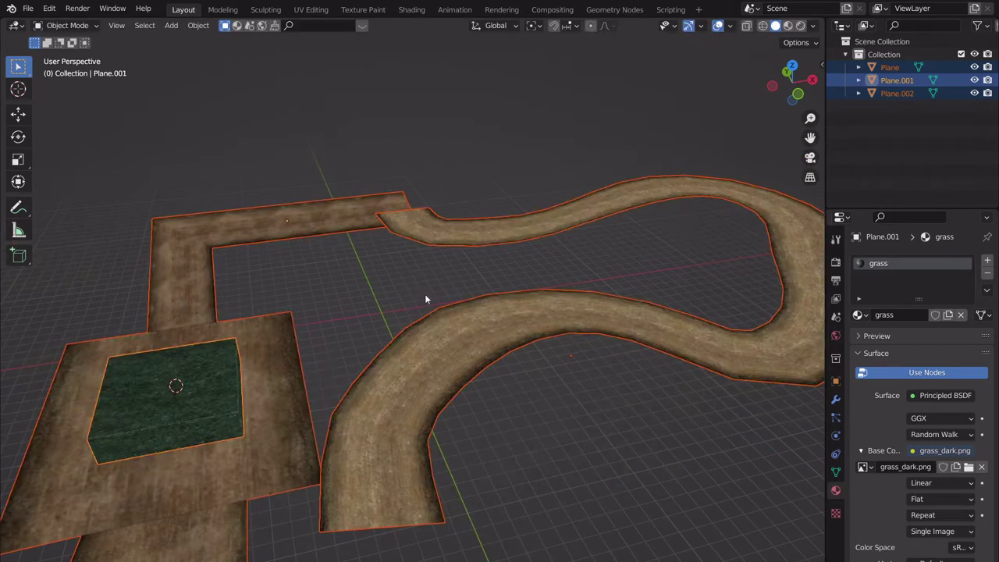
type("s1.5")
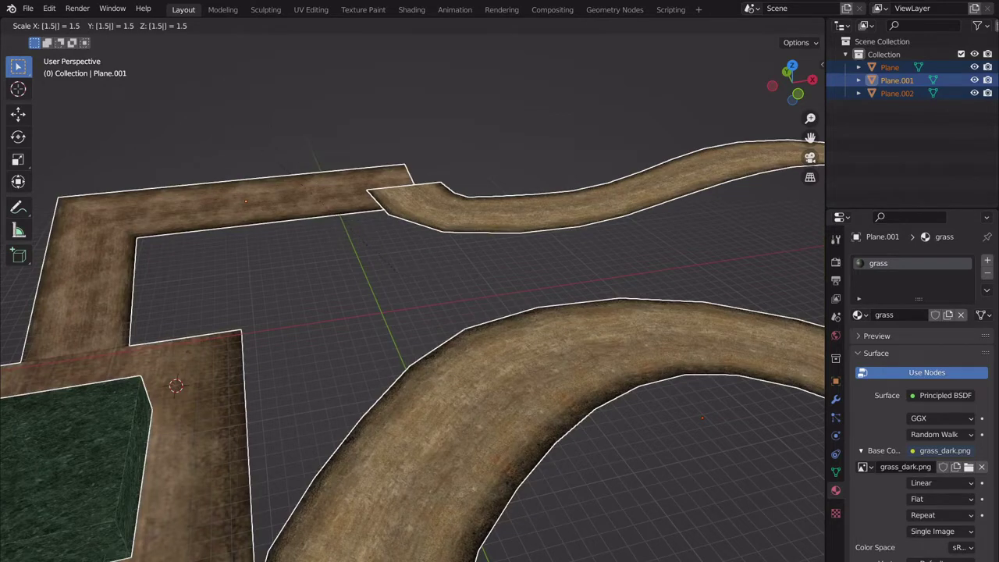
key("Escape")
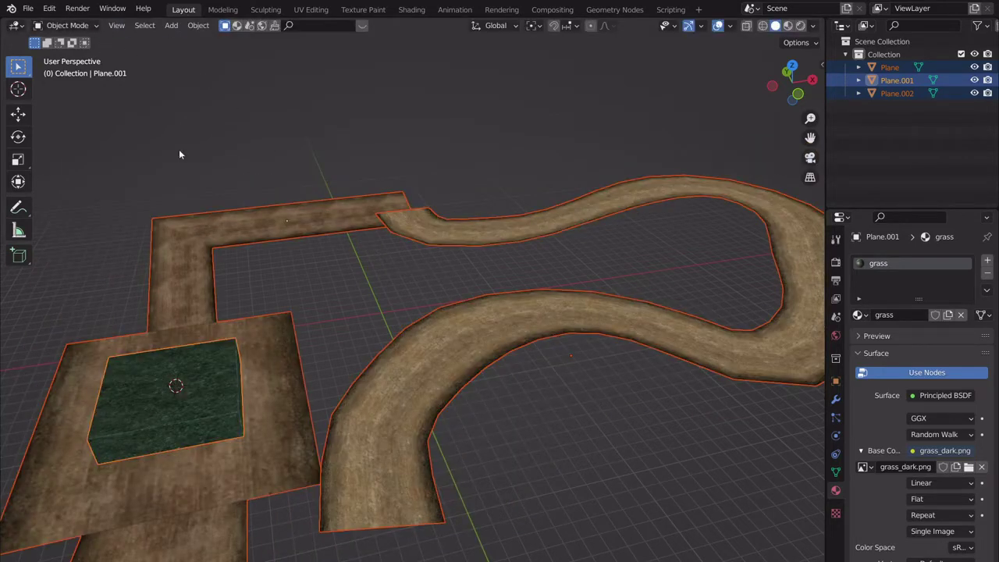
- Try numeric scale factors on the whole track, entering 1.5, 1.51 and the expression 1.5*3
type("s1")
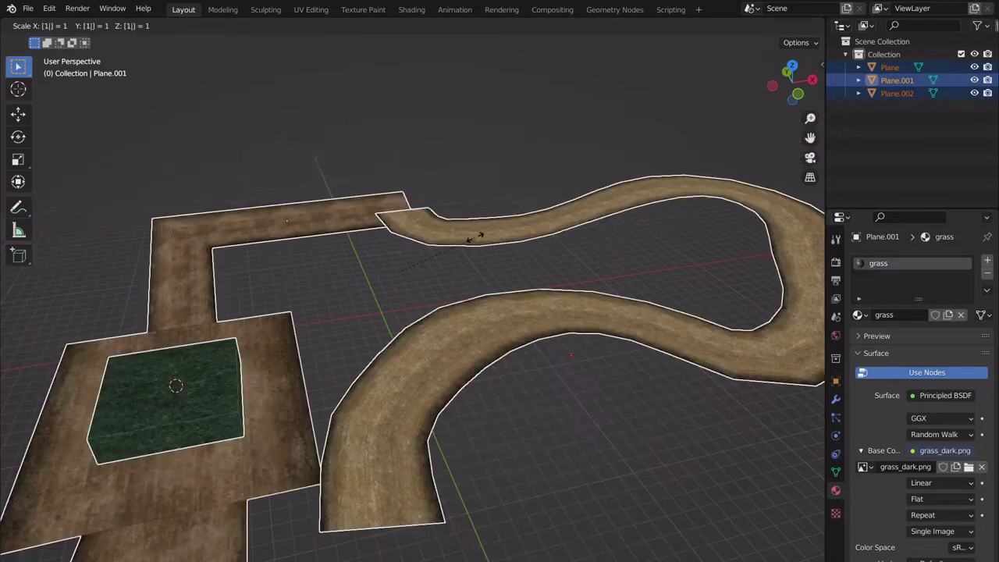
type(".5")
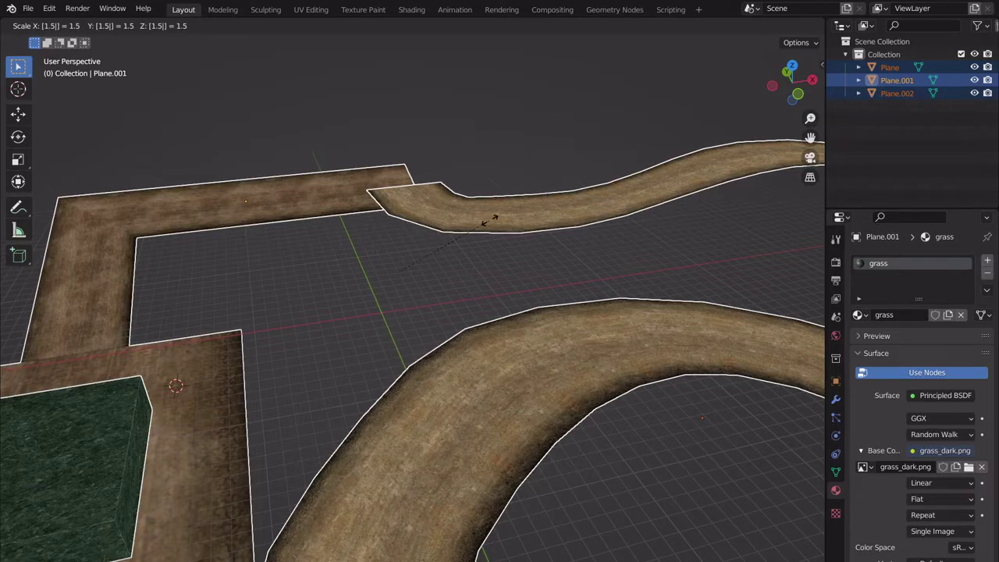
type("1")
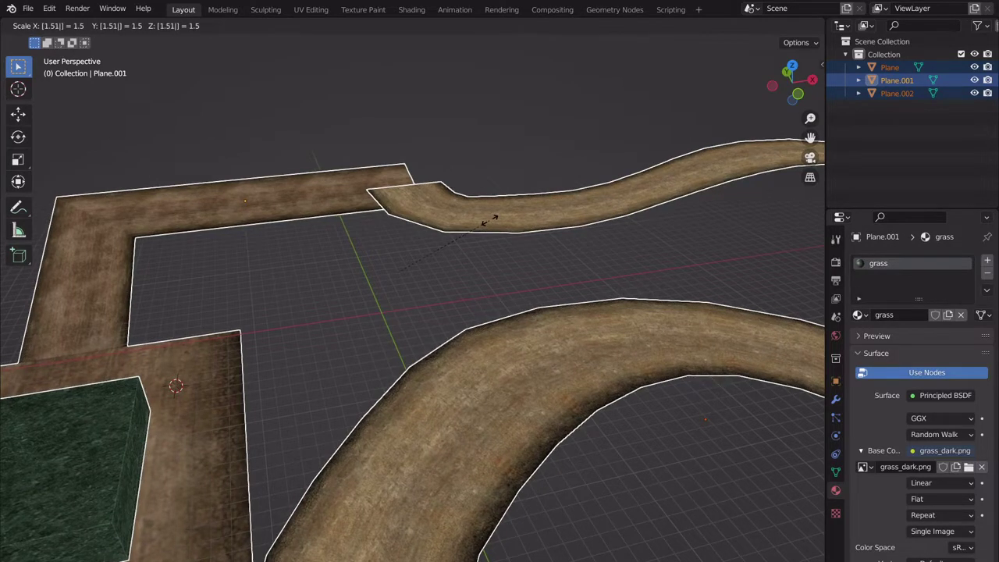
key("BackSpace")
type("*")
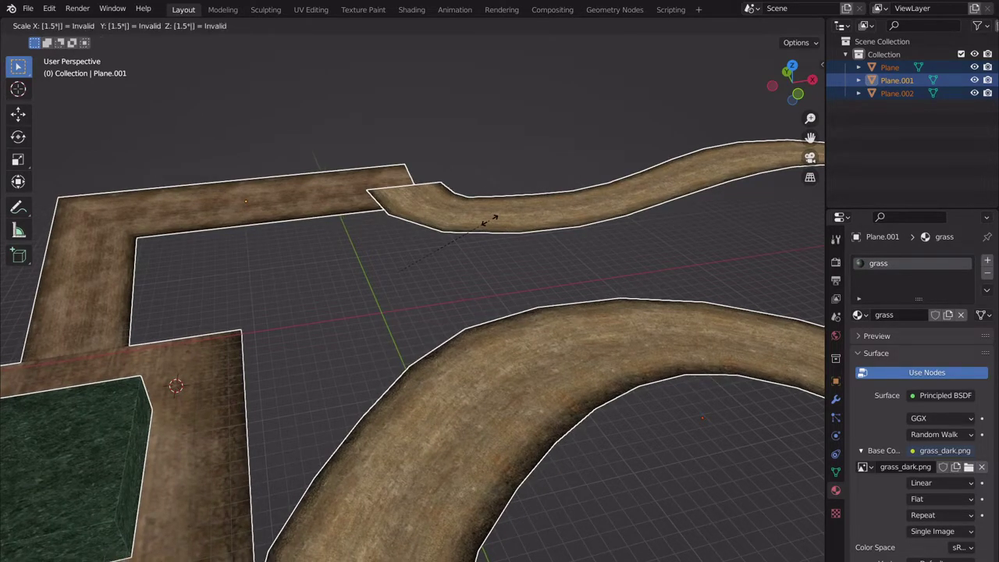
type("3")
key("BackSpace")
key("BackSpace")
key("BackSpace")
key("BackSpace")
key("BackSpace")
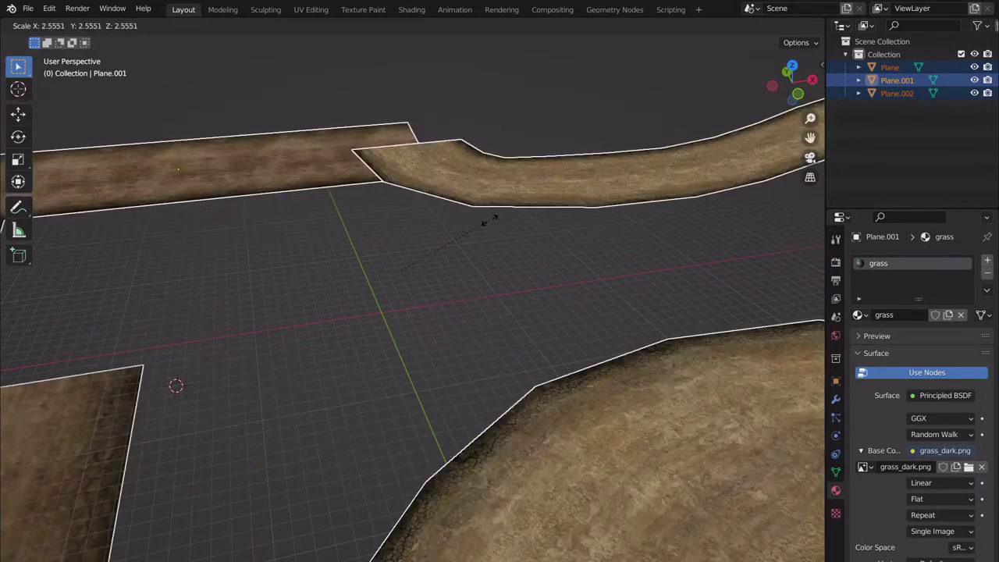
key("Escape")
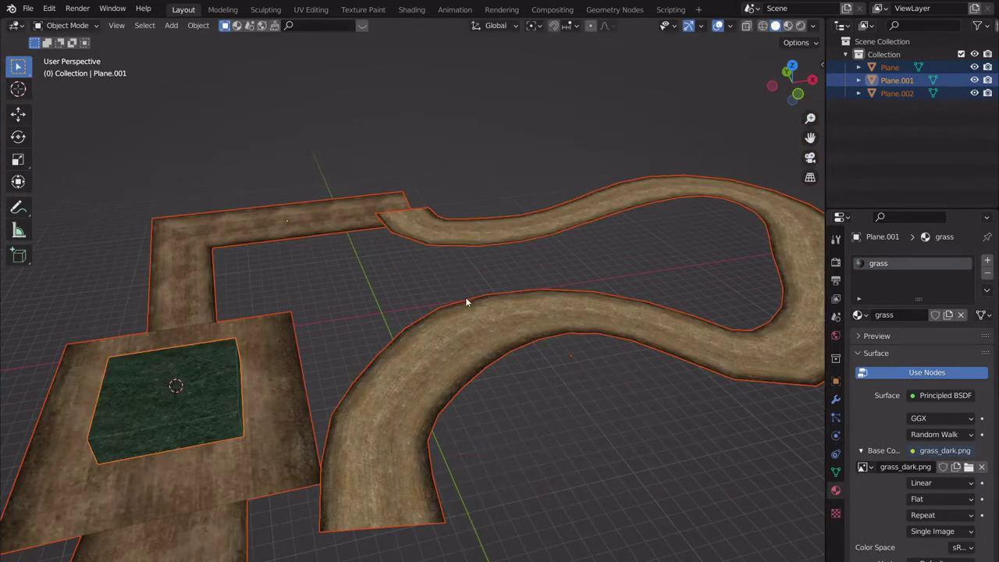
middle_click_drag(465, 297, 514, 283)
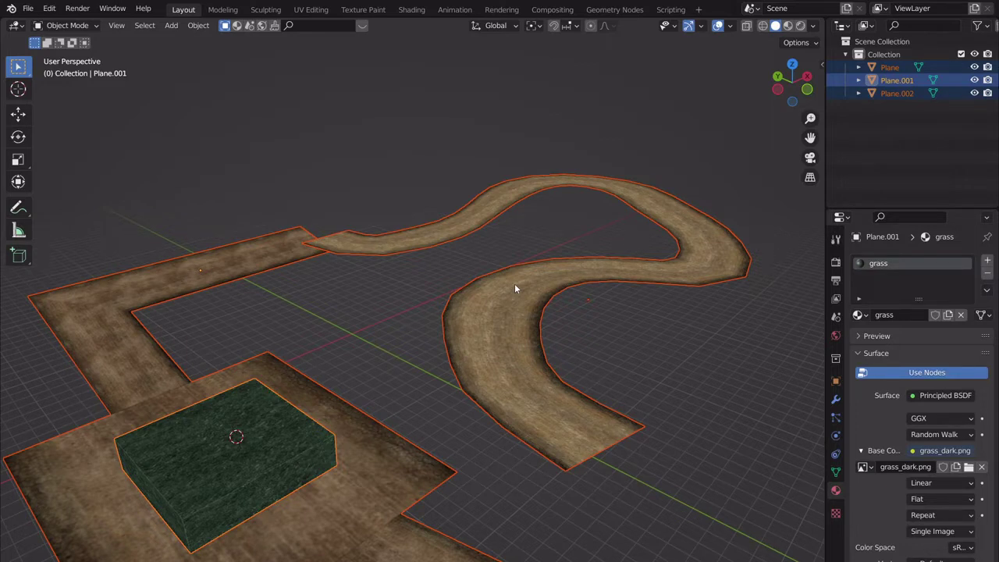
- Switch to the top view and open the curved road piece for mesh editing
middle_click_drag(554, 274, 453, 306)
scroll(498, 331, "up", 2)
scroll(433, 306, "down", 2)
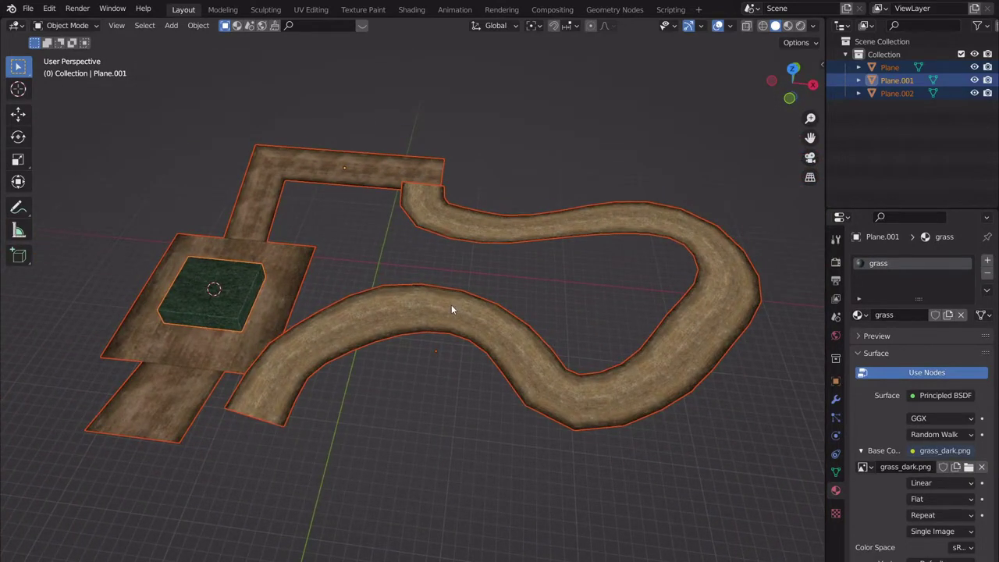
middle_click_drag(451, 311, 437, 328, "shift")
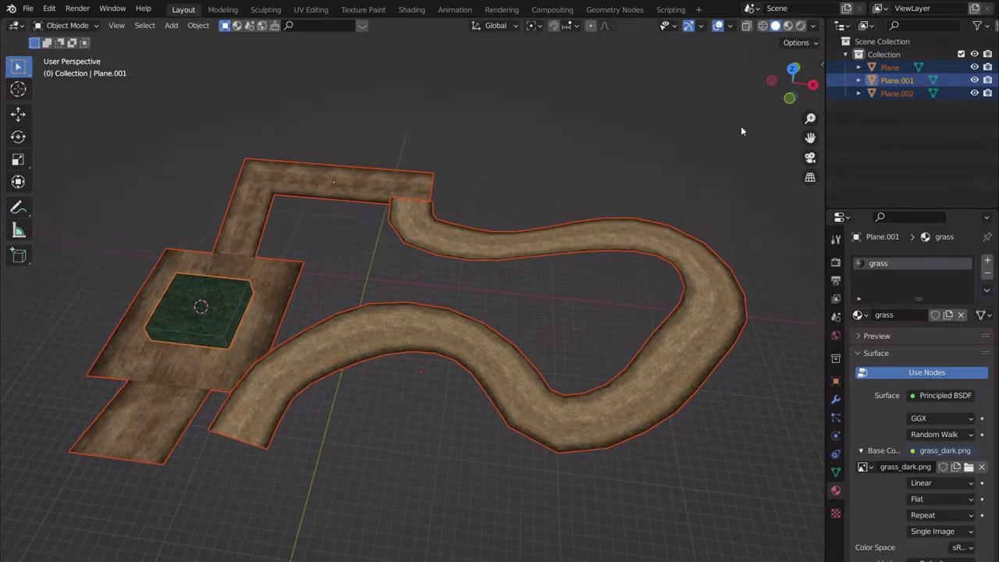
left_click(793, 69)
left_click(424, 376)
scroll(423, 376, "up", 3)
key("Tab")
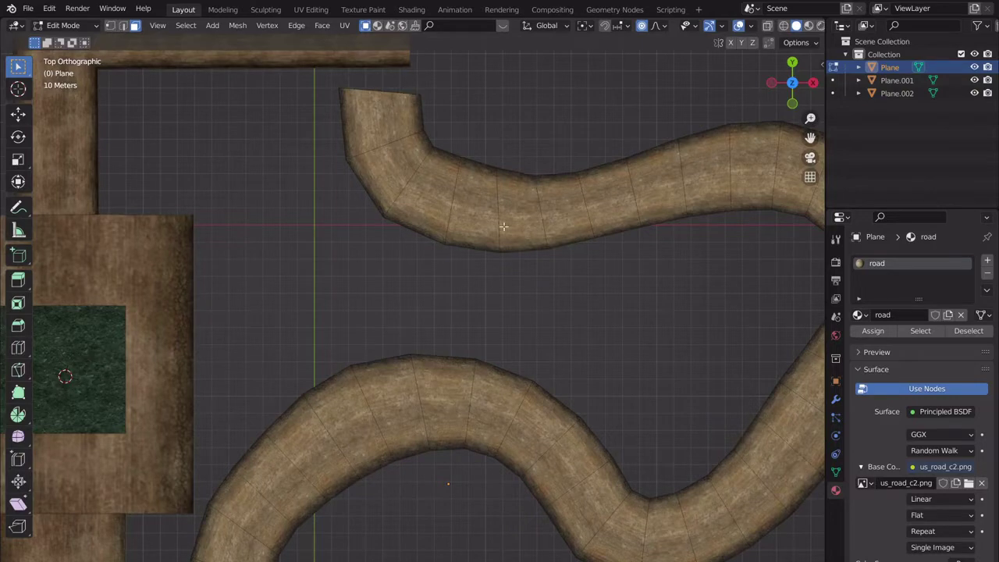
- In vertex selection mode, select the shortest path of vertices along the road's inner edge, from the lower curve around to the upper bend
scroll(630, 275, "down", 2)
scroll(369, 292, "up", 2)
left_click(110, 25)
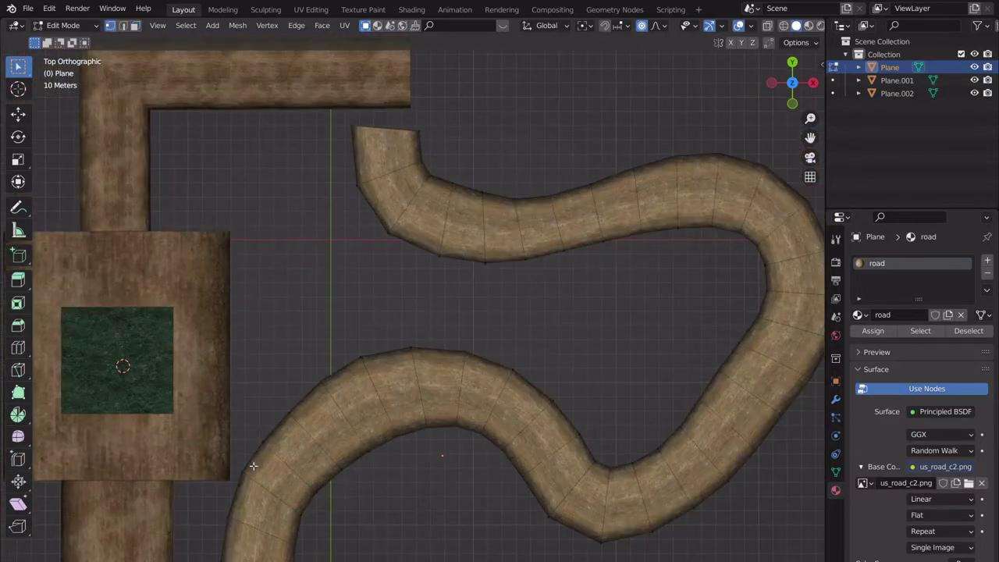
left_click(316, 380)
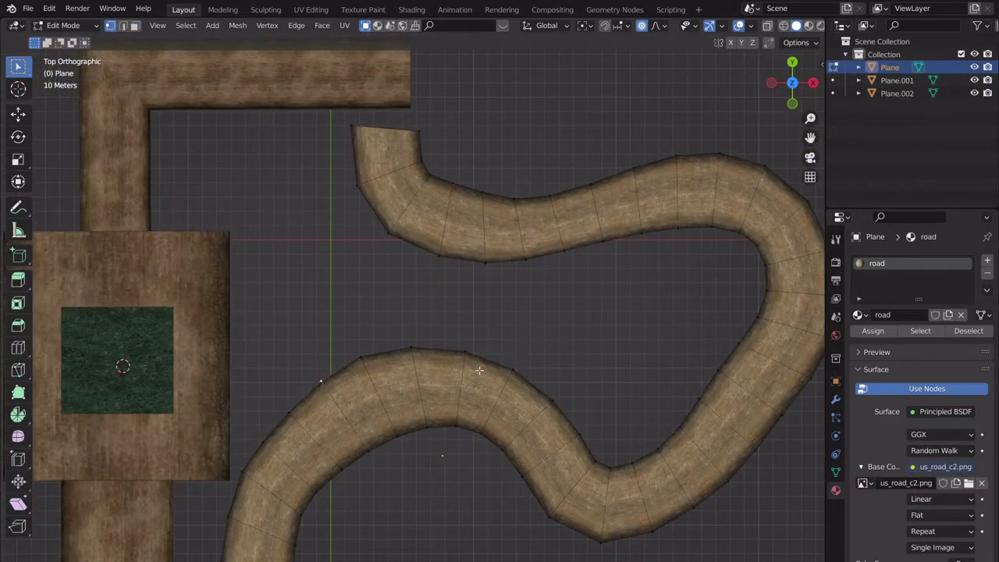
left_click(772, 270, "ctrl")
left_click(438, 255, "ctrl")
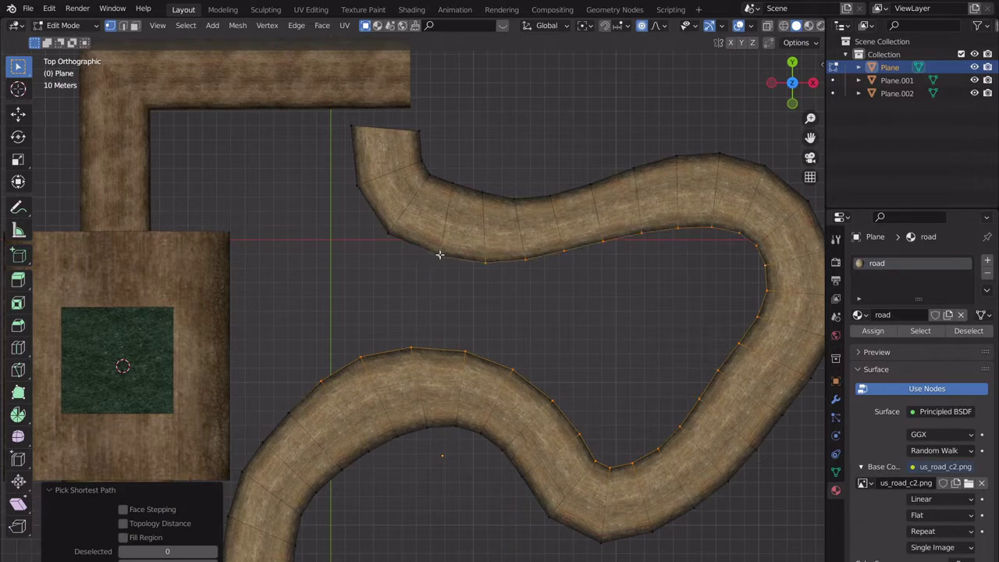
left_click(392, 235, "ctrl")
- Try filling the area enclosed by the inner edge with a single face, inspect it, and delete the face again
key("f")
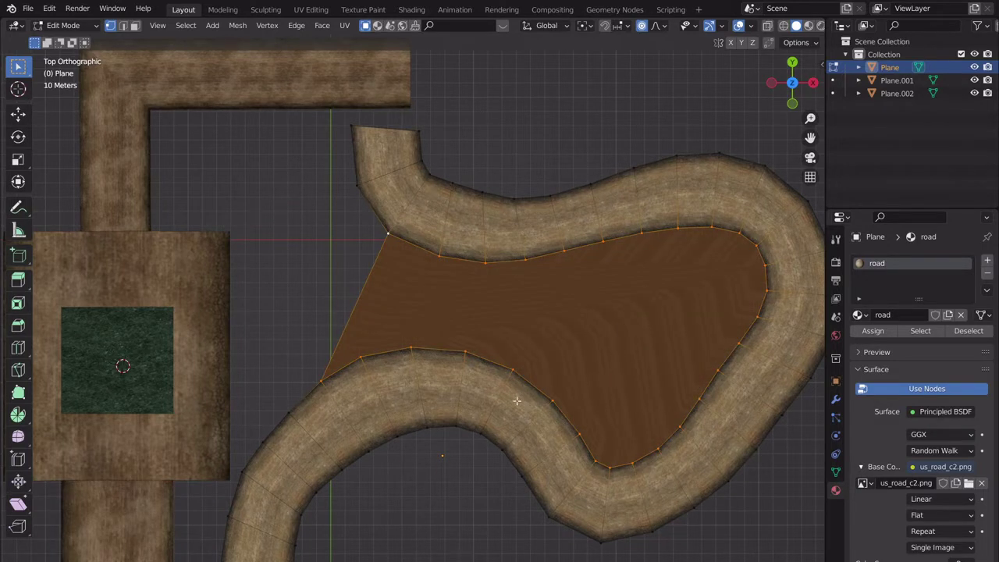
mouse_move(516, 404)
middle_mouse_down()
mouse_move(577, 281)
mouse_move(416, 375)
mouse_move(437, 350)
mouse_move(427, 403)
mouse_move(441, 385)
middle_mouse_up()
scroll(416, 375, "up", 2)
scroll(428, 403, "down", 5)
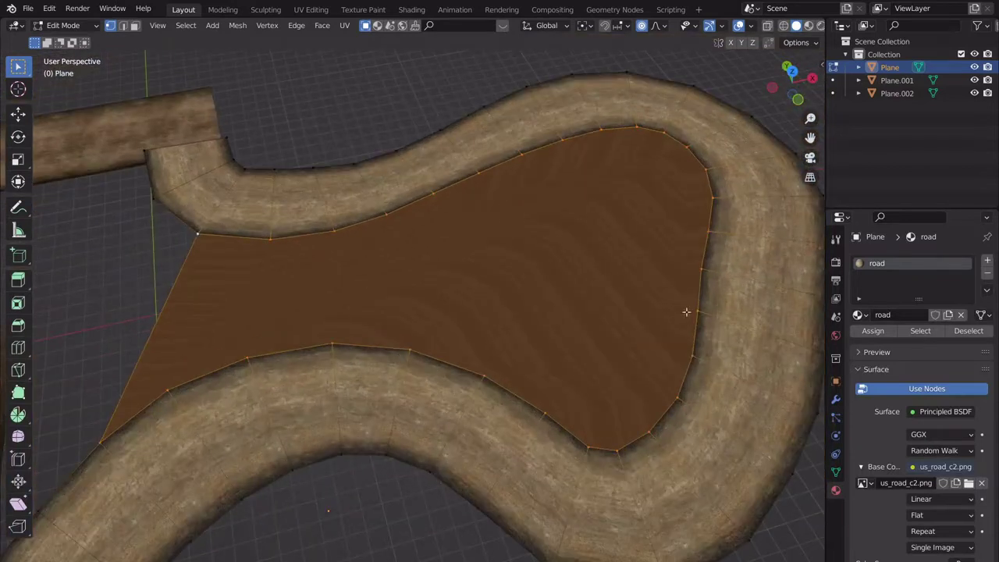
scroll(412, 312, "up", 1)
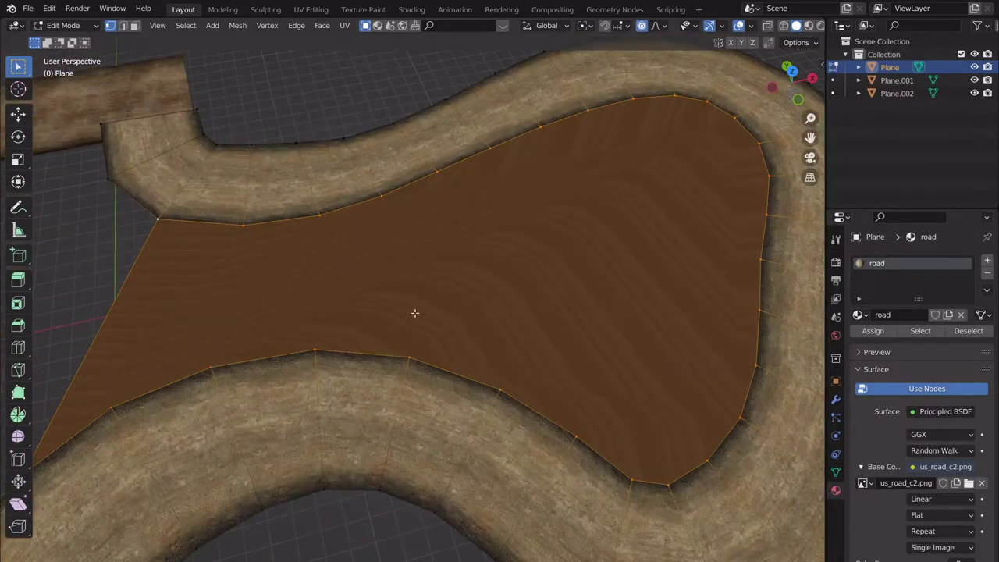
scroll(508, 258, "down", 2)
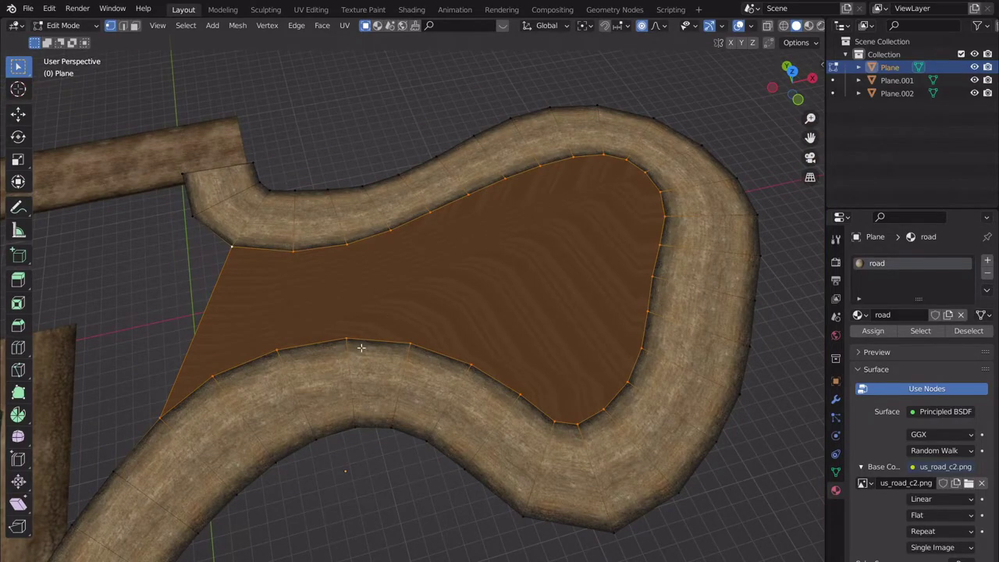
scroll(417, 363, "up", 4)
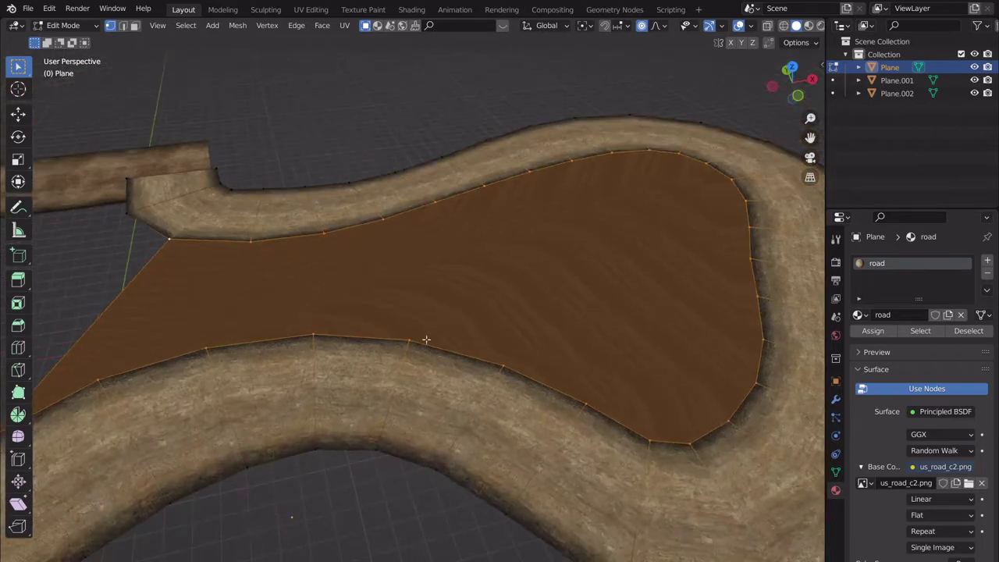
scroll(408, 398, "down", 5)
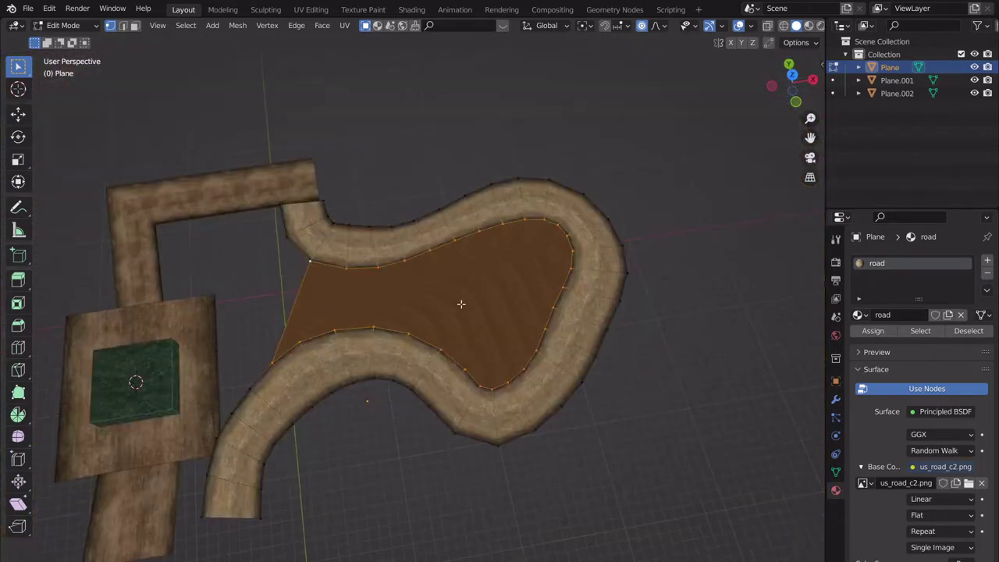
scroll(536, 350, "up", 2)
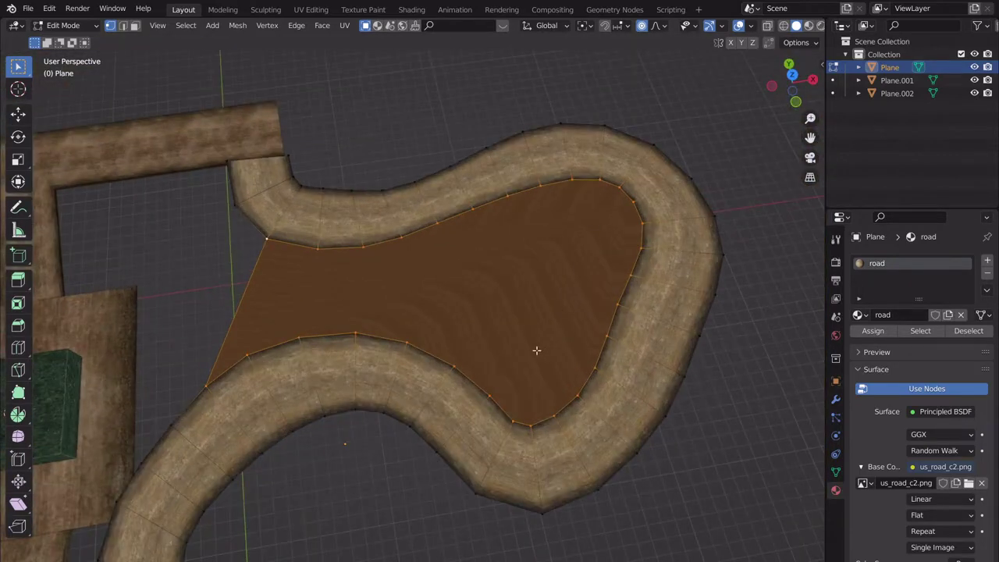
middle_click_drag(535, 357, 539, 318)
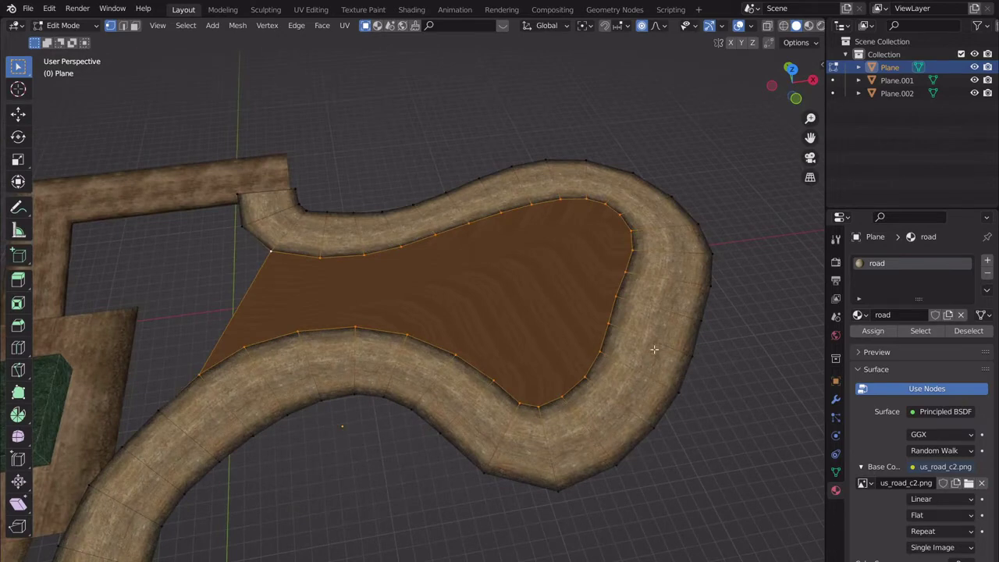
key("x")
left_click(462, 277)
- Try Grid Fill on the vertices selected along the road's inner edge
middle_click_drag(462, 269, 505, 284)
left_click(319, 26)
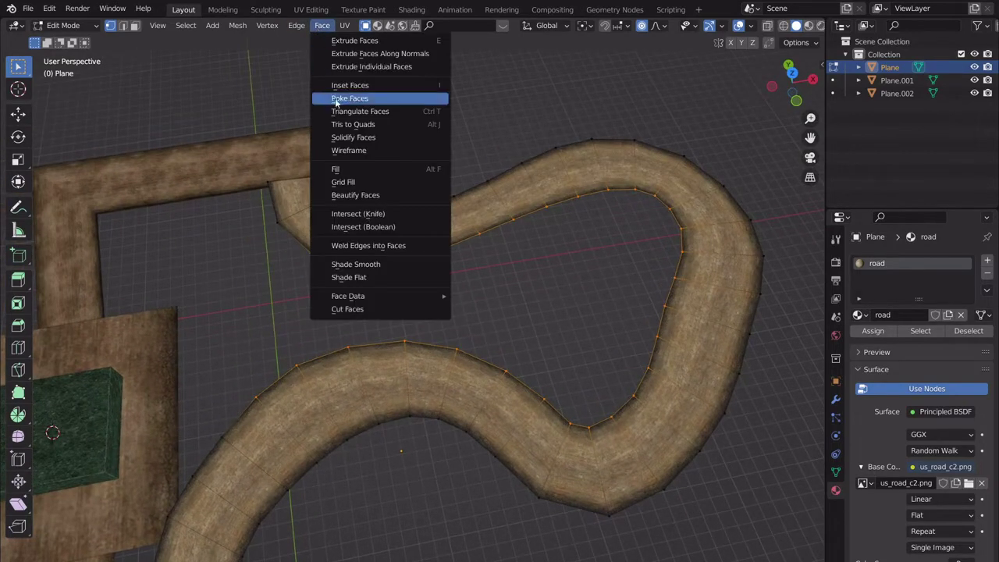
left_click(322, 26)
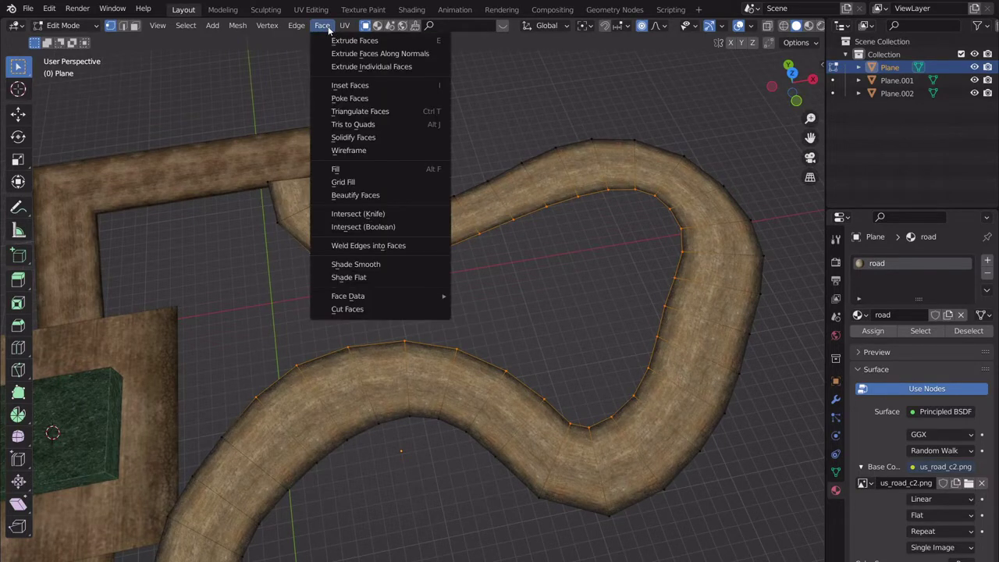
left_click(339, 182)
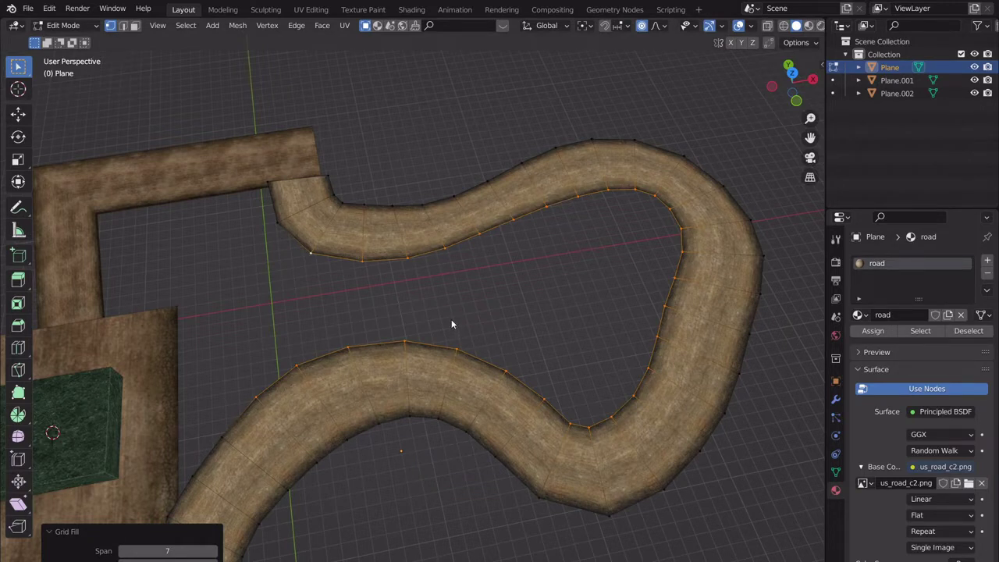
- Extrude the road's inner edge inward with Offset Edges and set the width to -0.91
left_click(307, 27)
mouse_move(352, 39)
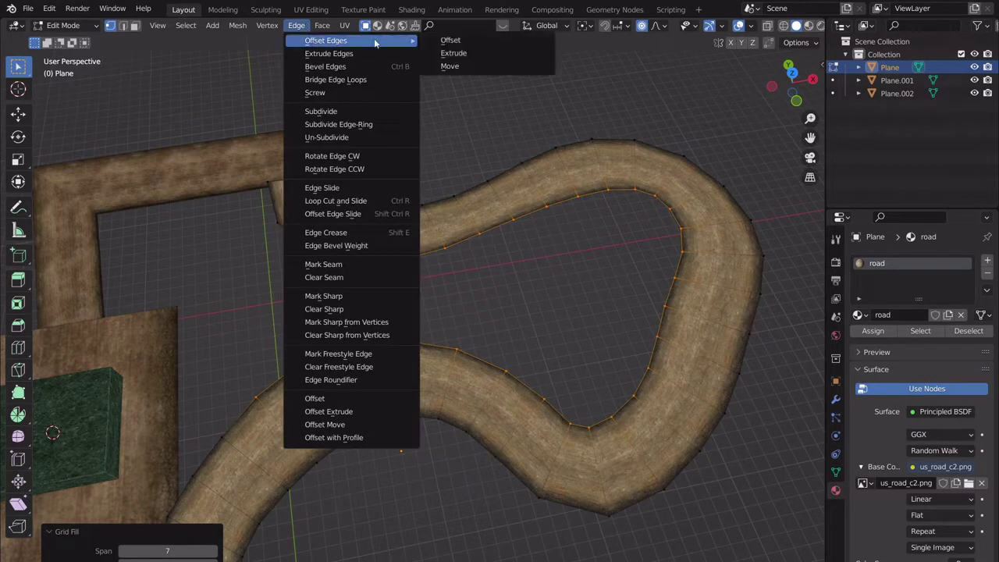
left_click(465, 53)
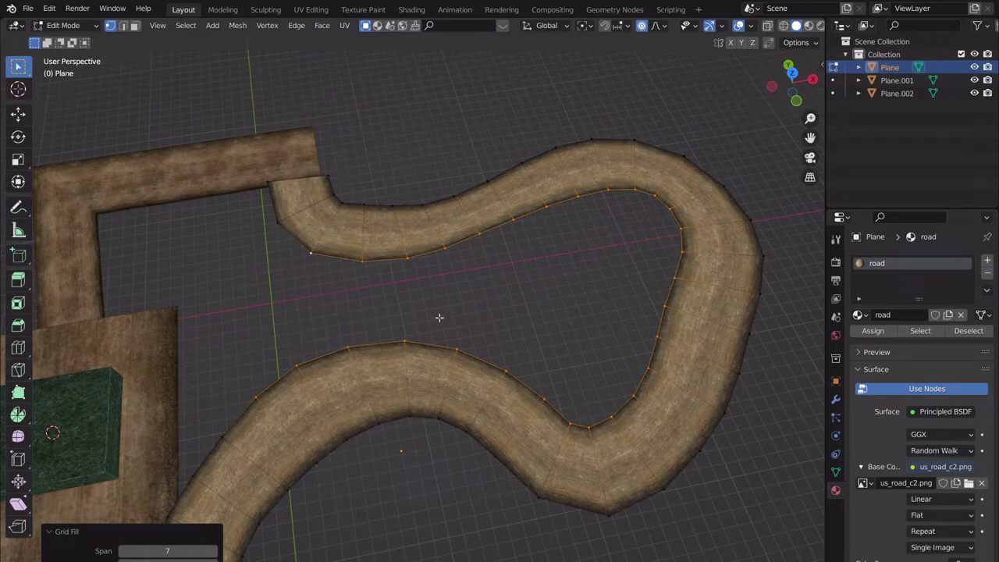
key("ctrl+e")
key("ctrl+e")
mouse_move(291, 213)
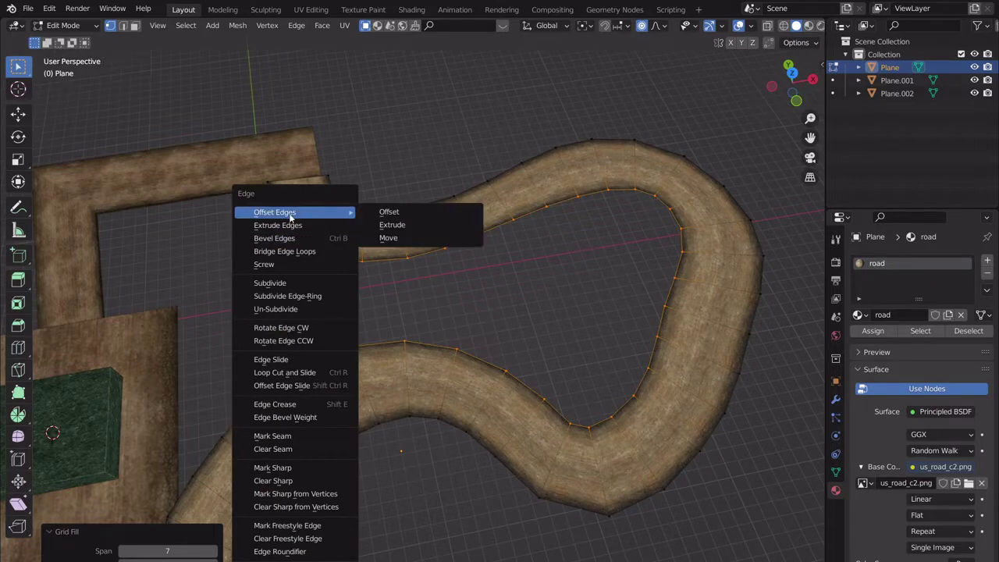
left_click(419, 227)
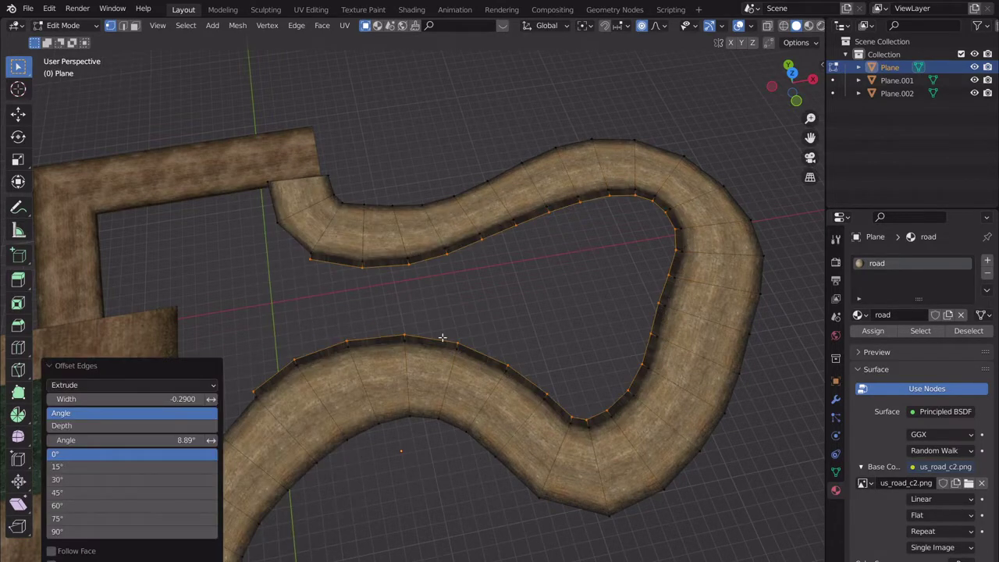
middle_click_drag(437, 397, 501, 348)
left_click_drag(134, 401, 97, 405)
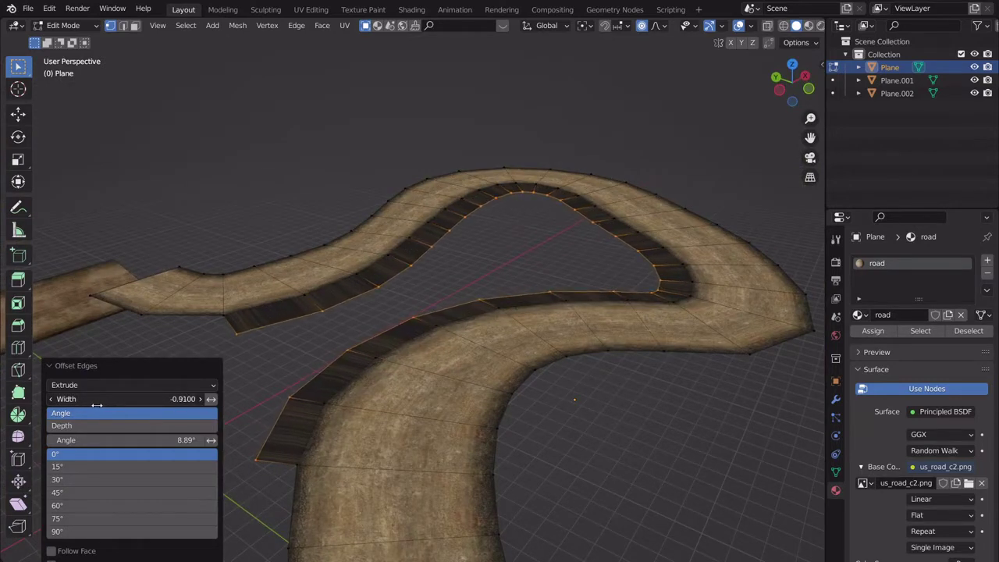
middle_click_drag(593, 338, 566, 395)
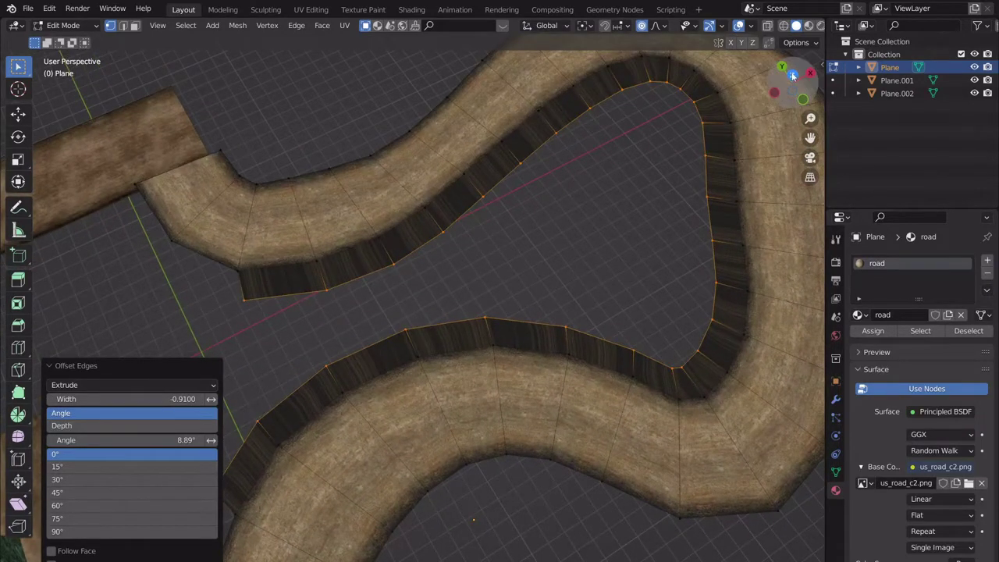
- From the top view, extrude the strip's new inner border once more using Offset Edges in Extrude mode
left_click(791, 75)
scroll(645, 229, "down", 3)
scroll(481, 312, "up", 1)
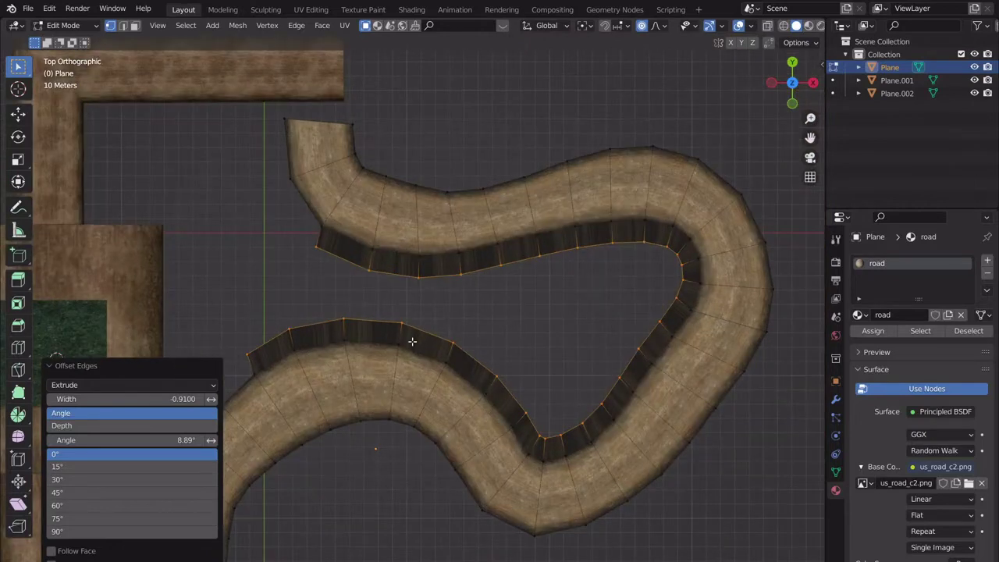
middle_click_drag(412, 341, 410, 327, "shift")
key("ctrl+e")
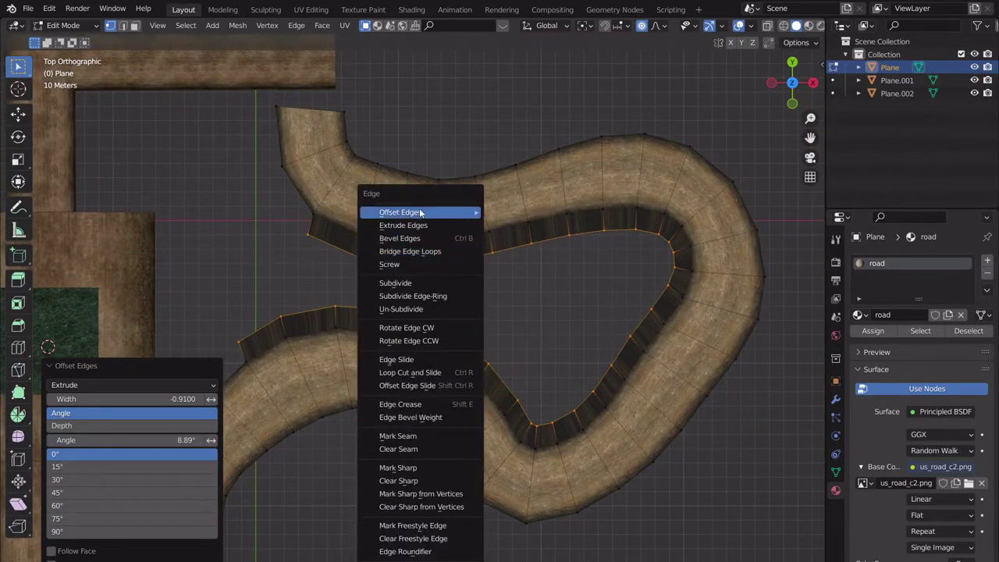
mouse_move(421, 212)
left_click(569, 227)
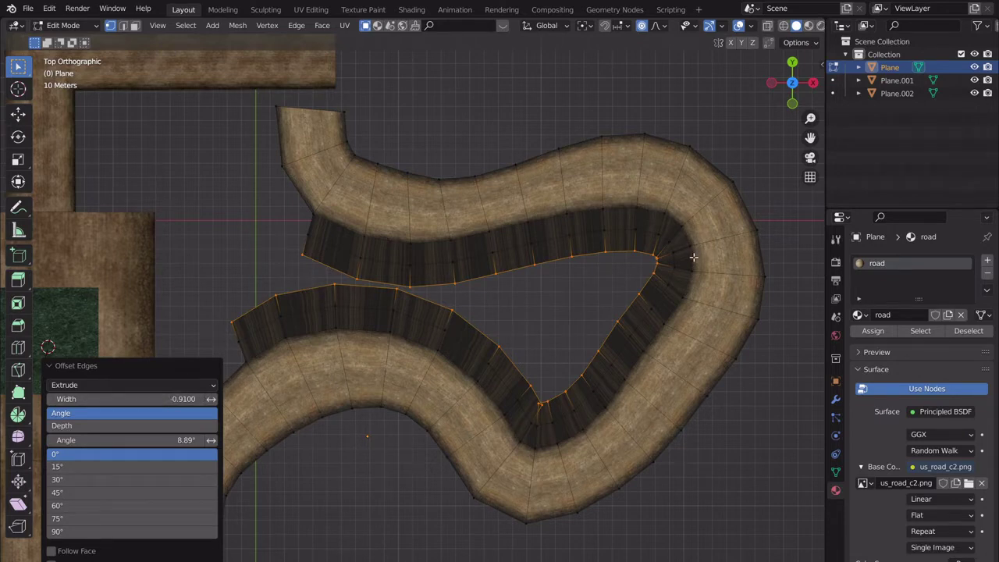
- Merge the crowded vertices at the tight upper-right bend of the extruded strip into one
scroll(686, 268, "up", 5)
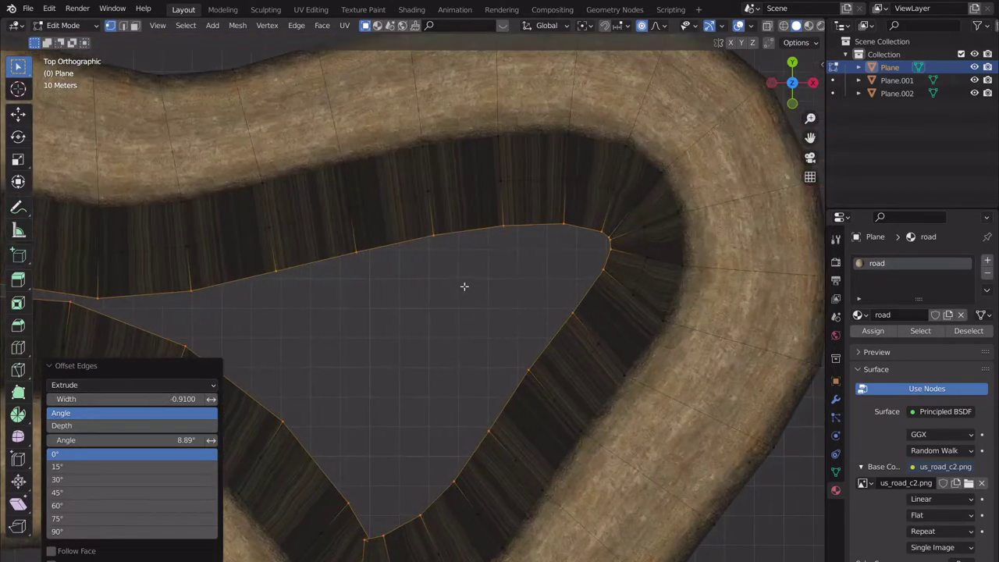
scroll(464, 286, "up", 3)
left_click(537, 201)
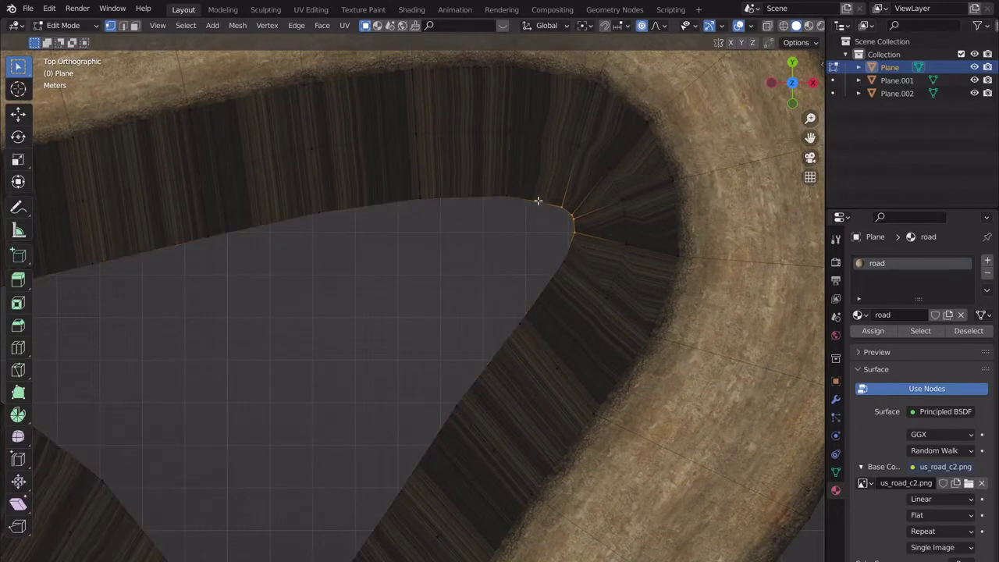
left_click(540, 210)
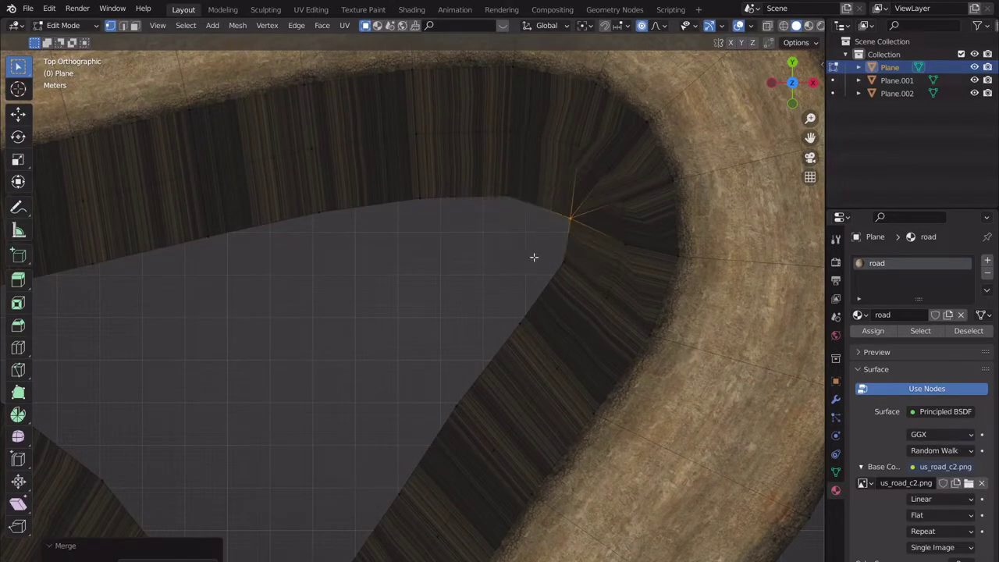
- Turn off proportional editing and move the merged vertex about -4.15 m in X and 0.61 m in Y
key("g")
left_click(565, 242)
key("o")
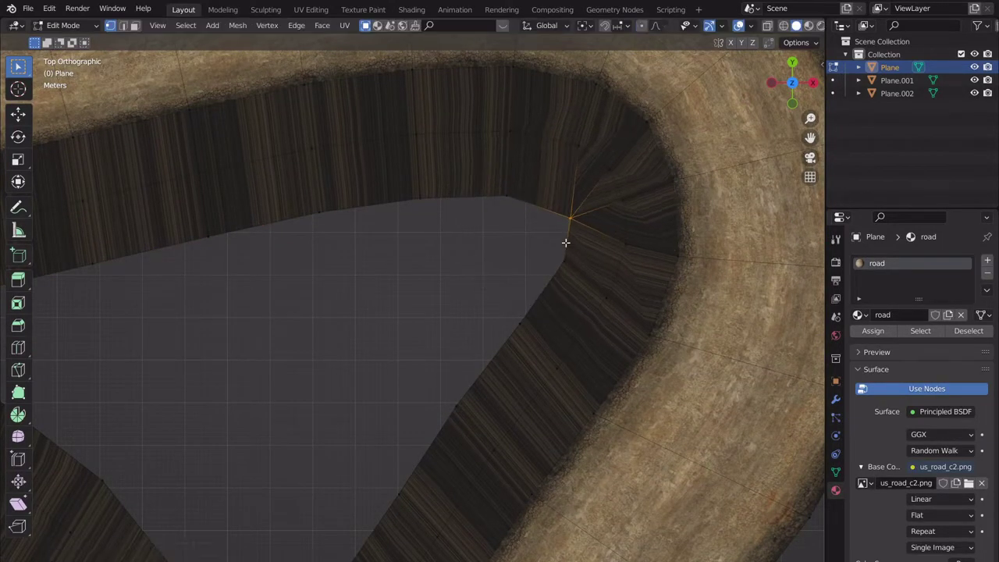
key("g")
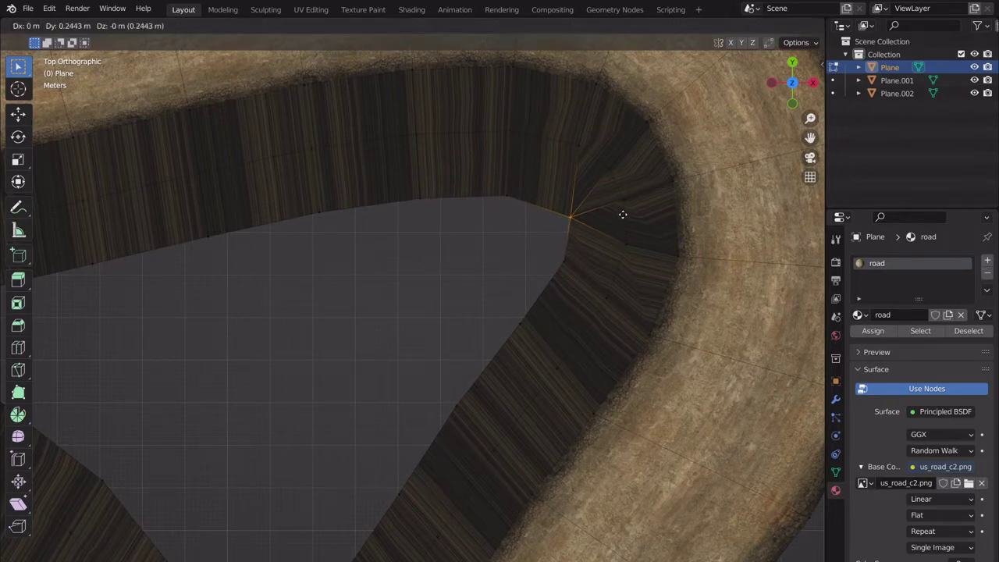
left_click(605, 212)
- Examine the extruded strip's lower bend for crowded, overlapping vertices from above, in X-ray and in perspective
scroll(531, 289, "down", 4)
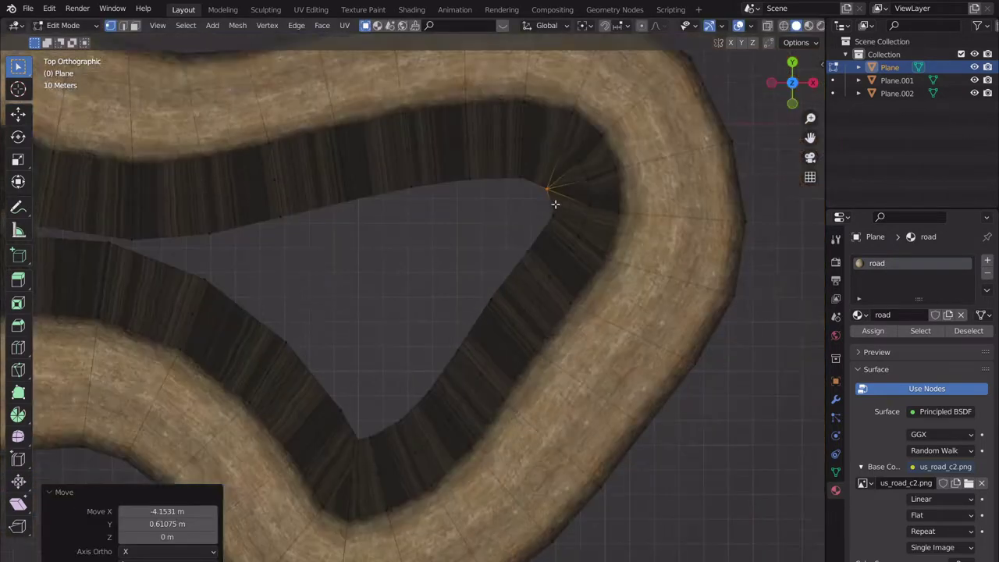
scroll(441, 319, "up", 2)
scroll(419, 396, "down", 3)
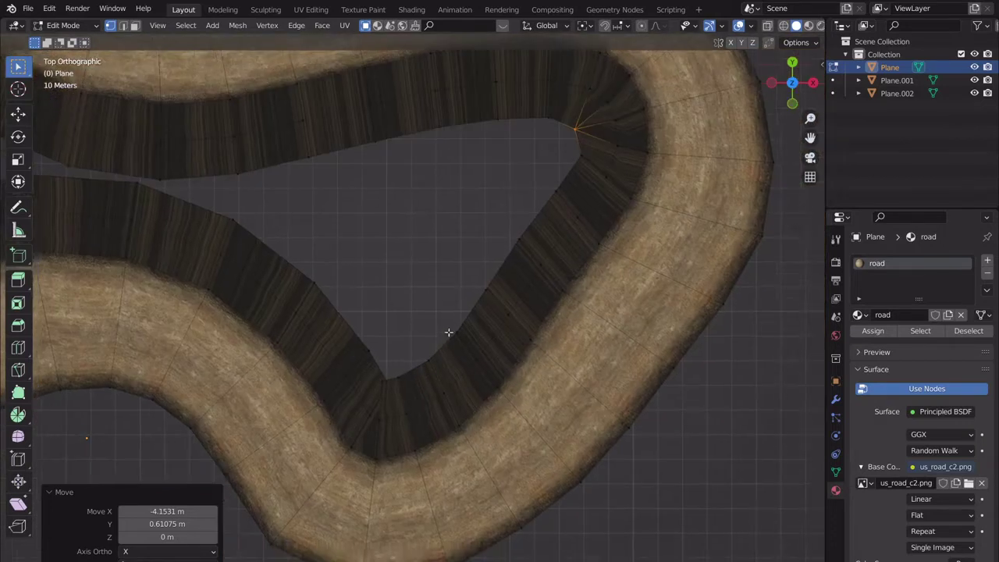
scroll(450, 330, "up", 5)
left_click_drag(435, 360, 397, 329)
scroll(439, 388, "up", 4)
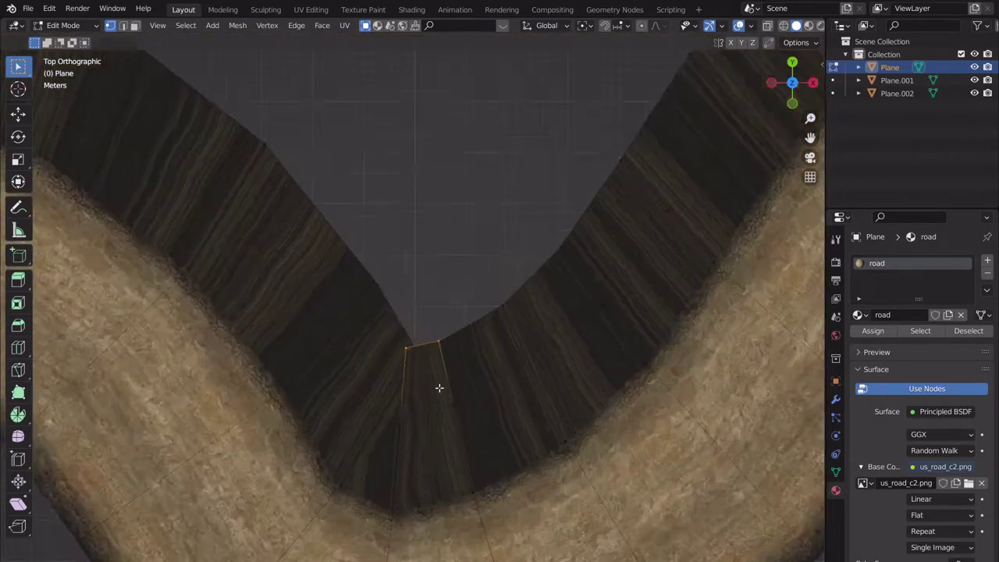
middle_click_drag(426, 392, 424, 371, "shift")
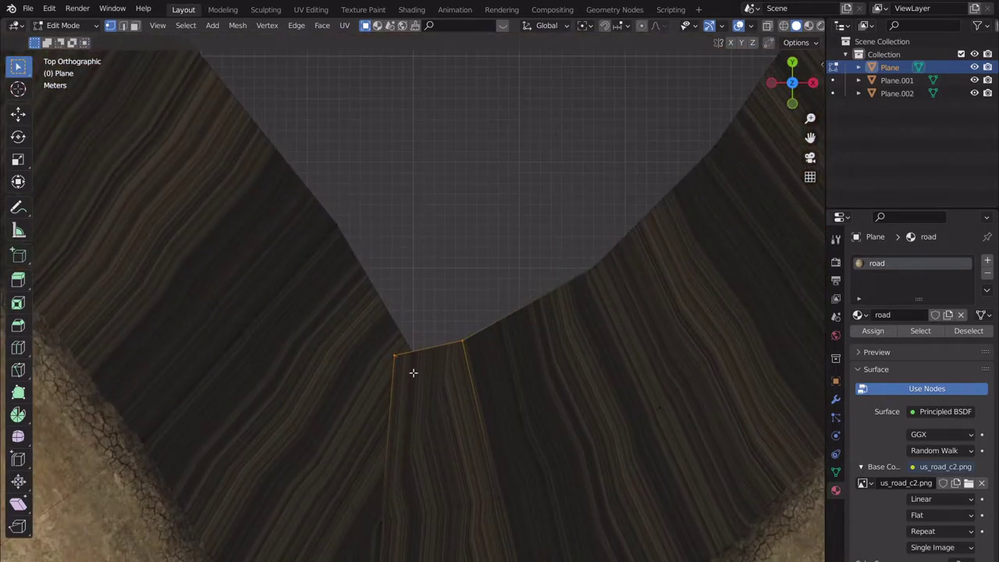
scroll(436, 343, "down", 4)
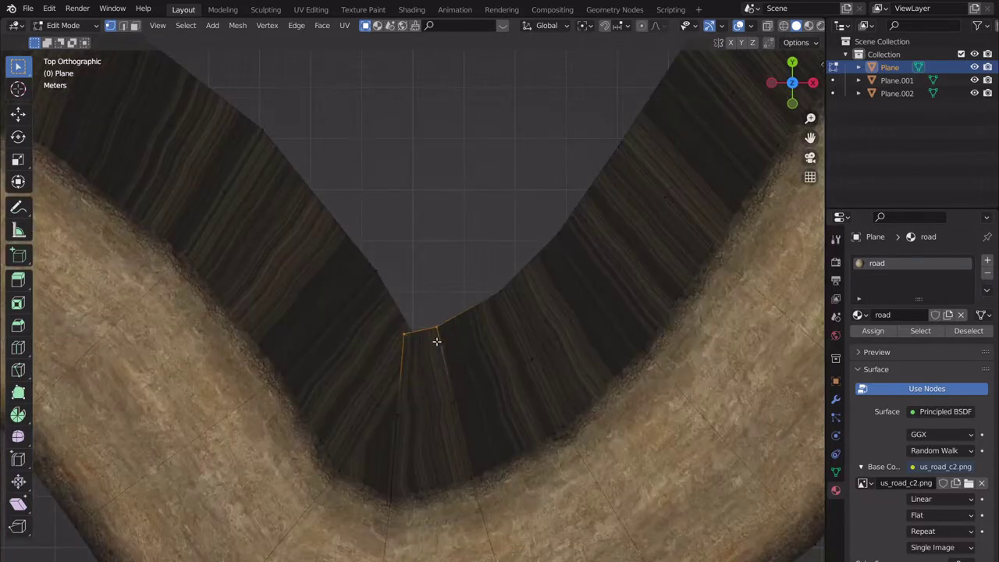
key("alt+z")
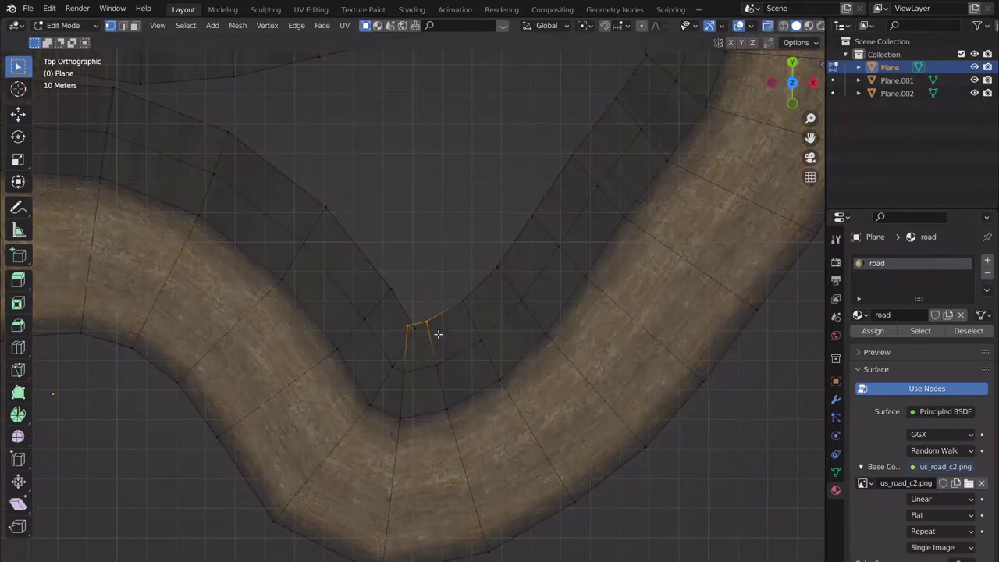
middle_click_drag(438, 334, 391, 212)
left_click_drag(242, 218, 127, 333)
middle_click_drag(195, 302, 195, 343)
middle_click_drag(204, 260, 272, 191)
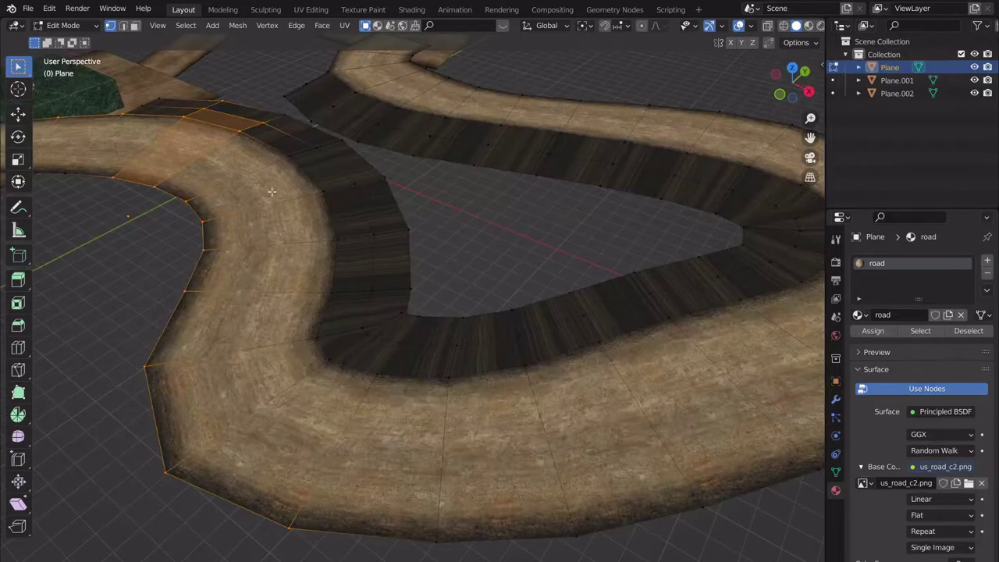
left_click(159, 98)
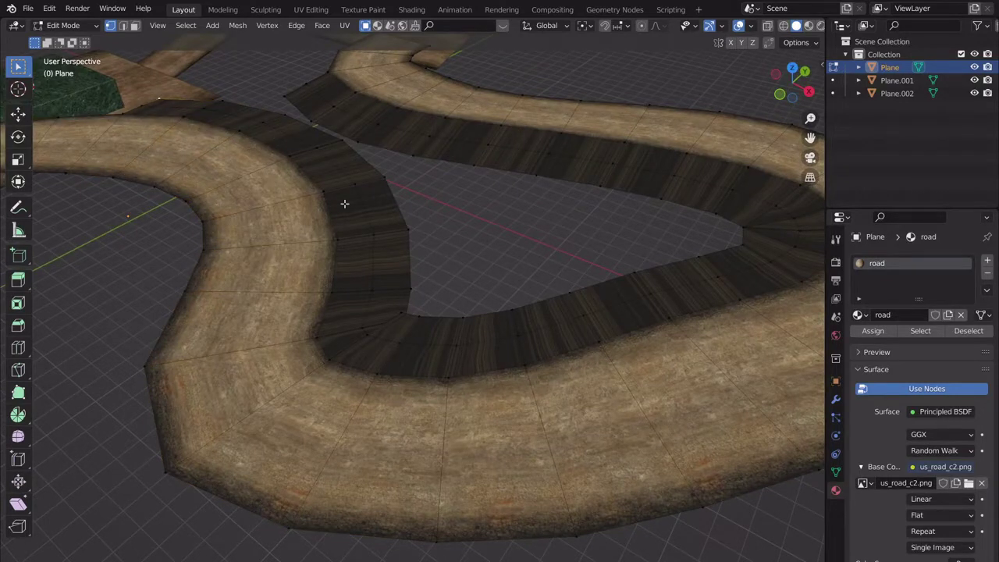
middle_click_drag(345, 204, 411, 337)
left_click(793, 83)
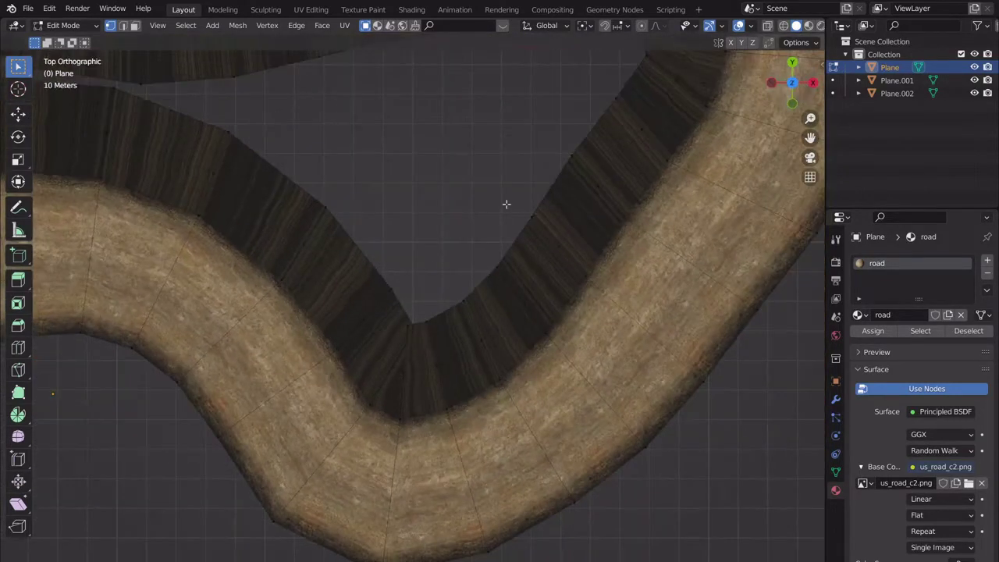
- Merge the crossing vertices at the strip's lower bend at their center and move the result about -0.99 m in X and 3.96 m in Y
scroll(361, 306, "up", 4)
left_click_drag(434, 390, 363, 295)
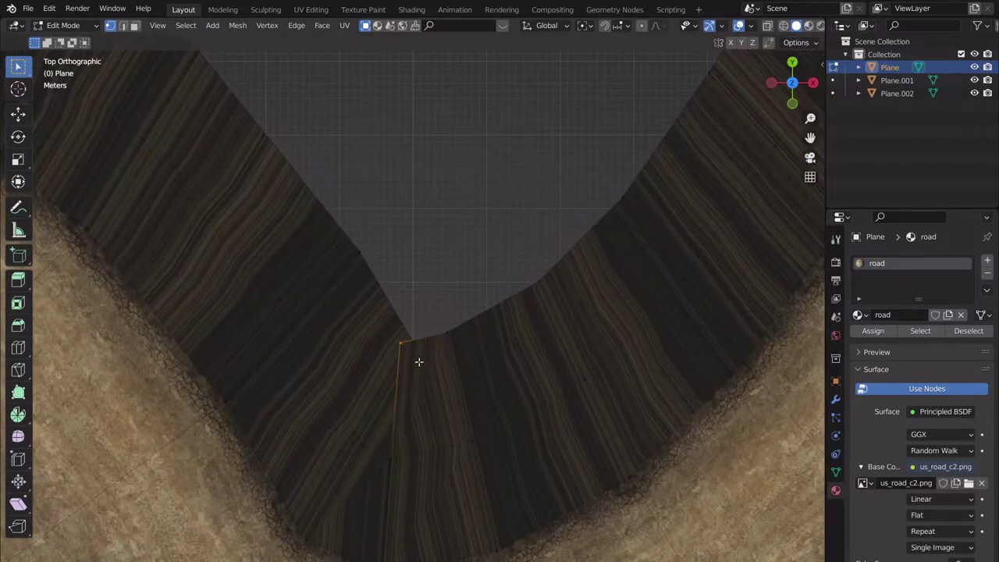
key("alt+z")
left_click_drag(428, 363, 373, 319)
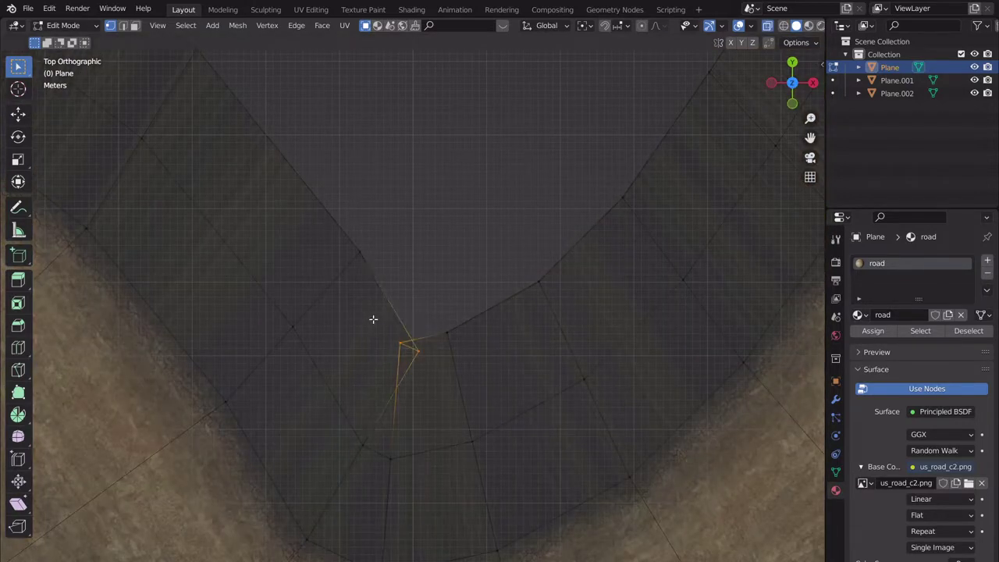
key("m")
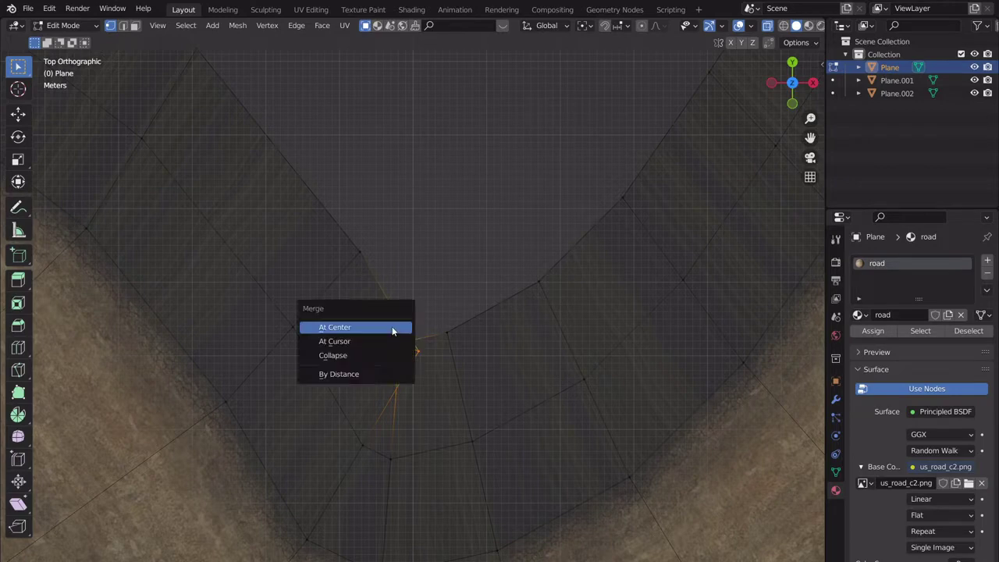
left_click(394, 327)
key("g")
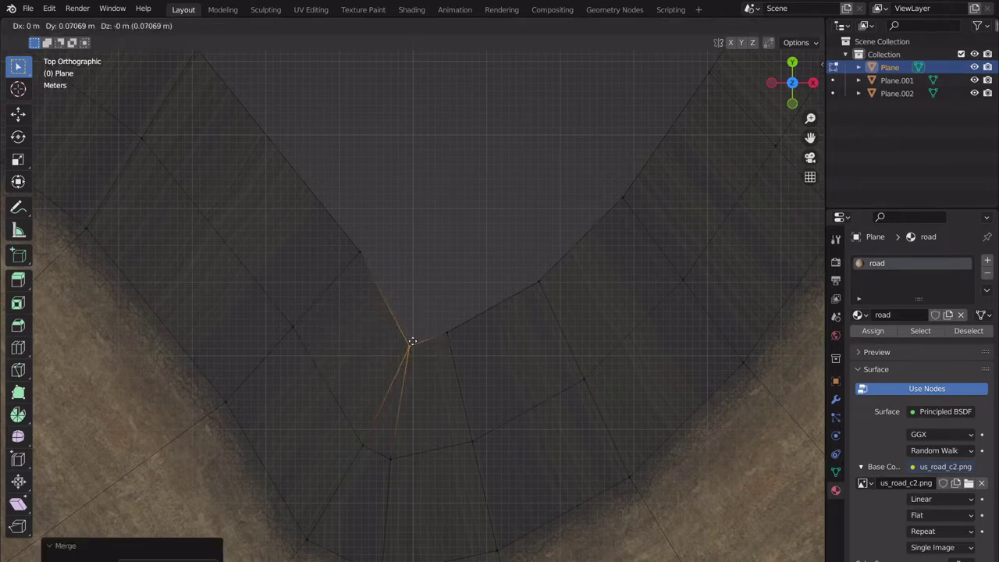
left_click(405, 320)
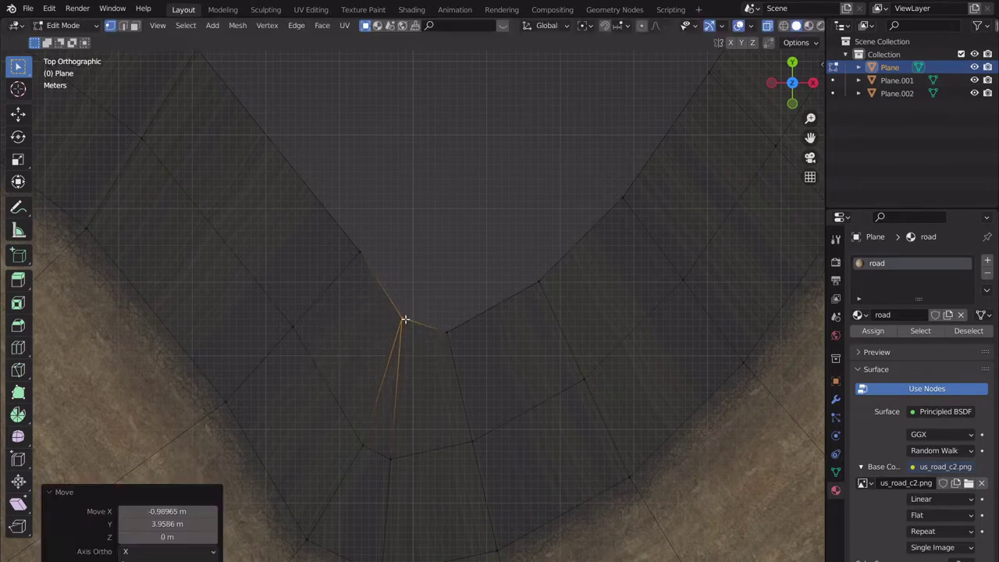
- Merge at center the two facing border vertices where the upper and lower strips nearly touch
scroll(492, 218, "down", 4)
scroll(480, 341, "up", 2)
middle_click_drag(392, 294, 505, 272, "shift")
scroll(454, 267, "down", 2)
scroll(445, 269, "up", 3)
middle_click_drag(351, 285, 428, 266, "shift")
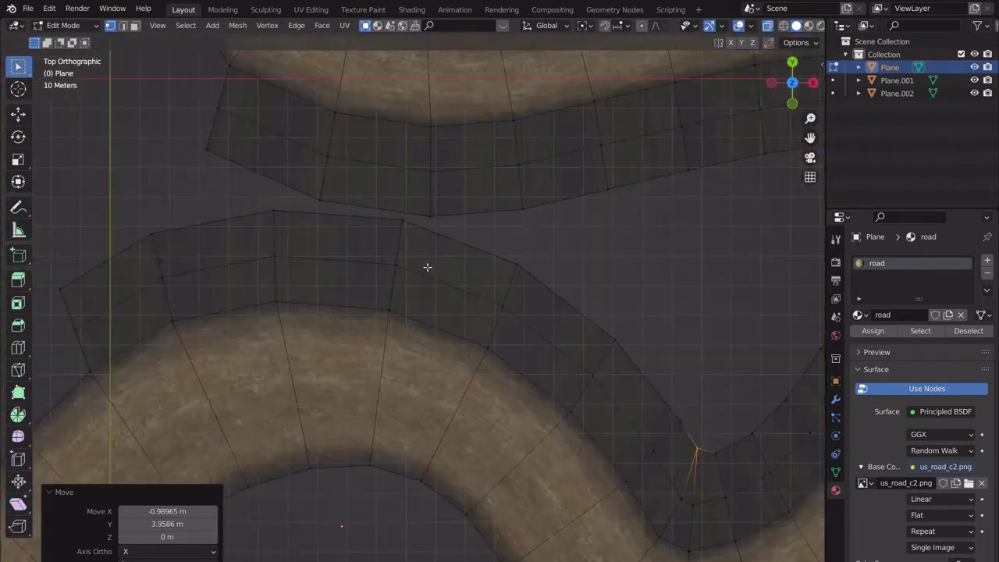
left_click(400, 223)
left_click(427, 215, "shift")
key("m")
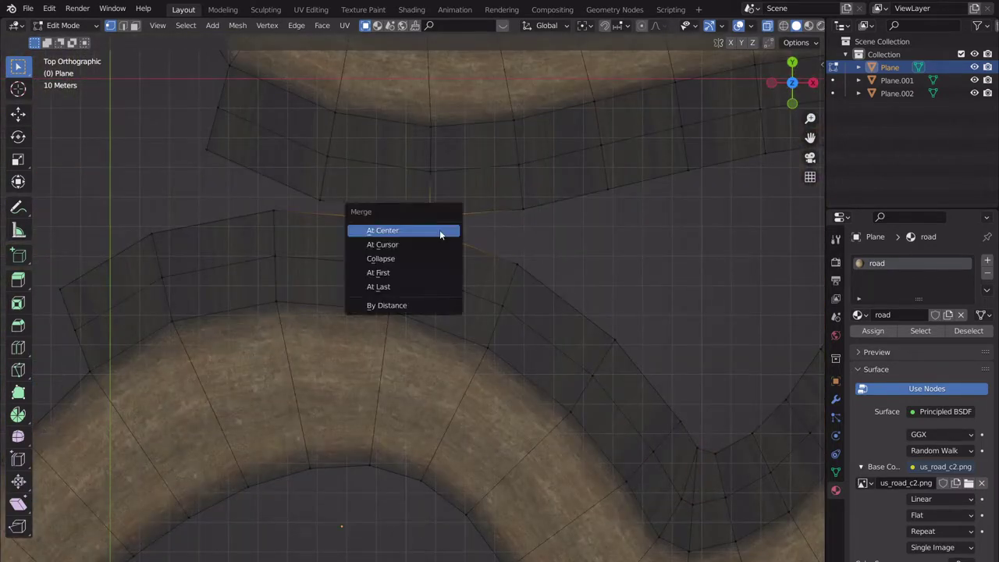
left_click(430, 229)
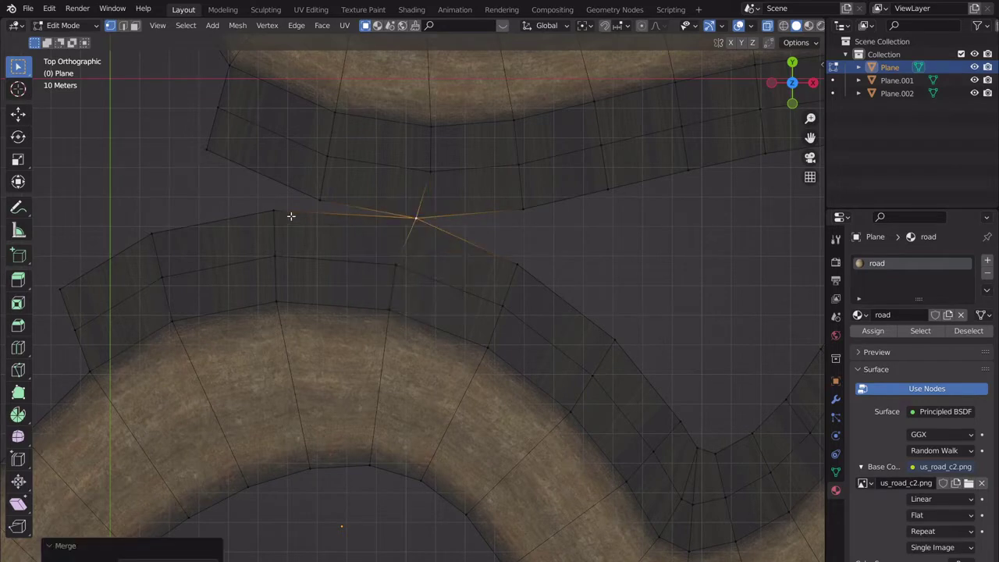
- Delete the outer-row end face at the open end of the lower strip
middle_click_drag(315, 225, 454, 316, "shift")
scroll(442, 283, "down", 2)
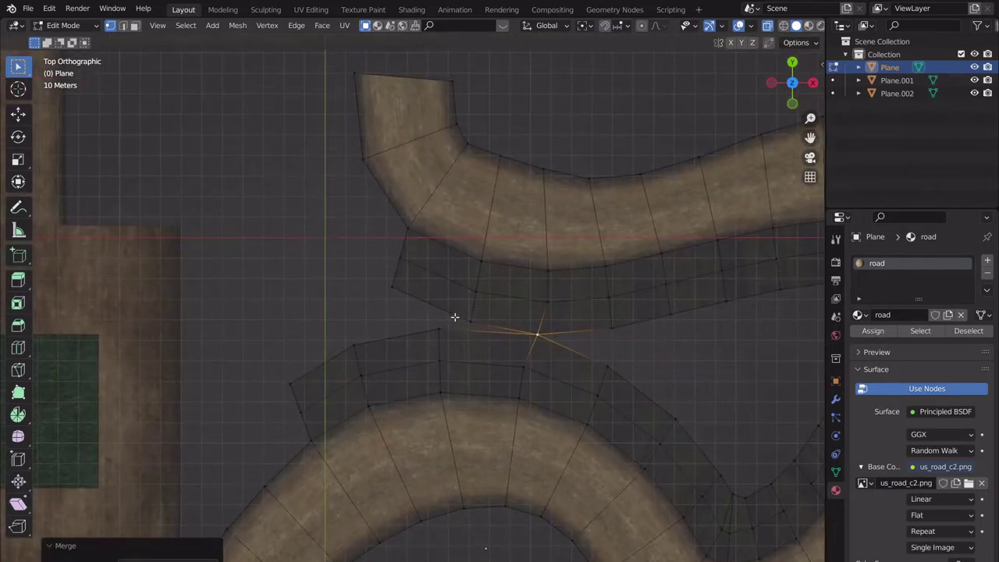
left_click(134, 25)
left_click(323, 368)
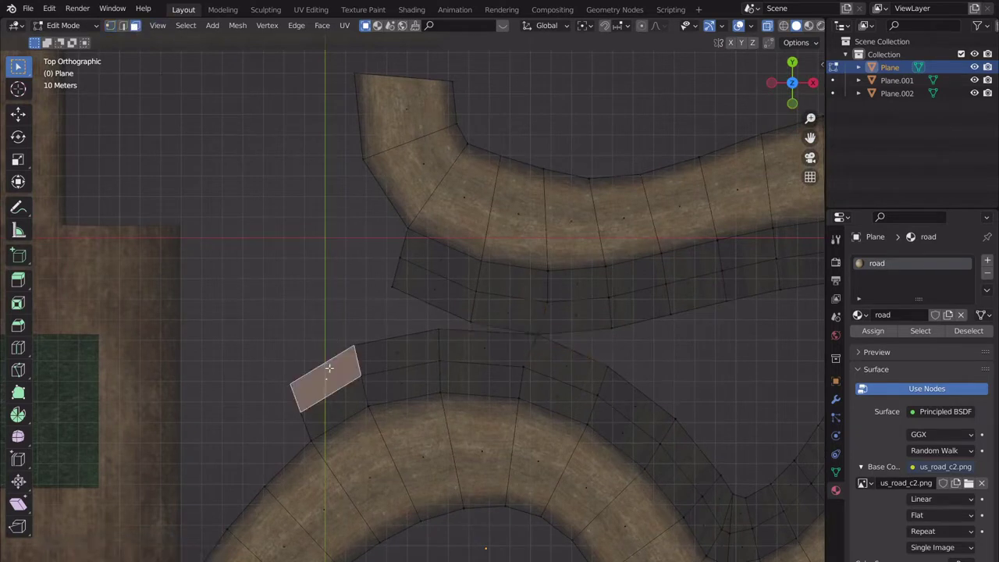
key("x")
left_click(331, 369)
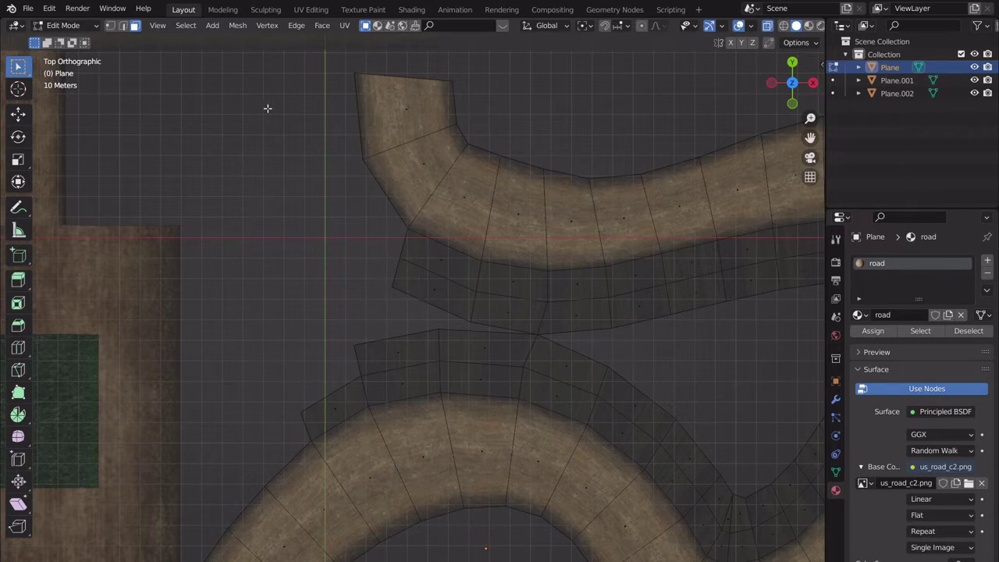
- Merge the two remaining pairs of facing vertices between the strips' open ends, each at its center
key("1")
left_click(354, 344)
left_click(394, 288, "shift")
key("m")
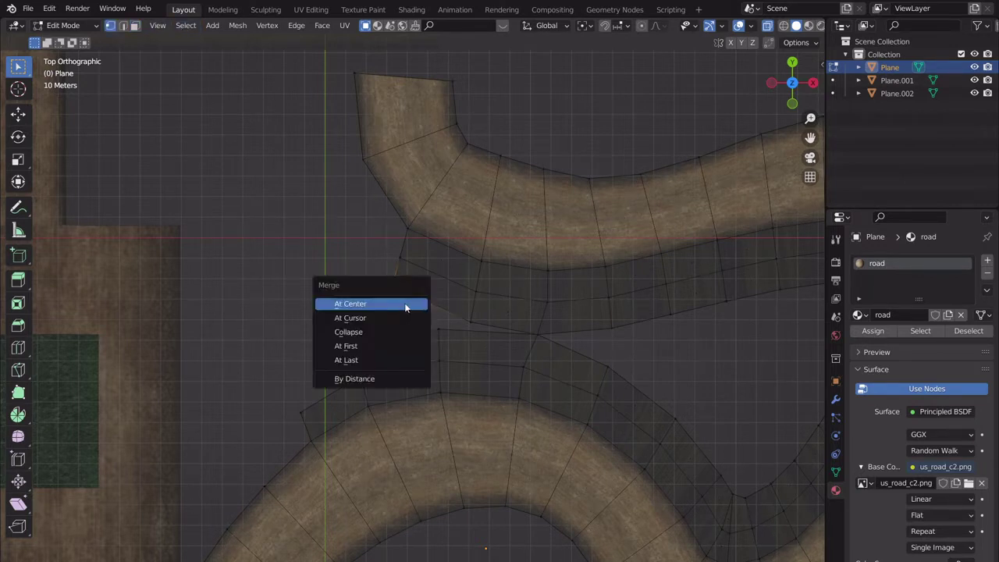
left_click(406, 303)
key("g")
key("m")
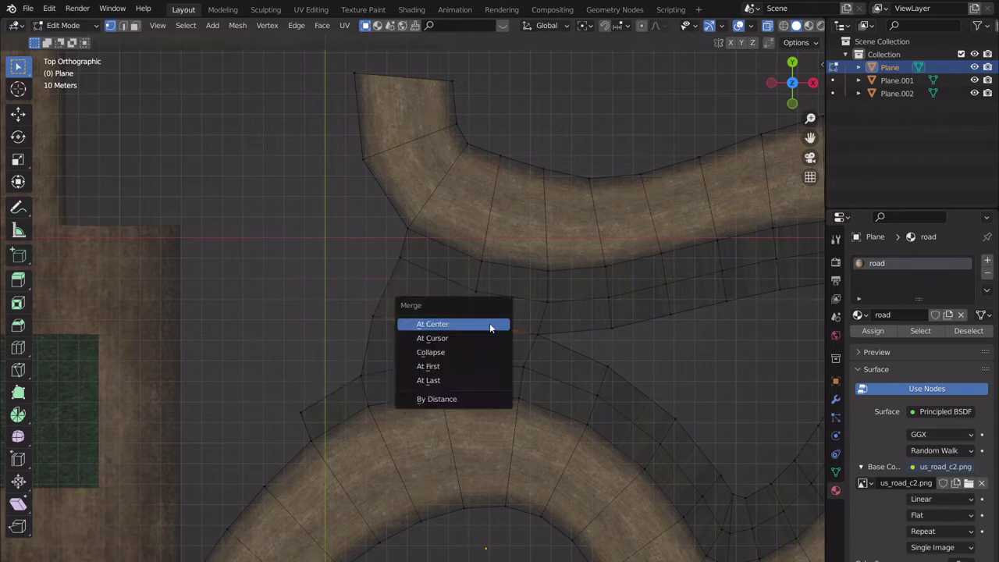
left_click(492, 323)
- Move the lower strip's border vertex at the open end about 14 m outward, diagonally toward the gap
scroll(527, 330, "up", 2)
middle_click_drag(344, 408, 362, 345, "shift")
key("g")
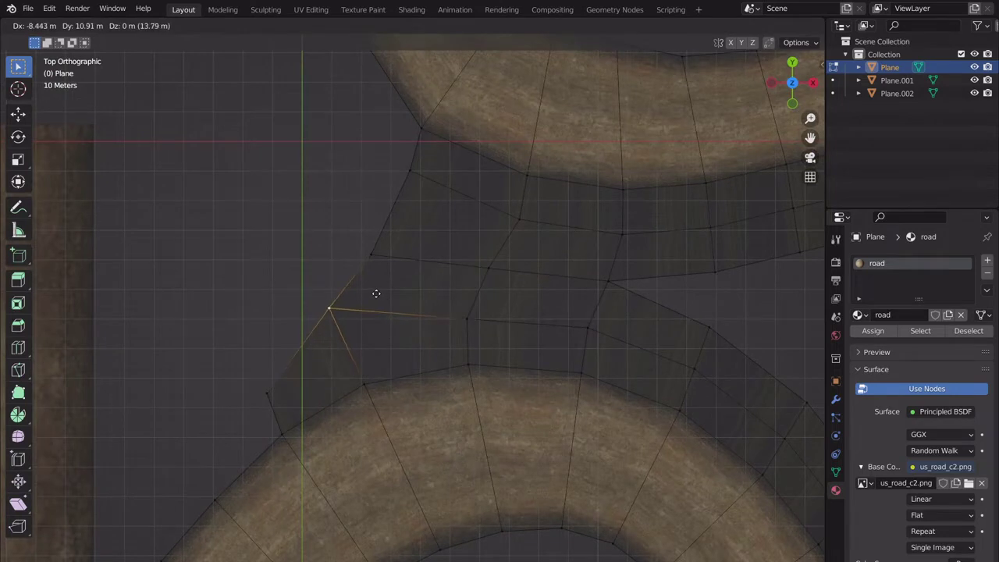
left_click(373, 290)
- Merge the outermost loose end vertex of the lower strip into the adjacent road-edge vertex with At Last
left_click(266, 394)
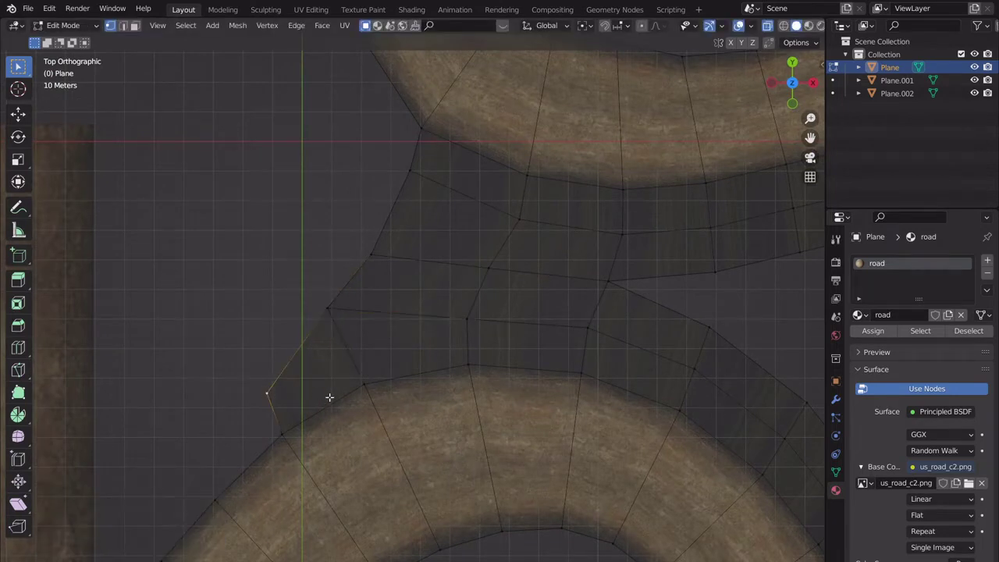
left_click(283, 431, "shift")
key("m")
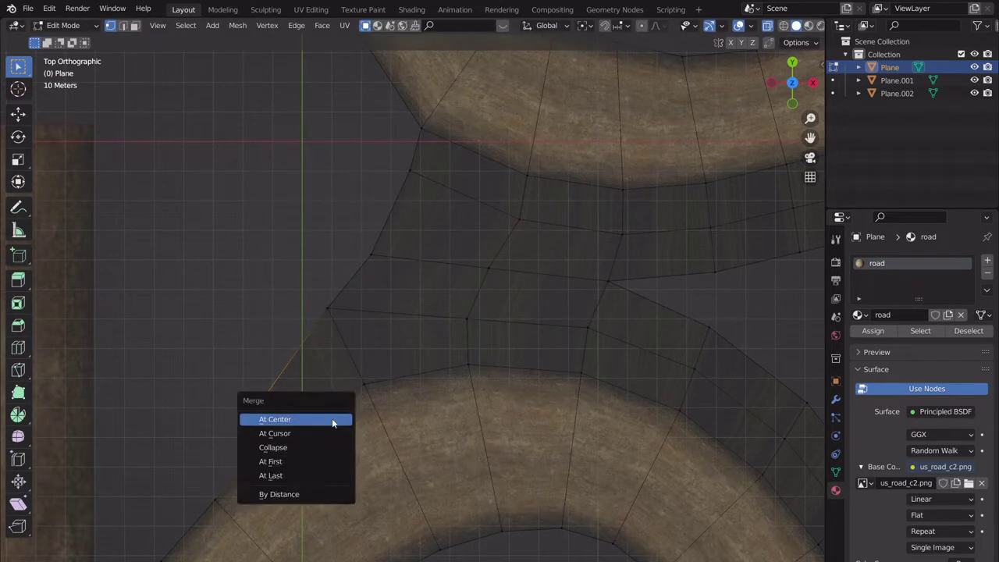
left_click(318, 473)
- Move the lower vertex on the joined strip's open border about 0.35 m in X and -6.16 m in Y
middle_click_drag(391, 380, 348, 404, "shift")
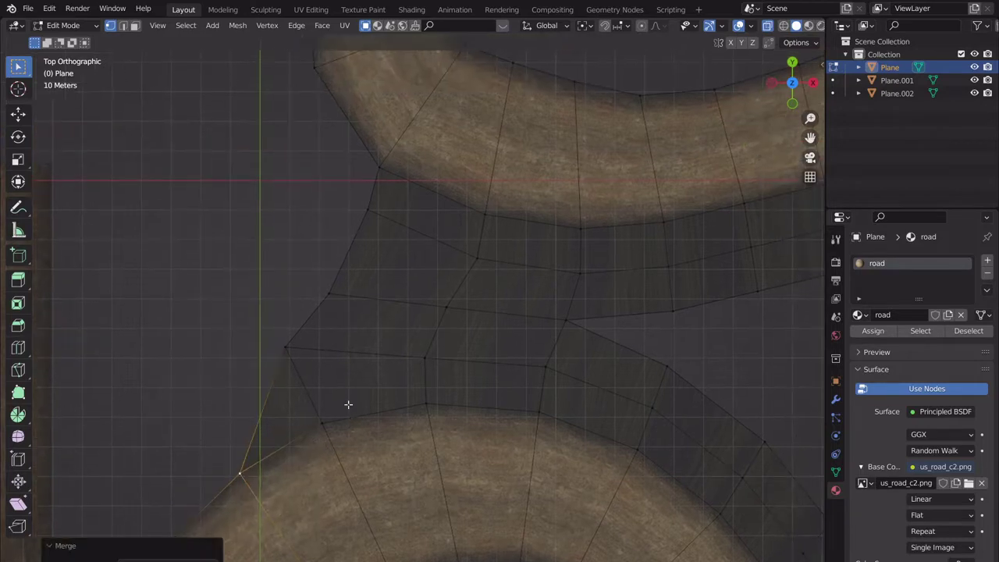
key("g")
key("Escape")
left_click(281, 345)
key("g")
left_click(335, 353)
- Turn on proportional editing and raise the valley vertex between the roads about 3.2 m along Z with a 37.4 m Smooth falloff
middle_click_drag(358, 362, 511, 261)
scroll(421, 287, "up", 2)
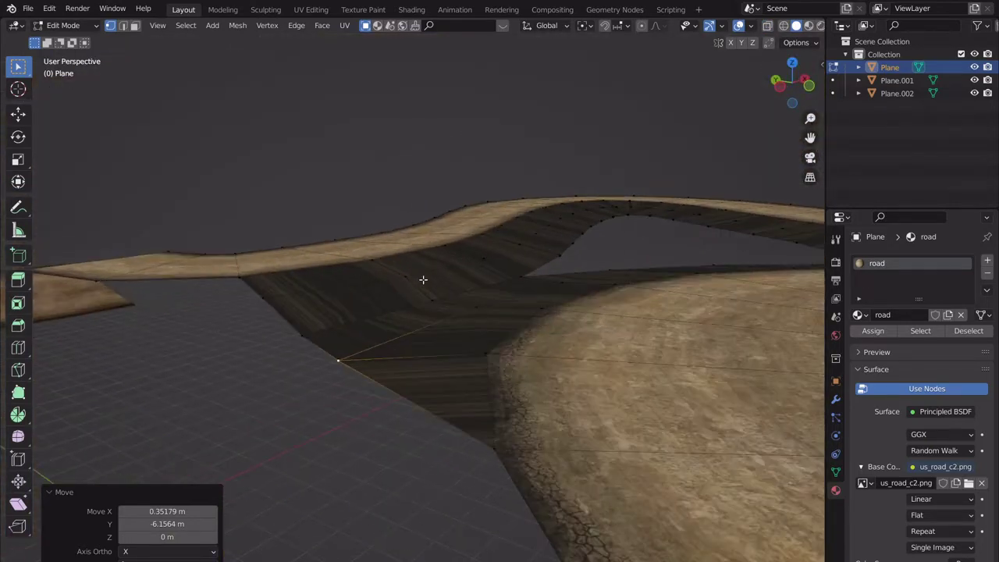
middle_click_drag(423, 281, 523, 360)
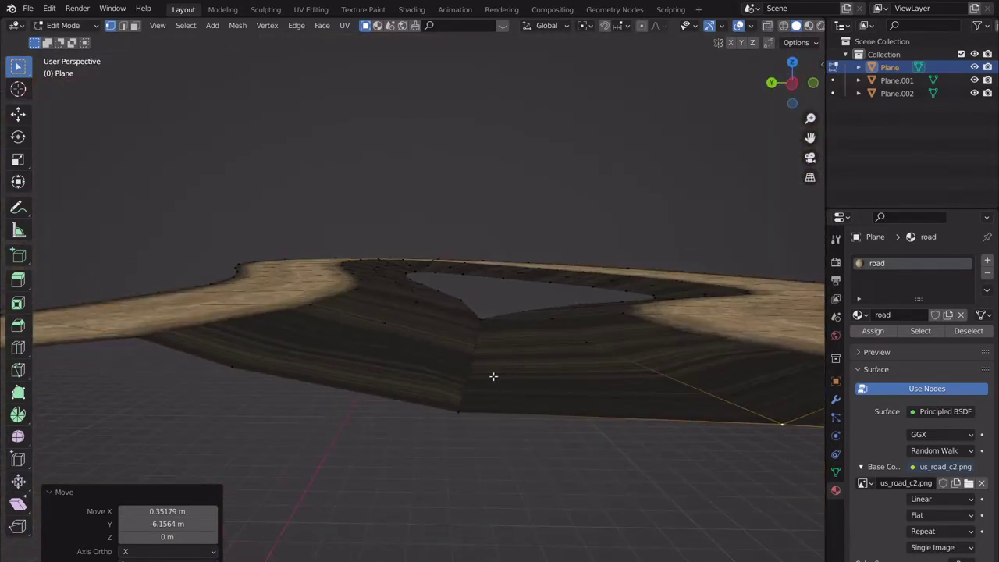
left_click(478, 345)
key("g")
key("z")
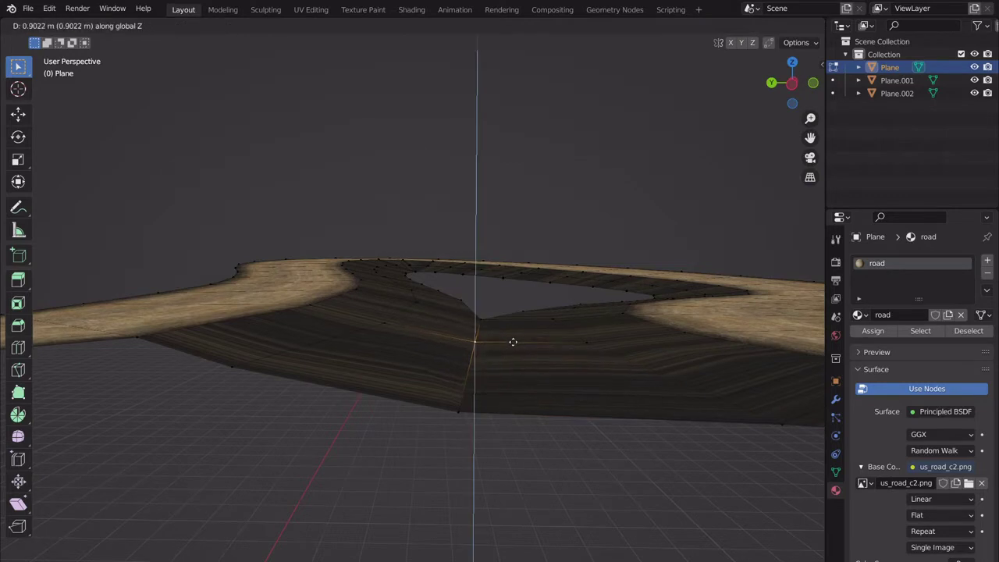
key("Escape")
key("shift+Tab")
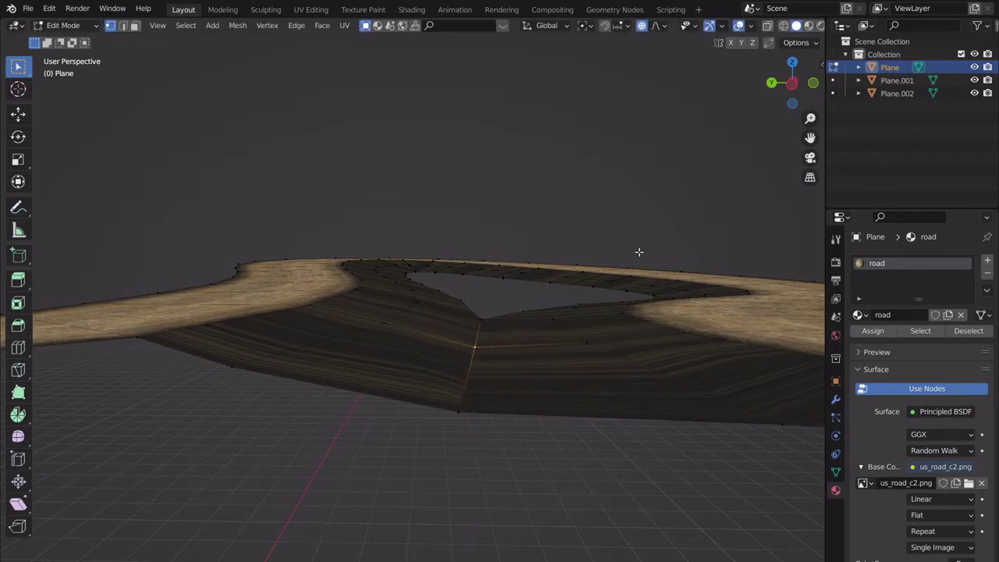
key("g")
key("z")
scroll(485, 323, "down", 4)
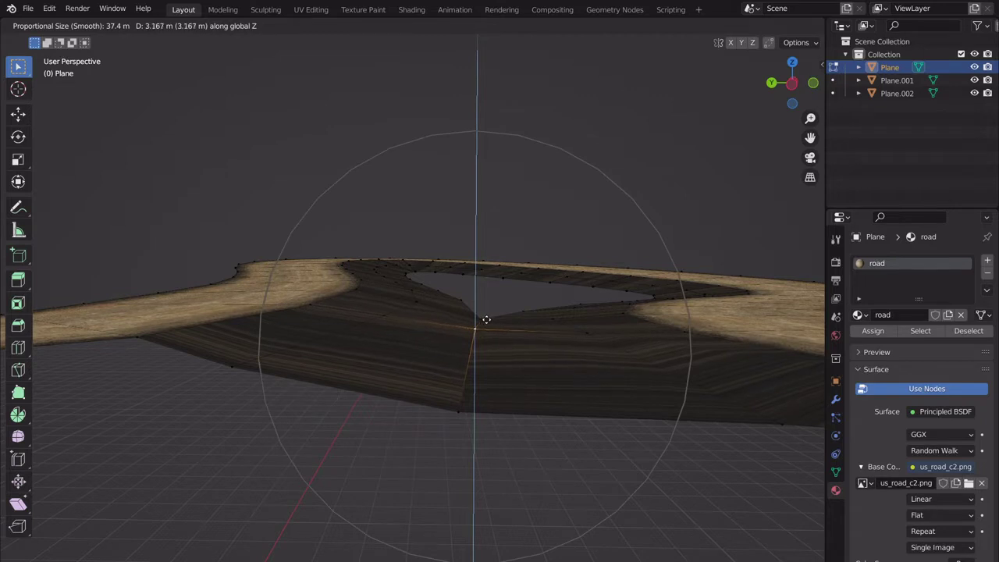
left_click(485, 319)
- Raise the middle vertex of the terrain's open border about 2.52 m along Z with proportional editing
middle_click_drag(508, 310, 411, 353)
middle_click_drag(273, 419, 329, 392)
left_click(296, 396)
key("g")
key("z")
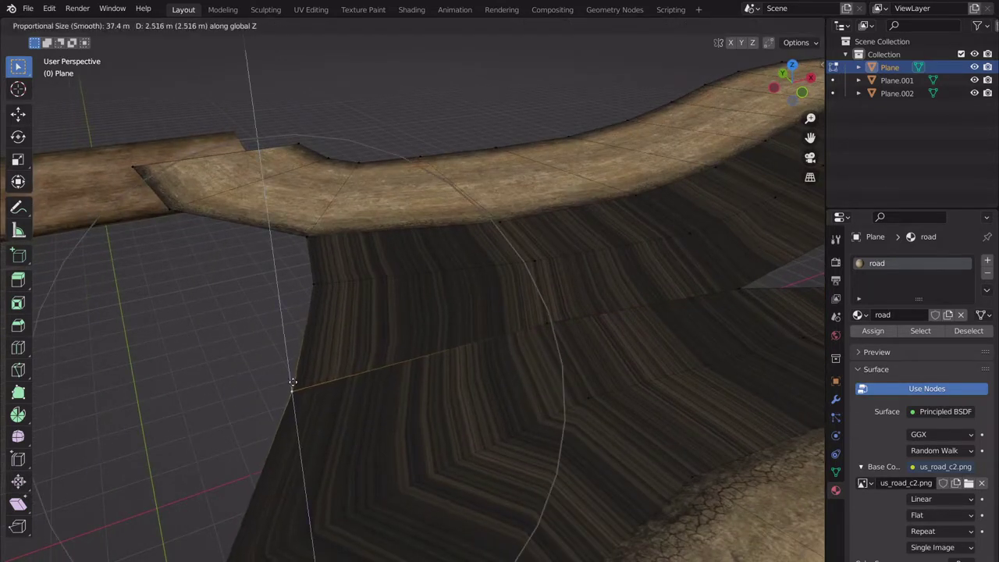
left_click(294, 385)
- Select the complete edge loop around the remaining central hole from the top view
scroll(450, 361, "down", 2)
middle_click_drag(450, 361, 375, 351)
left_click(791, 74)
scroll(539, 276, "down", 2)
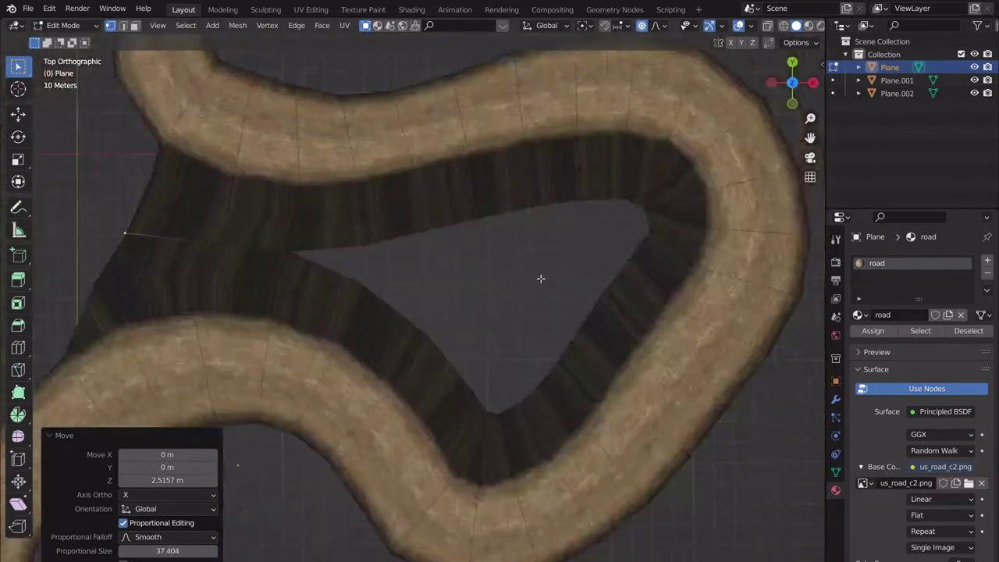
scroll(468, 234, "up", 1)
left_click(426, 212)
left_click(414, 216, "alt")
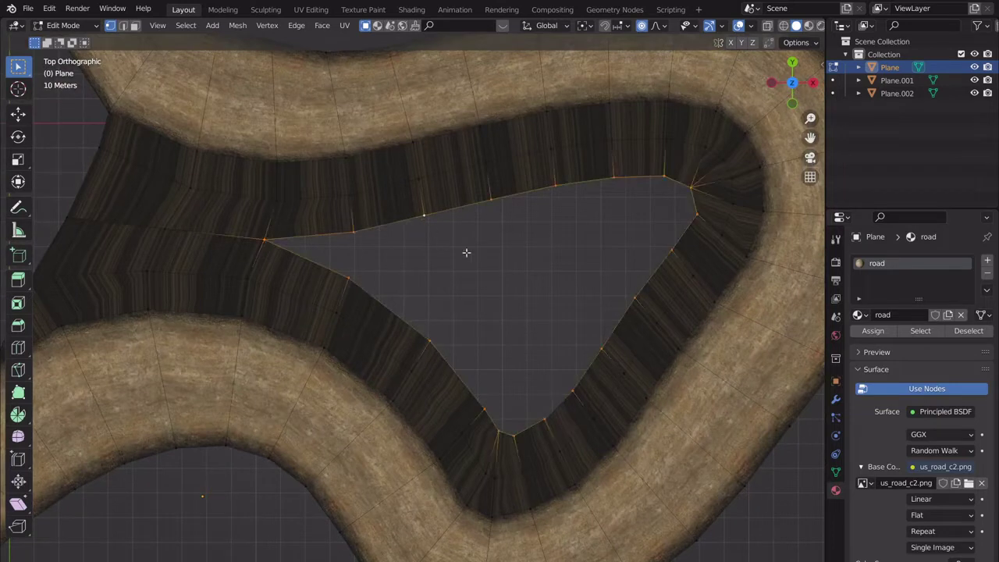
left_click(474, 223)
left_click(428, 217, "alt")
- Look up the Emulate Numpad option in the Input preferences and close the preferences window
left_click(49, 7)
left_click(95, 193)
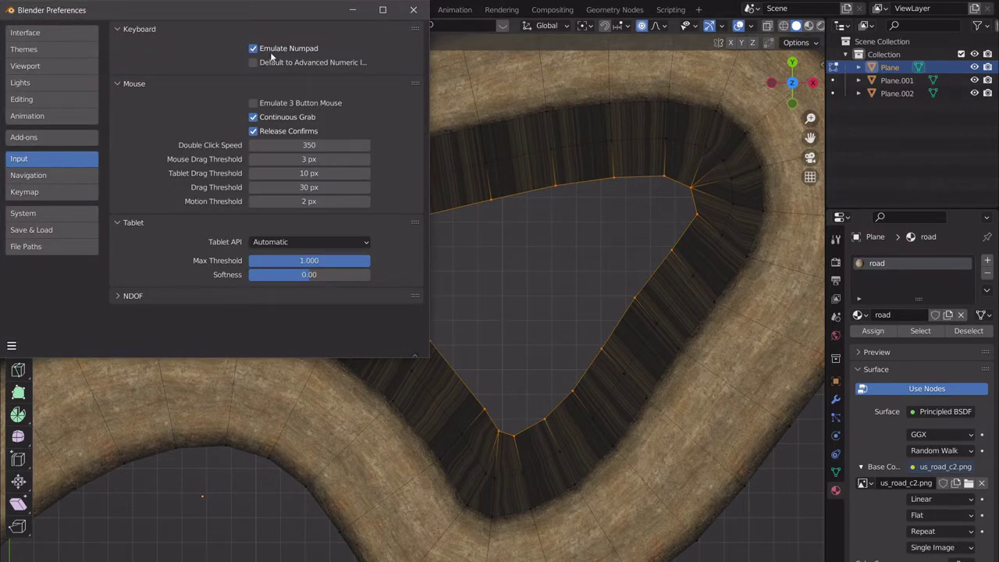
left_click(413, 9)
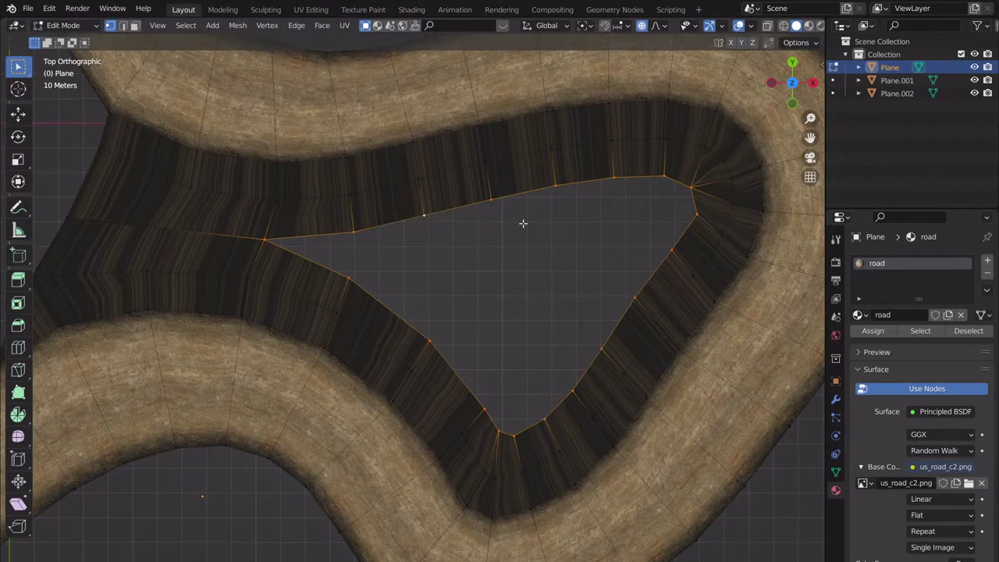
- Reselect the full edge loop around the central hole and try to close it with Grid Fill
left_click(429, 227)
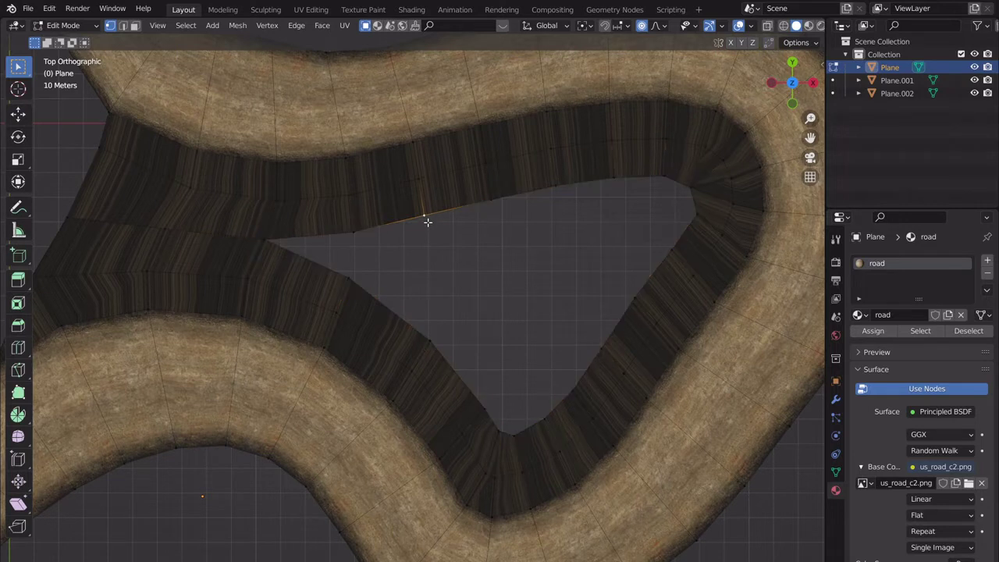
left_click(427, 222, "alt")
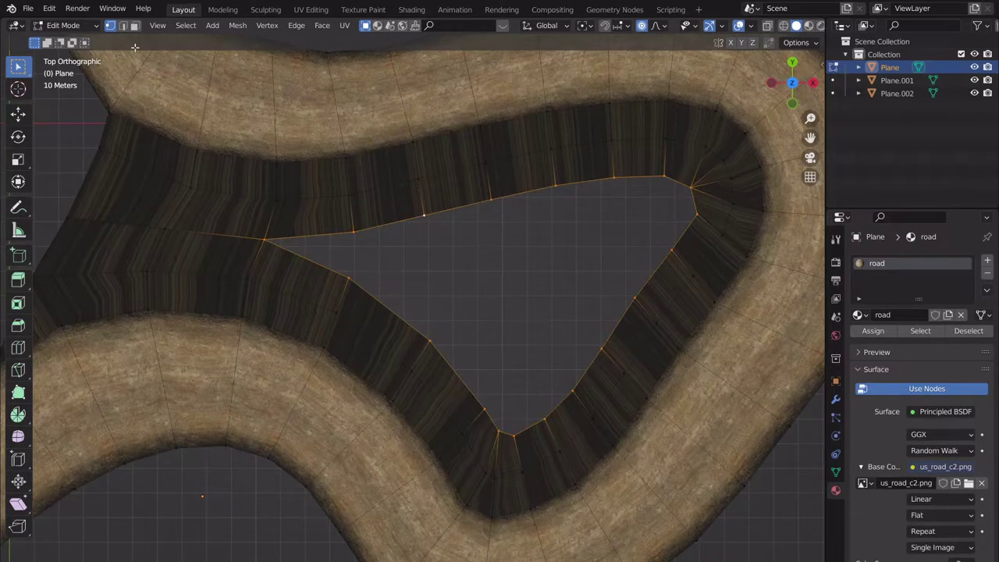
left_click(322, 26)
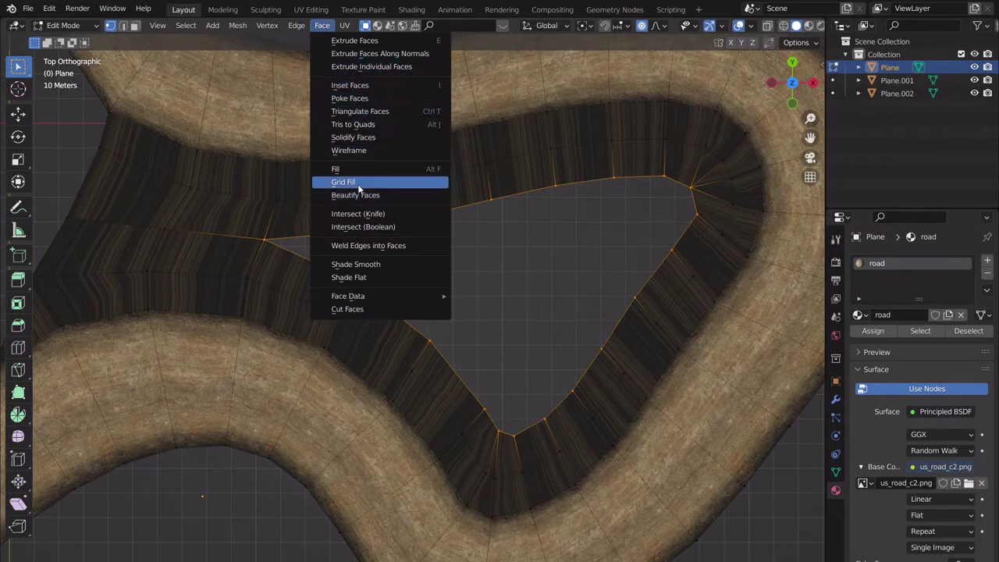
left_click(360, 186)
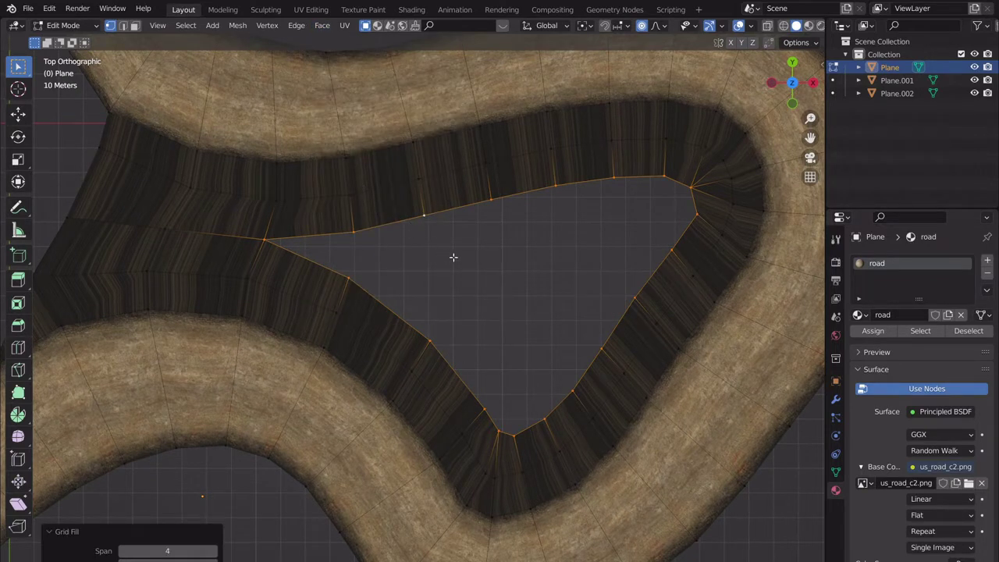
- Extrude the selected hole loop inward with Offset Edges at a width of -0.91
key("ctrl+e")
mouse_move(456, 212)
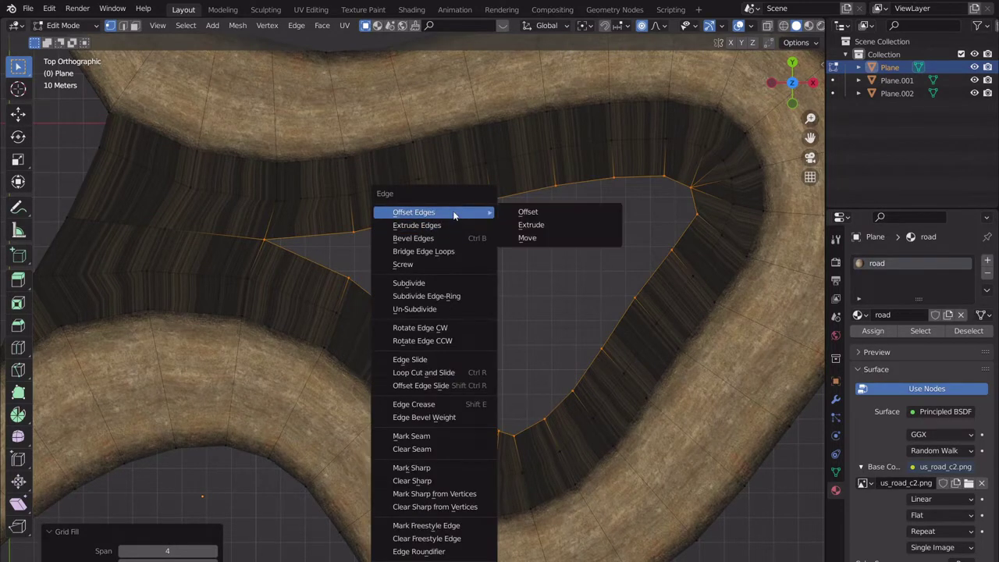
left_click(556, 224)
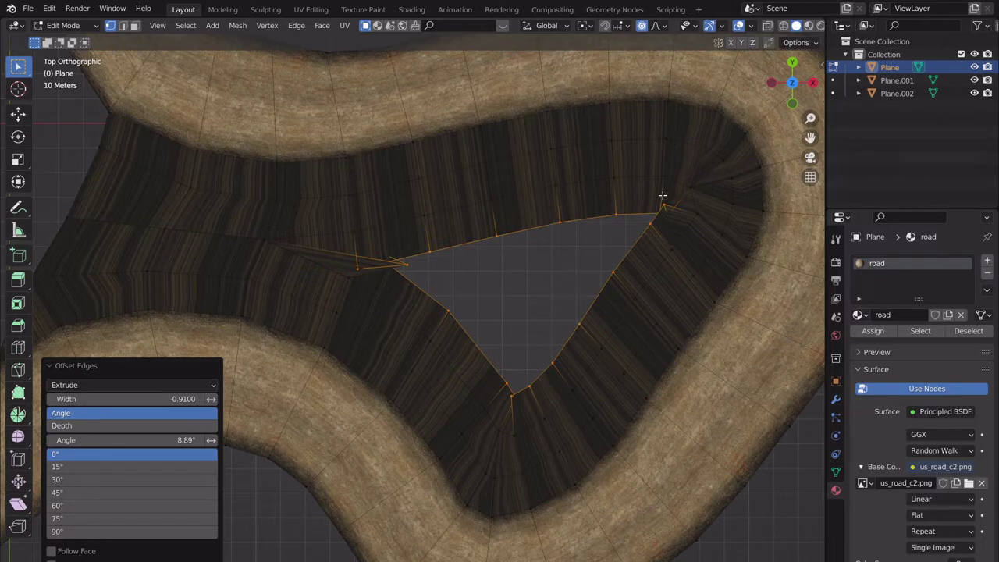
- In X-ray, merge the crowded vertices at the hole's right corner and move the merged vertex about -6.89 m in X and -4.54 m in Y
scroll(590, 284, "up", 4)
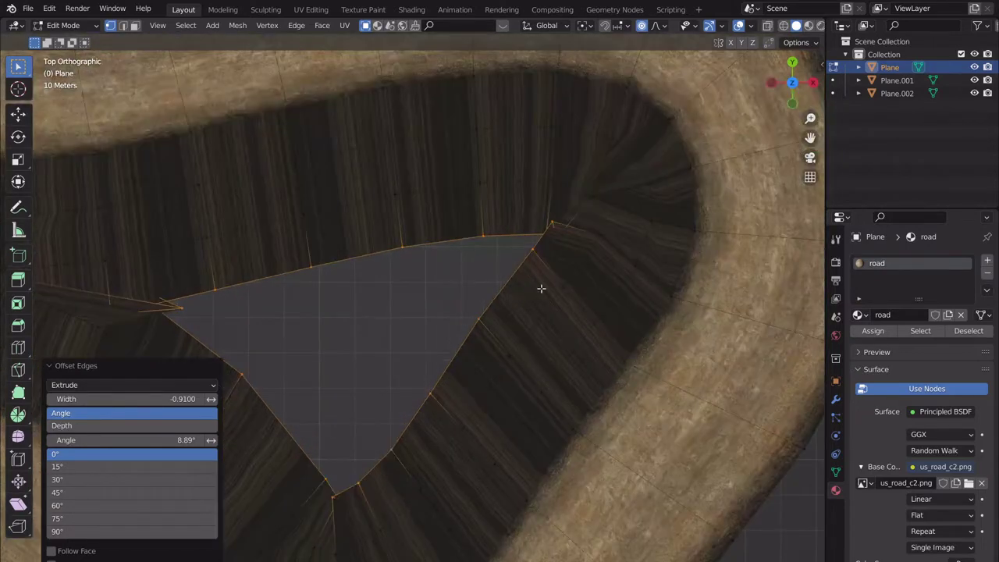
scroll(539, 285, "up", 2)
left_click_drag(575, 255, 525, 216)
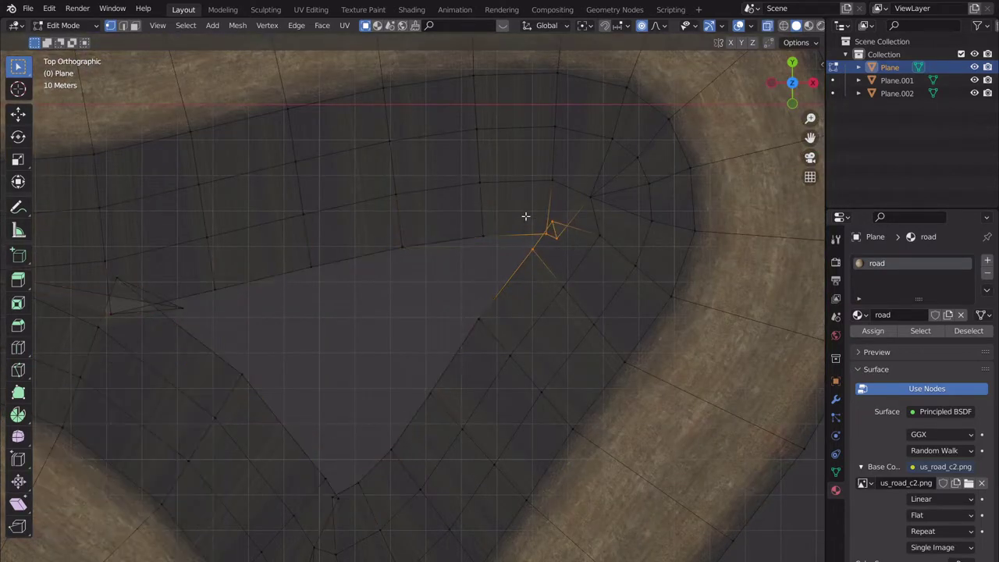
key("m")
left_click(525, 216)
key("g")
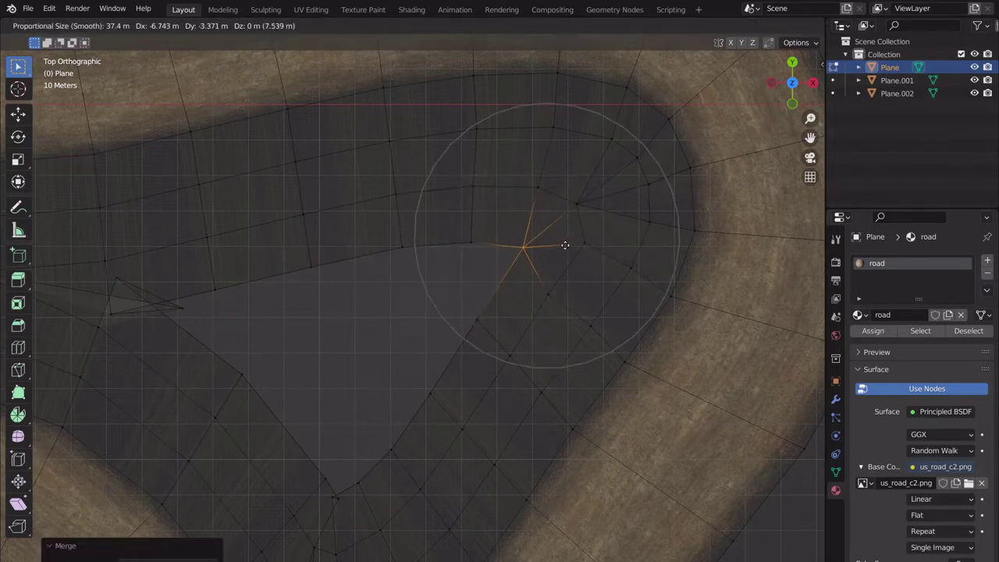
left_click(564, 250)
- Merge the crowded vertices at the hole's lower tip, turn off proportional editing and move the merged vertex about -2.5 m in X and 4 m in Y
middle_click_drag(426, 377, 502, 301, "shift")
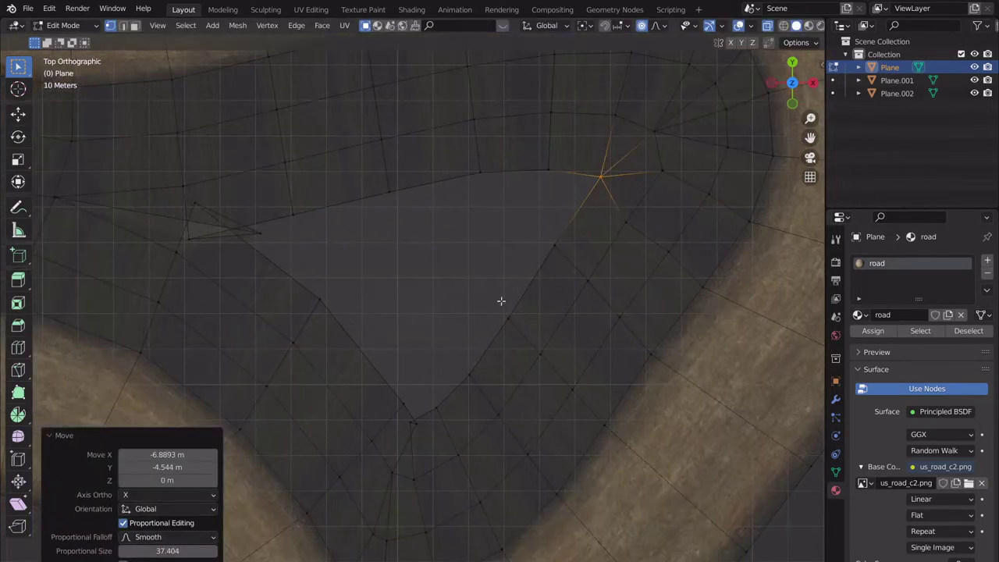
middle_click_drag(423, 335, 445, 339, "shift")
left_click(456, 419)
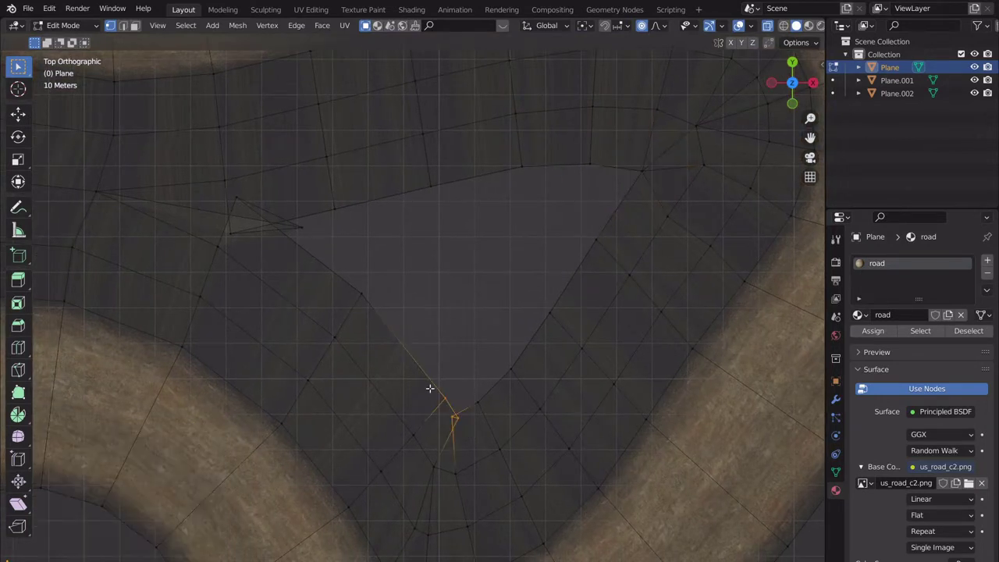
key("m")
left_click(441, 389)
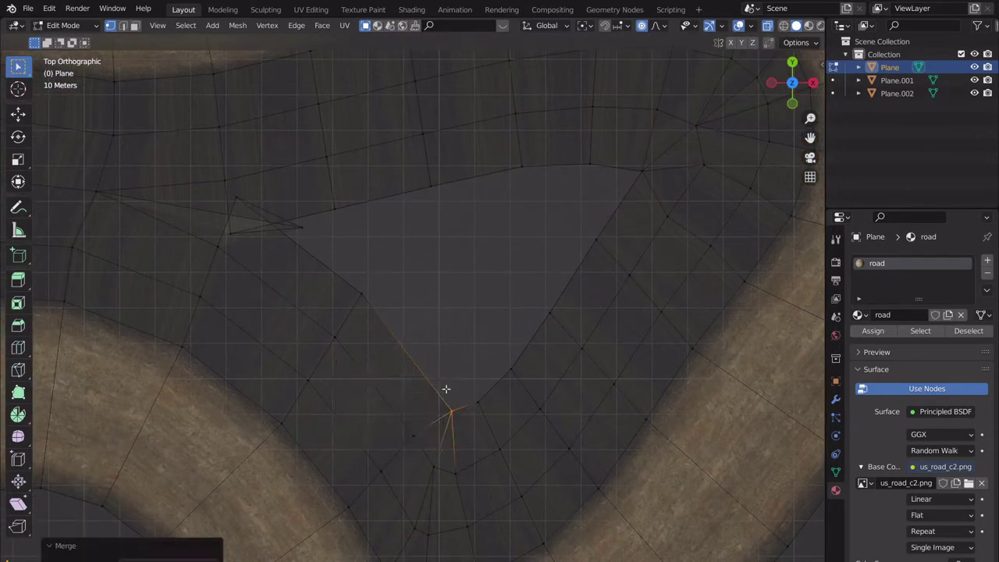
key("shift+Tab")
key("g")
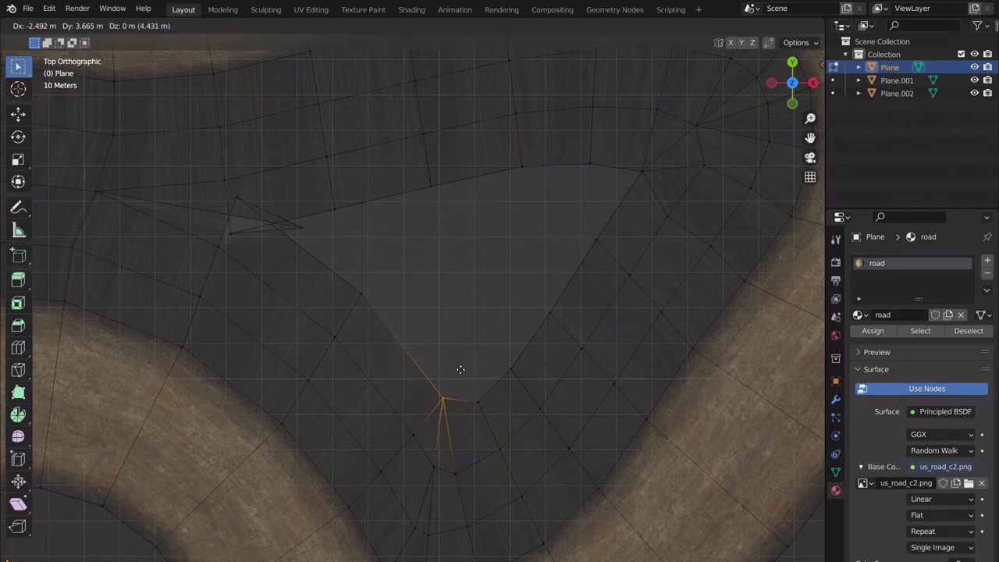
left_click(460, 366)
- Merge the overlapping vertices at the hole's left corner and move the merged vertex about 4 m in X and -2 m in Y
middle_click_drag(384, 295, 427, 352, "shift")
left_click_drag(361, 311, 269, 246)
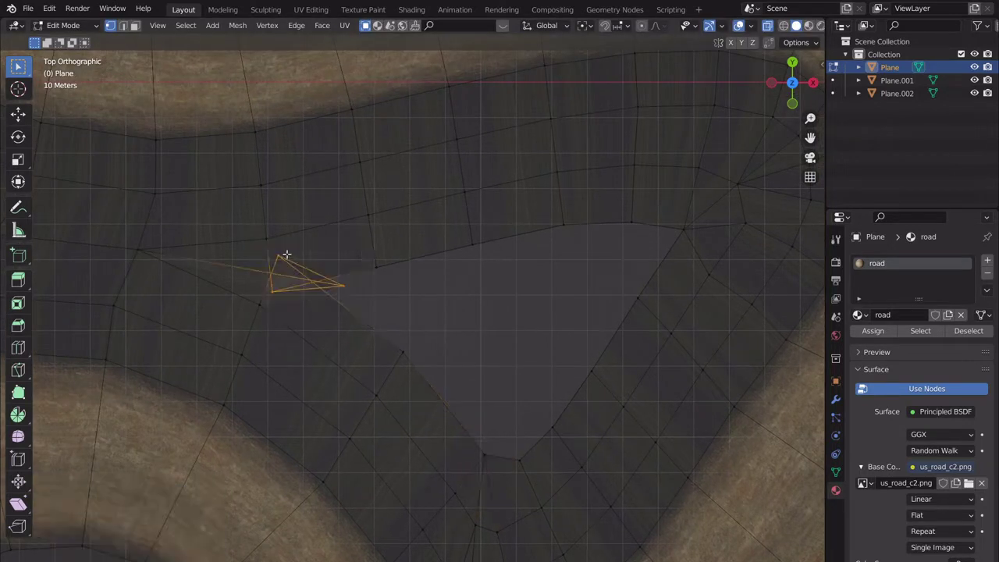
key("m")
left_click(323, 276)
key("g")
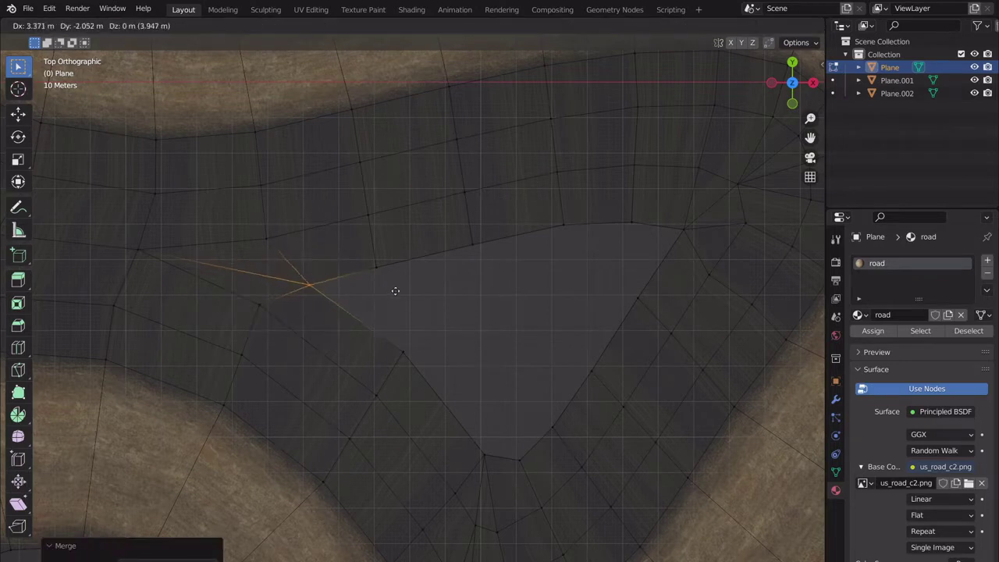
left_click(401, 291)
- Widen the hole's left end by moving both neighbouring border vertices outward and the corner vertex about 1.91 m in X and -1.61 m in Y
left_click(406, 352)
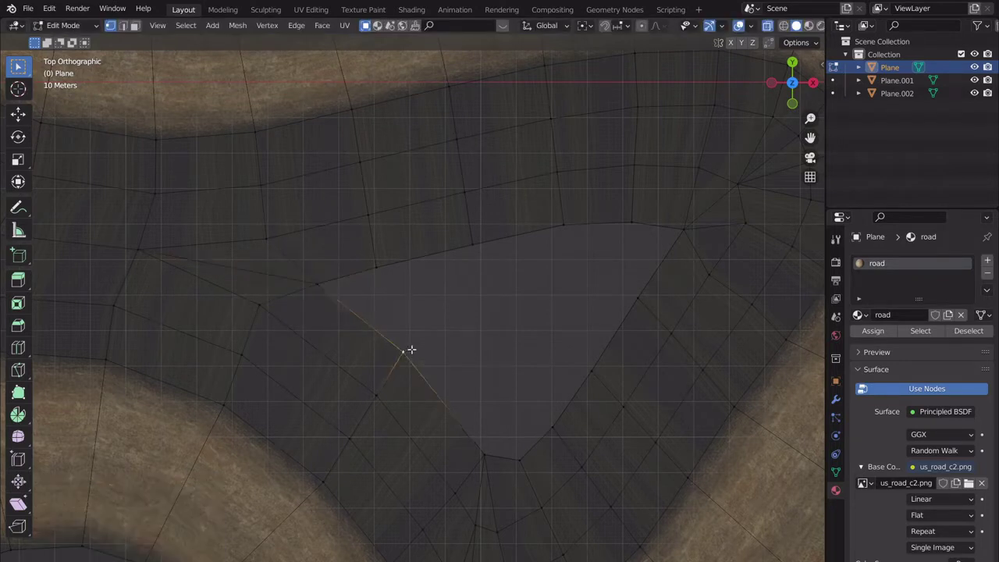
key("g")
left_click(397, 365)
left_click(379, 266)
key("g")
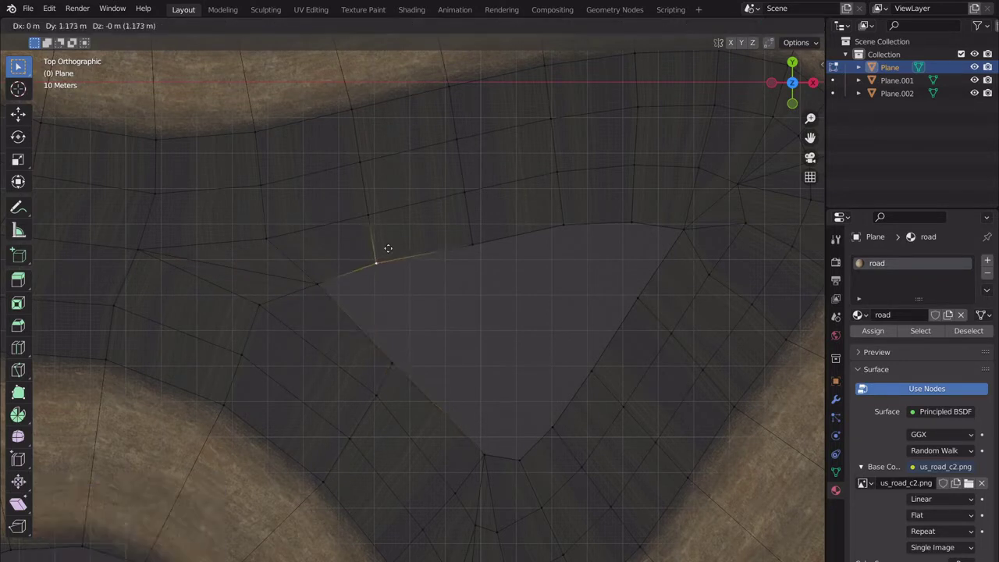
left_click(385, 245)
left_click(318, 284)
key("g")
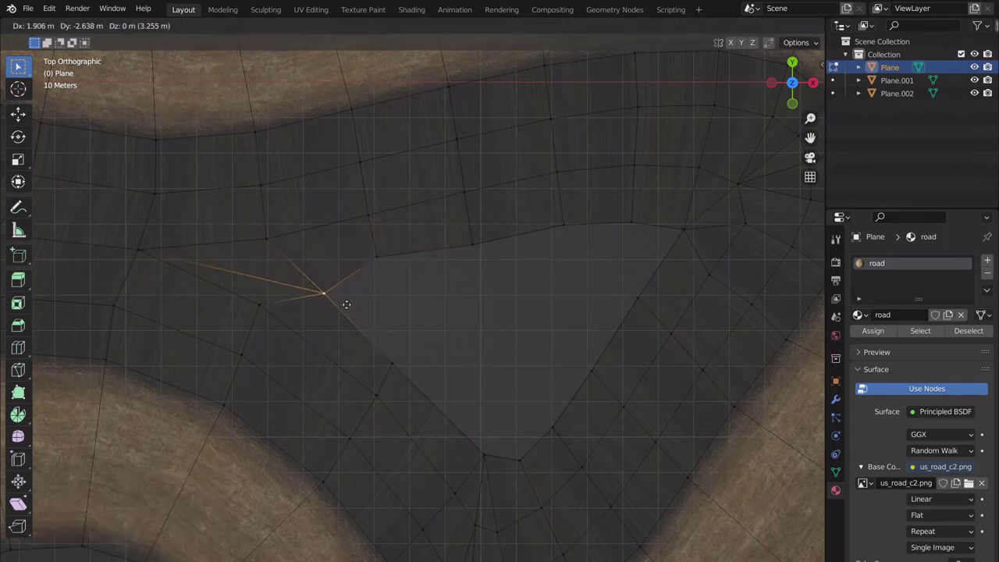
left_click(345, 302)
- Select the hole's cleaned-up edge loop and extrude it inward with Offset Edges at a width of -1.16
middle_click_drag(426, 323, 385, 302, "shift")
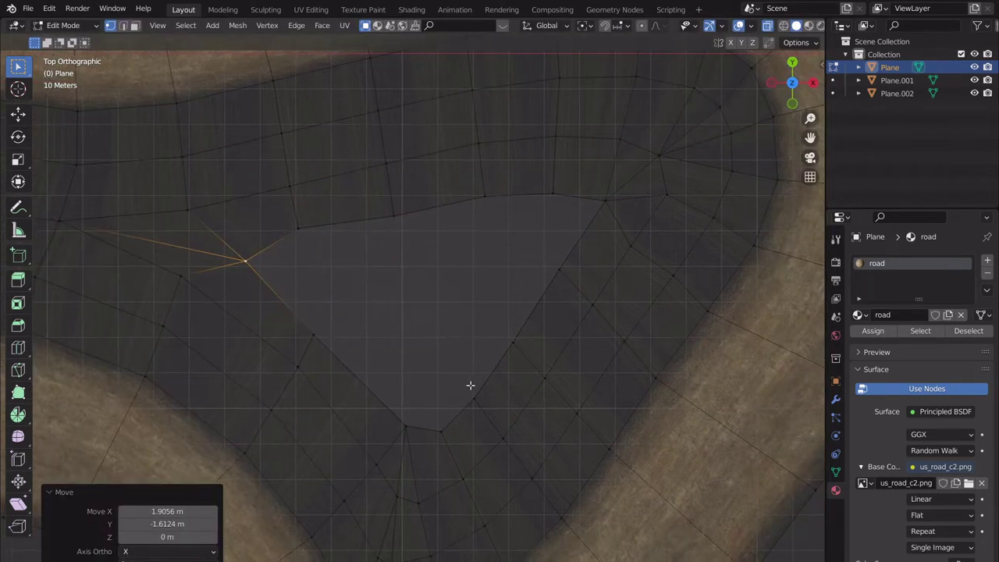
left_click(472, 393, "alt+shift")
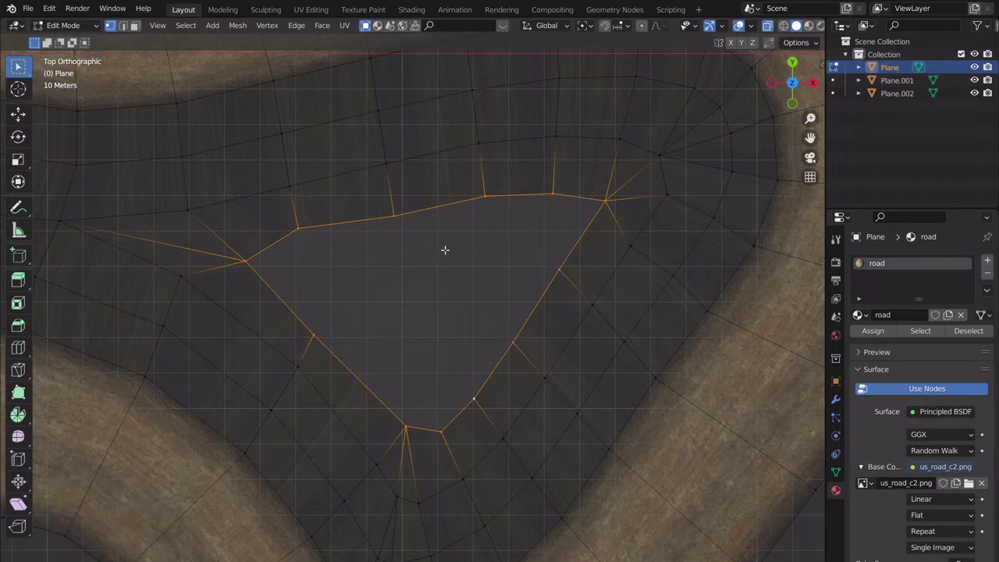
key("ctrl+e")
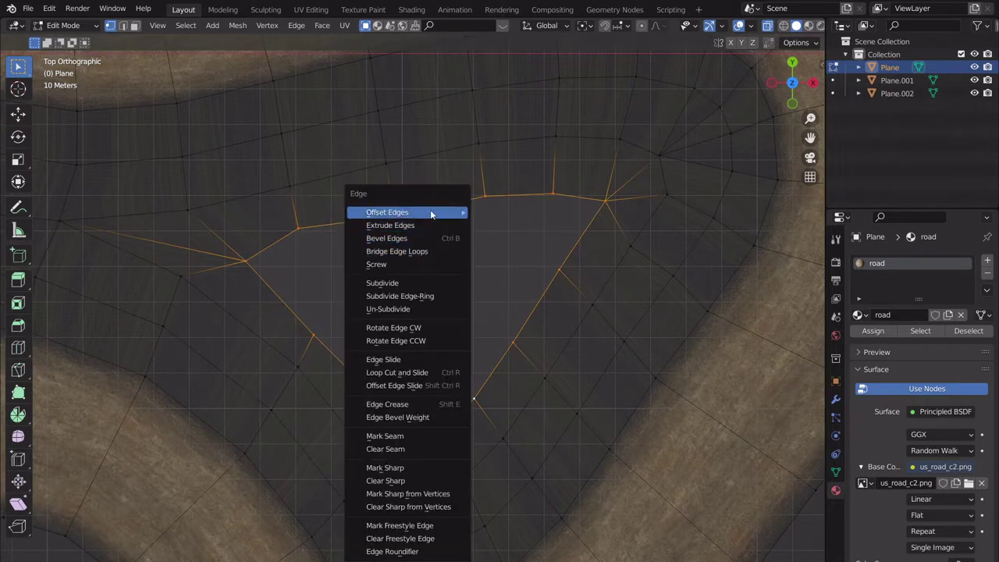
mouse_move(430, 211)
left_click(494, 224)
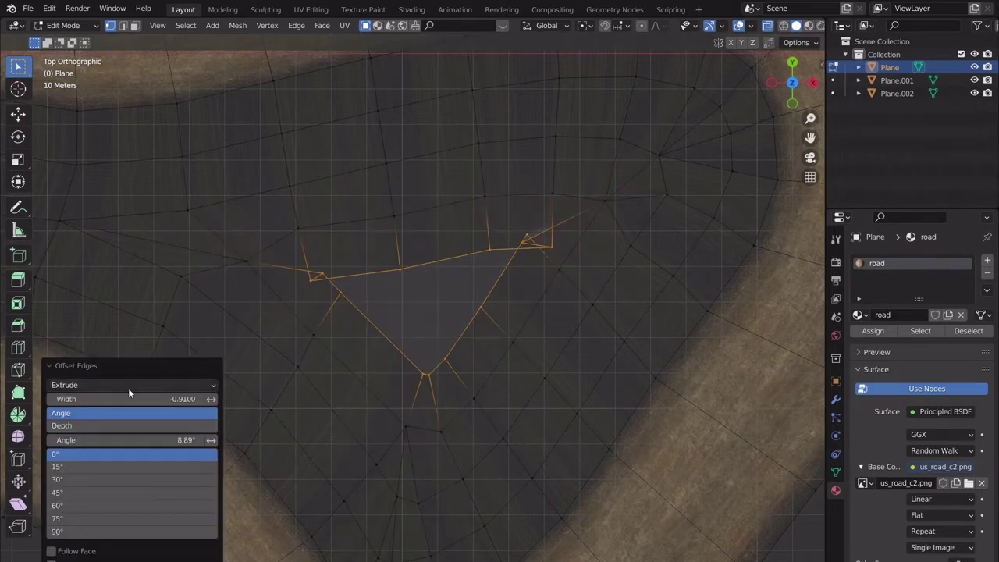
left_click_drag(126, 394, 123, 394)
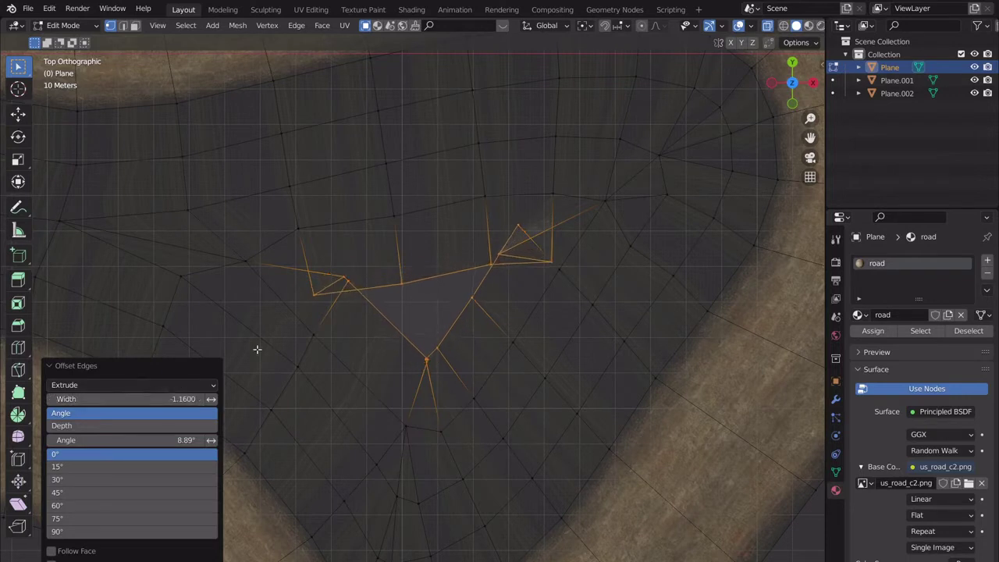
- Merge the extruded loop's vertices at center to close the hole, and turn off X-ray
key("m")
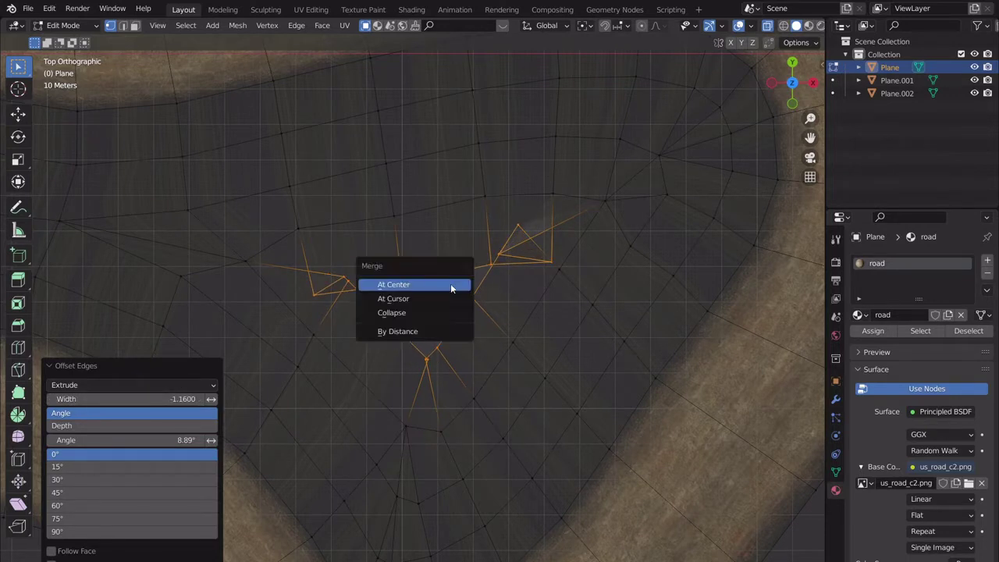
left_click(451, 286)
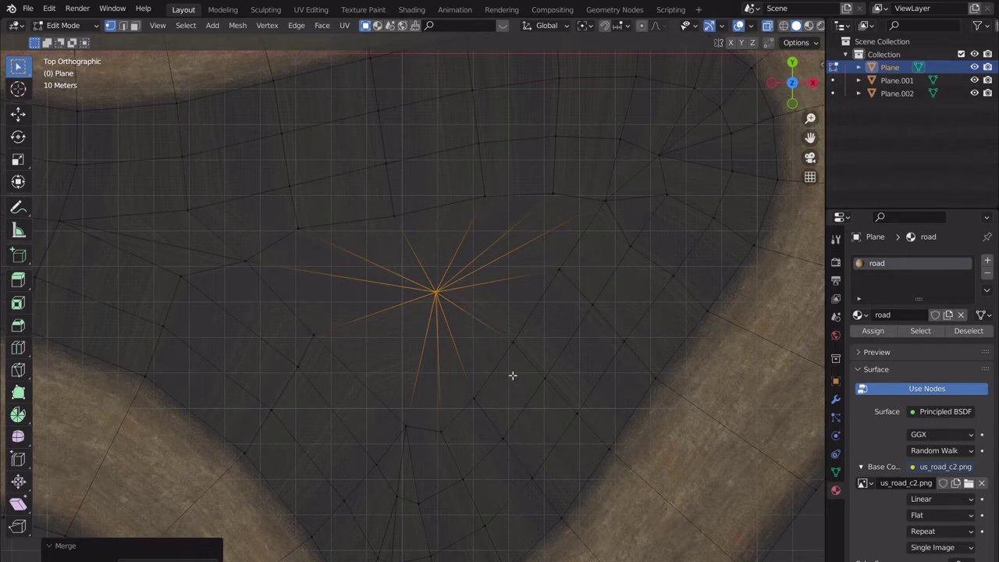
middle_click_drag(512, 375, 559, 252)
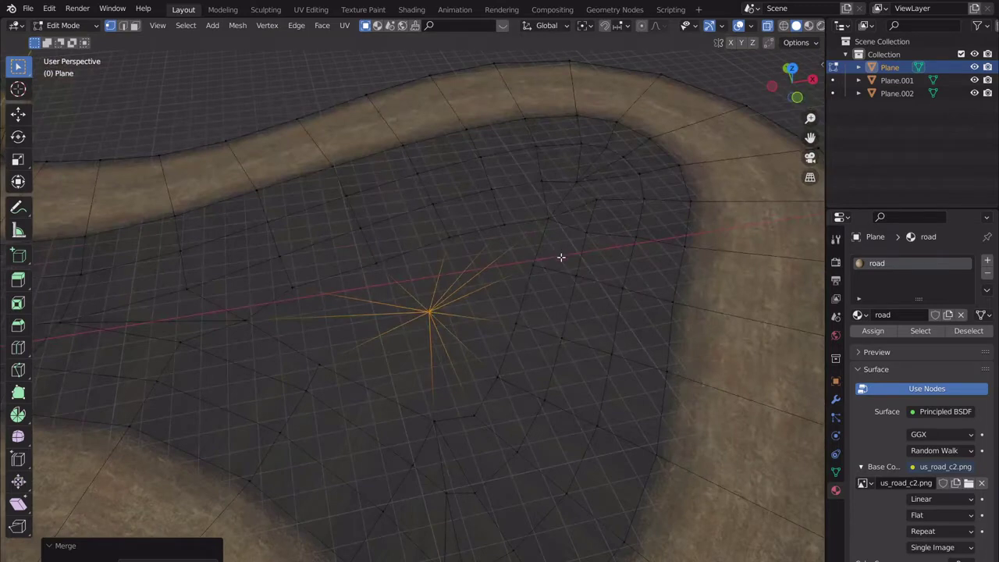
key("alt+z")
middle_click_drag(539, 330, 656, 377)
scroll(538, 328, "up", 2)
middle_click_drag(584, 383, 490, 361)
scroll(805, 31, "down", 1)
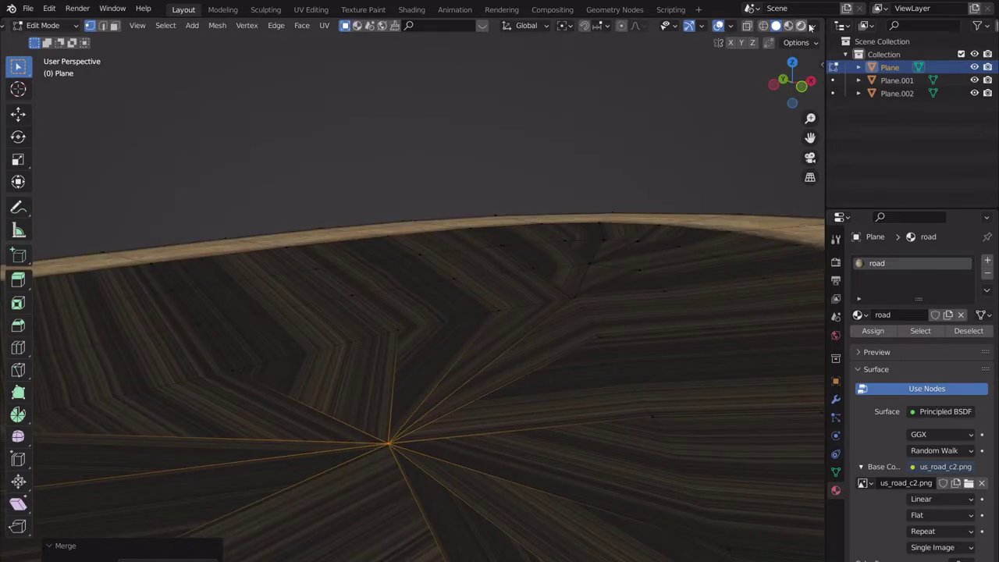
- Set the solid viewport shading to Random color with MatCap lighting
left_click(816, 28)
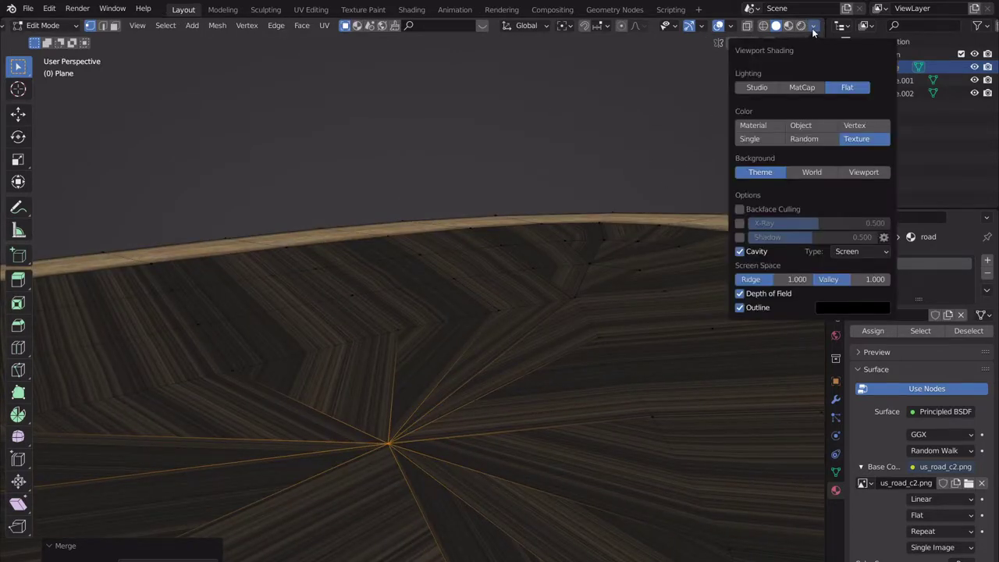
left_click(812, 139)
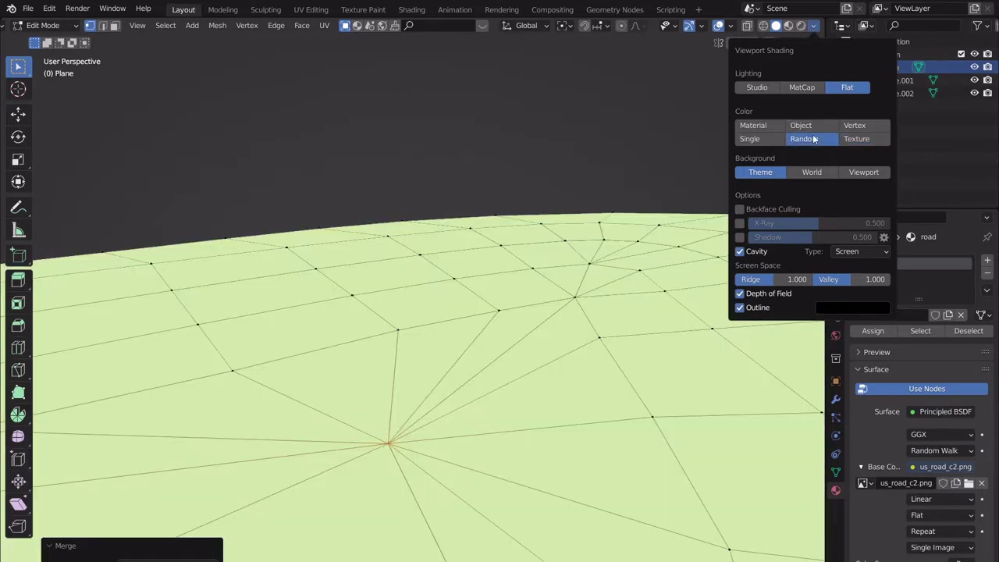
left_click(804, 91)
- Raise the merged vertex at the closed hole's former right corner about 0.51 m along Z
mouse_move(507, 346)
middle_mouse_down()
mouse_move(460, 331)
mouse_move(485, 328)
mouse_move(500, 345)
middle_mouse_up()
middle_click_drag(534, 338, 350, 417)
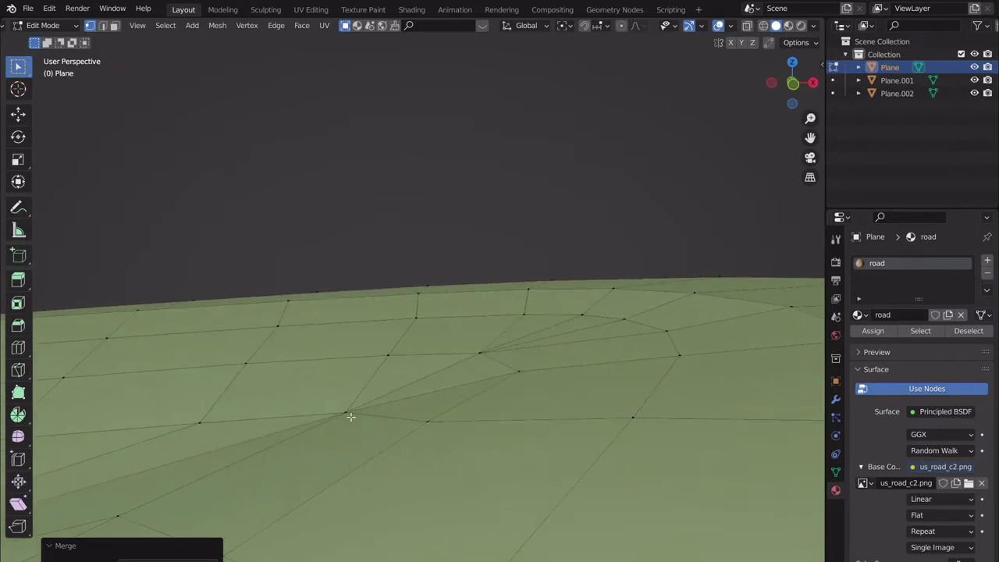
left_click(347, 415)
key("g")
key("z")
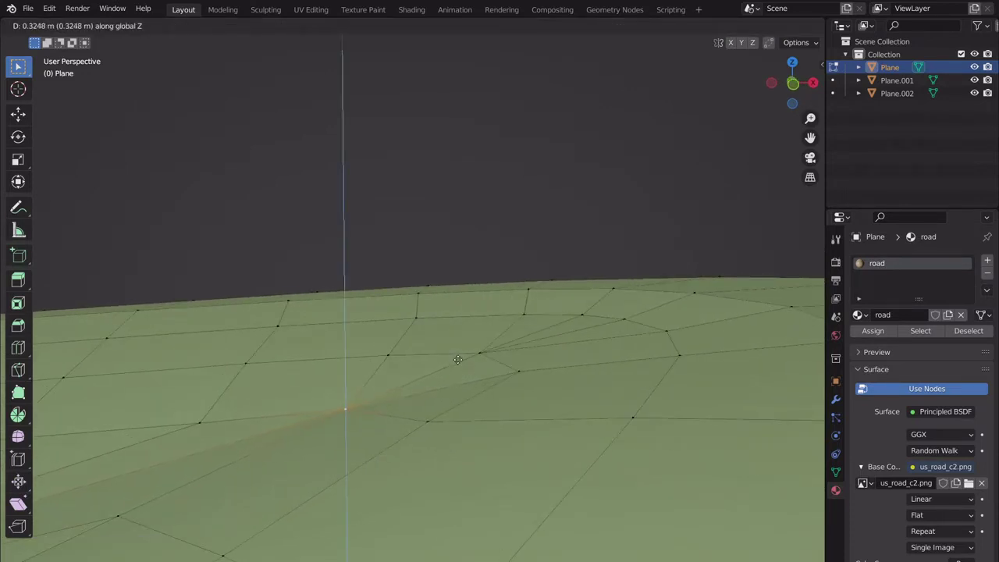
left_click(459, 344)
- Raise the central vertex of the closed terrain patch about 0.75 m along Z
middle_click_drag(460, 345, 440, 429)
middle_click_drag(538, 426, 400, 373)
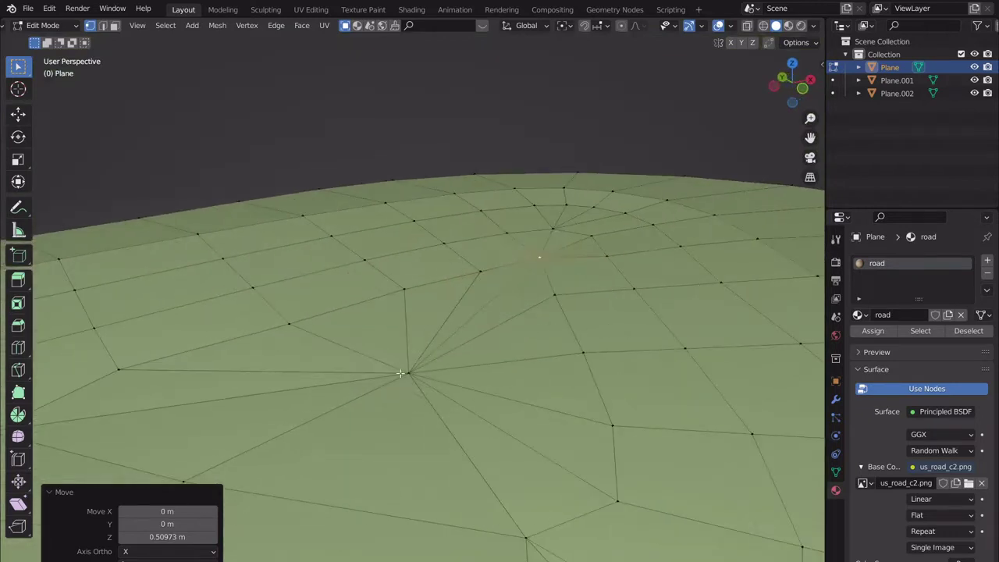
left_click(399, 373)
key("g")
key("z")
left_click(508, 367)
mouse_move(508, 367)
middle_mouse_down()
mouse_move(437, 352)
mouse_move(430, 334)
mouse_move(441, 345)
mouse_move(555, 338)
mouse_move(544, 361)
mouse_move(519, 356)
mouse_move(530, 374)
mouse_move(508, 339)
mouse_move(505, 364)
middle_mouse_up()
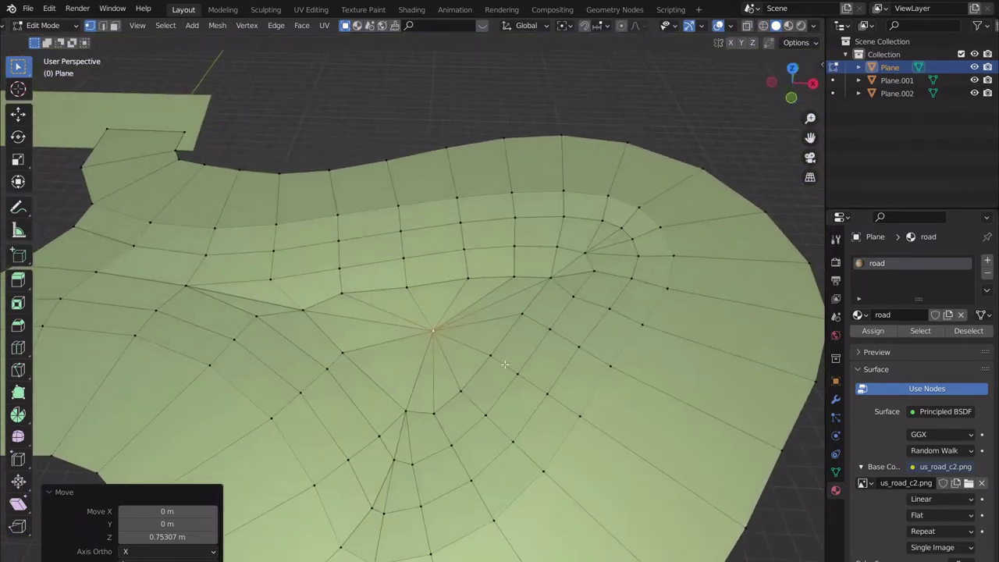
- In face select mode, select the short face loop beside the central peak, and then the parallel loop one row farther out
left_click(114, 25)
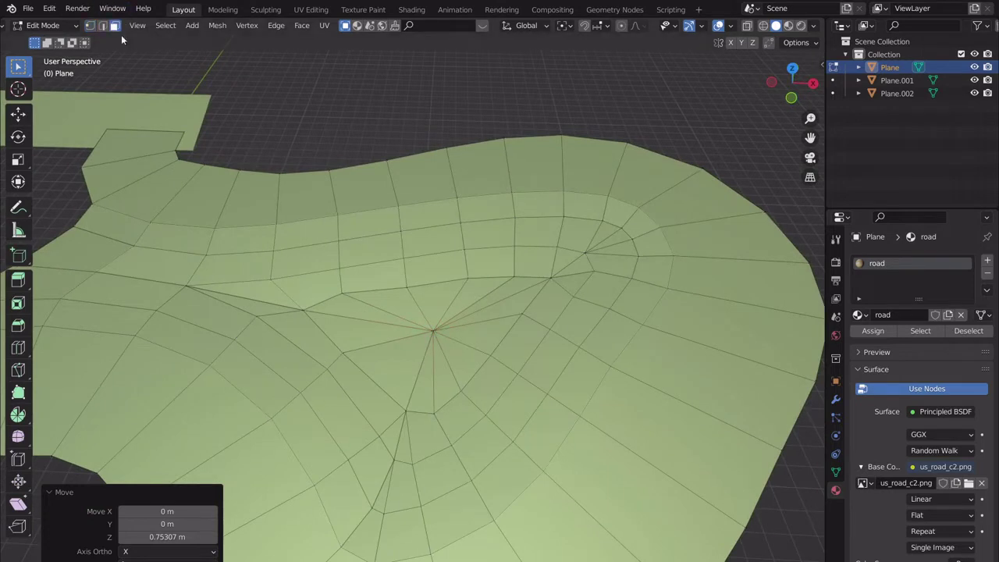
left_click(403, 273, "alt")
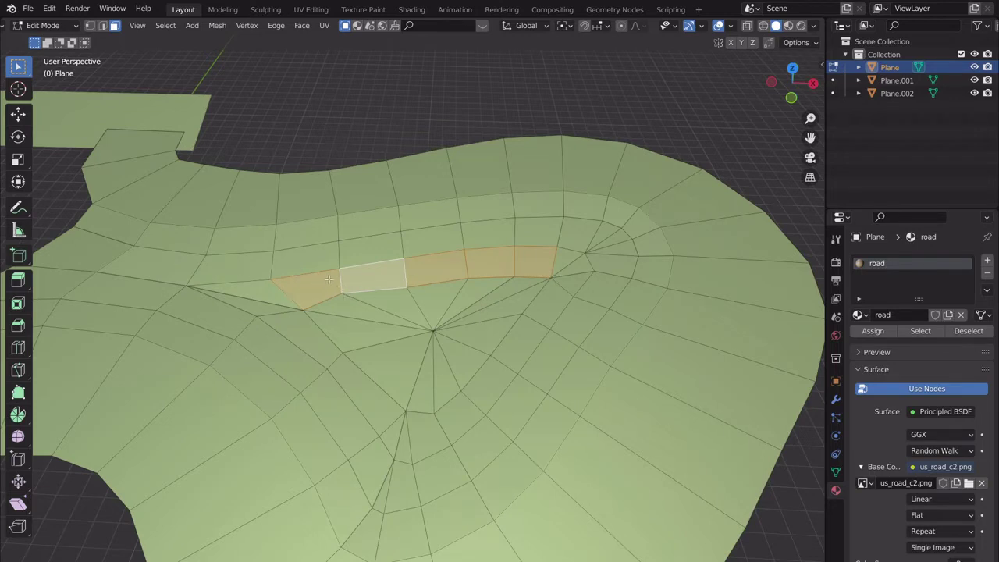
left_click(405, 244, "alt")
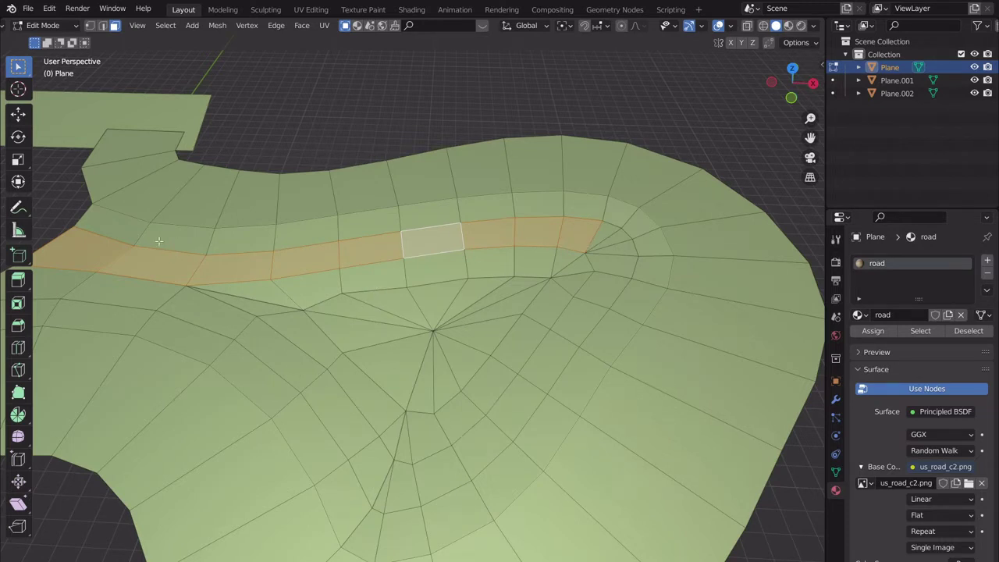
- Select the terrain face loop along the road's inner edge, and then the short face loop beside the central peak
left_click(273, 419)
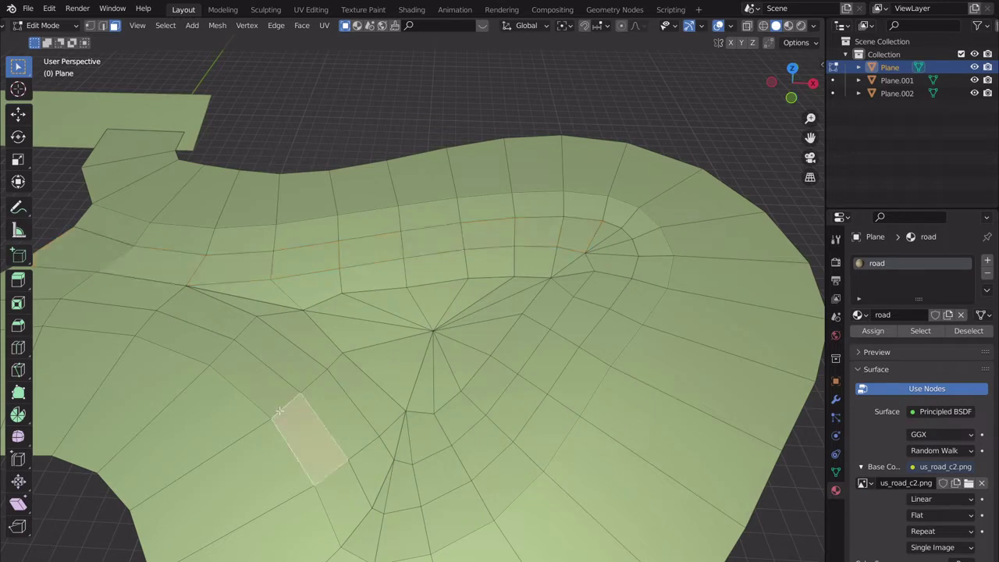
left_click(278, 412, "alt")
scroll(539, 292, "down", 1)
scroll(539, 292, "down", 1)
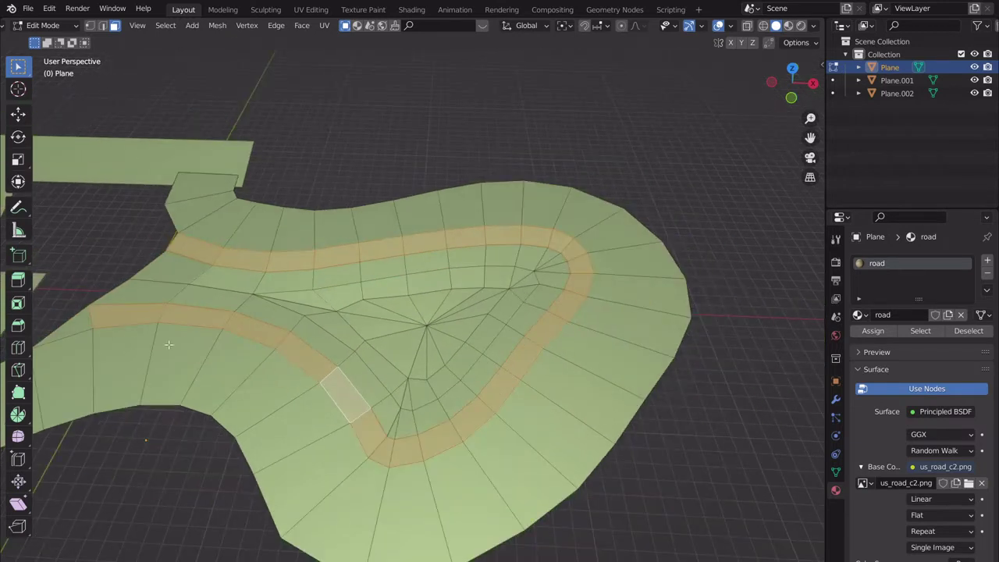
scroll(109, 346, "down", 1)
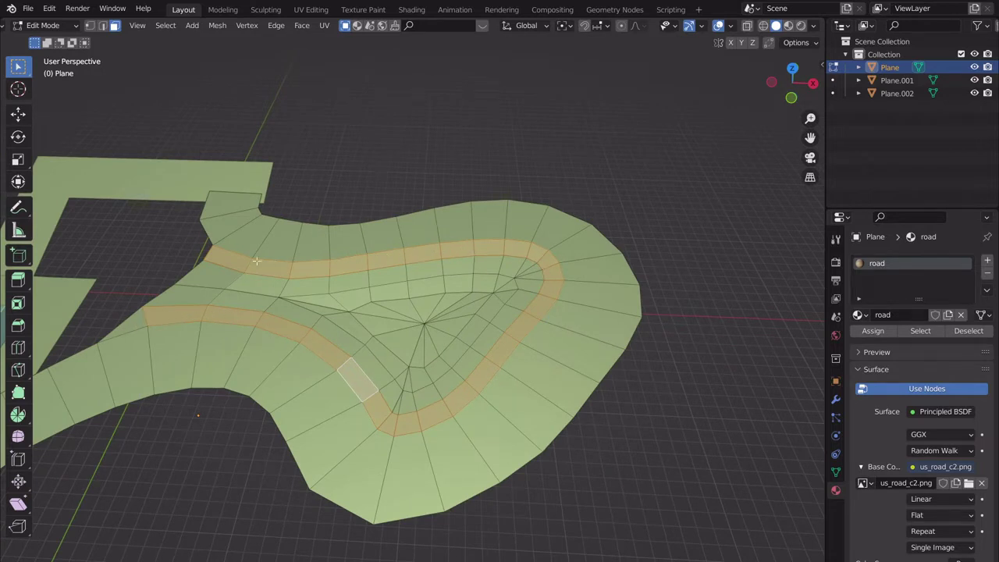
scroll(369, 312, "up", 2)
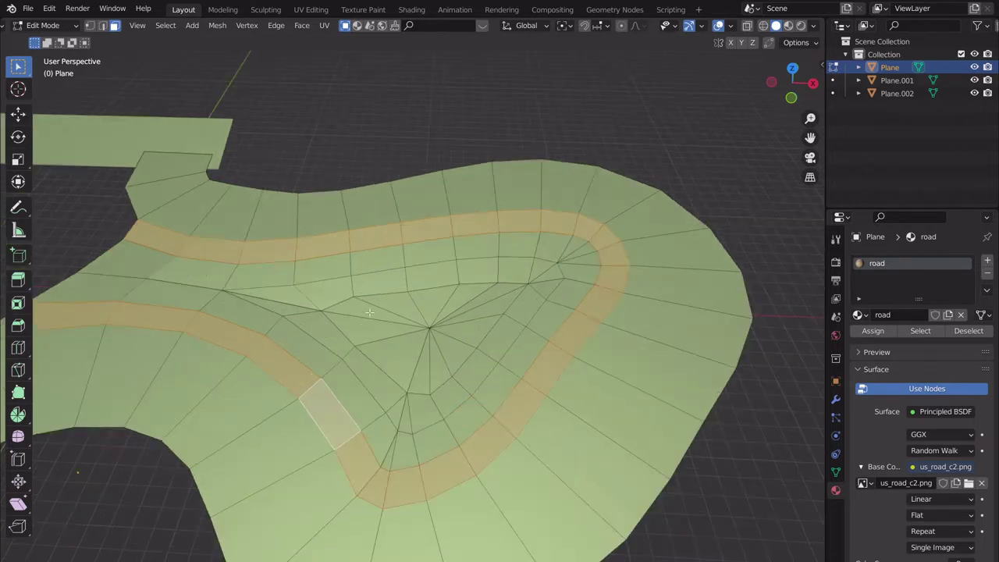
left_click(351, 289)
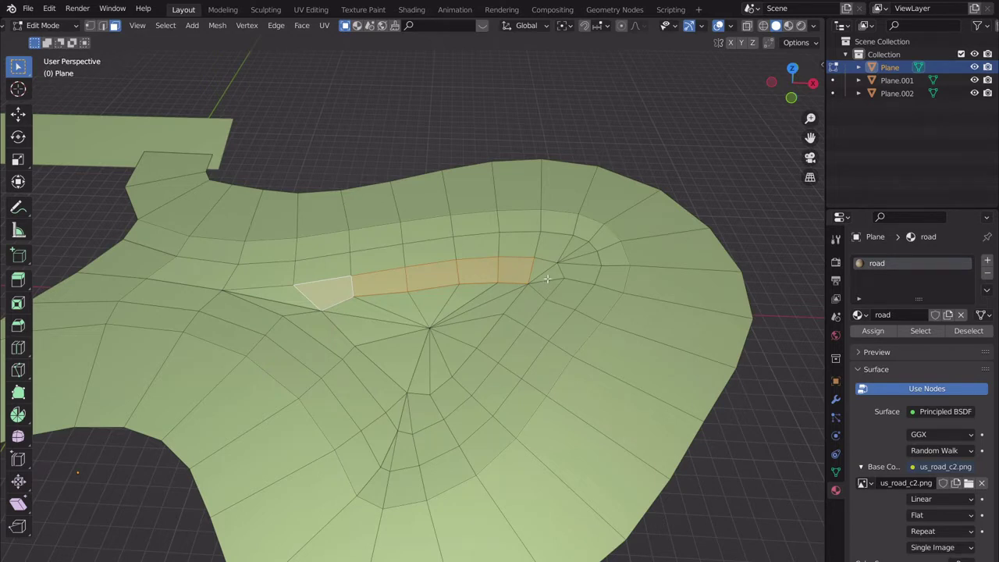
- In vertex select mode, pick the curved road's whole outer edge as shortest paths from one road end to the other
middle_click_drag(543, 167, 598, 197, "shift")
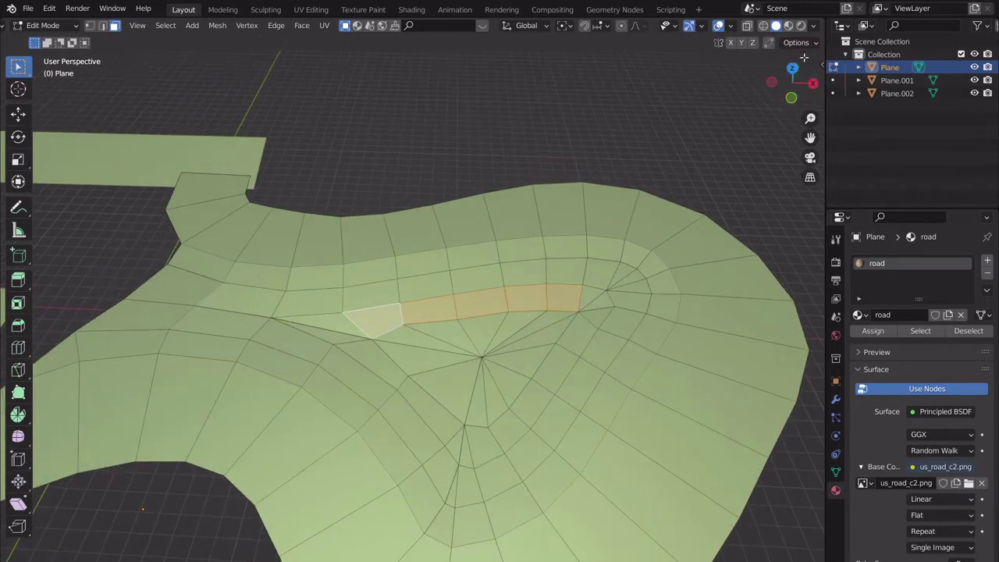
scroll(574, 193, "down", 2)
middle_click_drag(573, 193, 491, 194)
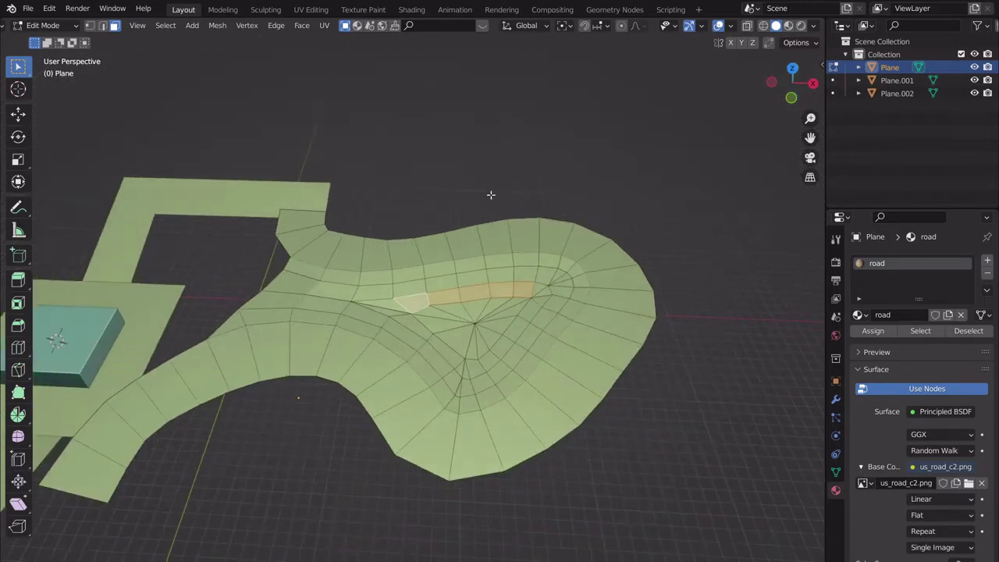
left_click(90, 25)
left_click(435, 478, "ctrl")
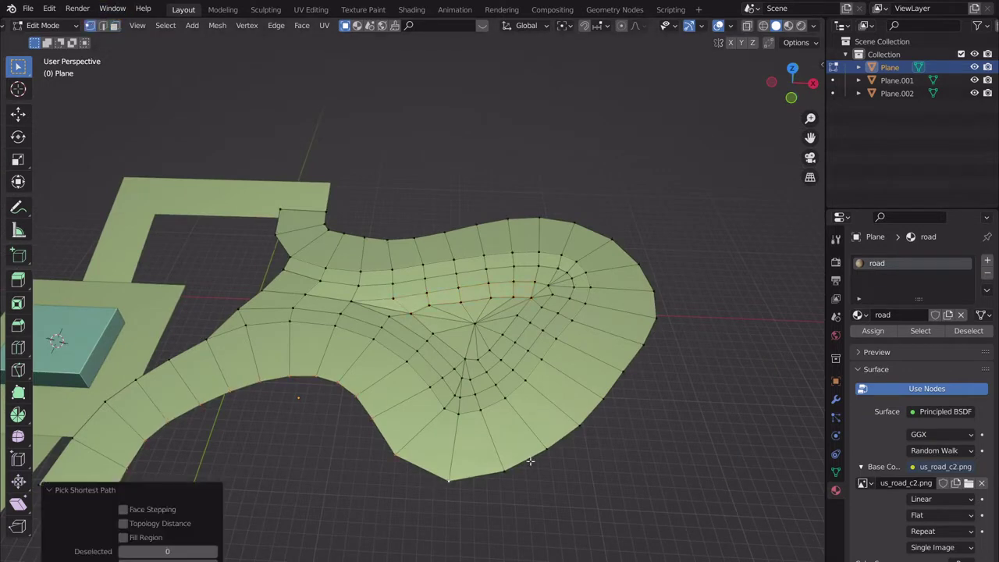
left_click(657, 319, "ctrl")
left_click(570, 231, "ctrl")
left_click(323, 216, "ctrl")
left_click(327, 213, "ctrl")
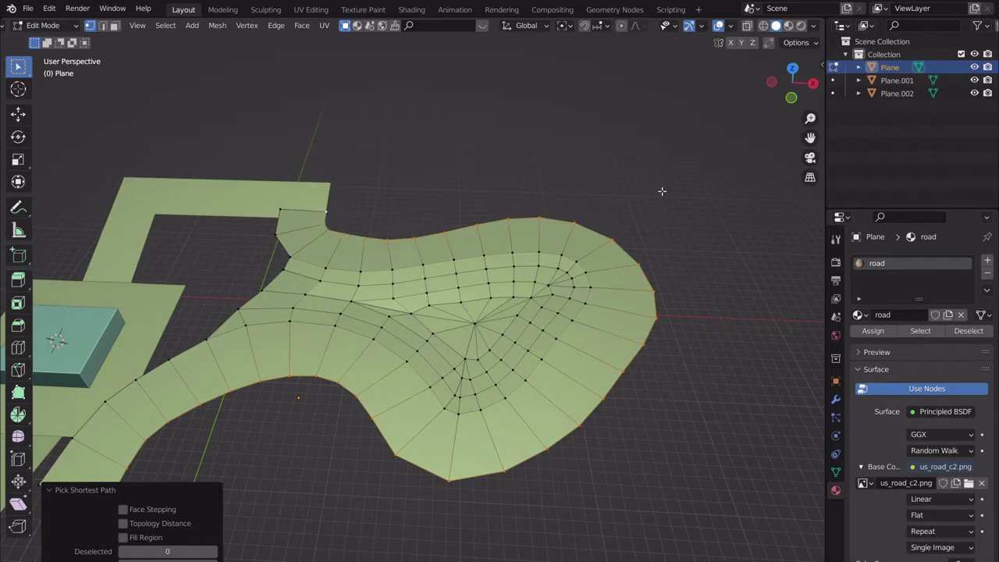
- From the top view, extrude the selected outer edge outward with Offset Edges at a width of 1.54
left_click(792, 69)
middle_click_drag(468, 279, 482, 261, "shift")
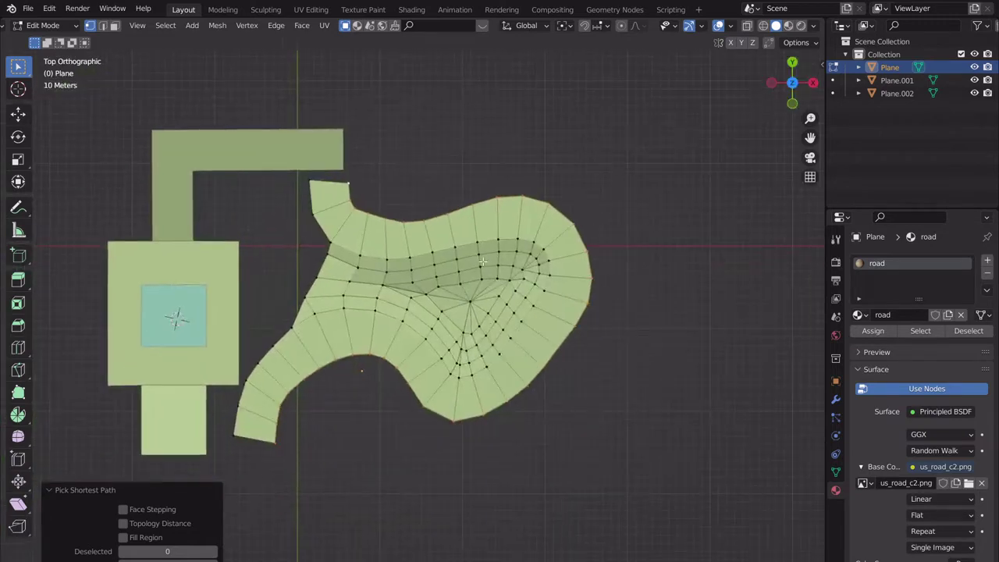
key("ctrl+e")
mouse_move(457, 213)
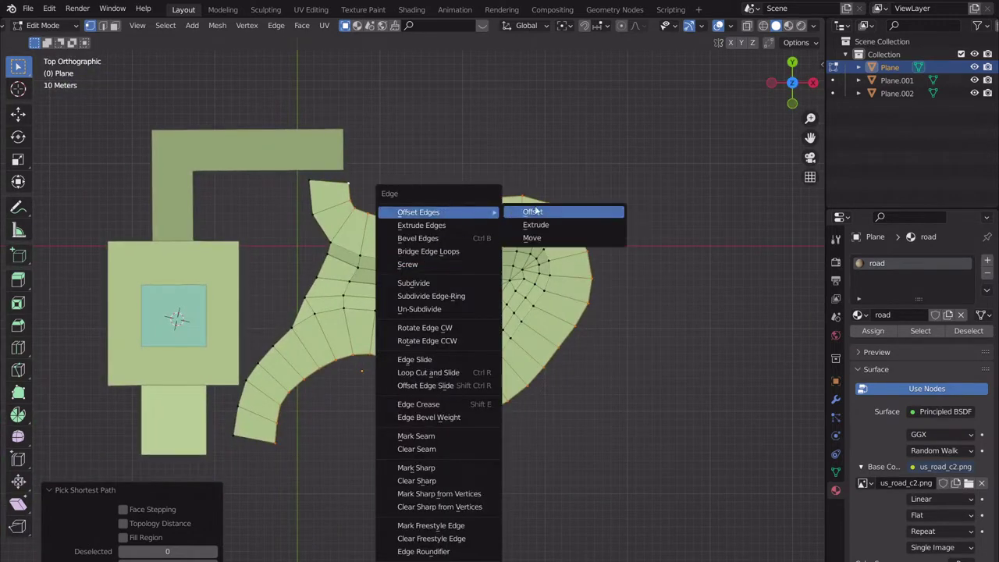
left_click(550, 226)
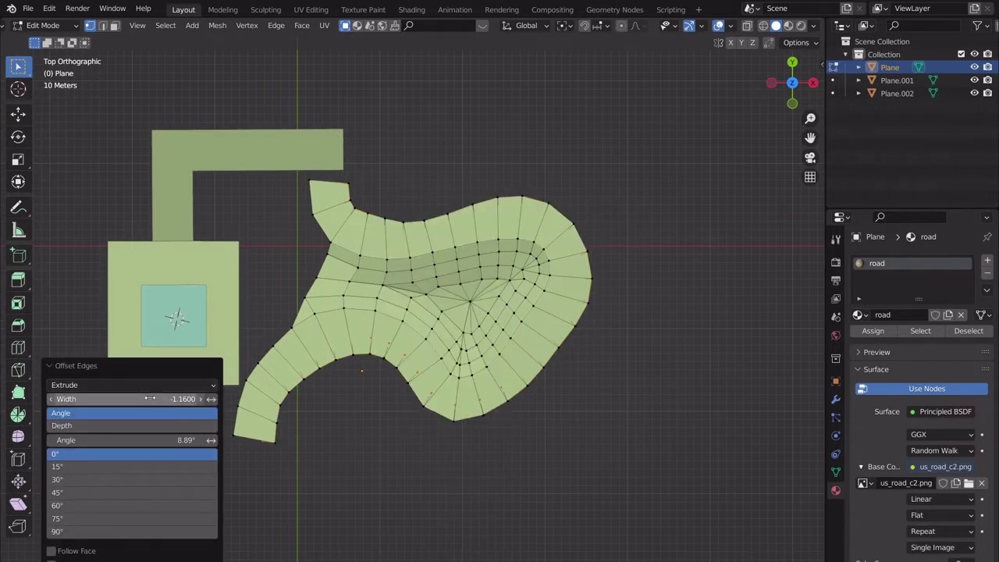
left_click_drag(134, 401, 288, 396)
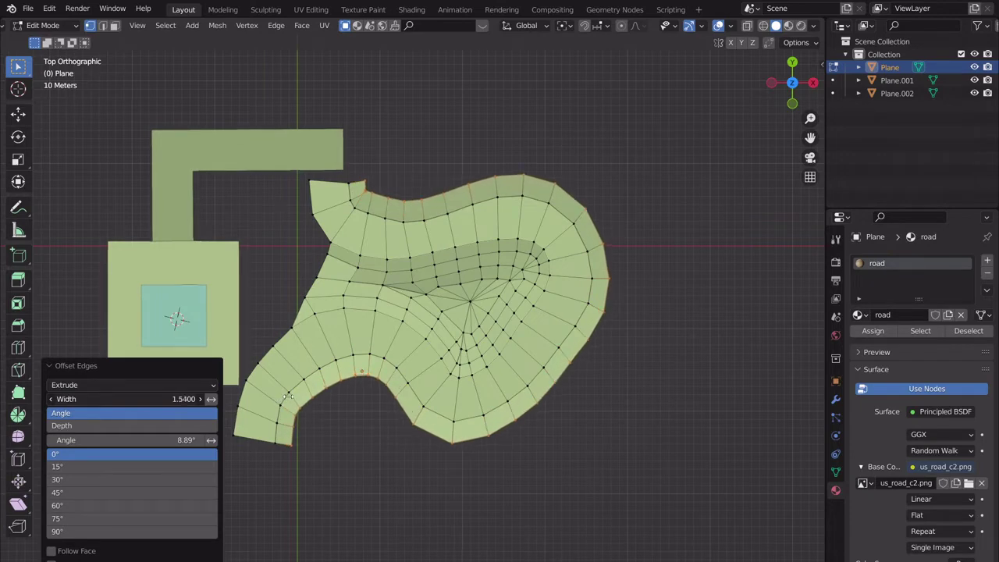
middle_click_drag(437, 335, 600, 277)
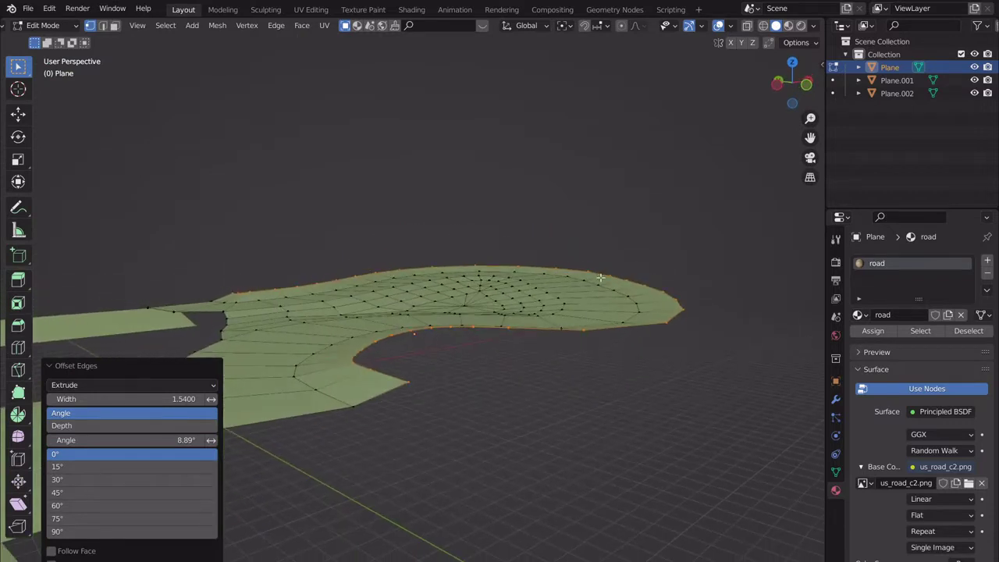
key("e")
key("z")
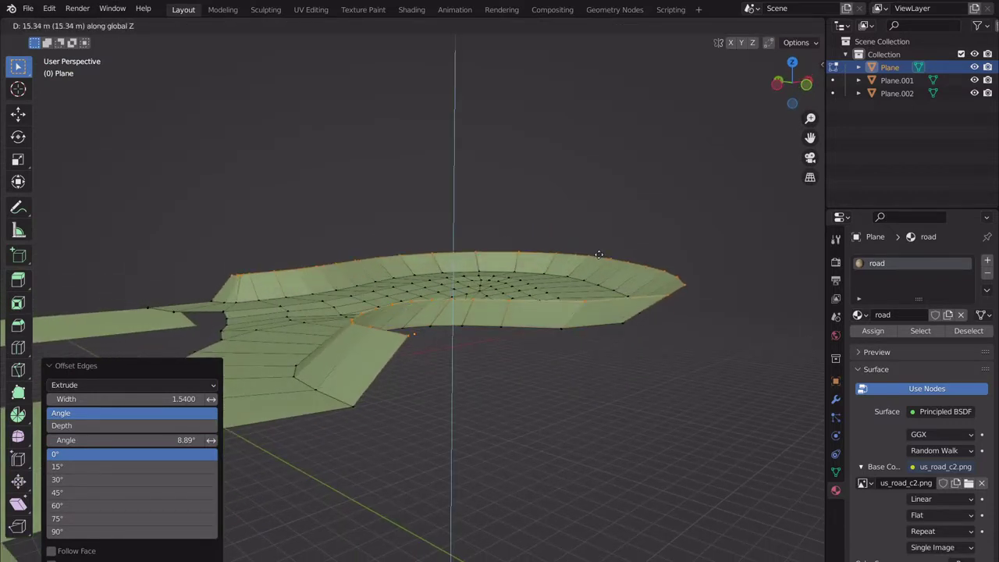
key("Escape")
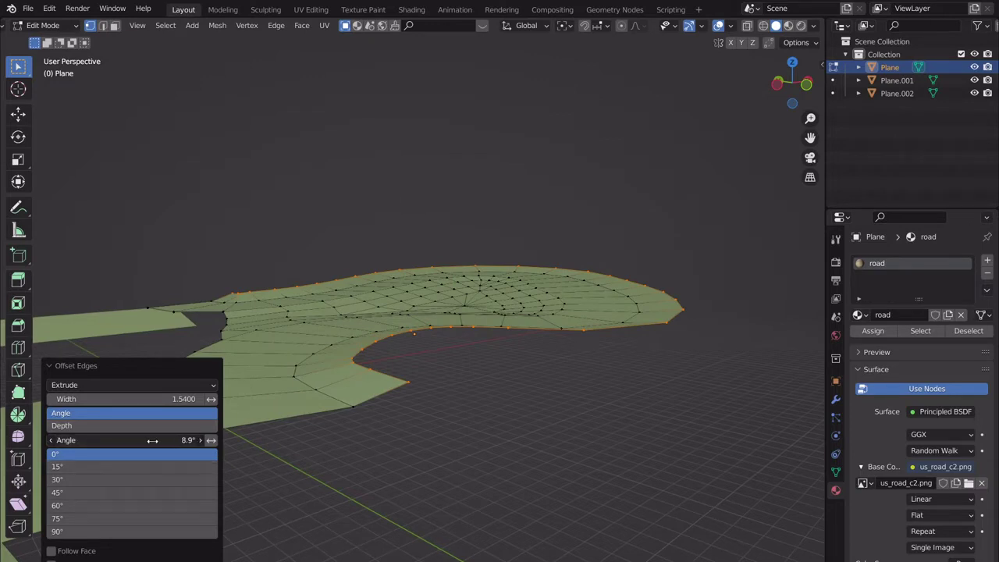
- Increase the Offset Edges angle so that the road's new outer strip slopes
mouse_move(178, 440)
left_mouse_down()
mouse_move(222, 436)
mouse_move(77, 448)
mouse_move(191, 453)
mouse_move(174, 440)
left_mouse_up()
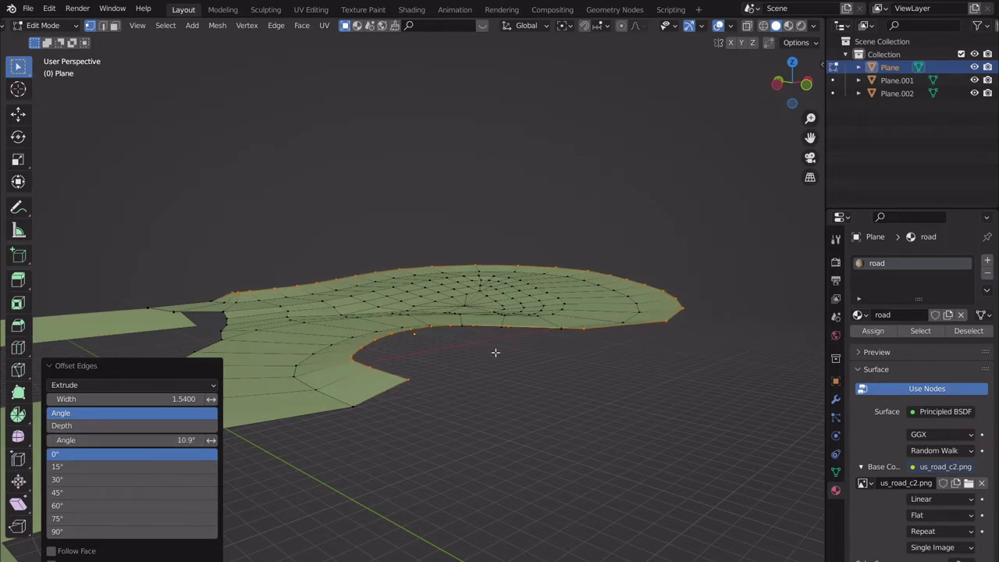
middle_click_drag(495, 352, 522, 350)
scroll(518, 352, "up", 3)
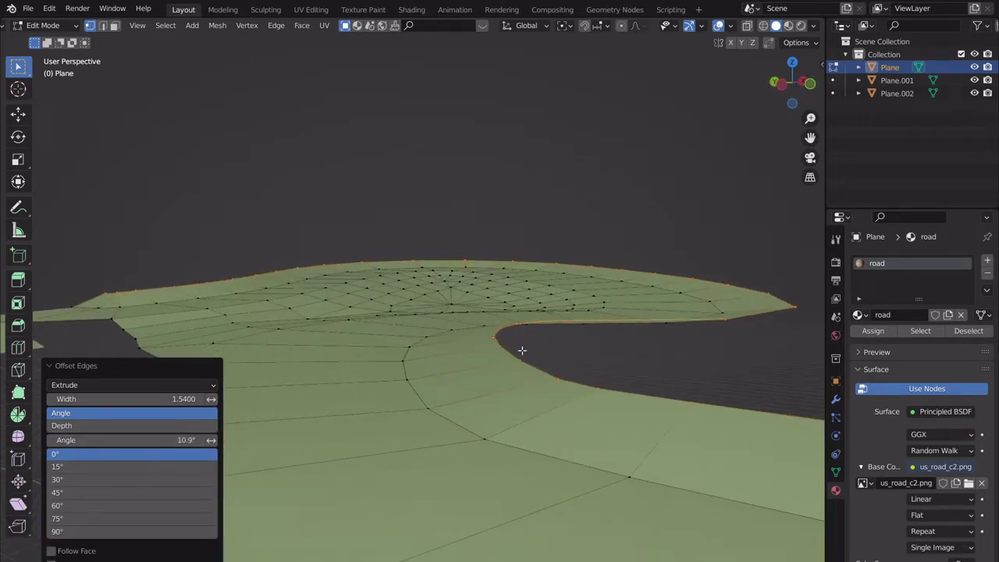
left_click_drag(190, 440, 288, 426)
- Switch editing to Plane.002 and select the L-shaped road's inner edge from its free end to the square platform
middle_click_drag(529, 355, 536, 314)
middle_click_drag(281, 324, 472, 389, "shift")
left_click(408, 245)
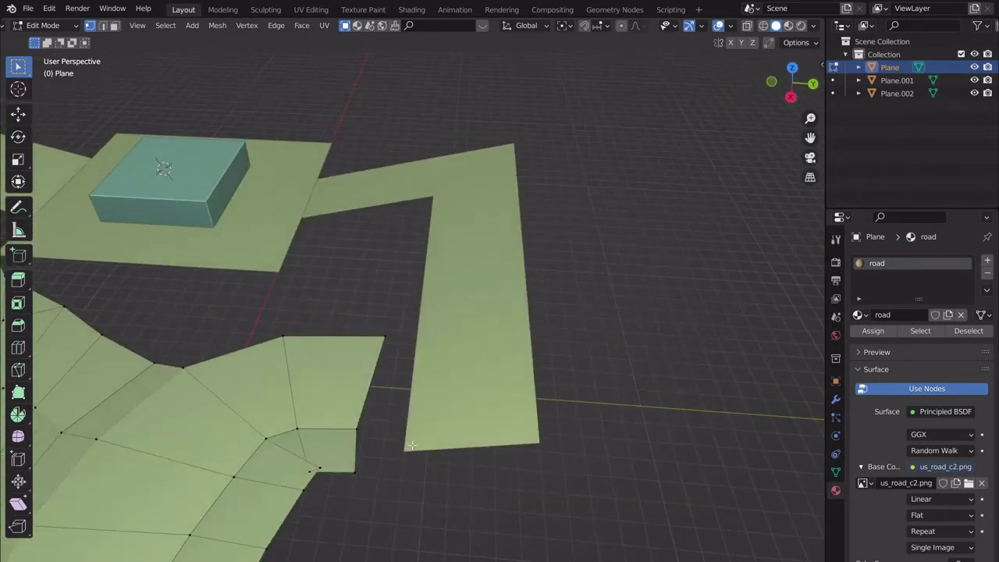
key("alt+q")
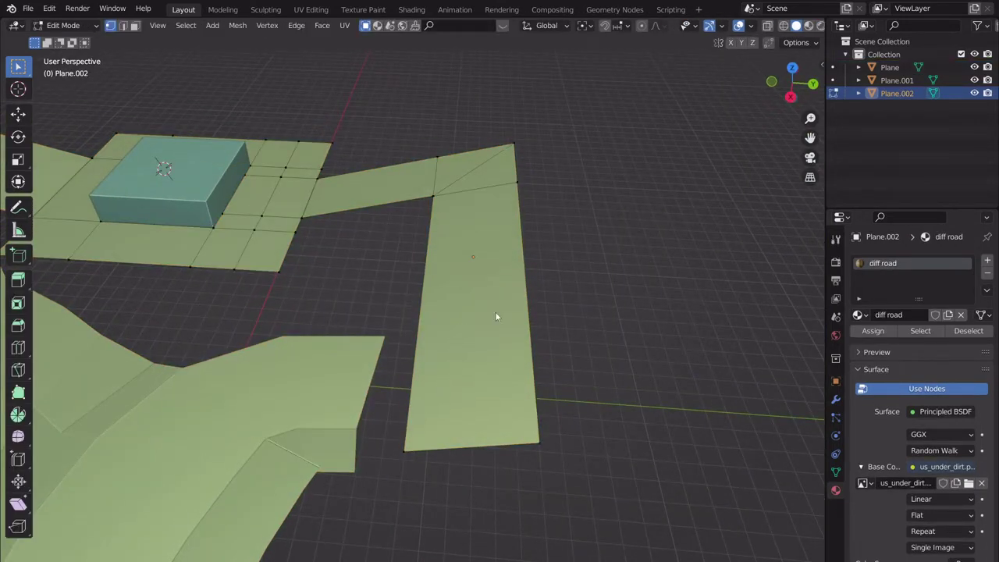
key("Tab")
middle_click_drag(395, 315, 605, 501)
key("Tab")
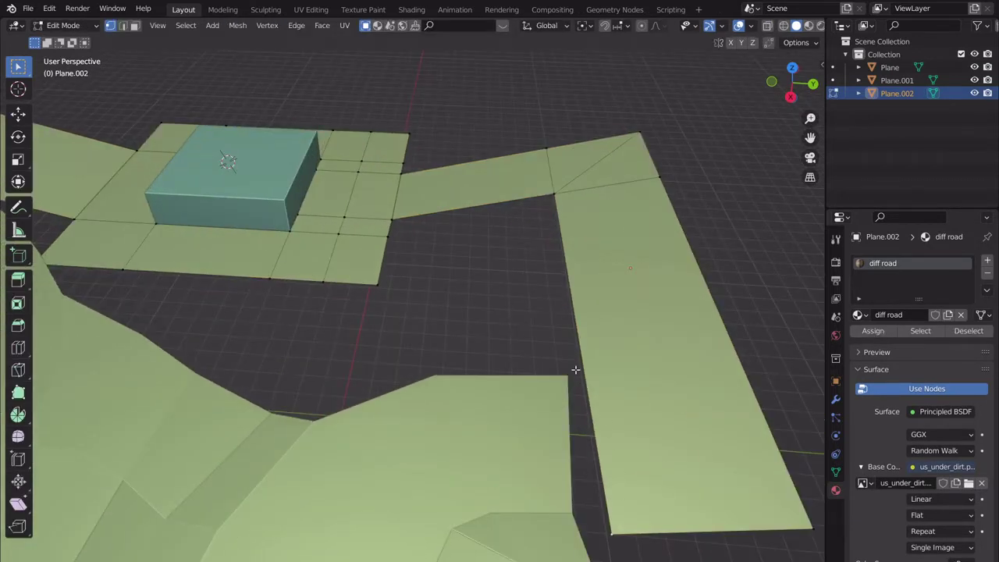
middle_click_drag(575, 367, 586, 279)
left_click(414, 269)
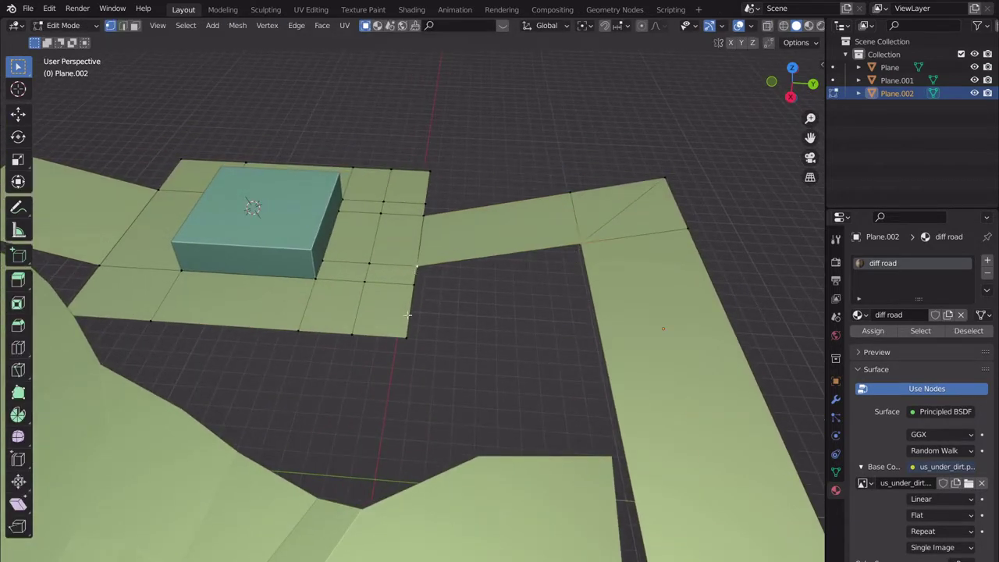
- Try to extend the shortest-path selection from the road junction around the platform's corner to its front edge
left_click(161, 329, "ctrl")
middle_click_drag(161, 330, 324, 332)
key("ctrl+z")
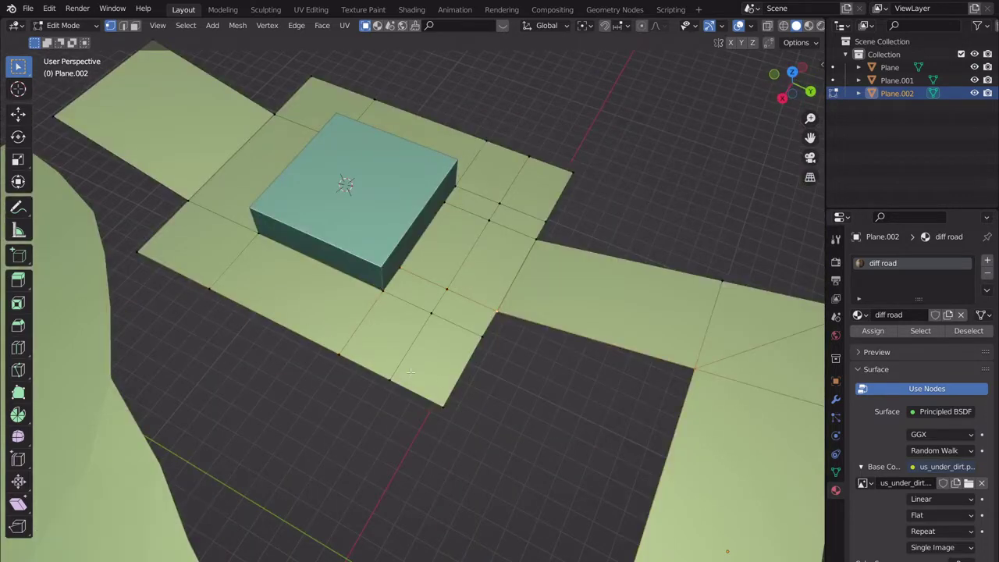
left_click(443, 406, "ctrl")
key("ctrl+z")
left_click(210, 288, "ctrl")
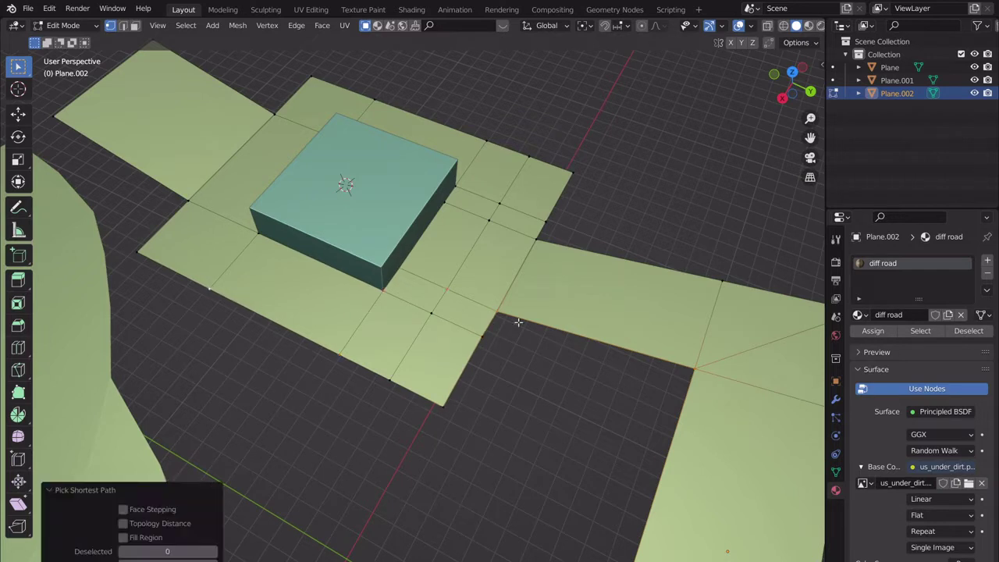
- Annotate the picked path and the intended route around the platform corner with freehand strokes, and erase them
left_click(18, 207)
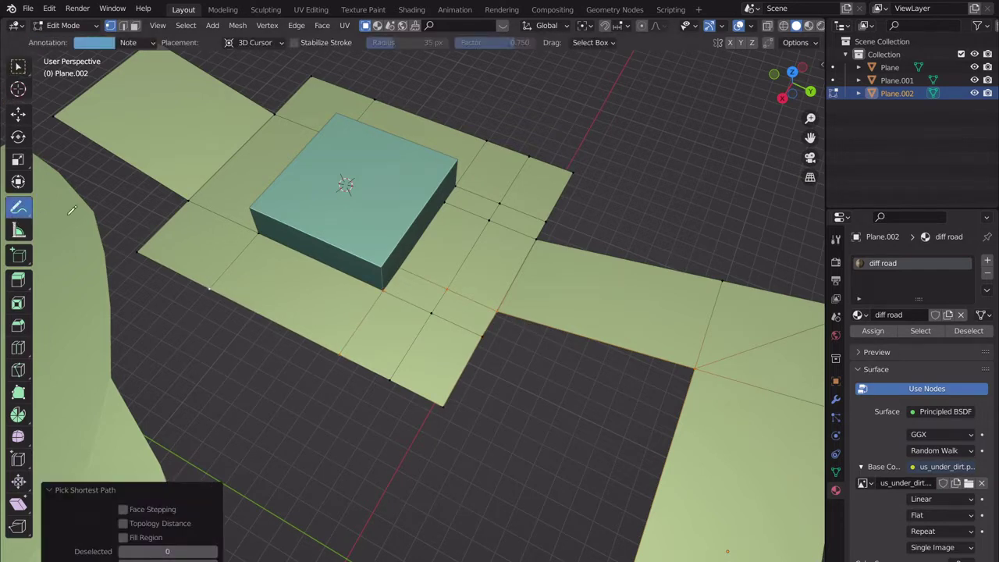
mouse_move(499, 326)
left_mouse_down()
mouse_move(427, 272)
mouse_move(320, 351)
mouse_move(206, 284)
left_mouse_up()
mouse_move(501, 312)
left_mouse_down()
mouse_move(466, 385)
mouse_move(289, 337)
mouse_move(201, 283)
left_mouse_up()
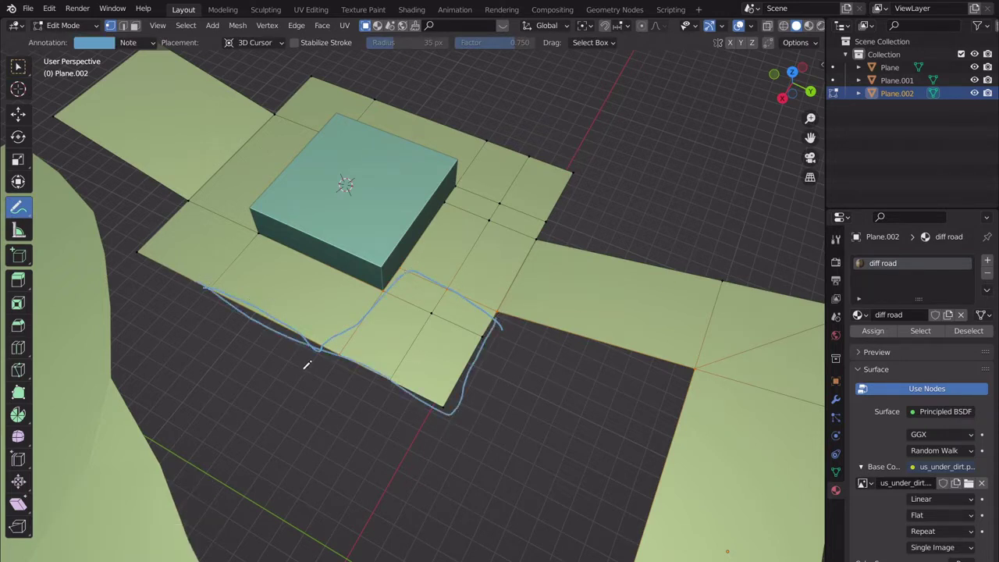
mouse_move(22, 209)
left_mouse_down()
mouse_move(109, 263)
mouse_move(93, 288)
left_mouse_up()
left_click_drag(239, 296, 217, 292)
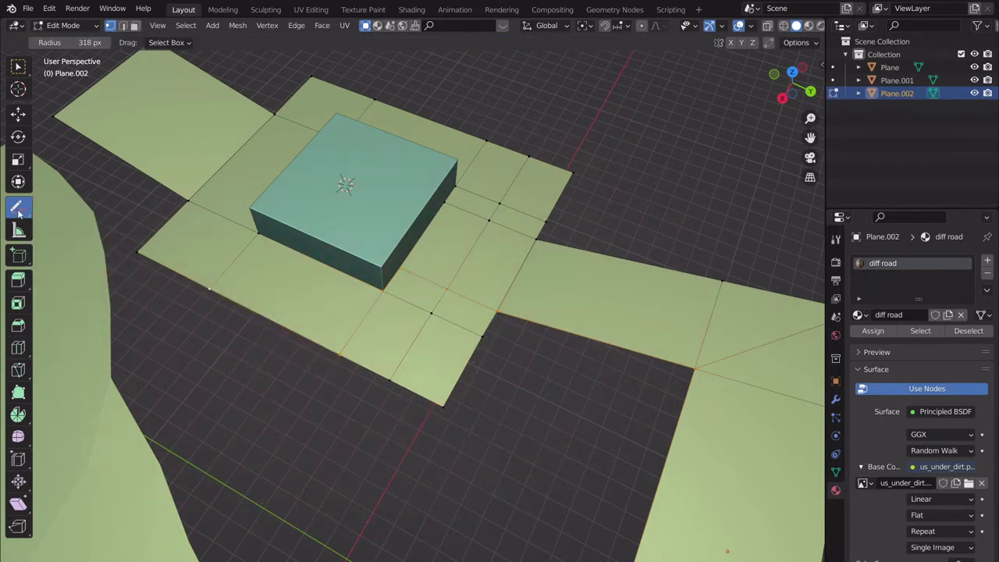
left_click_drag(20, 211, 77, 211)
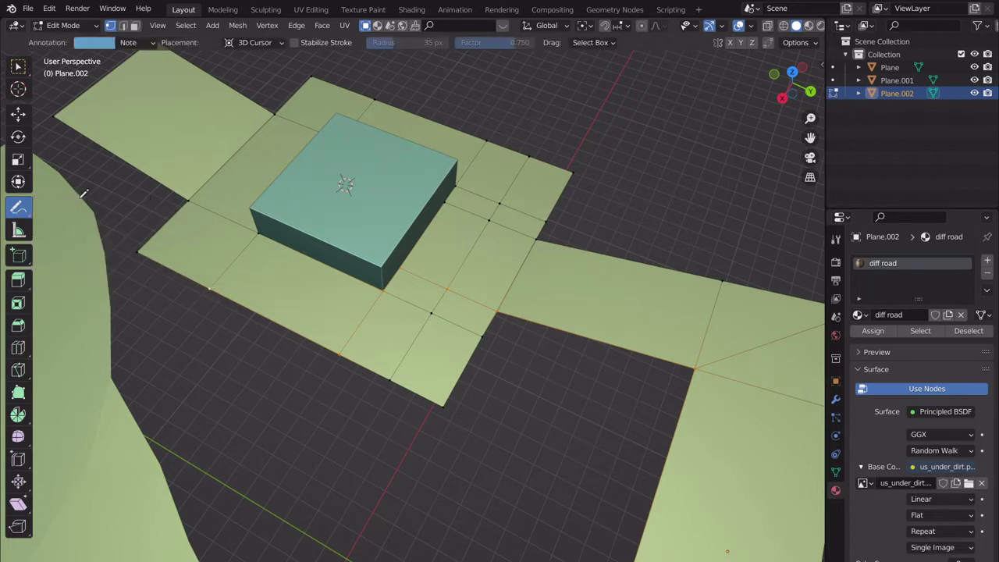
left_click(18, 66)
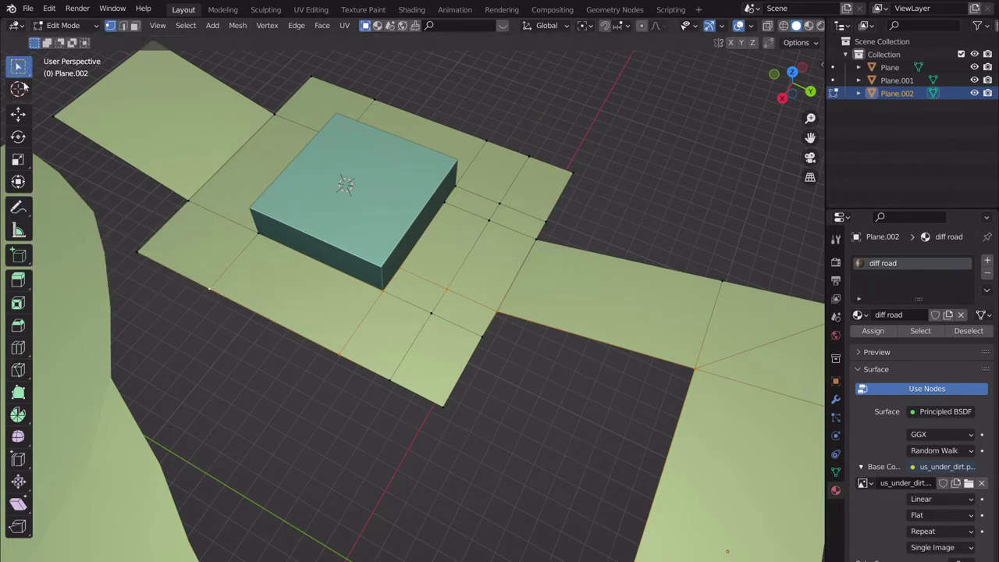
- Extend the shortest-path selection around the platform's front corners and along its front edge to the far road's free end
key("t")
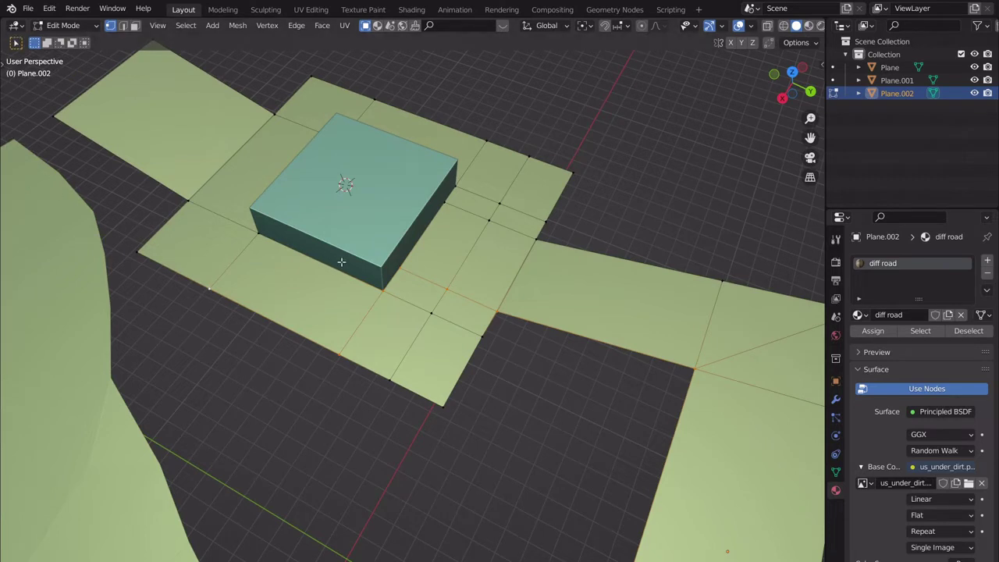
middle_click_drag(520, 309, 569, 319, "shift")
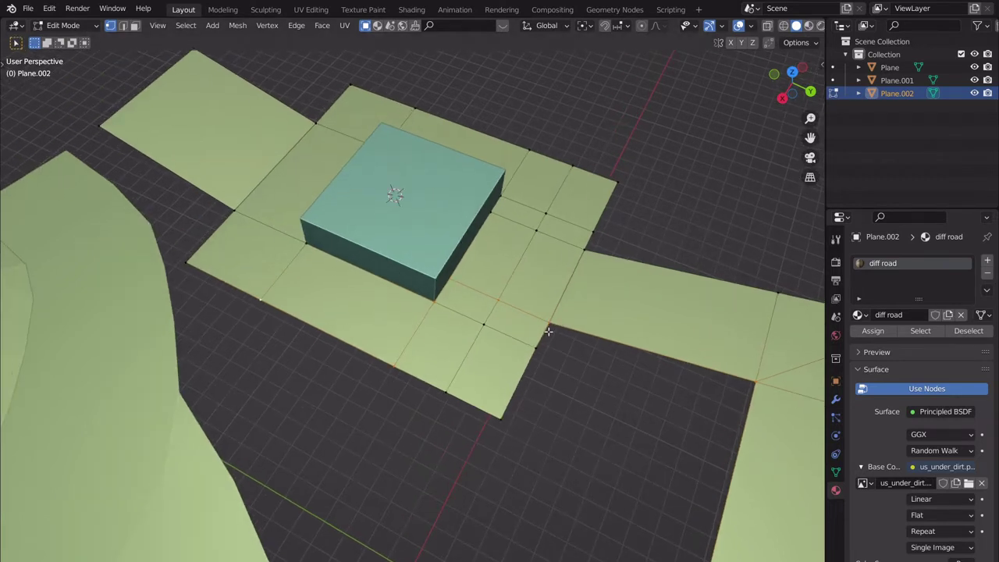
left_click_drag(454, 303, 320, 239, "ctrl")
left_click_drag(434, 405, 181, 236, "ctrl")
left_click(189, 264, "ctrl+shift")
middle_click_drag(189, 264, 181, 339)
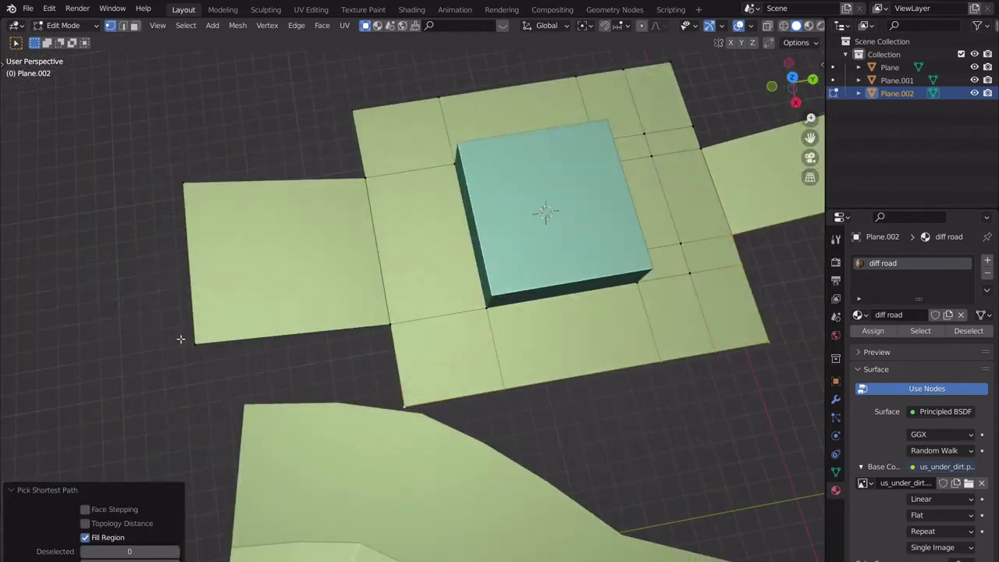
left_click(195, 343, "ctrl")
- Examine the selected edge path around the platform and along the L-shaped road's inner corner
middle_click_drag(410, 339, 328, 273)
scroll(327, 273, "down", 2)
middle_click_drag(617, 377, 383, 292, "shift")
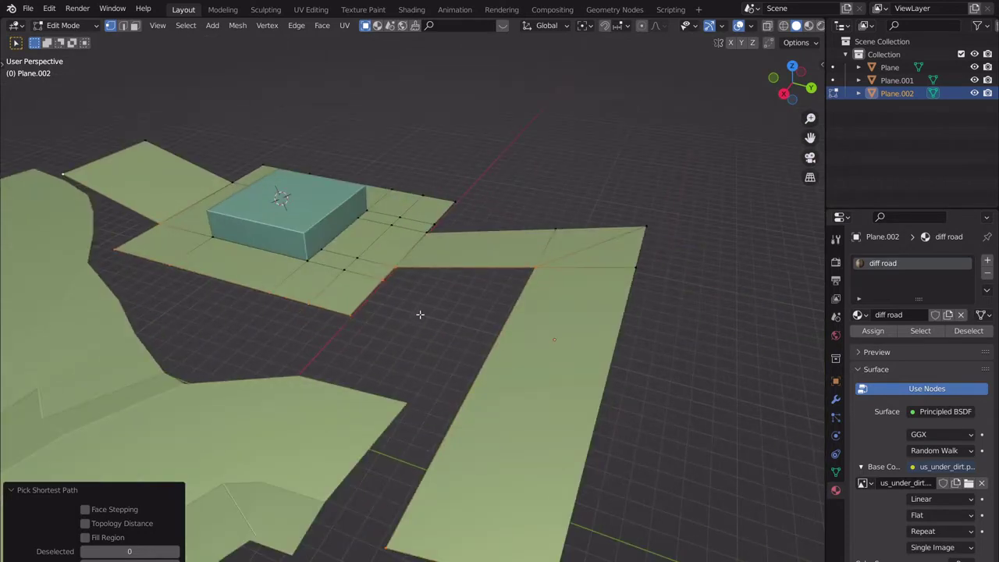
scroll(428, 312, "down", 2)
scroll(433, 314, "up", 1)
scroll(433, 315, "down", 2)
scroll(434, 333, "up", 4)
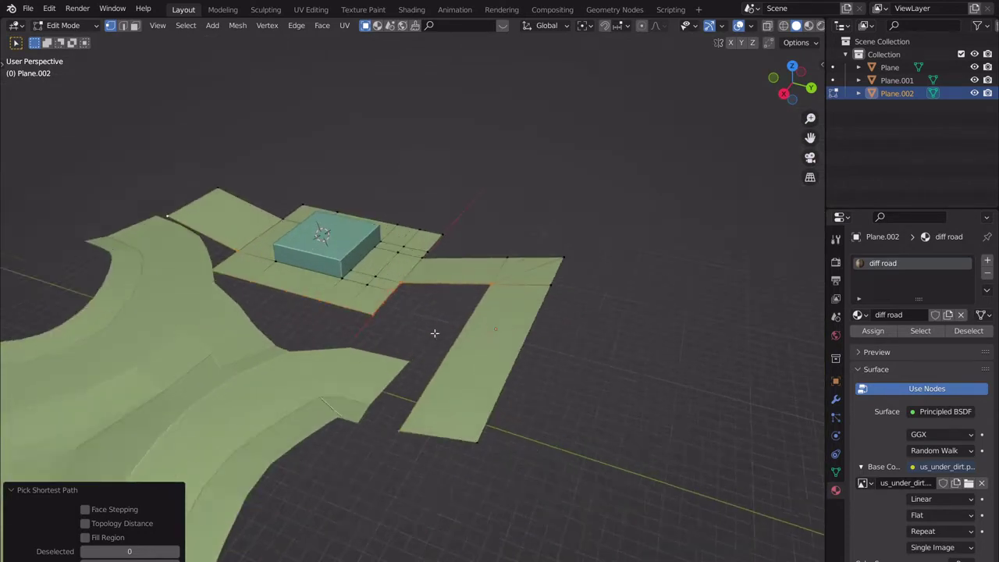
scroll(468, 331, "down", 2)
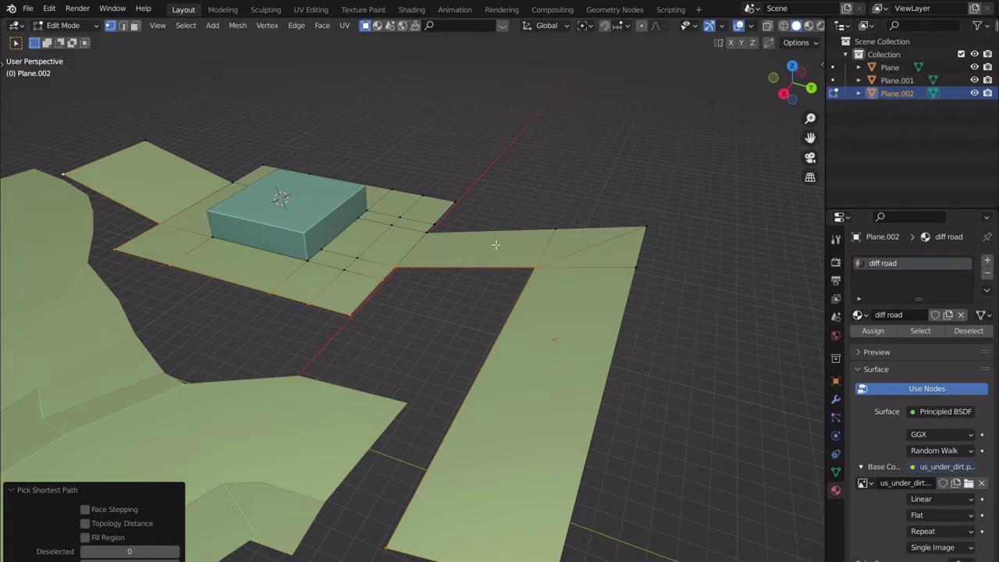
scroll(465, 337, "up", 5)
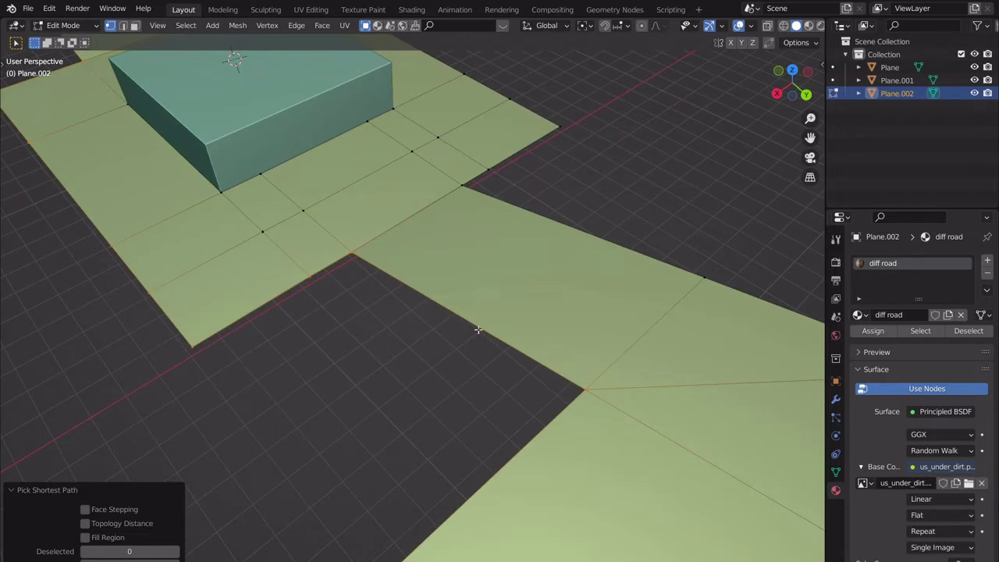
scroll(478, 330, "down", 5)
middle_click_drag(477, 348, 535, 332)
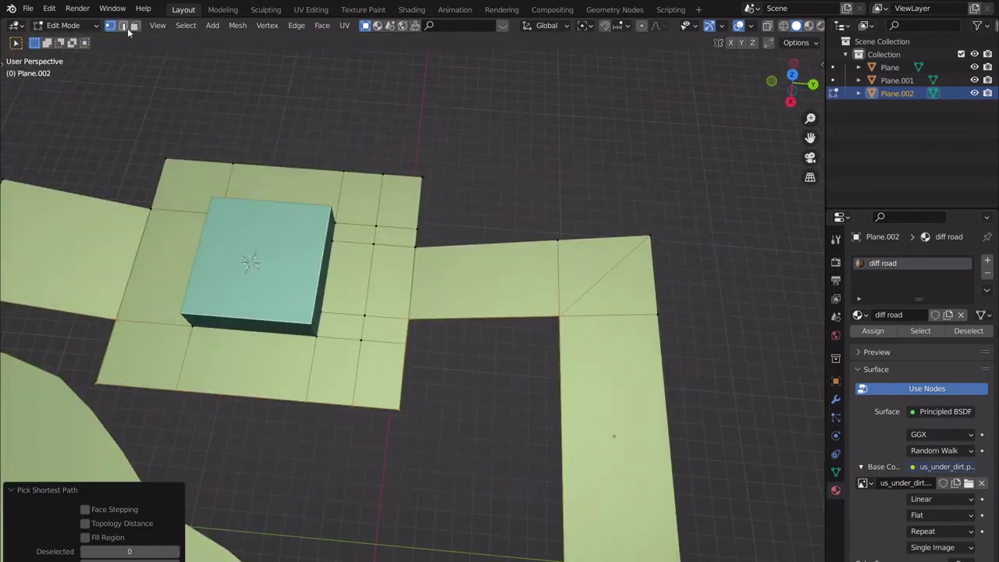
- Annotate rounded curves at the road's inner corner and the platform junction with freehand strokes, and erase them
key("t")
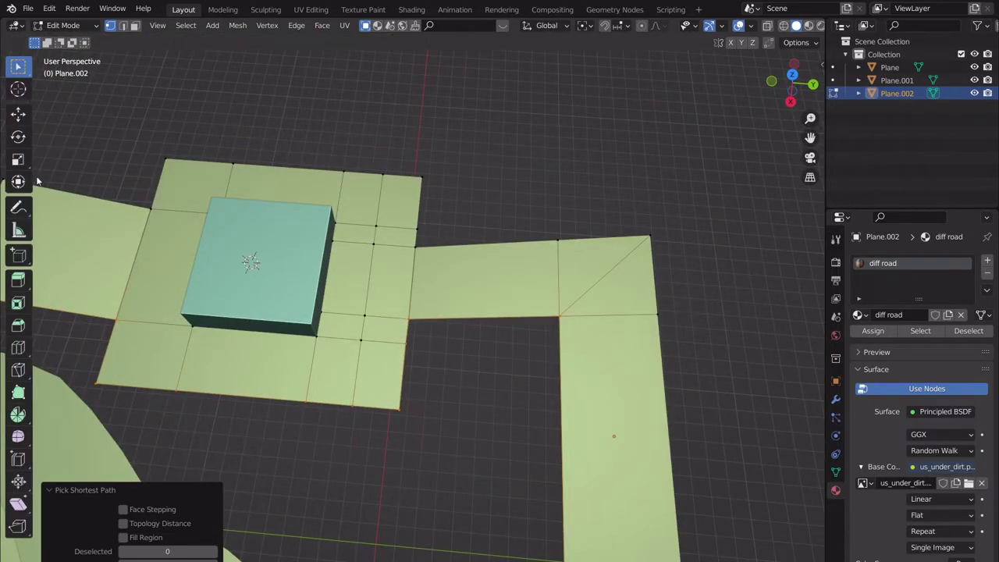
left_click(17, 209)
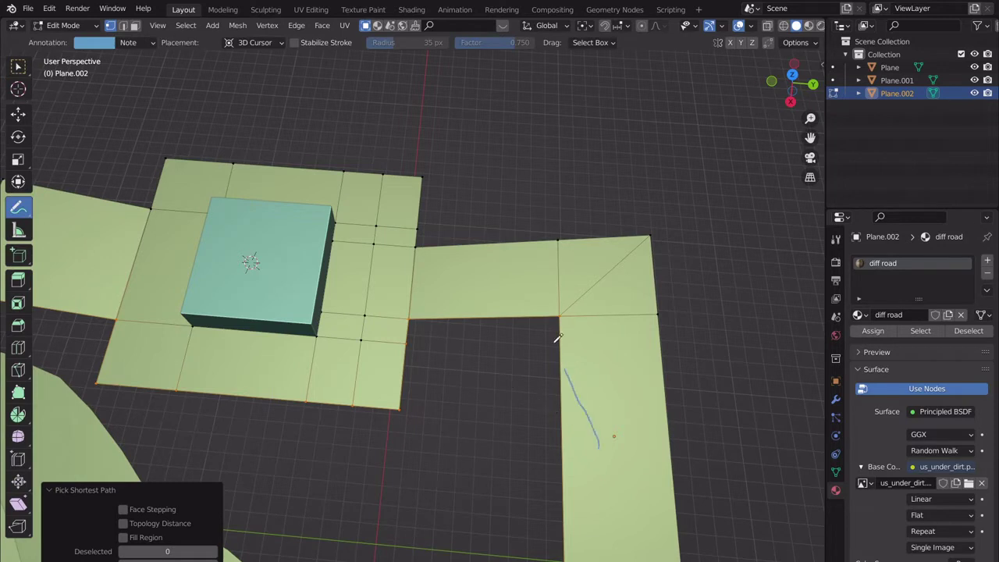
left_click_drag(517, 287, 513, 292)
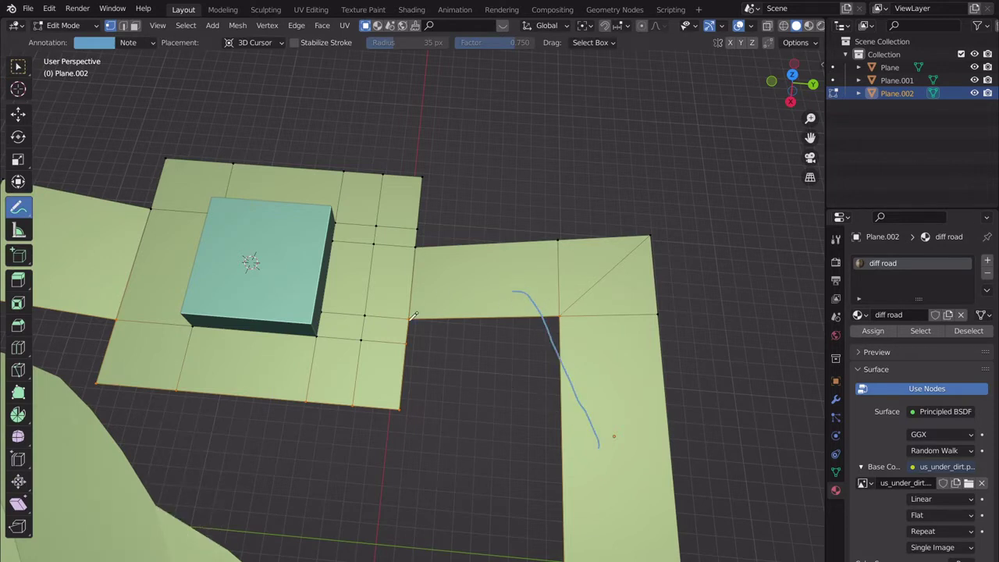
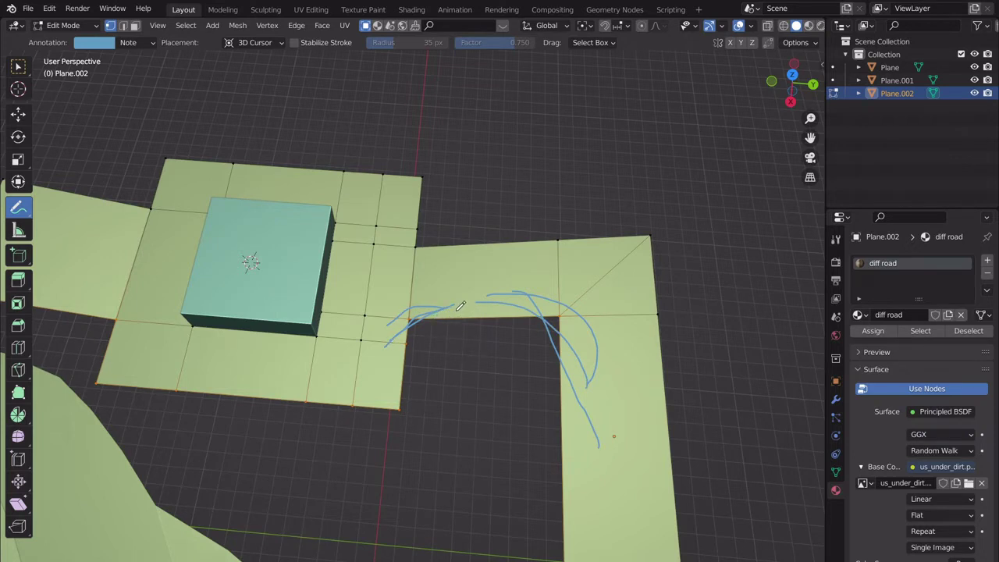
left_click_drag(28, 205, 101, 303)
left_click_drag(670, 444, 546, 337)
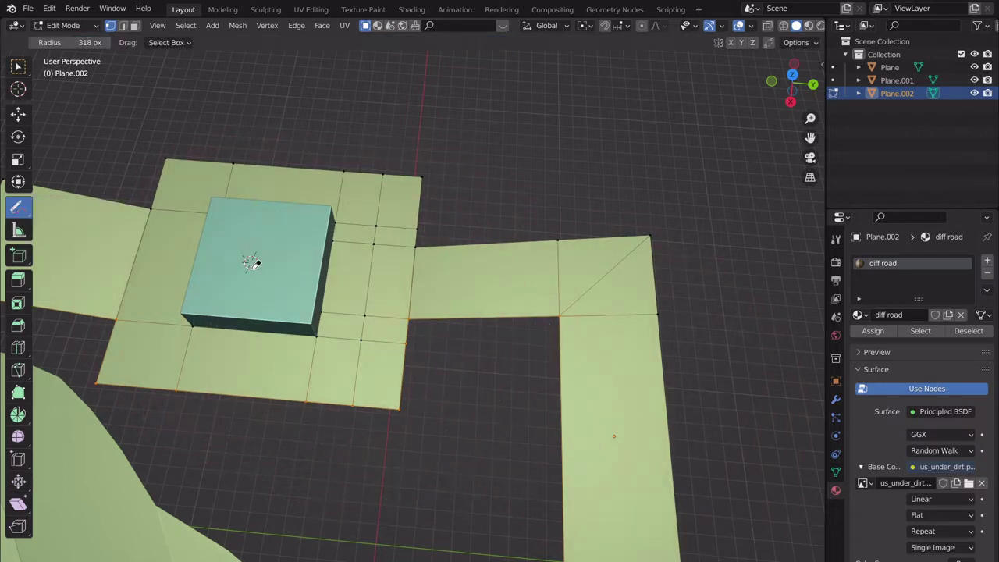
left_click(19, 65)
- Try extruding the selected edge path about 68 m straight down along global Z, and undo it
scroll(444, 414, "down", 3)
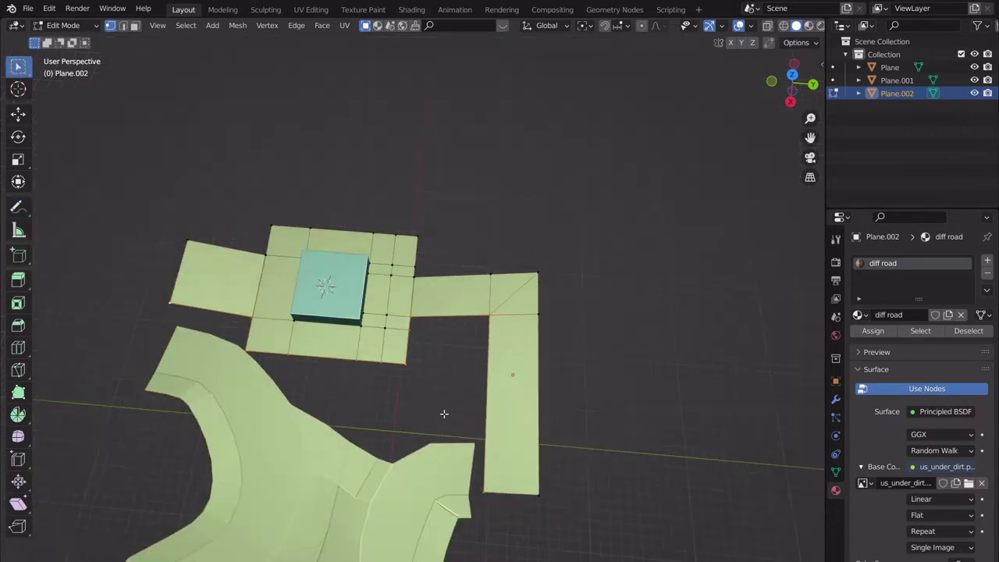
scroll(448, 359, "up", 3)
middle_click_drag(441, 322, 446, 252)
key("e")
key("z")
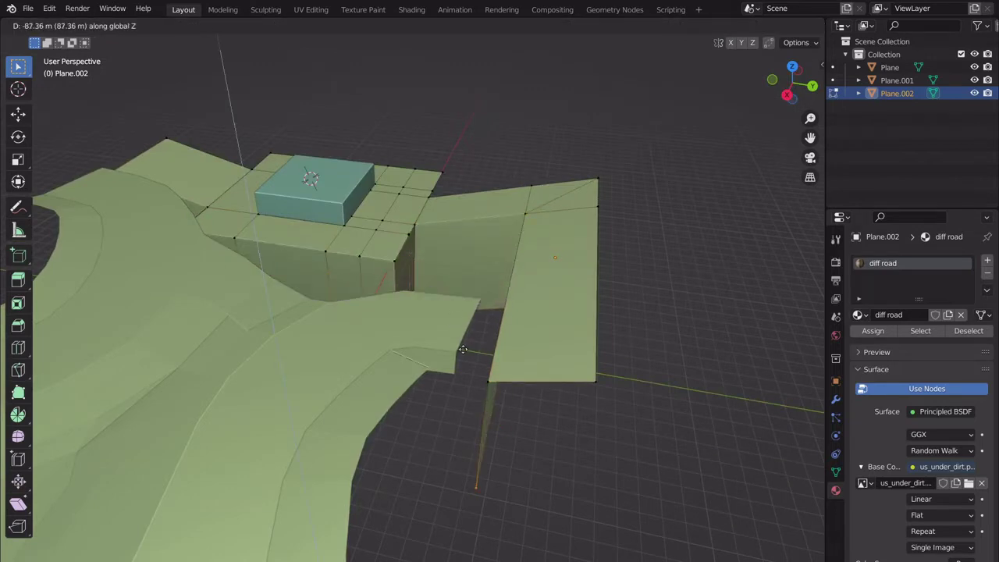
left_click(499, 271)
mouse_move(498, 271)
middle_mouse_down()
mouse_move(476, 273)
mouse_move(508, 266)
middle_mouse_up()
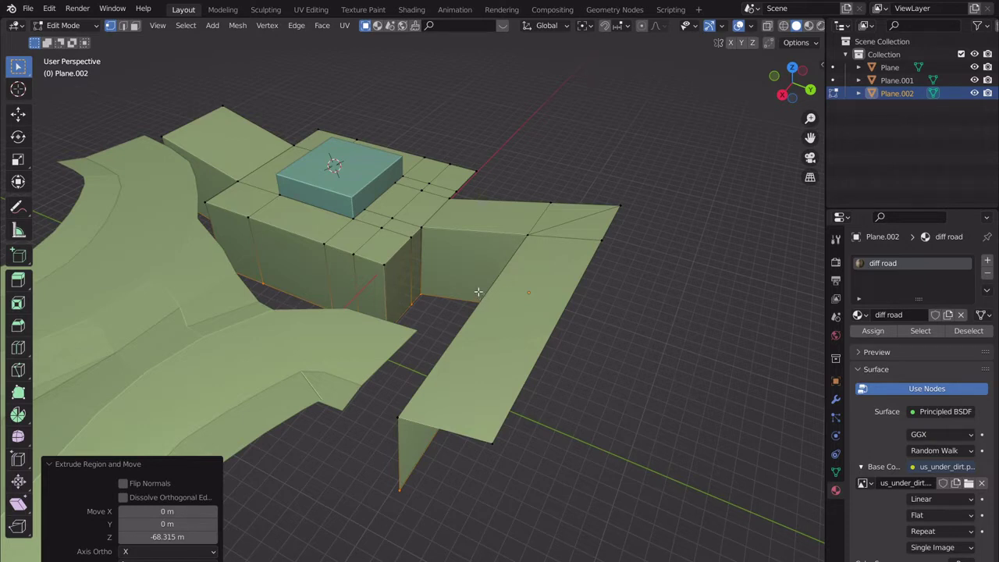
key("ctrl+z")
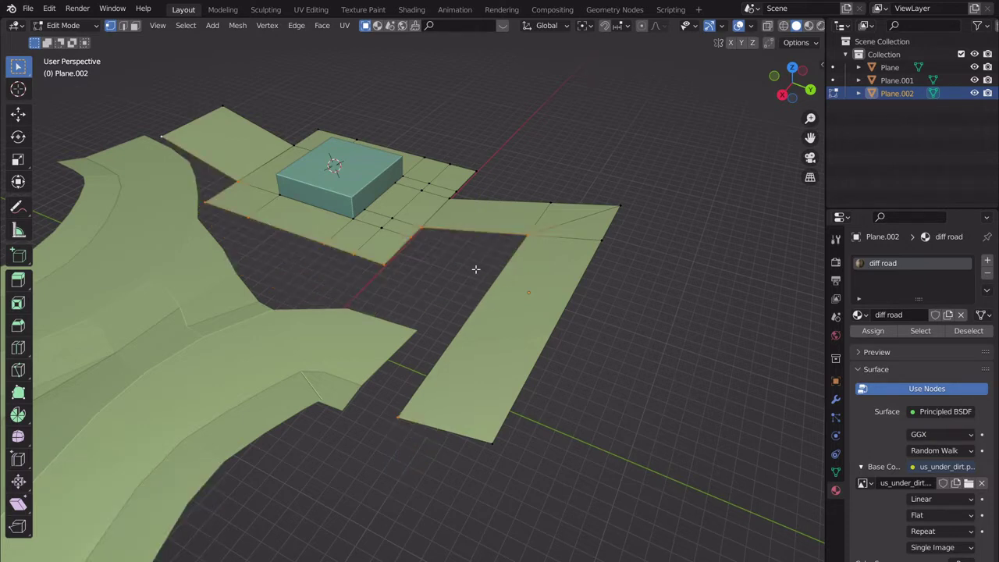
- Extrude the selected edge path about 11.46 m down along global Z to form a low wall
key("e")
key("Escape")
key("e")
key("z")
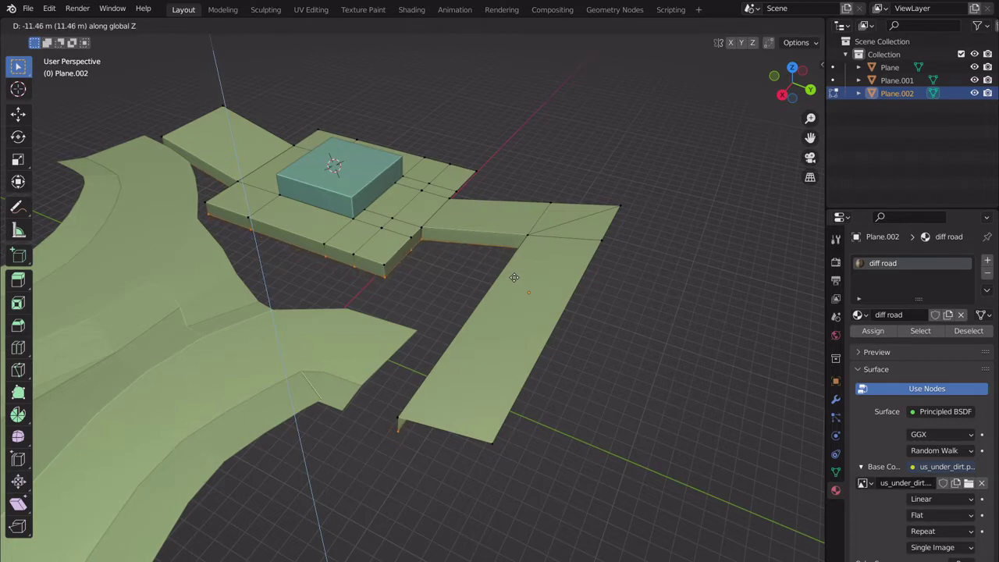
left_click(514, 277)
- Examine the extruded wall around the platform and the L-shaped road from several angles
scroll(508, 292, "up", 3)
middle_click_drag(508, 291, 522, 341)
scroll(522, 341, "up", 2)
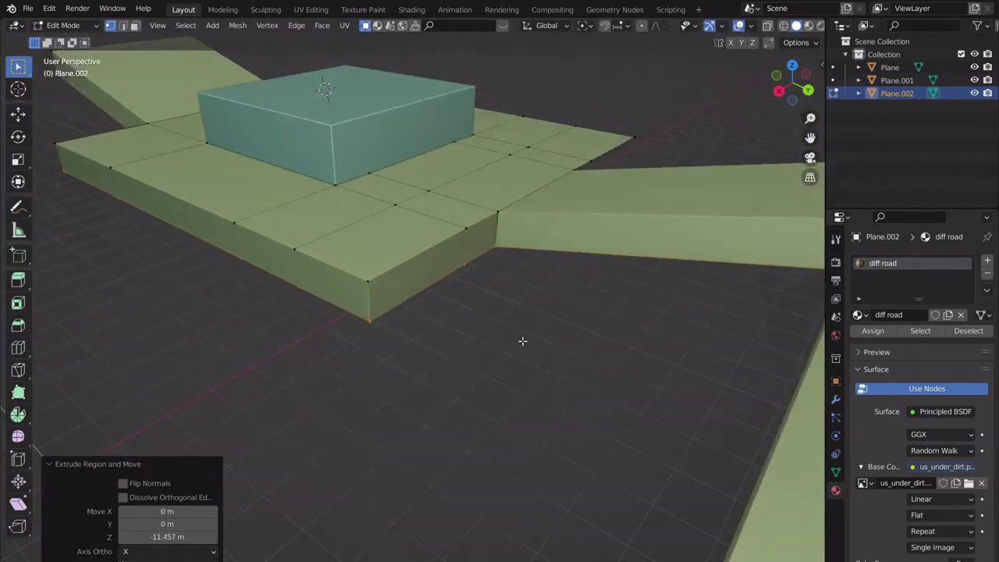
scroll(521, 341, "down", 5)
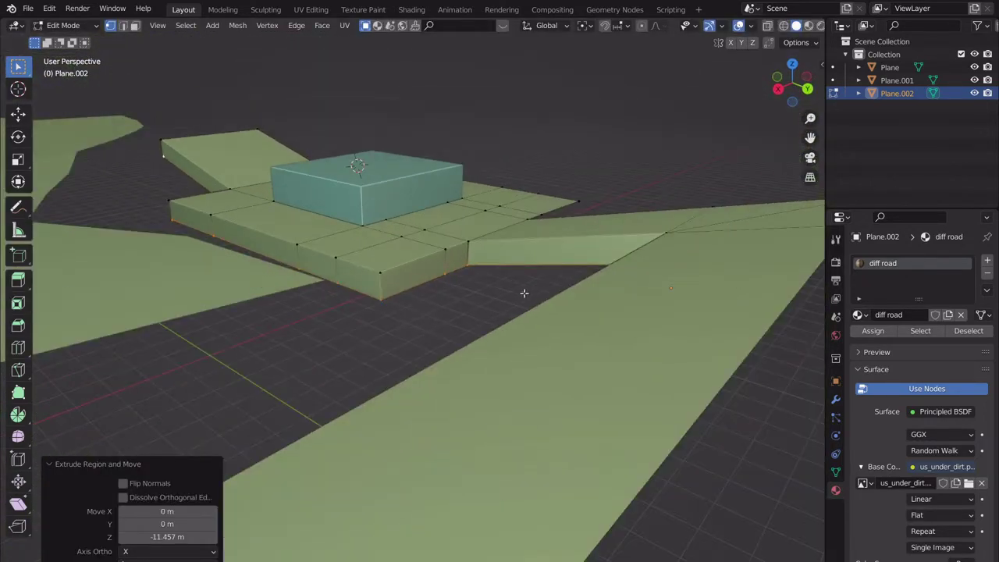
middle_click_drag(472, 288, 645, 294)
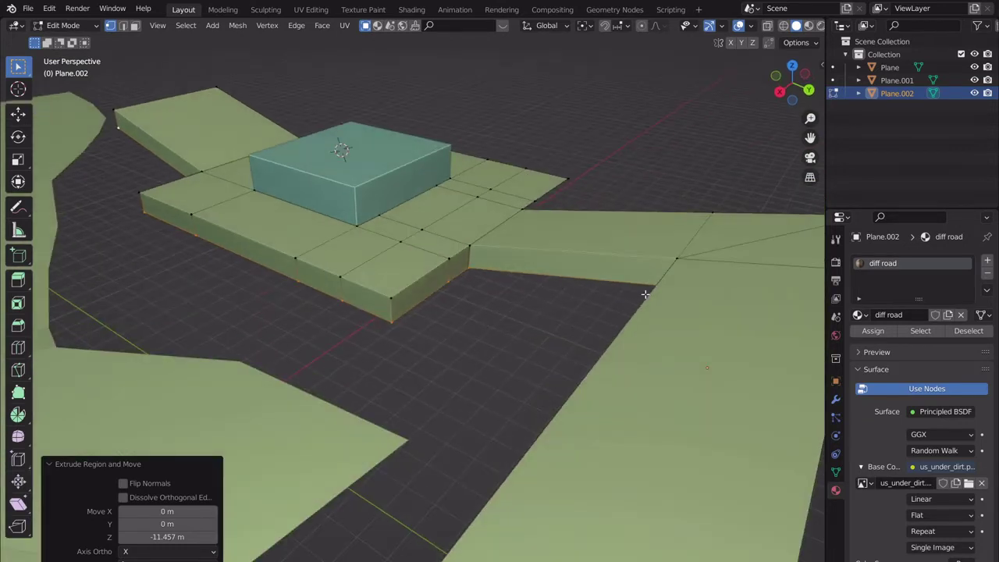
scroll(523, 323, "down", 4)
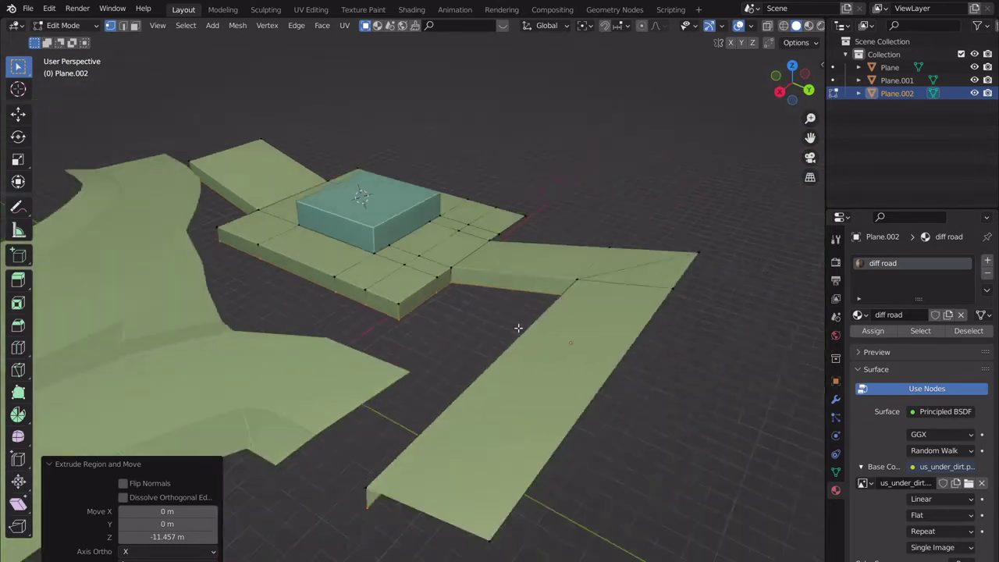
scroll(551, 267, "up", 5)
middle_click_drag(497, 289, 429, 254)
middle_click_drag(454, 295, 664, 145)
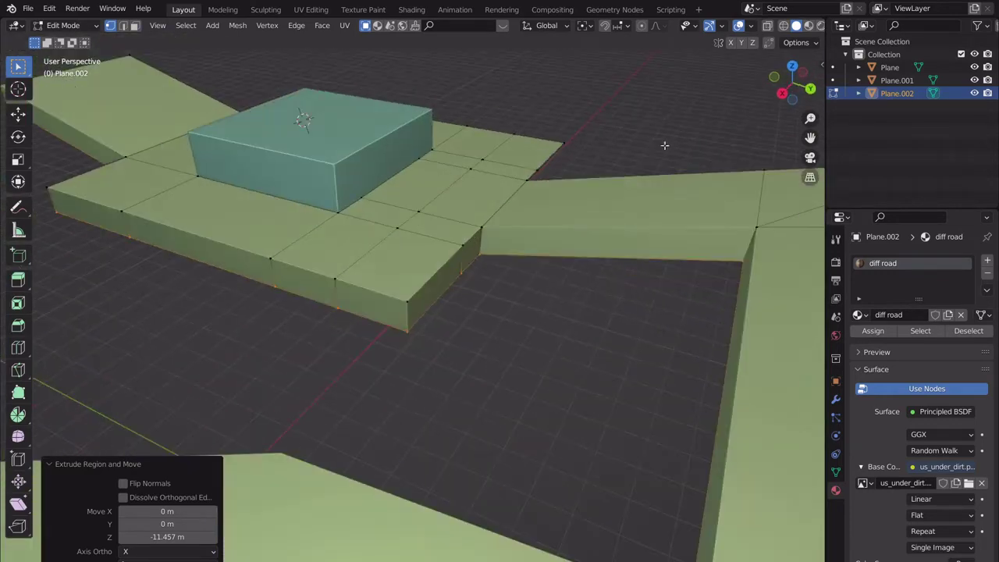
- Extrude the wall's lower edge about 8.92 m further down along Z, and try scaling the new edge smaller
key("e")
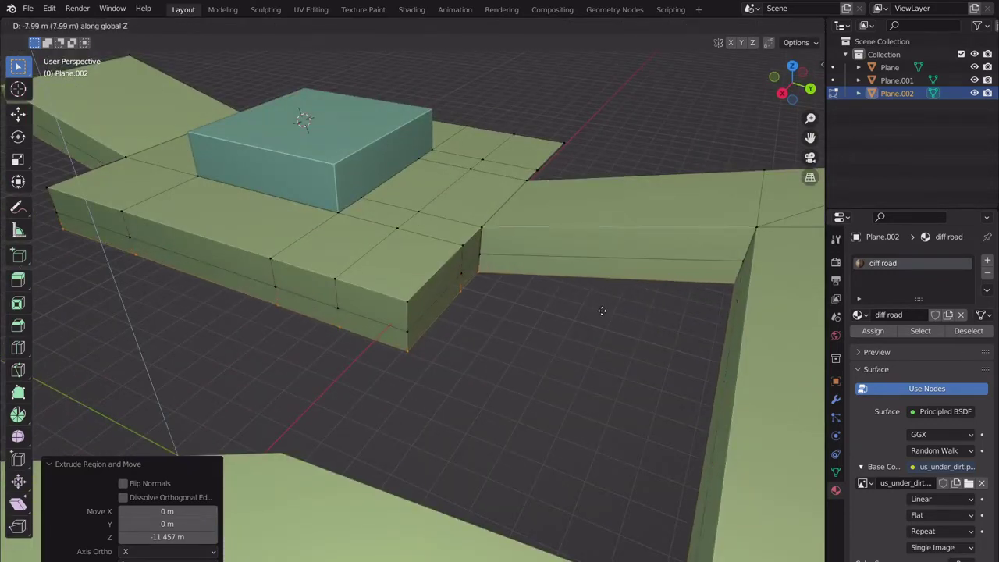
left_click(602, 313)
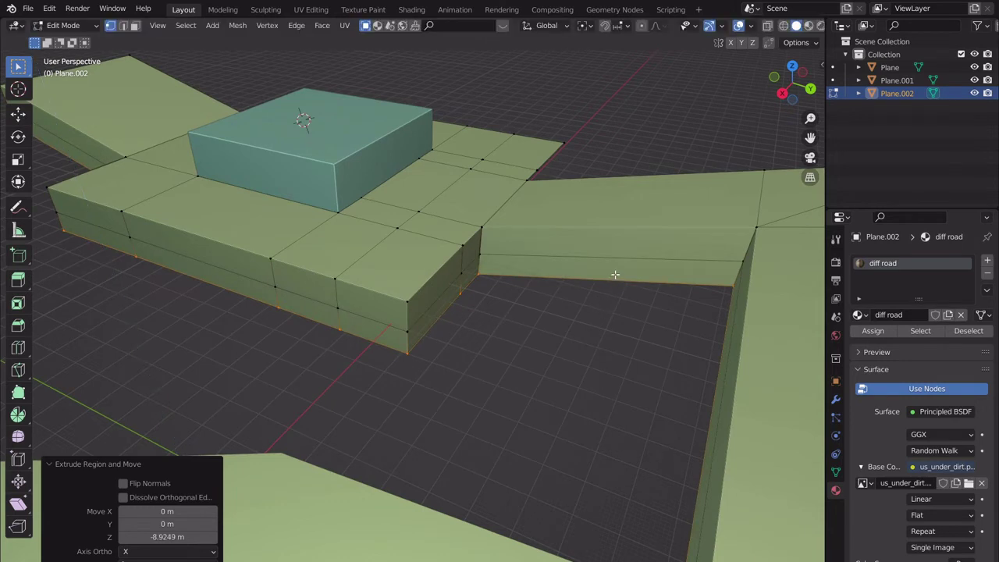
key("s")
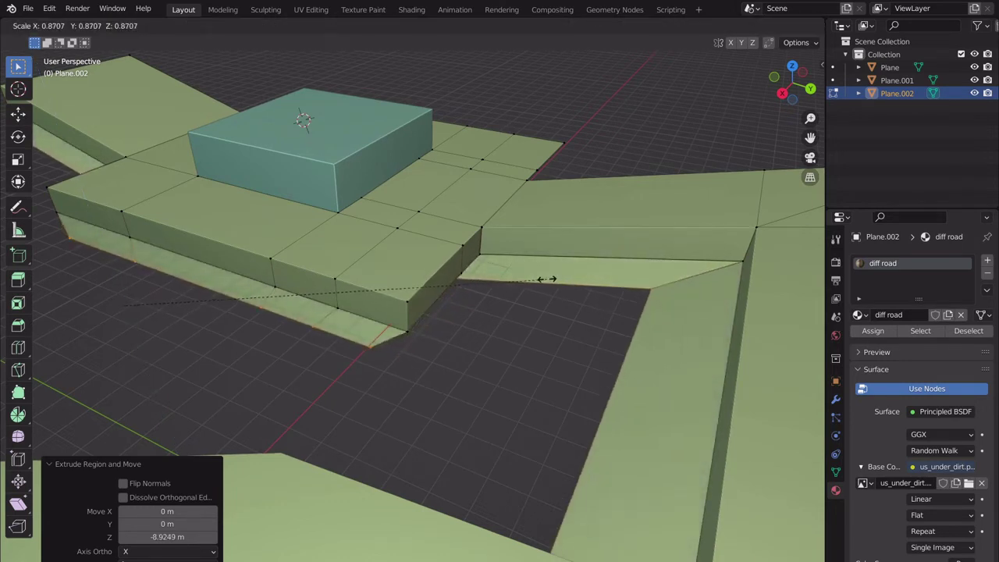
right_click(616, 285)
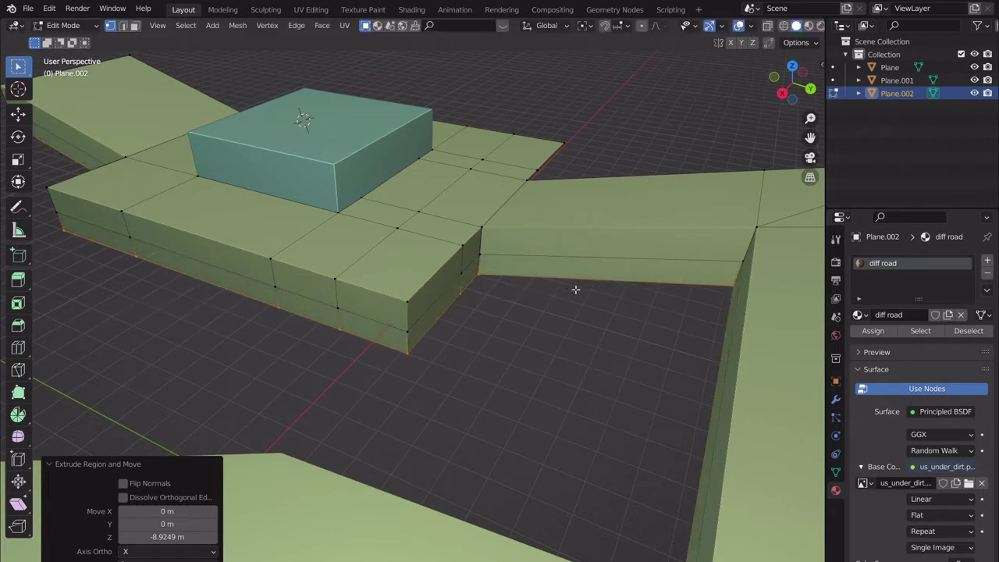
- Offset the wall's lowest edge by 0.17 m with Shrink/Fatten and raise it about 3.14 m along Z
key("alt+s")
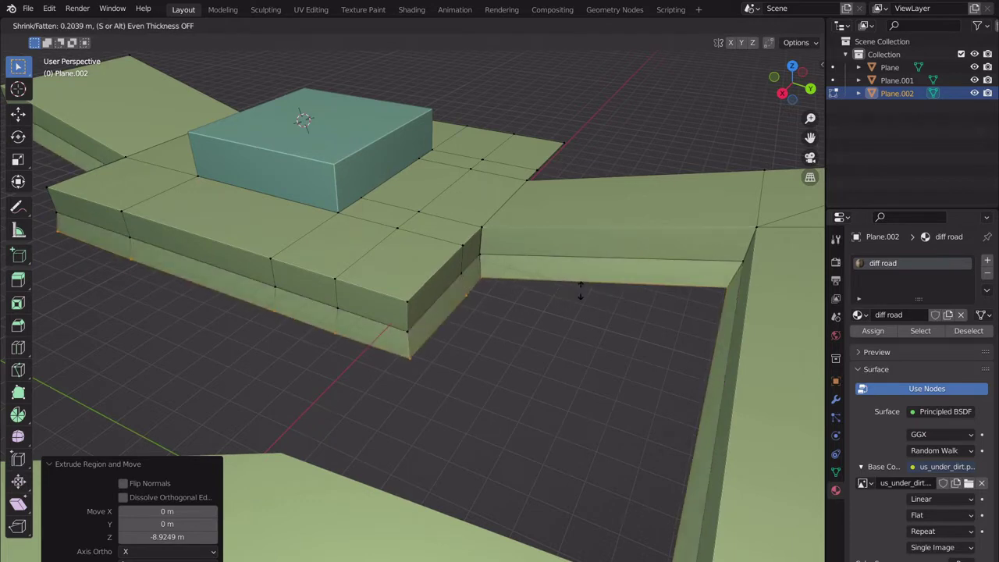
left_click(577, 293)
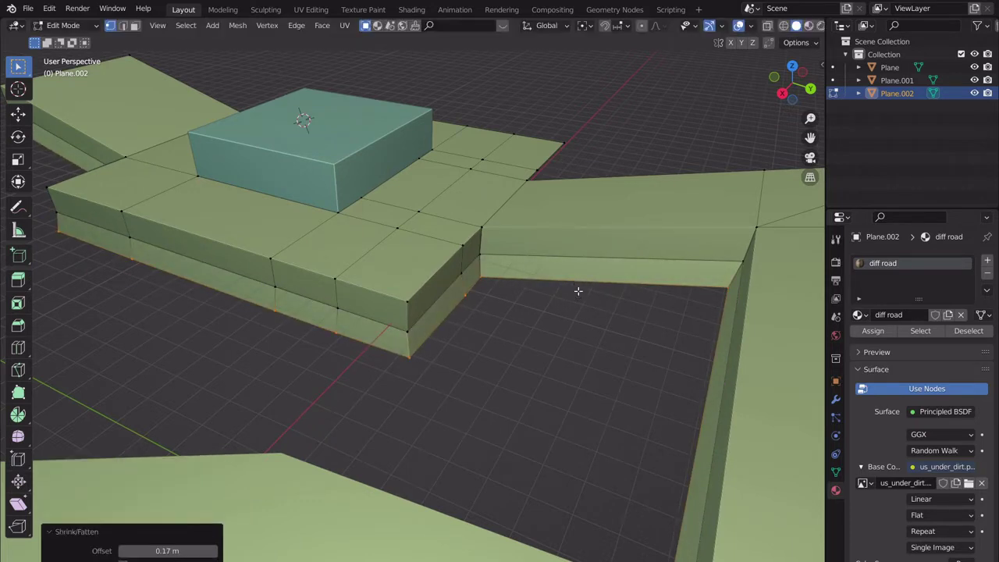
key("z")
left_click(656, 287)
key("g")
key("z")
left_click(564, 251)
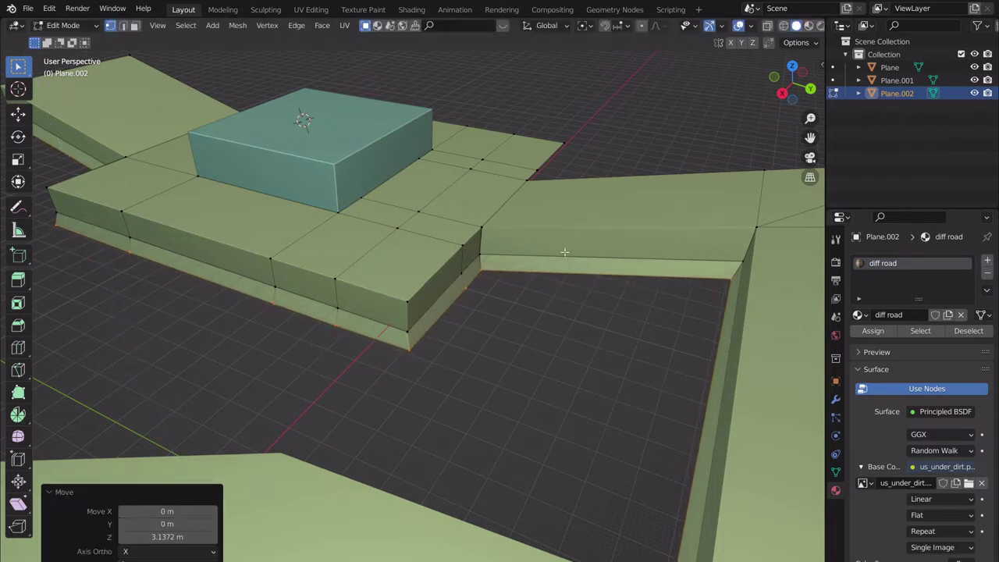
- Extrude the wall's lowest edge about 17.44 m down along Z and offset it by -0.177 m with Shrink/Fatten
key("e")
key("z")
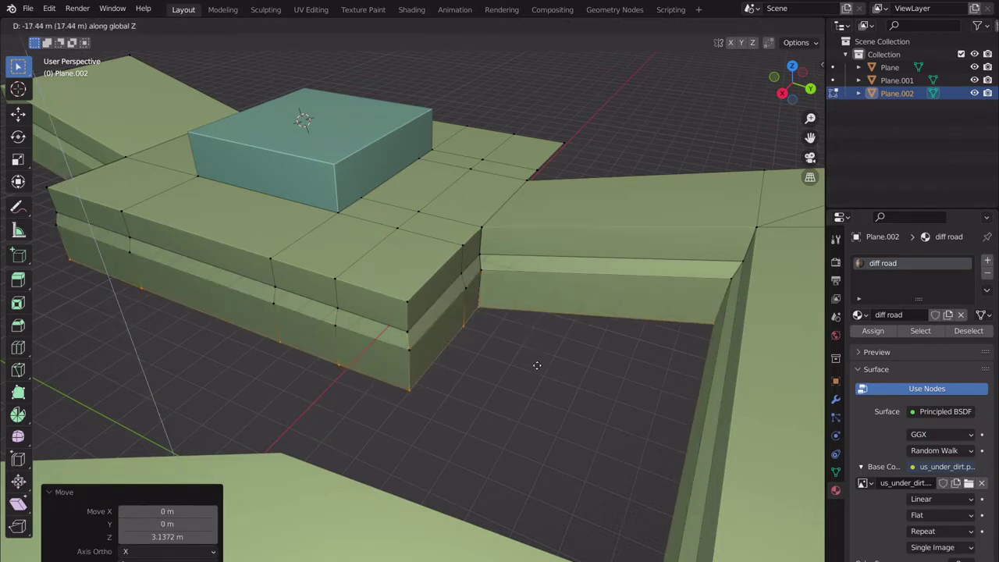
left_click(536, 365)
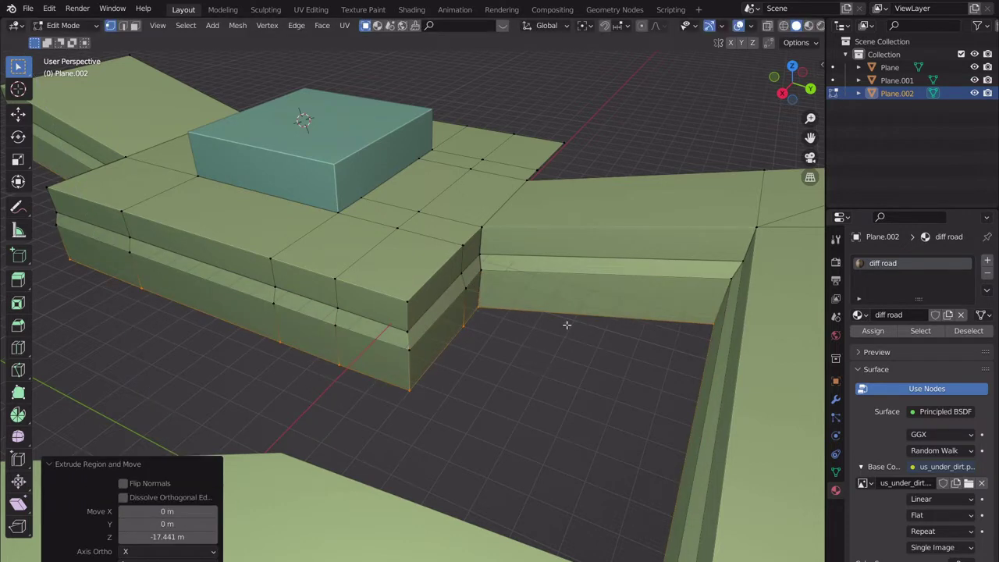
key("alt+s")
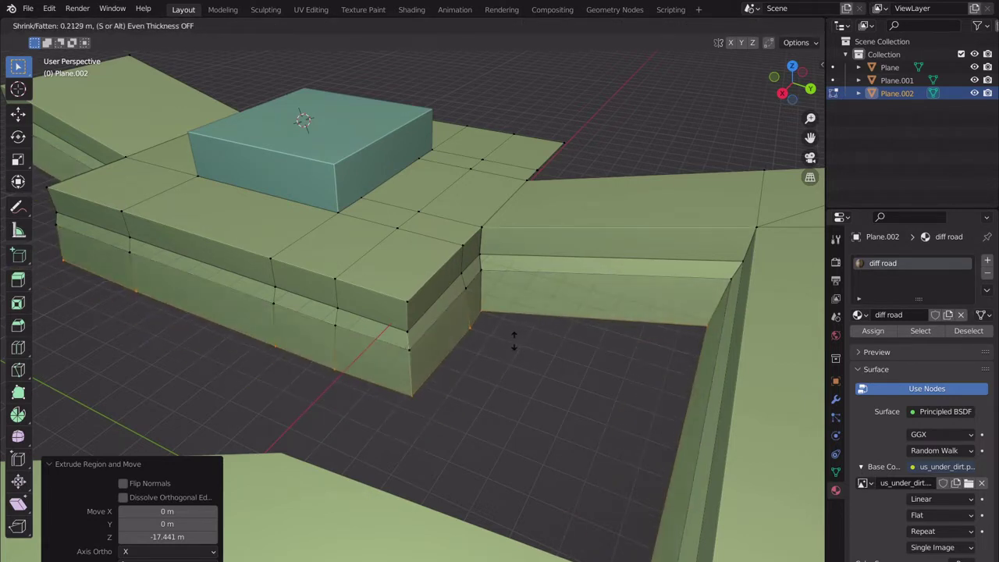
left_click(502, 339)
- Try to extrude the wall's lowest edge using the Normal transform orientation, and undo the attempt
left_click(556, 26)
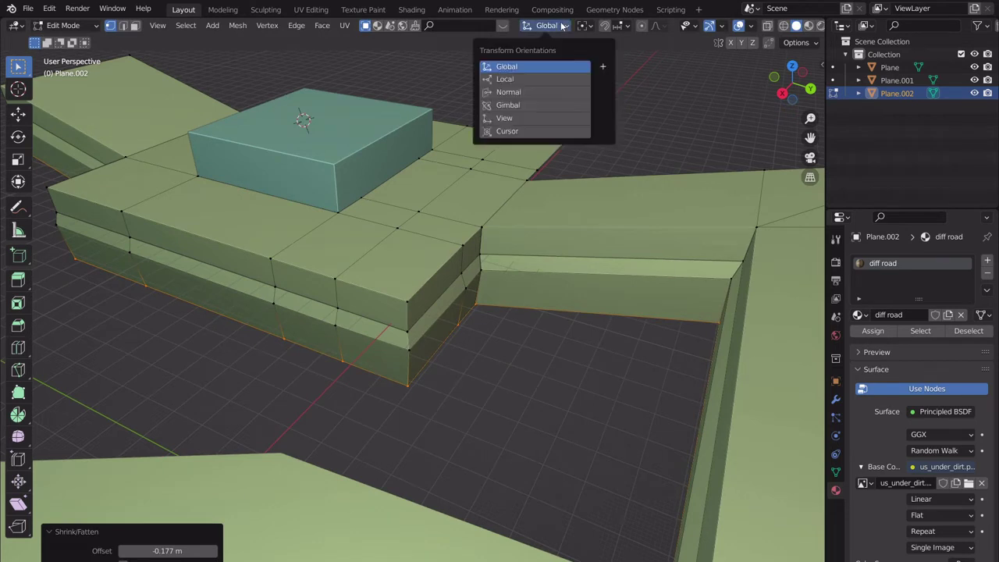
left_click(517, 92)
key("g")
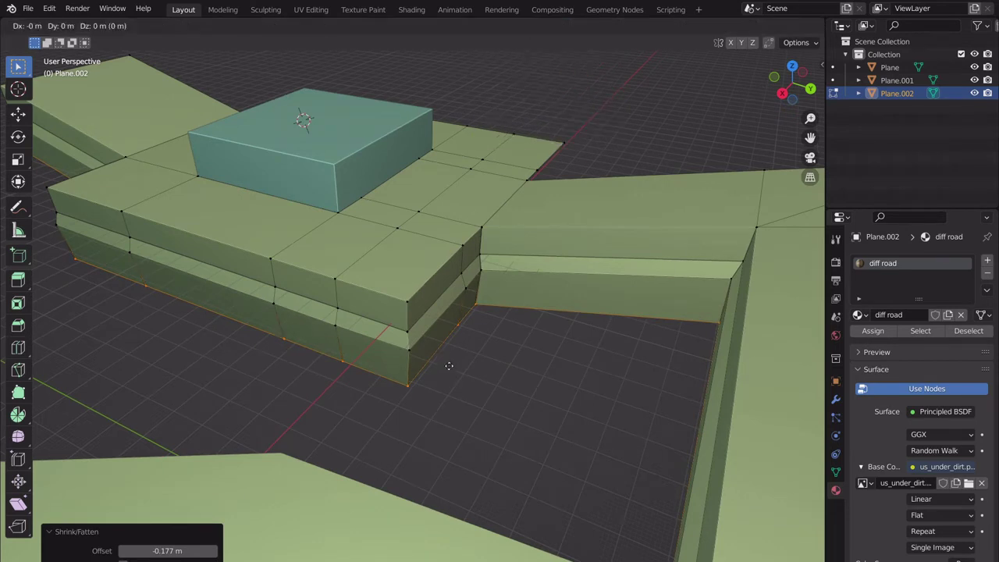
key("z")
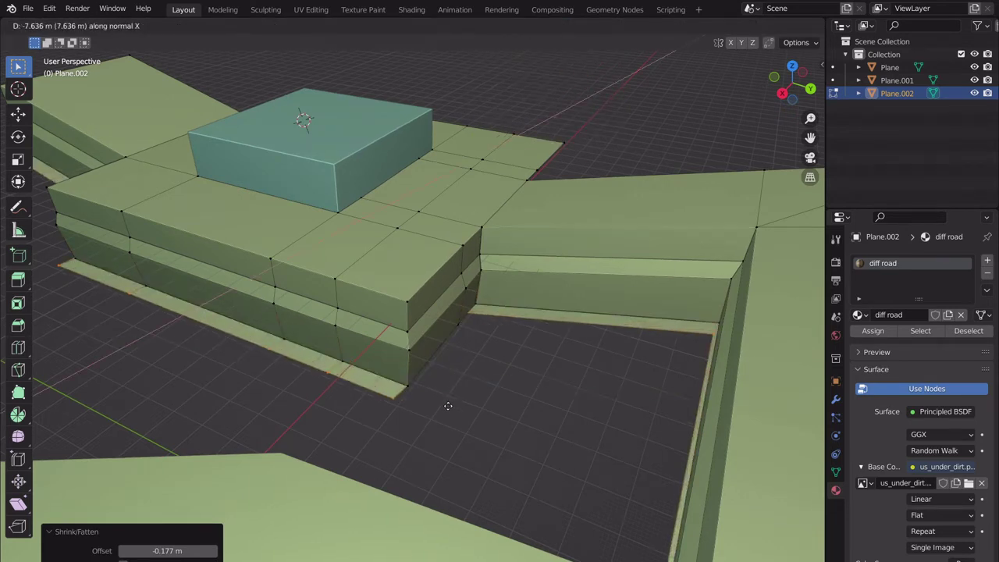
key("y")
key("Escape")
key("ctrl+z")
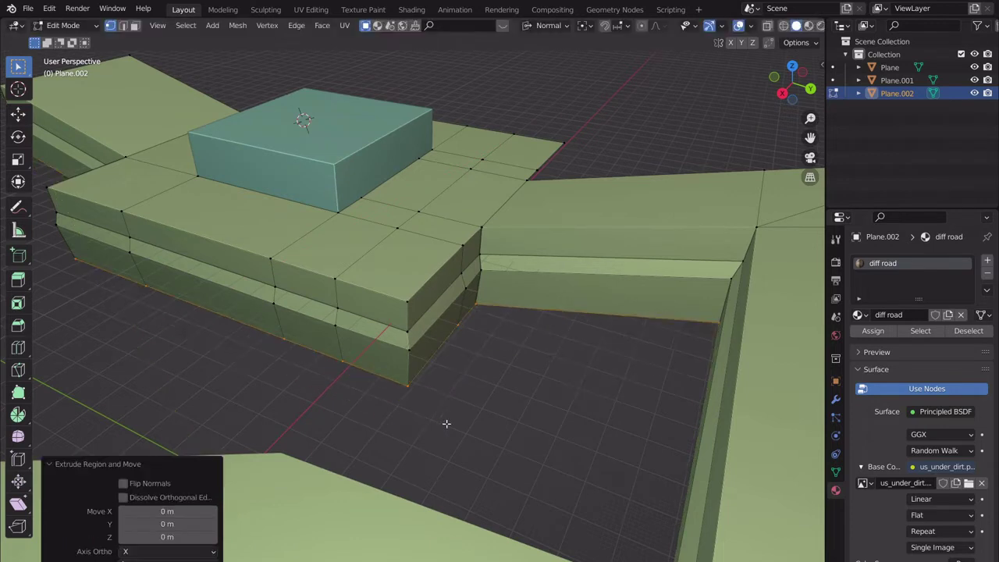
key("ctrl+z")
- Return to the Global orientation and extrude the wall's lowest edge about 28.83 m down along Z
left_click(534, 28)
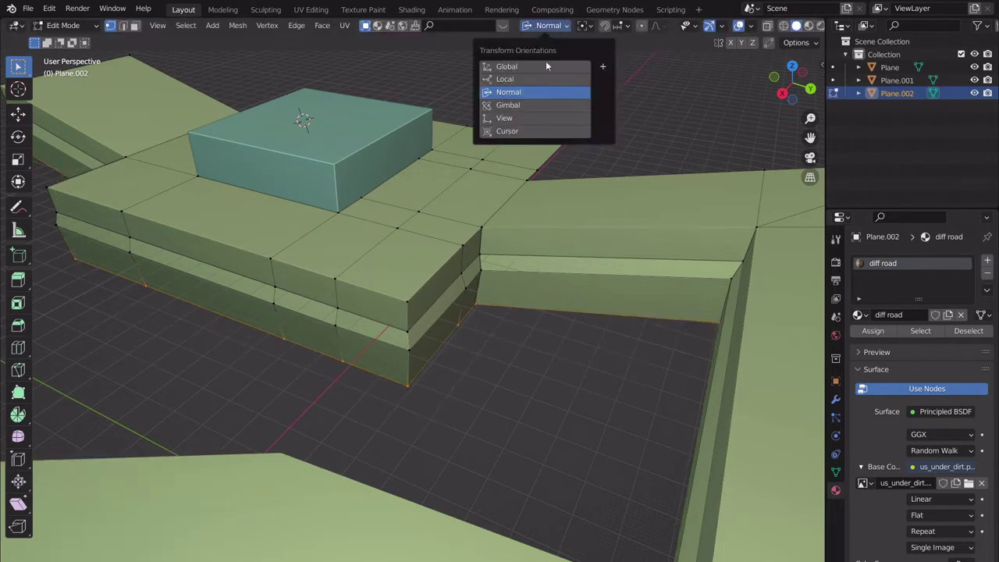
left_click(507, 66)
key("e")
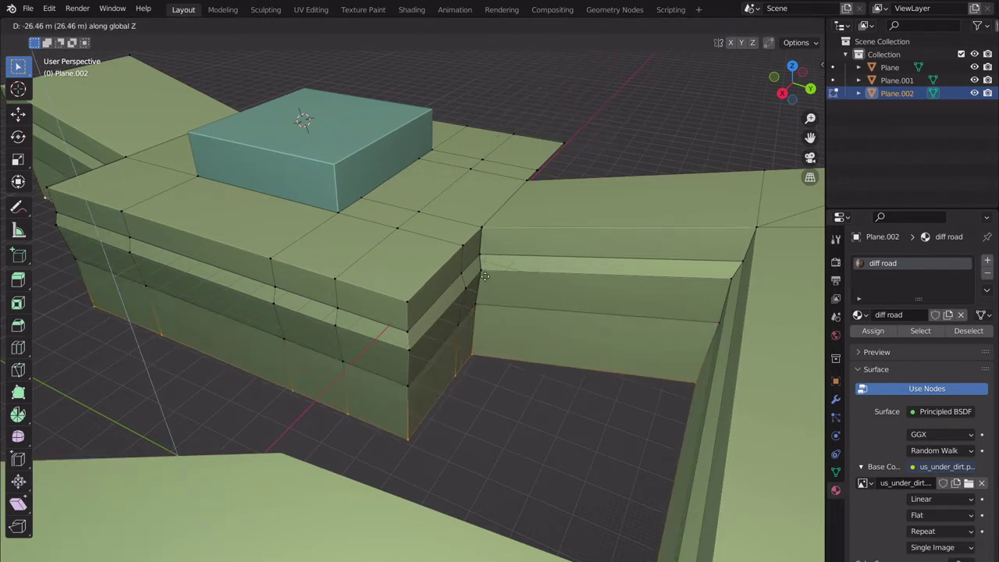
left_click(526, 69)
- Switch to the Local orientation and scale the new lowest edge slightly along local Y
left_click(549, 27)
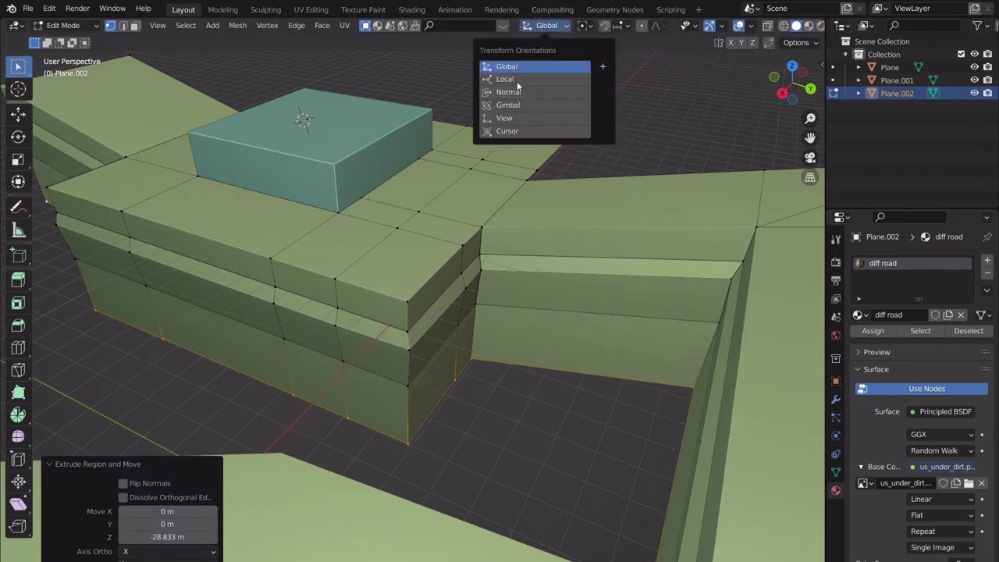
left_click(508, 78)
key("s")
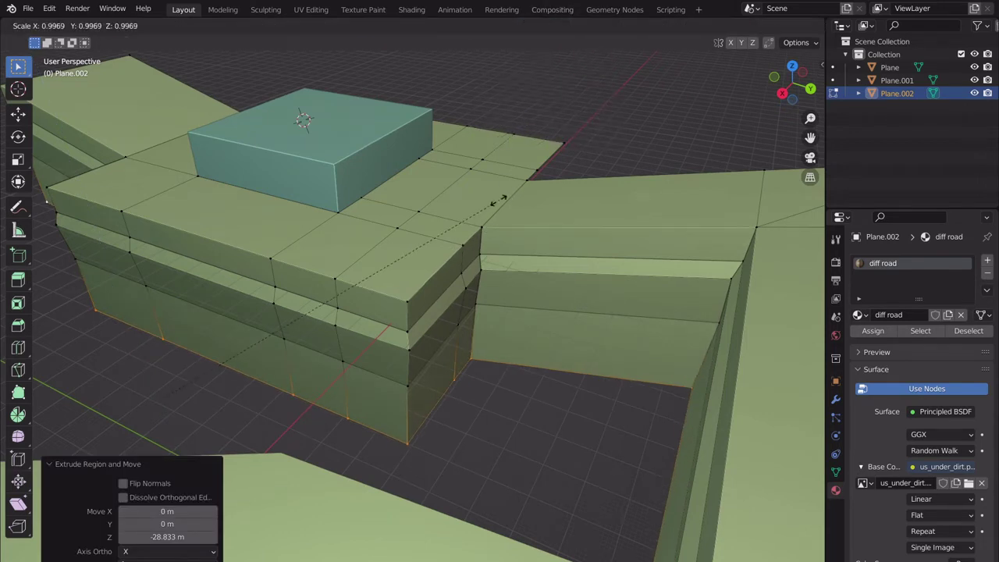
key("x")
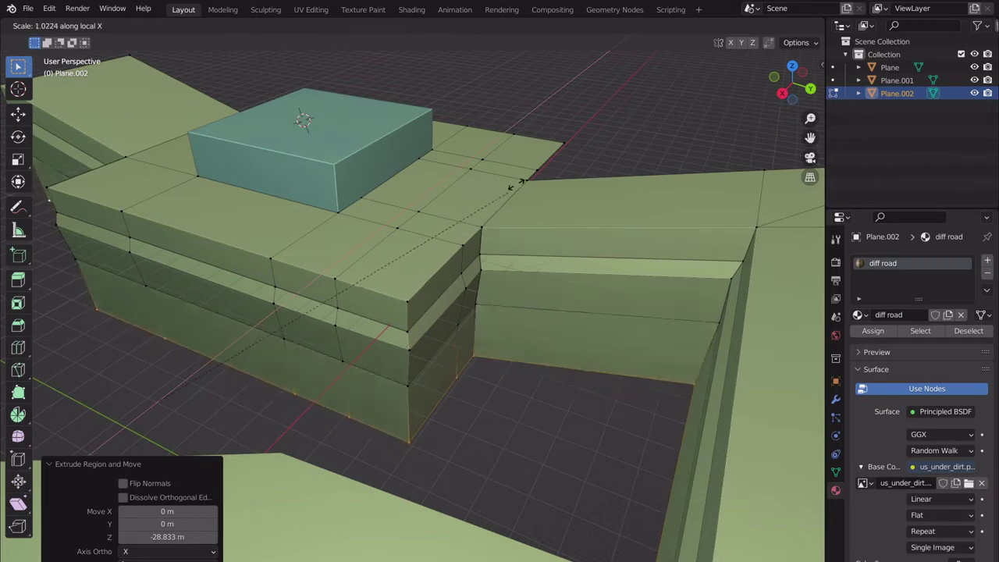
key("y")
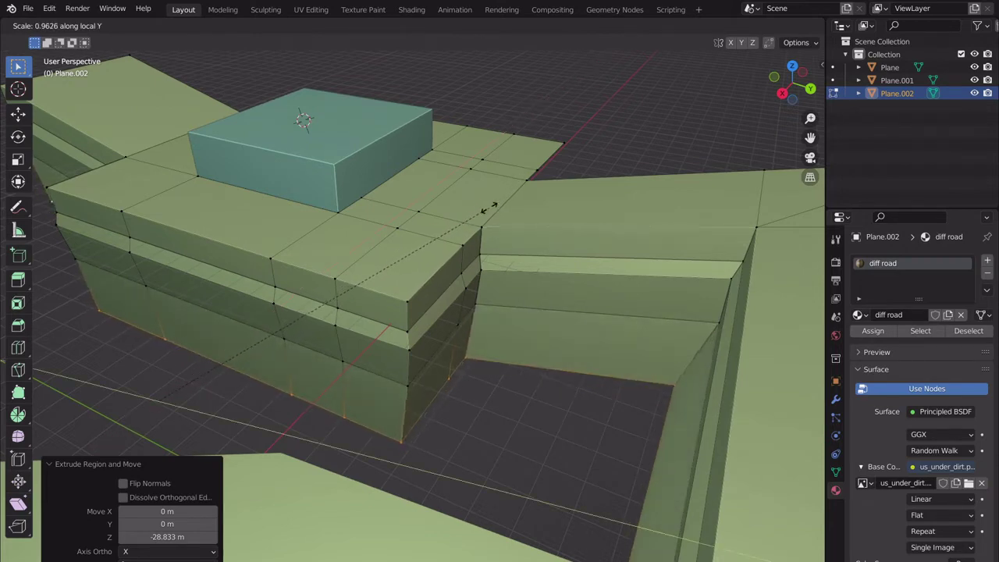
left_click(511, 209)
key("Tab")
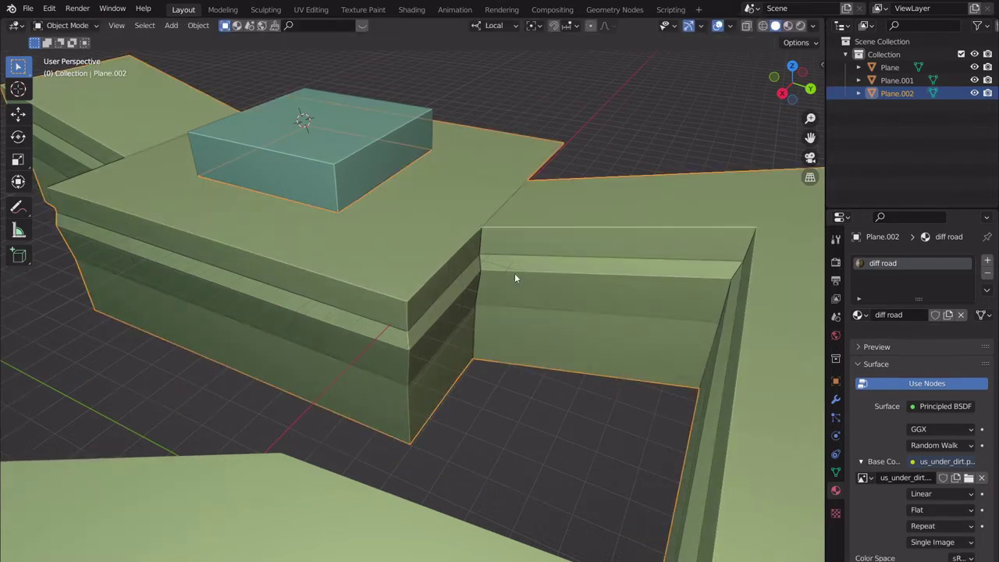
scroll(512, 266, "down", 2)
middle_click_drag(511, 260, 445, 397)
- Turn on proportional editing and try moving a corner vertex of the platform wall freely and along X
key("Tab")
key("g")
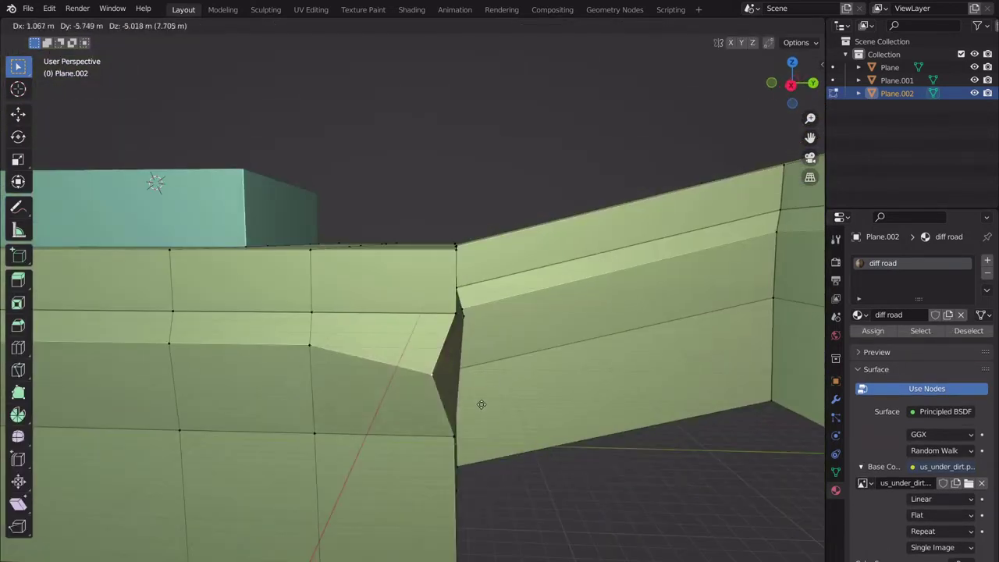
left_click(483, 401)
key("o")
middle_click_drag(504, 353, 486, 343)
key("g")
key("x")
right_click(480, 352)
- Shrink the proportional size to about 11.92 m and shift the platform wall's corner vertex along local Y and about -4.91 m along local X
key("g")
key("y")
key("y")
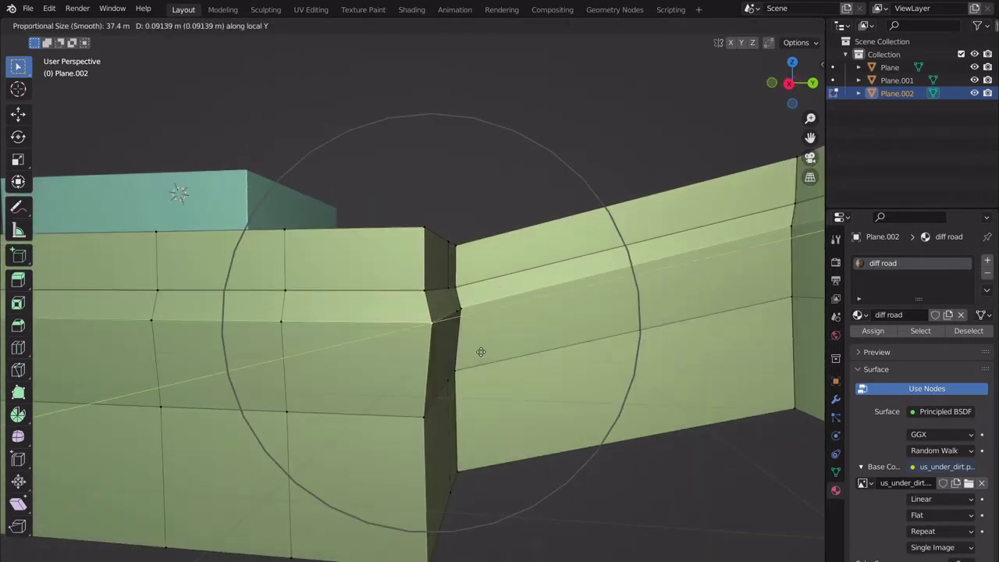
scroll(482, 353, "up", 3)
scroll(478, 358, "up", 4)
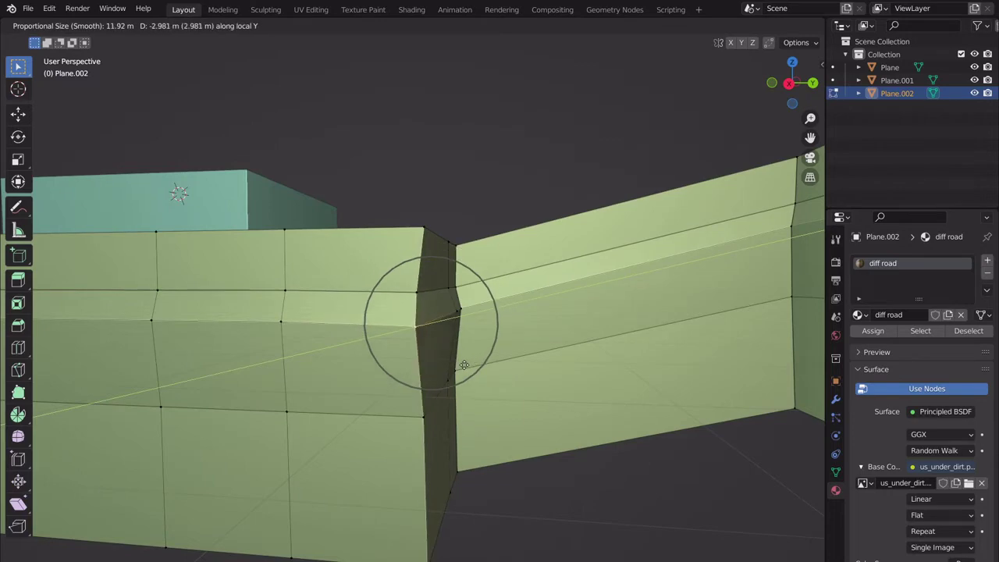
left_click(456, 367)
middle_click_drag(455, 366, 499, 379)
key("g")
key("x")
key("x")
left_click(514, 374)
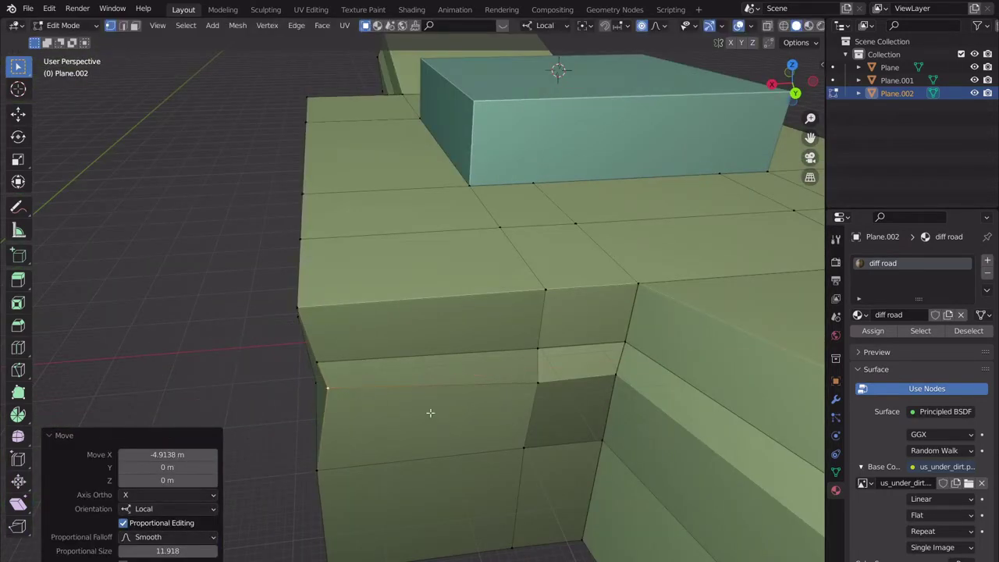
- Move the next vertex down the same wall corner slightly along local X and about -1.81 m along Y
middle_click_drag(428, 413, 450, 434)
key("g")
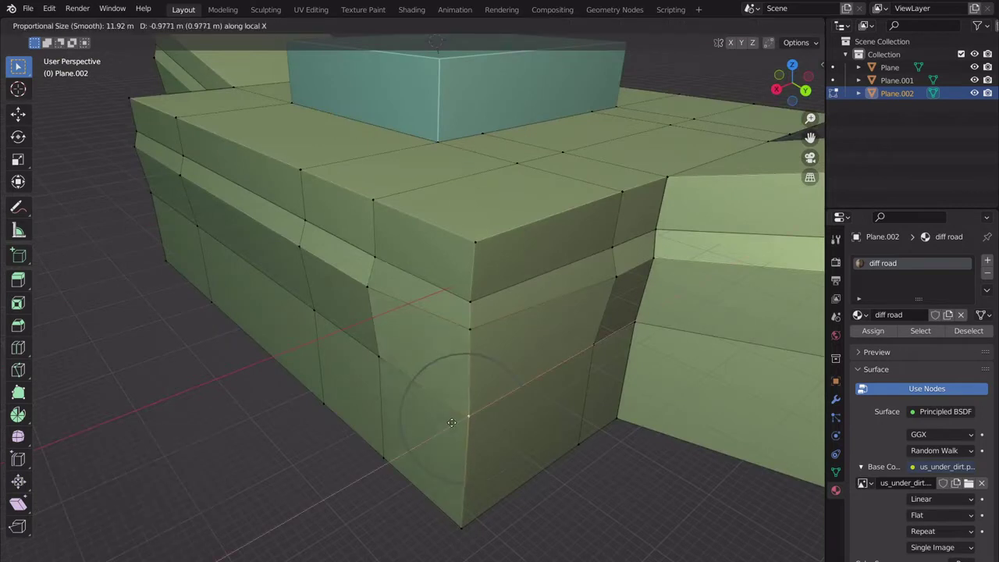
left_click(458, 415)
key("g")
key("y")
left_click(453, 417)
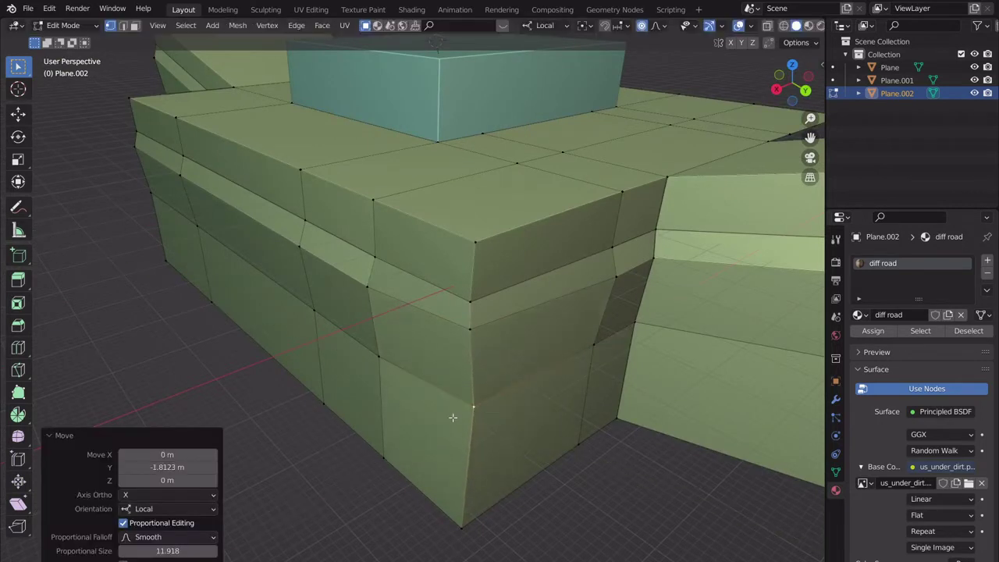
- Move the wall's bottom corner vertex about 4.2 m along local X and about 3.66 m along local Y
key("g")
key("x")
key("x")
left_click(458, 540)
key("g")
key("y")
key("y")
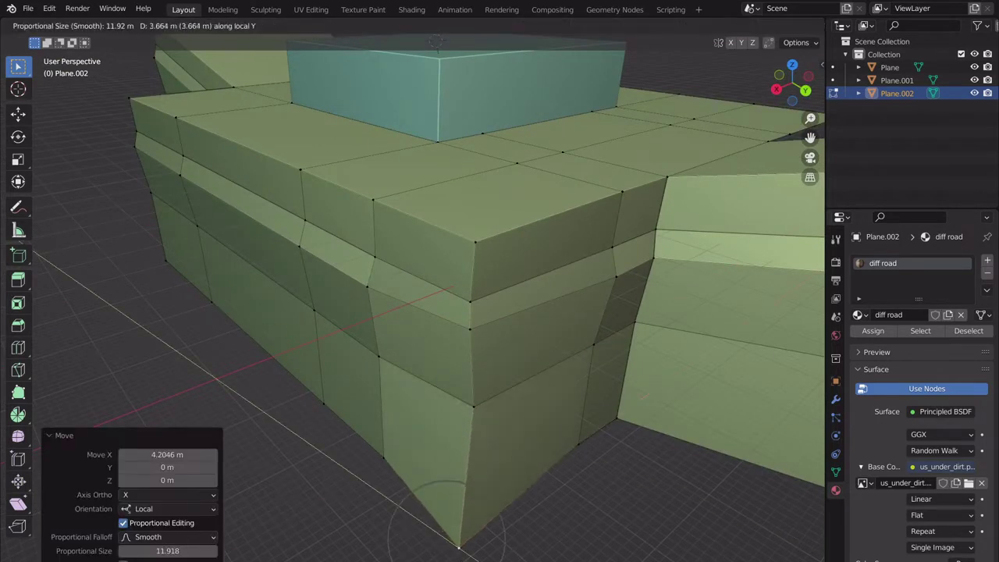
left_click(378, 479)
- Pull a vertex midway along the wall's bottom edge about 19.89 m outward along local X with proportional size 45.26 m
key("g")
key("x")
key("x")
scroll(300, 433, "down", 6)
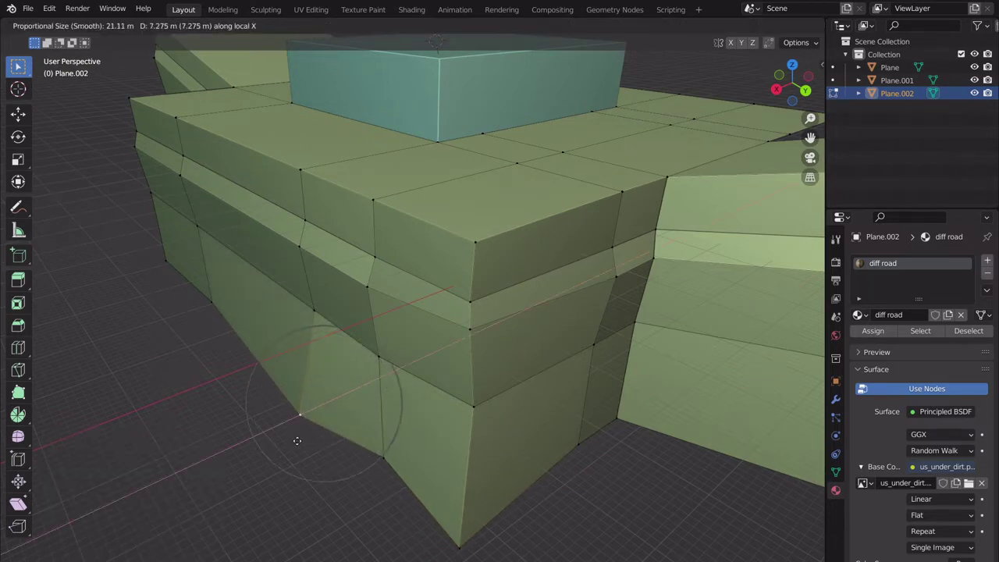
scroll(297, 440, "down", 8)
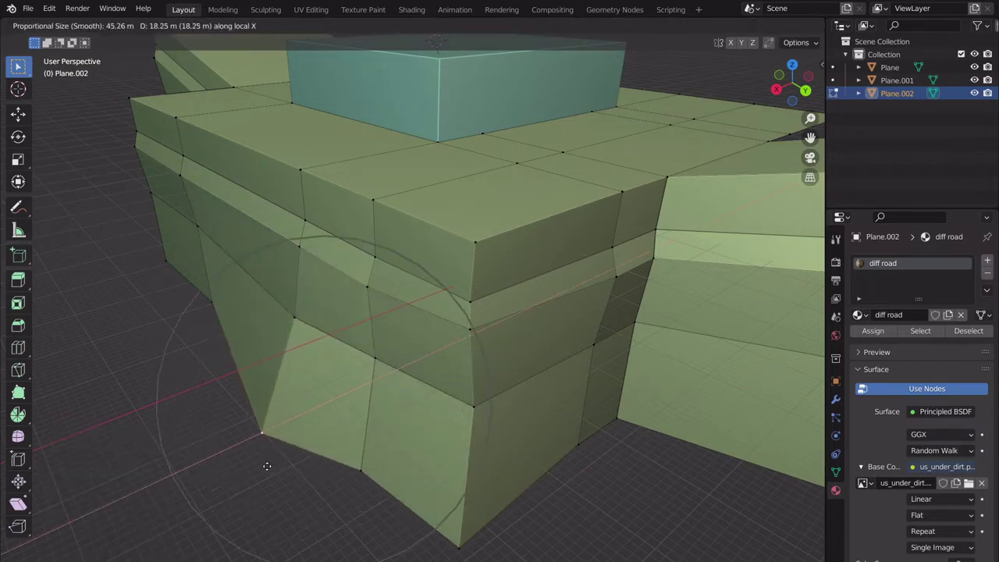
left_click(265, 467)
middle_click_drag(265, 467, 239, 311)
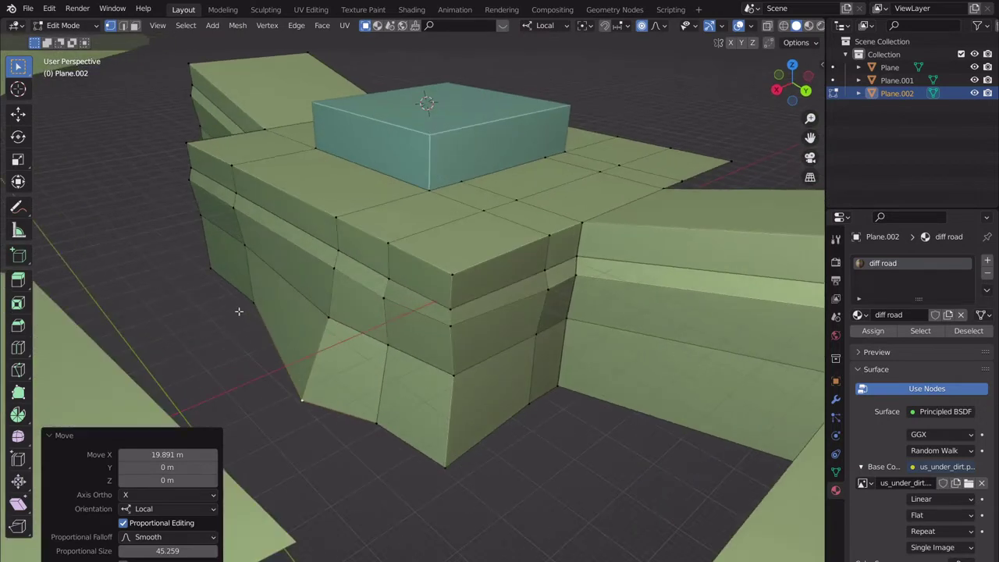
- Move the bottom-edge vertex nearer the far corner about -44.31 m along local Y and 8.36 m along local X
key("g")
key("y")
key("y")
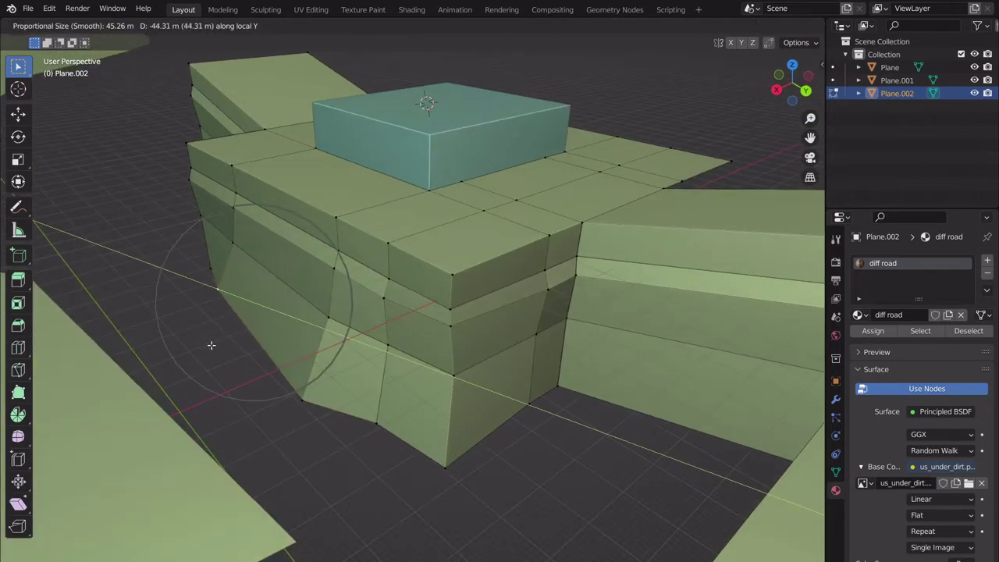
left_click(211, 344)
key("g")
key("x")
key("x")
left_click(208, 377)
- Slide that bottom-edge vertex along its edge with a Vertex Slide factor of 0.275
middle_click_drag(218, 378, 408, 285)
key("g")
key("g")
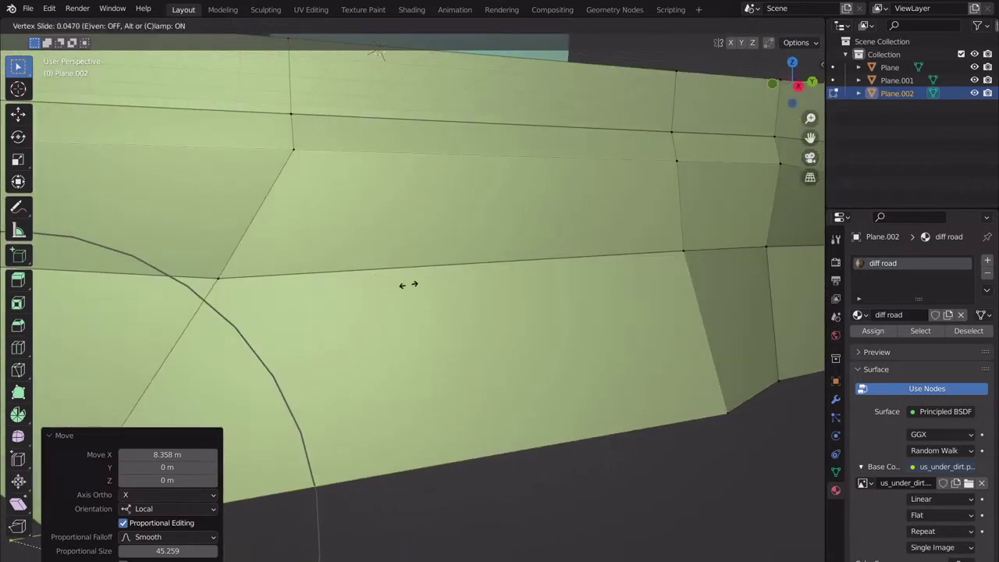
key("Escape")
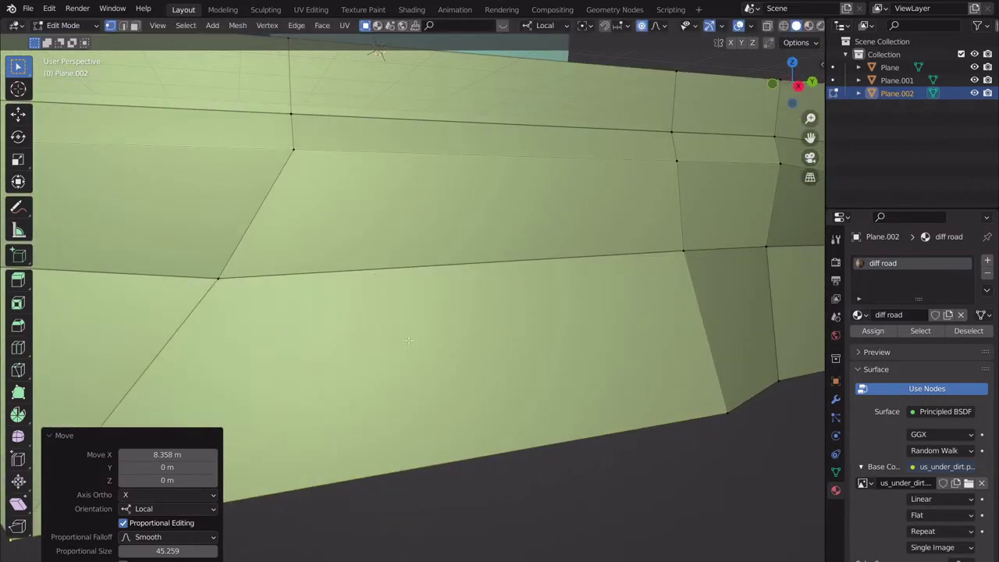
scroll(408, 341, "down", 5)
key("shift+v")
left_click(410, 350)
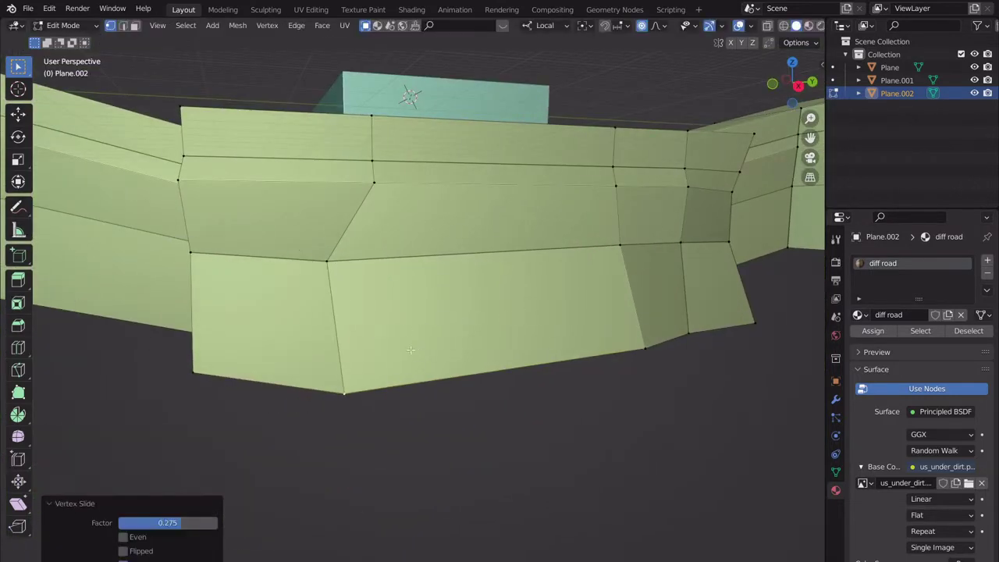
- Move the platform wall's far bottom corner vertex about -9.24 m along local X and -5.94 m along local Y
middle_click_drag(411, 349, 392, 397)
scroll(478, 373, "up", 5)
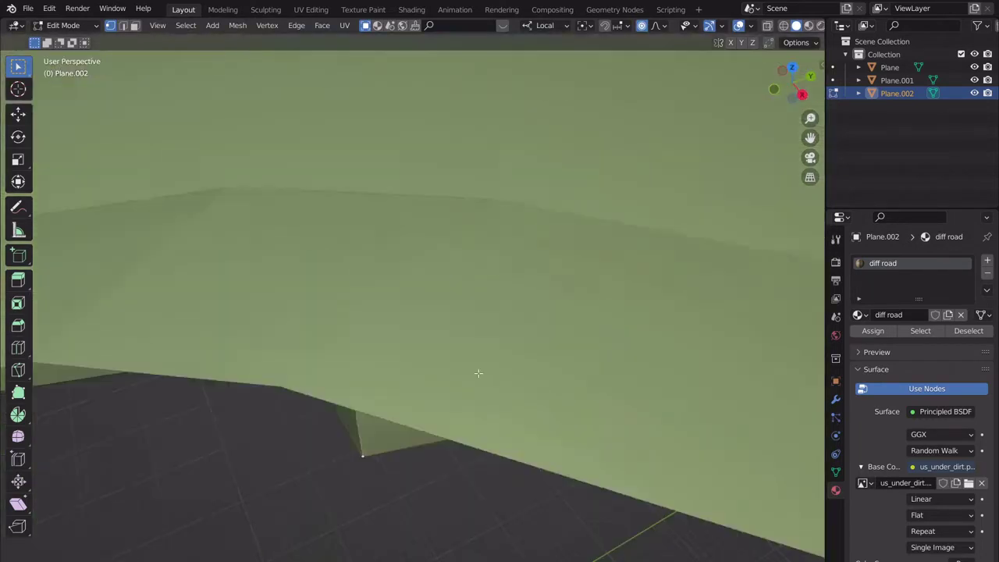
scroll(478, 373, "down", 5)
key("g")
key("x")
key("x")
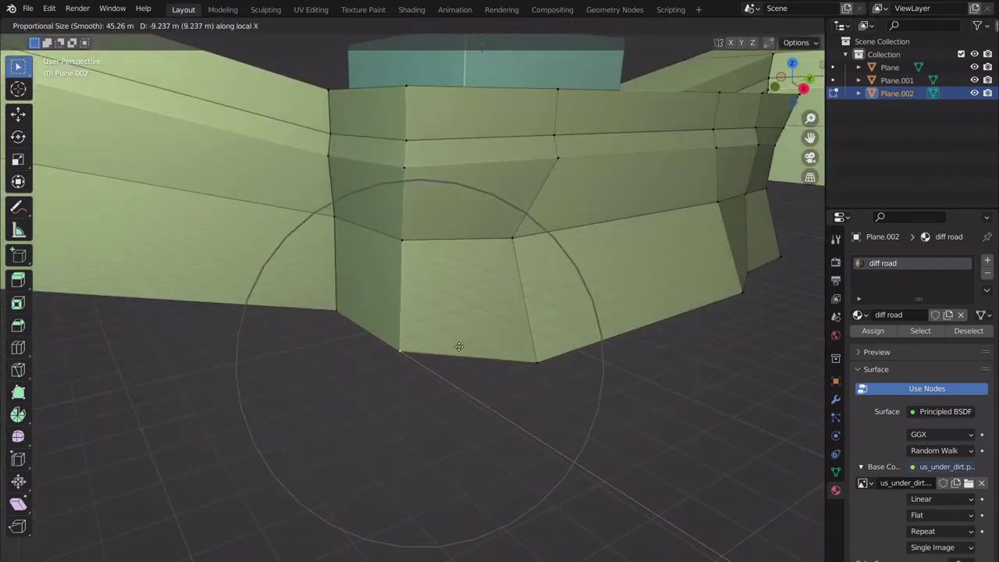
left_click(459, 346)
key("g")
key("y")
key("y")
left_click(439, 361)
- Try to move and slide the bottom-edge vertex beside the far corner
middle_click_drag(388, 347, 503, 363)
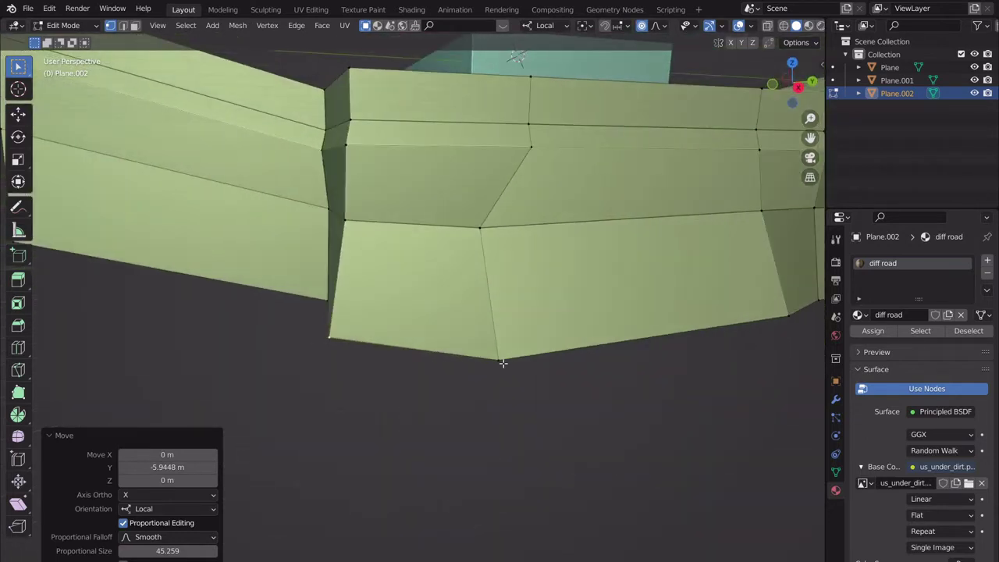
key("g")
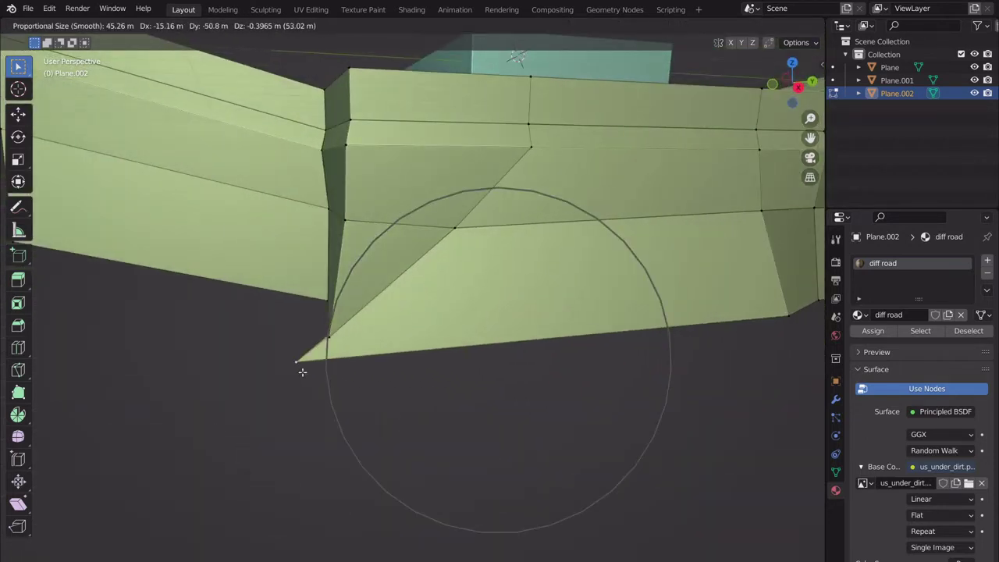
key("Escape")
key("g")
key("g")
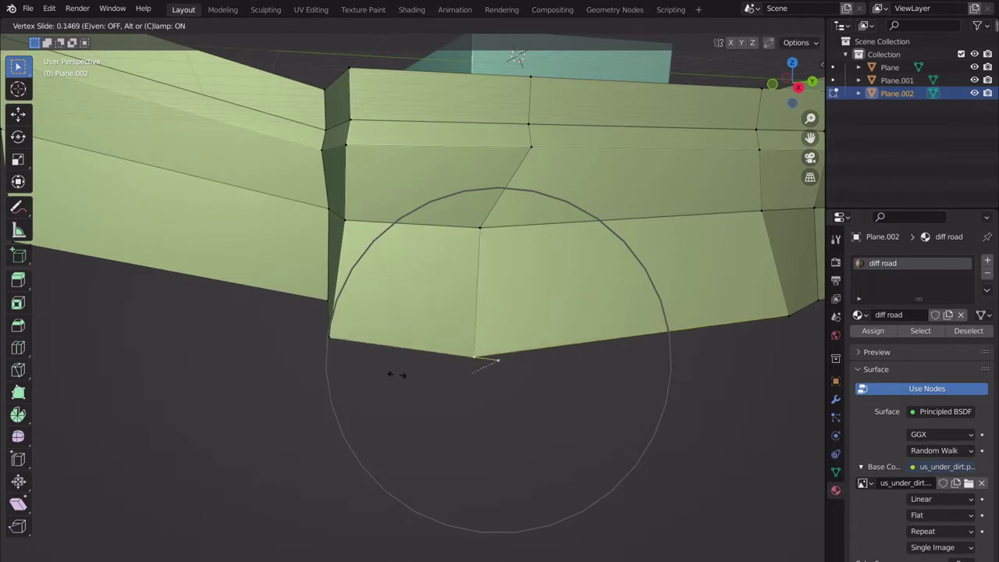
left_click(404, 390)
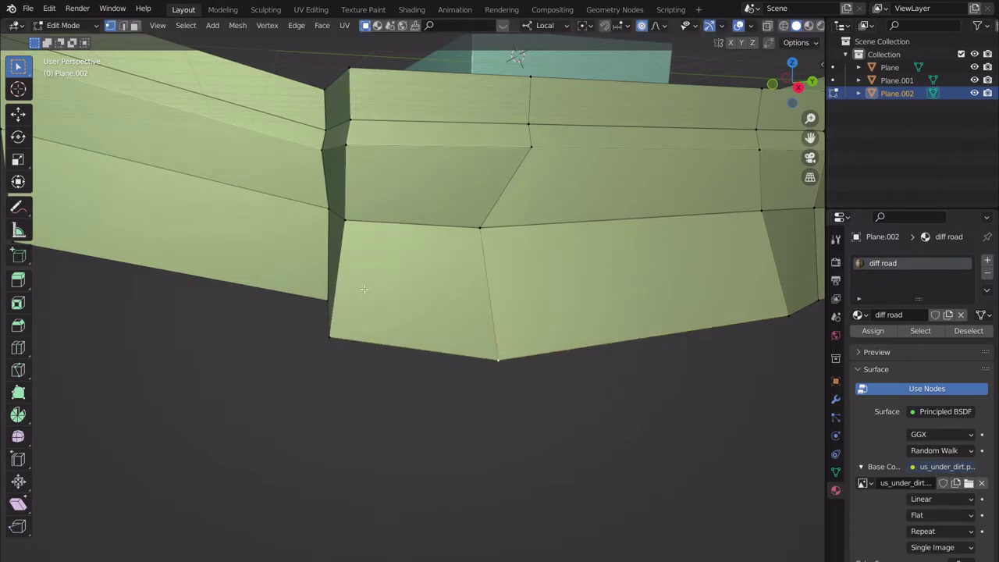
- From the top view, move the bottom vertex where platform and road walls meet about 7.62 m in X and 9.53 m in Y
middle_click_drag(364, 289, 479, 382)
left_click(482, 435)
key("g")
key("z")
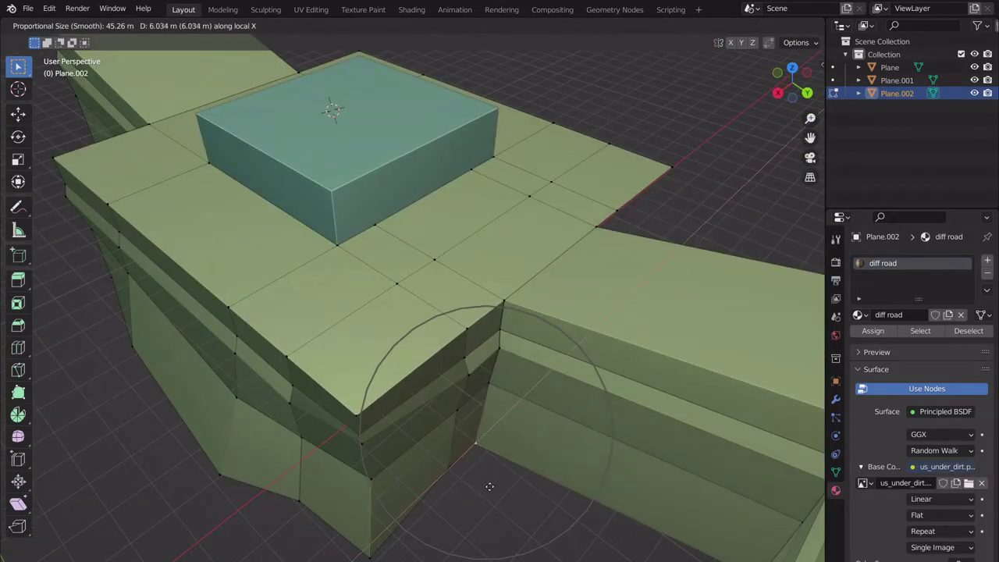
right_click(490, 486)
left_click(792, 70)
middle_click_drag(484, 343, 344, 442, "shift")
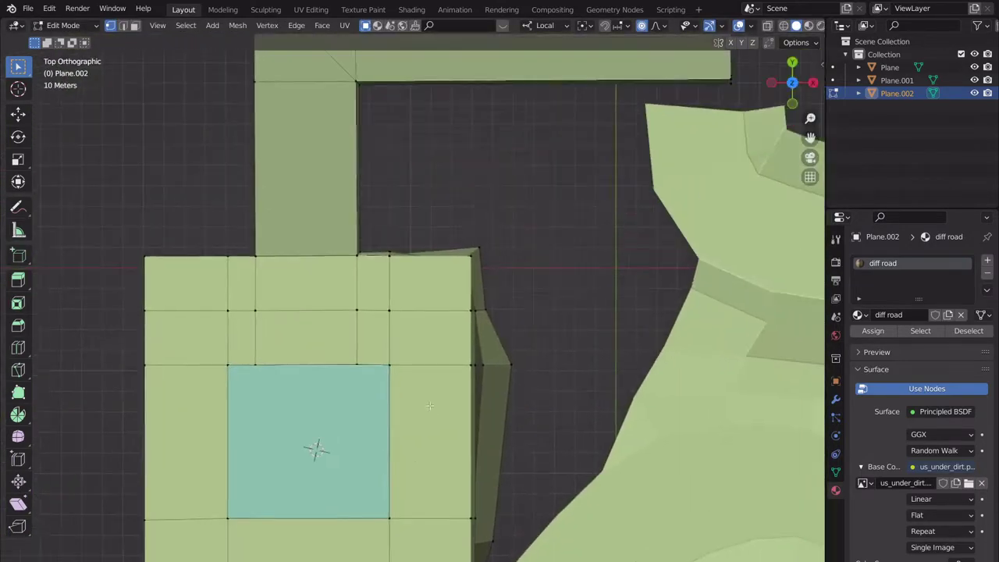
scroll(367, 203, "up", 3)
middle_click_drag(368, 203, 495, 275, "shift")
key("g")
scroll(397, 304, "up", 3)
left_click(411, 309)
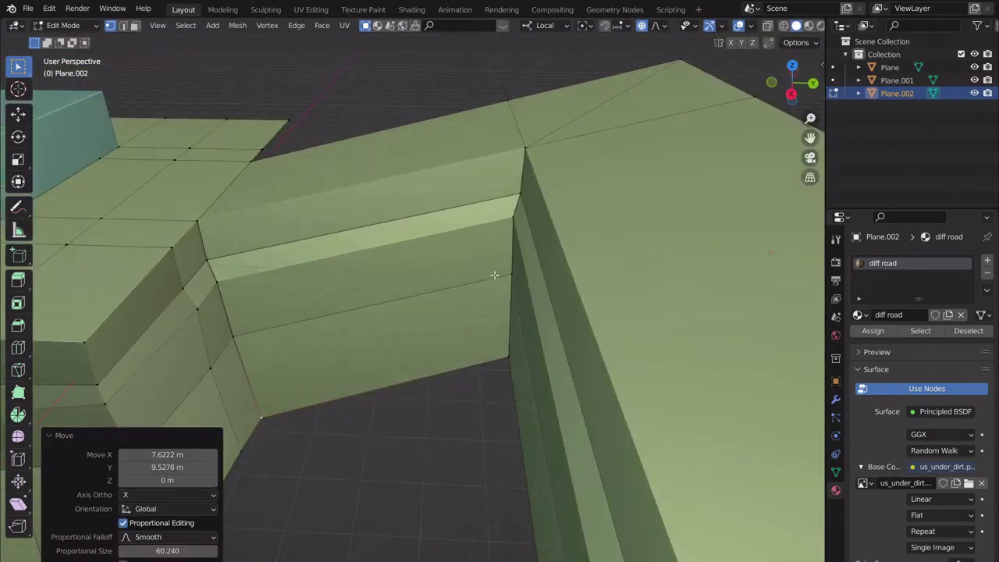
- Move the lower vertex at the road's inner corner about -6.54 m along local X and 4.26 m along local Y, with proportional size 28.1 m
key("g")
key("x")
key("x")
scroll(507, 265, "down", 6)
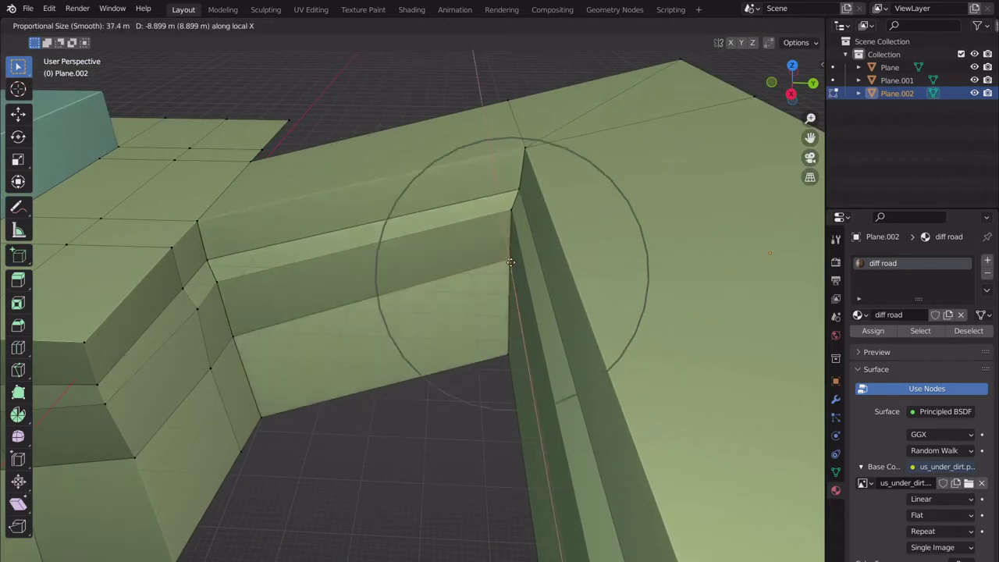
scroll(515, 256, "down", 3)
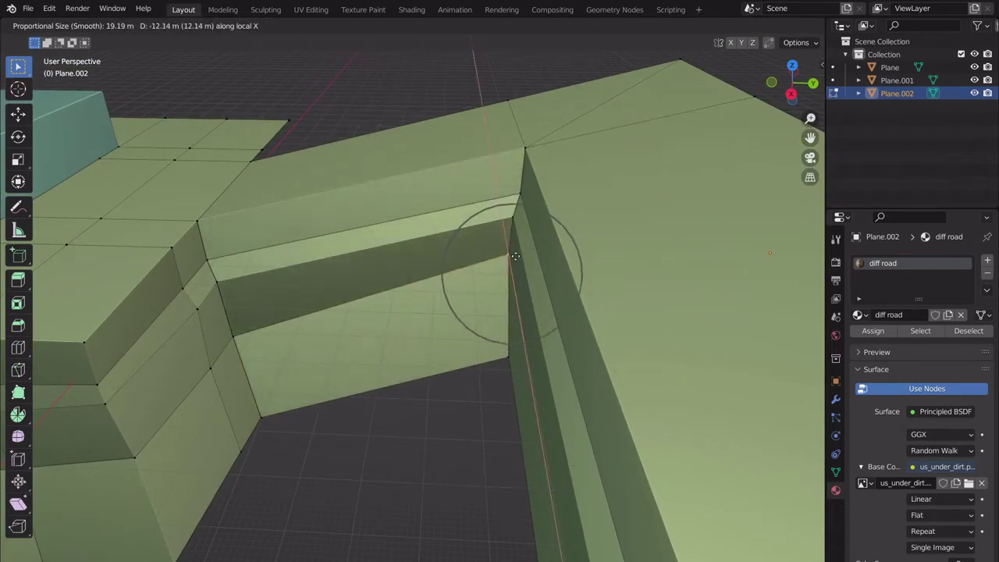
scroll(517, 251, "up", 1)
left_click(520, 263)
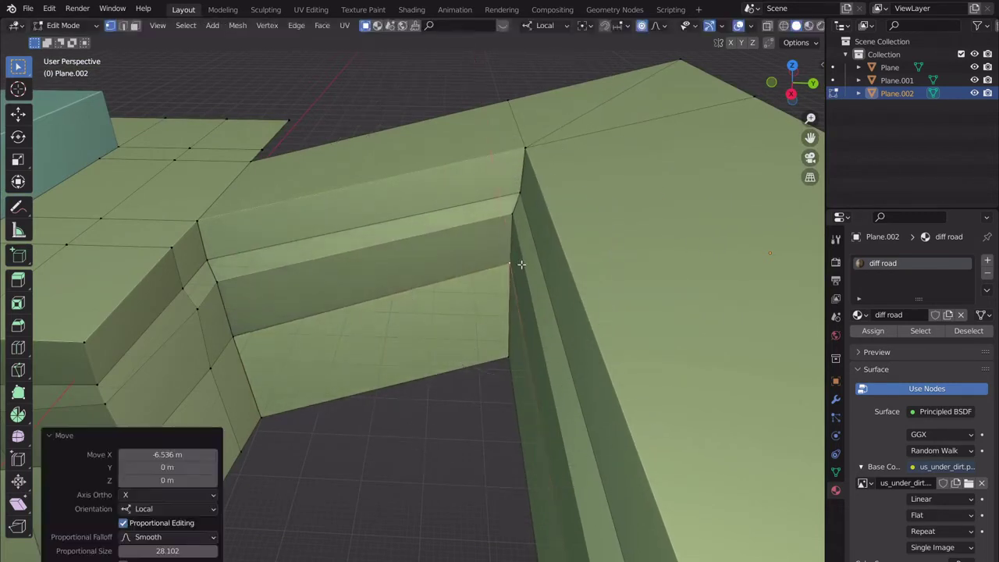
key("g")
key("y")
key("y")
left_click(541, 266)
- Leave Edit Mode and examine the reshaped walls around the platform and road
scroll(535, 269, "down", 3)
middle_click_drag(532, 269, 507, 253)
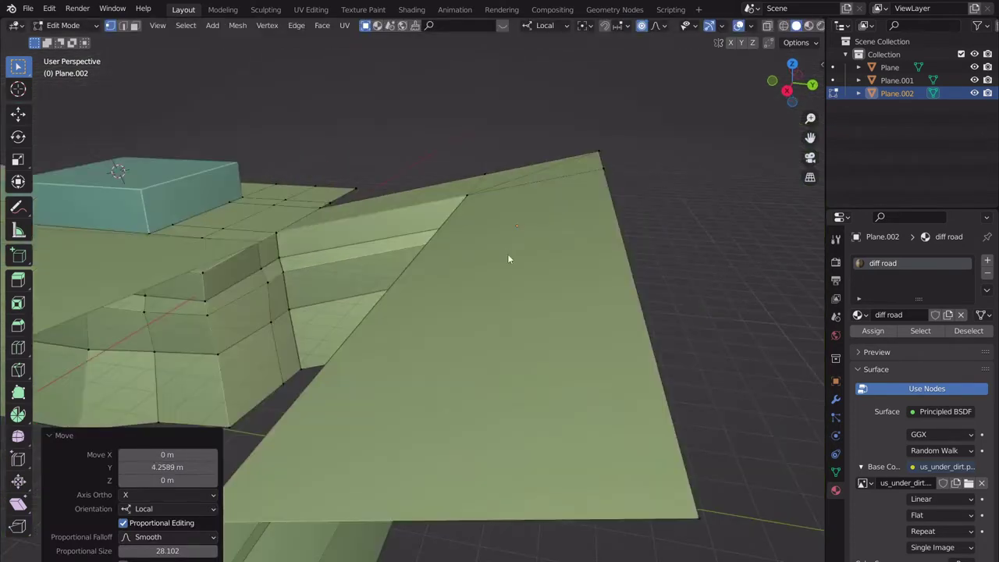
key("Tab")
middle_click_drag(461, 291, 586, 344)
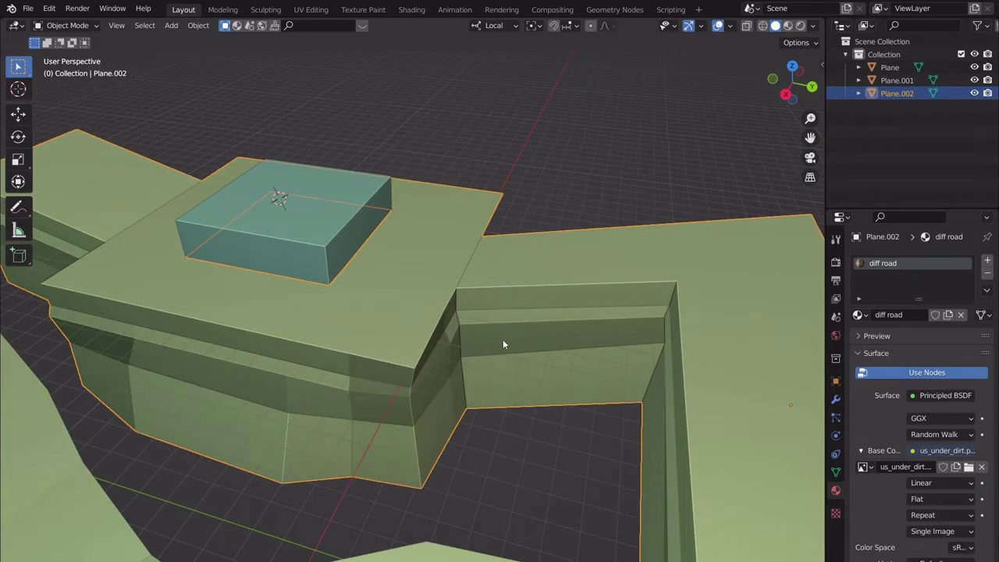
middle_click_drag(424, 348, 402, 356)
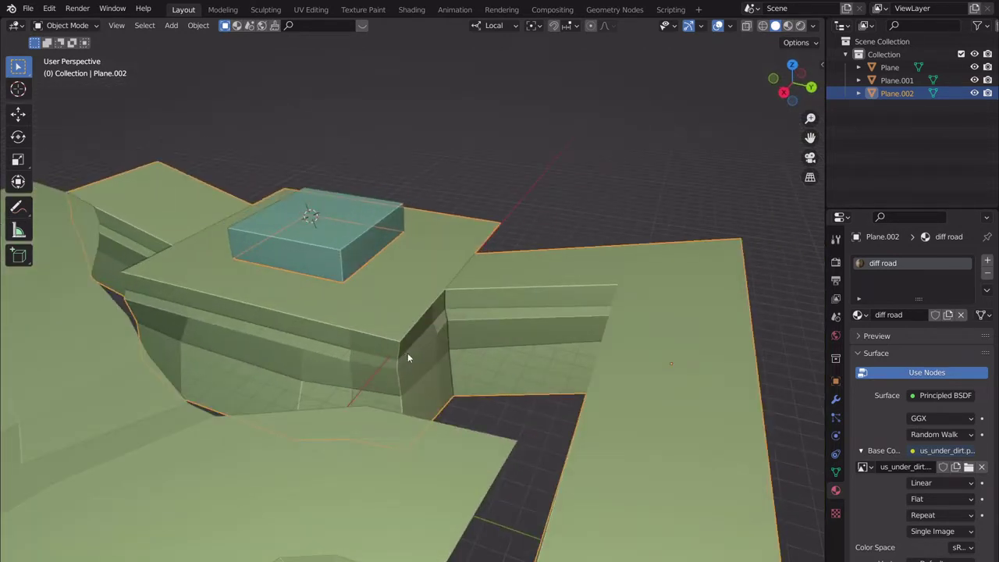
- In edit mode, select the L-shaped road's outer side edges and extrude them about 84 m straight down
scroll(407, 353, "down", 4)
middle_click_drag(493, 382, 456, 394)
key("Tab")
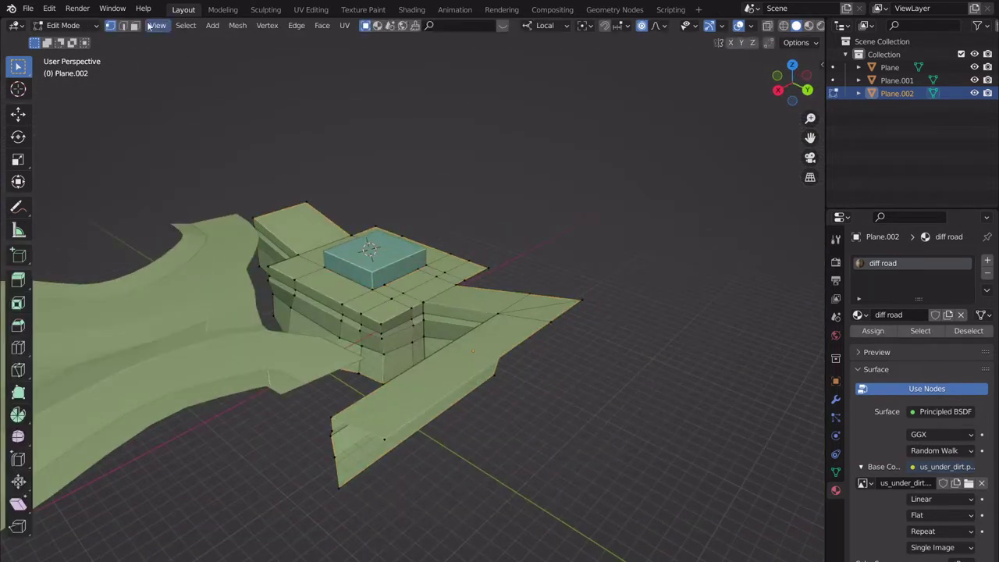
left_click(474, 377)
middle_click_drag(521, 367, 443, 399)
left_click(460, 396, "shift")
left_click(483, 381, "shift")
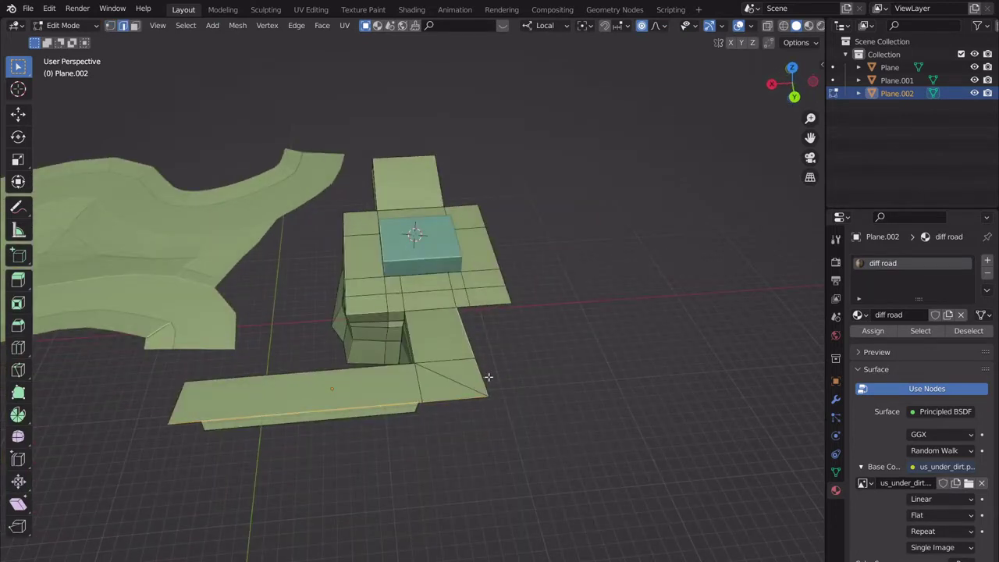
key("e")
left_click(493, 460)
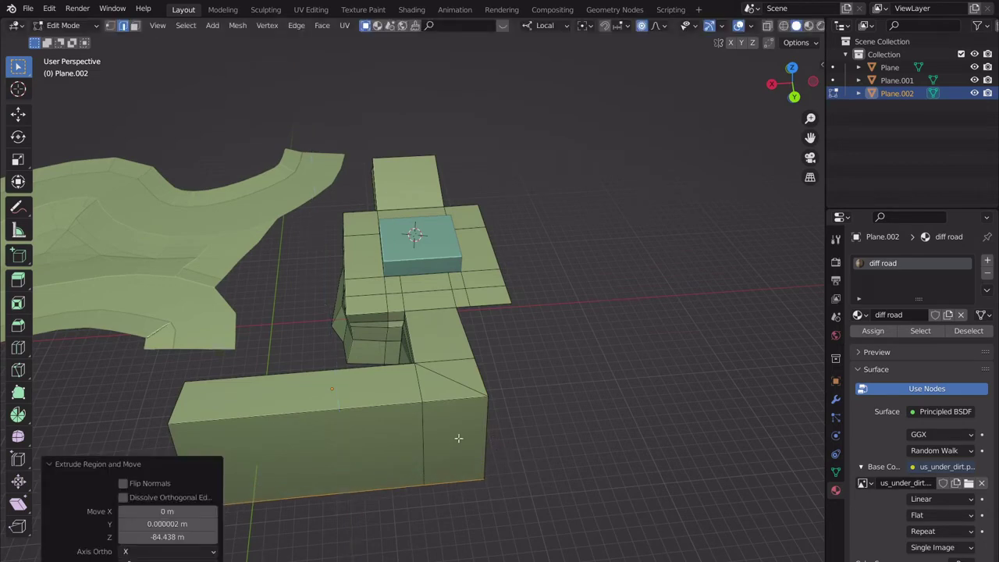
- Add three evenly spaced horizontal loop cuts along the extruded outer wall
middle_click_drag(493, 460, 482, 394)
key("ctrl+r")
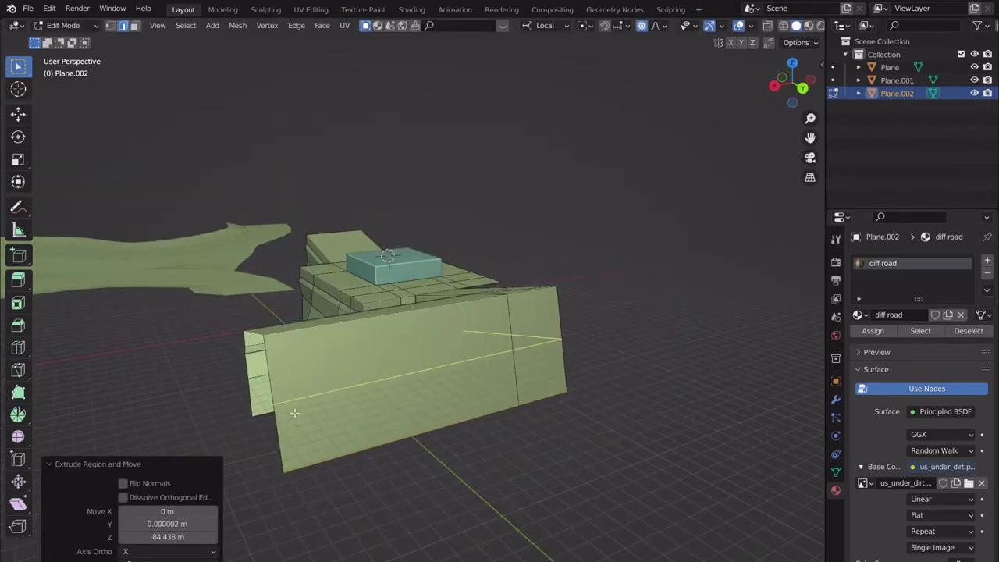
scroll(287, 396, "up", 4)
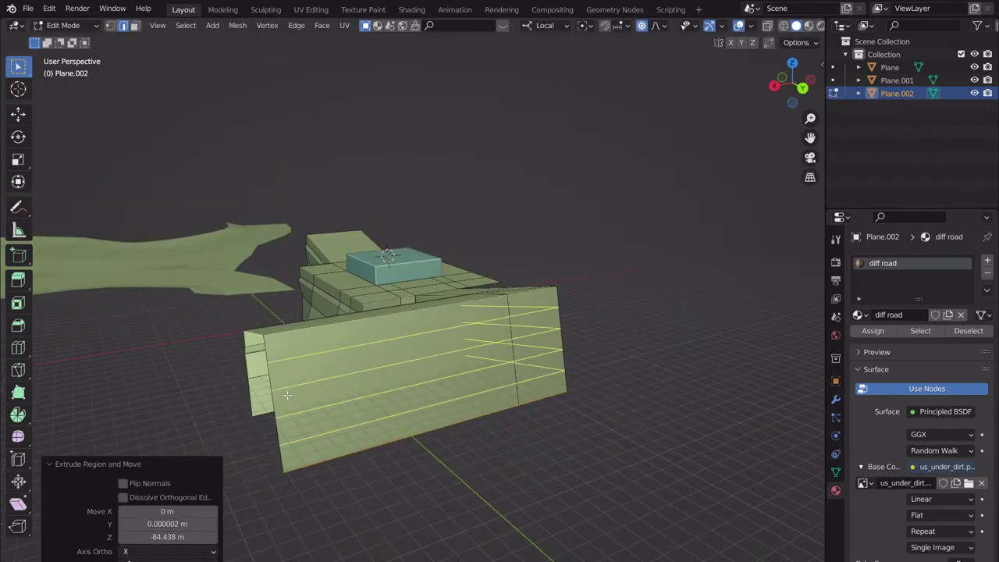
scroll(287, 396, "down", 2)
left_click(287, 395)
right_click(287, 395)
scroll(287, 396, "up", 1)
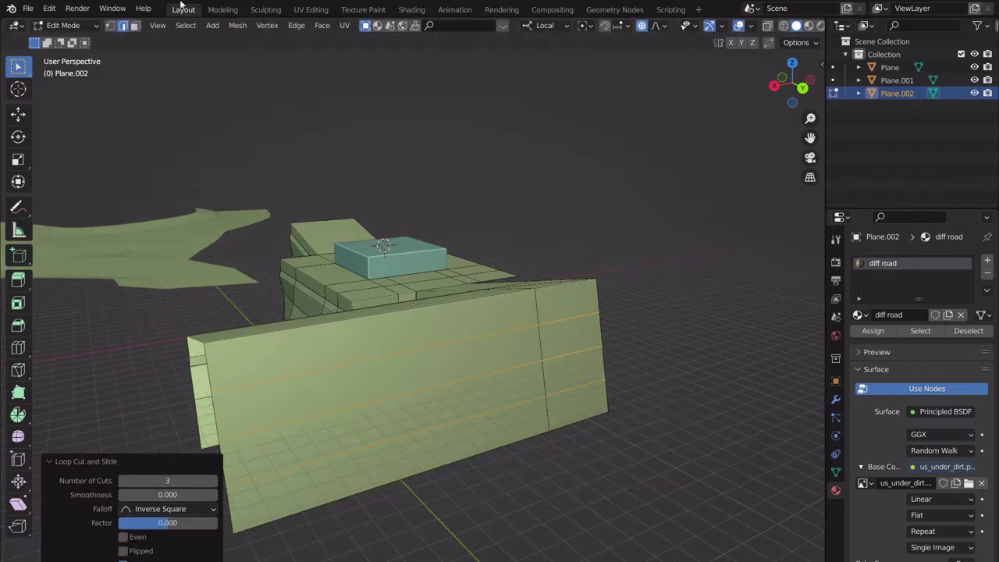
left_click(135, 25)
left_click(110, 25)
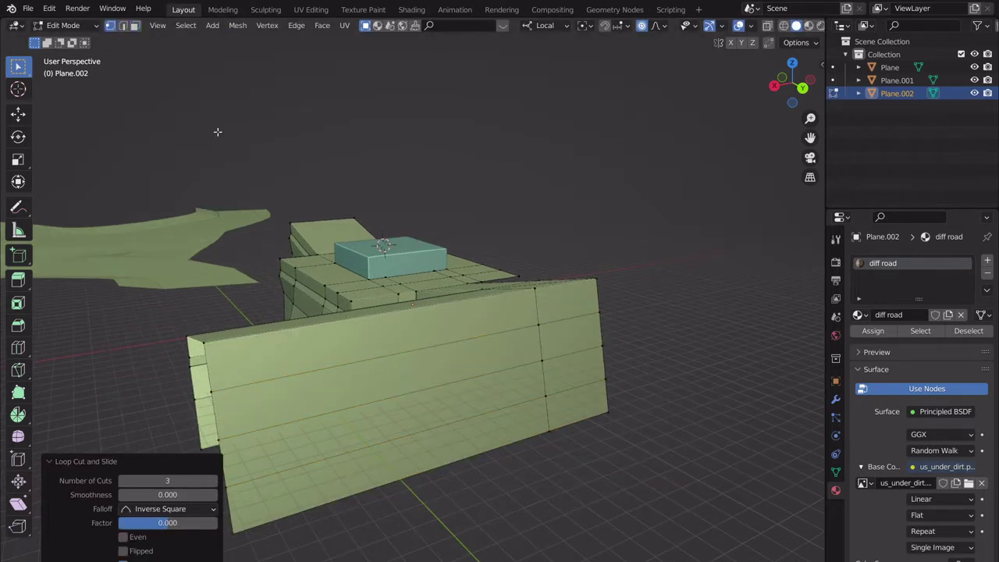
left_click(543, 328)
key("g")
key("z")
right_click(501, 377)
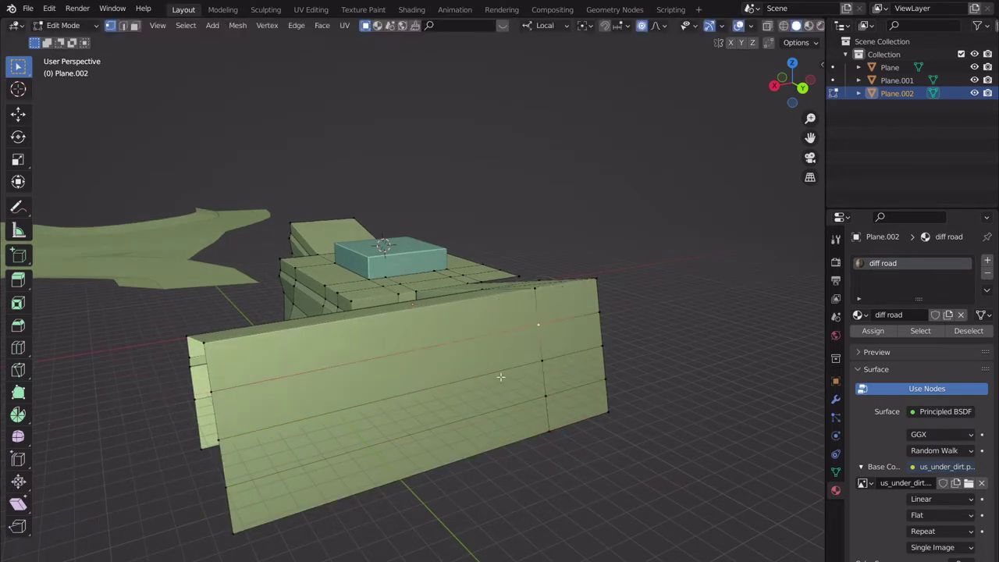
middle_click_drag(500, 377, 437, 457)
key("ctrl+r")
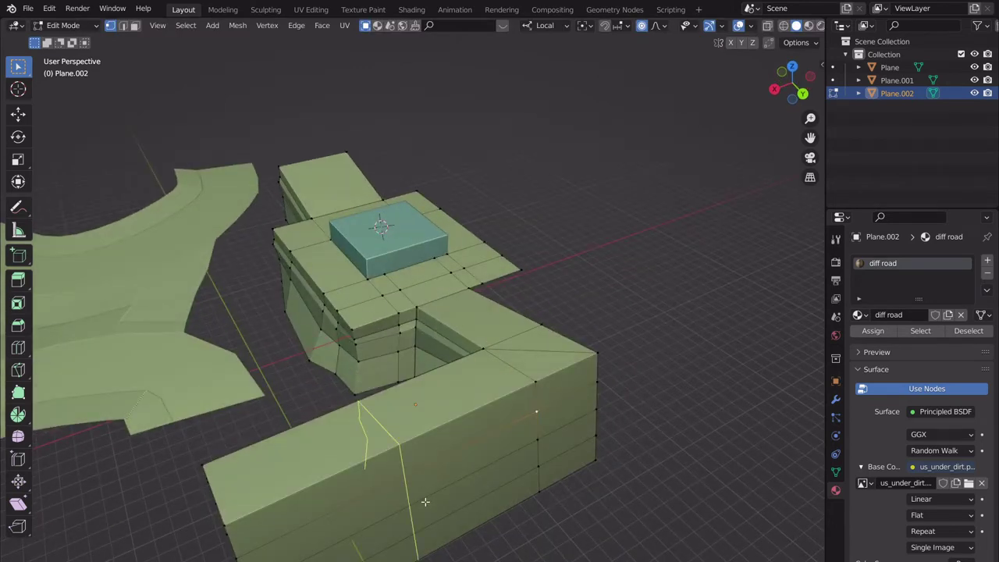
right_click(425, 501)
- Undo the outer wall's loop cuts and extrusion, and use edge selection mode
middle_click_drag(494, 504, 475, 336)
key("2")
scroll(479, 323, "down", 8)
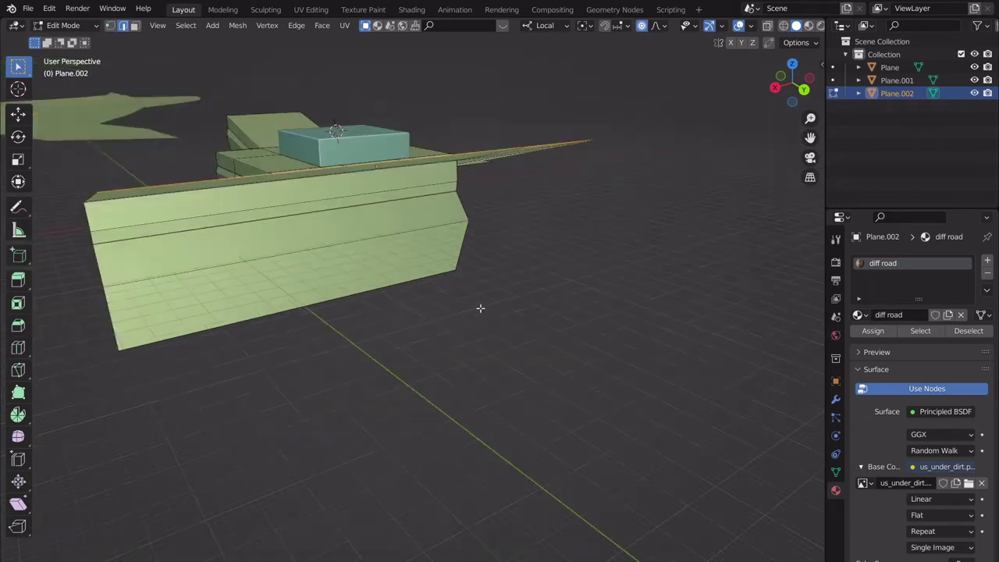
- Examine the curved road terrain and the neighbouring platform from several angles
middle_click_drag(539, 336, 714, 365)
middle_click_drag(446, 308, 524, 349, "shift")
middle_click_drag(524, 350, 638, 293)
scroll(542, 310, "down", 2)
middle_click_drag(623, 335, 559, 320, "shift")
scroll(535, 304, "up", 1)
scroll(559, 319, "down", 3)
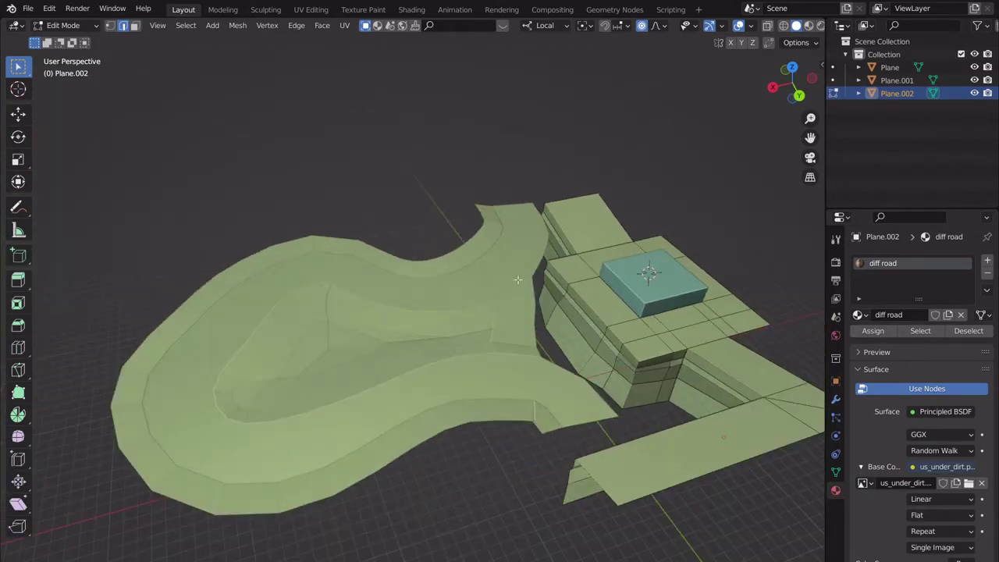
scroll(800, 27, "down", 1)
- Set the viewport shading colour to Texture and select the curved road object to inspect its surface closely
left_click(812, 25)
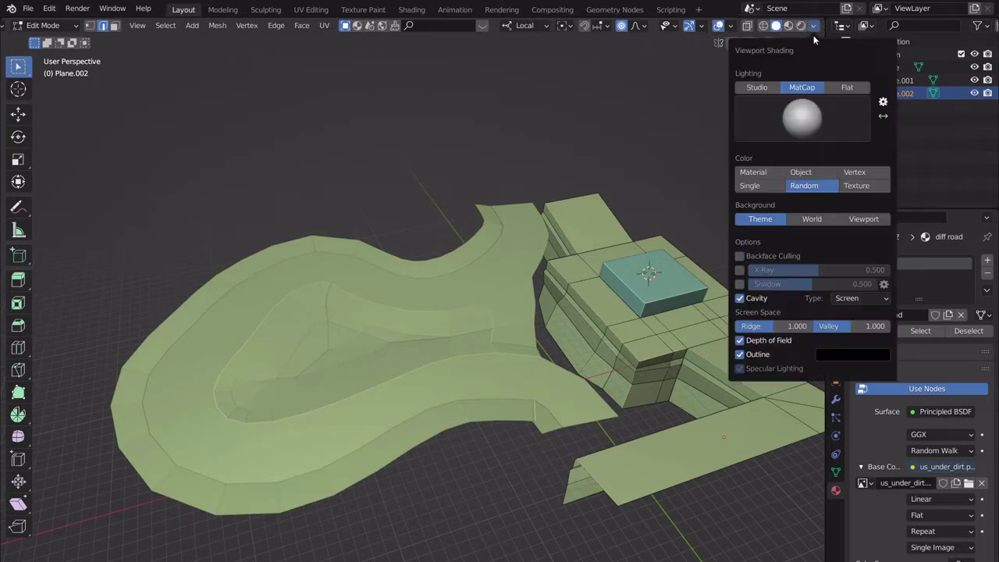
left_click(868, 185)
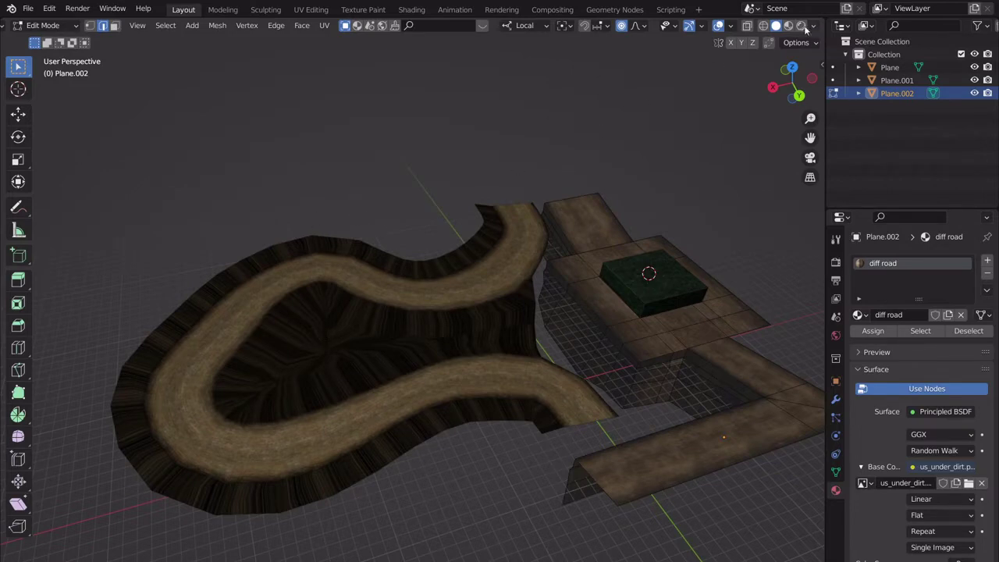
key("Tab")
left_click(322, 314)
scroll(403, 313, "up", 2)
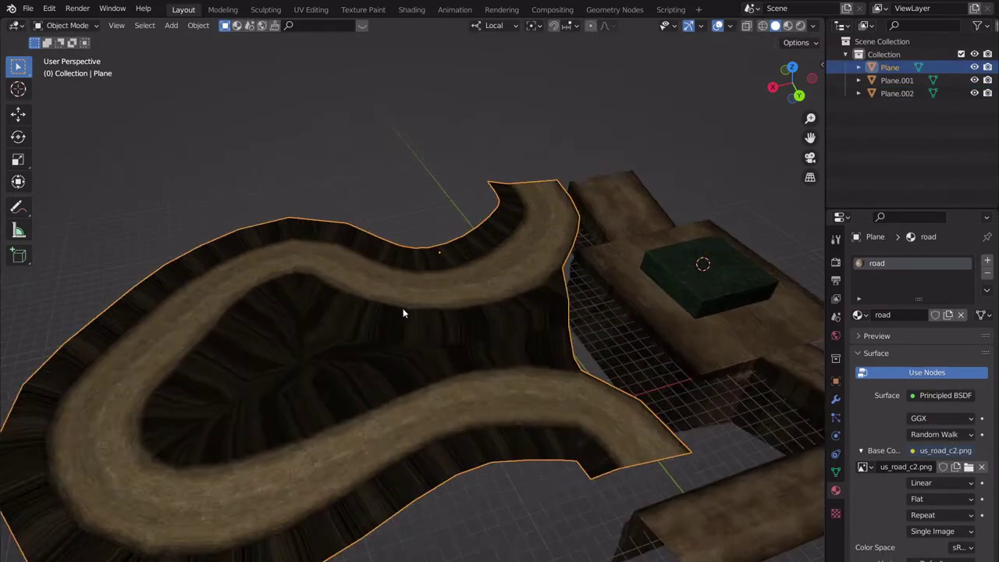
middle_click_drag(403, 313, 519, 191)
scroll(439, 290, "up", 4)
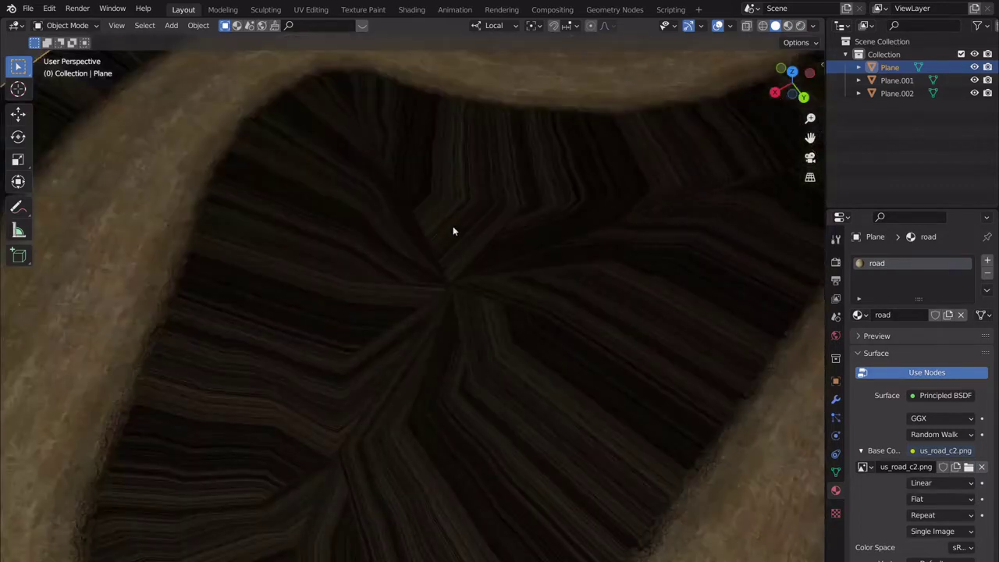
scroll(508, 258, "down", 5)
middle_click_drag(507, 258, 483, 323)
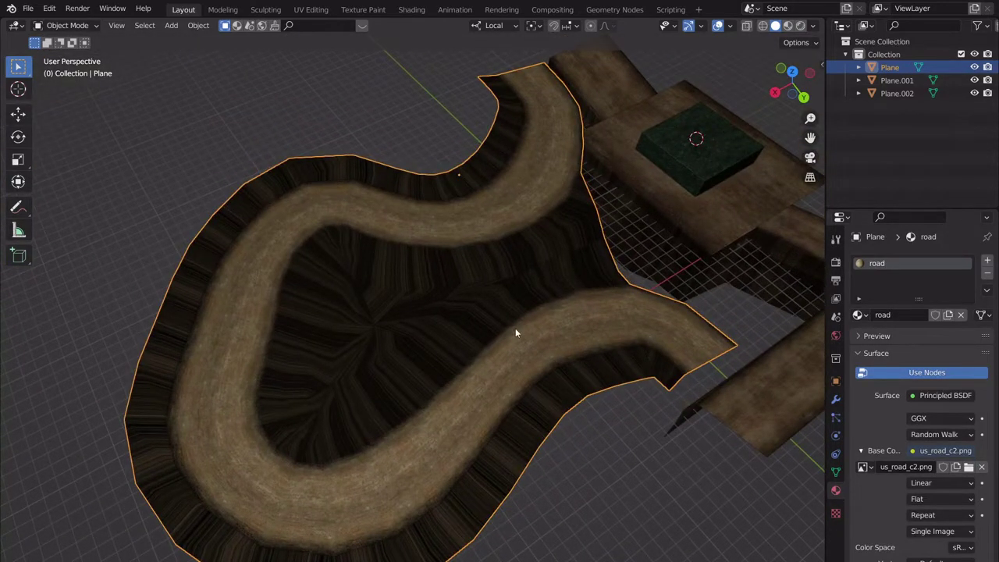
- Enter edit mode on the curved road and select one crosswise edge on its lower straight stretch
key("Tab")
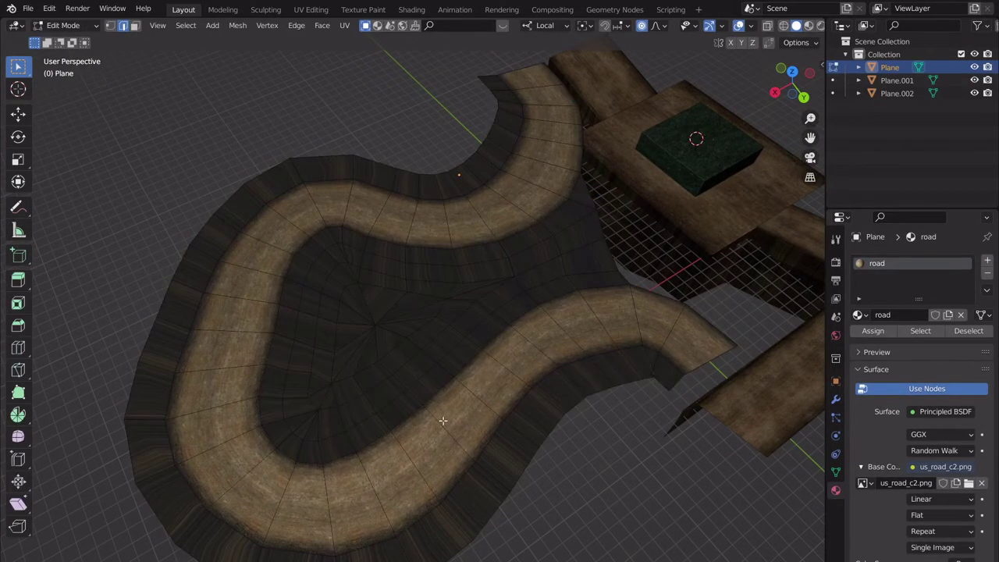
left_click(443, 400)
scroll(814, 26, "down", 2)
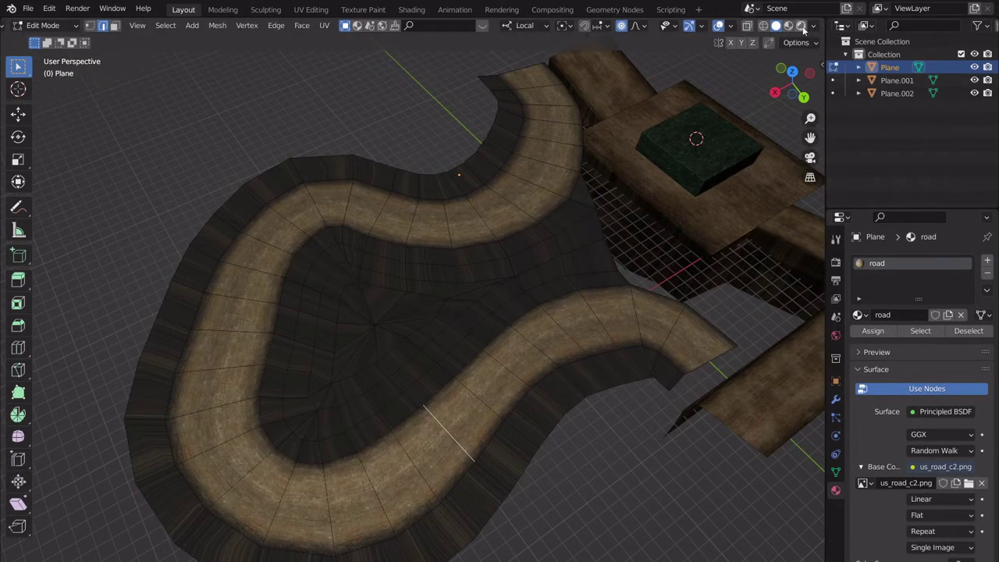
- Set the viewport colour to Random and try to rotate the crosswise edge about the local and global Z axes
left_click(815, 25)
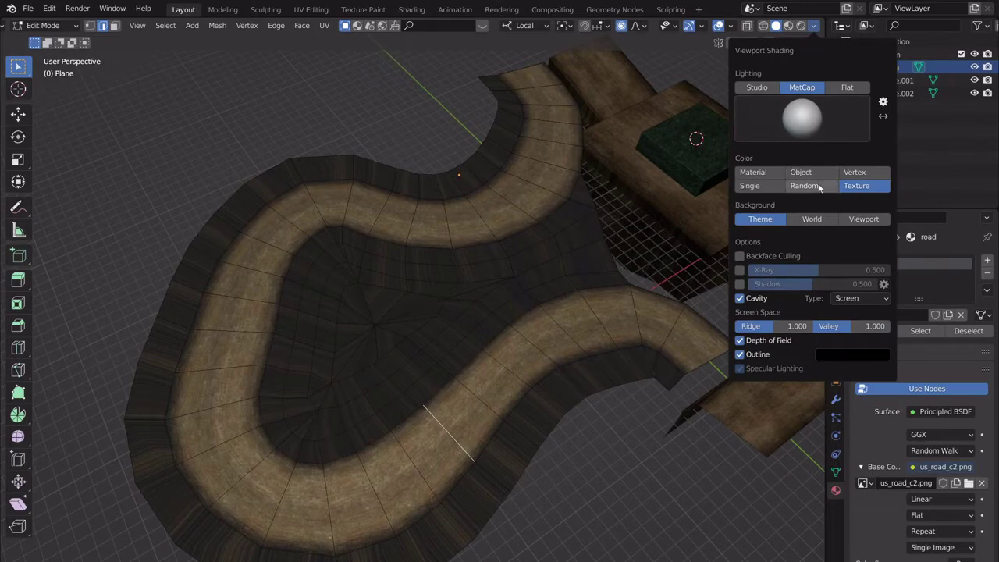
left_click(790, 186)
key("r")
key("z")
key("z")
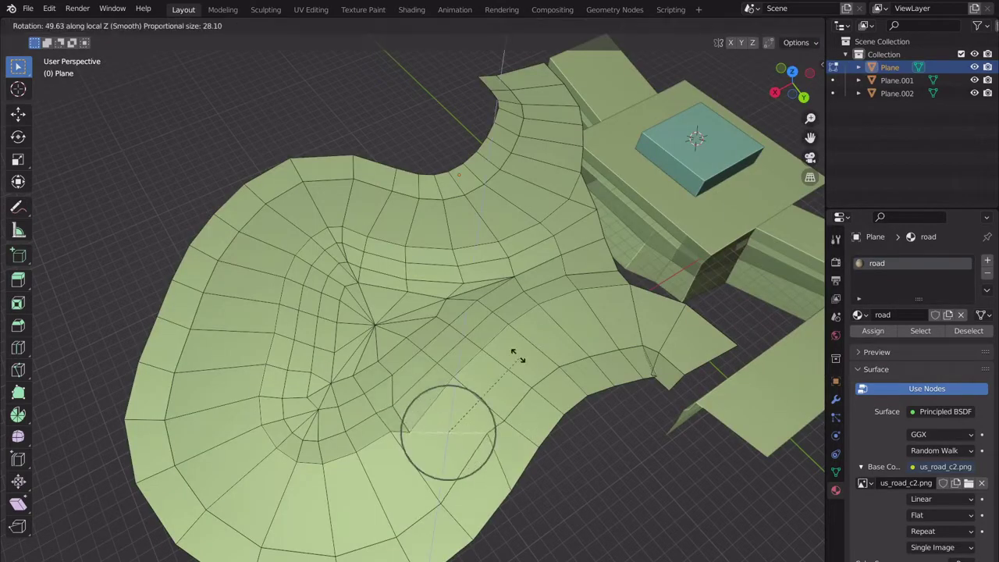
key("z")
key("z")
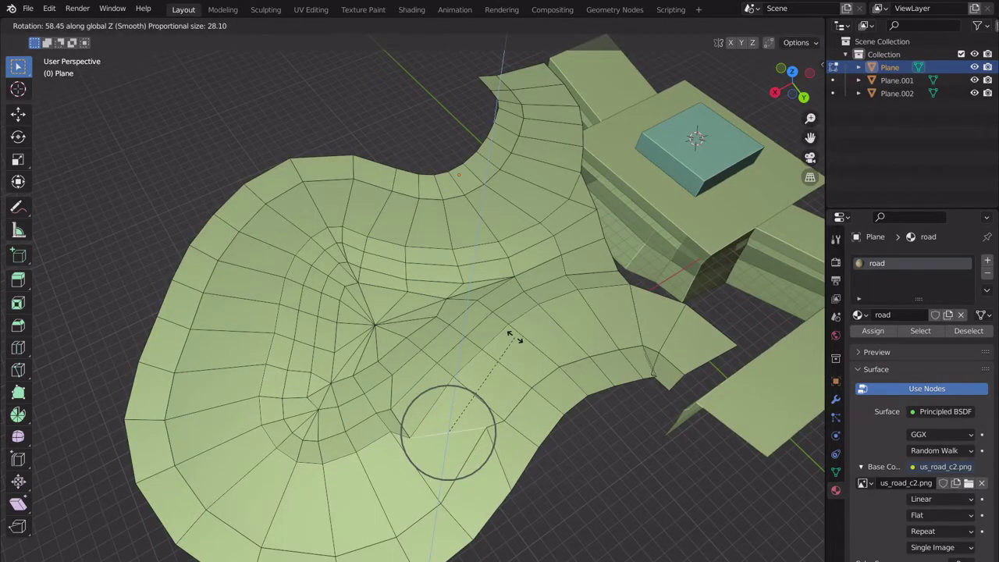
left_click(528, 336)
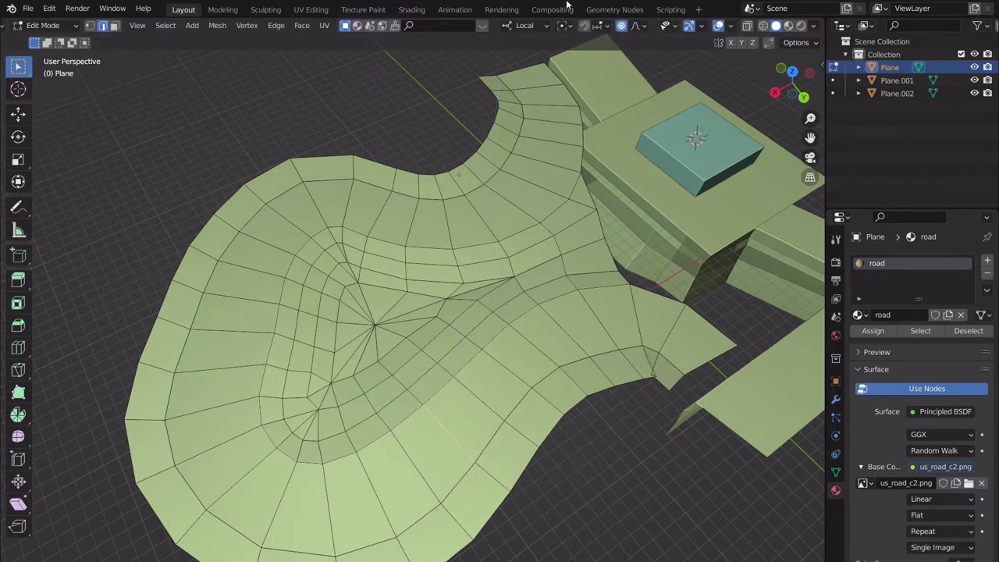
- Set the transform orientation to Global and try to rotate the crosswise road edge about Z
left_click(524, 26)
left_click(519, 67)
key("r")
key("z")
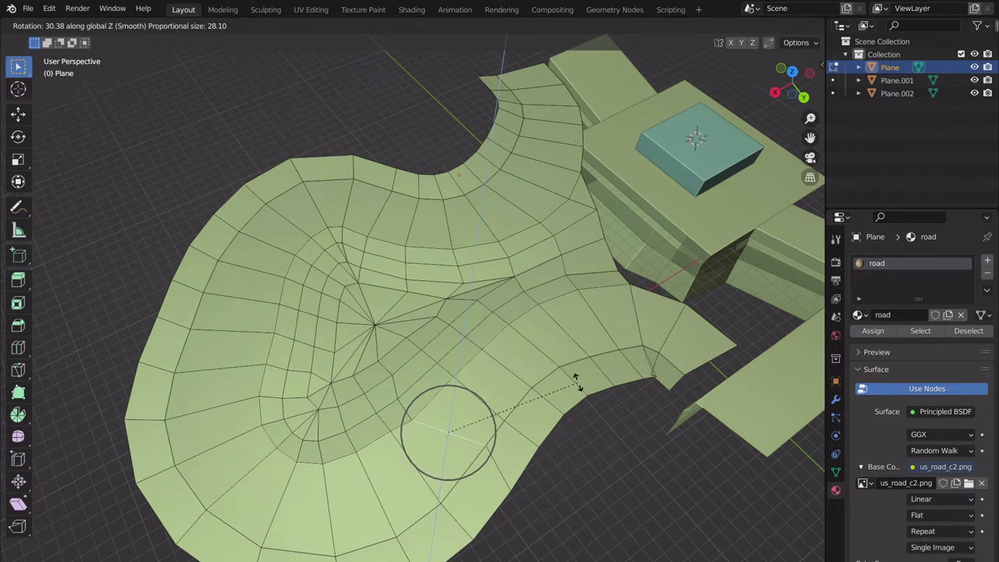
left_click(525, 390)
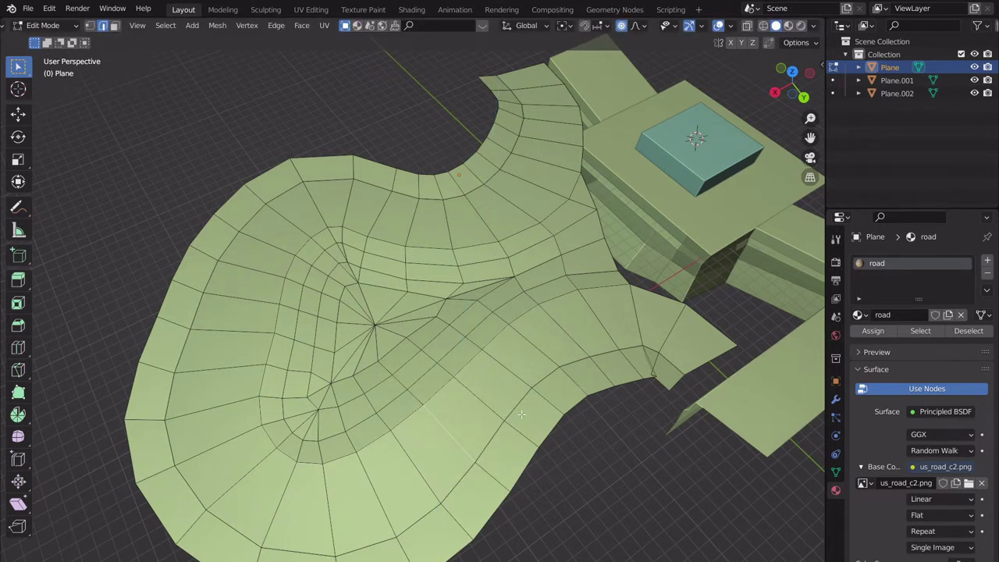
- Rotate the crosswise road edge 30.9° about the global Z axis and set the viewport colour to Texture
key("r")
left_click(541, 329)
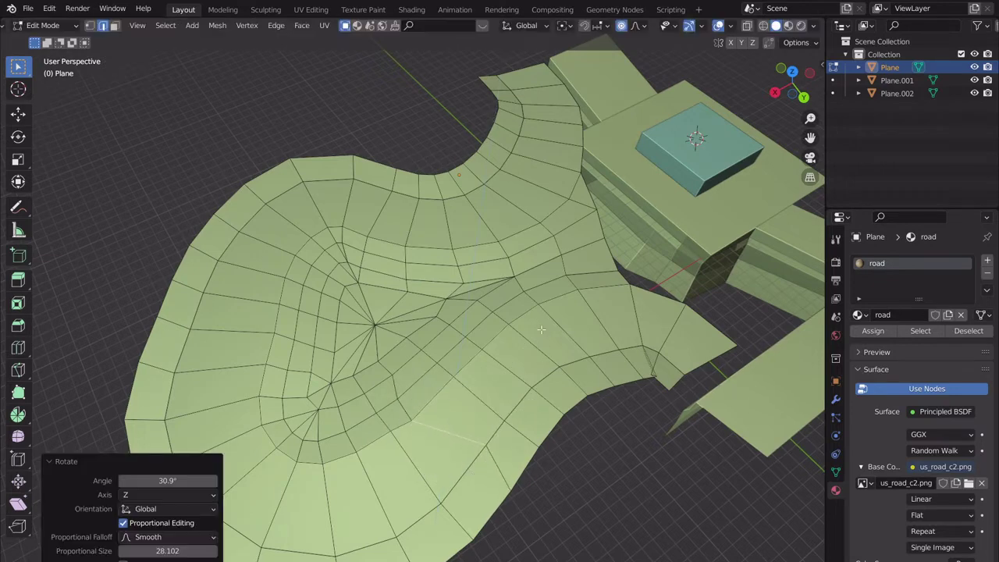
left_click(813, 26)
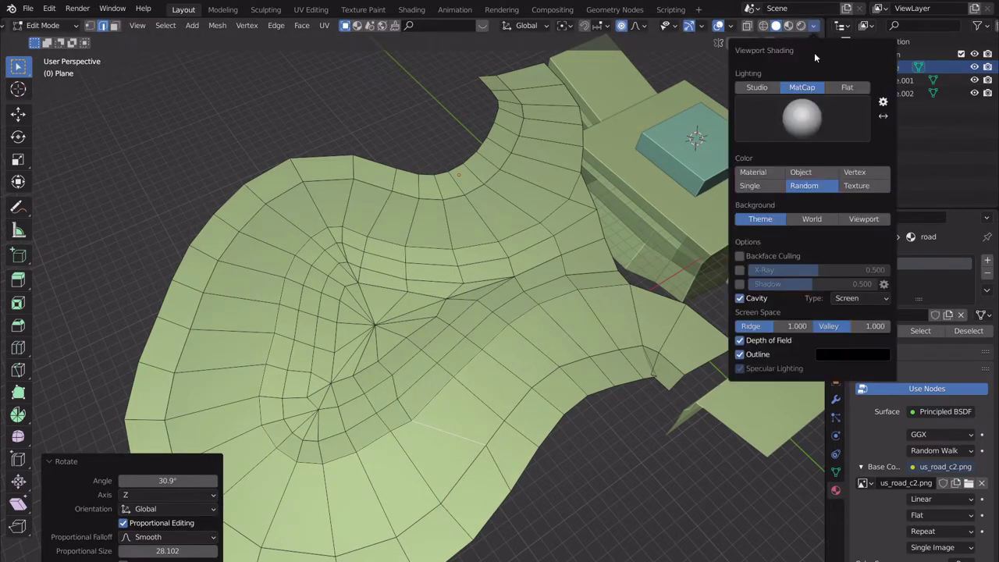
left_click(872, 187)
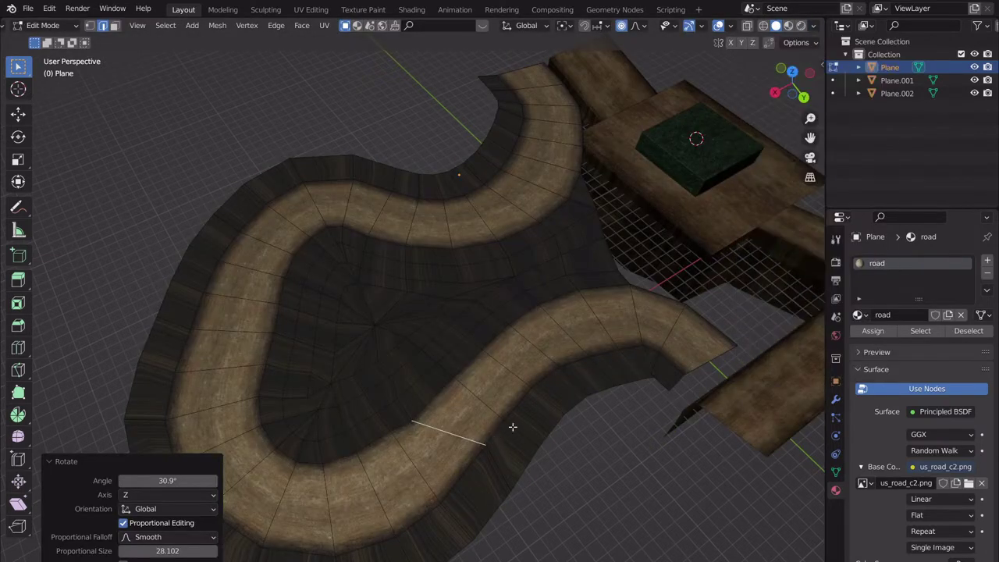
- Undo the rotation of the crosswise road edge
key("g")
right_click(470, 440)
key("ctrl+z")
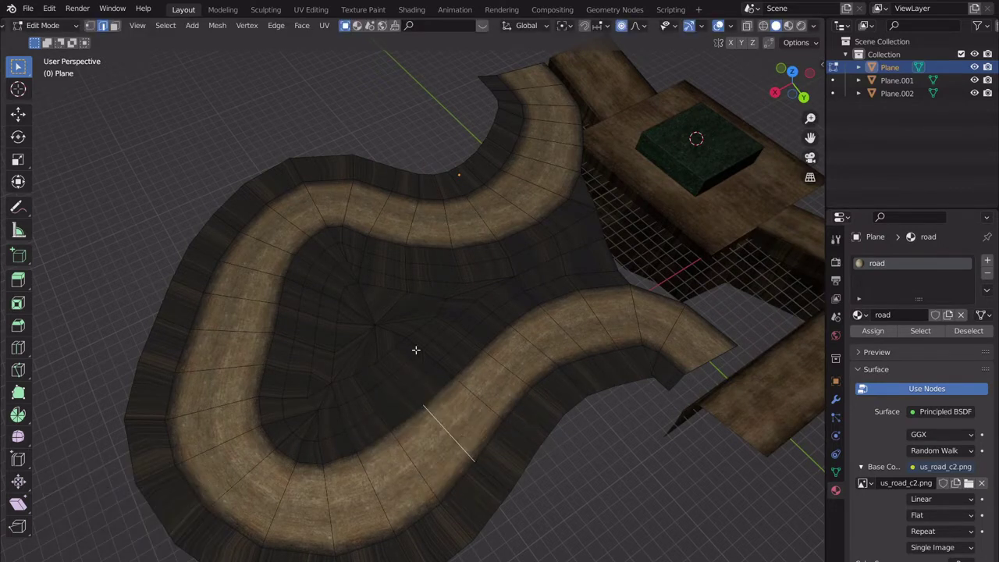
- Set the viewport shading's lighting to Flat
left_click(814, 26)
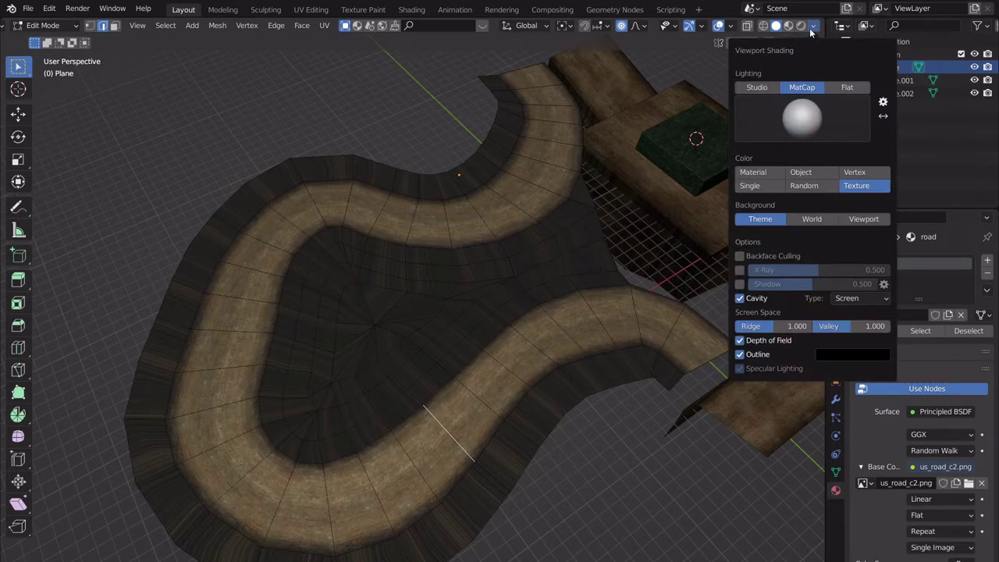
left_click(846, 89)
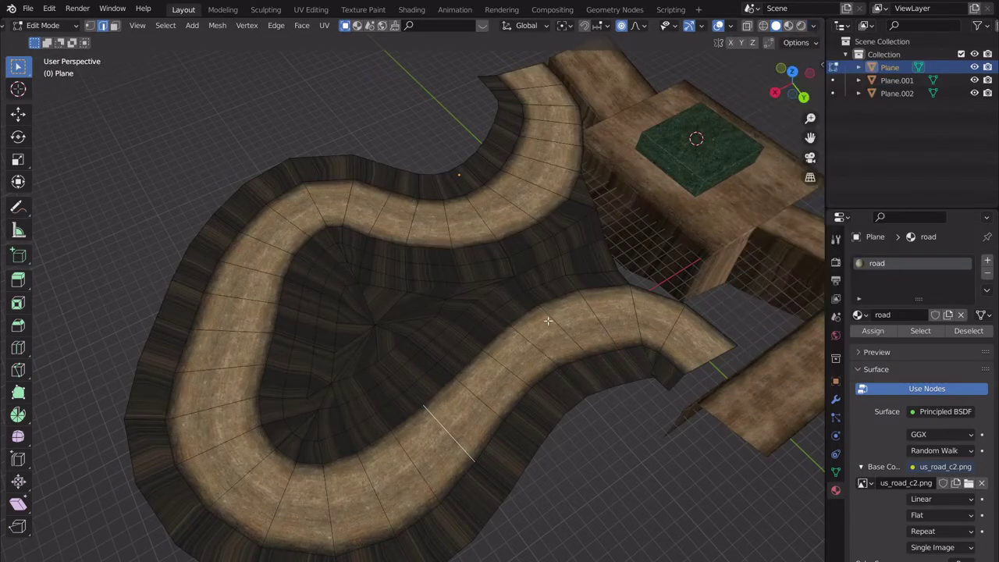
middle_click_drag(511, 299, 526, 319, "shift")
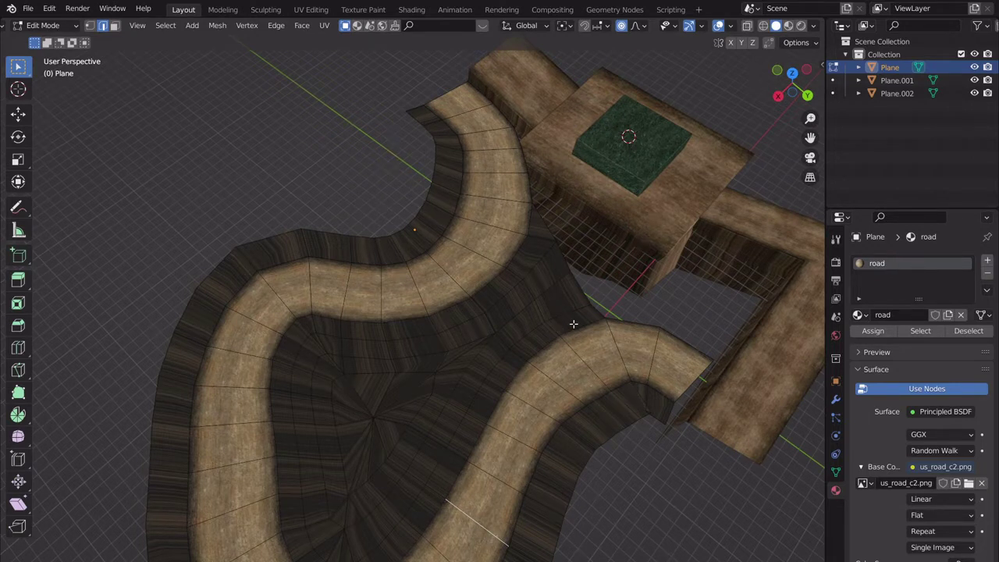
- View the terrain straight from above and switch the mesh selection to faces
left_click(792, 73)
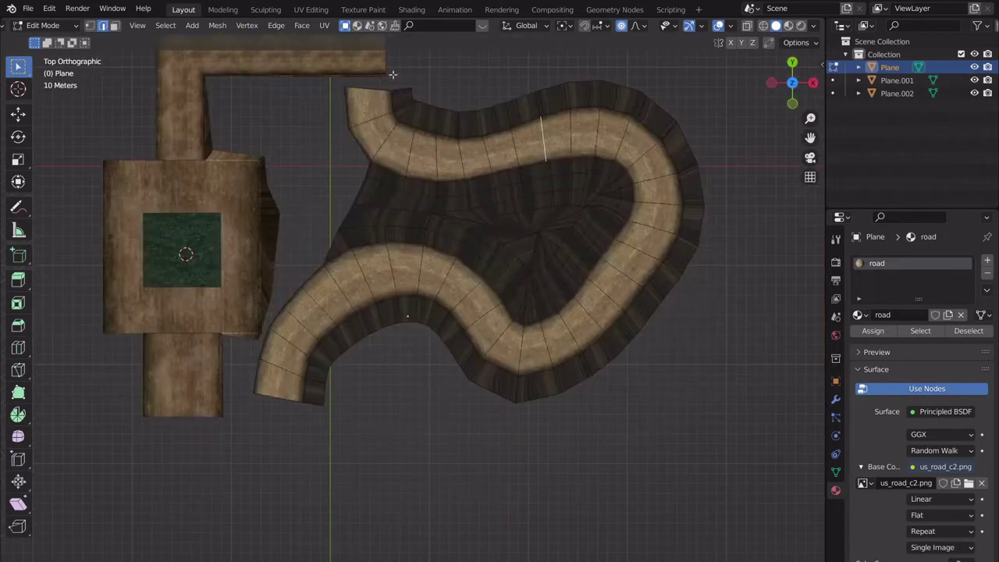
scroll(178, 175, "up", 3)
left_click(114, 25)
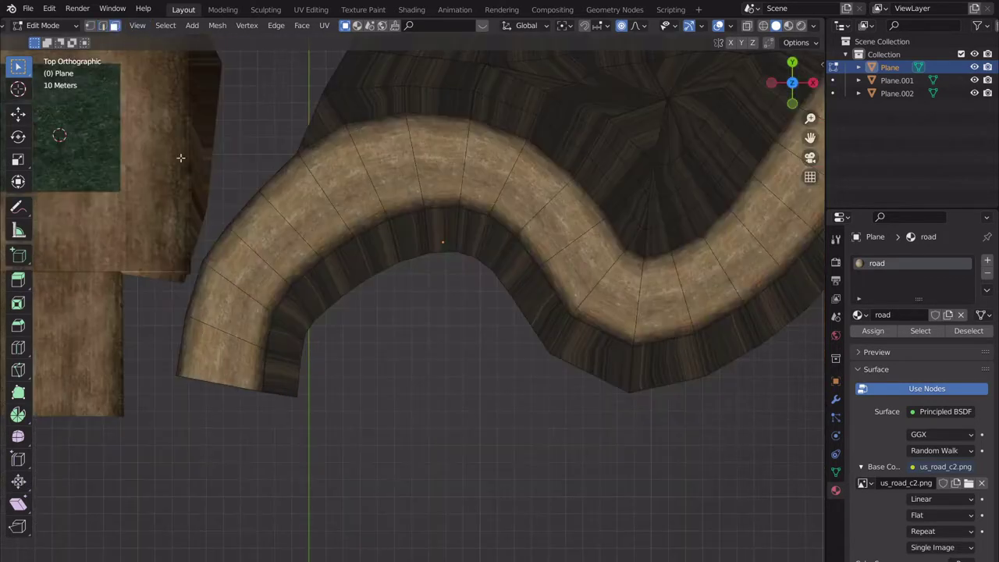
- Try to select the strip of outer slope faces by extending shortest paths along the road, and clear that selection
left_click(279, 373)
scroll(424, 339, "down", 3)
left_click(476, 347, "ctrl")
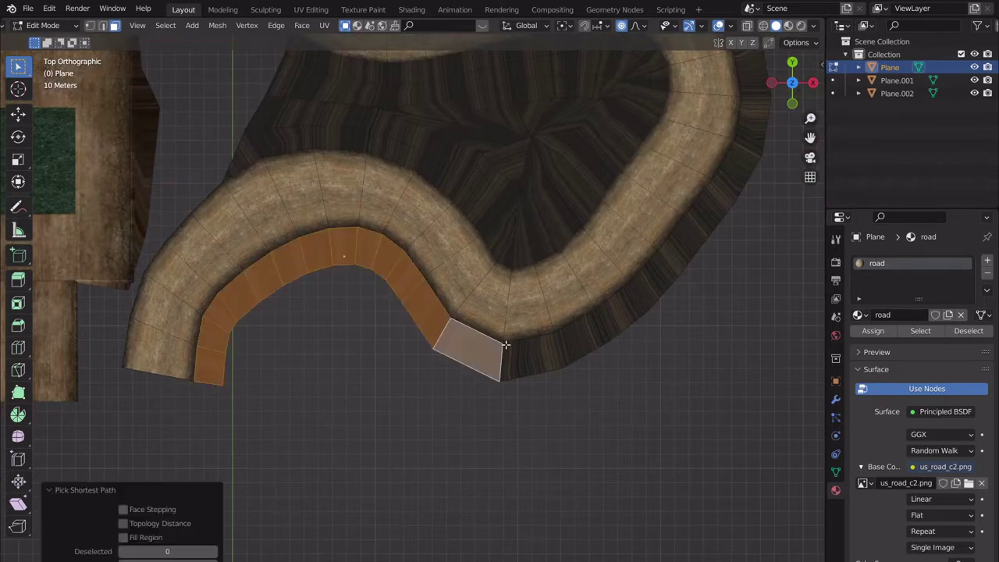
scroll(490, 346, "down", 1)
scroll(537, 263, "up", 1)
left_click(549, 256, "ctrl")
middle_click_drag(586, 149, 516, 278, "shift")
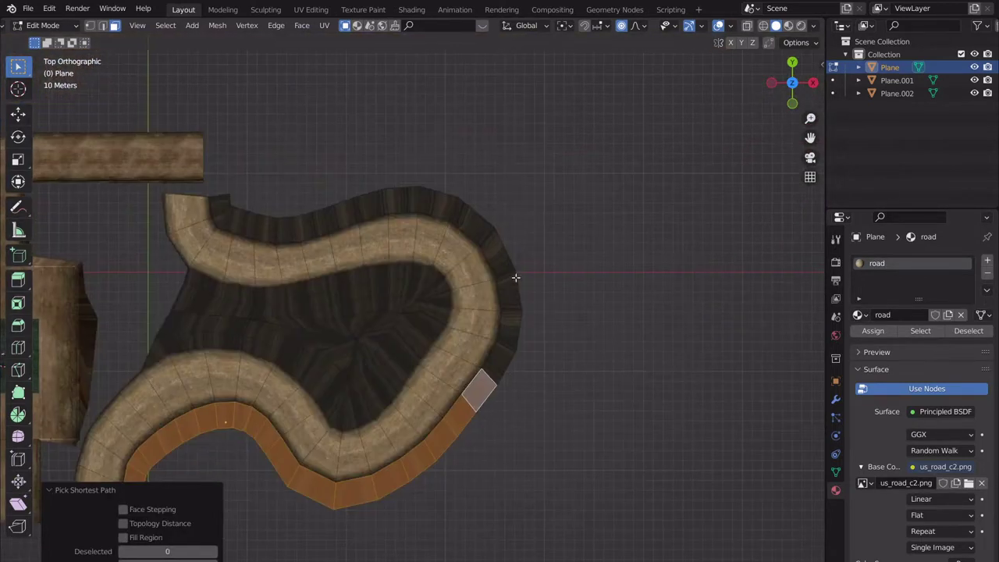
left_click(505, 257, "ctrl")
left_click(220, 206, "ctrl")
middle_click_drag(349, 455, 470, 401, "shift")
key("alt+a")
left_click(558, 407, "alt")
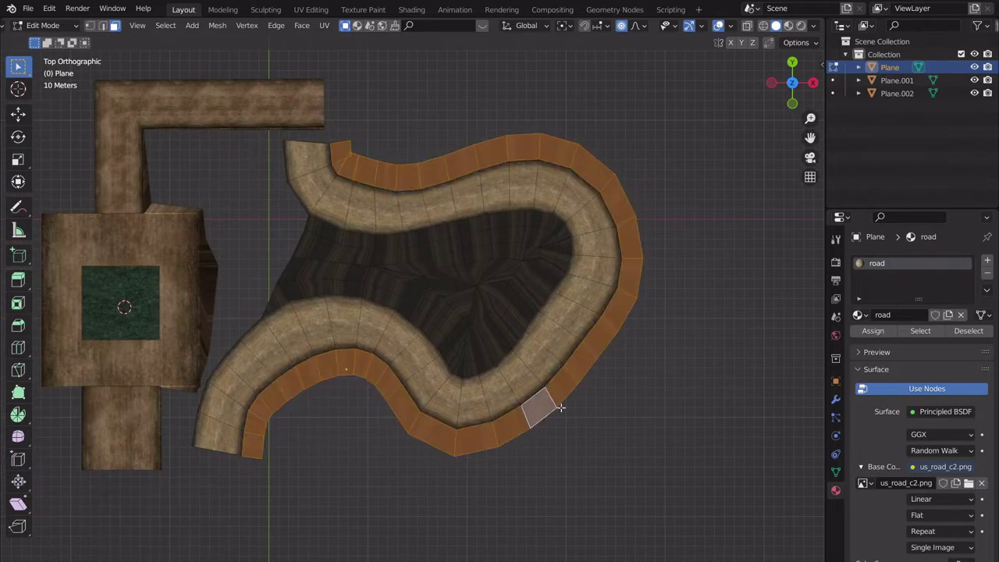
left_click(298, 434)
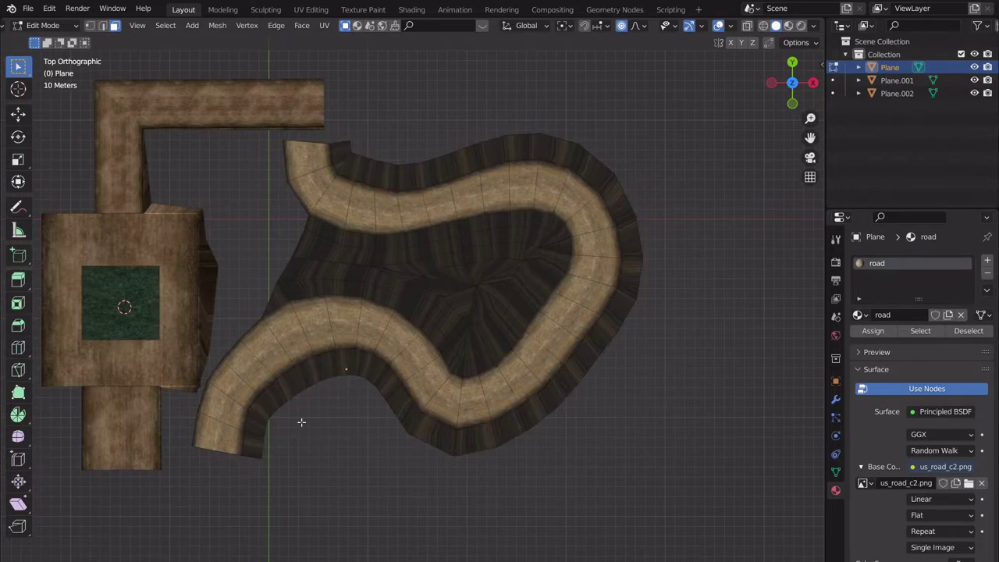
- Select the full strip of outer slope faces along the road, from one road end to the other
left_click(259, 439)
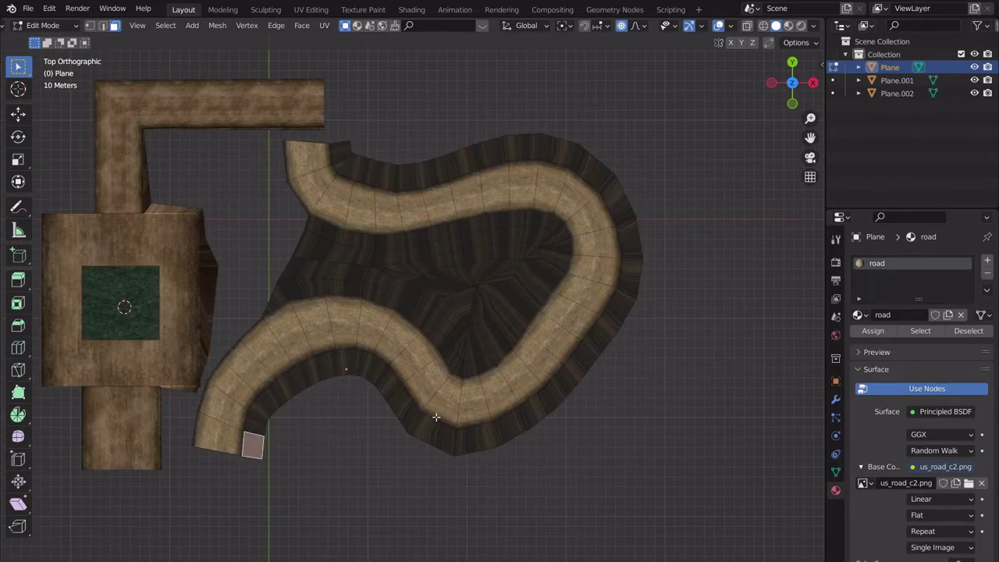
left_click(563, 382, "ctrl")
left_click(617, 178, "ctrl")
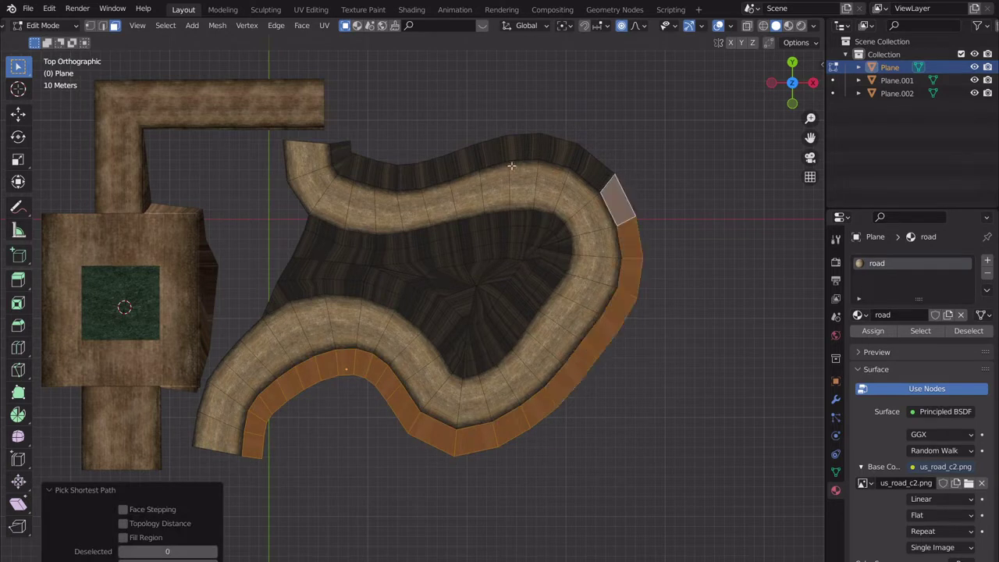
left_click(337, 152, "ctrl")
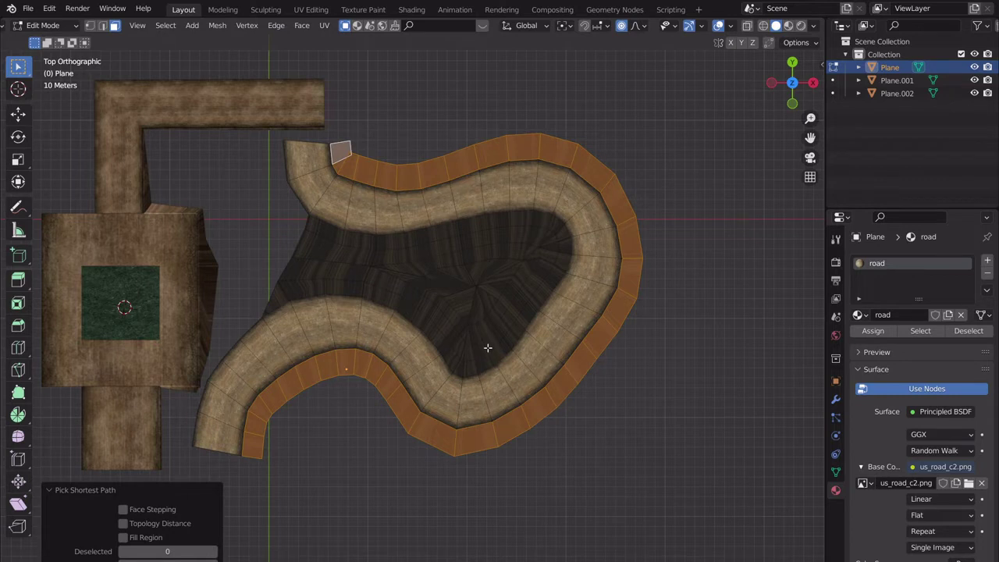
- Unwrap the selected outer slope faces, and replace the result with a Project from View mapping from above
key("u")
left_click(507, 369)
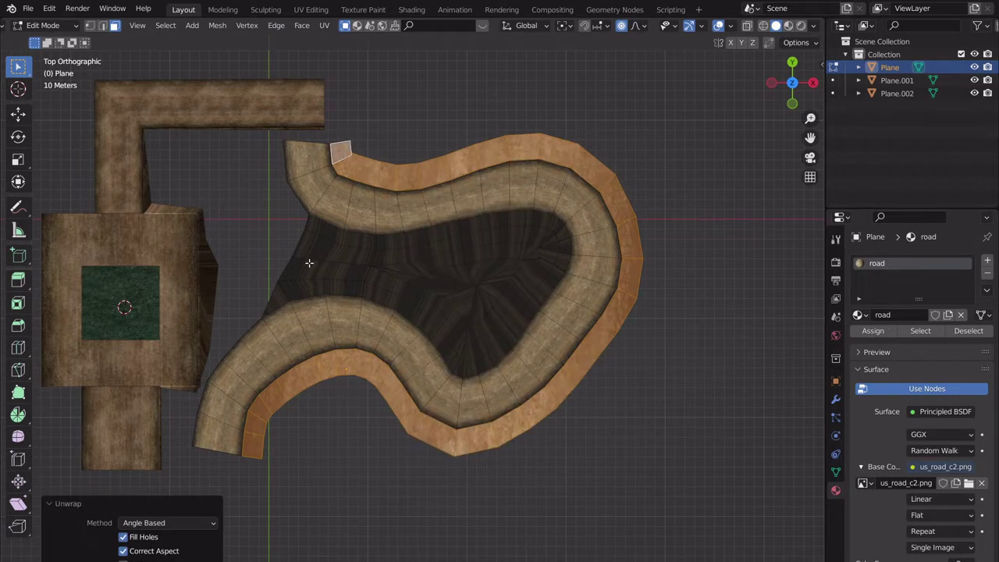
key("u")
left_click(378, 318)
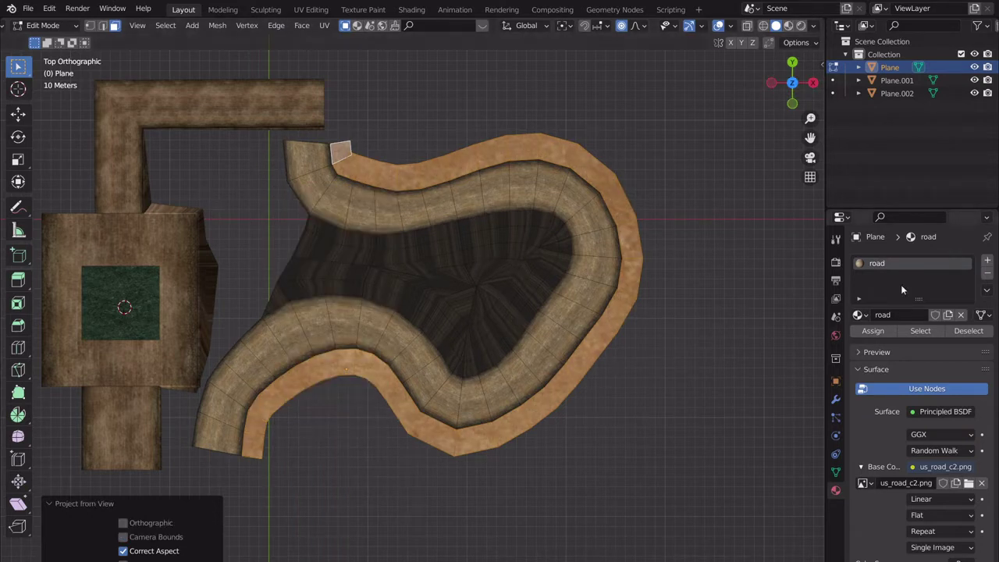
- Add a second material slot to the road mesh with a new material named mud
left_click(986, 261)
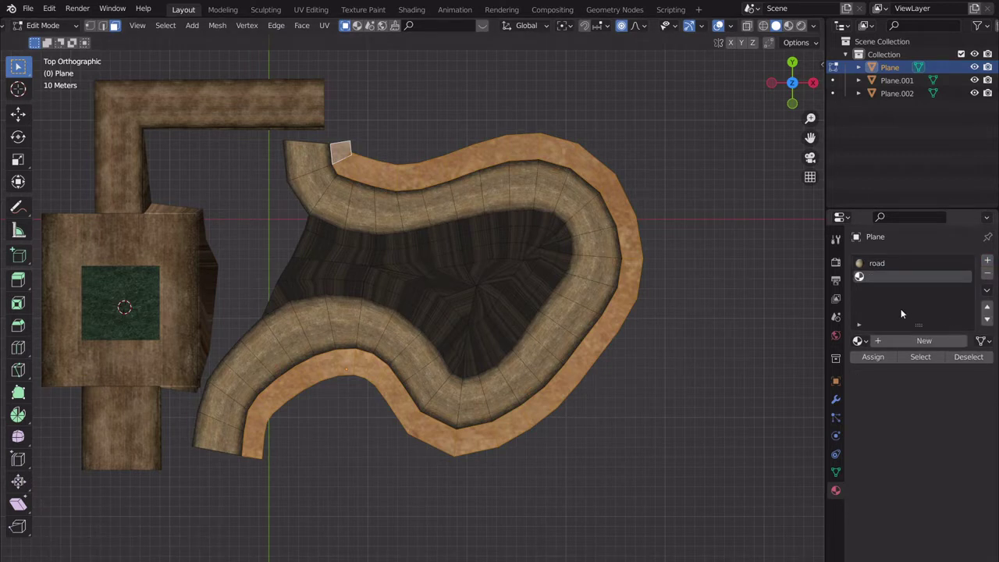
left_click(903, 341)
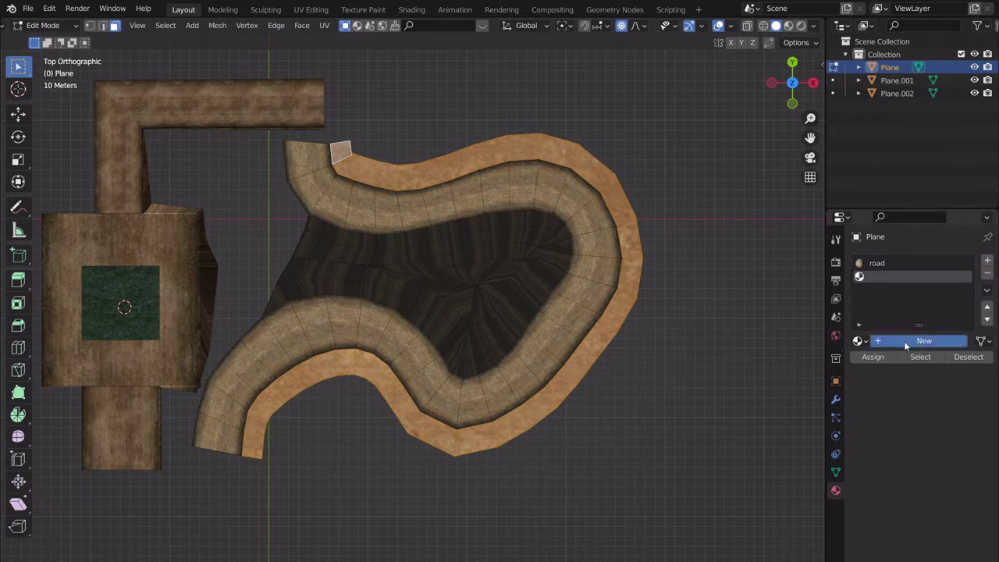
left_click(902, 342)
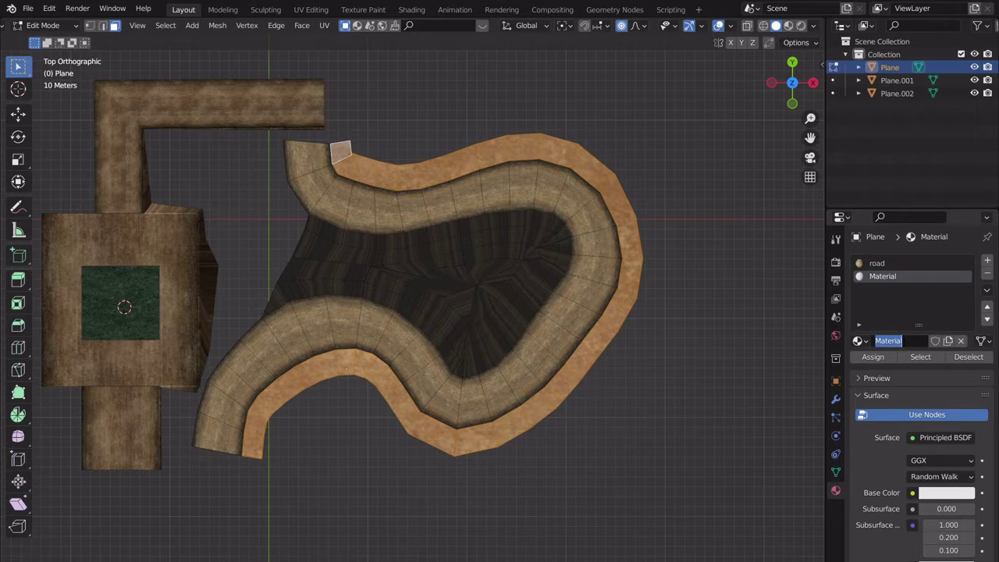
type("mud")
key("Return")
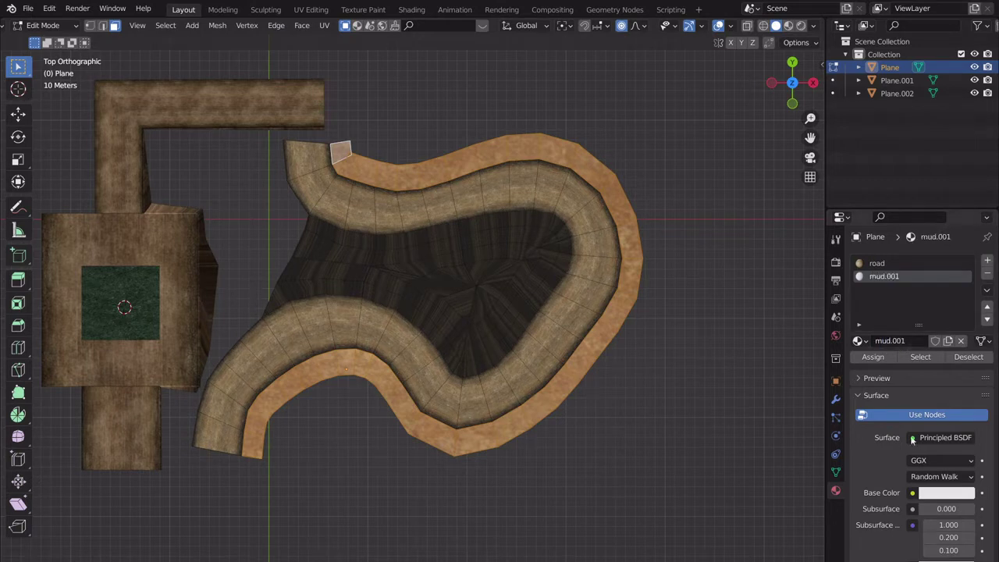
- Load EArena_0024.tex.png as the new mud material's base color image texture and assign the material to the outer slope faces
left_click(912, 493)
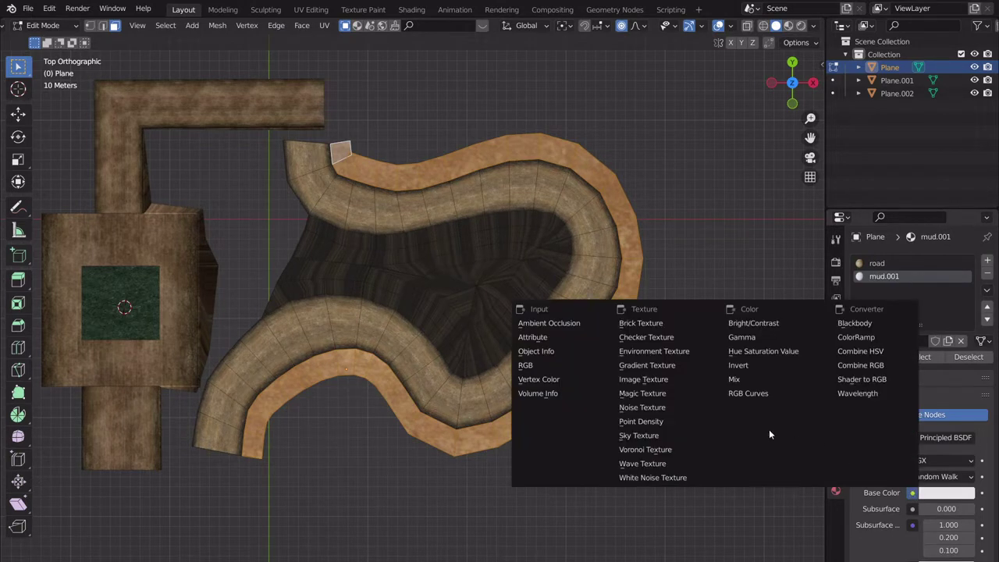
left_click(645, 379)
left_click(964, 508)
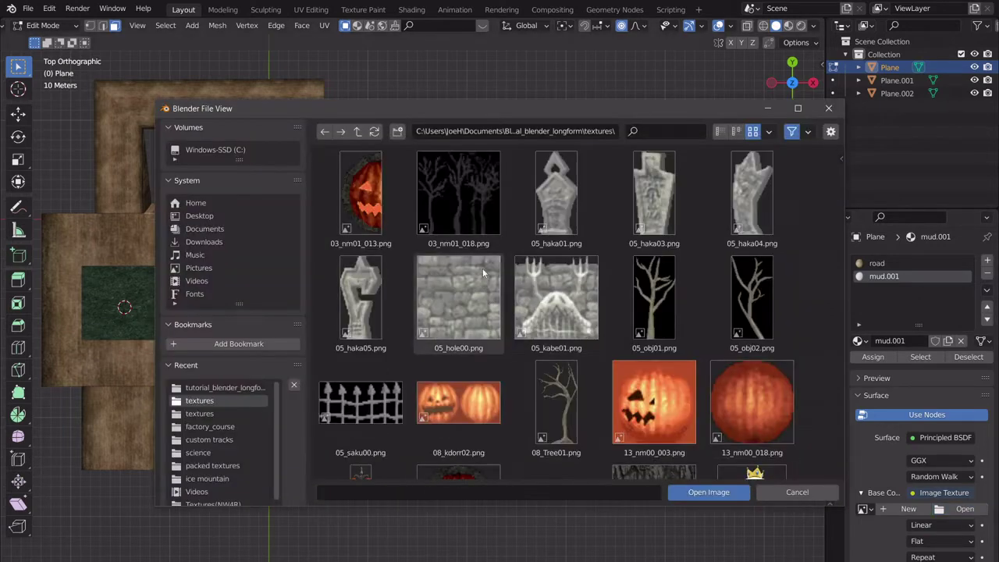
scroll(687, 336, "down", 8)
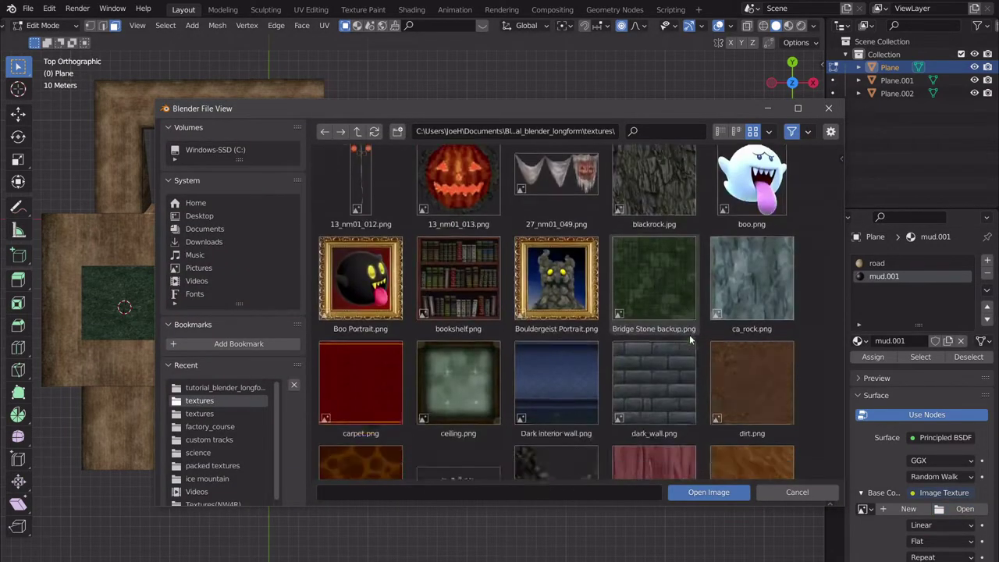
scroll(689, 334, "down", 10)
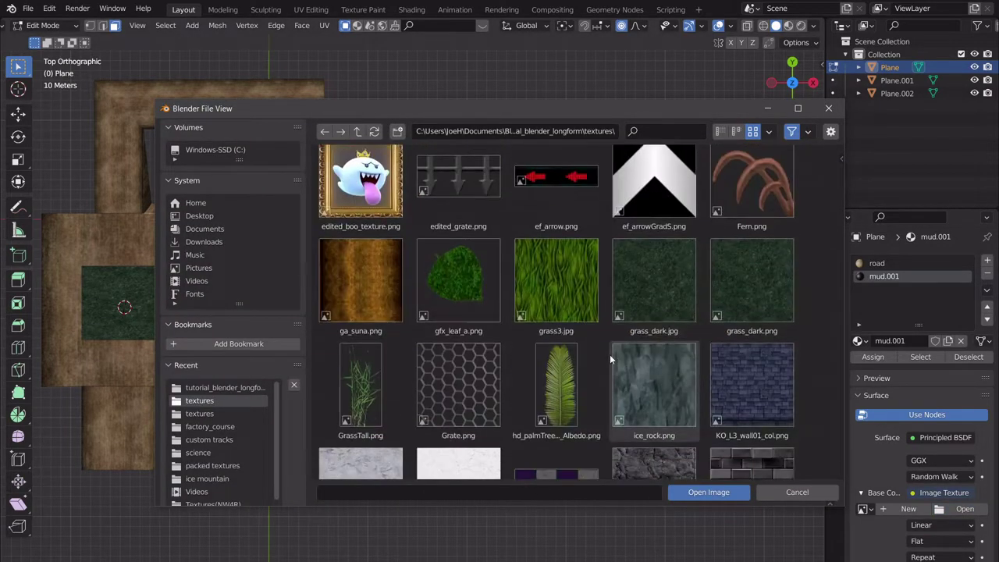
scroll(609, 353, "down", 3)
scroll(638, 337, "up", 7)
left_click(748, 233)
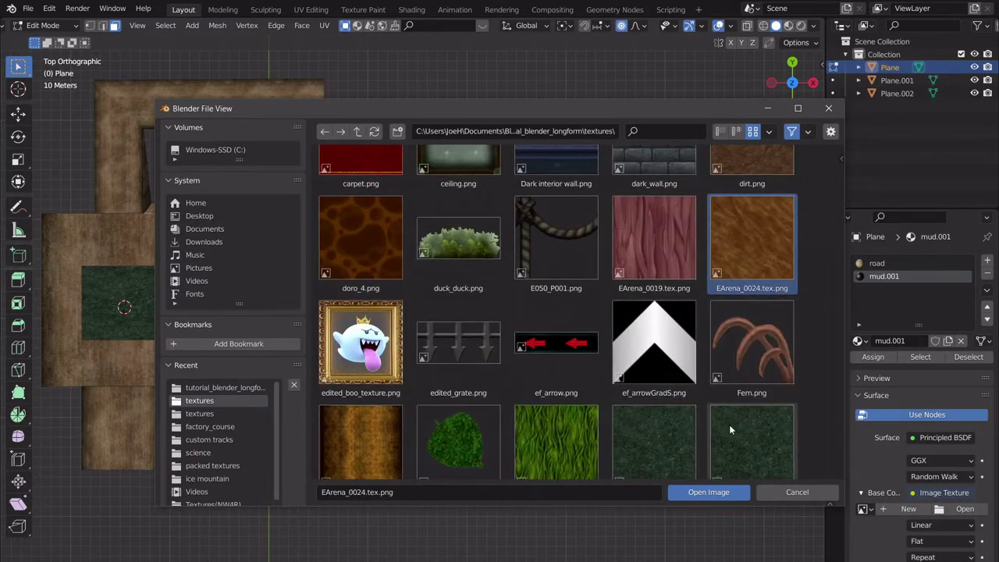
left_click(712, 493)
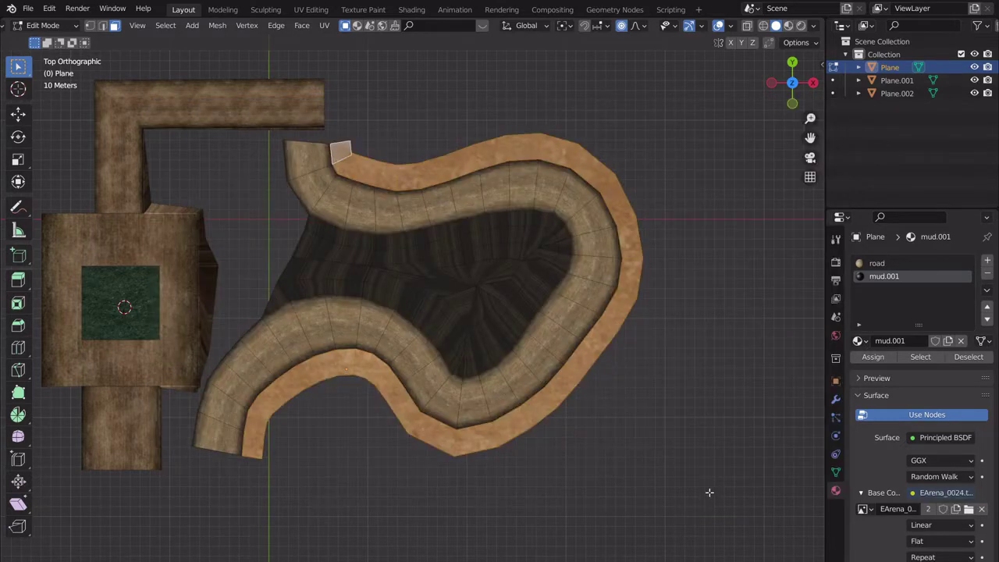
left_click(868, 356)
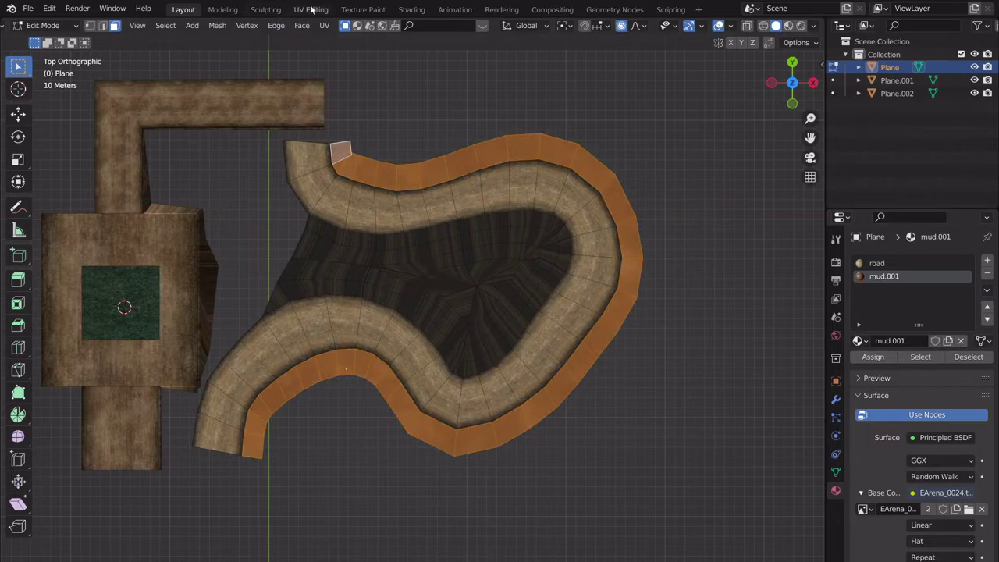
- In the UV Editing workspace, scale all UVs of the outer slope strip by about 4.58 and check the texture in Object Mode
left_click(311, 10)
key("KP_Decimal")
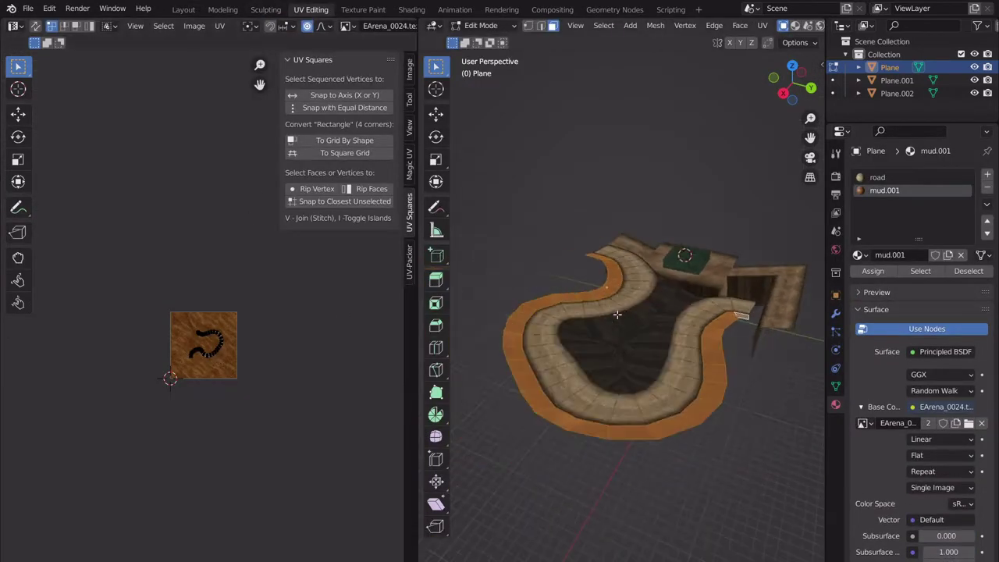
middle_click_drag(610, 317, 653, 376)
scroll(648, 345, "up", 3)
scroll(652, 376, "down", 3)
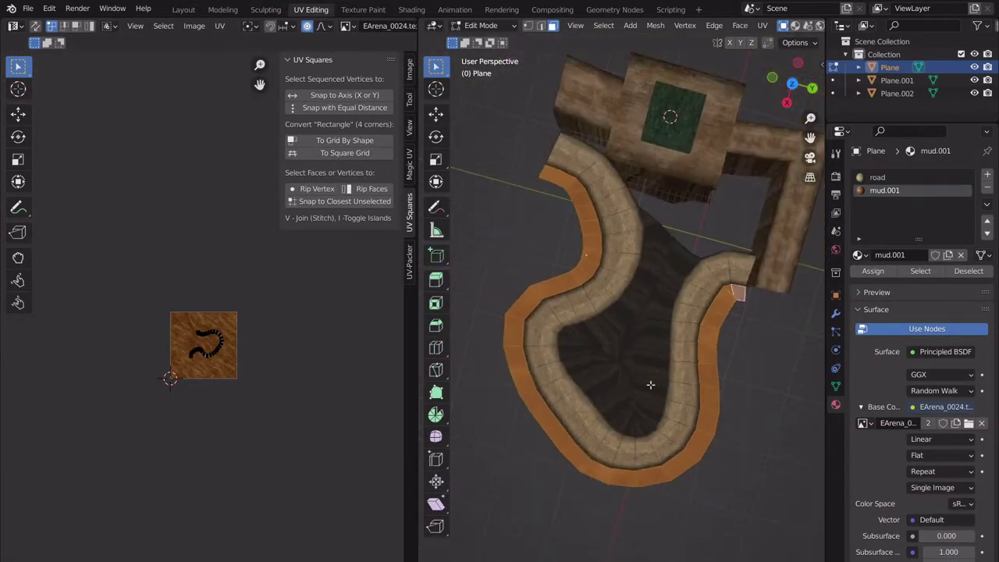
scroll(650, 383, "up", 2)
key("a")
scroll(250, 355, "up", 5)
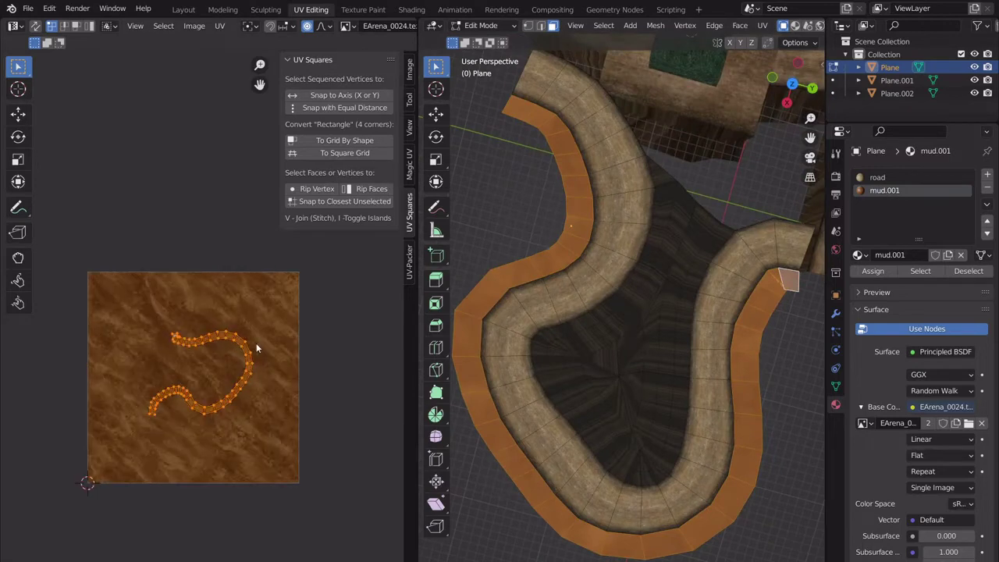
key("s")
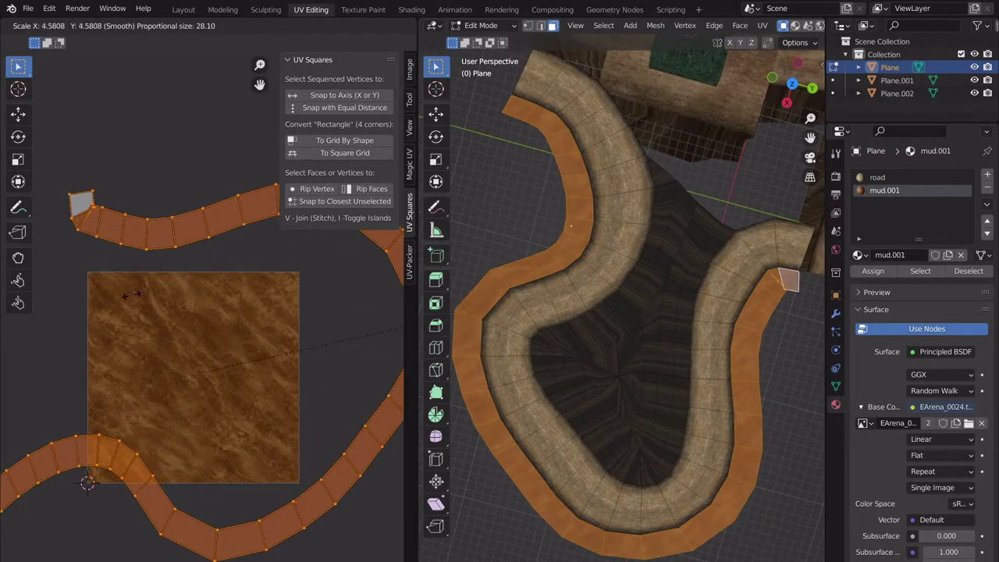
left_click(463, 308)
key("Tab")
middle_click_drag(591, 301, 593, 396)
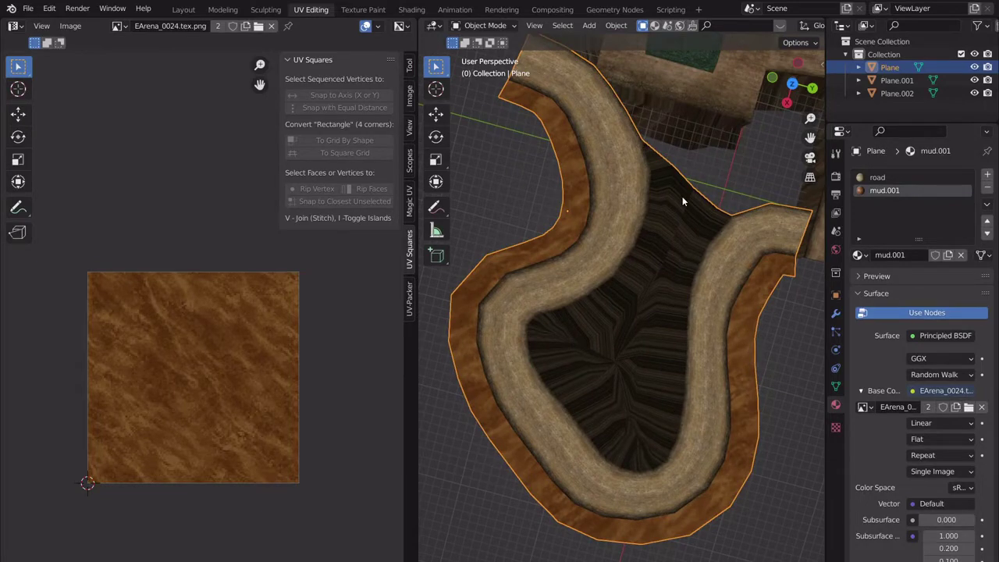
- Return to Edit Mode and circle-select all the inner terrain faces enclosed by the road loop
key("Tab")
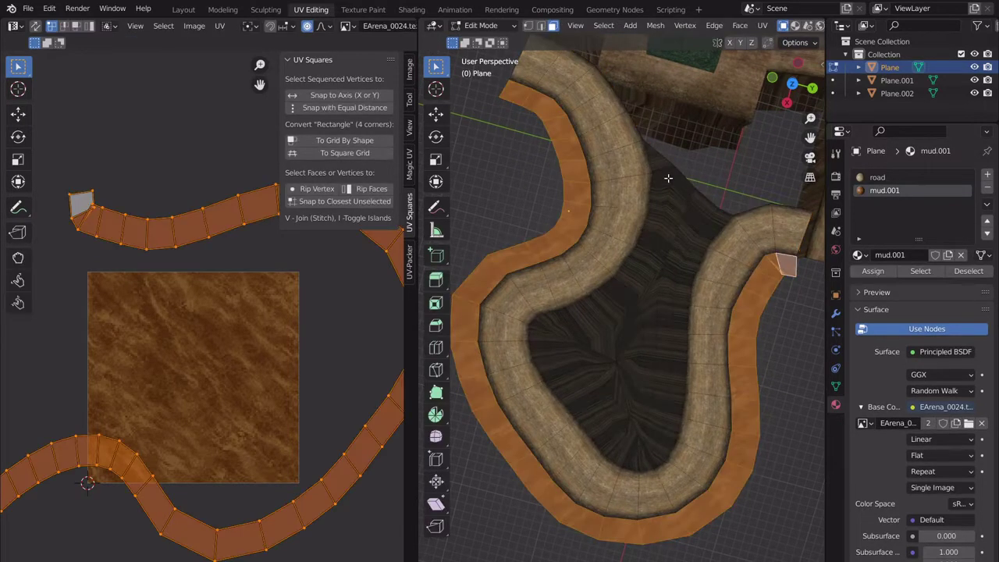
left_click(659, 169)
key("c")
mouse_move(663, 163)
left_mouse_down()
mouse_move(691, 208)
mouse_move(682, 238)
mouse_move(664, 249)
mouse_move(662, 324)
mouse_move(642, 347)
left_mouse_up()
middle_click_drag(597, 142, 603, 155)
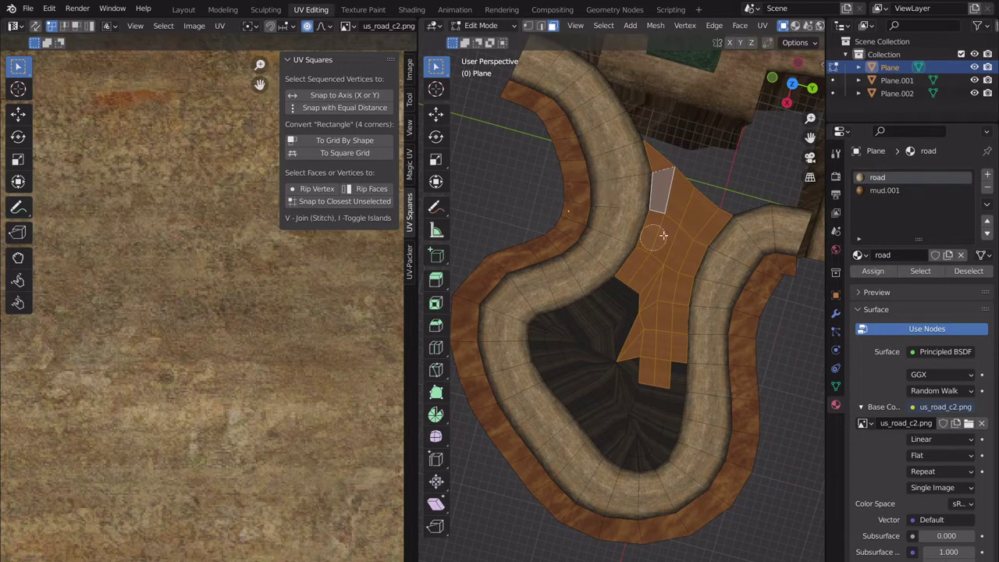
left_click_drag(653, 237, 679, 244, "ctrl")
left_click_drag(671, 248, 646, 296)
scroll(663, 273, "down", 3)
scroll(648, 304, "down", 9)
scroll(648, 310, "up", 5)
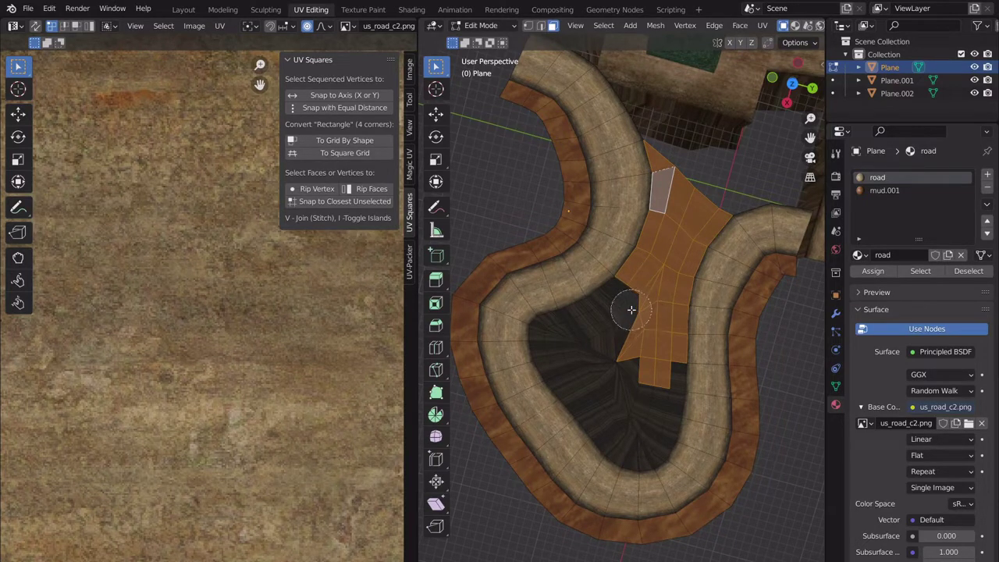
mouse_move(632, 313)
left_mouse_down()
mouse_move(584, 326)
mouse_move(560, 352)
mouse_move(550, 343)
mouse_move(644, 439)
mouse_move(658, 361)
left_mouse_up()
right_click(486, 342)
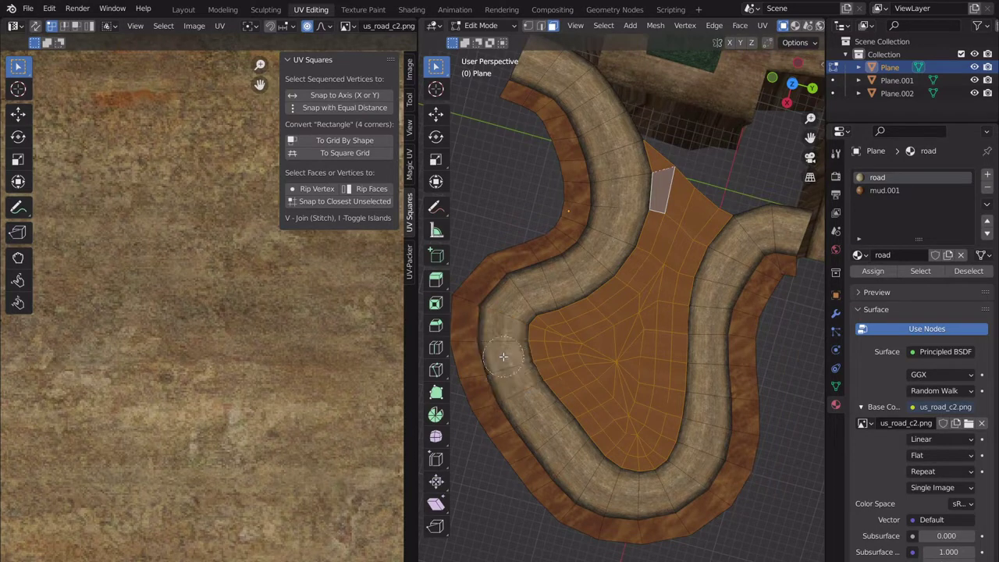
- Add a third material slot to the road mesh with a new material named mud.002
middle_click_drag(619, 310, 695, 262)
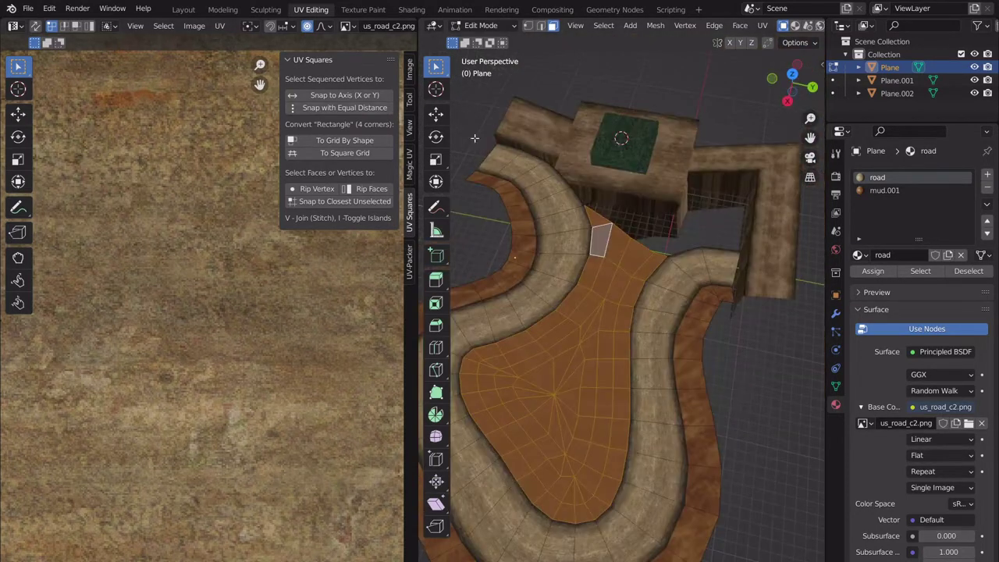
middle_click_drag(565, 252, 637, 231, "shift")
scroll(628, 244, "down", 2)
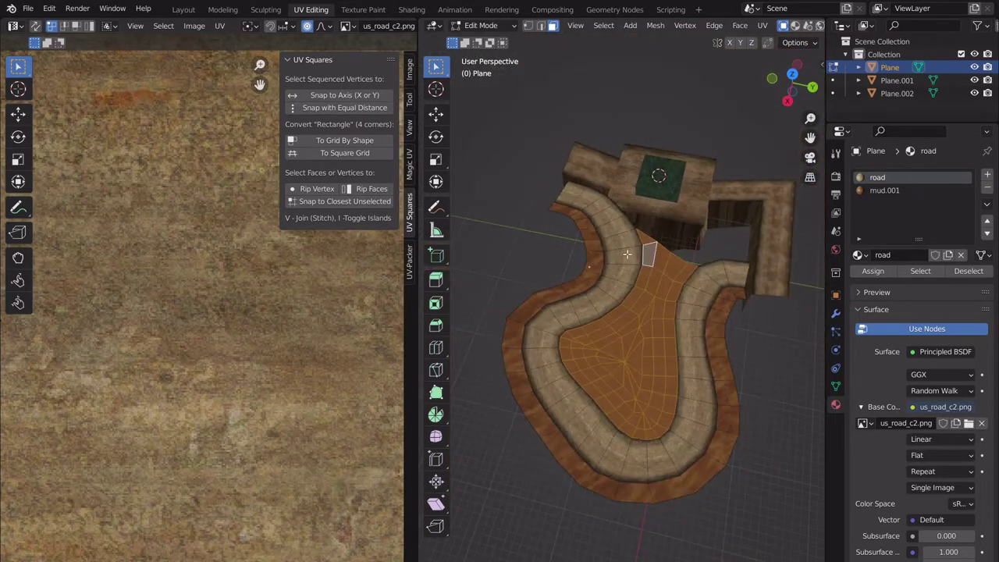
left_click(986, 175)
left_click(905, 255)
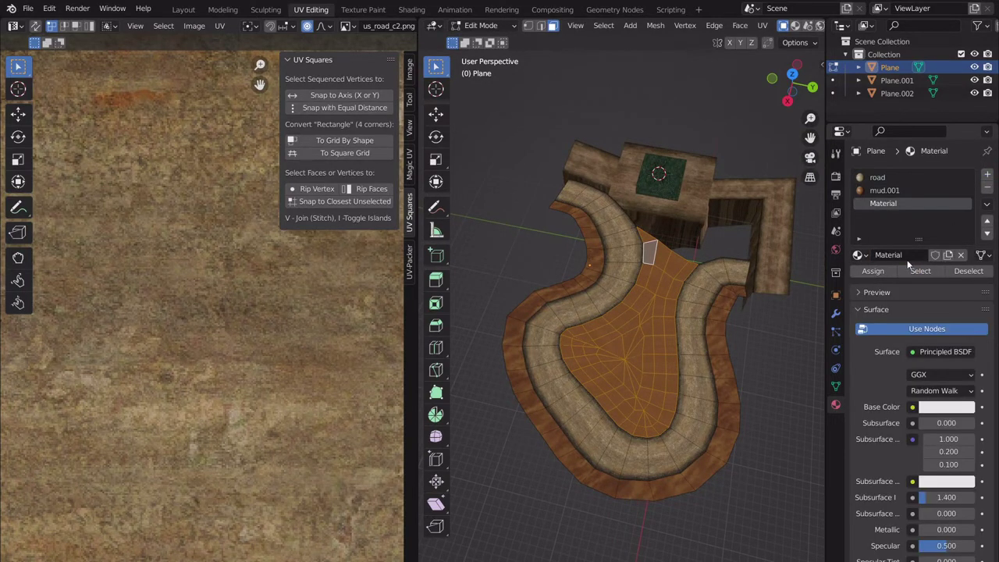
double_click(905, 258)
type("mud.002")
key("Return")
- Load mud.png from the textures folder as the base color image texture of the mud.002 material
left_click(911, 407)
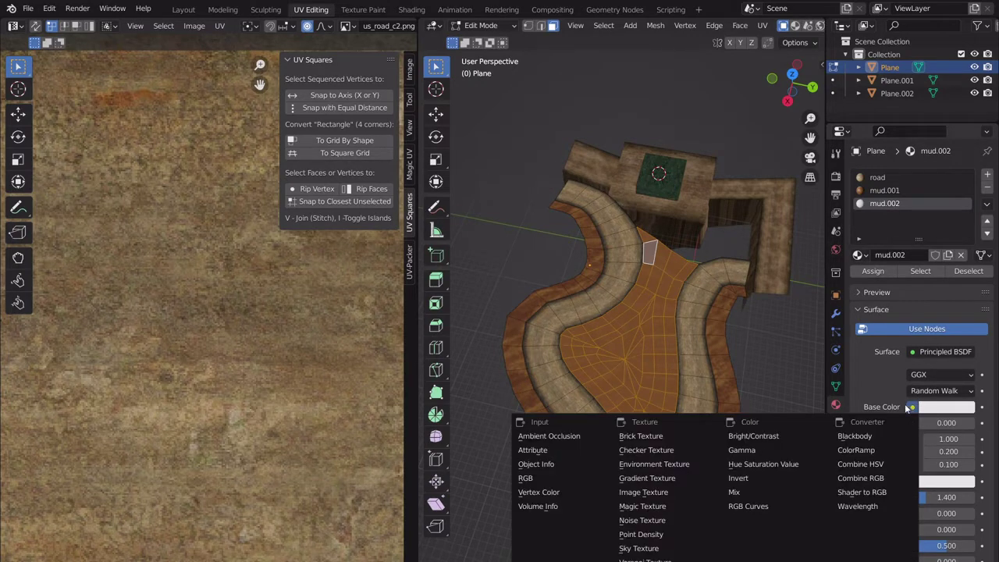
left_click(659, 493)
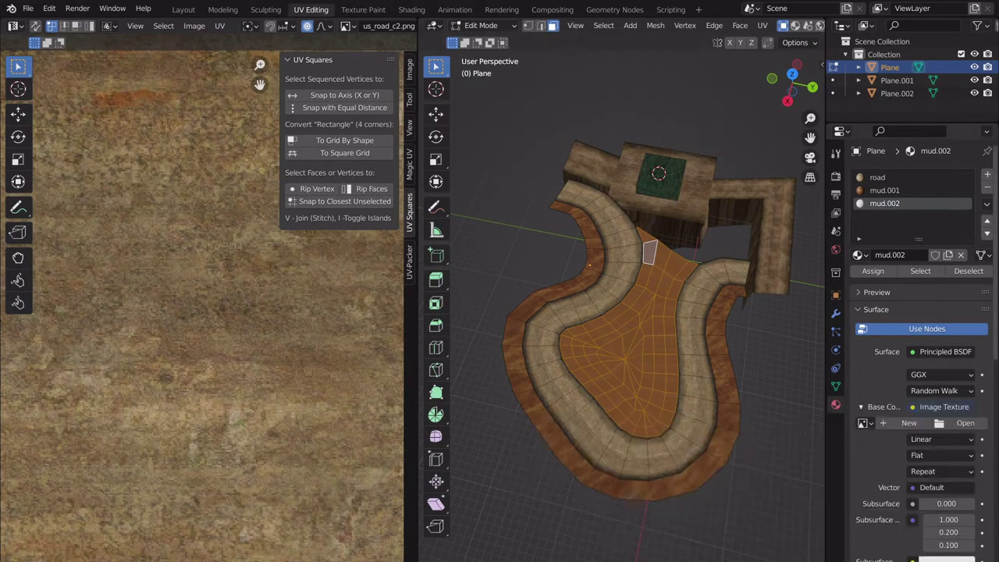
left_click(952, 424)
scroll(509, 230, "down", 3)
right_click(517, 235)
key("Escape")
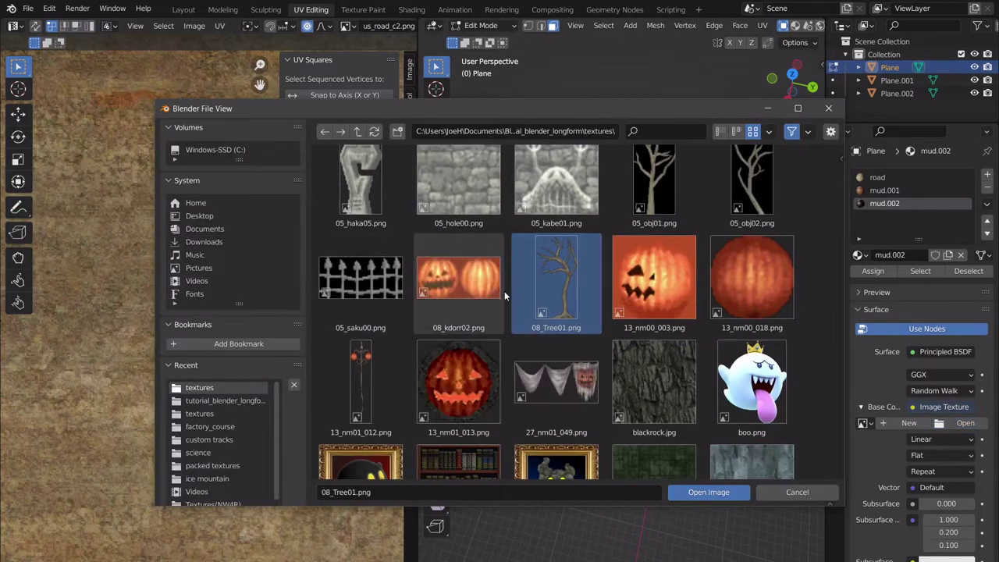
scroll(515, 296, "down", 10)
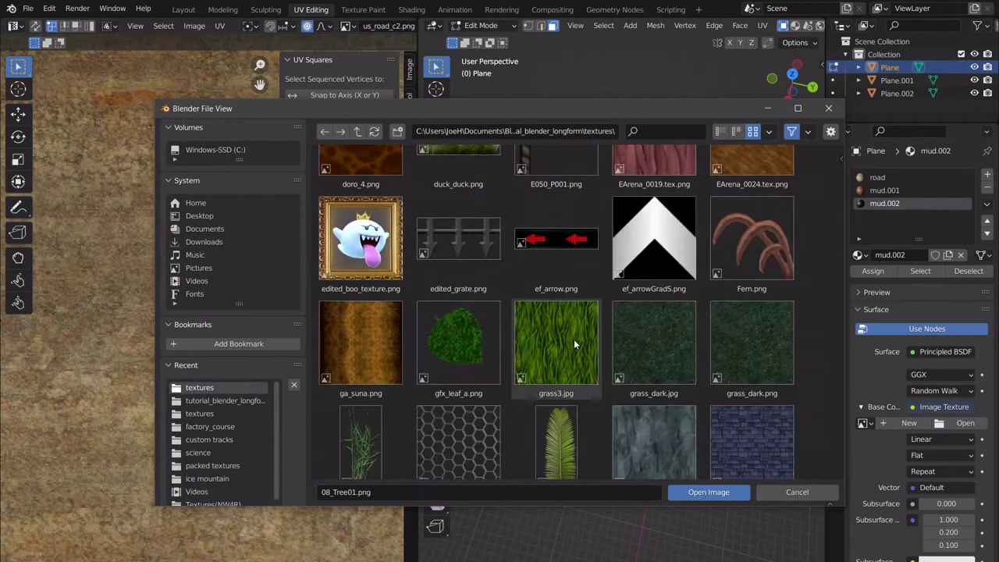
scroll(577, 345, "down", 4)
scroll(600, 349, "down", 3)
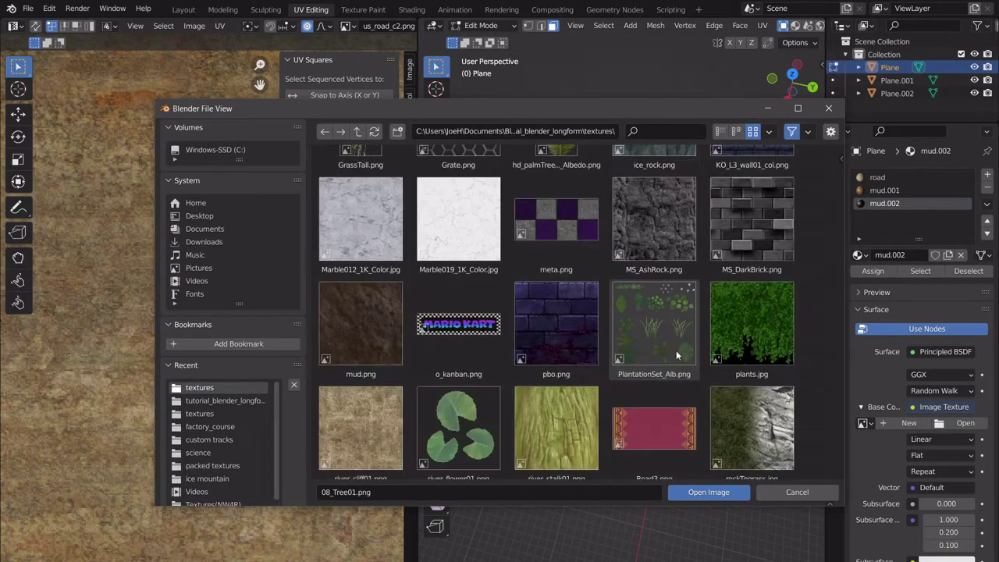
scroll(663, 355, "down", 2)
left_click(361, 206)
left_click(722, 493)
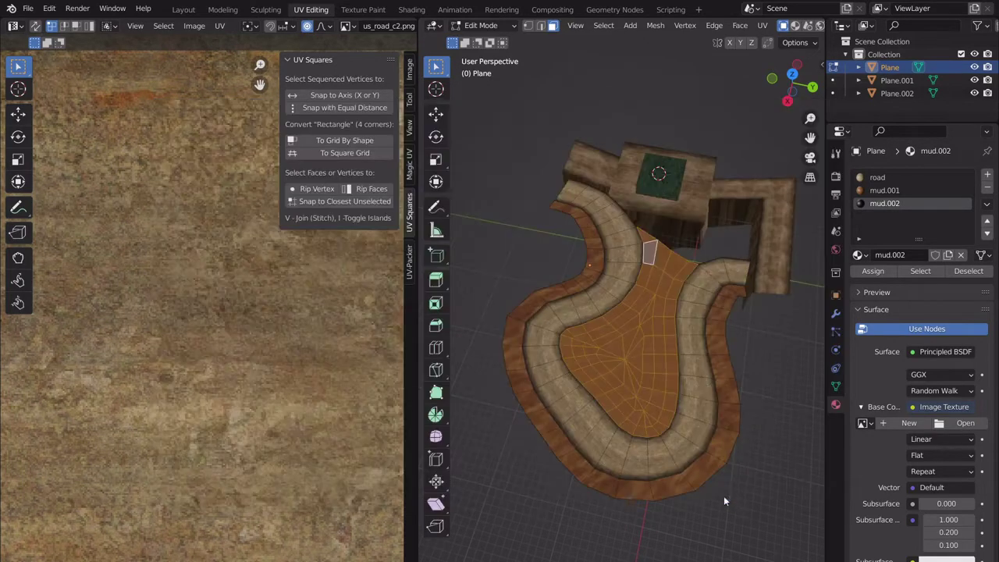
- Assign the mud.002 material to the selected inner terrain faces
scroll(685, 345, "up", 4)
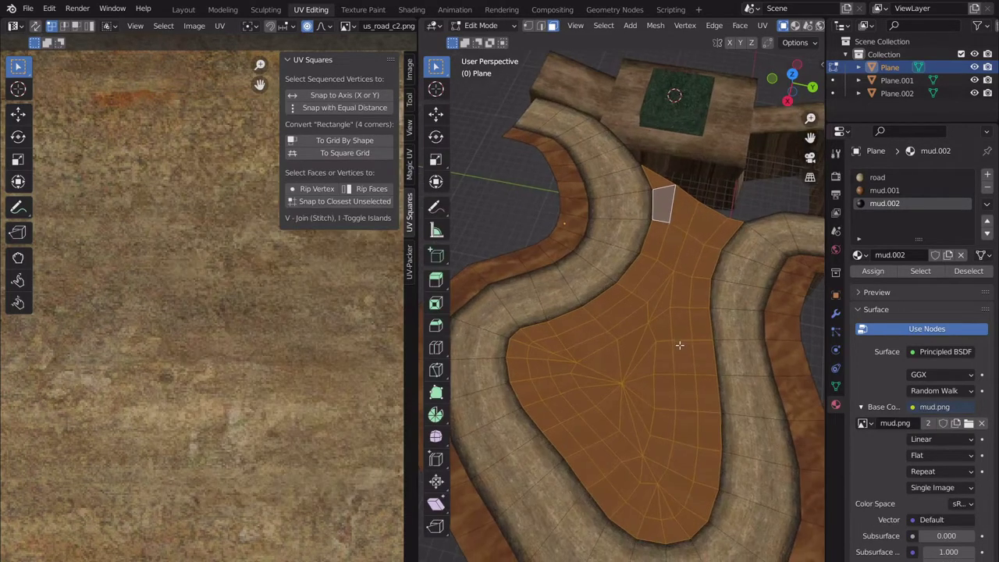
scroll(679, 345, "down", 5)
scroll(694, 349, "up", 2)
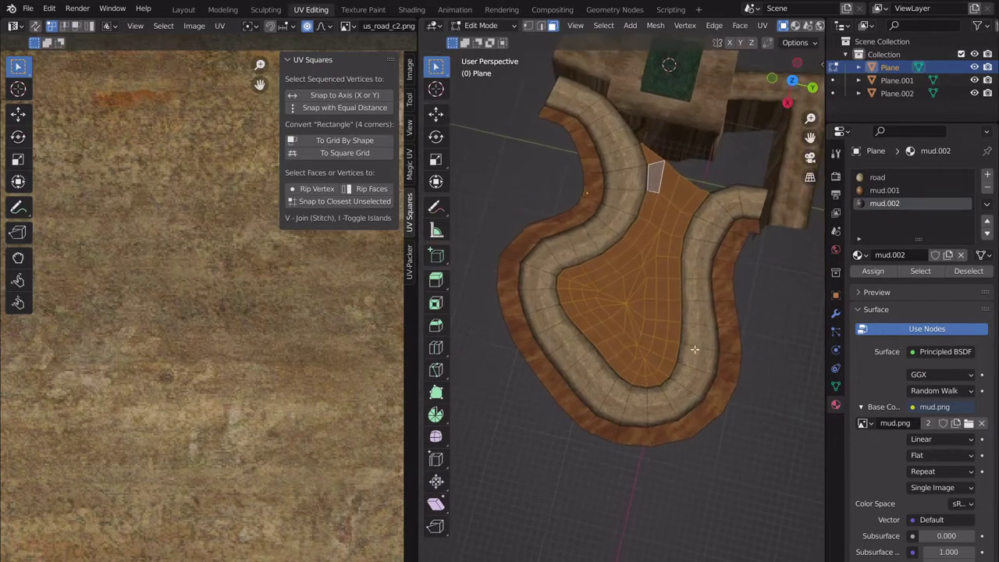
scroll(694, 349, "up", 3)
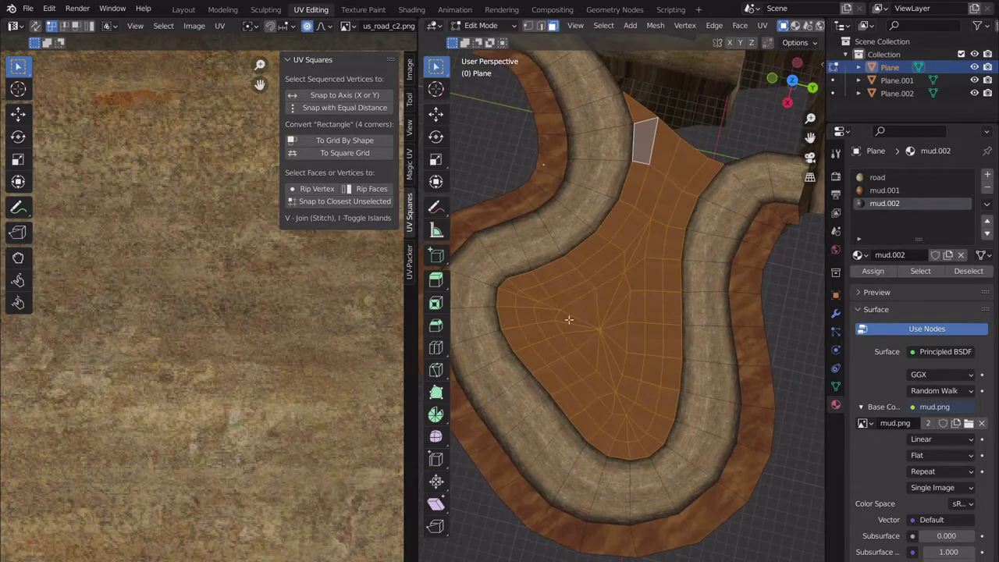
left_click(872, 271)
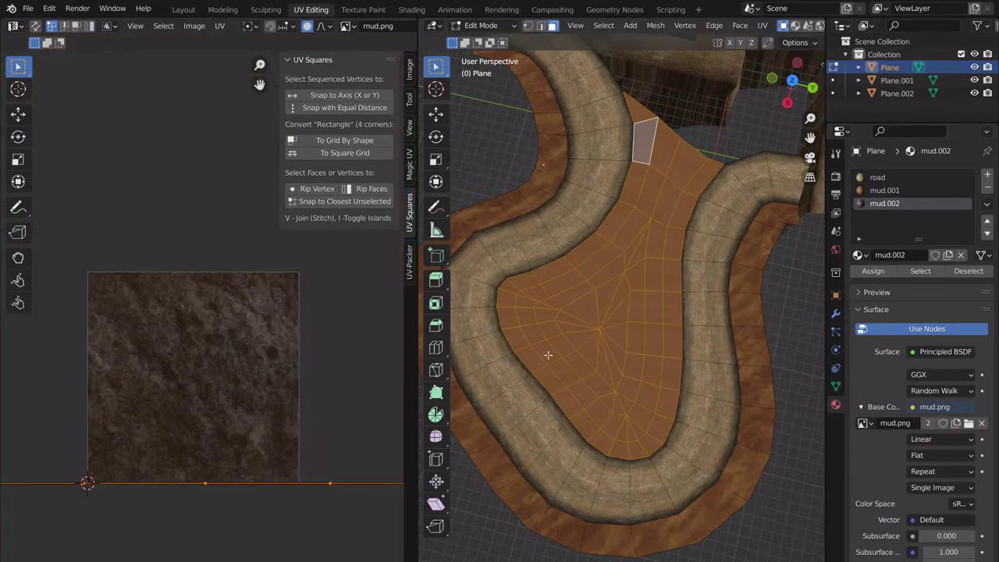
- Unwrap the inner terrain faces with Project from View in the top orthographic view
left_click(791, 81)
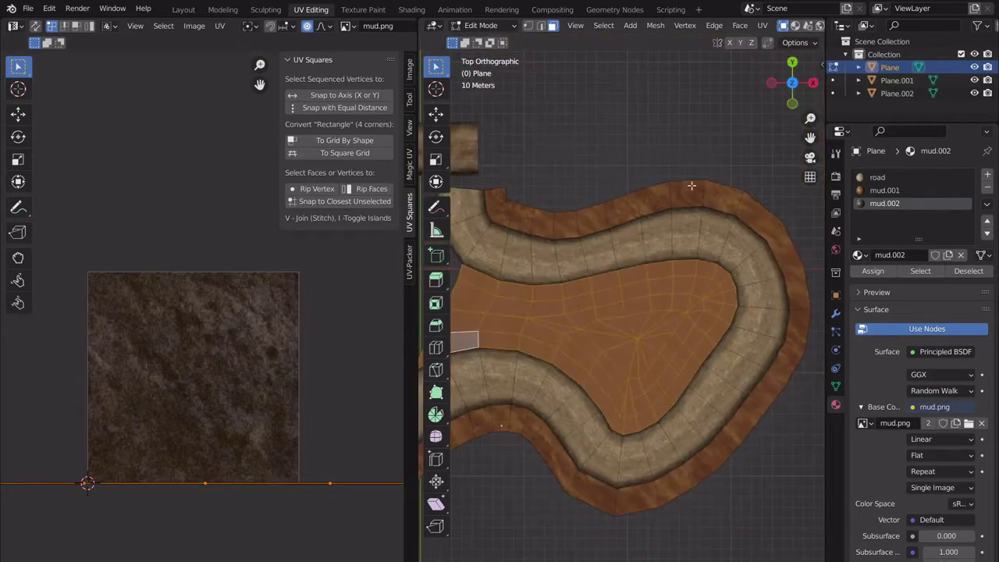
scroll(622, 334, "up", 3)
key("u")
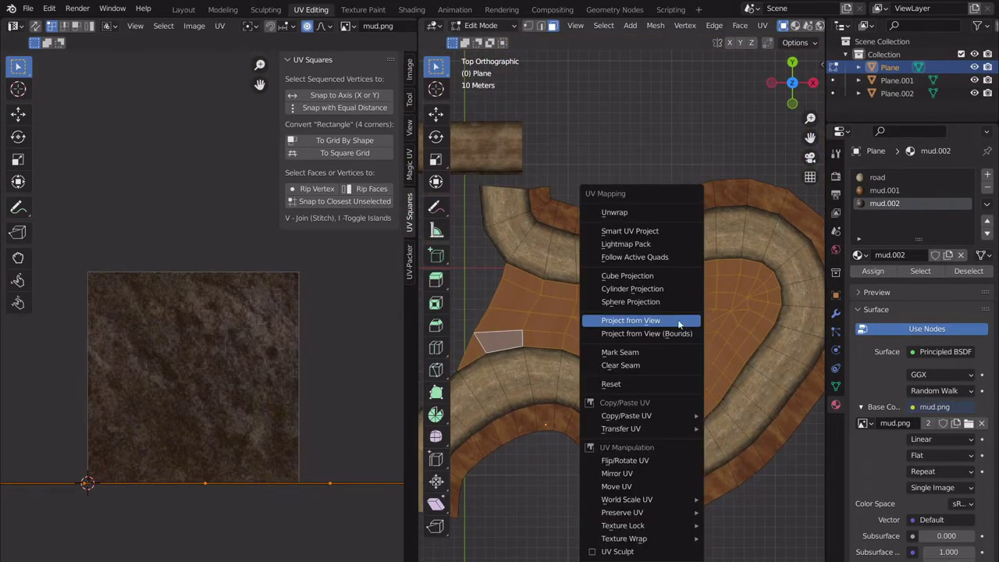
left_click(667, 323)
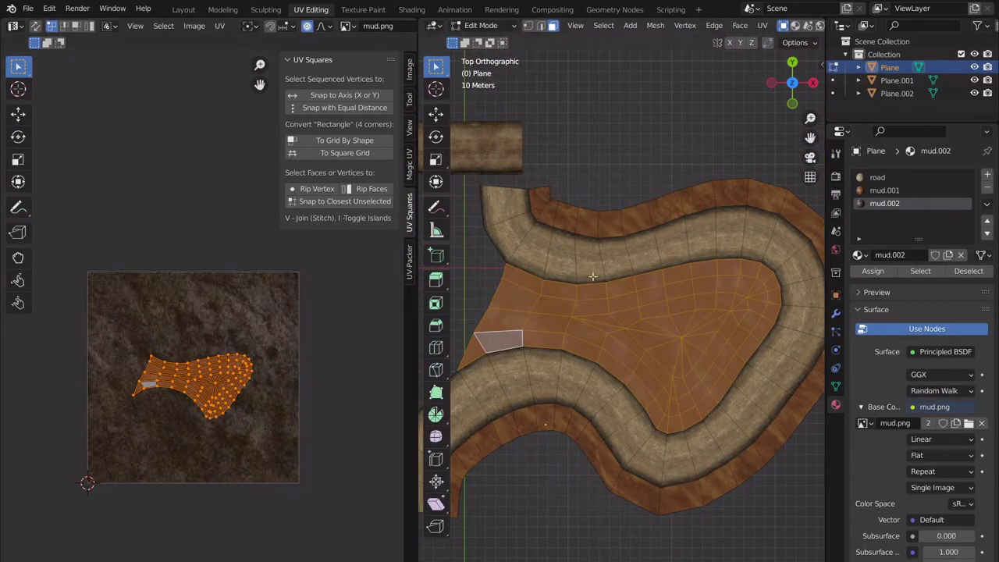
key("u")
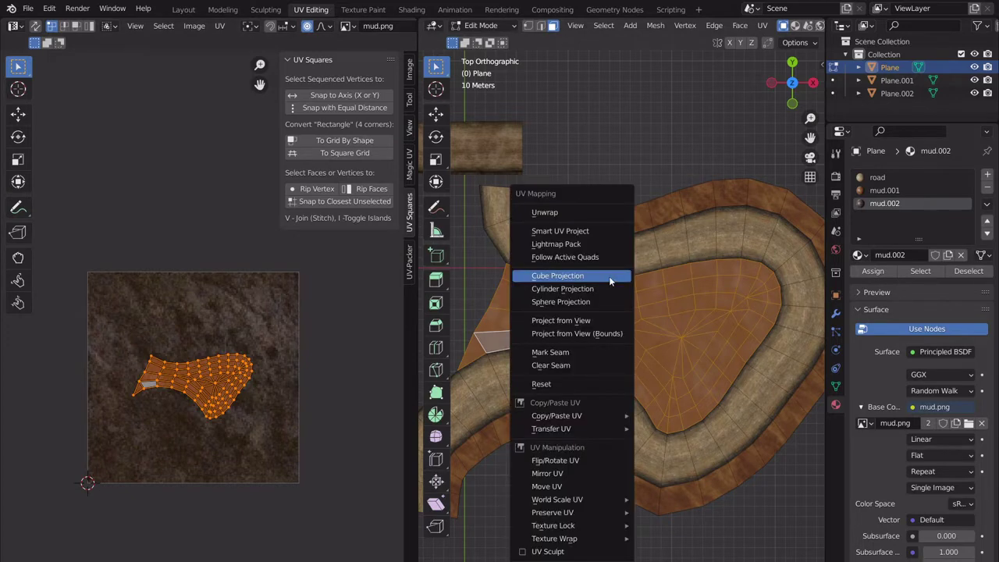
left_click(577, 320)
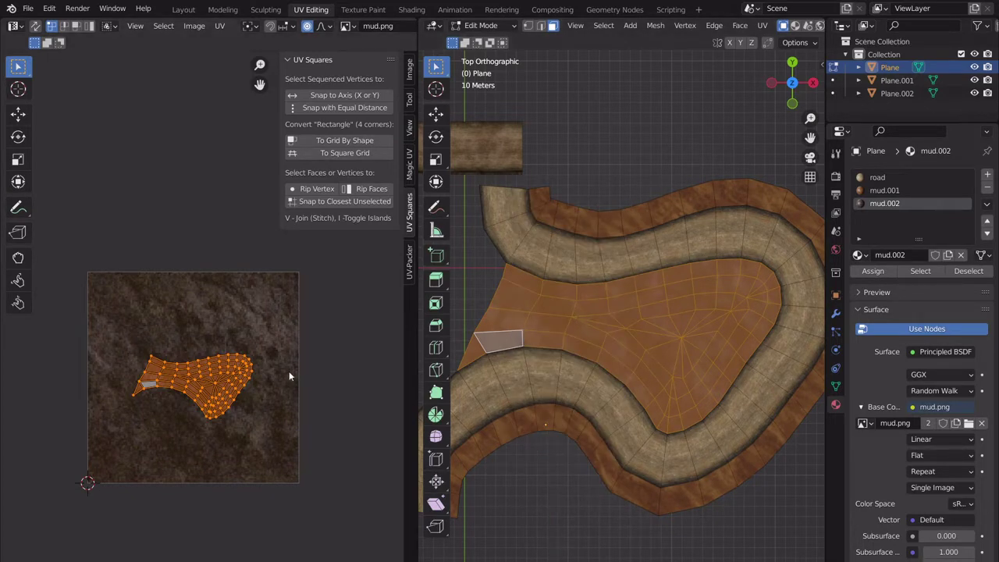
- Scale the inner terrain's UVs up well beyond the image bounds, rotate them about -47 degrees, and inspect the texture in Object Mode
key("s")
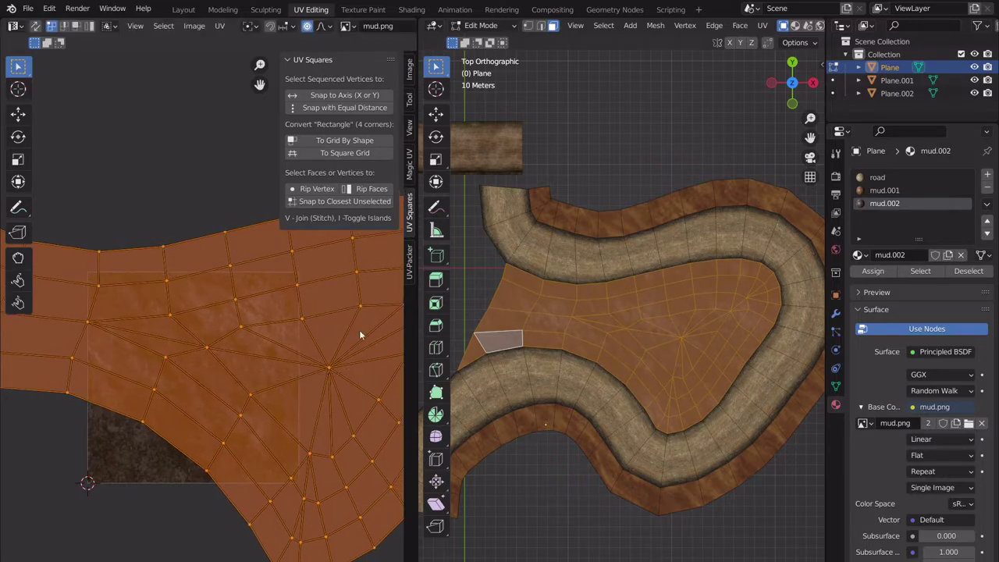
key("r")
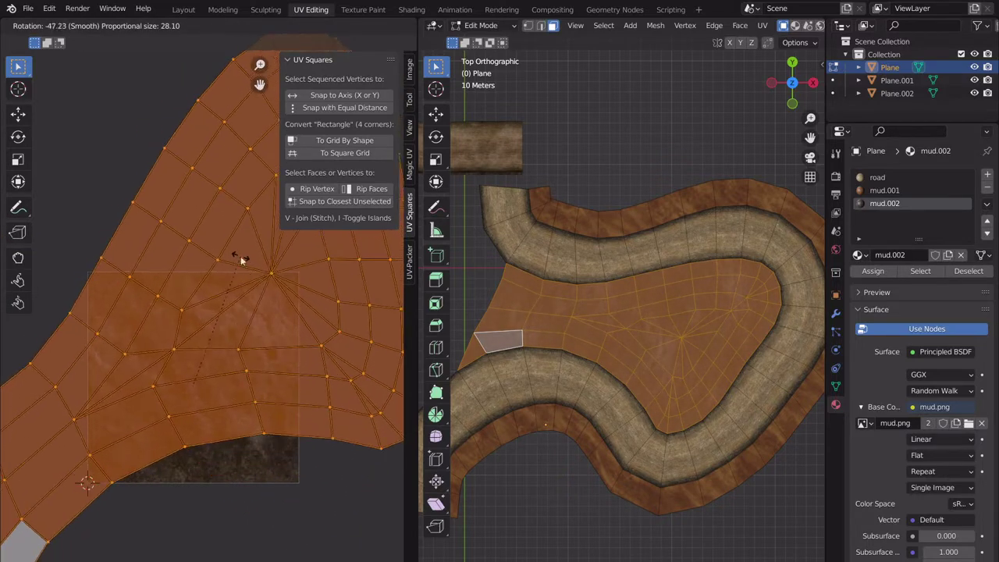
left_click(241, 257)
key("Tab")
scroll(703, 366, "up", 4)
middle_click_drag(703, 365, 634, 249)
middle_click_drag(699, 444, 745, 351)
- Return to the Layout workspace and put the road mesh in Edit Mode with edge selection
left_click(183, 9)
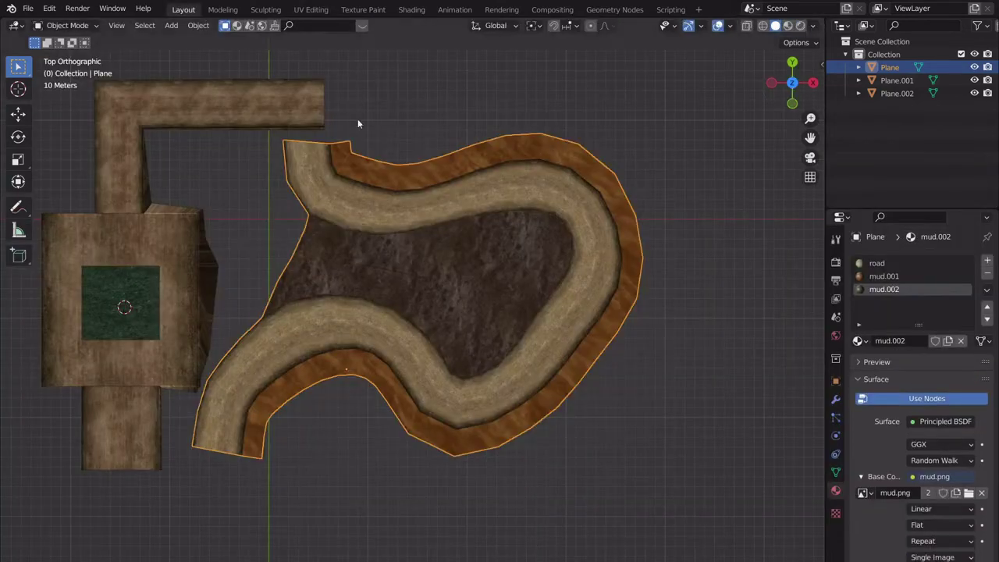
scroll(430, 318, "up", 4)
middle_click_drag(449, 294, 476, 336)
key("Tab")
middle_click_drag(540, 393, 540, 346)
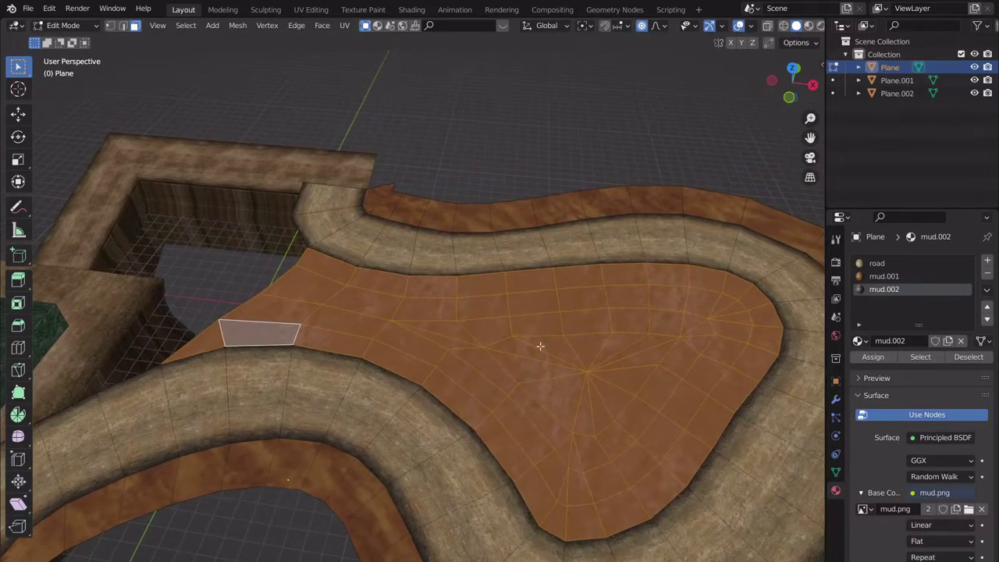
left_click(123, 26)
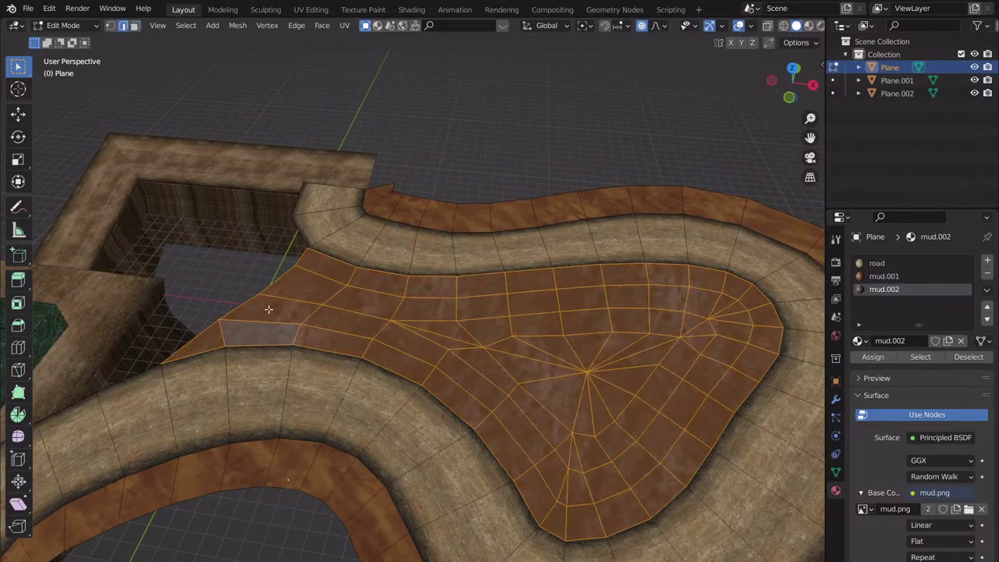
- Select the edge loop one row inside the road around the inner terrain and inspect it
left_click(288, 323)
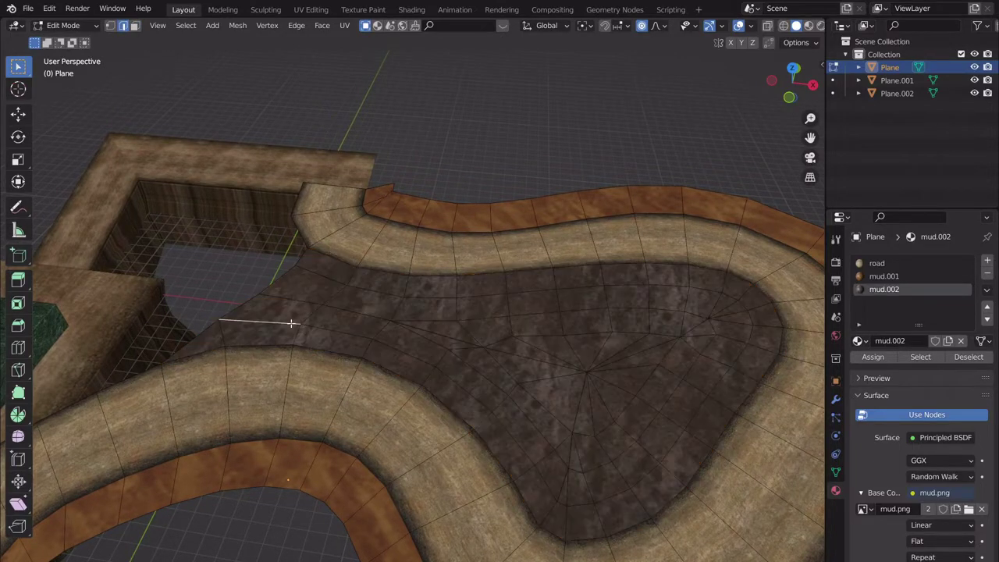
left_click(312, 324, "alt")
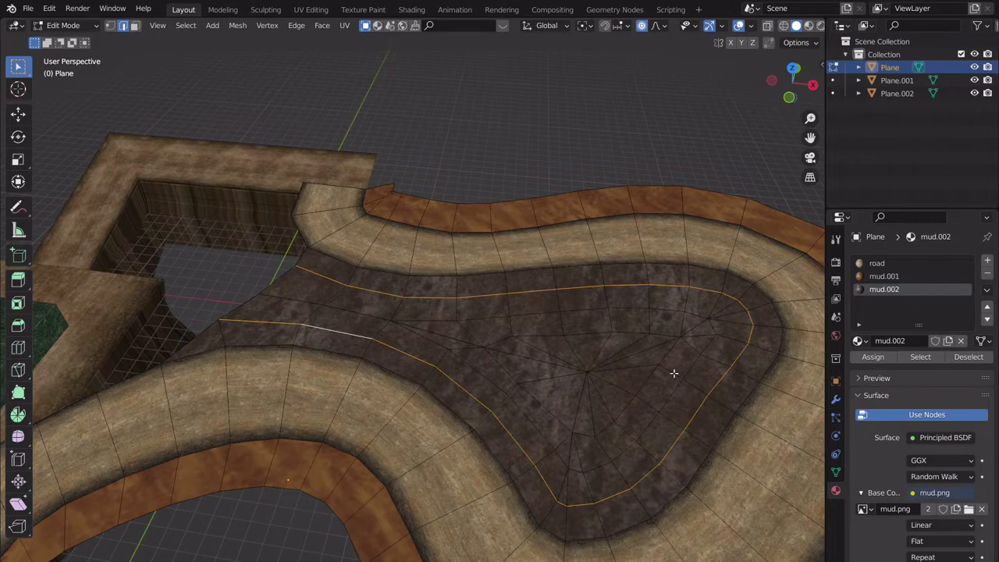
middle_click_drag(673, 373, 614, 397)
scroll(551, 377, "up", 1)
middle_click_drag(485, 403, 492, 411)
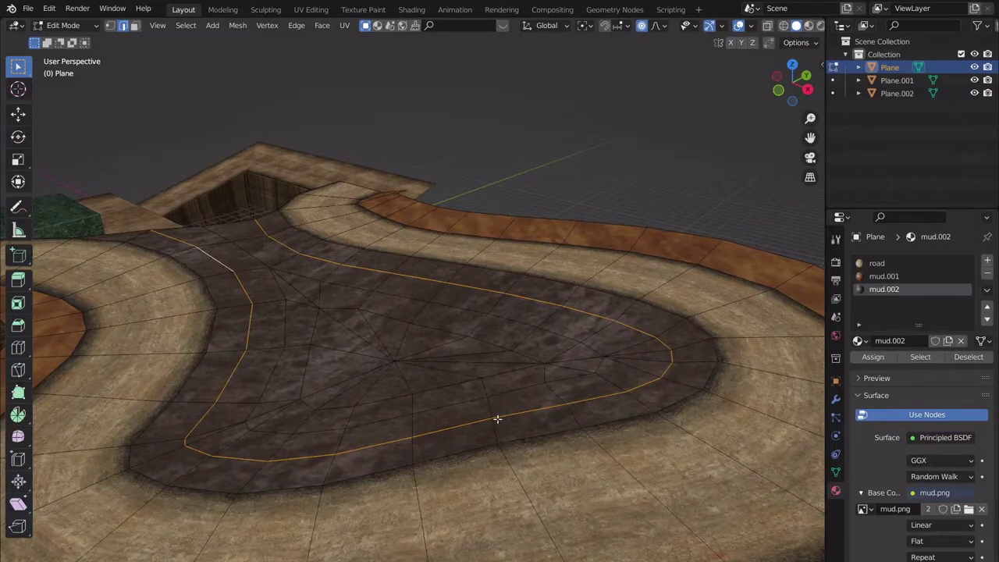
middle_click_drag(460, 392, 448, 433)
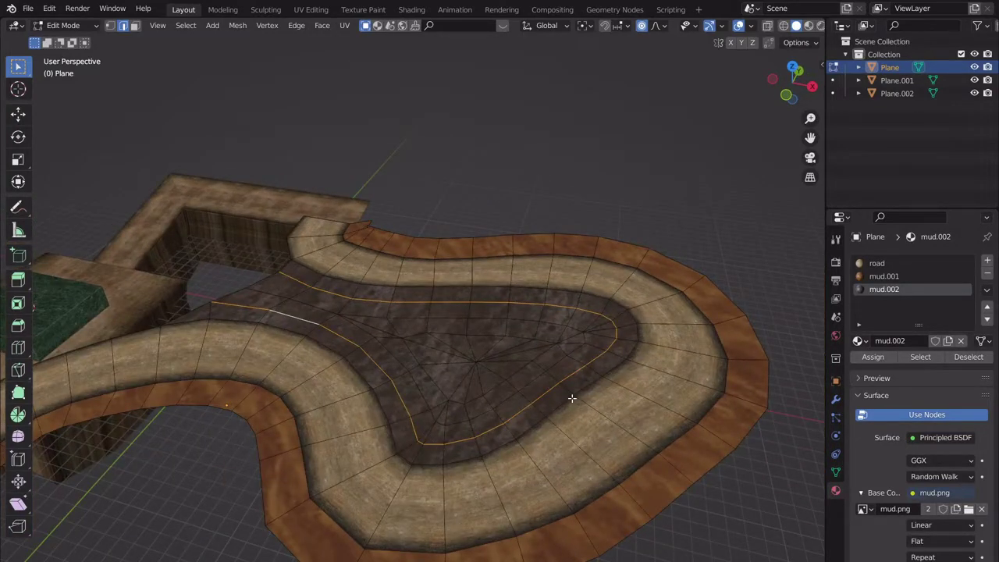
- Select the second row of edges inside the inner terrain, including the line through its narrow neck, and inspect the outline
scroll(572, 398, "up", 2)
mouse_move(572, 398)
middle_mouse_down()
mouse_move(562, 393)
mouse_move(562, 414)
middle_mouse_up()
left_click(491, 494)
left_click(479, 492, "alt")
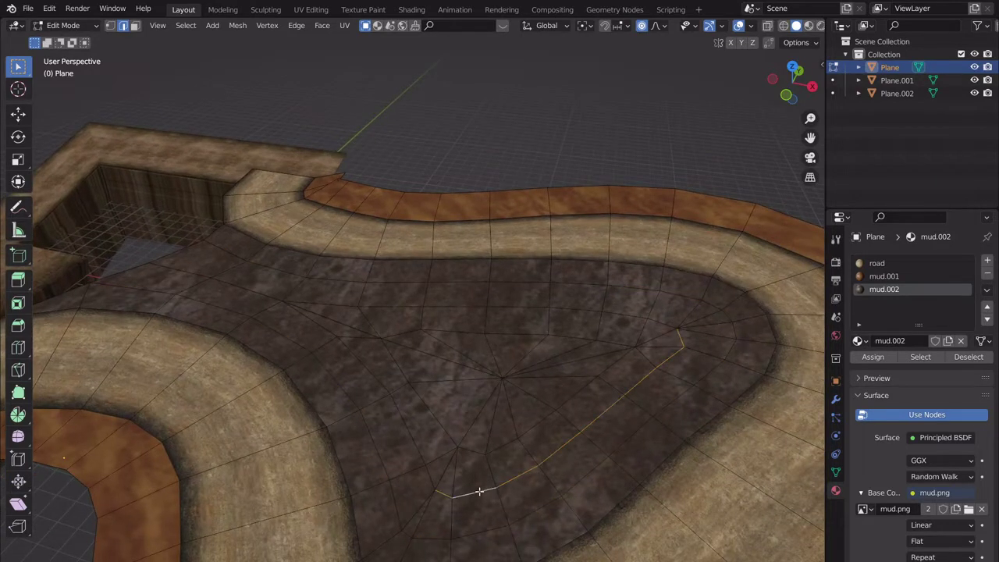
left_click(427, 480, "alt+shift")
left_click(239, 284, "alt+shift")
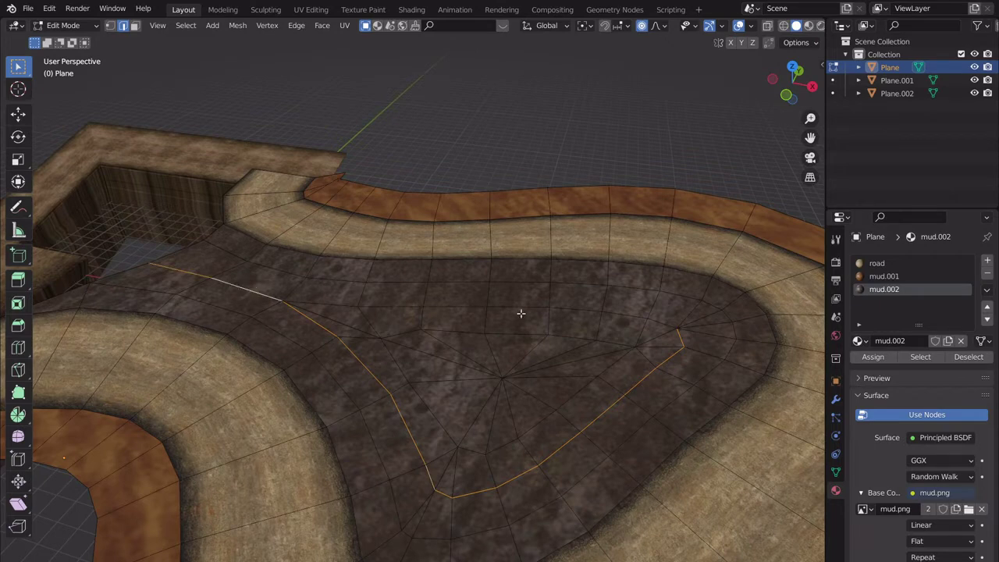
left_click(636, 313, "alt+shift")
middle_click_drag(648, 323, 584, 350)
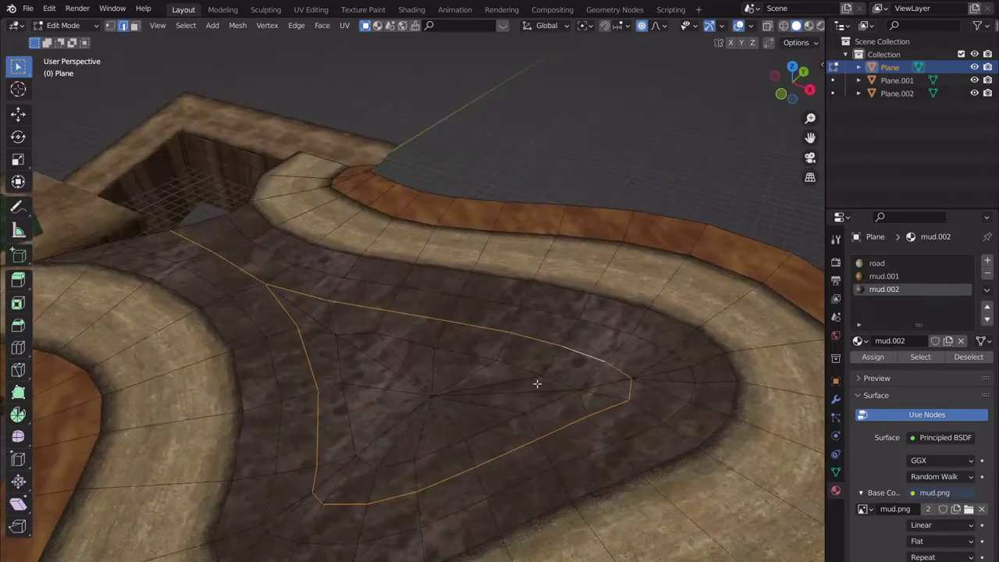
middle_click_drag(479, 460, 493, 462)
scroll(436, 362, "down", 3)
scroll(441, 328, "up", 3)
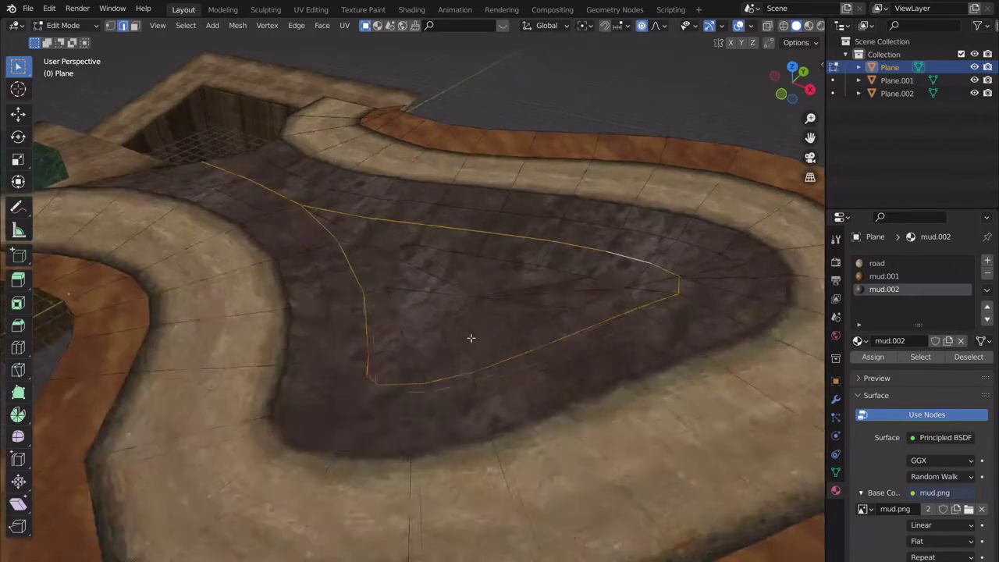
middle_click_drag(470, 338, 499, 373)
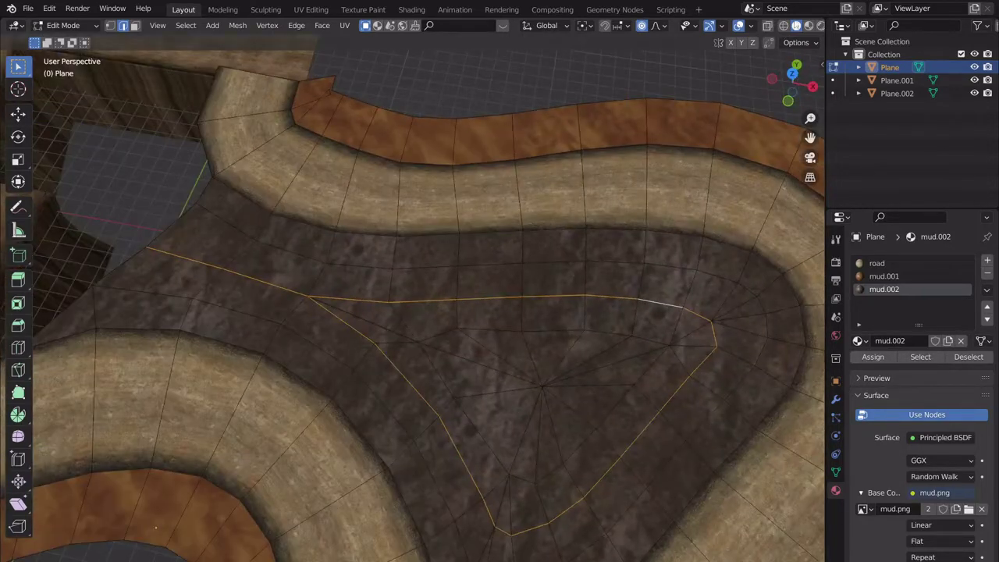
- From top view, knife-cut a new edge line just outside the selected outline, starting and ending at the inner terrain's open neck
left_click(792, 74)
scroll(466, 259, "up", 4)
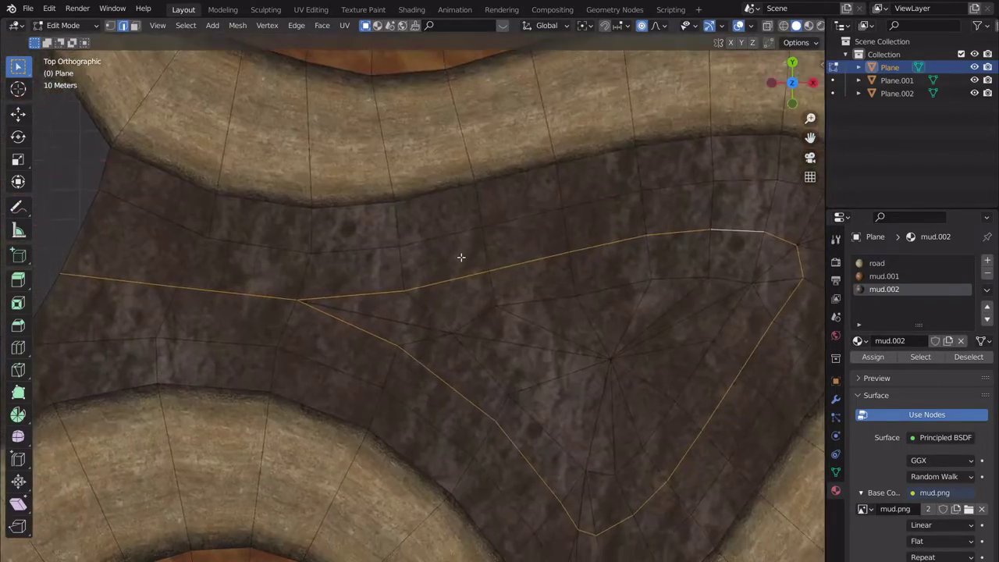
scroll(461, 258, "down", 2)
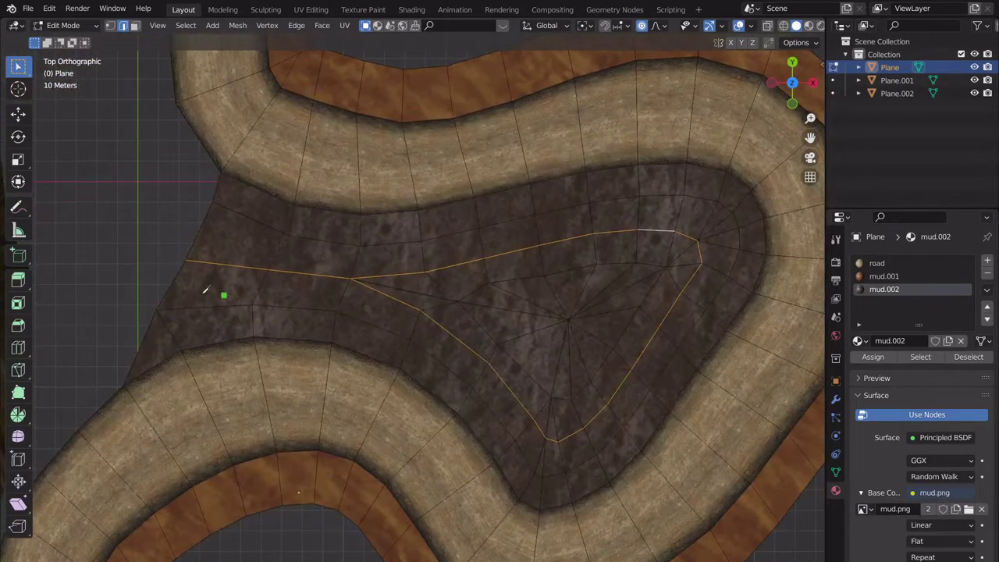
left_click(173, 280)
left_click(344, 291)
left_click(462, 343)
left_click(528, 426)
left_click(543, 450)
left_click(718, 271)
left_click(715, 226)
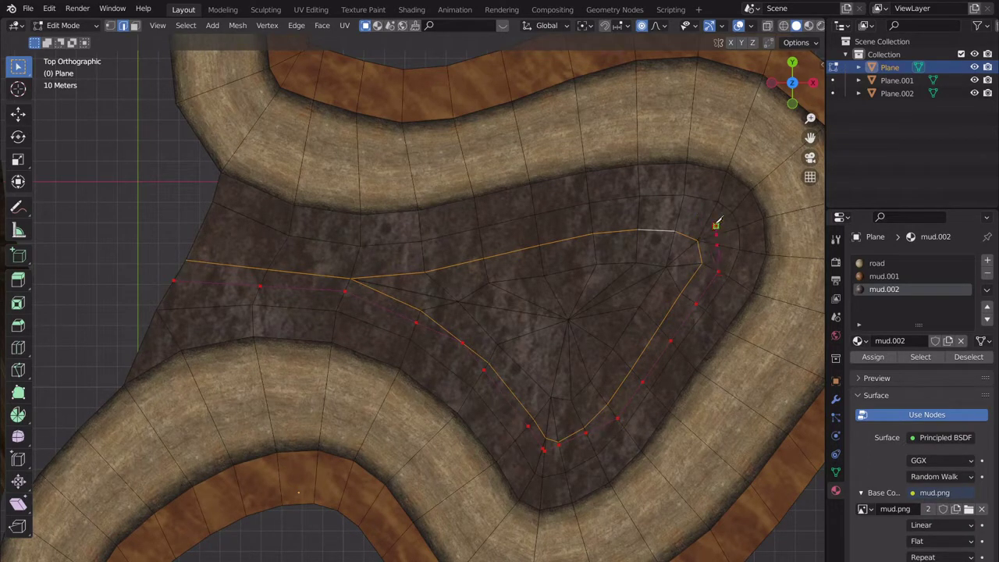
left_click(638, 212)
left_click(481, 248)
left_click(196, 233)
key("Return")
- Select the knife-cut edge outline around the inner terrain, including its line through the narrow neck
middle_click_drag(461, 339, 378, 336)
left_click(270, 167)
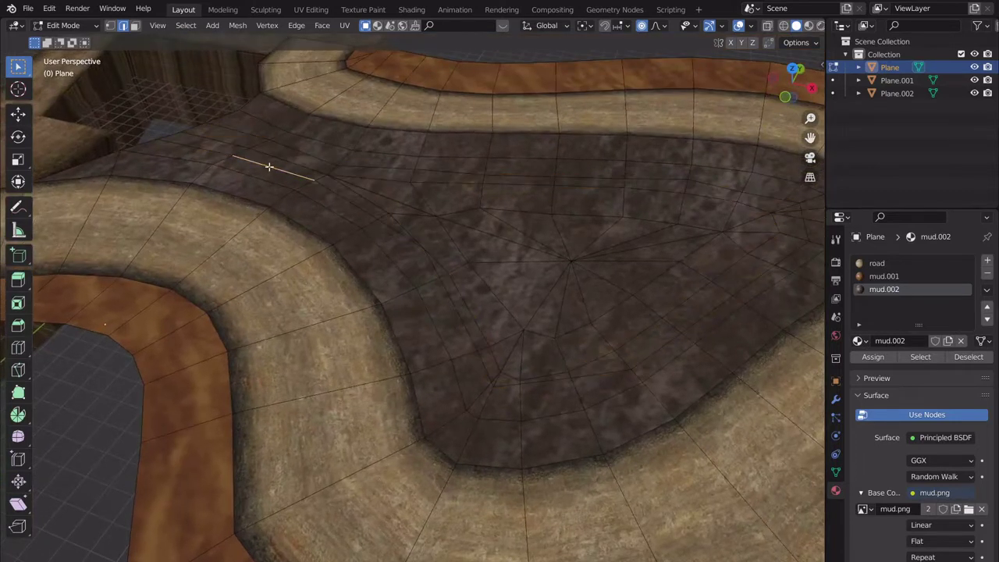
left_click(271, 169, "alt")
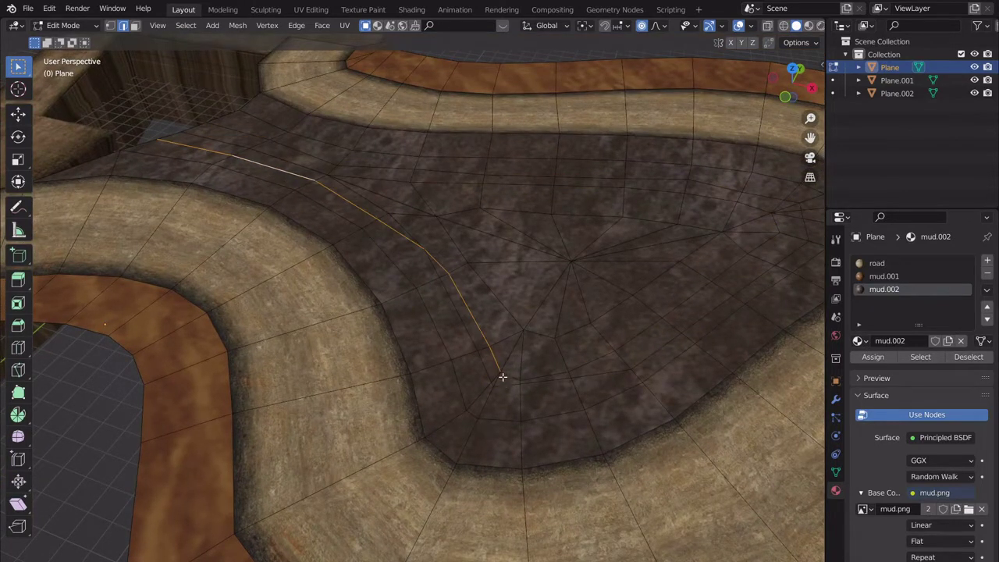
left_click(445, 289)
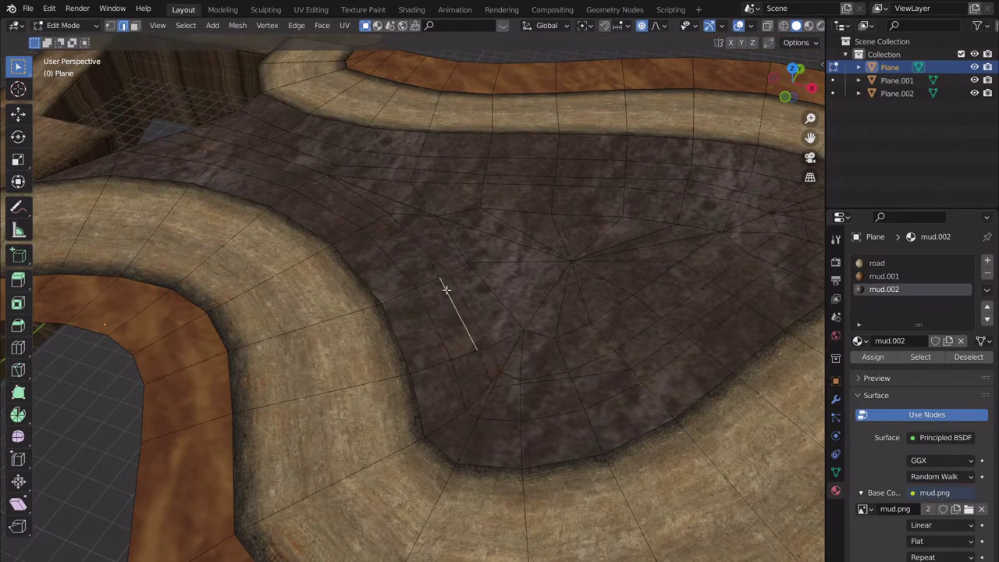
left_click(438, 276, "alt")
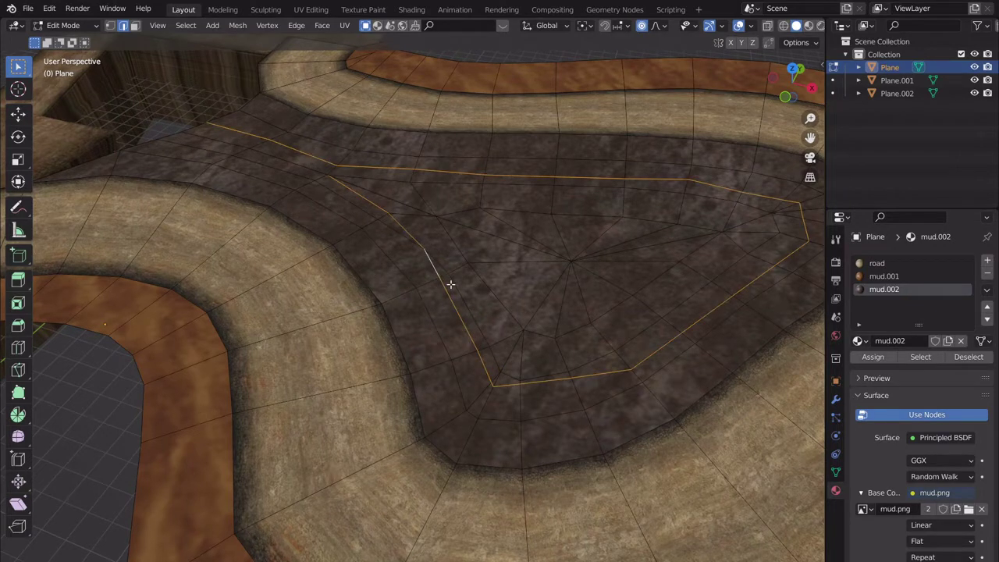
- Try to extrude the selected outline vertically along the Z axis
middle_click_drag(450, 283, 458, 302)
middle_click_drag(553, 341, 546, 281)
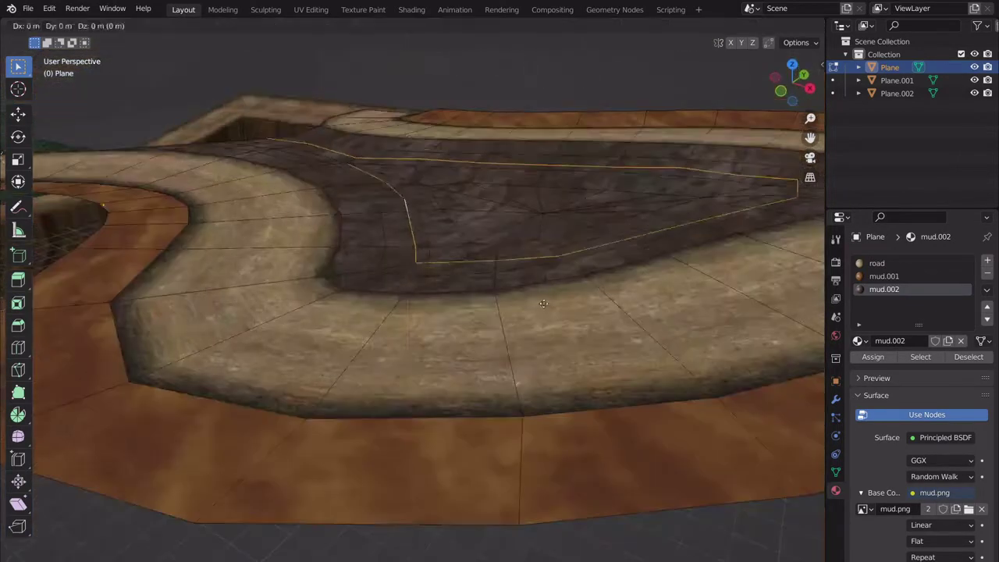
key("e")
key("z")
key("Escape")
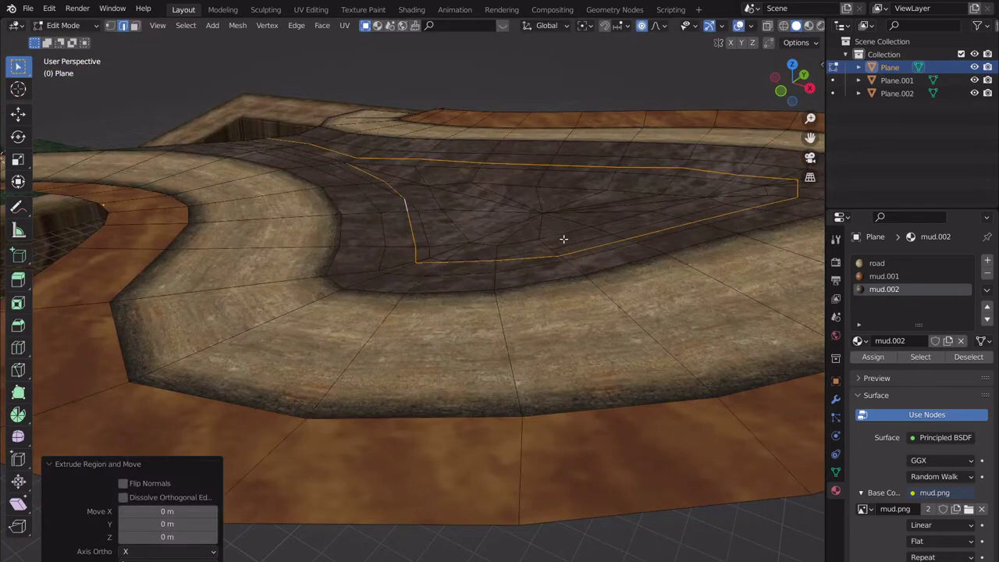
- Undo the extrusion and the knife-cut outline, going back to the original second row of edges
key("ctrl+z")
key("ctrl+z")
left_click(567, 244, "alt")
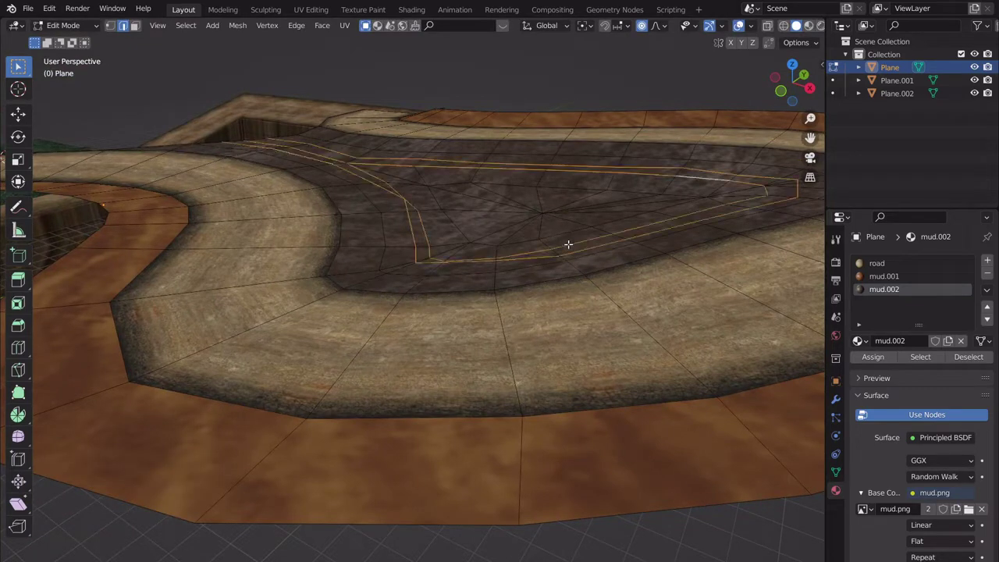
middle_click_drag(567, 247, 546, 304)
scroll(466, 290, "down", 3)
scroll(467, 295, "up", 3)
scroll(468, 312, "down", 1)
middle_click_drag(468, 312, 449, 329)
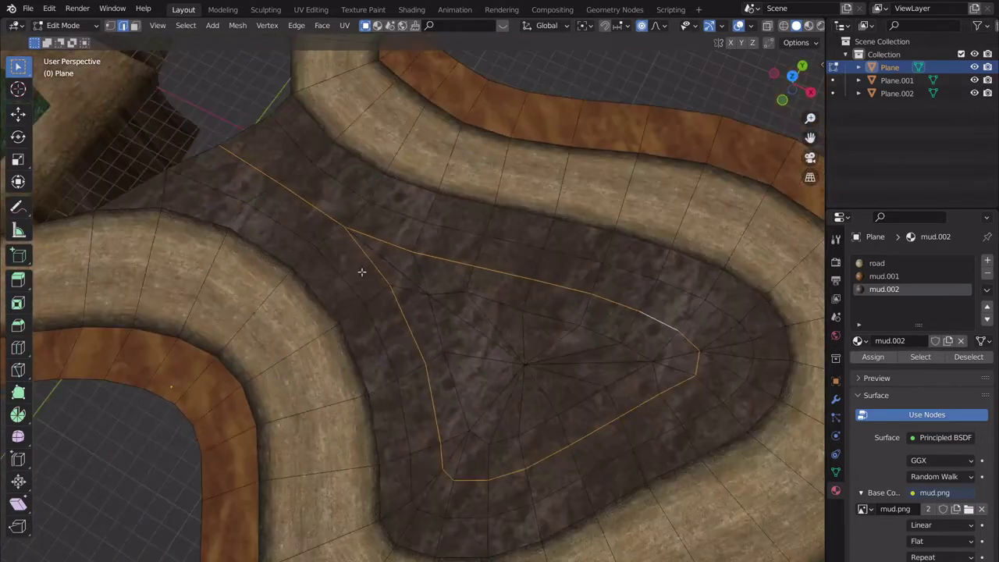
- Try a centred loop cut outside the outline, running from the inner terrain's neck to its lower tip
left_click(230, 180, "alt+shift")
left_click(226, 164, "alt+shift")
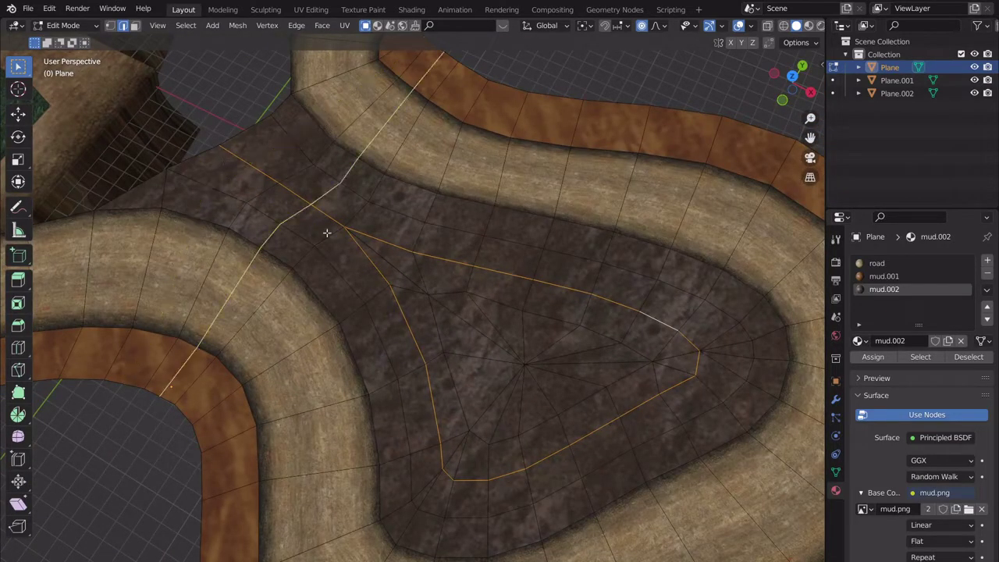
left_click(428, 476, "alt+shift")
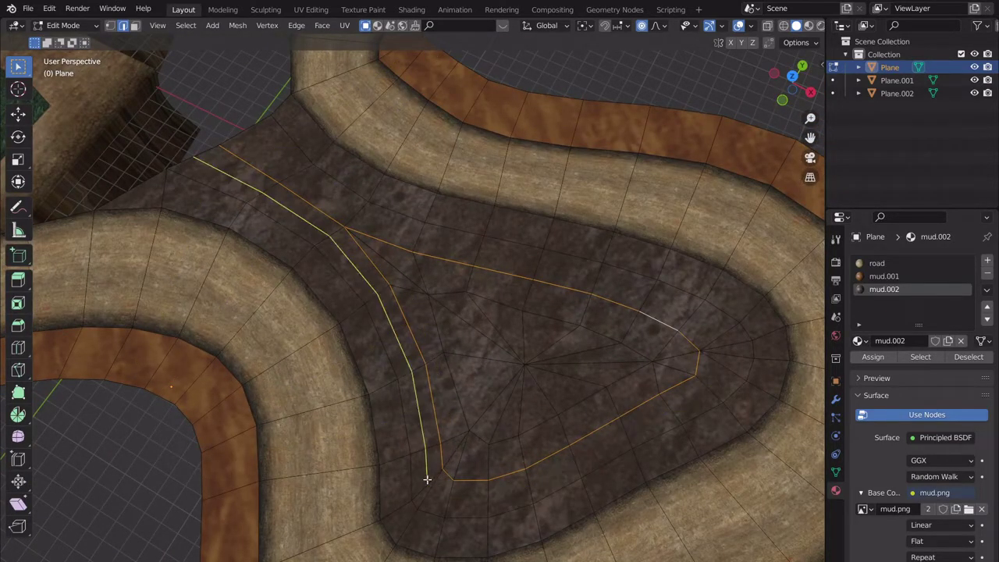
left_click(427, 479)
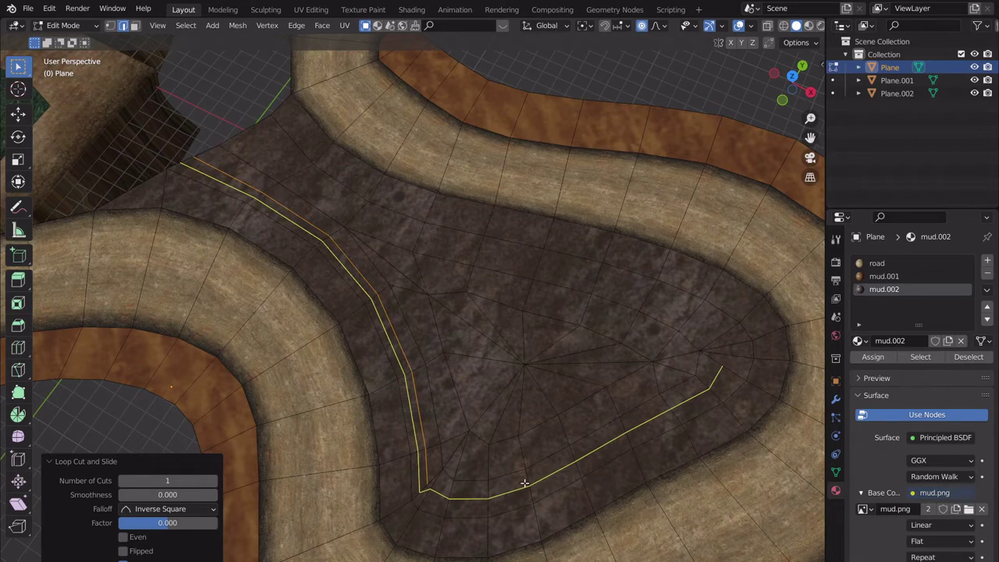
middle_click_drag(520, 468, 515, 419)
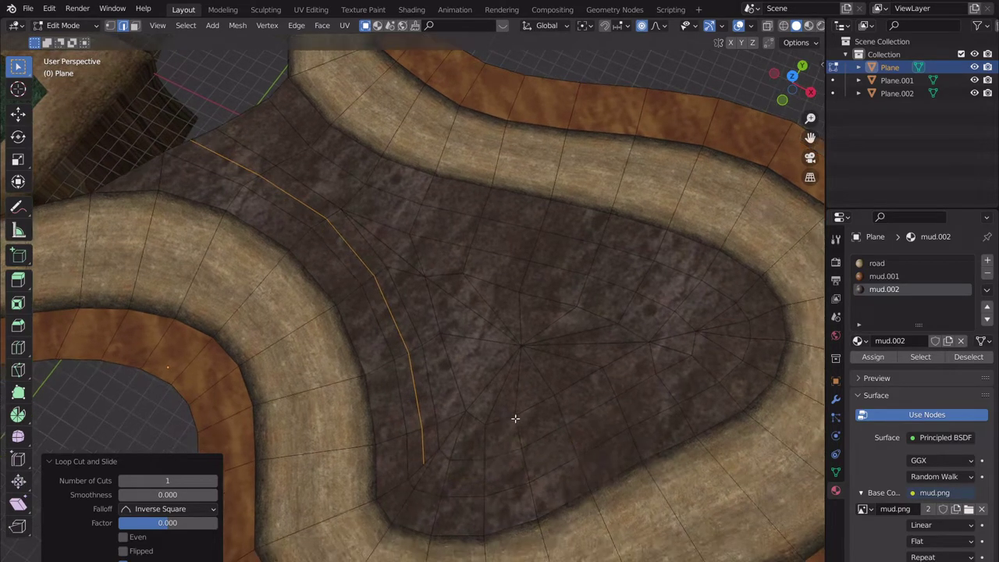
left_click(514, 426)
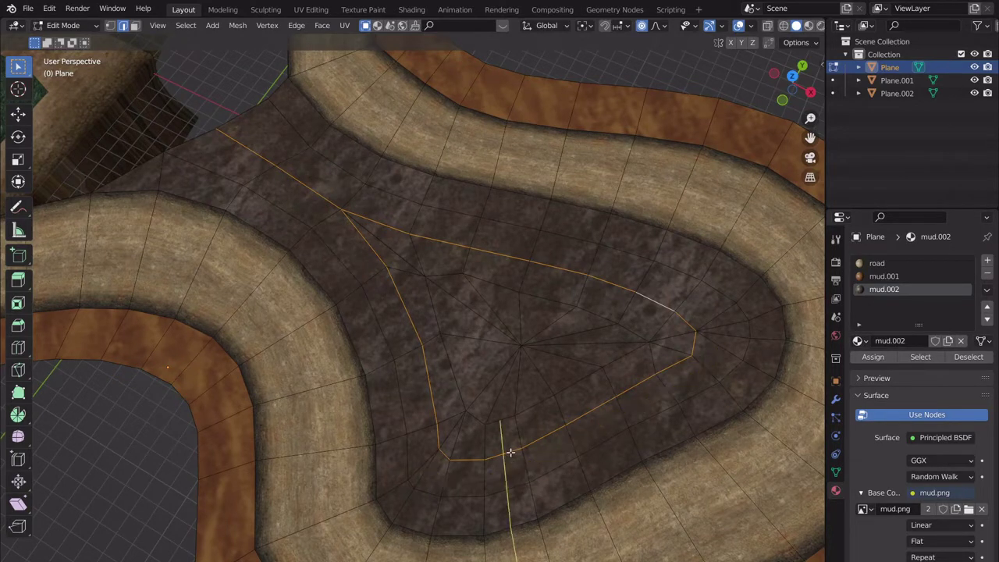
- Add single loop cuts outside the outline along the inner terrain's lower and upper sides, at factors 0.598 and 0.165
left_click(521, 468)
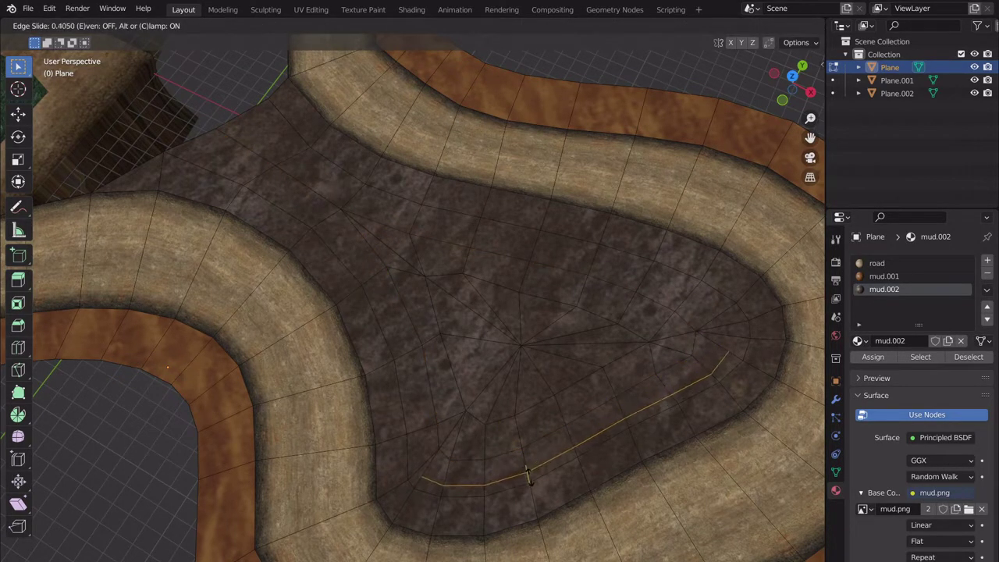
left_click(529, 478)
scroll(649, 428, "up", 3)
middle_click_drag(702, 367, 597, 361, "shift")
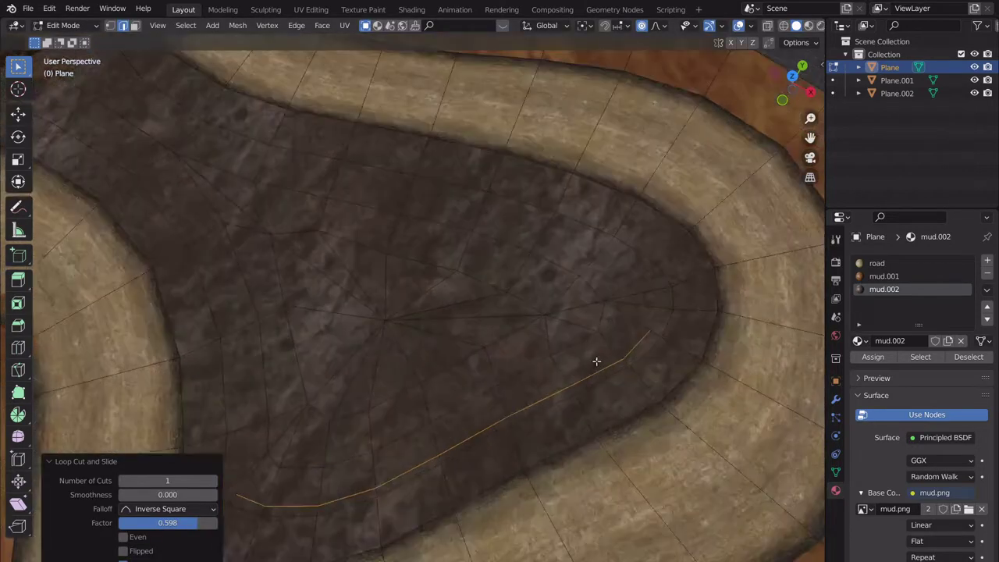
scroll(607, 365, "down", 1)
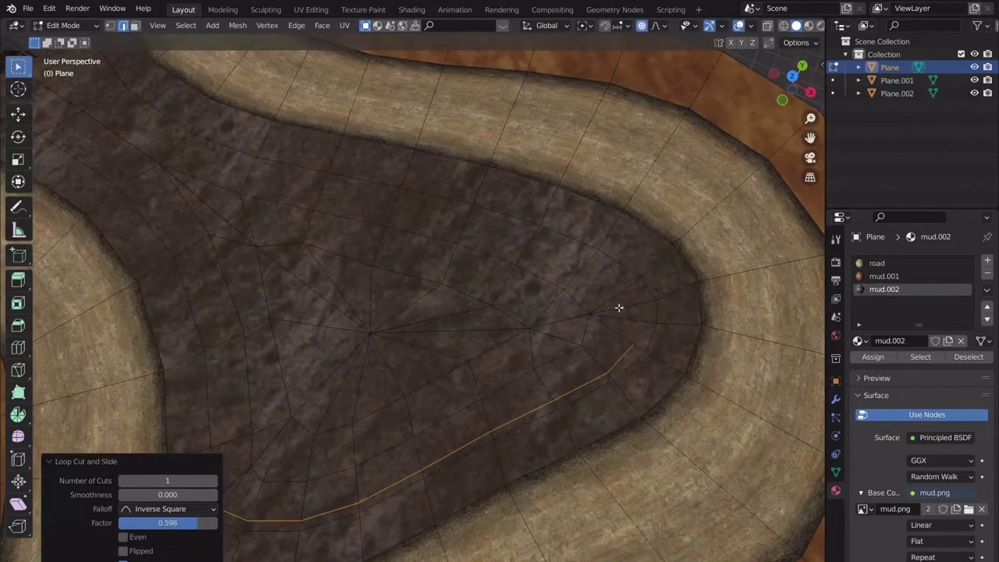
mouse_move(611, 291)
left_mouse_down()
mouse_move(624, 283)
mouse_move(613, 289)
mouse_move(624, 294)
left_mouse_up()
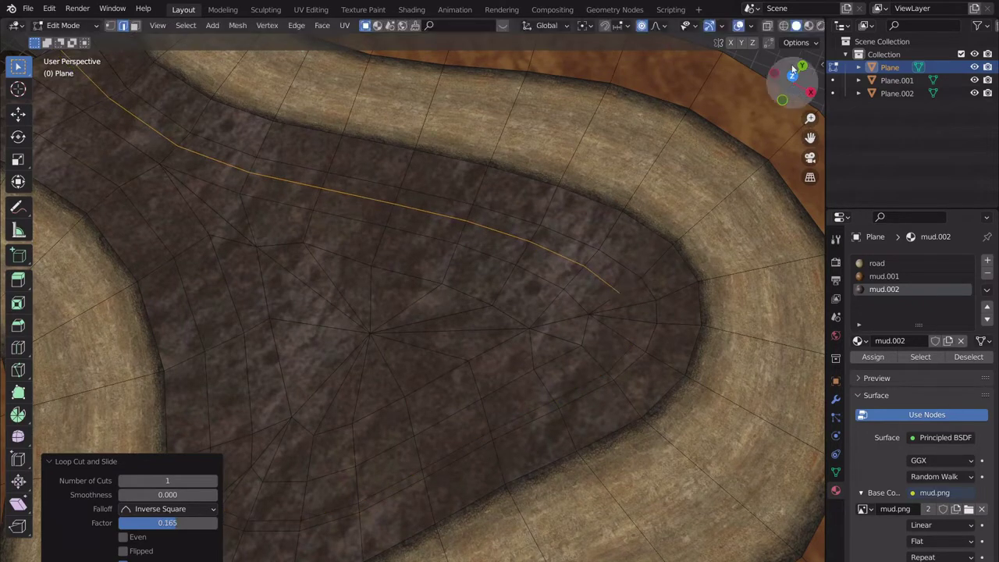
scroll(809, 27, "down", 1)
- Set the viewport shading to MatCap lighting with Random colour
left_click(814, 26)
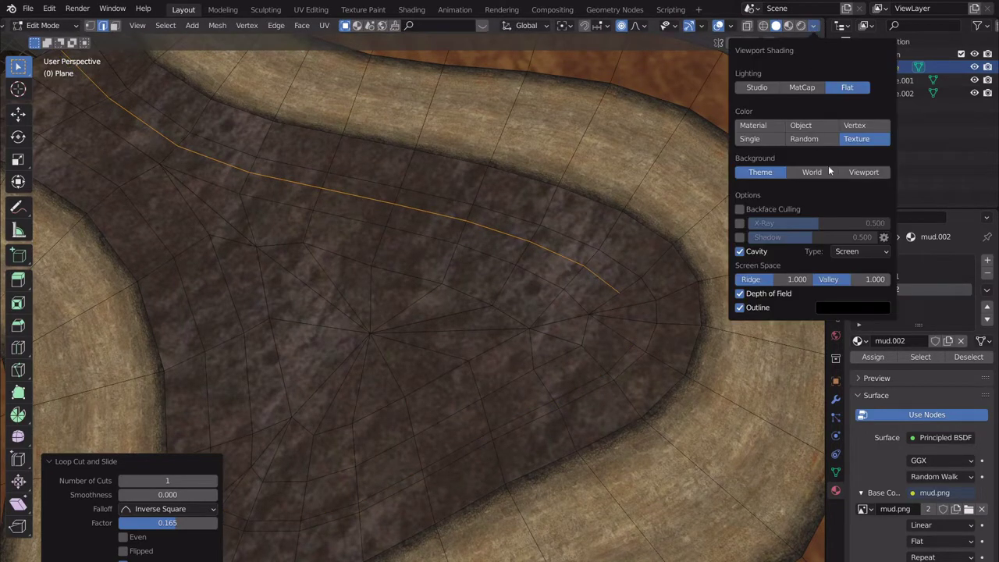
left_click(804, 139)
left_click(801, 87)
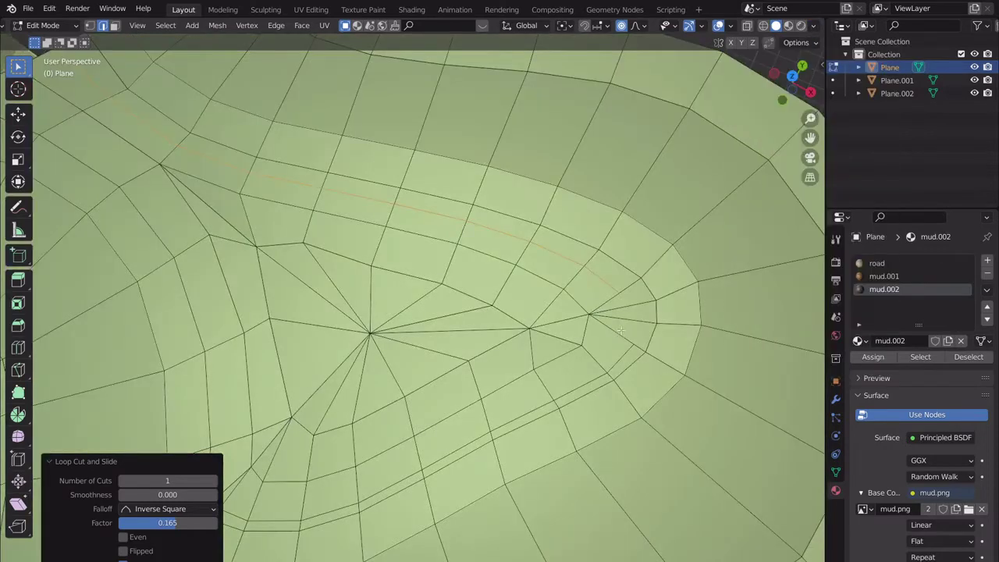
- Knife-cut across the faces at the inner terrain's rounded far end, joining the ends of the two loop cuts
scroll(621, 330, "up", 3)
middle_click_drag(620, 330, 482, 259, "shift")
scroll(625, 312, "up", 2)
middle_click_drag(663, 312, 497, 300, "shift")
scroll(578, 272, "up", 2)
middle_click_drag(577, 272, 528, 373, "shift")
scroll(538, 351, "down", 4)
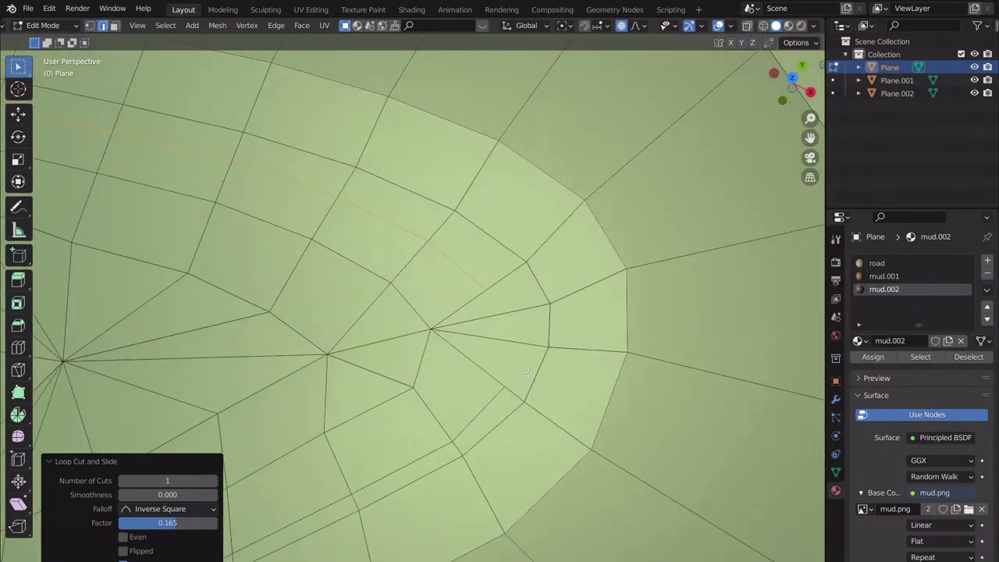
left_click(487, 290)
left_click(517, 341)
key("Return")
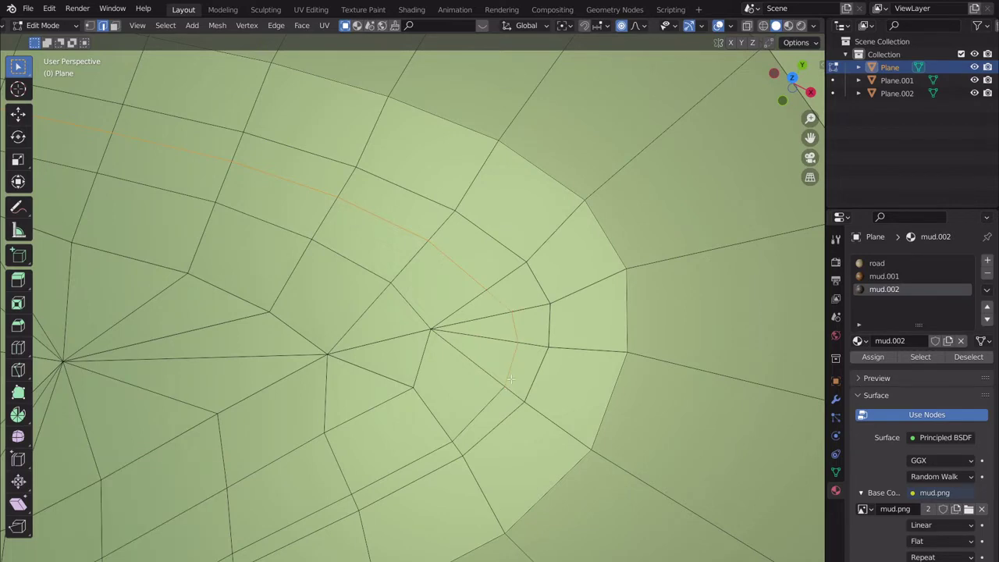
- From top view, knife-cut a line from the lower loop cut's end, just inside the first inner row, to the neck's open border
scroll(437, 374, "down", 7)
middle_click_drag(408, 360, 536, 337, "shift")
scroll(503, 355, "up", 3)
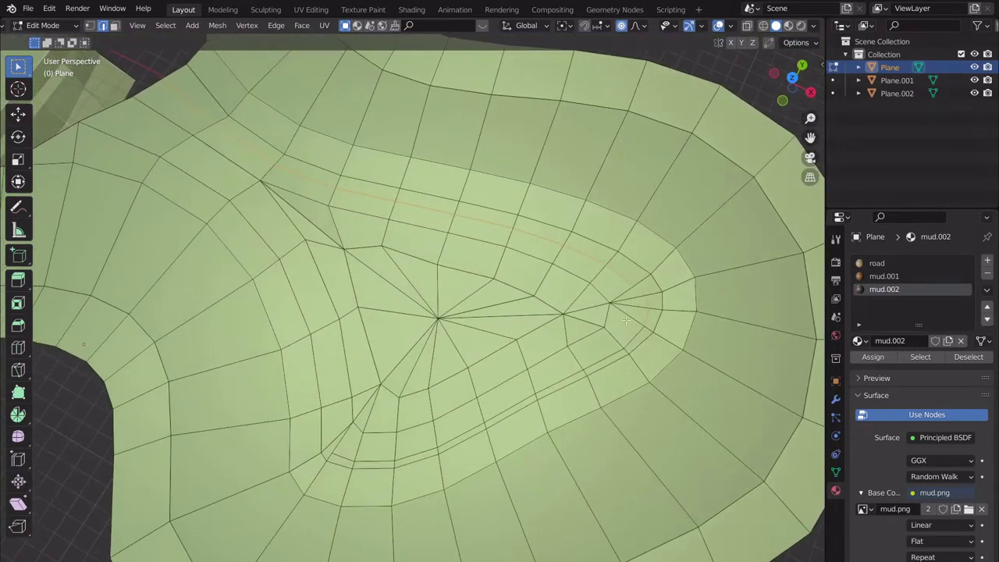
middle_click_drag(444, 450, 505, 378, "shift")
scroll(444, 390, "up", 1)
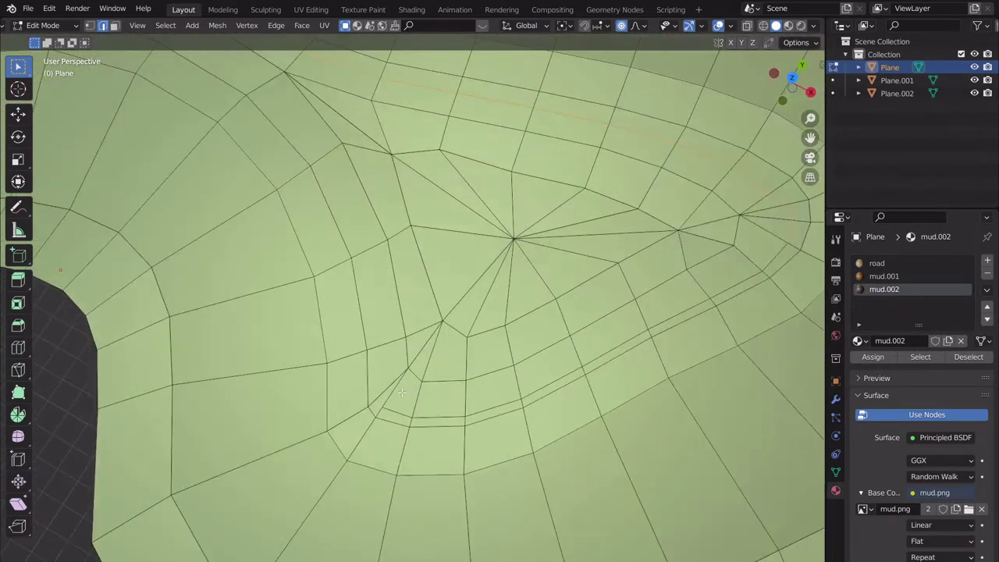
middle_click_drag(388, 389, 436, 396, "shift")
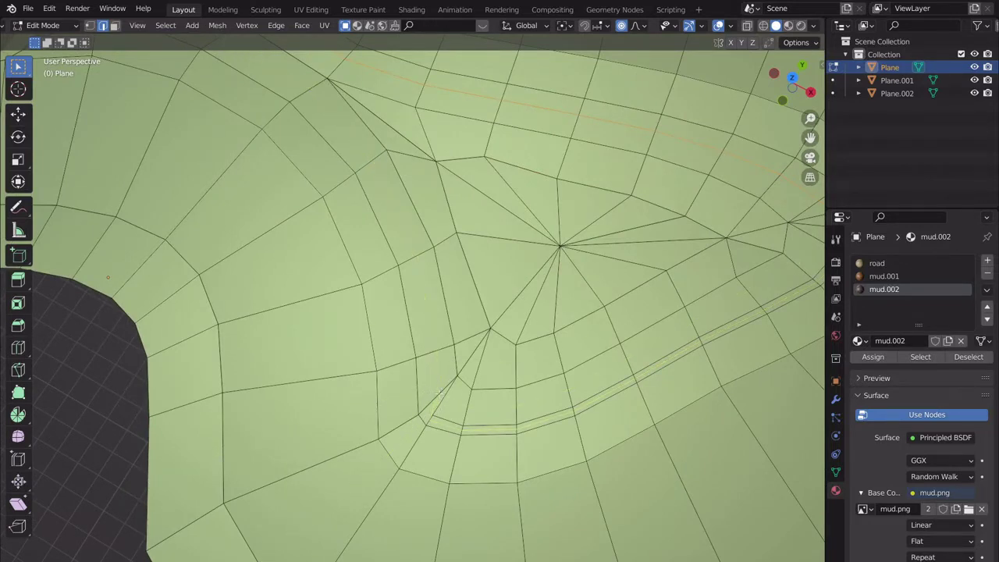
scroll(439, 392, "up", 2)
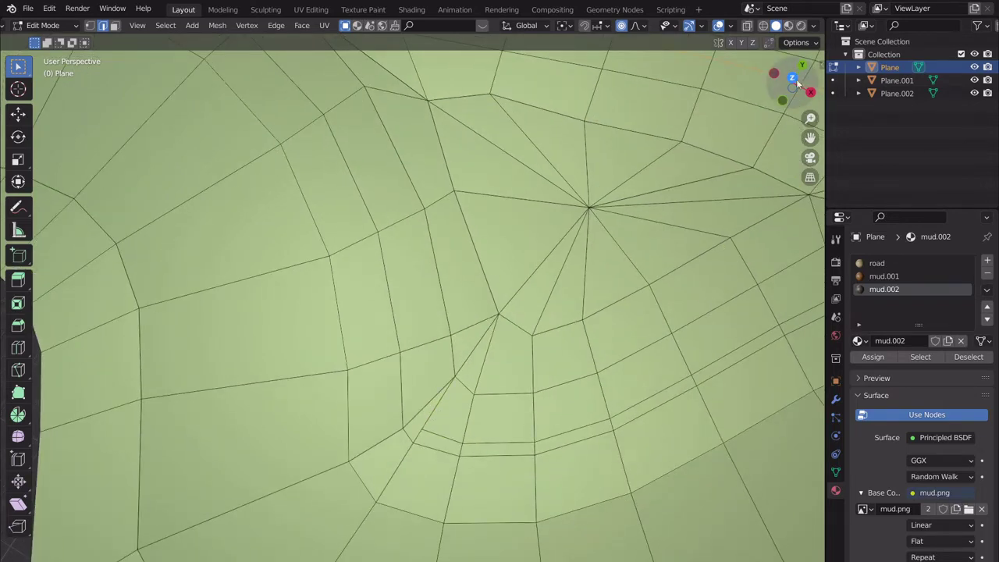
left_click_drag(796, 84, 756, 14)
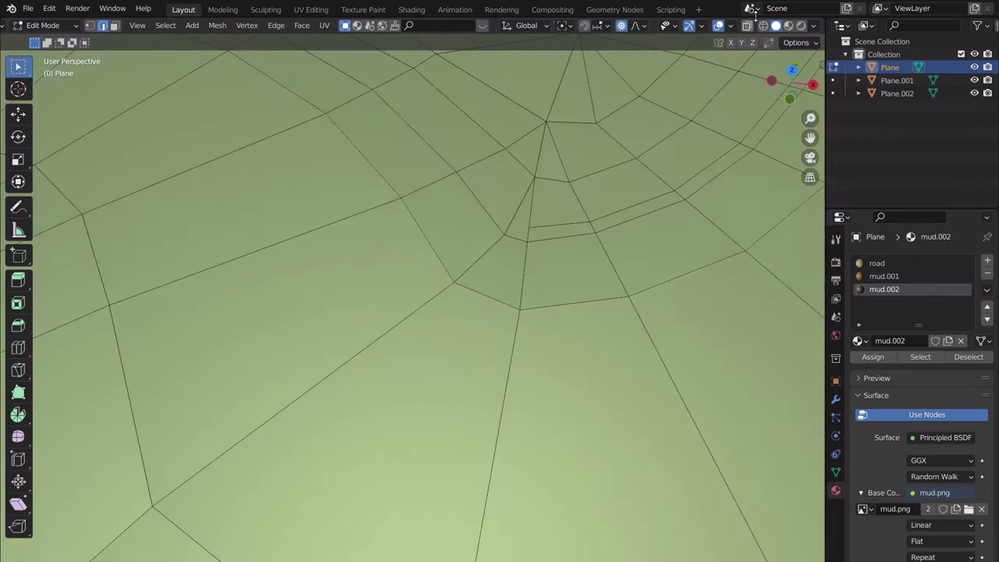
left_click(791, 73)
scroll(505, 365, "up", 3)
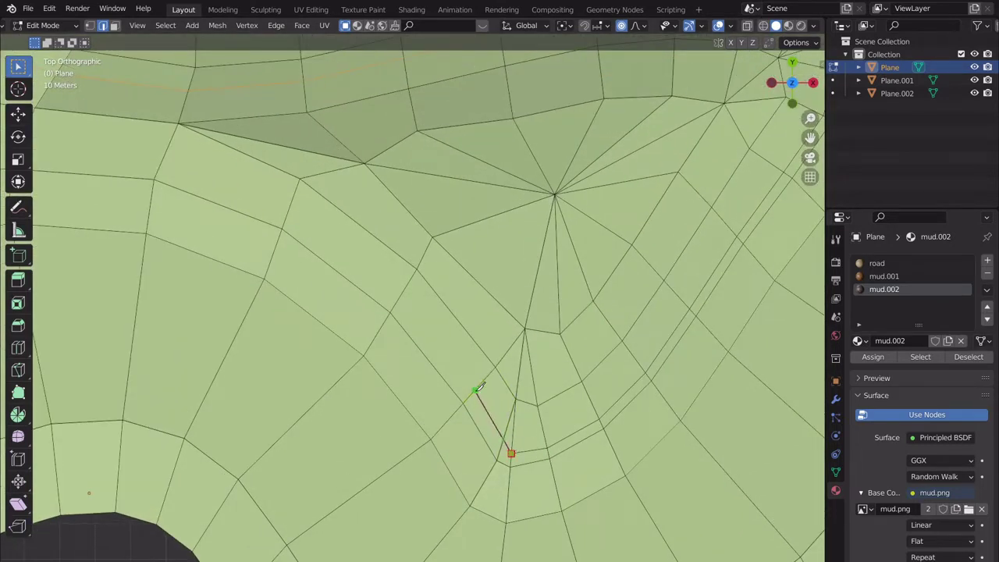
left_click(501, 445)
left_click(471, 394)
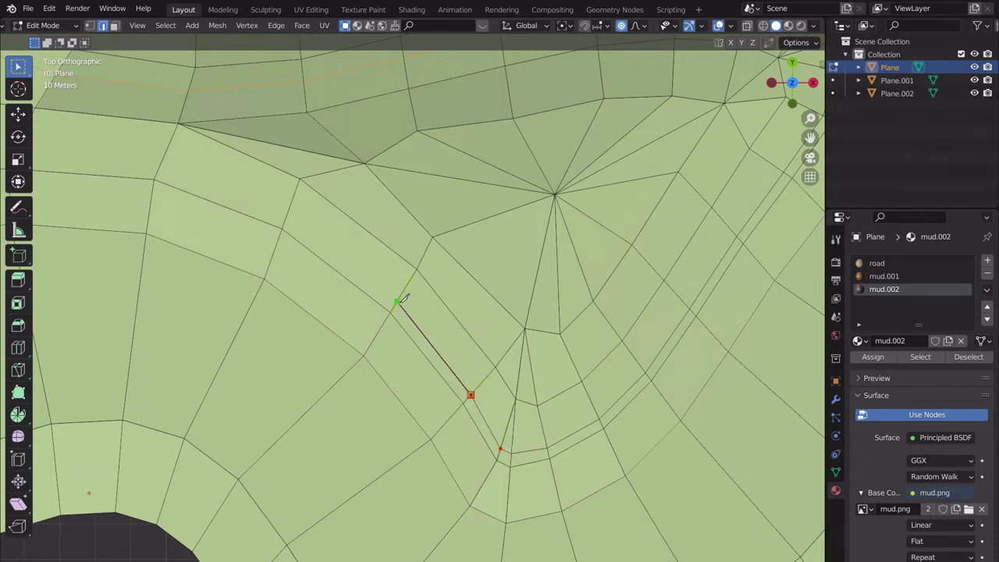
scroll(403, 298, "up", 2)
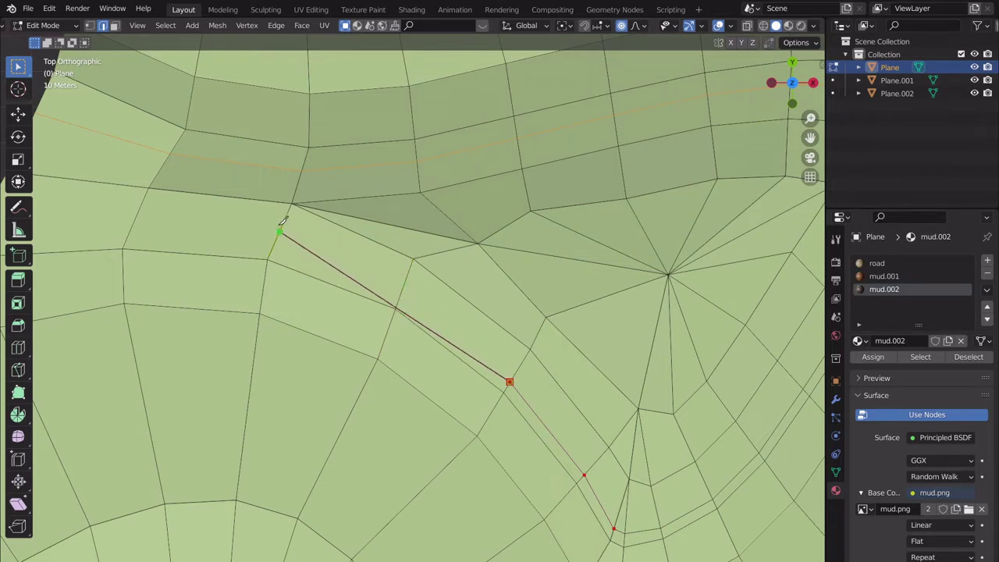
left_click(399, 298)
middle_click_drag(331, 285, 485, 346, "shift")
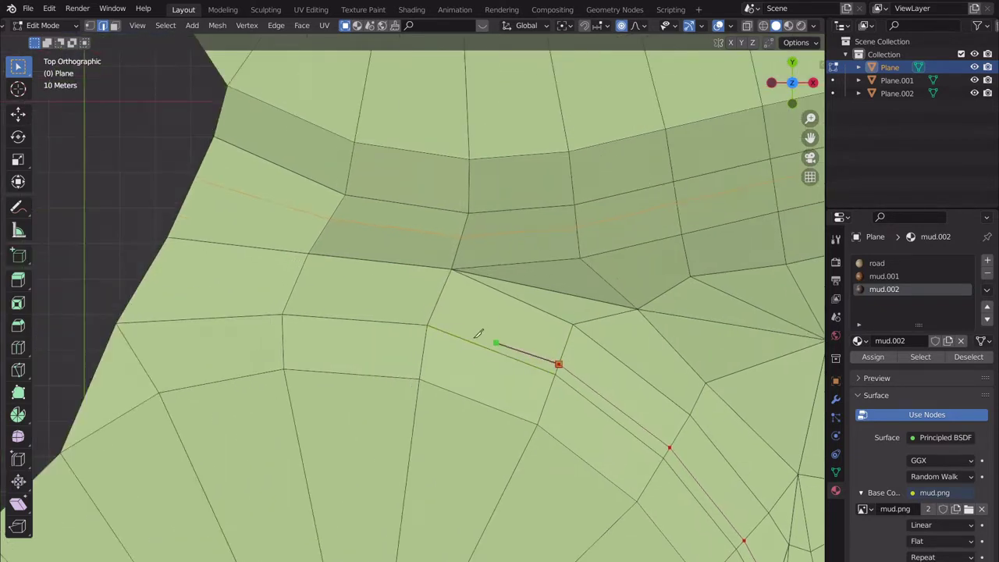
left_click(431, 317)
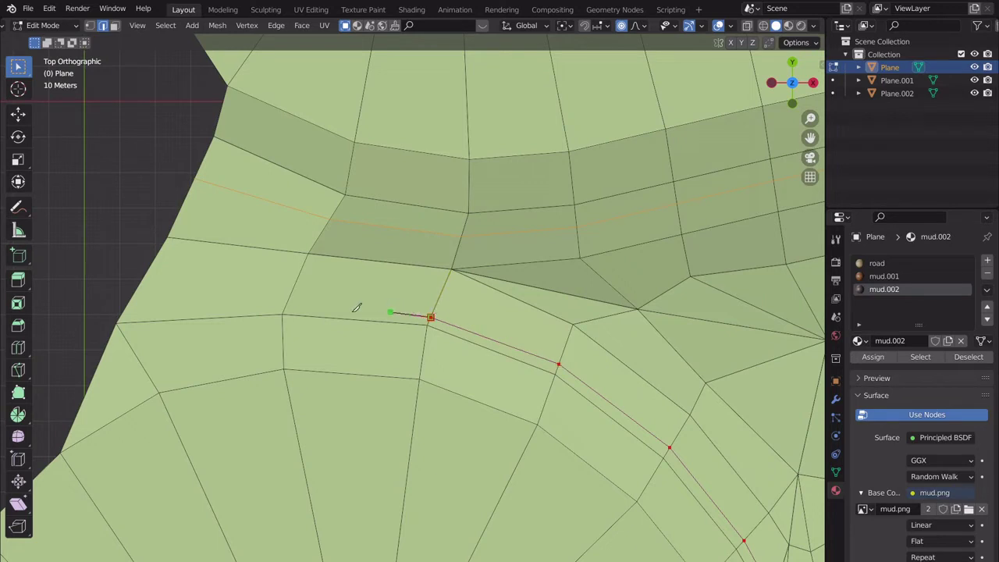
left_click(286, 305)
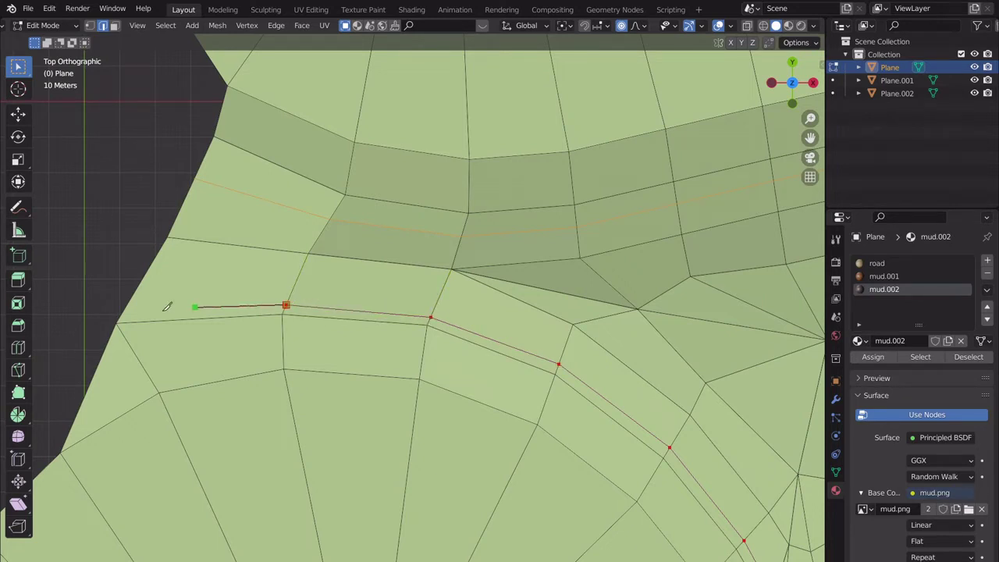
left_click(117, 323)
key("Return")
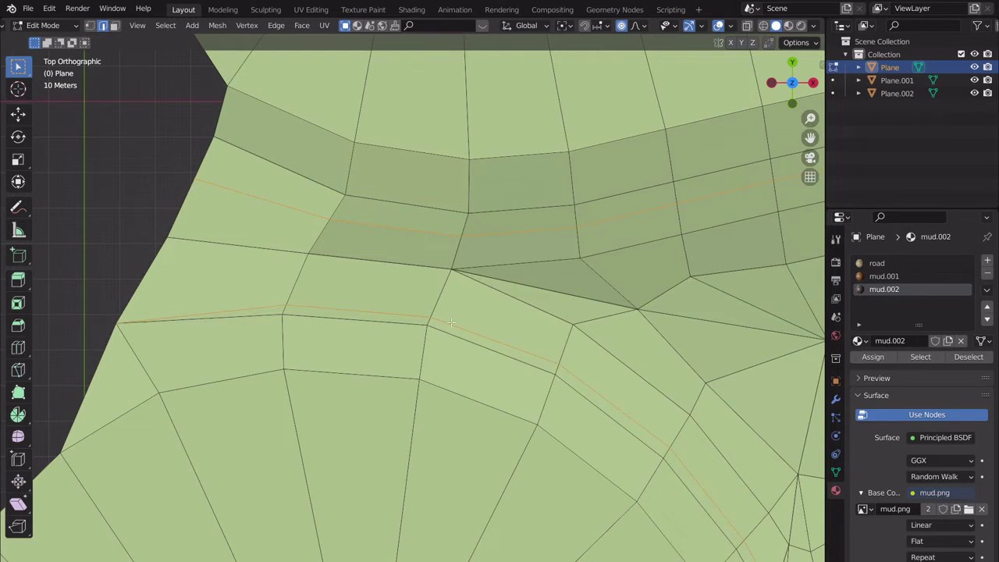
- Add the lower loop cut's edges to the selection so that the whole new outline is selected
scroll(451, 323, "down", 3)
middle_click_drag(476, 323, 375, 299, "shift")
scroll(475, 278, "up", 5)
middle_click_drag(475, 278, 465, 253)
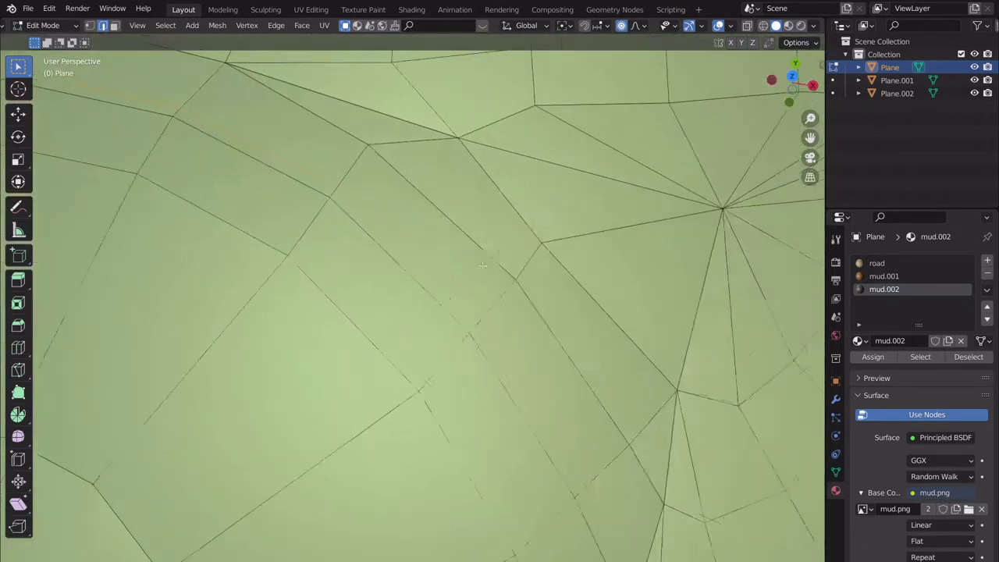
scroll(475, 274, "down", 3)
middle_click_drag(572, 302, 502, 261, "shift")
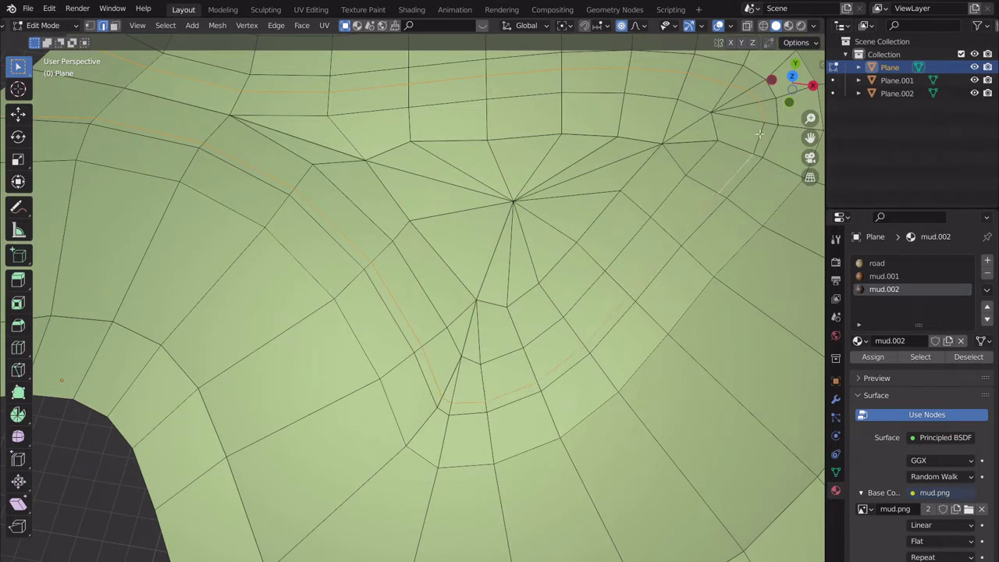
- Extrude the selected outline edges straight up along Z by about 11.2 m to form a wall around the inner terrain
scroll(573, 352, "down", 5)
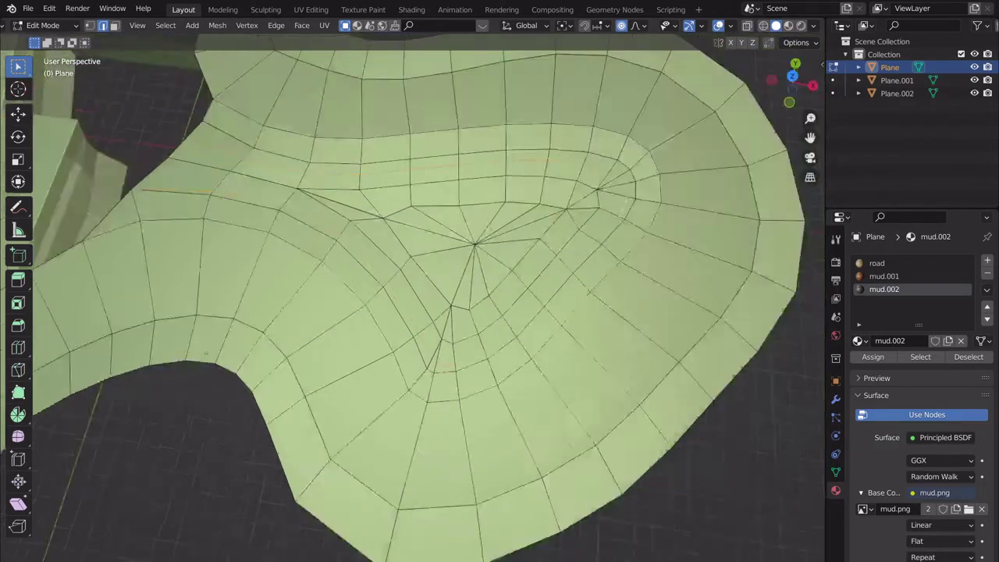
scroll(575, 357, "up", 3)
middle_click_drag(582, 434, 587, 386)
left_click_drag(586, 385, 586, 387)
key("e")
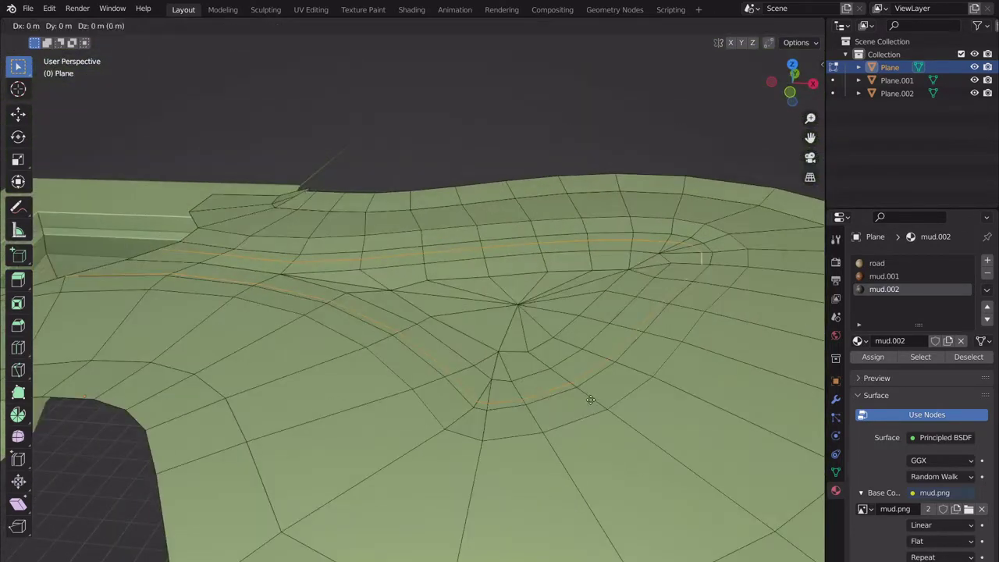
key("z")
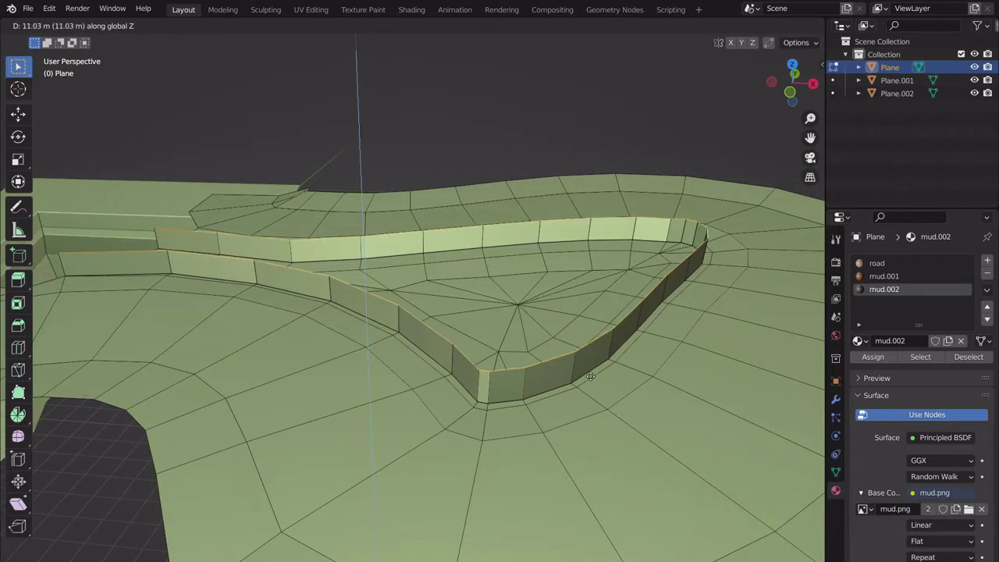
left_click(591, 377)
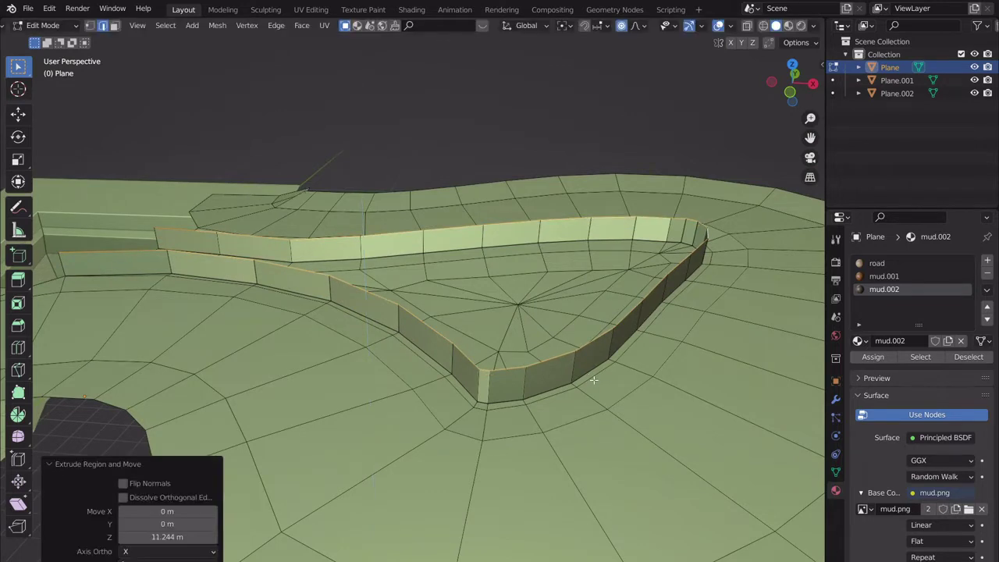
- Turn off proportional editing and try moving the wall's upper edge vertically along Z
scroll(593, 380, "up", 1)
key("g")
key("z")
right_click(577, 356)
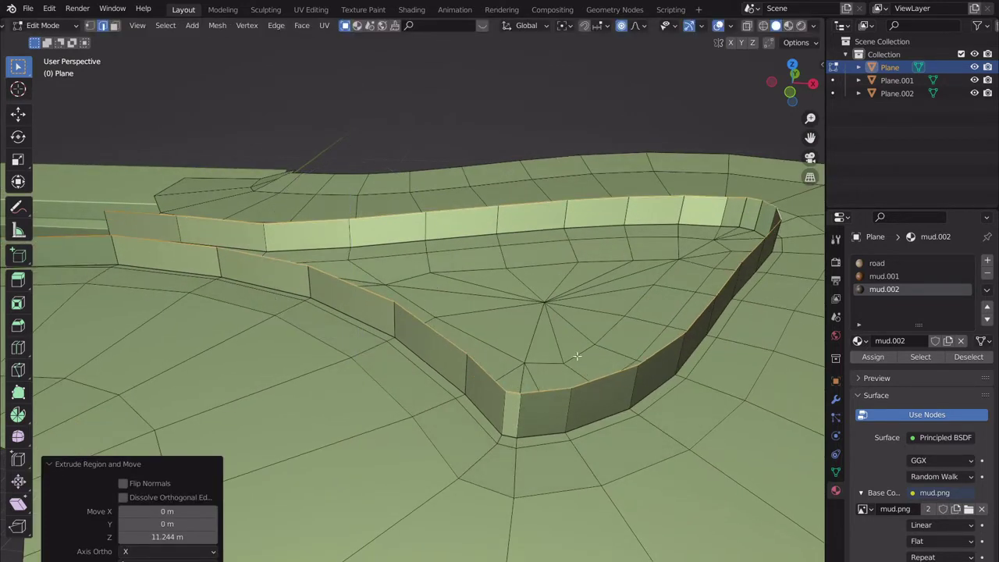
key("o")
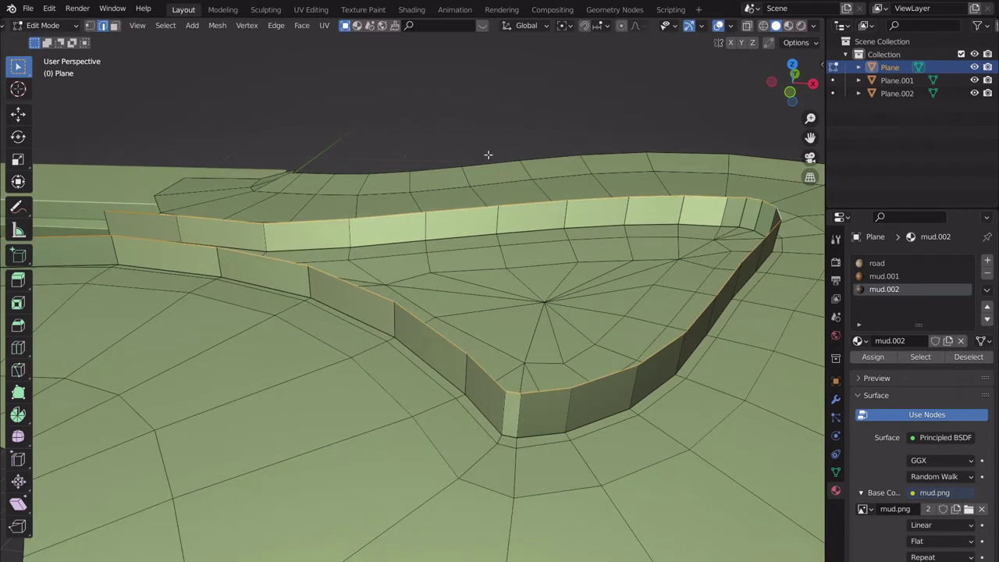
key("g")
key("z")
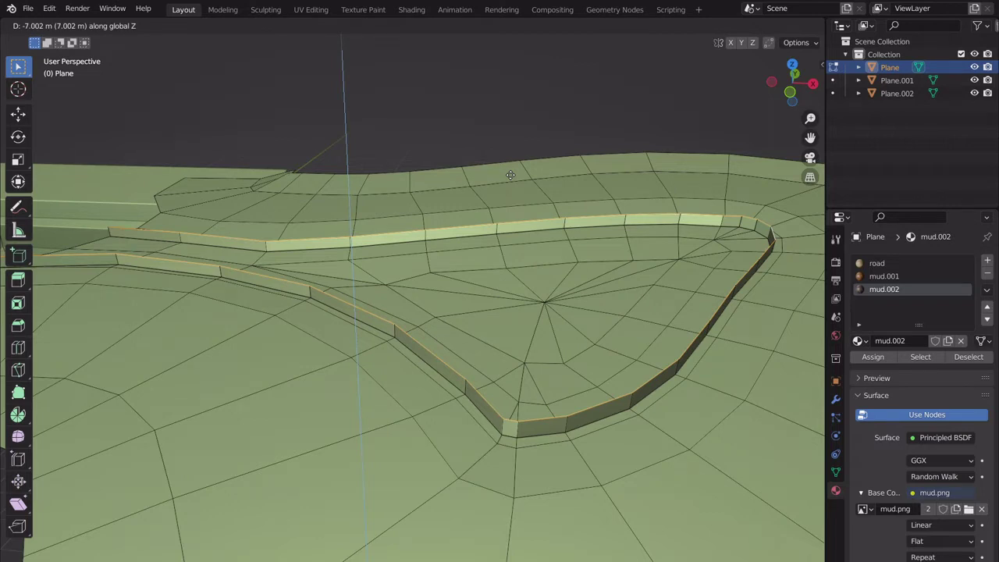
key("Escape")
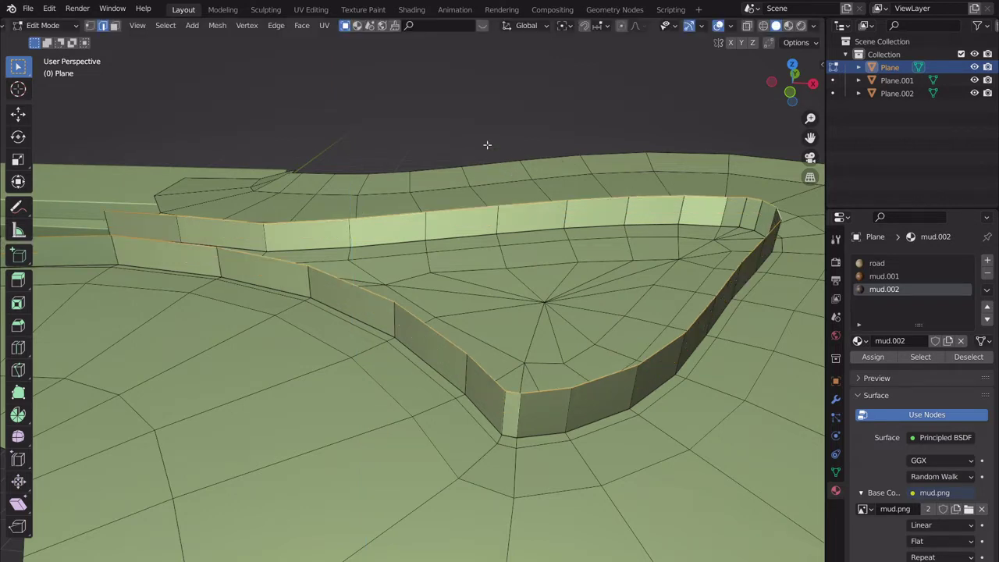
- Switch to face selection and select the whole loop of extruded wall faces
left_click(114, 25)
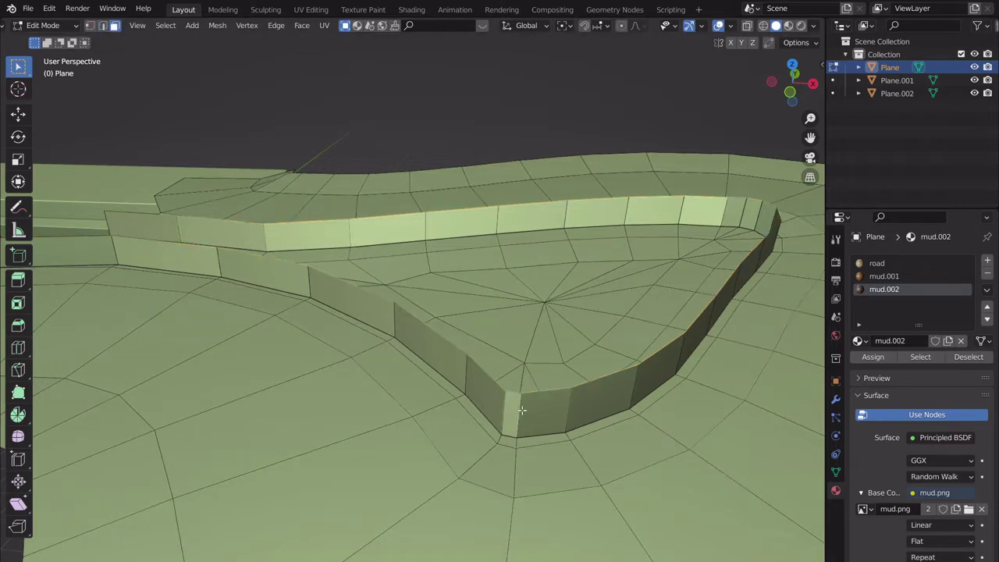
left_click(519, 410)
left_click(515, 411, "alt")
middle_click_drag(255, 337, 433, 333, "shift")
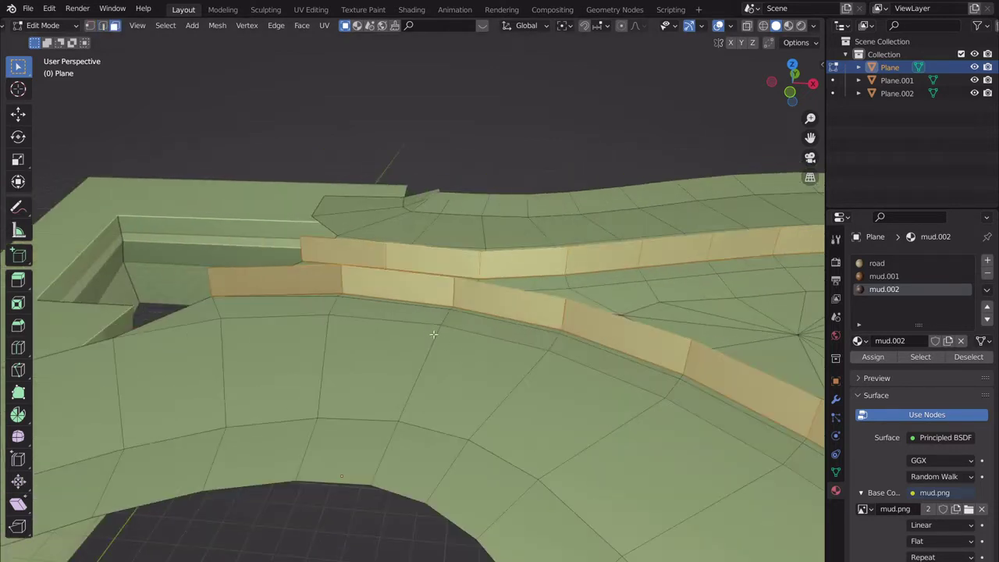
- Set the viewport shading to Flat lighting with Texture colour
left_click(813, 24)
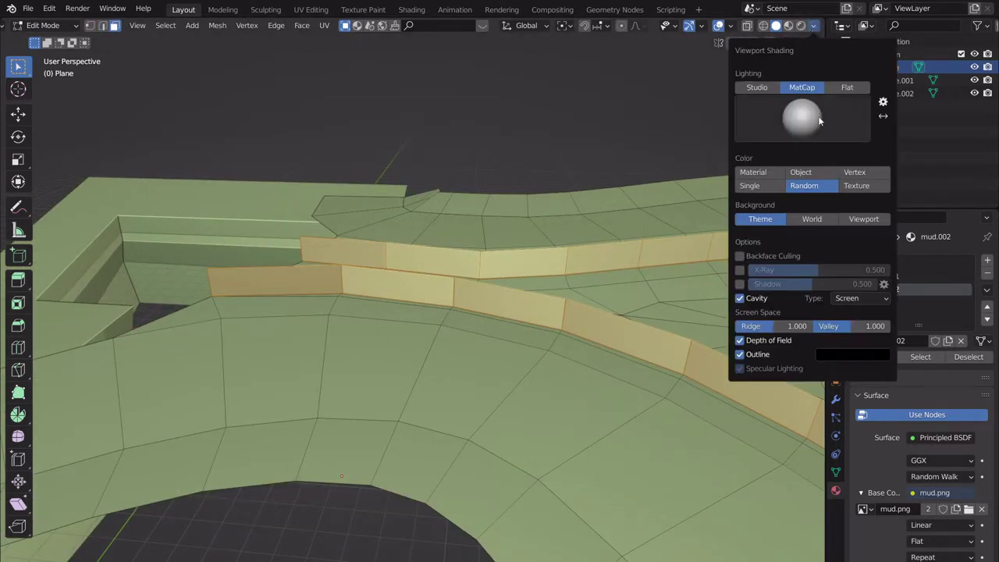
left_click(861, 186)
left_click(846, 86)
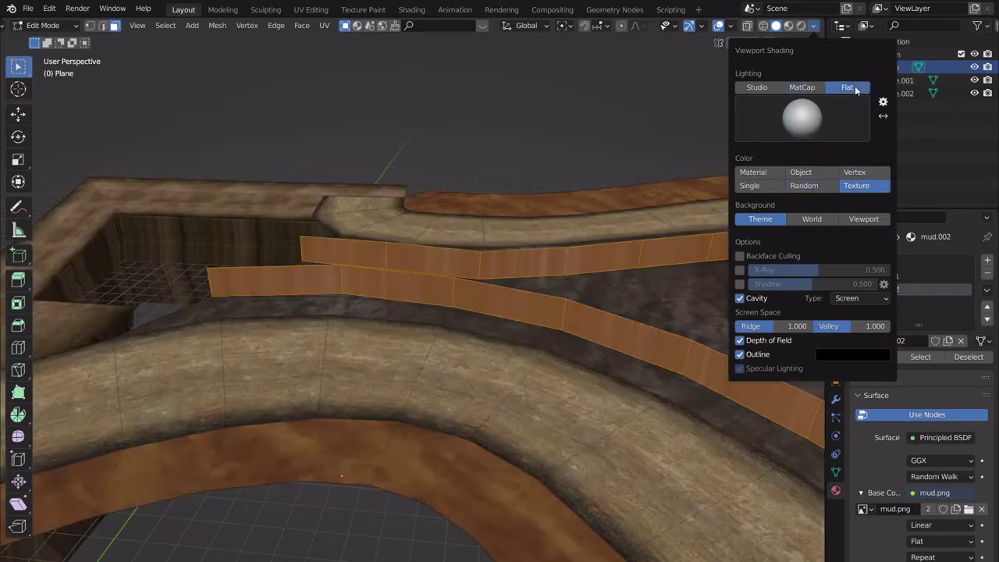
- Select only the end face of the near wall at the terrain's neck and unwrap it
middle_click_drag(593, 203, 512, 320)
left_click(357, 317)
key("u")
left_click(512, 319)
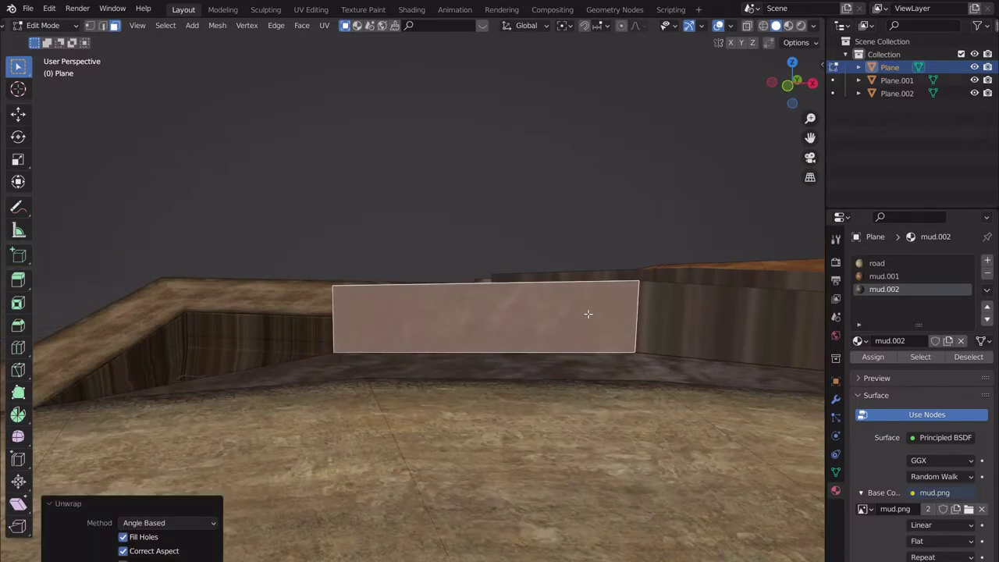
- Add a new material slot with a new material named fence
left_click(987, 260)
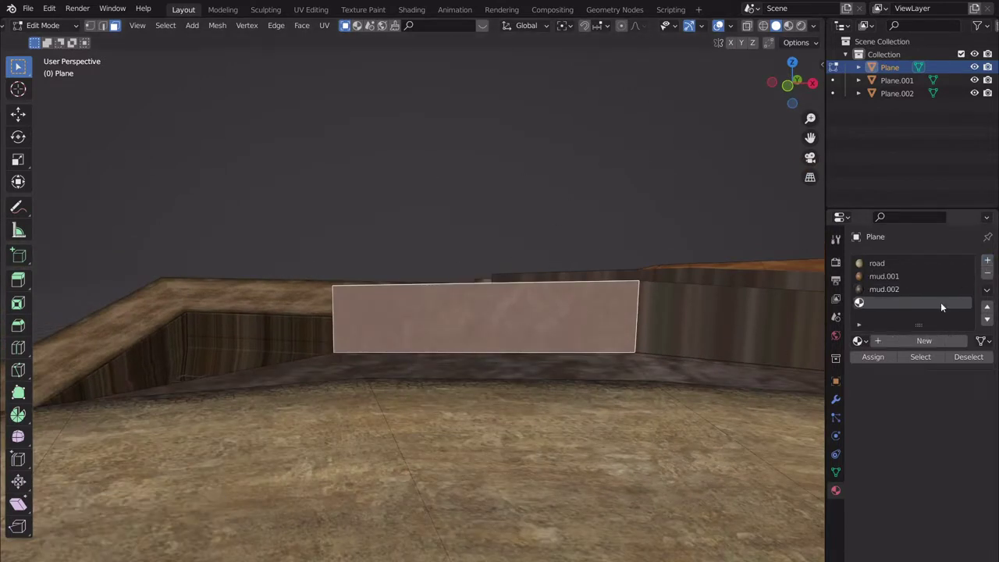
left_click(904, 341)
double_click(903, 341)
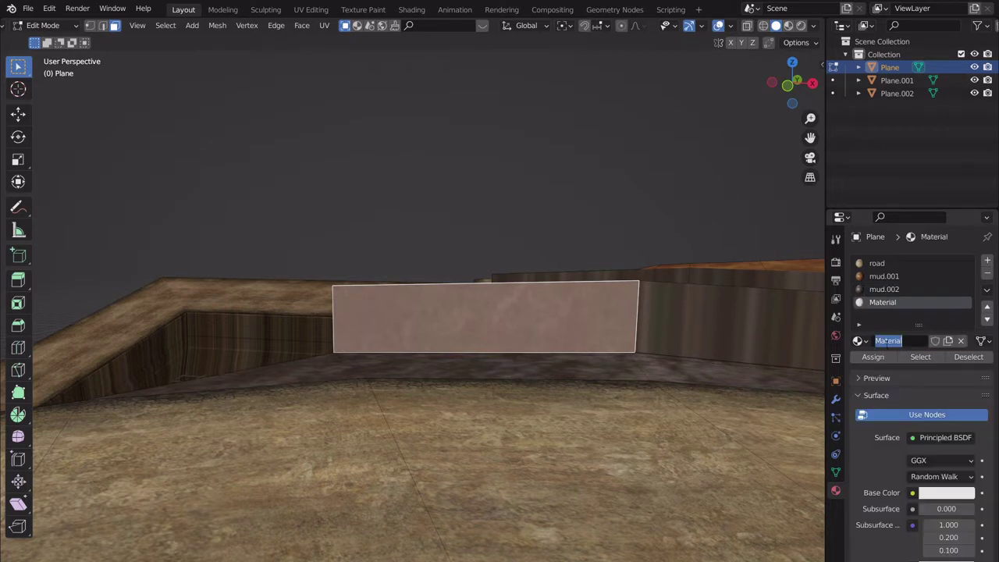
key("BackSpace")
type("fence")
key("Return")
- Use saku00edited.png as the fence material's base colour image and assign the material to the selected wall face
left_click(911, 493)
left_click(656, 380)
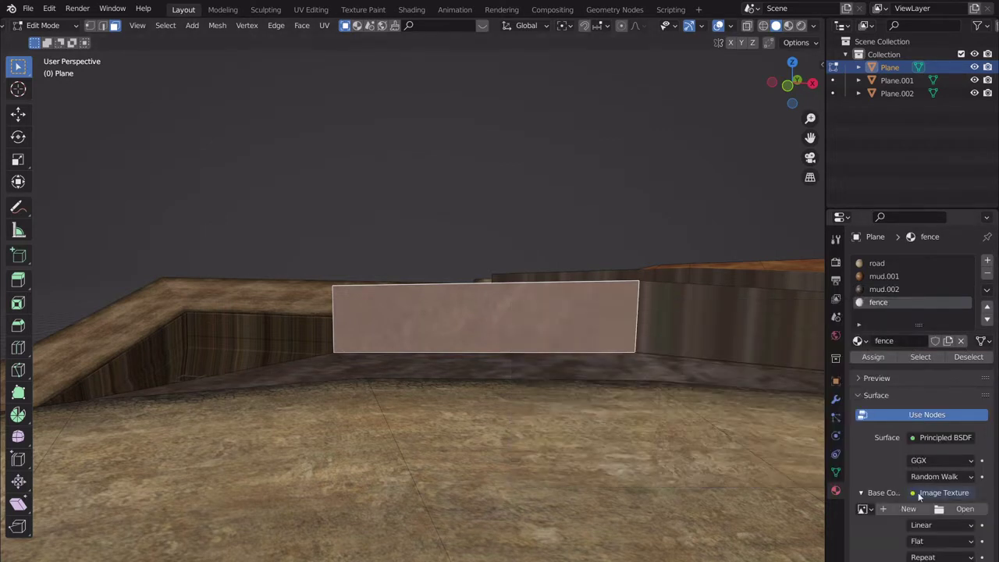
left_click(963, 508)
scroll(544, 355, "down", 5)
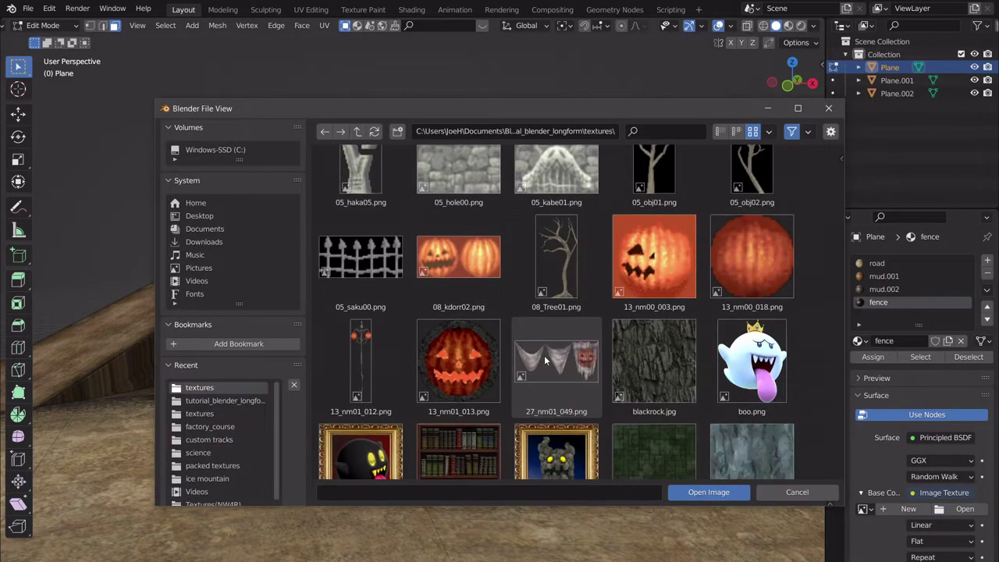
scroll(633, 367, "down", 10)
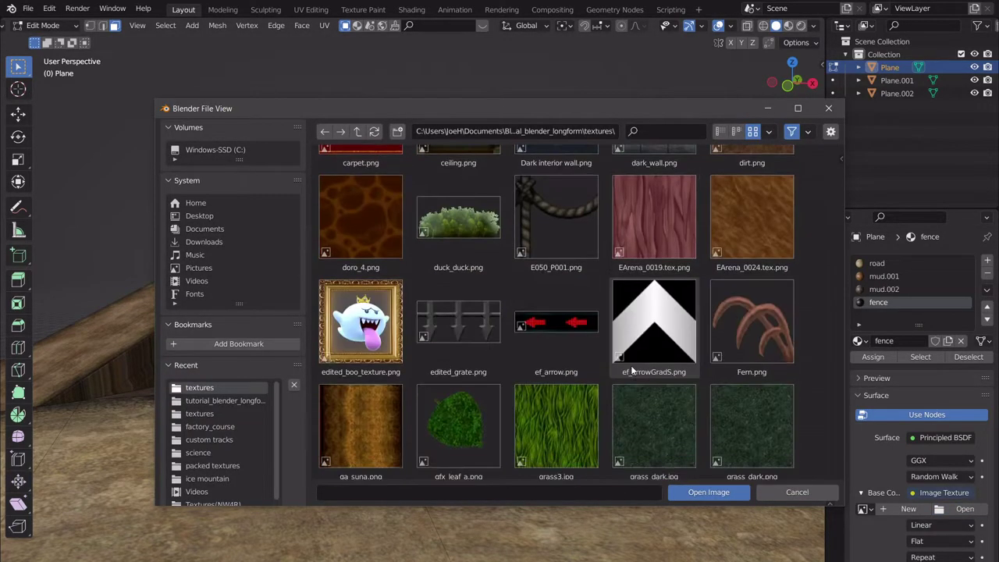
scroll(582, 354, "down", 10)
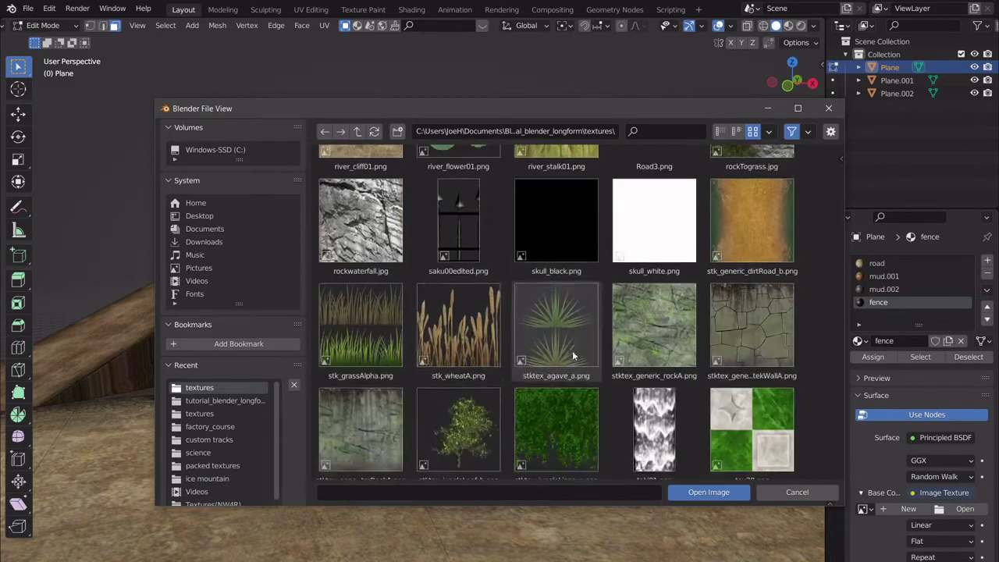
left_click(458, 222)
left_click(718, 491)
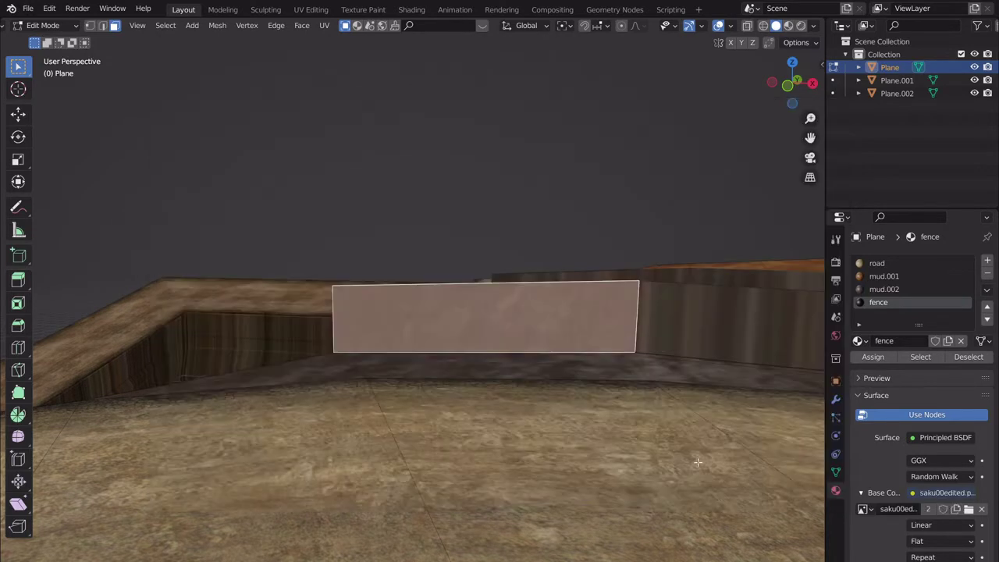
left_click(873, 357)
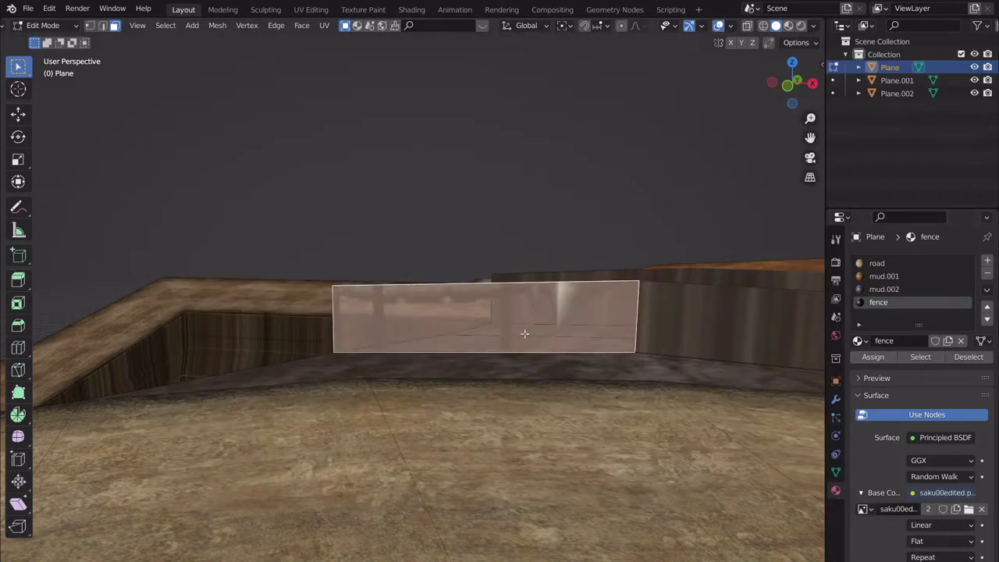
- In the UV Editing workspace, frame the fence face and rotate its UV strip a quarter turn so it lies horizontally
left_click(320, 11)
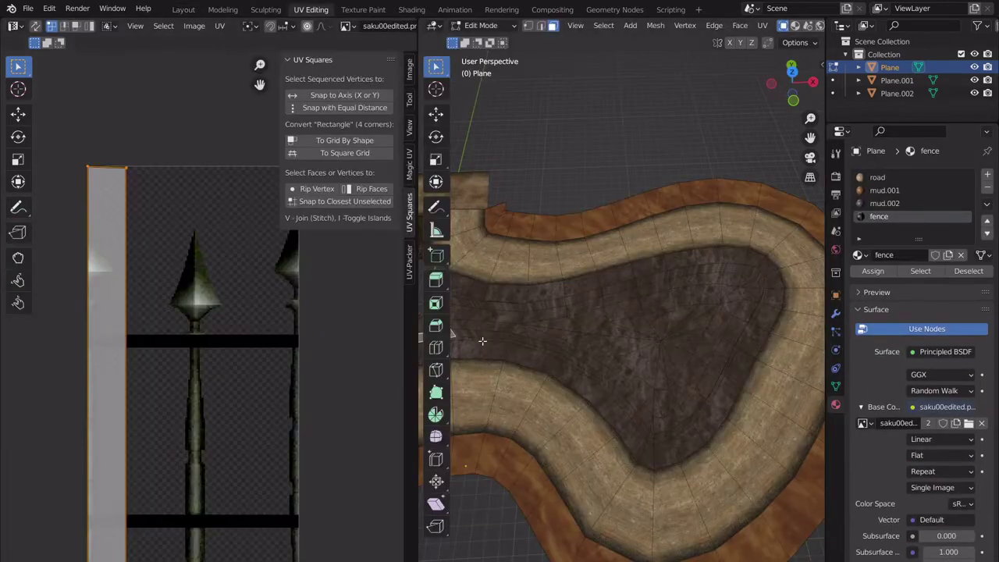
key("KP_Decimal")
middle_click_drag(620, 335, 668, 303)
scroll(651, 308, "up", 2)
key("g")
key("x")
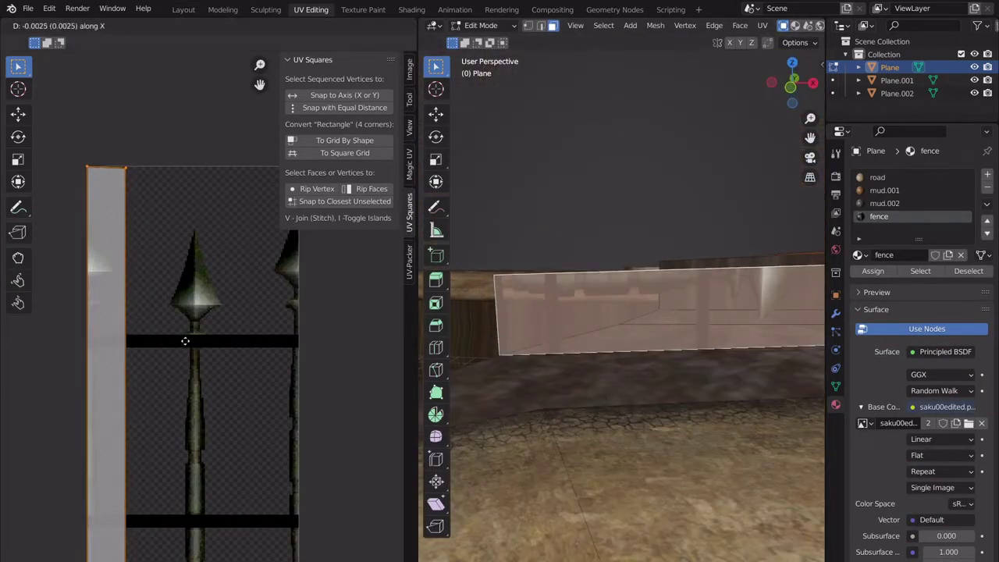
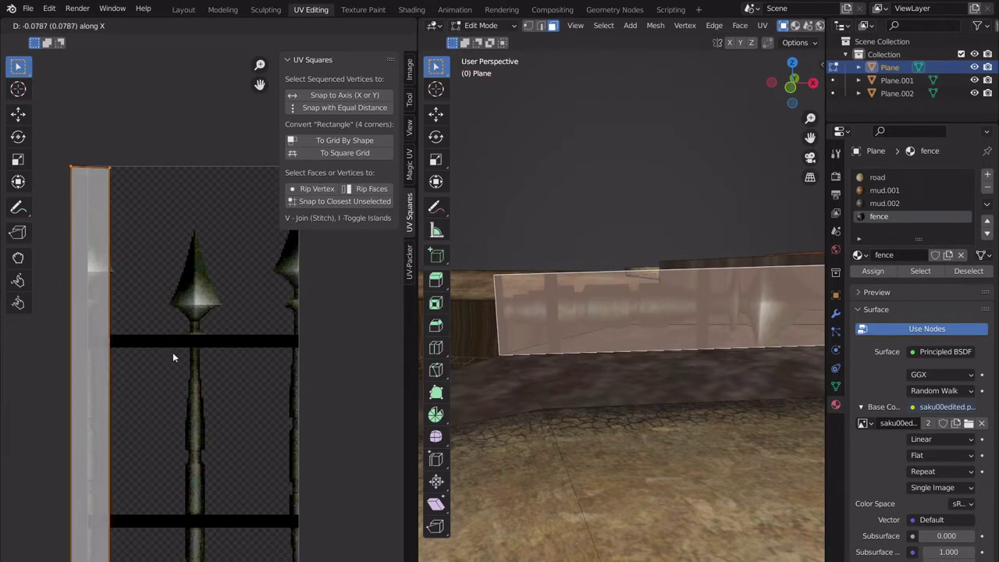
key("r")
left_click(177, 357)
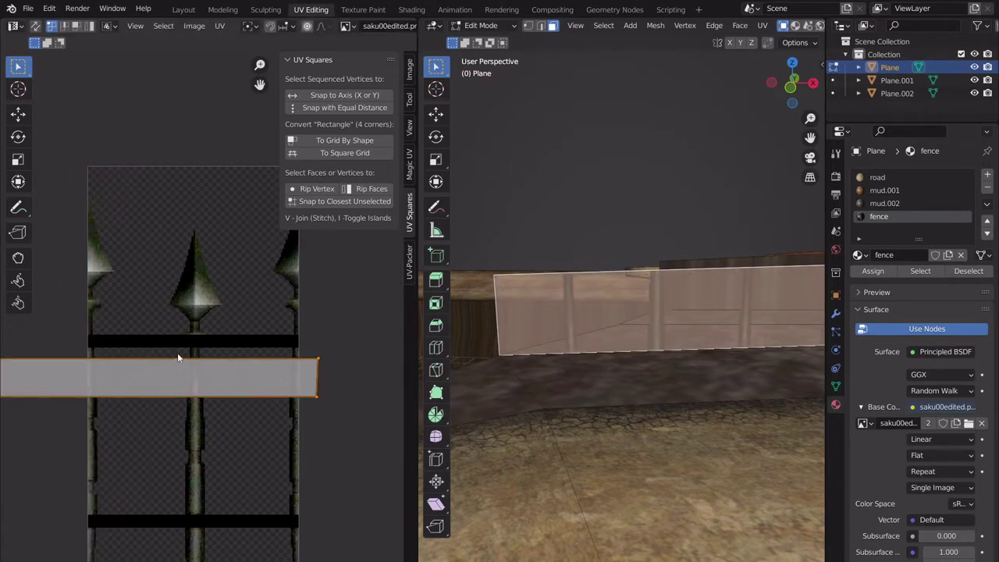
- Move the UV strip vertically to the fence texture's middle and scale it along Y to span the image's full height
scroll(214, 352, "down", 4)
key("g")
key("y")
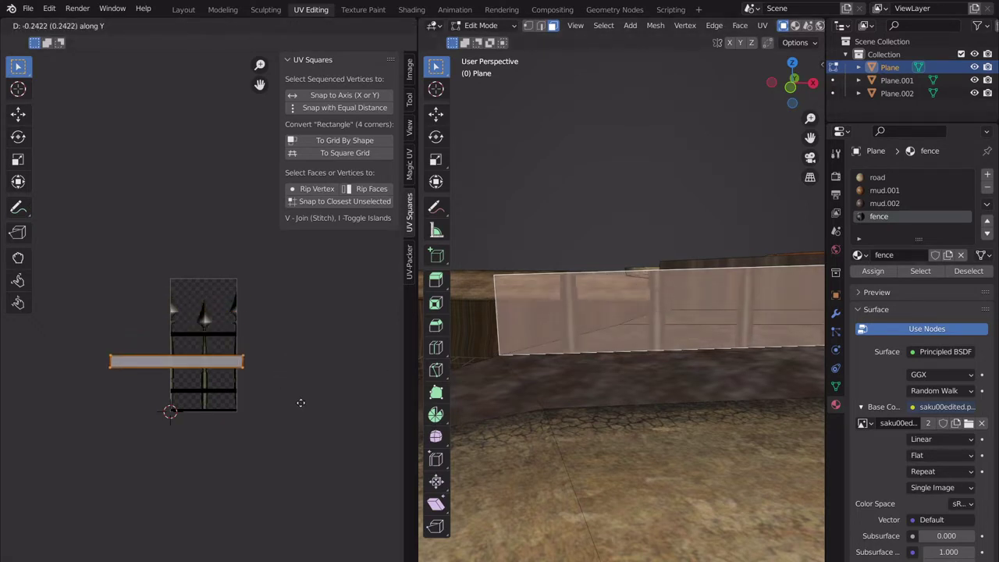
left_click(284, 315)
key("s")
key("y")
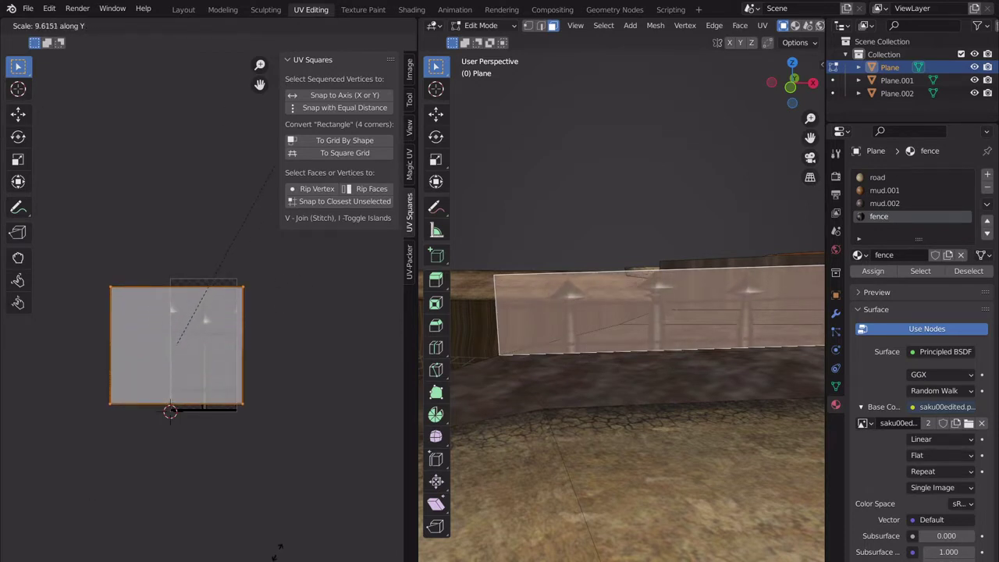
left_click(355, 447)
- Scale the fence UVs along X by about 1.8 and slide them along X to line up the posts with the wall face
scroll(207, 450, "up", 5)
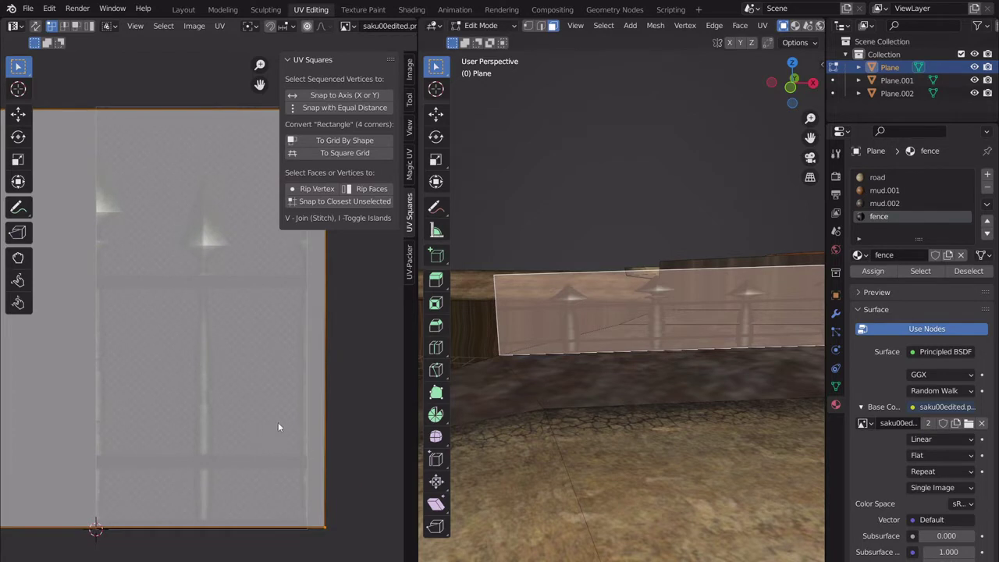
scroll(278, 423, "down", 2)
scroll(612, 325, "down", 2)
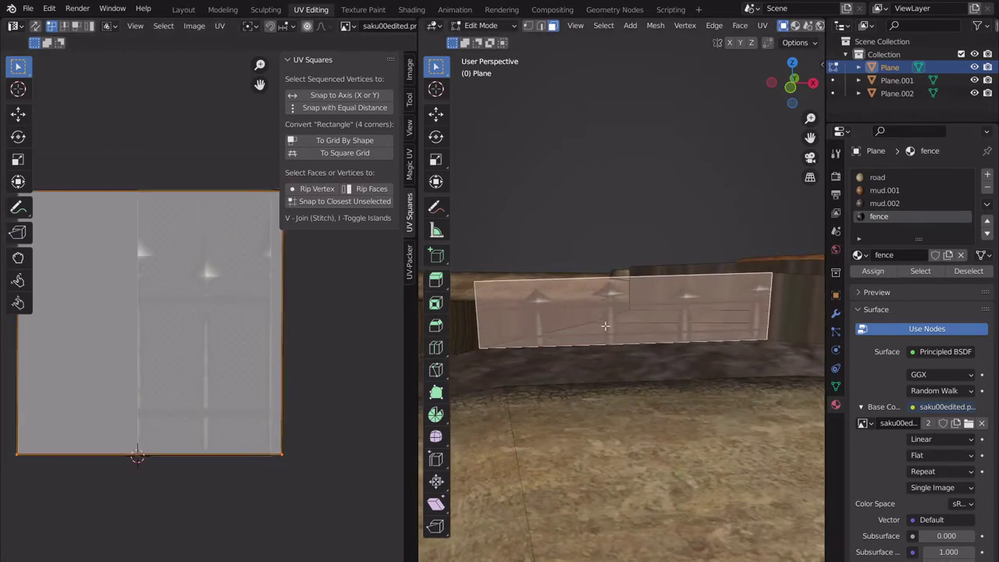
scroll(250, 352, "down", 2)
key("s")
key("x")
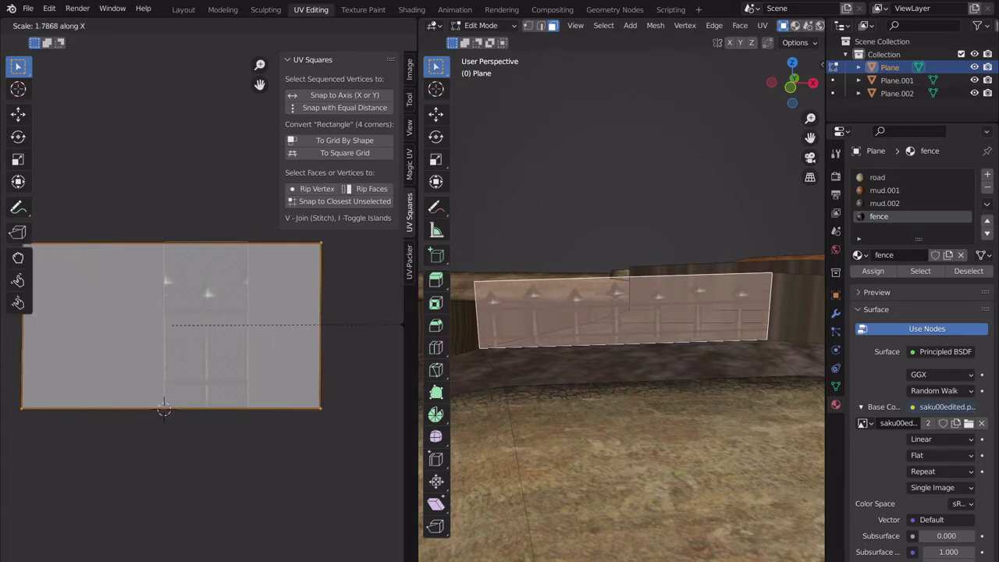
left_click(413, 322)
key("g")
key("x")
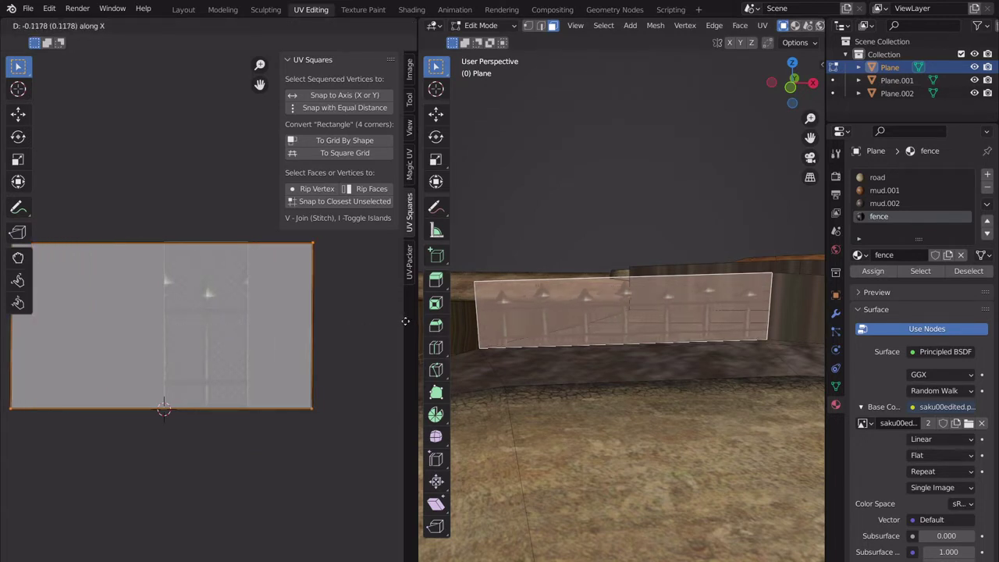
left_click(4, 321)
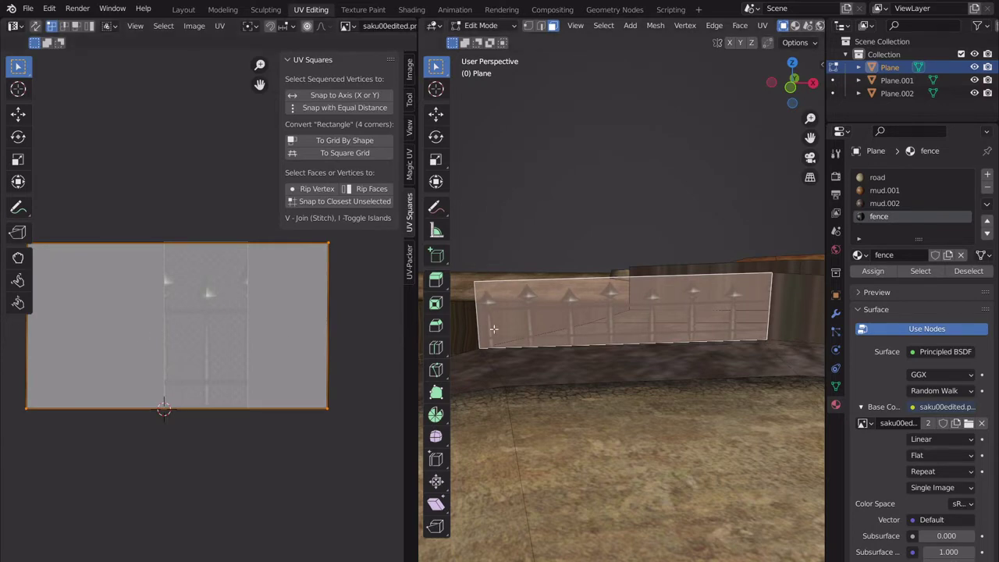
- Select the wall faces all the way around the mud area, picking the fence-textured face last so it is the active face
scroll(497, 341, "down", 6)
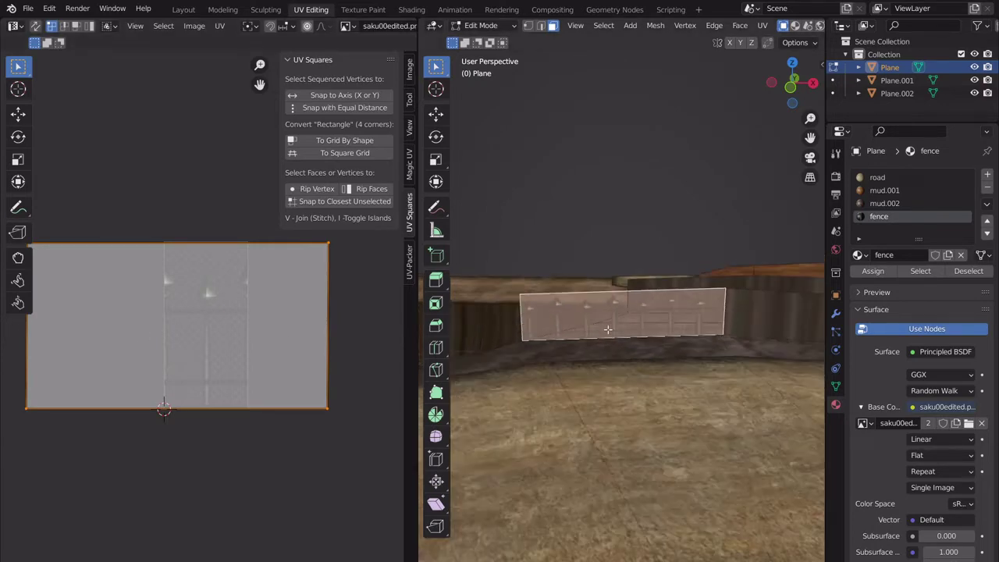
middle_click_drag(651, 322, 687, 323)
left_click(543, 336)
scroll(752, 304, "down", 3)
middle_click_drag(749, 298, 707, 300)
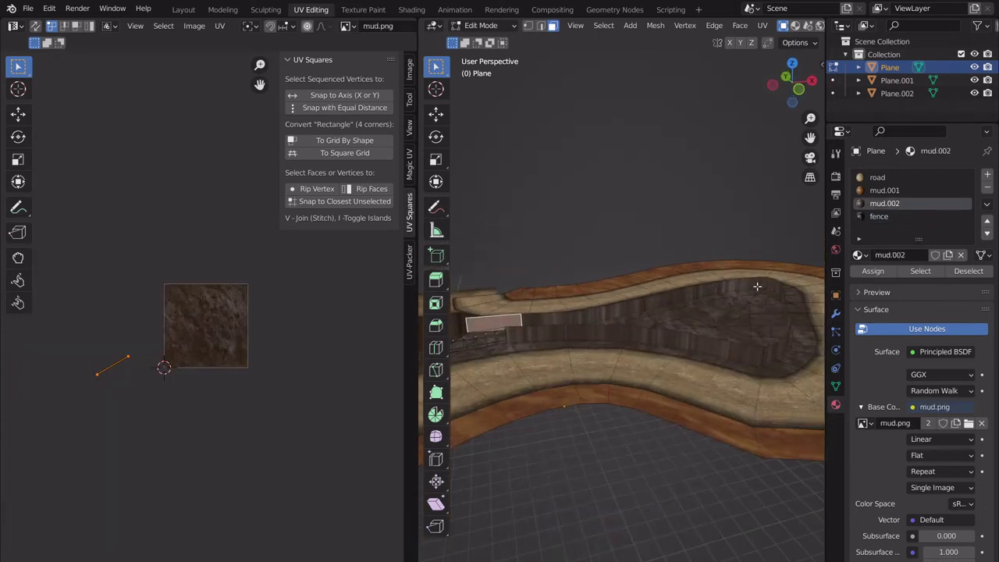
left_click(756, 284, "ctrl")
left_click(754, 357, "ctrl")
middle_click_drag(753, 357, 641, 406)
key("ctrl+z")
left_click(688, 375, "ctrl")
left_click(622, 395, "ctrl")
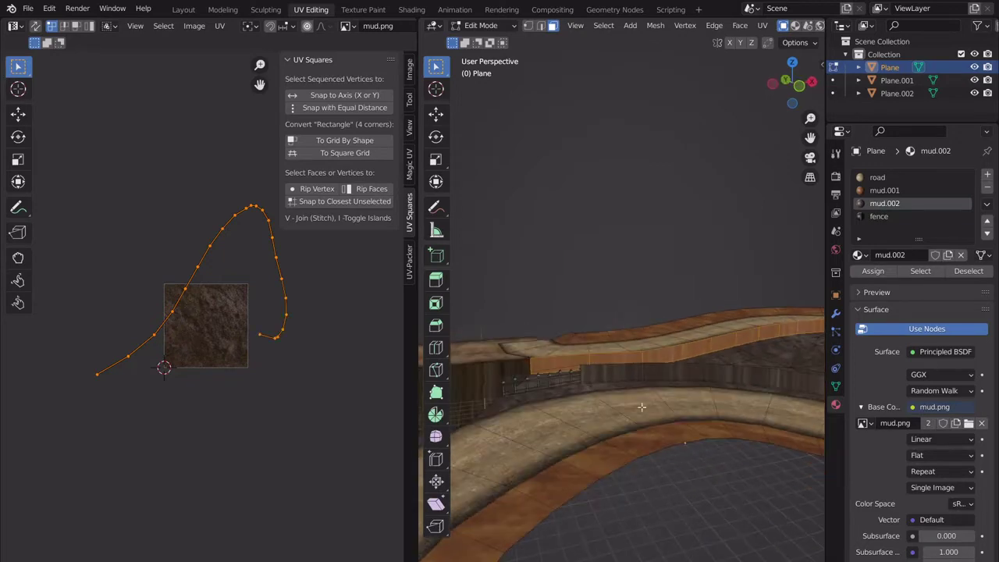
left_click(573, 380, "ctrl")
scroll(585, 372, "up", 3)
middle_click_drag(586, 376, 711, 372, "shift")
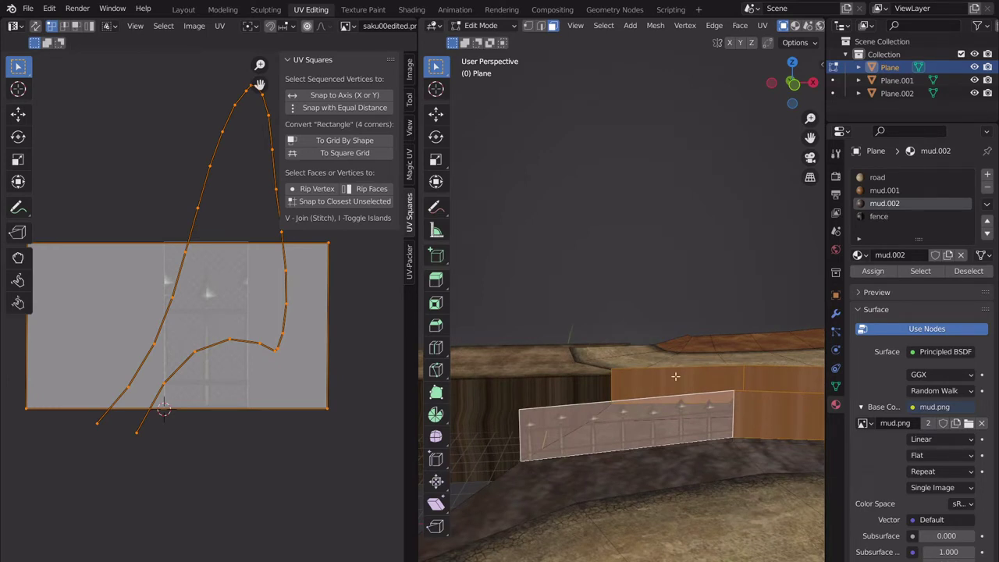
- Unwrap the selected wall faces with Follow Active Quads, using the Length Average edge length mode
key("u")
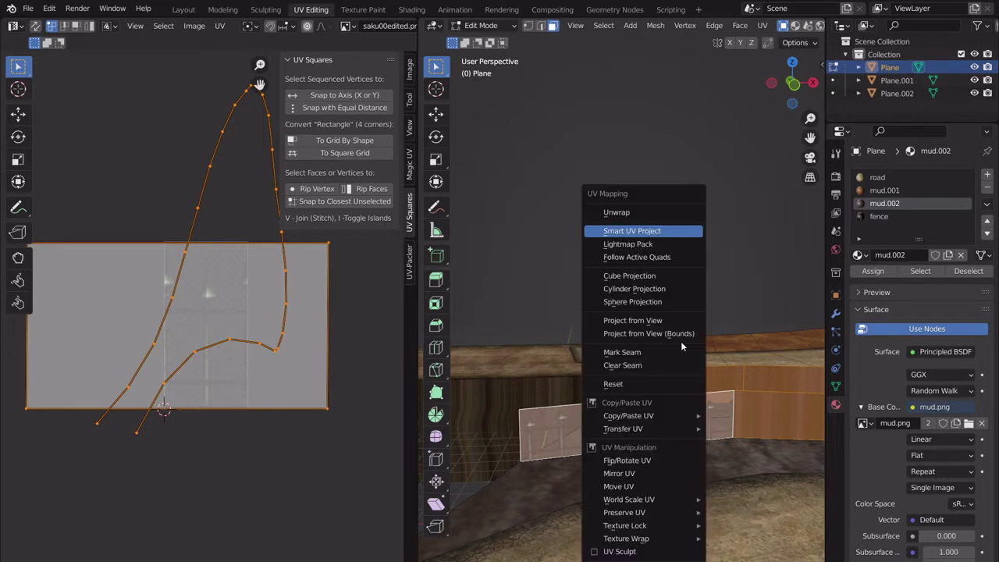
left_click(642, 260)
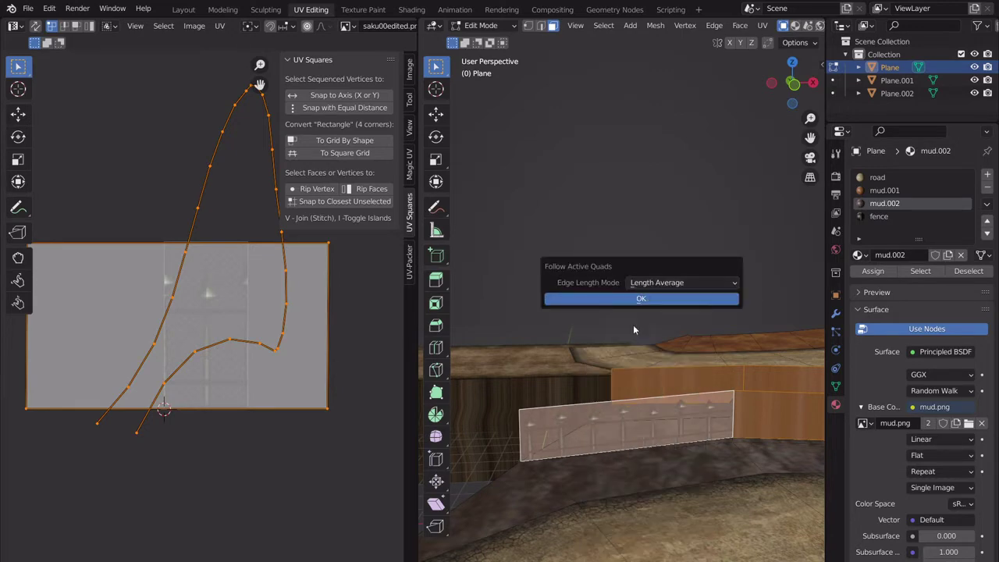
left_click(641, 299)
middle_click_drag(663, 388, 636, 412, "shift")
scroll(611, 361, "down", 1)
scroll(624, 367, "up", 4)
scroll(643, 412, "down", 3)
scroll(283, 343, "down", 6)
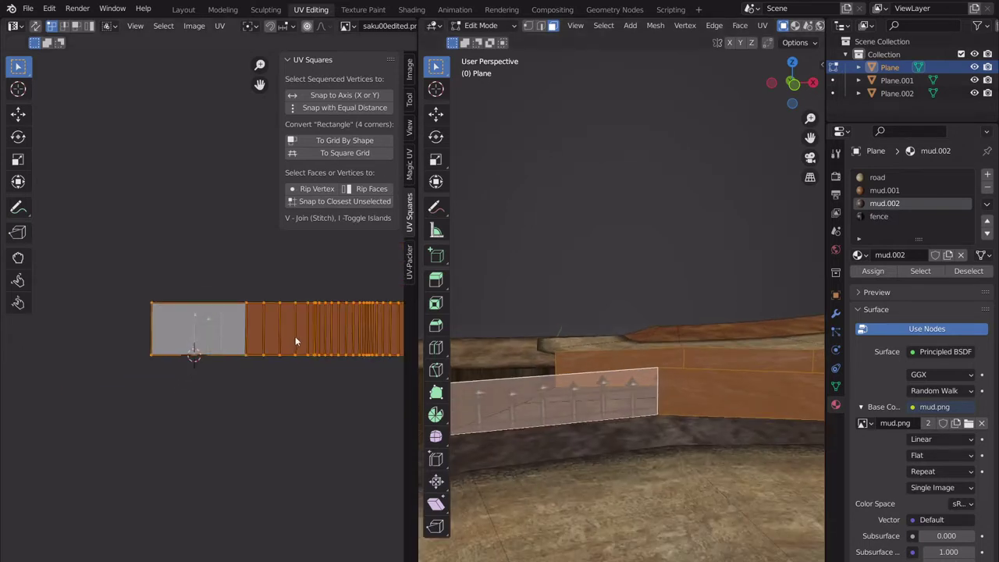
scroll(274, 337, "up", 2)
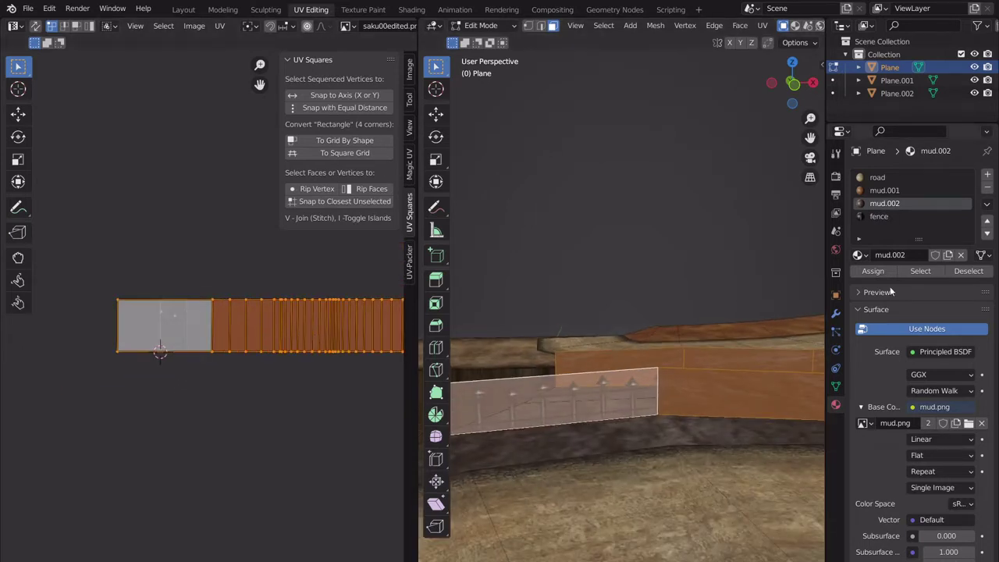
- Assign the fence material to all selected wall faces and check the texture along the wall
left_click(895, 219)
left_click(871, 271)
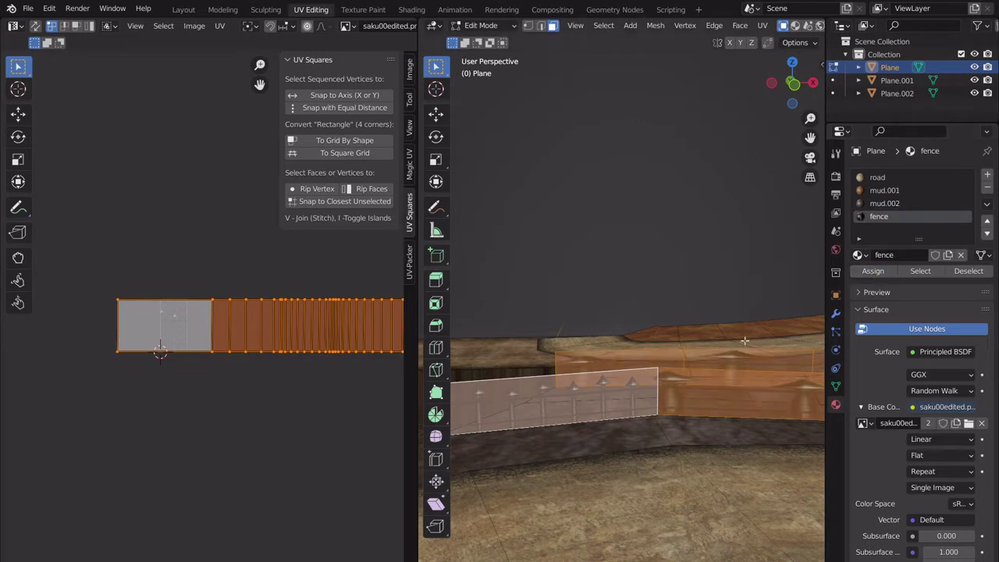
middle_click_drag(686, 343, 660, 343)
scroll(249, 346, "up", 3)
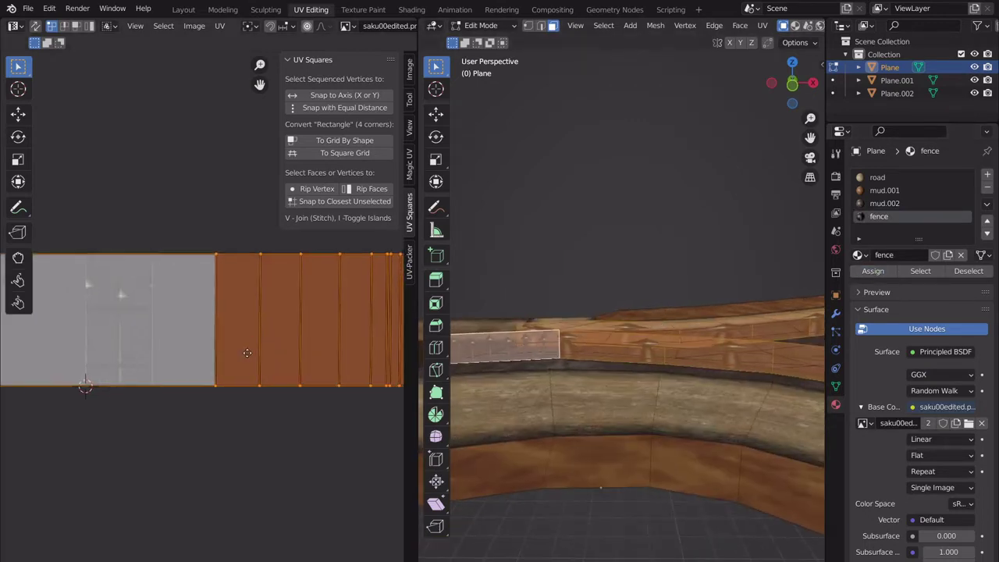
scroll(227, 329, "up", 1)
middle_click_drag(345, 332, 319, 336)
scroll(241, 339, "down", 1)
middle_click_drag(138, 344, 223, 352)
middle_click_drag(757, 356, 631, 342)
middle_click_drag(653, 333, 701, 355)
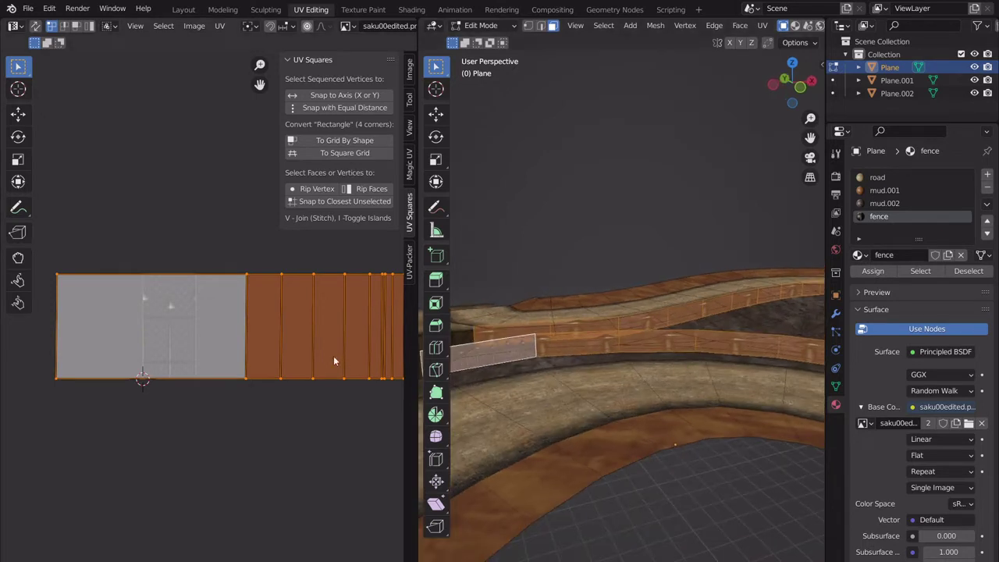
- Scale the additional wall faces' UVs along X by about 3.4 and slide them along X to meet the first fence face
scroll(268, 364, "down", 1)
scroll(261, 385, "down", 1)
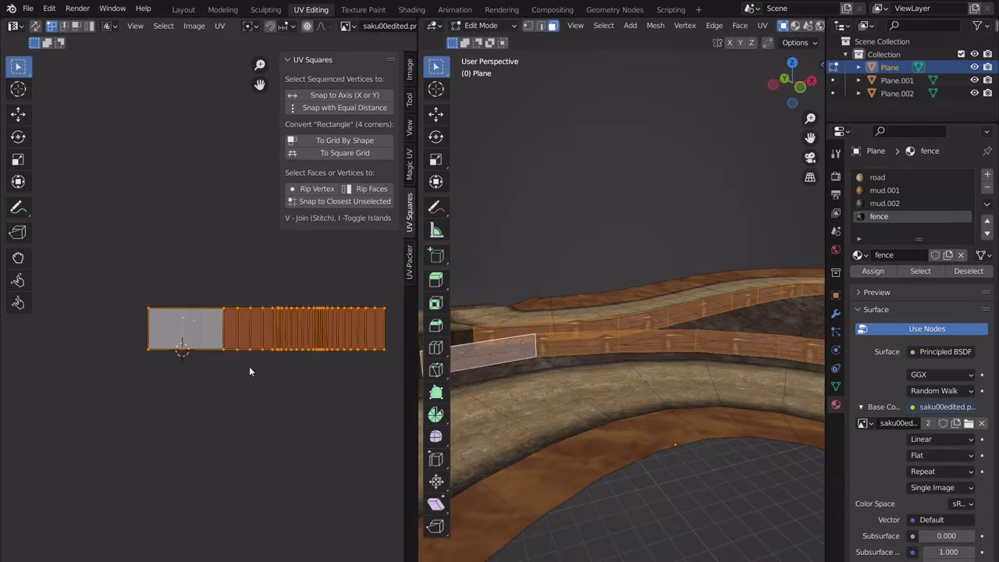
key("s")
scroll(393, 282, "down", 3)
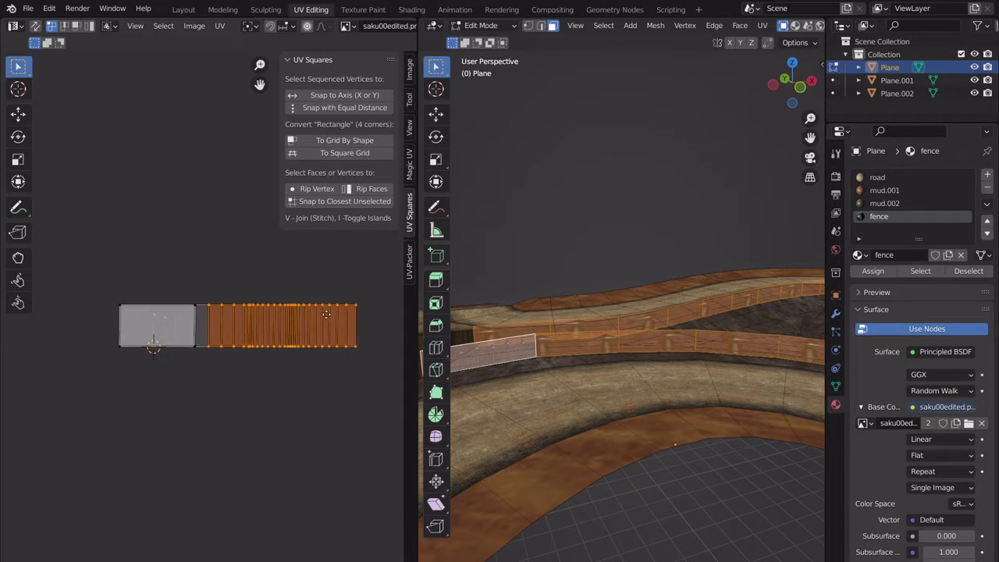
key("x")
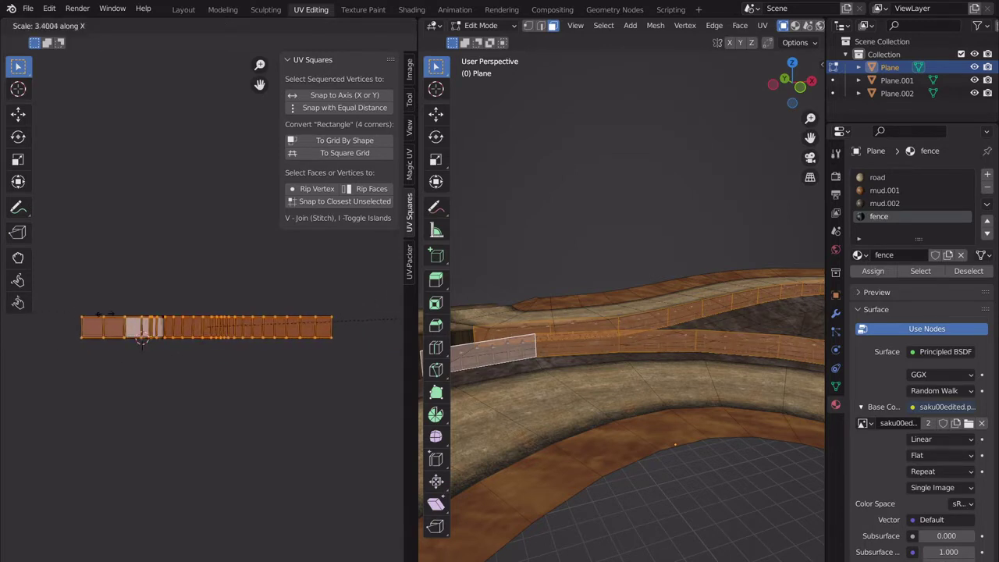
left_click(141, 309)
key("g")
key("x")
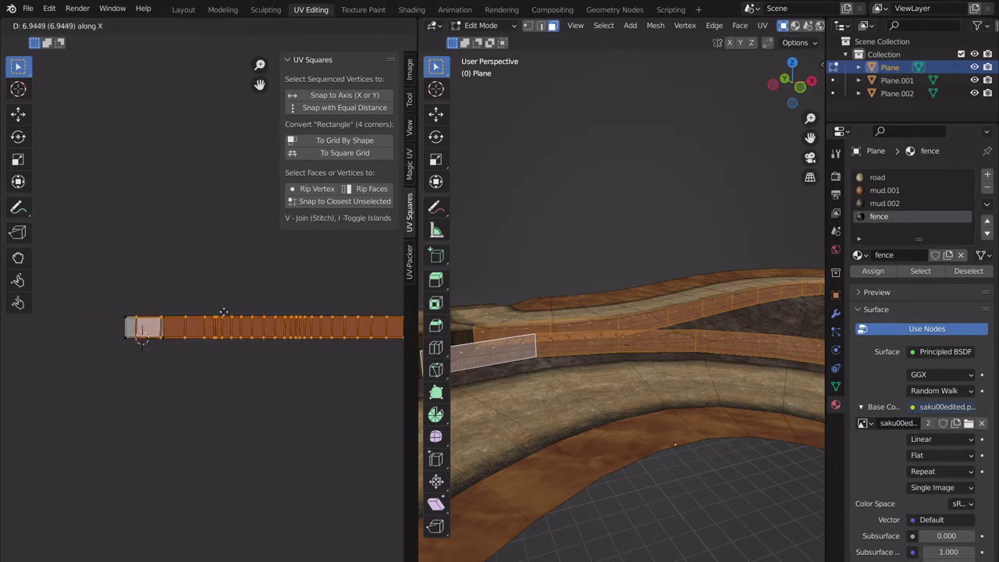
left_click(264, 314)
- Check the fence in Object Mode, return to Edit Mode and redo the selected wall faces' UVs with the standard Unwrap
middle_click_drag(539, 344, 540, 483)
key("Tab")
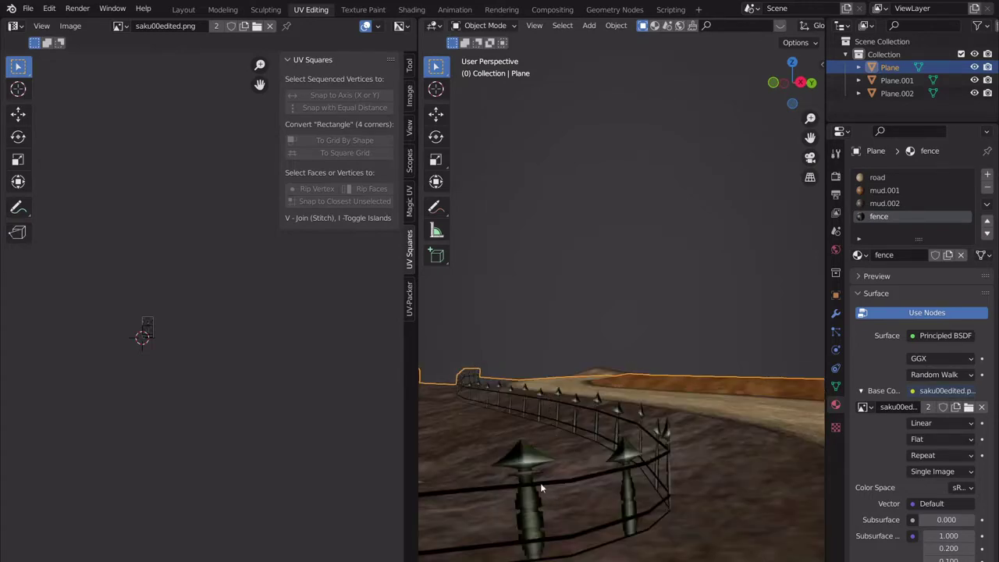
middle_click_drag(606, 424, 659, 417)
key("Tab")
key("u")
left_click(651, 419)
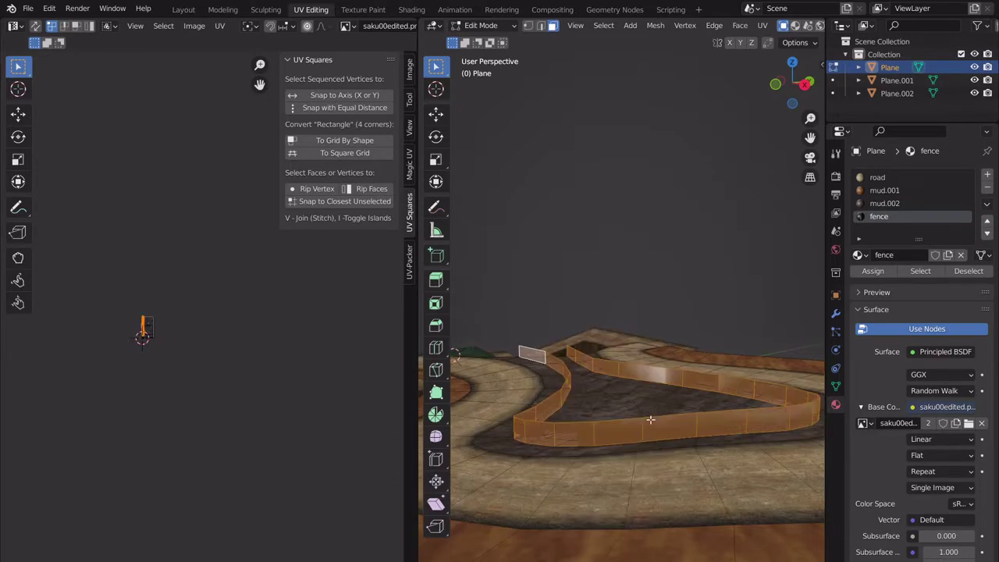
scroll(128, 345, "down", 6)
scroll(240, 346, "up", 7)
middle_click_drag(104, 343, 238, 348)
scroll(238, 347, "down", 1)
- Enlarge the wall's UV strip uniformly and rotate it by 90 degrees to lie horizontally
key("s")
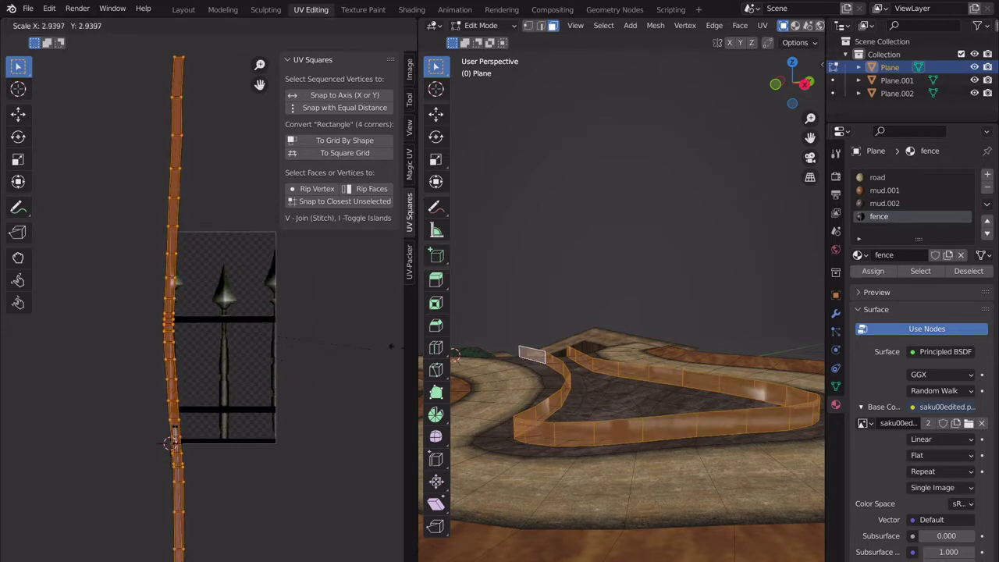
left_click(363, 314)
scroll(680, 408, "up", 2)
middle_click_drag(680, 408, 674, 401)
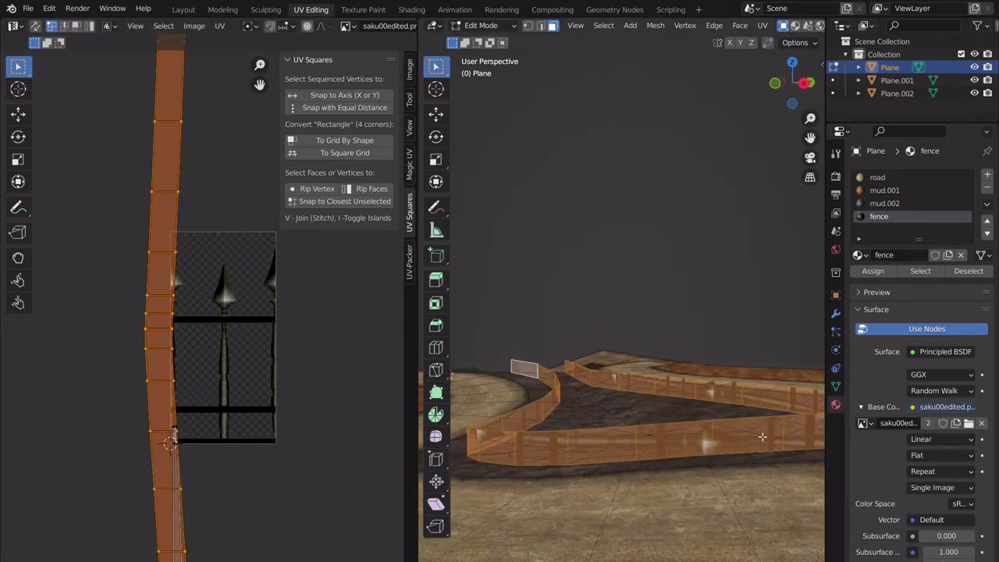
type("r90")
key("Return")
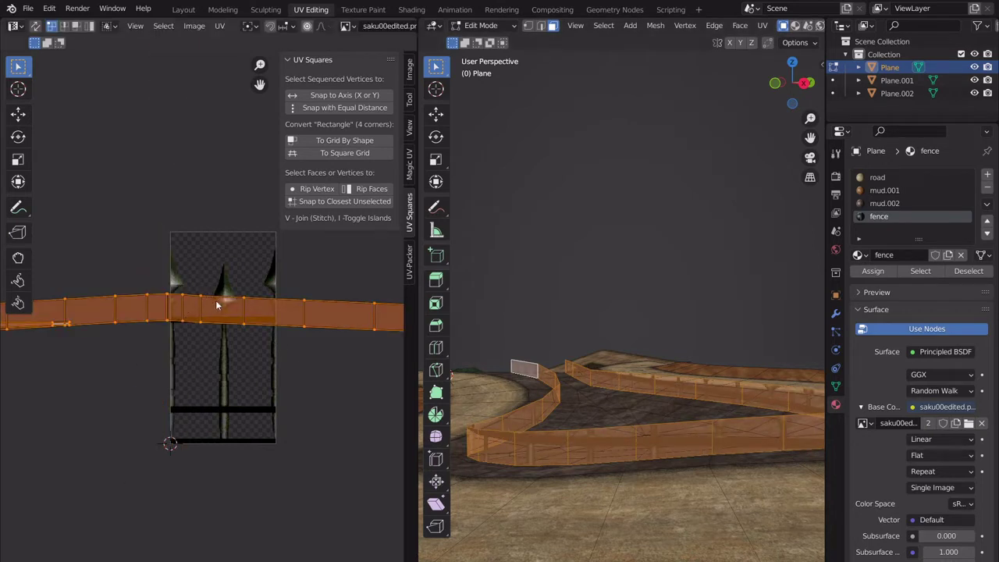
- Move the UV strip along Y onto the fence texture and stretch it along X to repeat the posts more densely
scroll(217, 303, "down", 2)
key("g")
key("y")
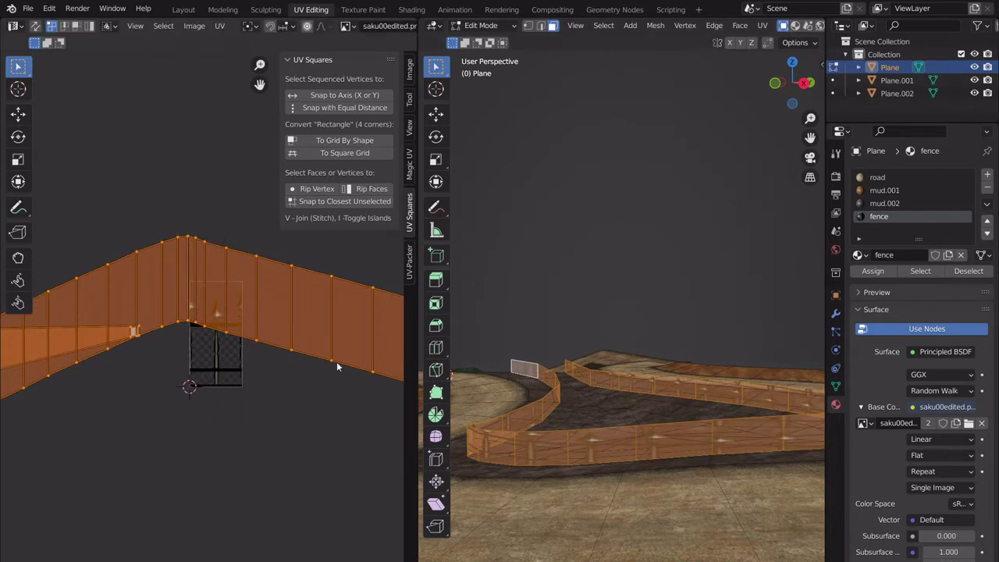
left_click(267, 372)
key("s")
key("x")
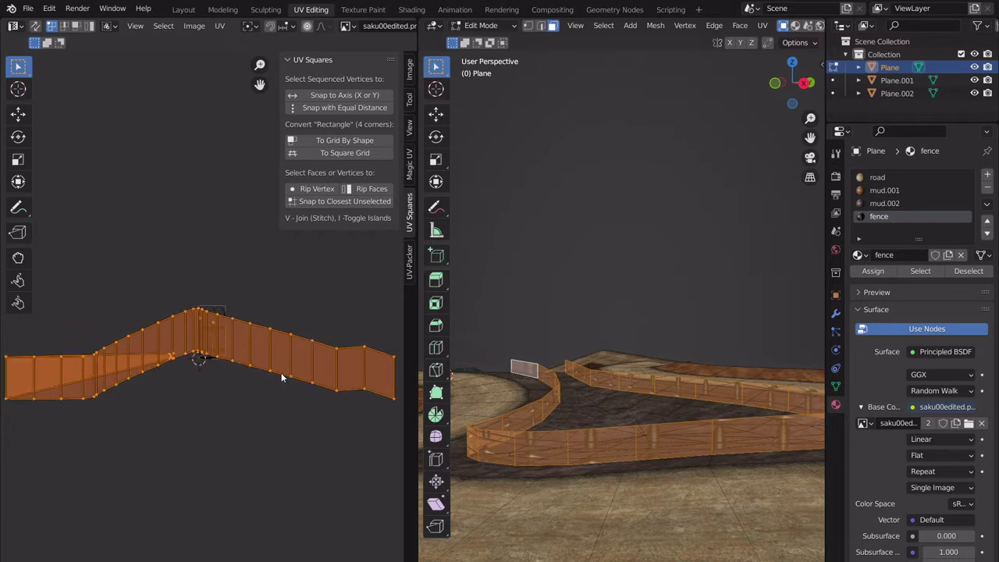
left_click(352, 371)
- Select the whole UV strip and rotate it by 180 degrees
scroll(336, 372, "down", 3)
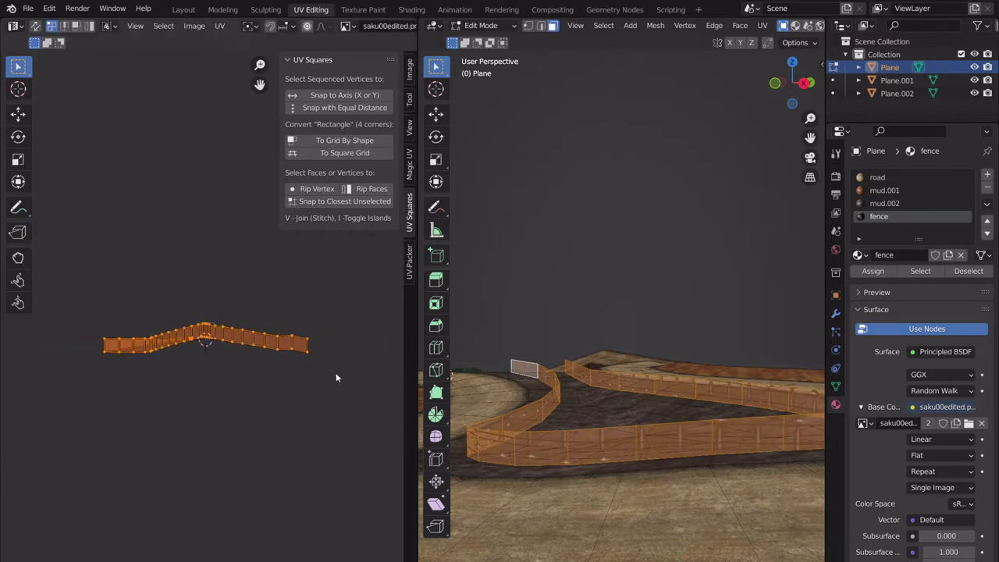
left_click_drag(329, 348, 234, 371)
type("ar")
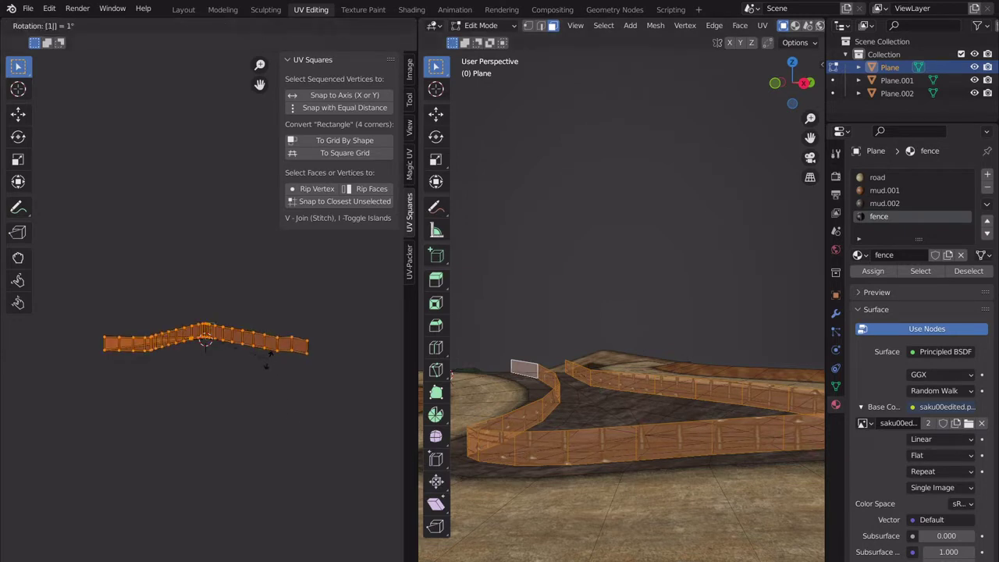
type("180")
key("Return")
scroll(270, 362, "up", 2)
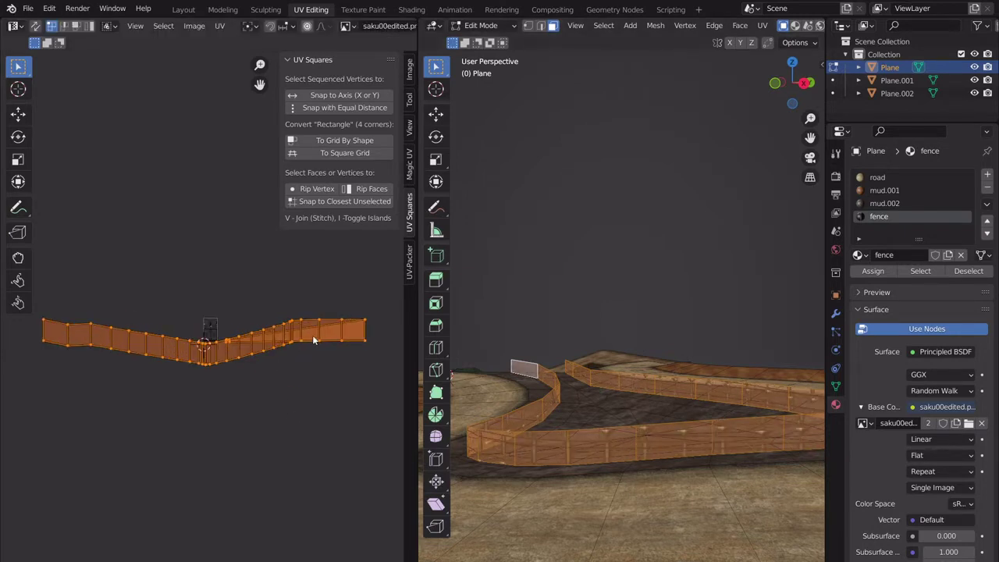
- Flatten the UV strip's upper row of vertices by scaling to 0 along Y and align it with the fence texture's top edge
left_click_drag(377, 334, 14, 295)
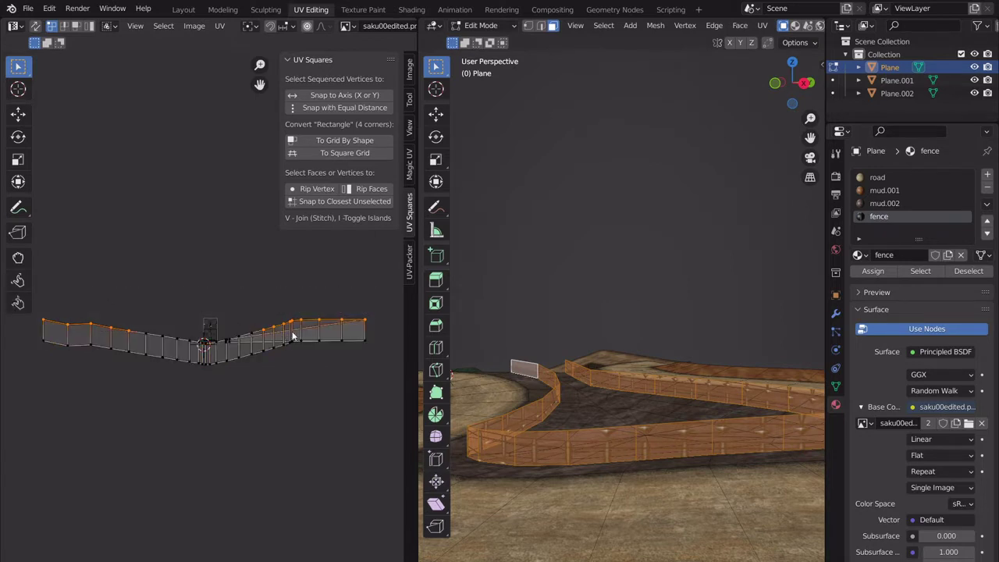
left_click_drag(273, 340, 60, 310, "shift")
scroll(238, 351, "up", 4)
left_click_drag(265, 356, 178, 331, "shift")
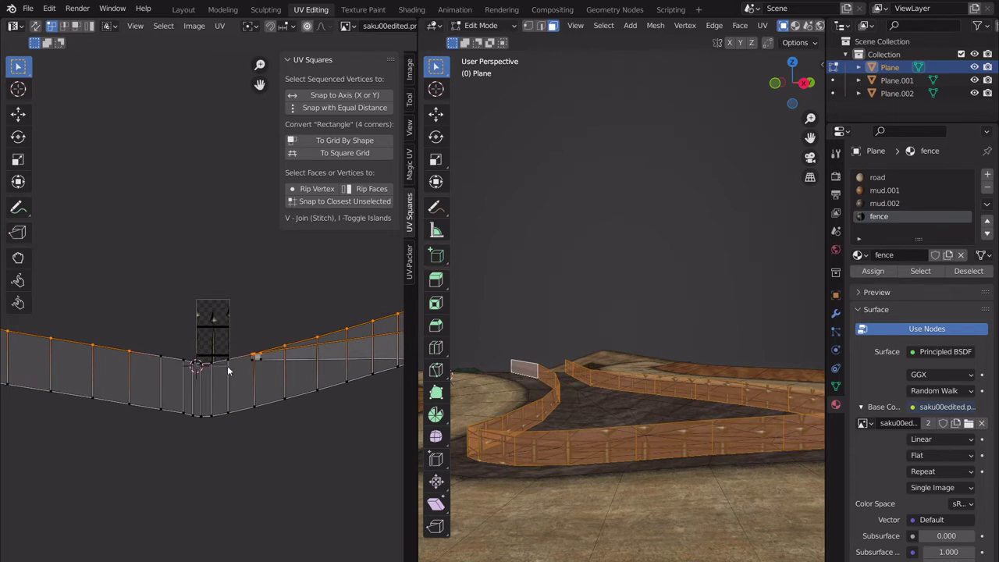
left_click_drag(243, 370, 137, 333, "shift")
scroll(254, 356, "up", 6)
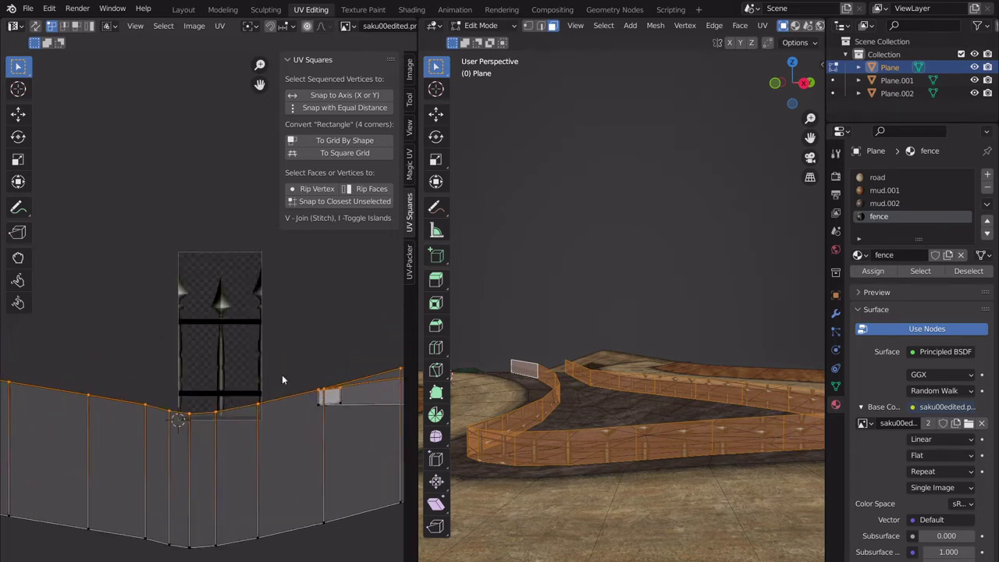
scroll(218, 324, "down", 5)
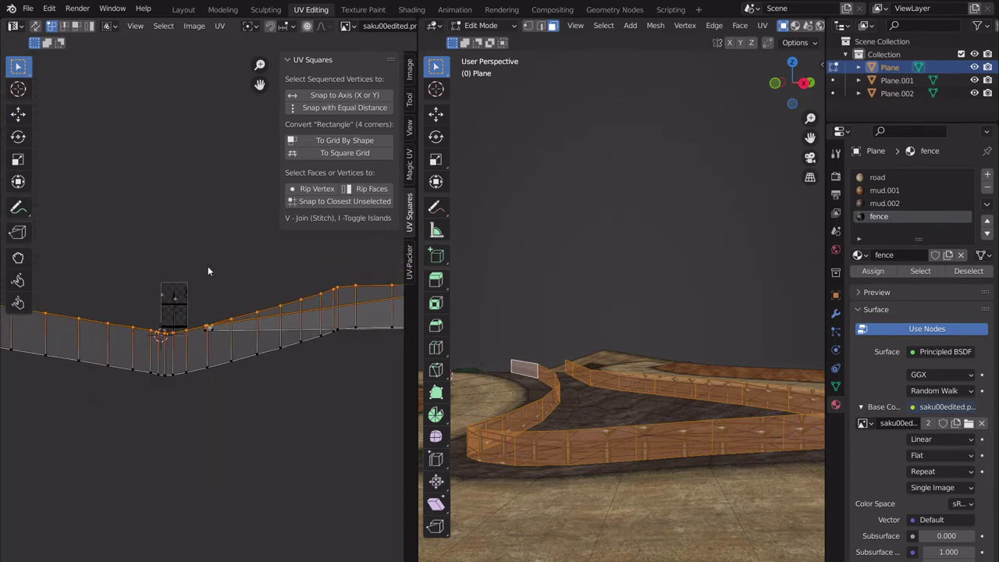
key("s")
key("y")
key("0")
key("Return")
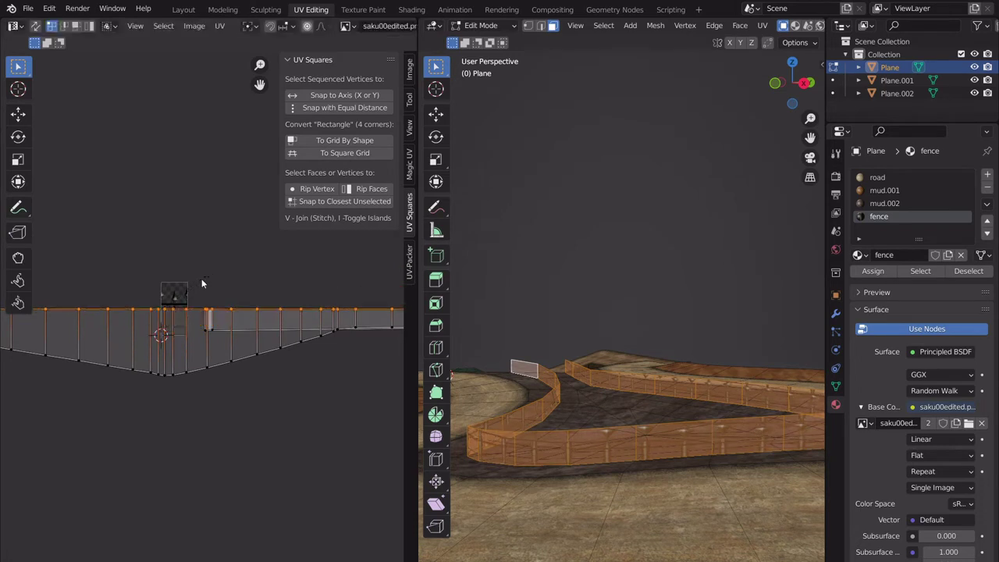
key("g")
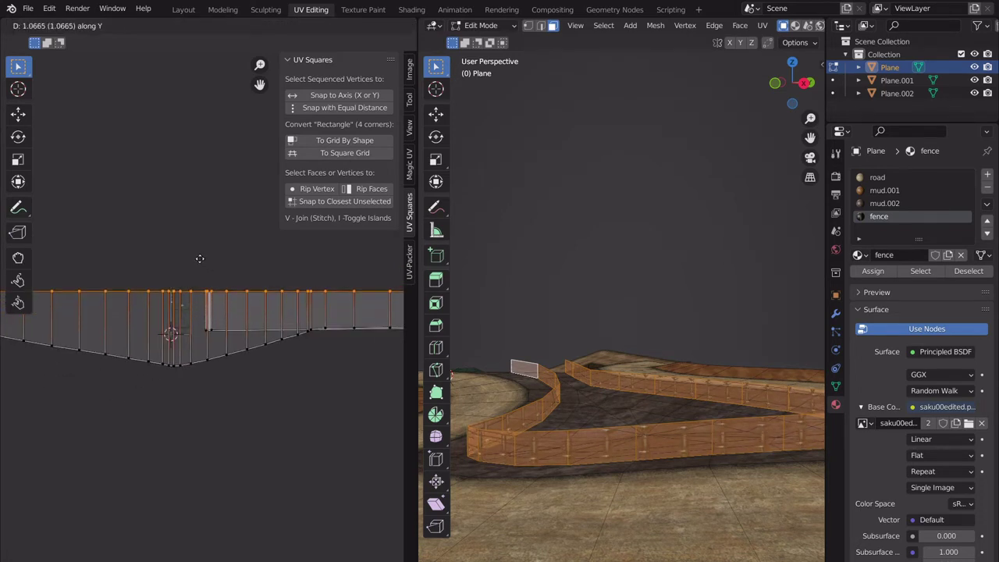
left_click(199, 264)
- Flatten the UV strip's lower row of vertices by scaling to 0 along Y and raise it to the fence texture's bottom edge
scroll(218, 315, "down", 5)
left_click_drag(301, 366, 112, 330)
scroll(209, 340, "up", 1)
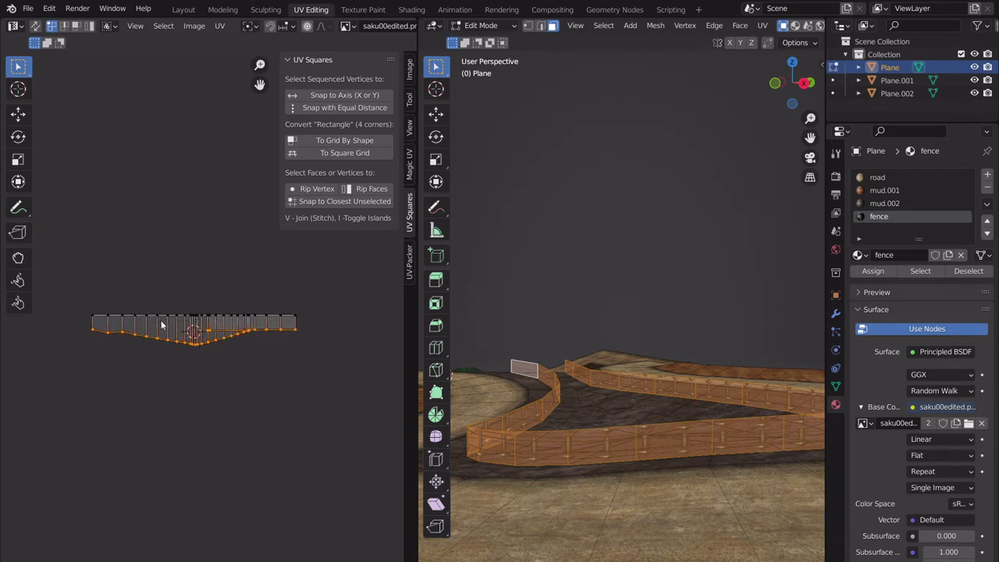
key("s")
key("y")
key("0")
key("Return")
scroll(203, 327, "up", 7)
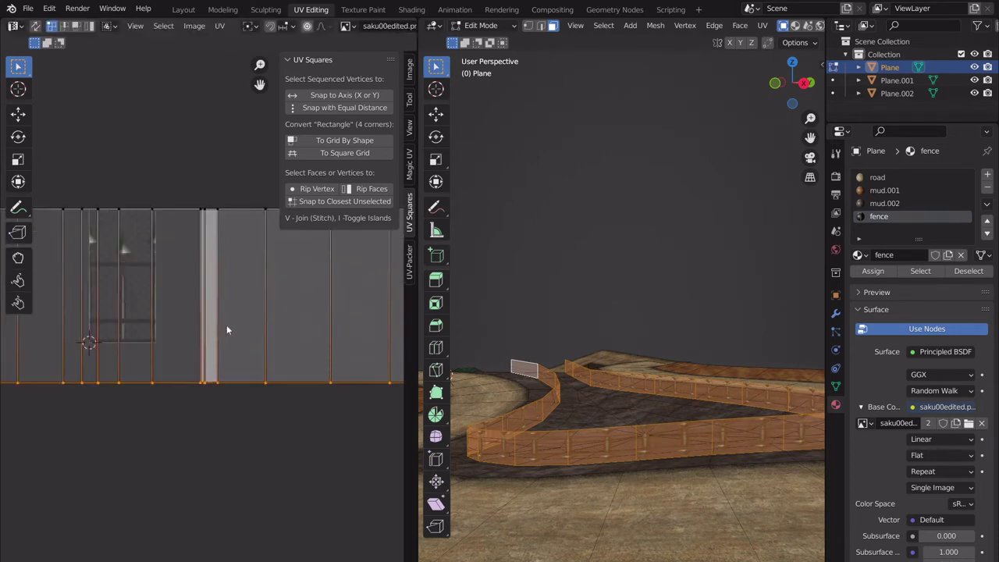
key("g")
key("y")
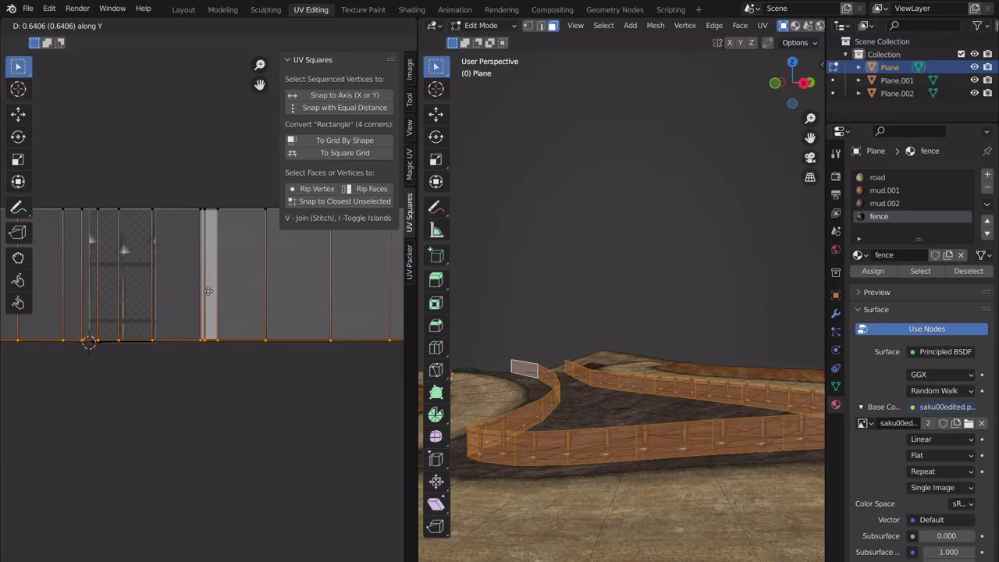
left_click(208, 296)
scroll(514, 395, "up", 4)
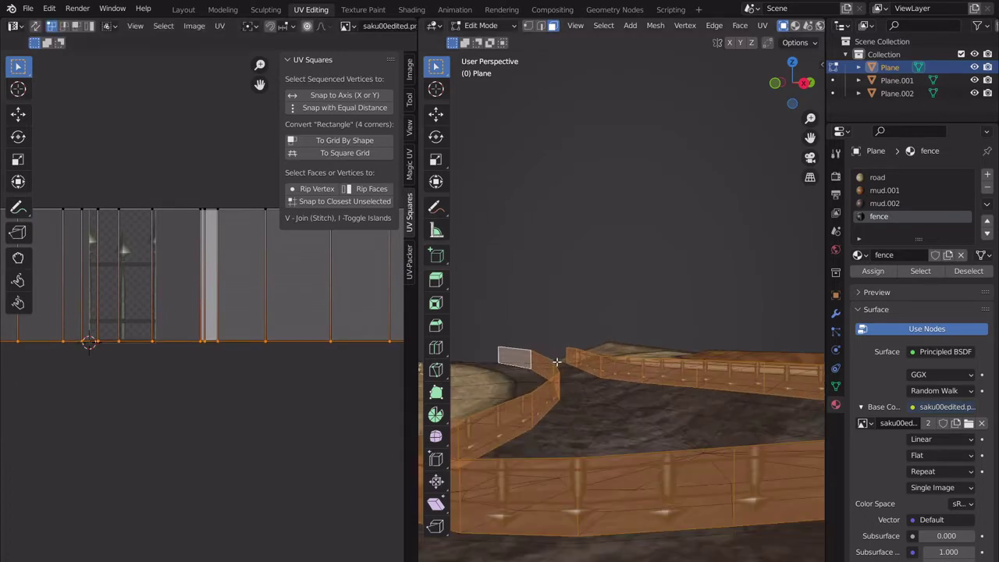
- Rotate the whole fence UV strip by 180 degrees again and stretch it further along X
middle_click_drag(556, 362, 582, 348, "shift")
type("ar180")
key("Return")
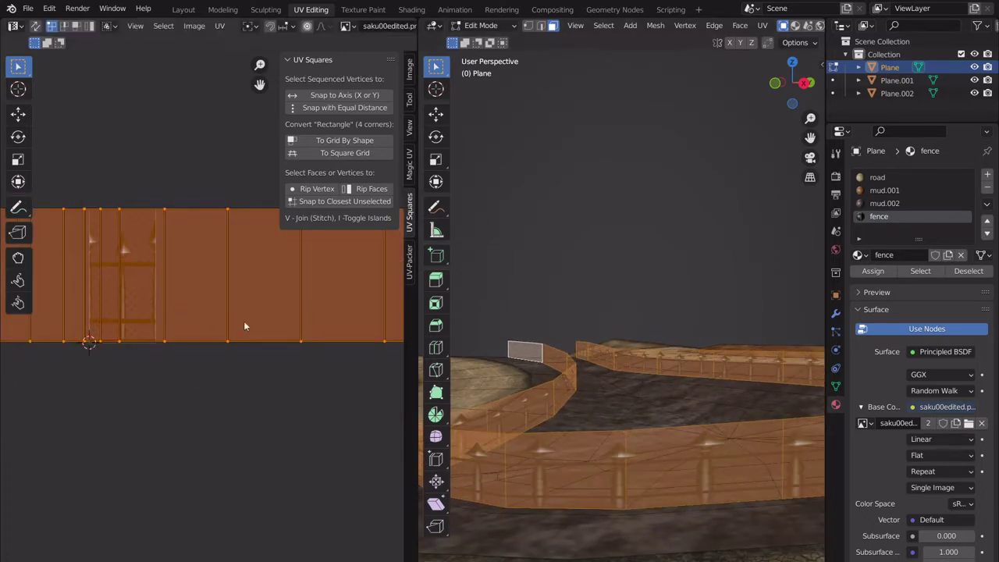
key("s")
key("x")
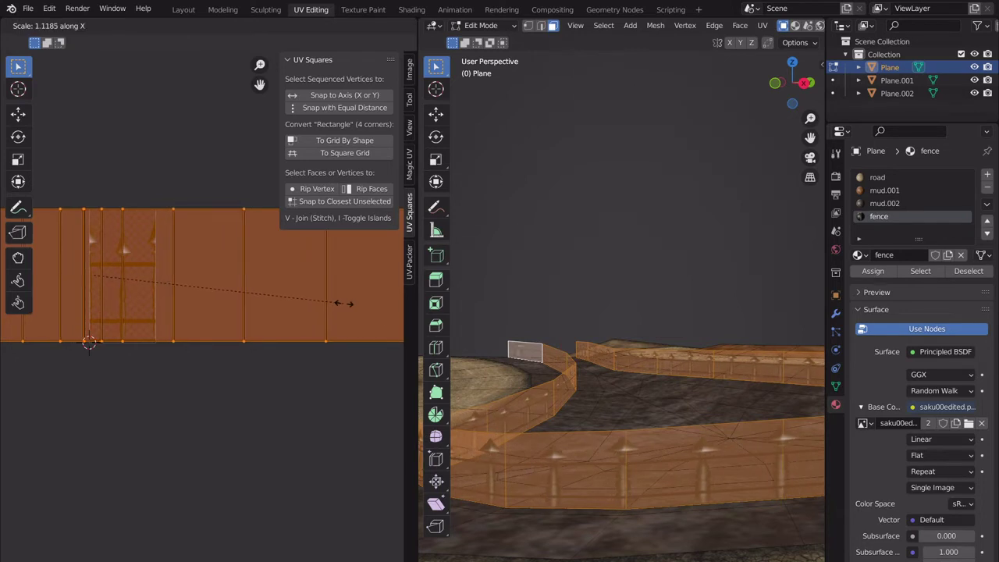
left_click(398, 324)
scroll(388, 352, "down", 5)
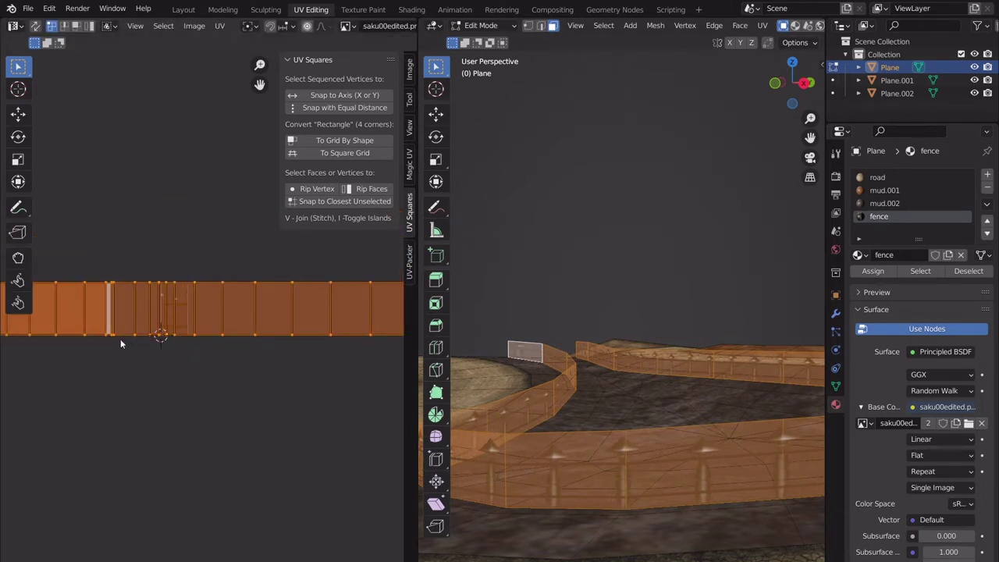
scroll(141, 340, "up", 6)
scroll(665, 418, "up", 3)
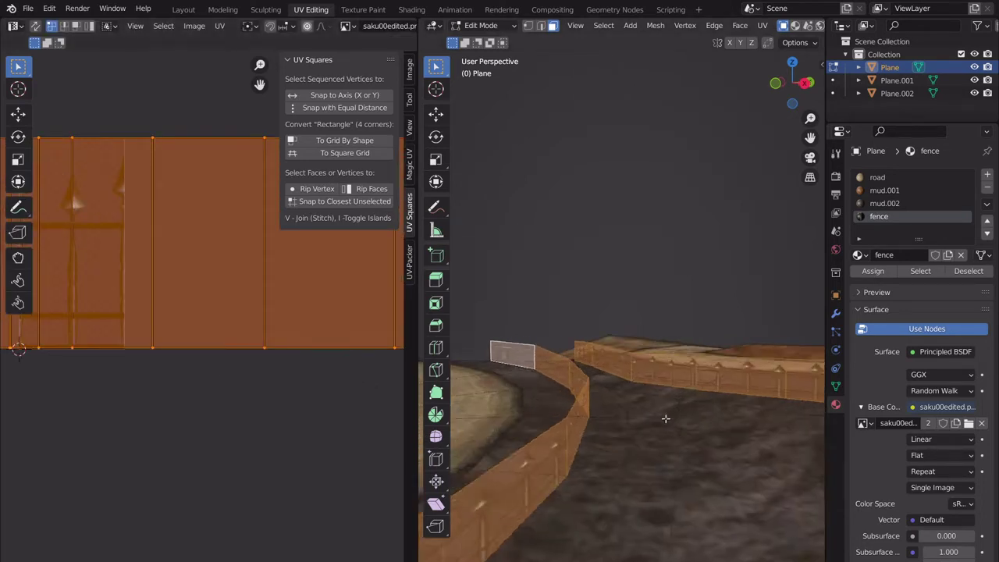
middle_click_drag(665, 418, 598, 395)
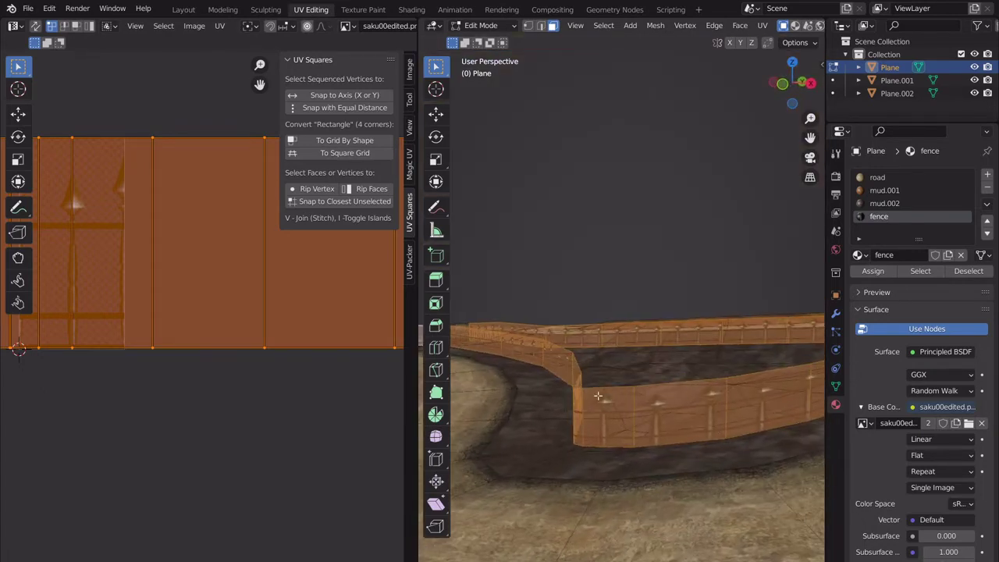
scroll(106, 334, "down", 5)
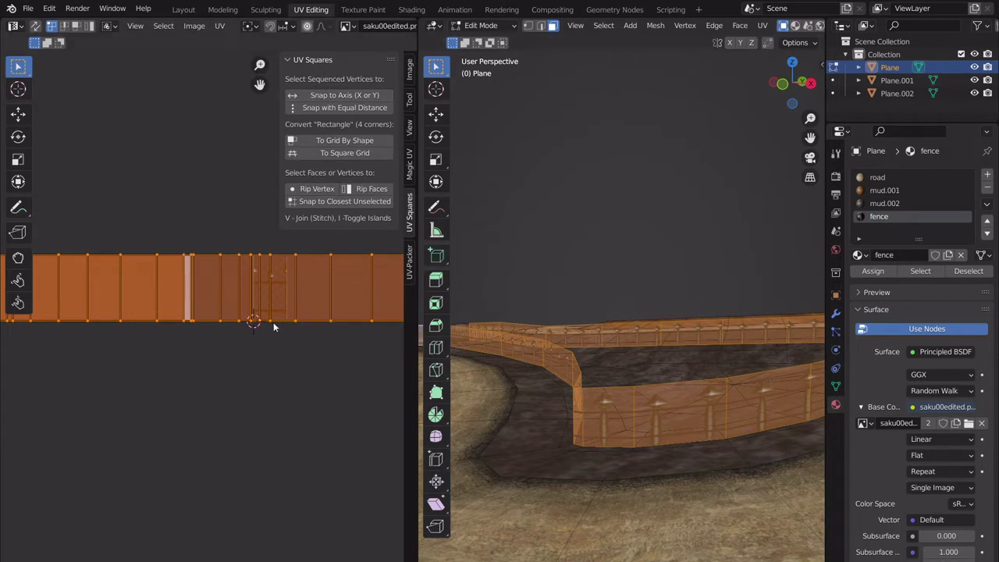
- Rebuild the fence UV strip with To Grid By Shape, stretch it along X, and check the posts in Object Mode
left_click(337, 142)
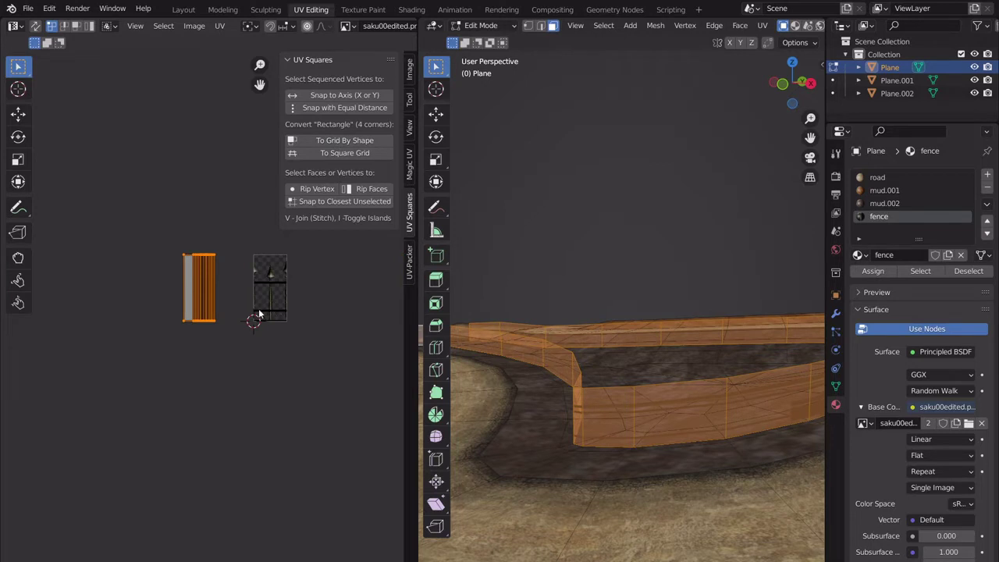
key("s")
key("x")
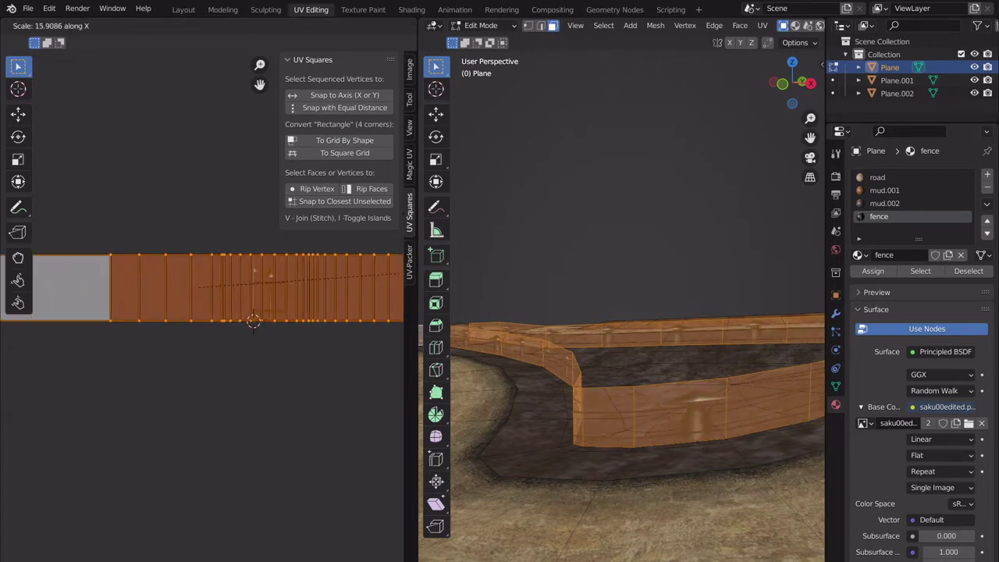
left_click(382, 127)
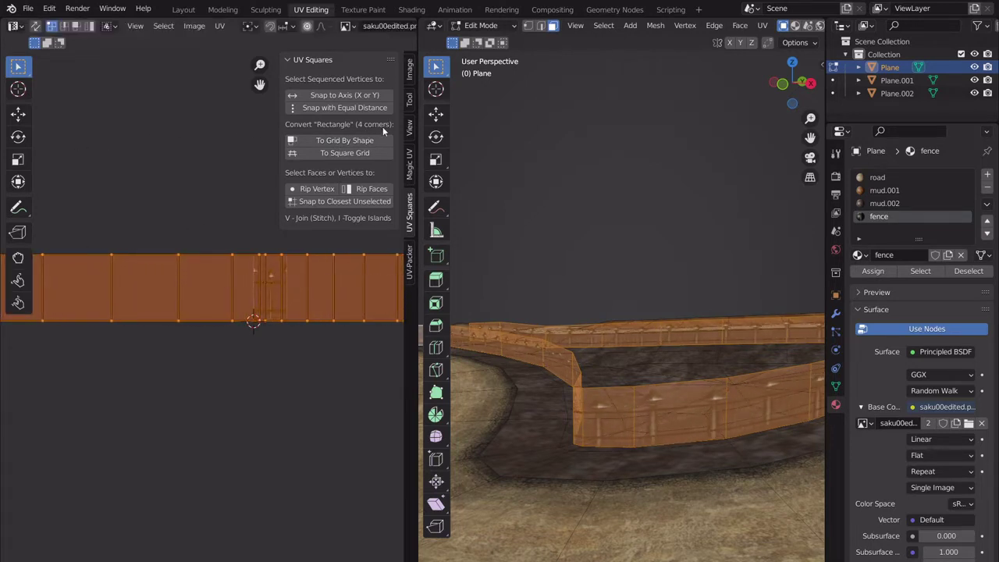
scroll(219, 229, "down", 5)
middle_click_drag(283, 308, 243, 300)
key("Tab")
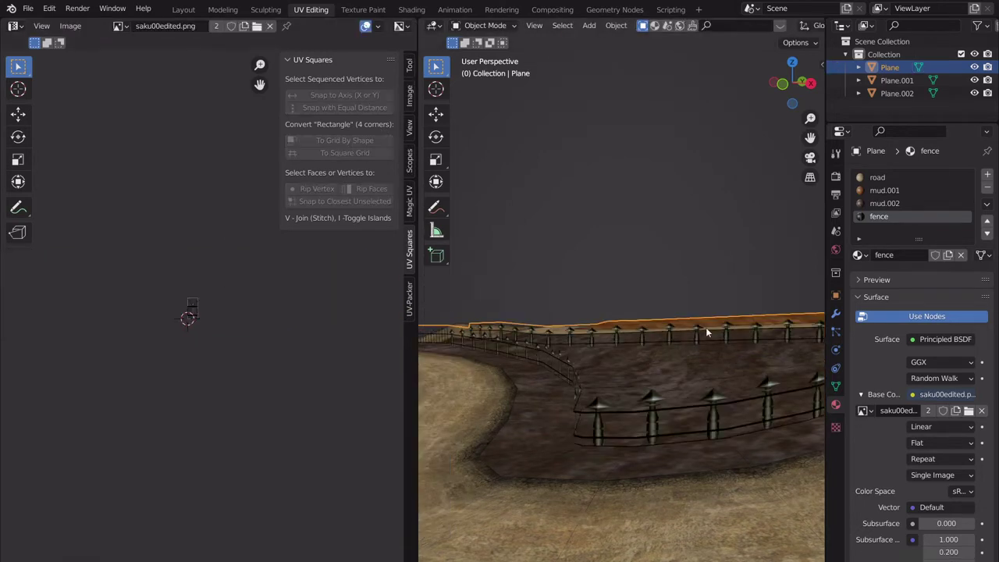
middle_click_drag(706, 332, 544, 326)
key("Tab")
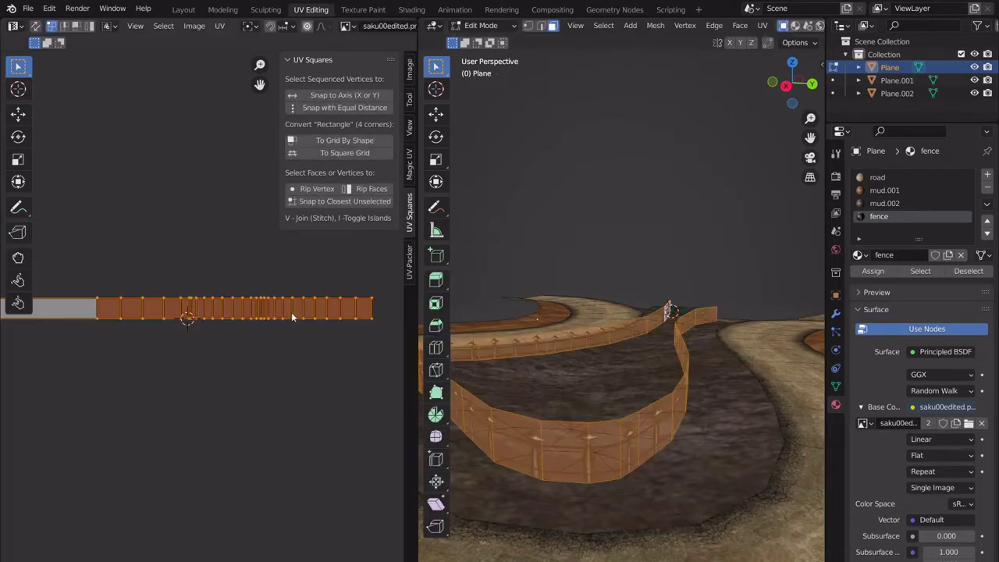
- Try converting the fence UV strip to a square grid, and select its upper and lower vertex rows in turn
scroll(291, 312, "up", 5)
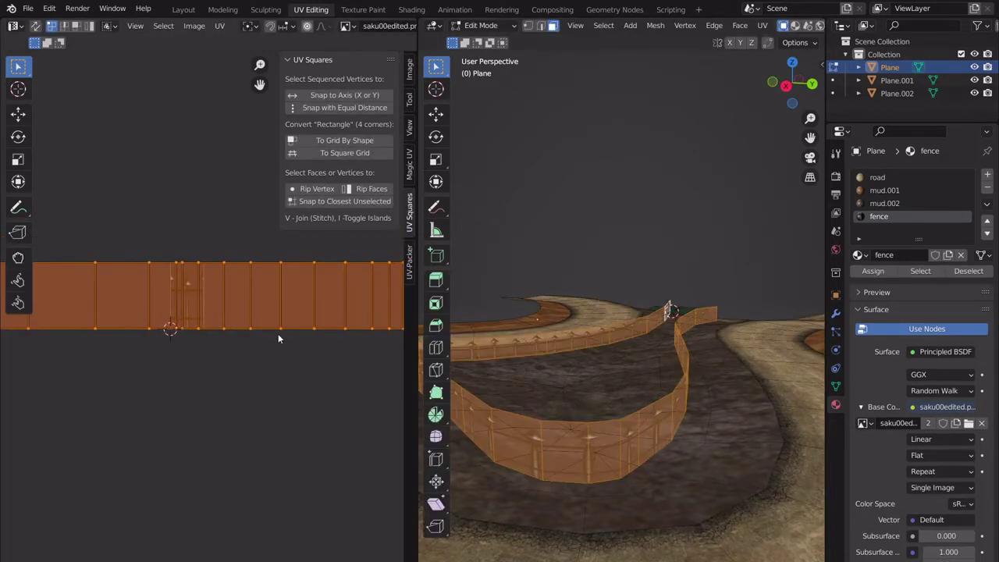
left_click(304, 155)
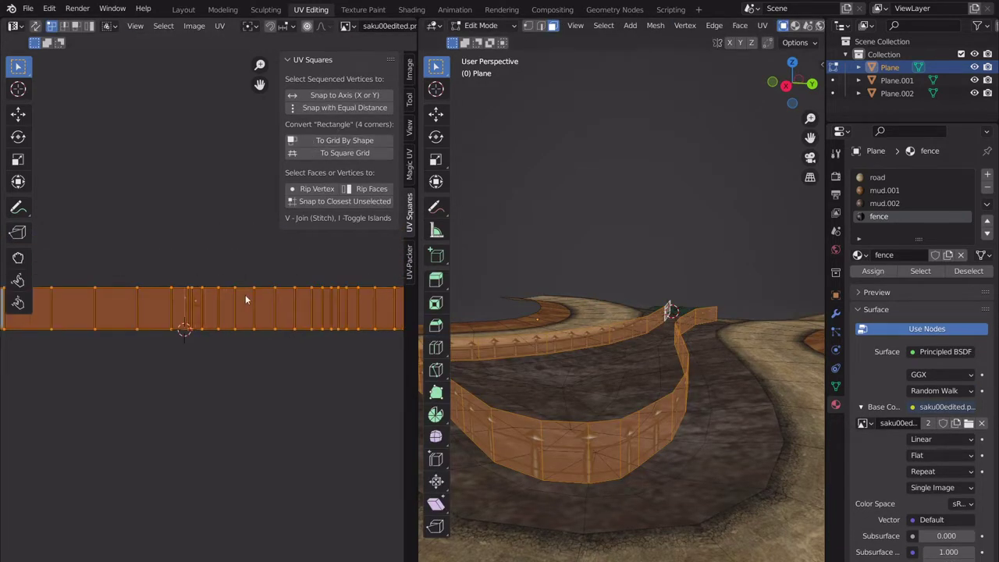
scroll(148, 315, "down", 3)
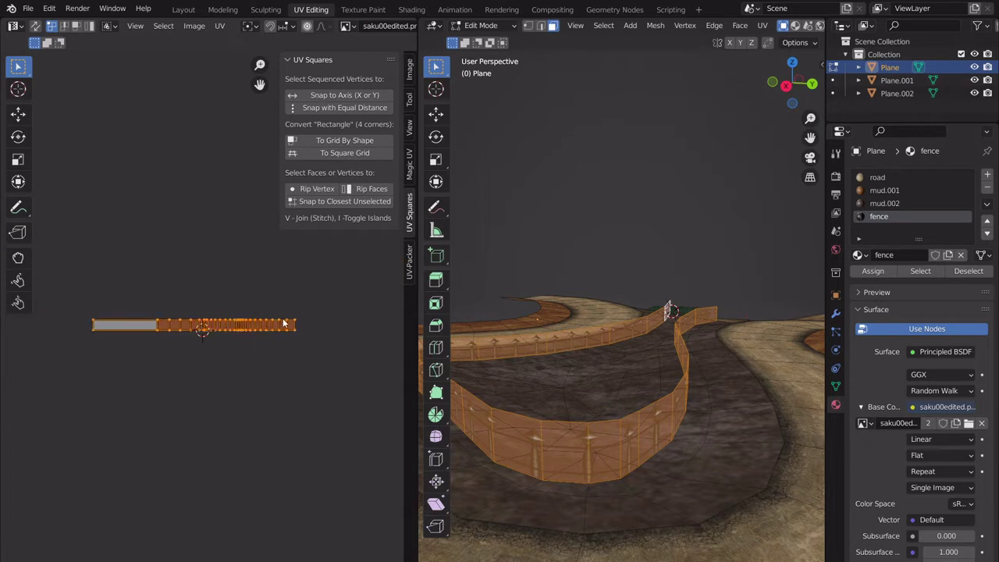
left_click_drag(317, 326, 60, 288)
scroll(99, 312, "up", 1)
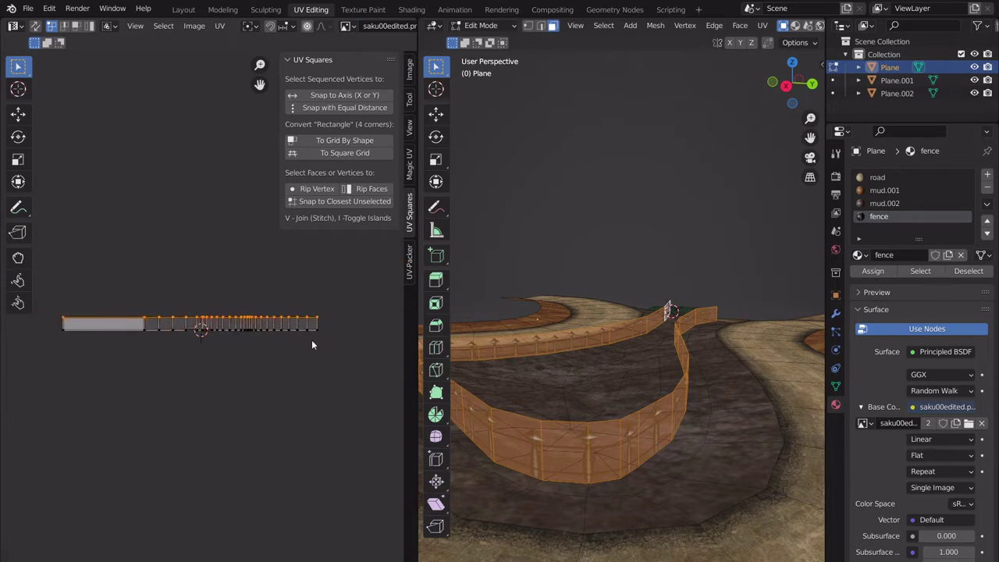
left_click_drag(346, 348, 9, 323)
scroll(139, 313, "up", 4)
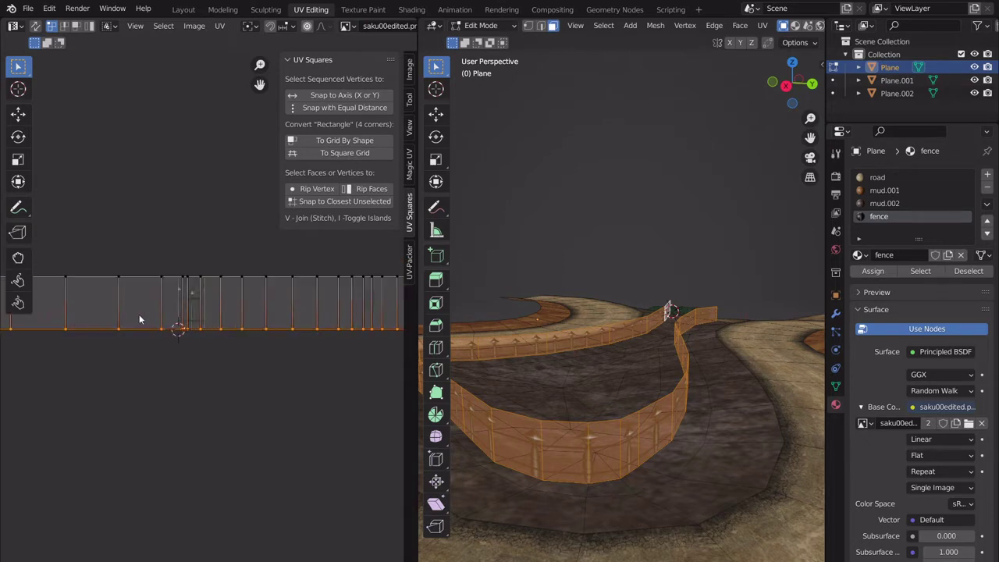
left_click_drag(216, 381, 153, 240)
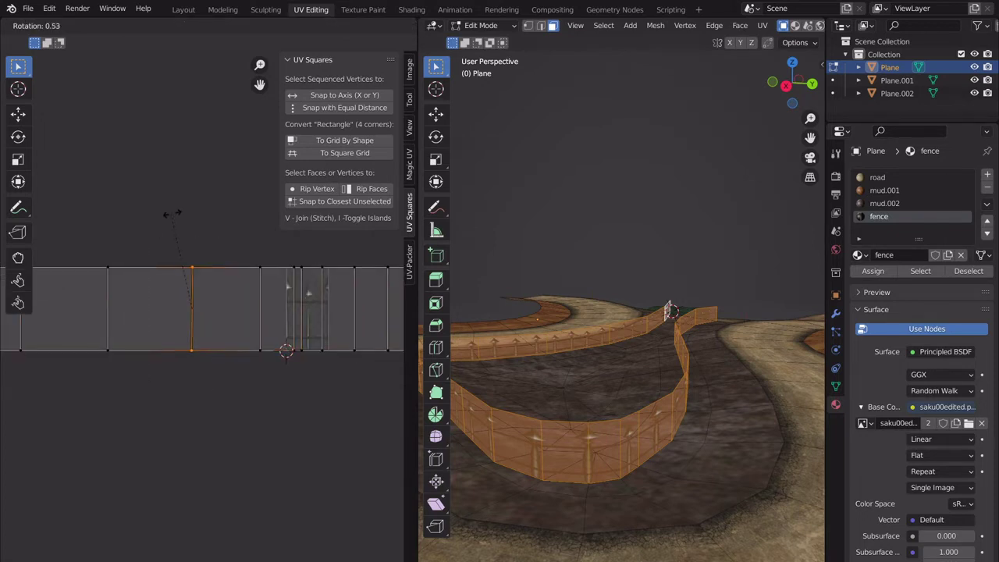
key("g")
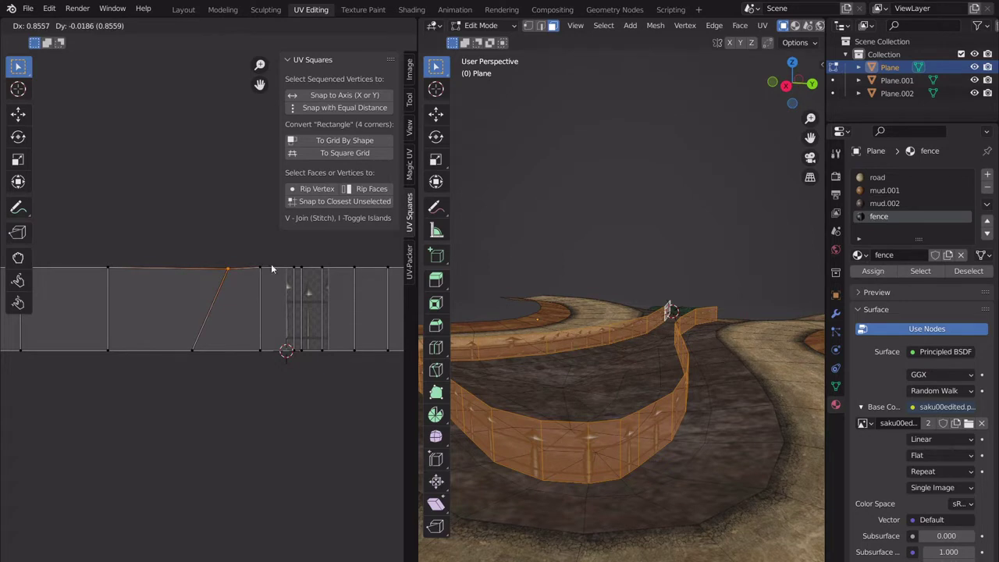
right_click(272, 265)
left_click(197, 344)
key("g")
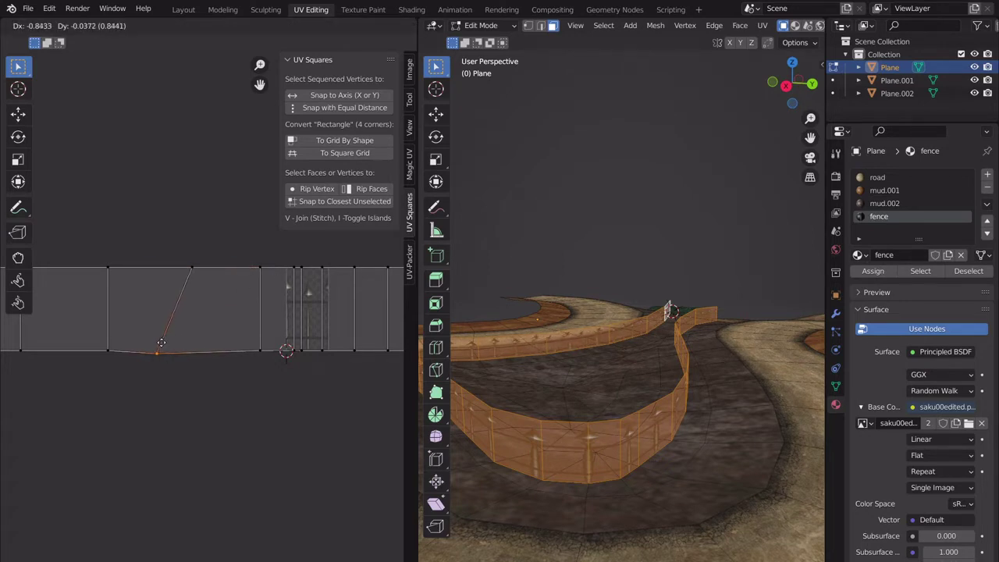
key("Escape")
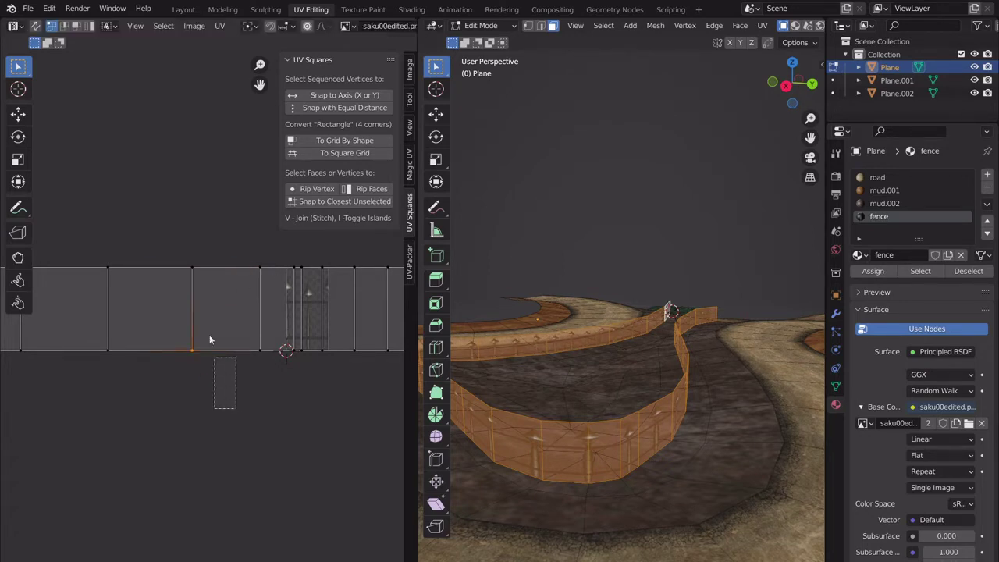
- Straighten three neighbouring vertex columns of the fence UV strip by scaling each to 0 along X
left_click_drag(237, 230, 178, 303, "shift")
key("s")
key("x")
key("Return")
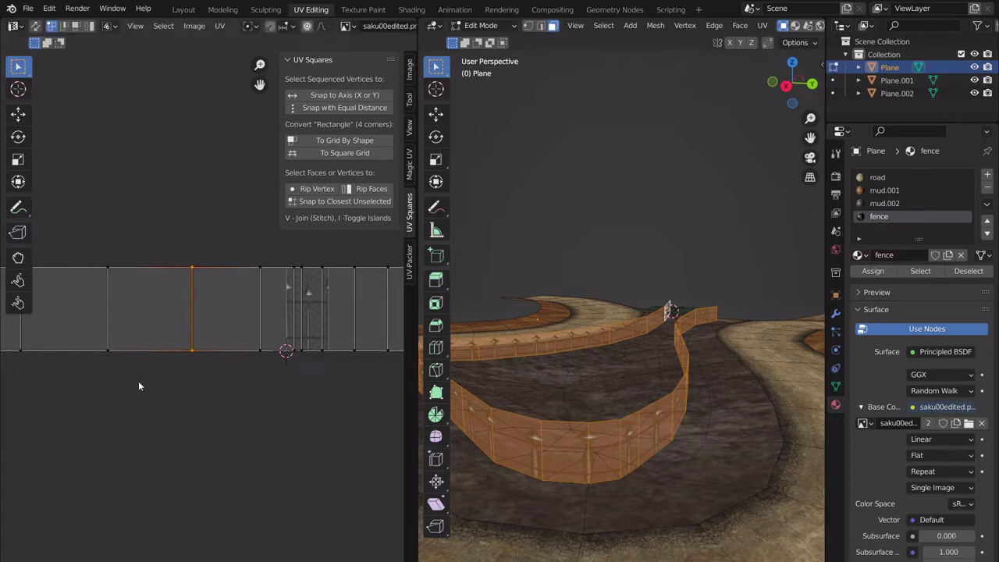
scroll(145, 380, "down", 3)
left_click_drag(178, 376, 133, 249)
key("s")
key("x")
key("0")
key("Return")
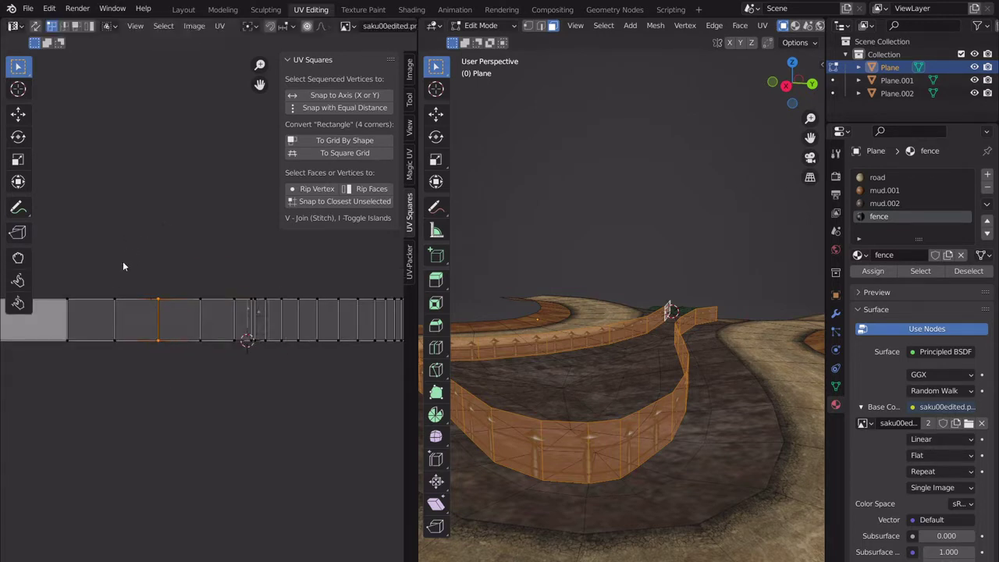
left_click_drag(119, 329, 101, 278)
key("s")
key("x")
key("0")
key("Return")
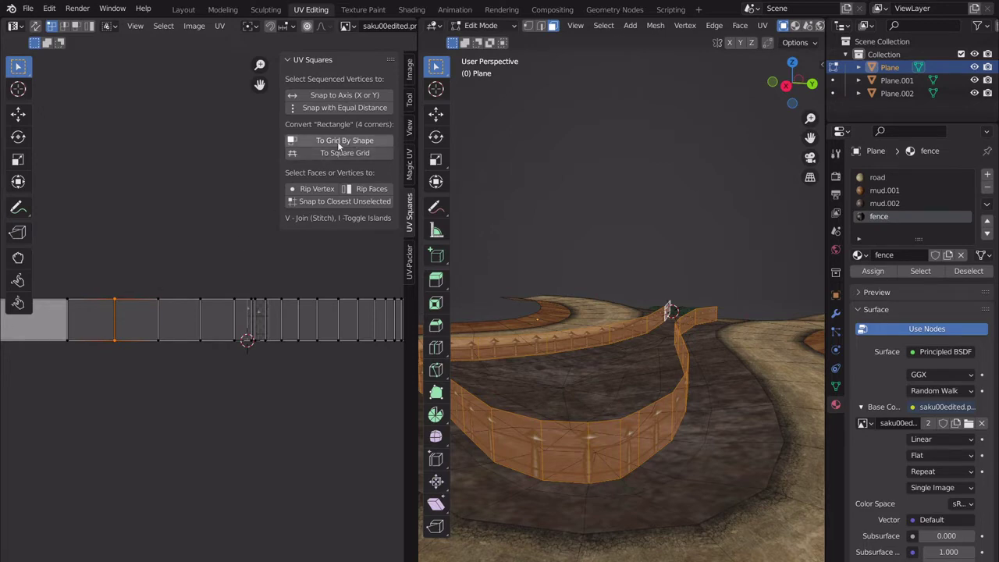
- Inspect the fence around the mud area in the Layout workspace and select the end face with overly dense posts
middle_click_drag(585, 301, 690, 375)
key("Tab")
scroll(690, 375, "up", 2)
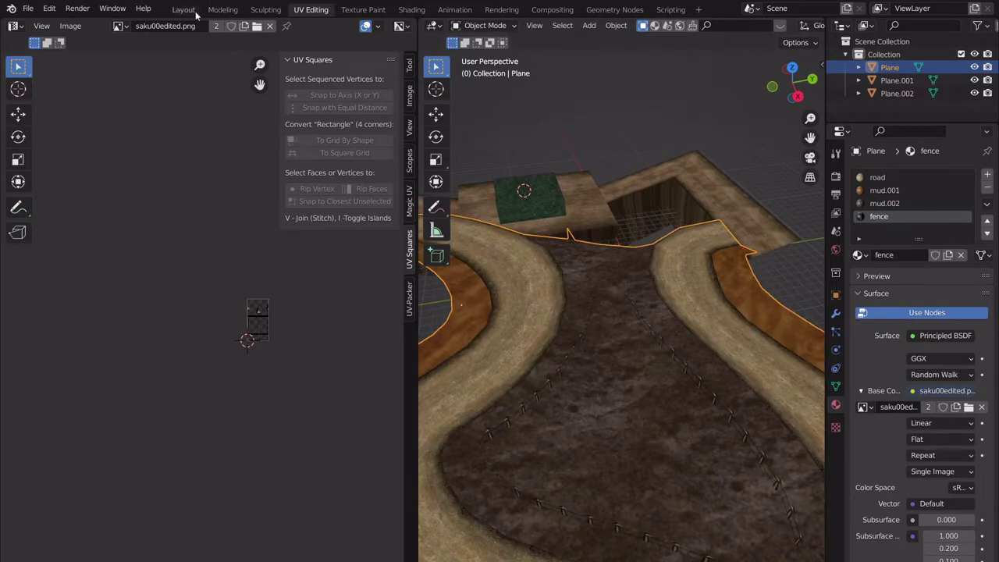
left_click(184, 10)
middle_click_drag(411, 162, 490, 269)
key("Tab")
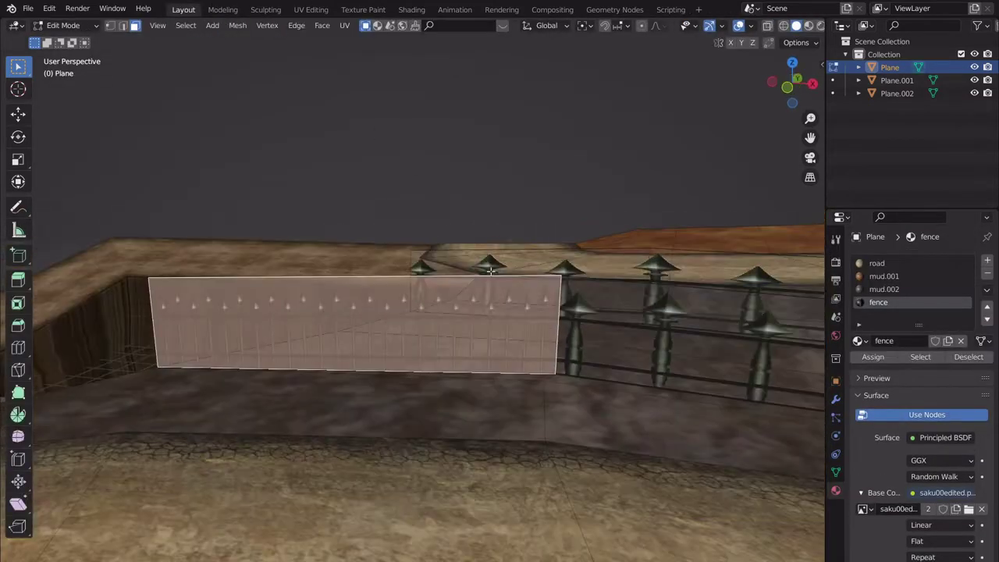
- Shrink the end face's UVs along X in the UV Editing workspace to match the neighbouring post spacing
left_click(305, 9)
scroll(134, 351, "down", 3)
middle_click_drag(134, 351, 159, 349)
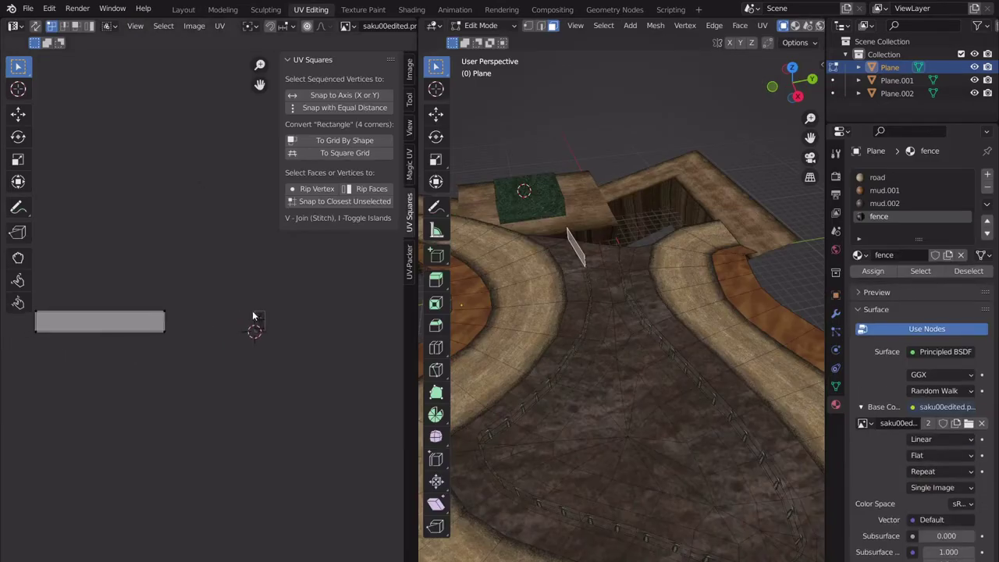
key("a")
key("s")
key("x")
left_click(126, 318)
key("KP_Decimal")
middle_click_drag(546, 312, 687, 242)
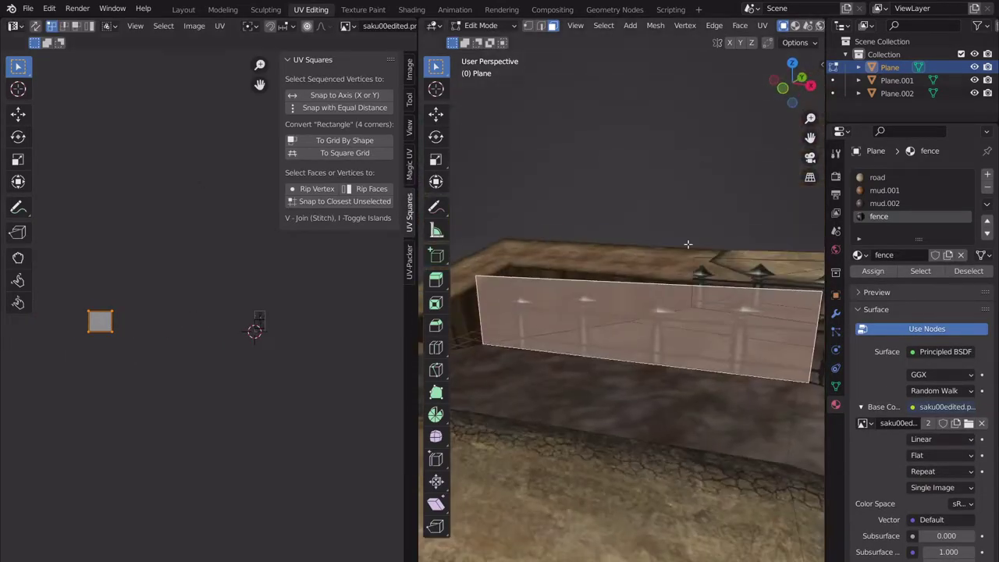
- Examine the fence posts and the upper edge of the texture up close in Object Mode
middle_click_drag(694, 304, 584, 269, "shift")
key("Tab")
scroll(683, 329, "down", 2)
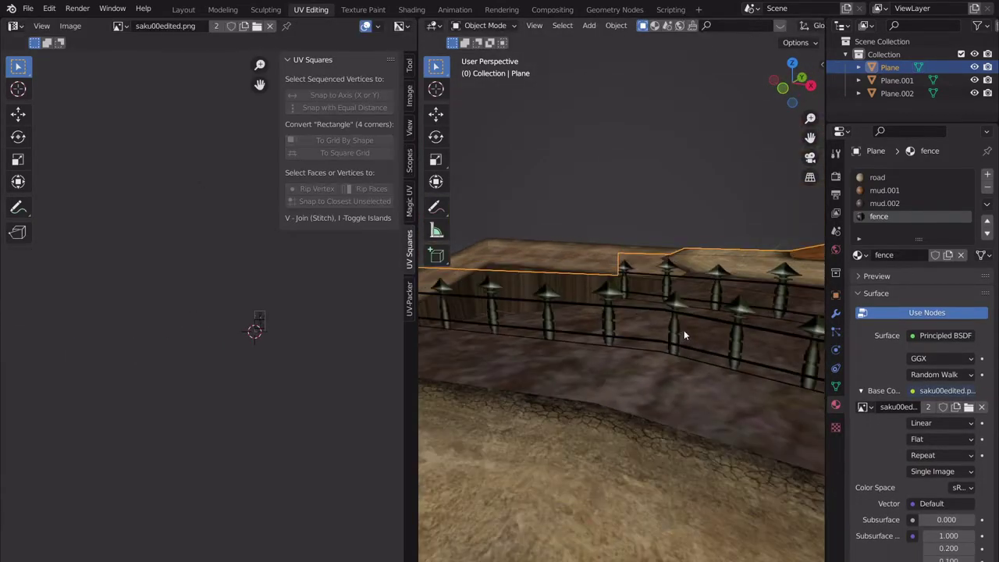
middle_click_drag(684, 329, 655, 335, "shift")
scroll(720, 305, "up", 1)
scroll(700, 308, "up", 1)
scroll(668, 309, "up", 2)
scroll(654, 310, "down", 3)
scroll(660, 323, "up", 1)
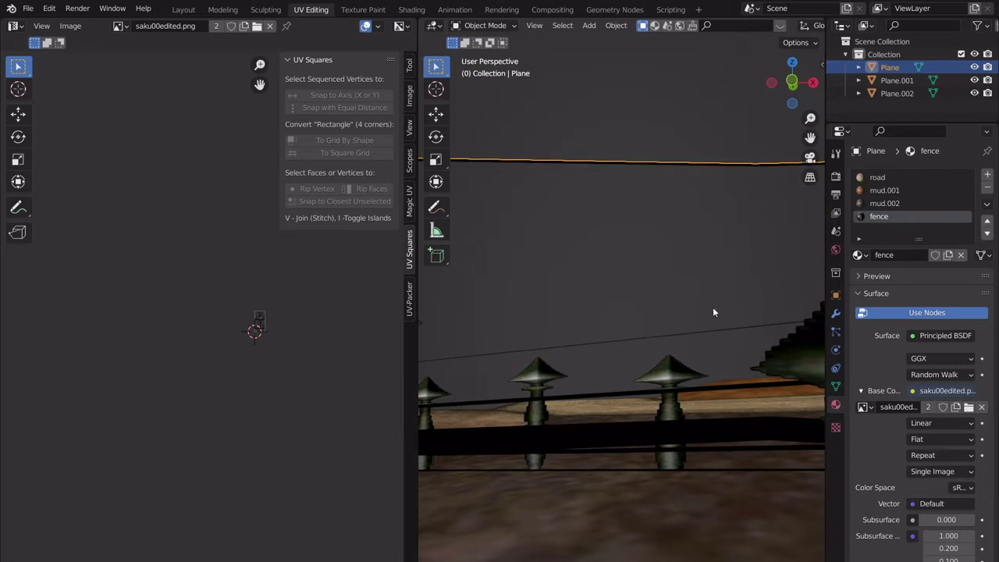
- Select the whole loop of fence faces around the mud area in Edit Mode
middle_click_drag(622, 353, 684, 335)
key("Tab")
key("F3")
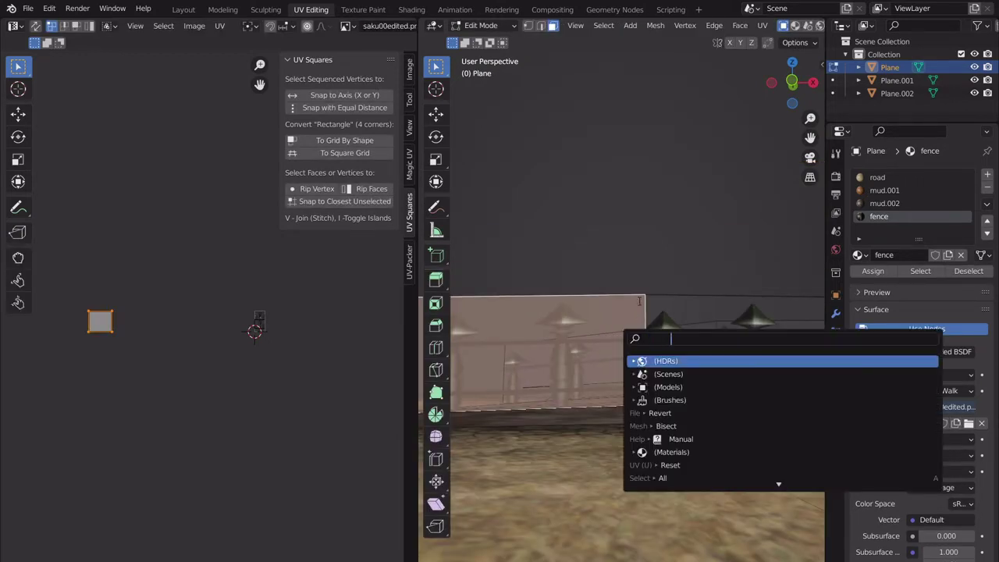
key("Escape")
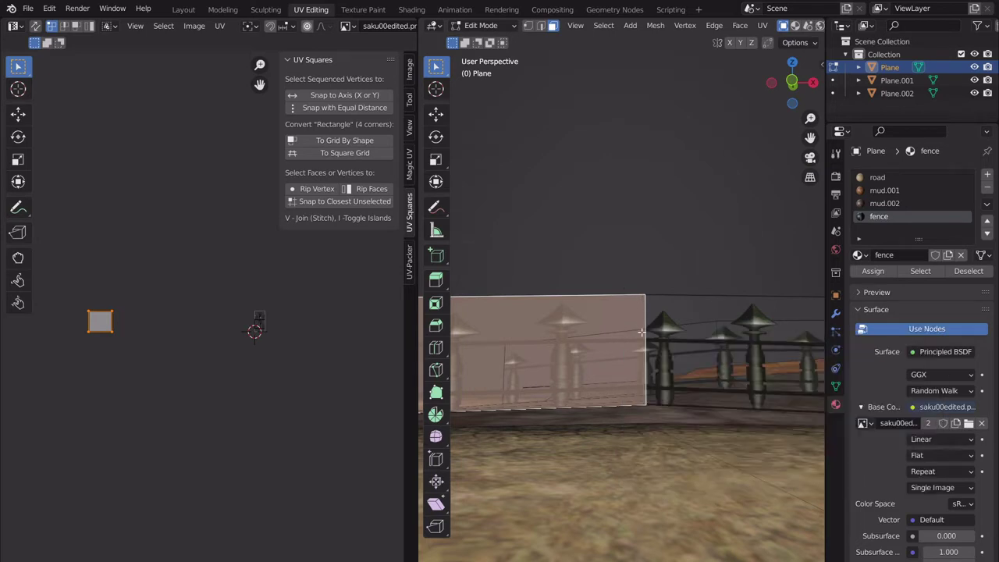
left_click(641, 331, "alt")
middle_click_drag(677, 275, 682, 312)
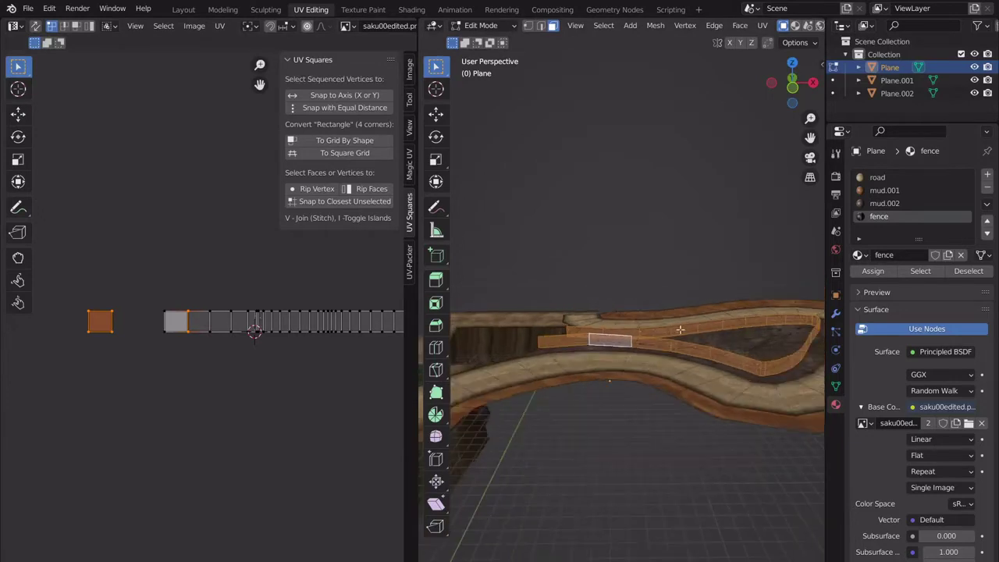
- Lower the upper row of UV vertices of the whole fence strip by about 0.0077 to meet the texture's top edge
scroll(238, 316, "down", 2)
scroll(234, 320, "up", 3)
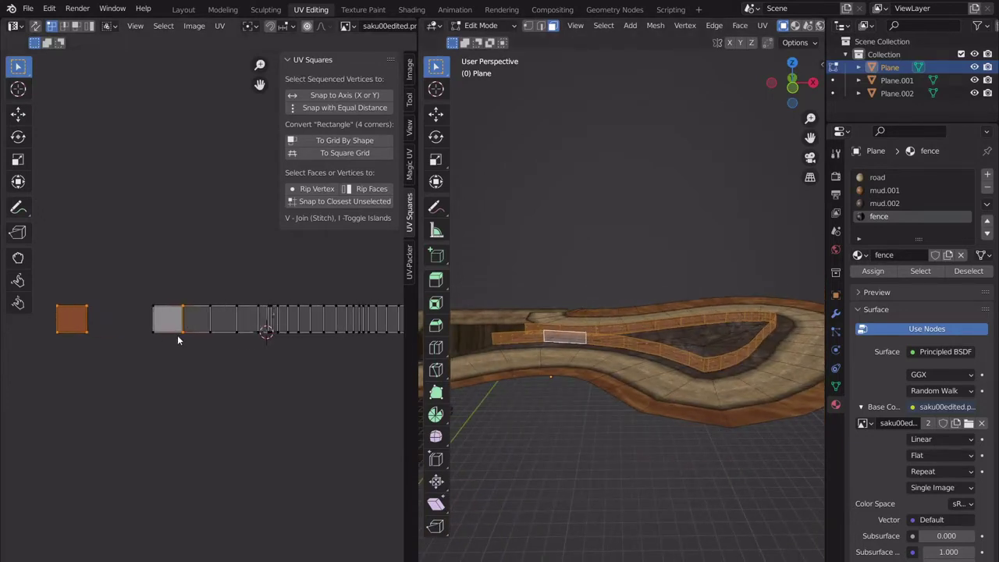
scroll(257, 329, "down", 3)
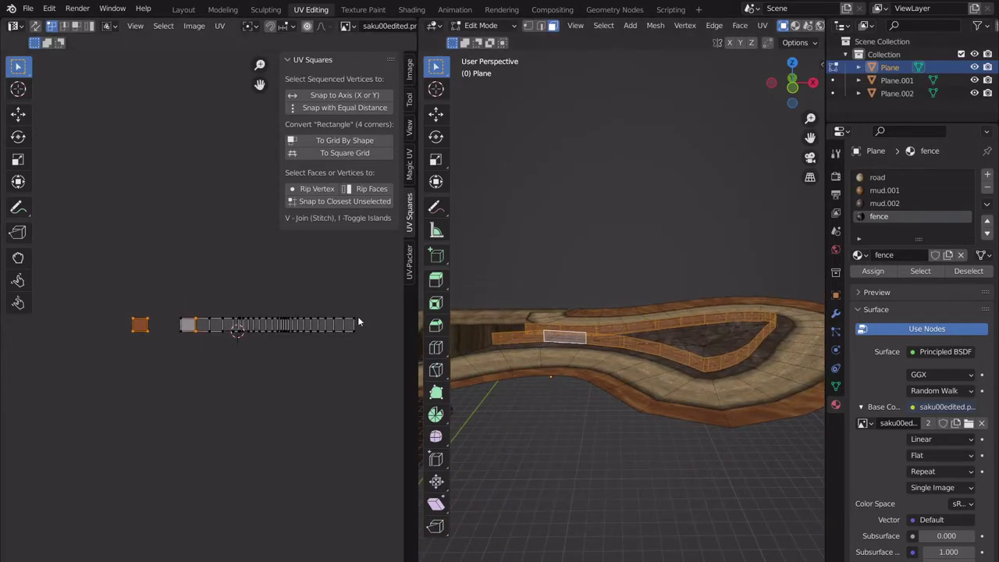
left_click_drag(363, 324, 129, 303)
scroll(655, 316, "up", 3)
scroll(648, 355, "up", 6)
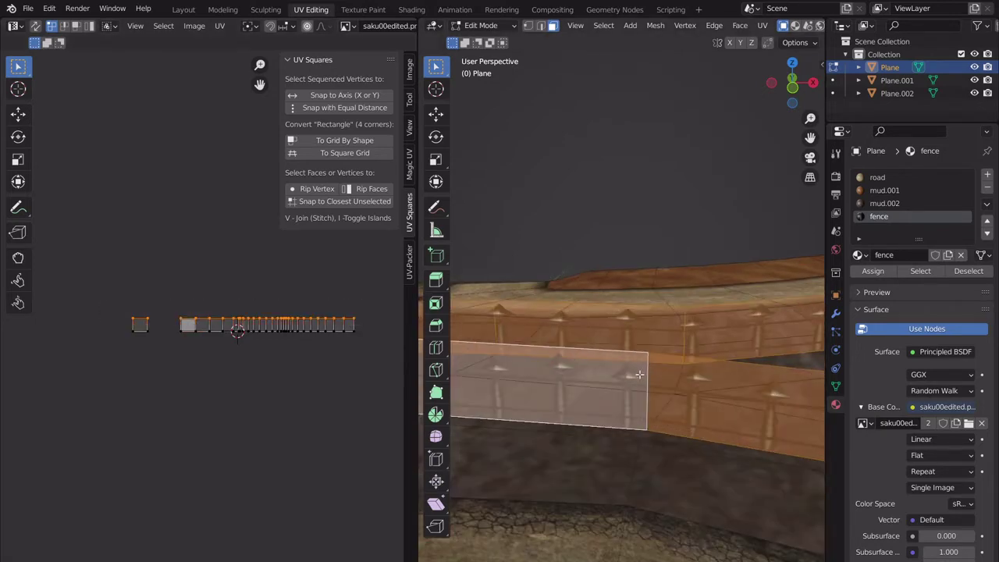
scroll(651, 360, "up", 1)
scroll(257, 405, "up", 10)
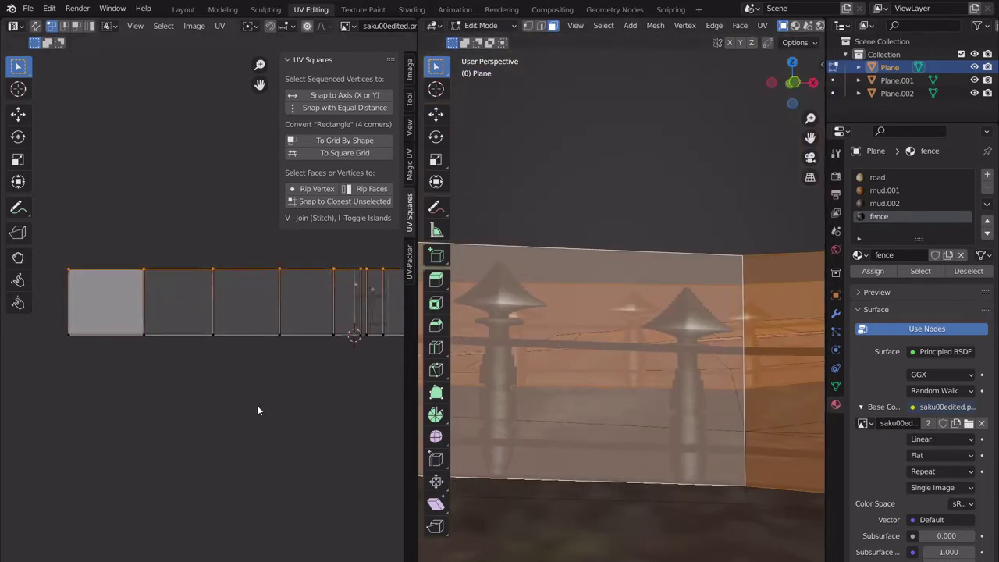
middle_click_drag(303, 273, 176, 408)
scroll(176, 408, "up", 2)
scroll(233, 354, "up", 1)
middle_click_drag(233, 354, 122, 431)
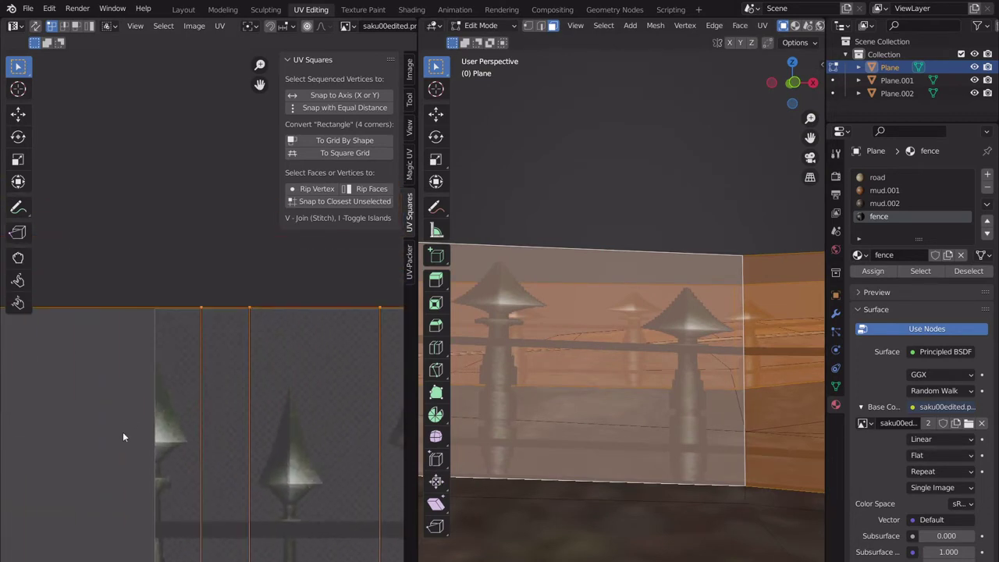
scroll(205, 327, "up", 5)
middle_click_drag(168, 293, 232, 317)
scroll(226, 316, "up", 5)
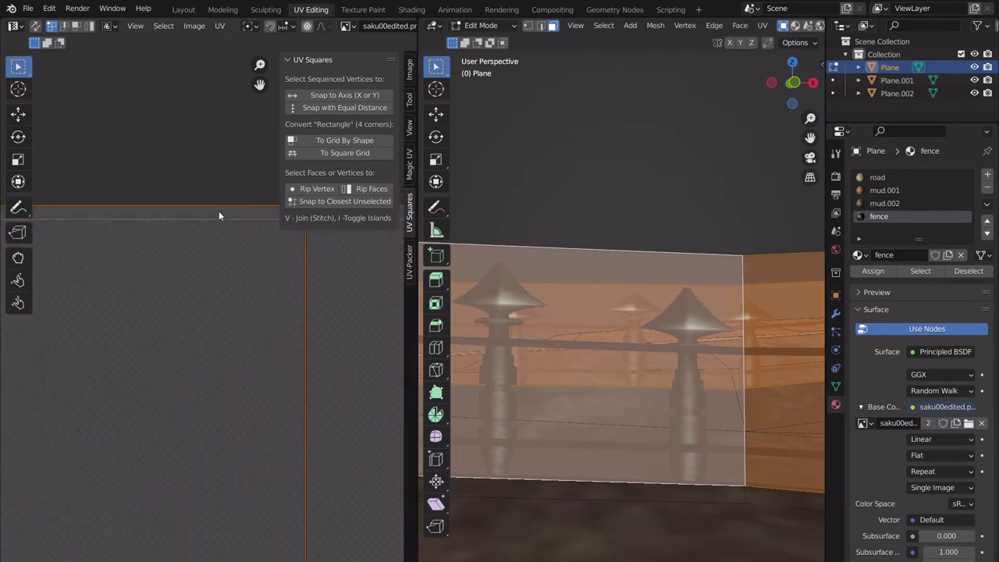
scroll(203, 216, "down", 8)
middle_click_drag(233, 414, 238, 164)
middle_click_drag(241, 431, 217, 354)
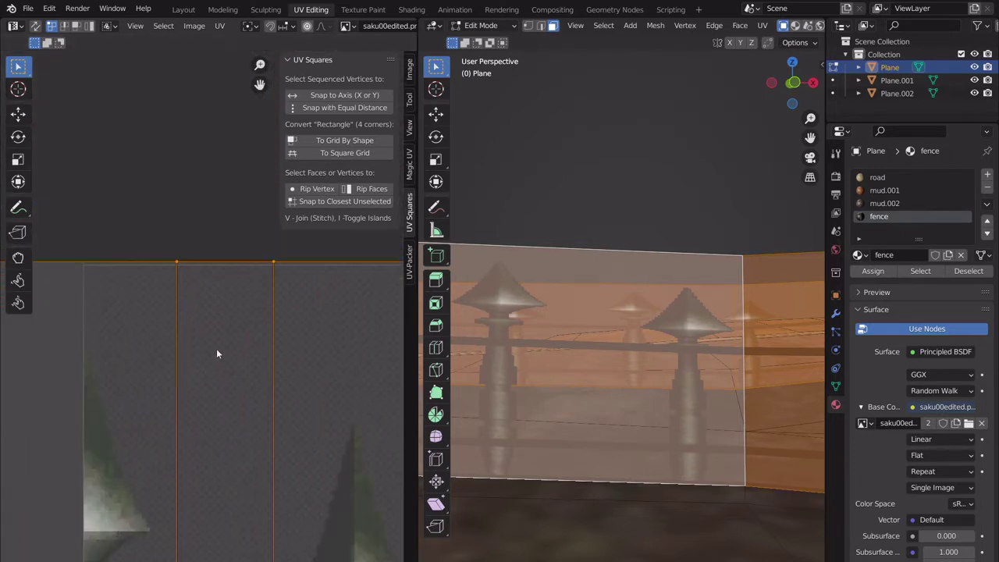
scroll(217, 354, "up", 2)
key("g")
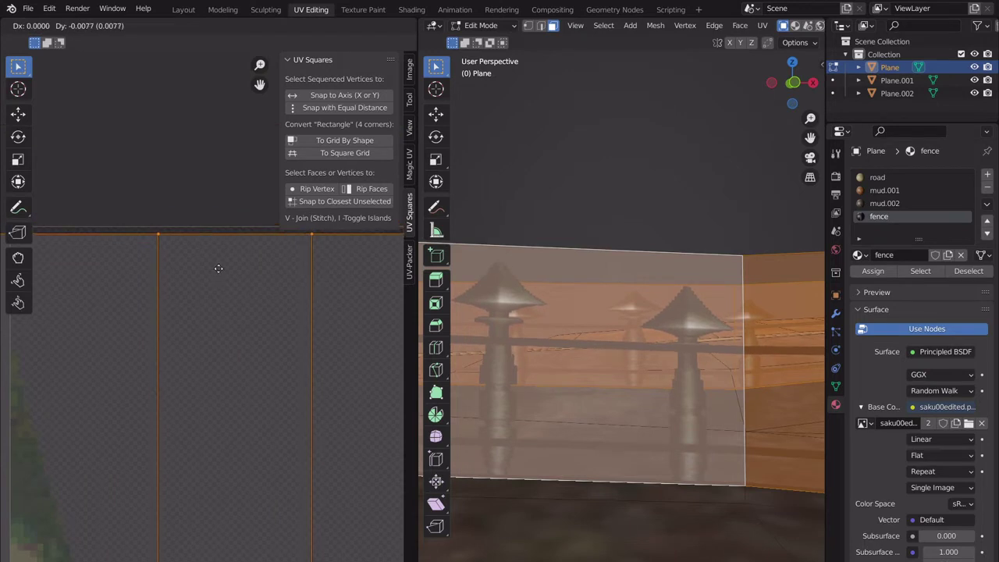
left_click(218, 267)
- Move the lower row of the fence strip's UV vertices down along Y by about 0.019 to the texture's bottom edge
scroll(598, 307, "down", 5)
scroll(304, 412, "down", 13)
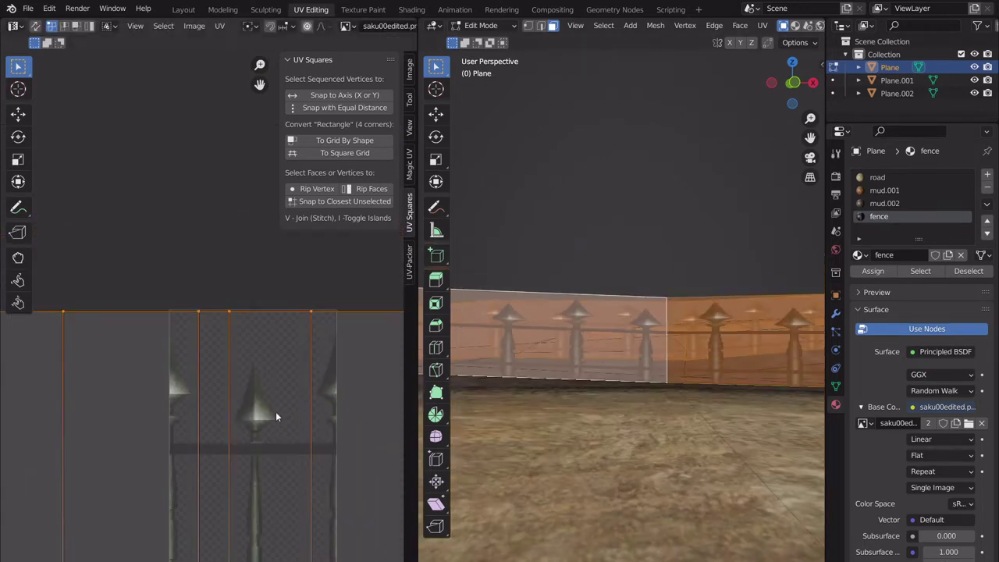
scroll(343, 433, "down", 3)
left_click_drag(325, 371, 117, 334)
middle_click_drag(207, 330, 186, 407, "ctrl")
key("g")
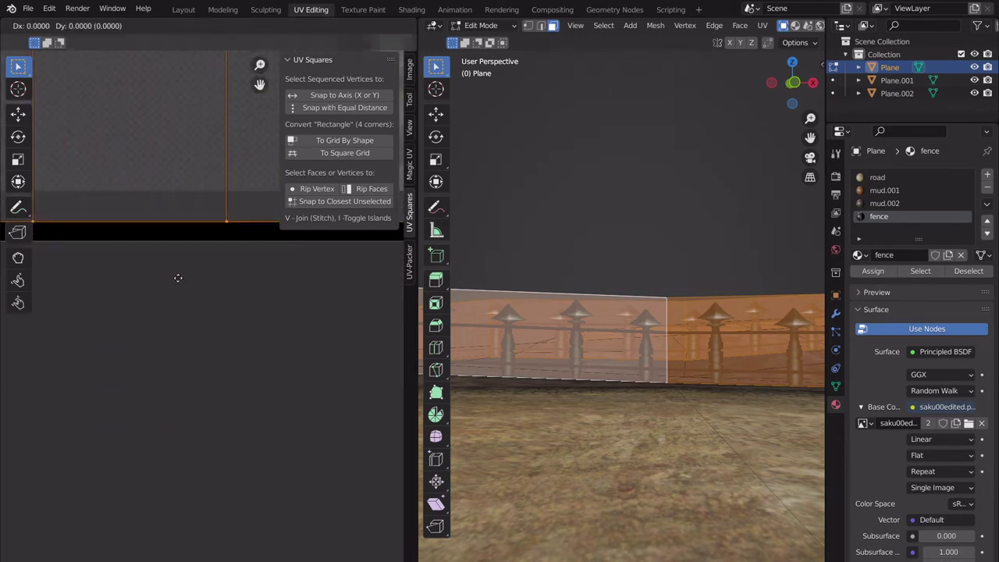
key("y")
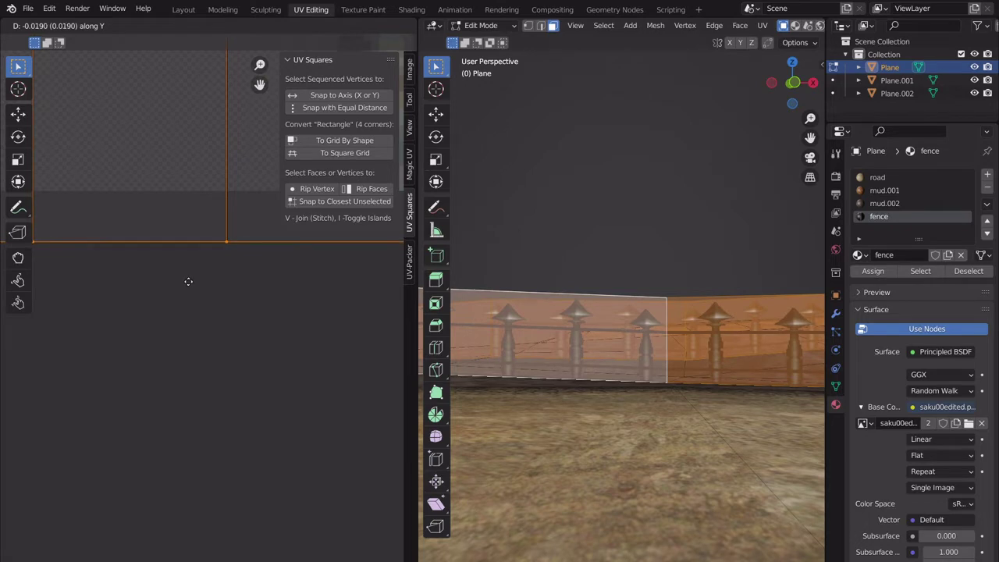
left_click(195, 273)
- Check the post bases in Object Mode and reposition the fence strip's lower UV vertices over the black band of the texture
key("Tab")
scroll(617, 392, "up", 4)
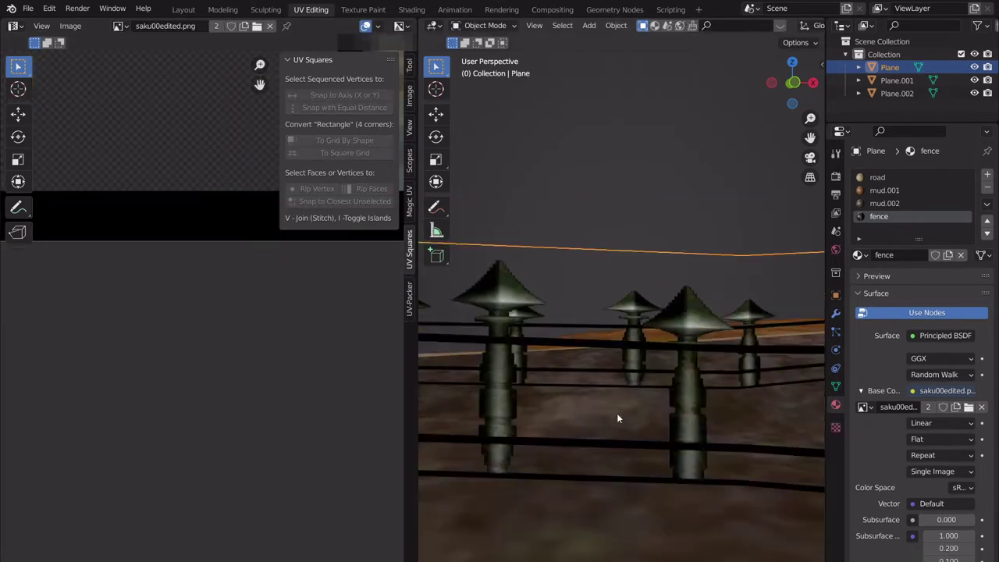
middle_click_drag(617, 414, 628, 421)
middle_click_drag(686, 437, 609, 430)
scroll(609, 431, "down", 4)
scroll(607, 431, "up", 4)
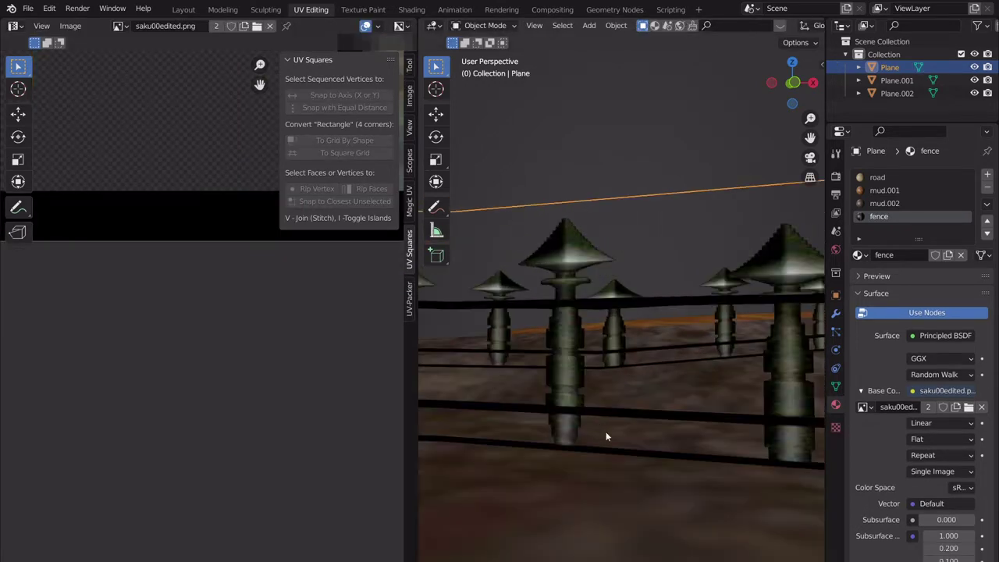
key("Tab")
key("g")
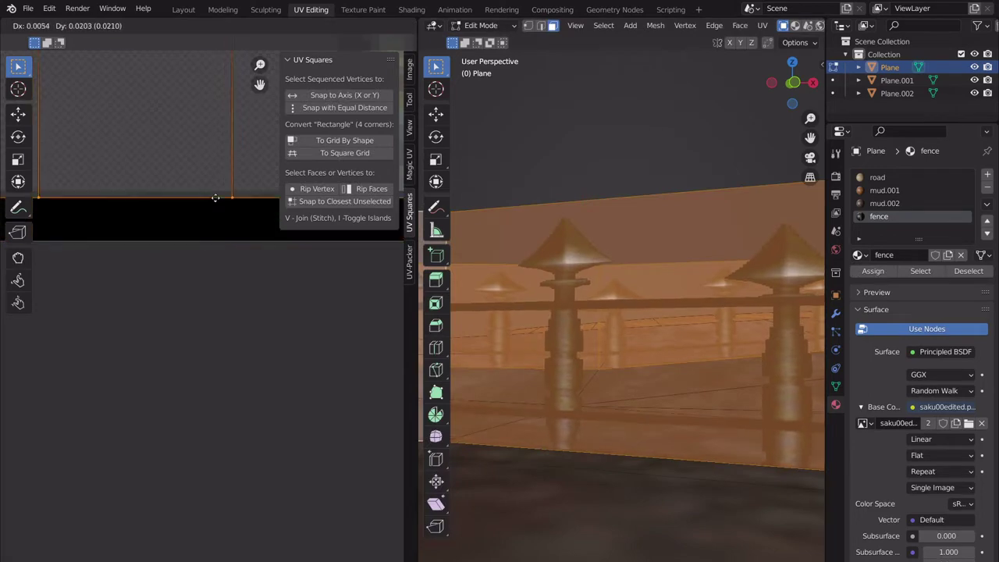
left_click(304, 261)
- Examine the textured fence around the mud area from several angles in Object Mode and the Layout workspace
key("Tab")
scroll(611, 352, "down", 5)
mouse_move(611, 353)
middle_mouse_down("shift")
mouse_move(733, 383)
mouse_move(604, 370)
middle_mouse_up("shift")
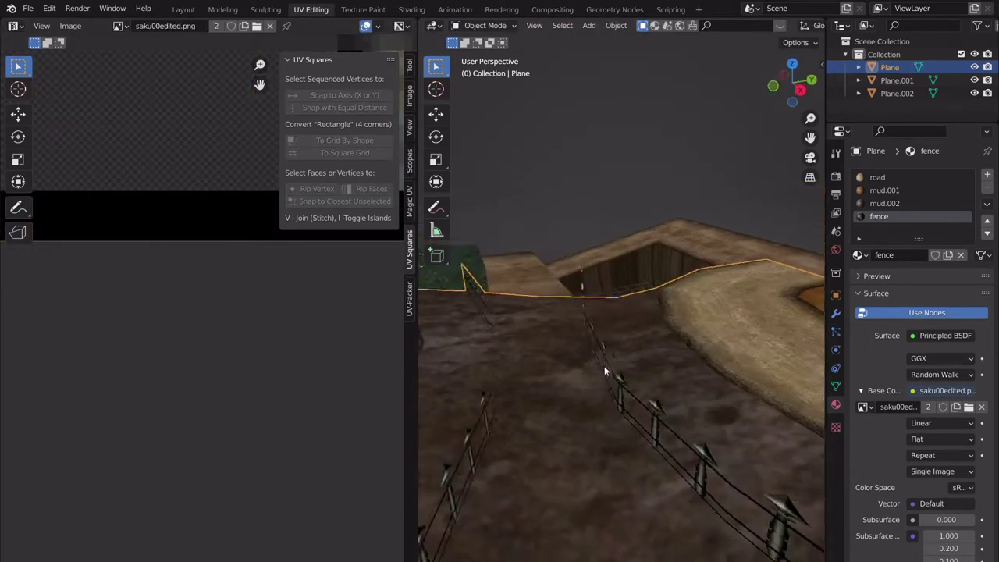
scroll(609, 335, "down", 3)
middle_click_drag(609, 334, 671, 374)
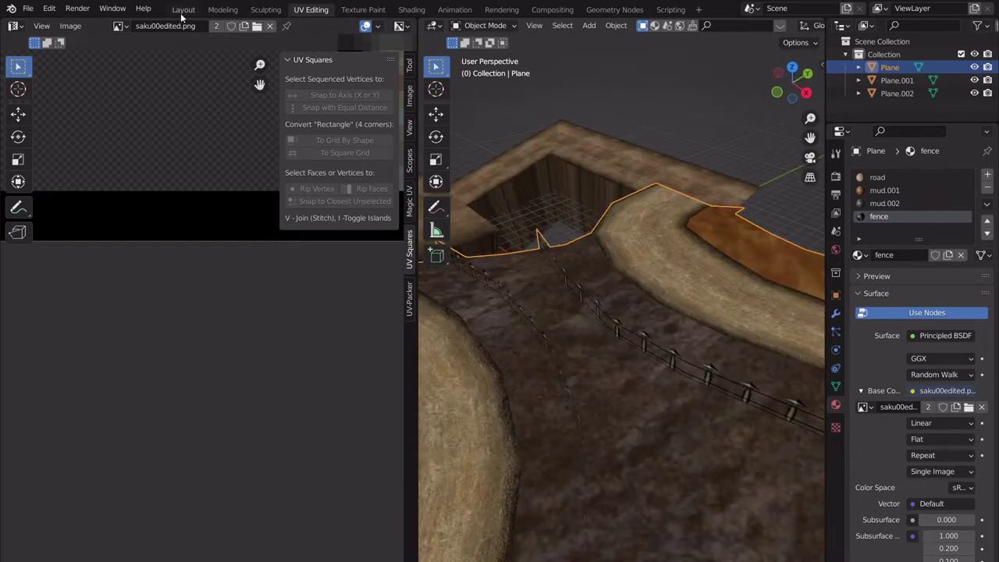
left_click(182, 9)
middle_click_drag(366, 291, 405, 265)
middle_click_drag(475, 370, 470, 336)
scroll(473, 335, "up", 2)
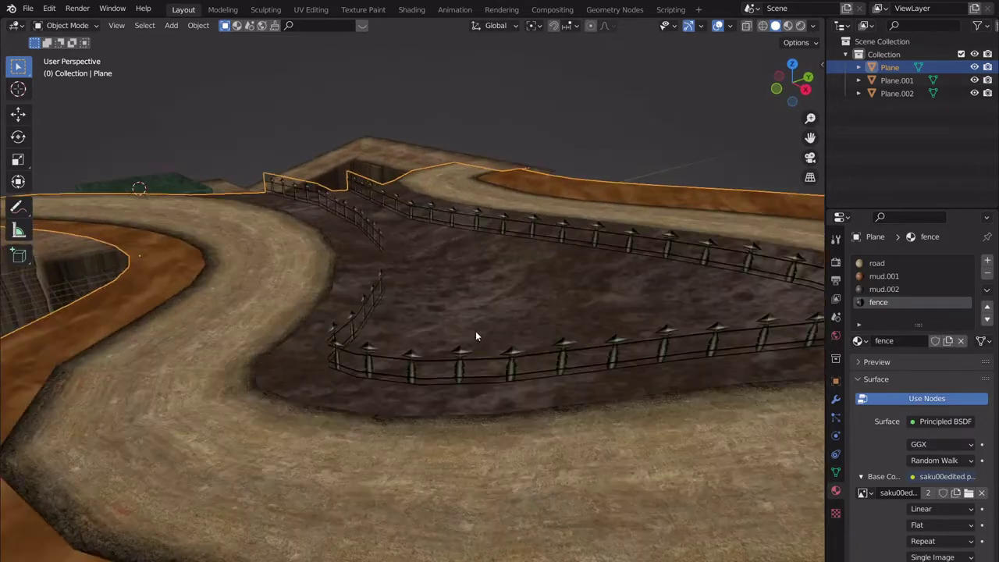
scroll(468, 332, "up", 3)
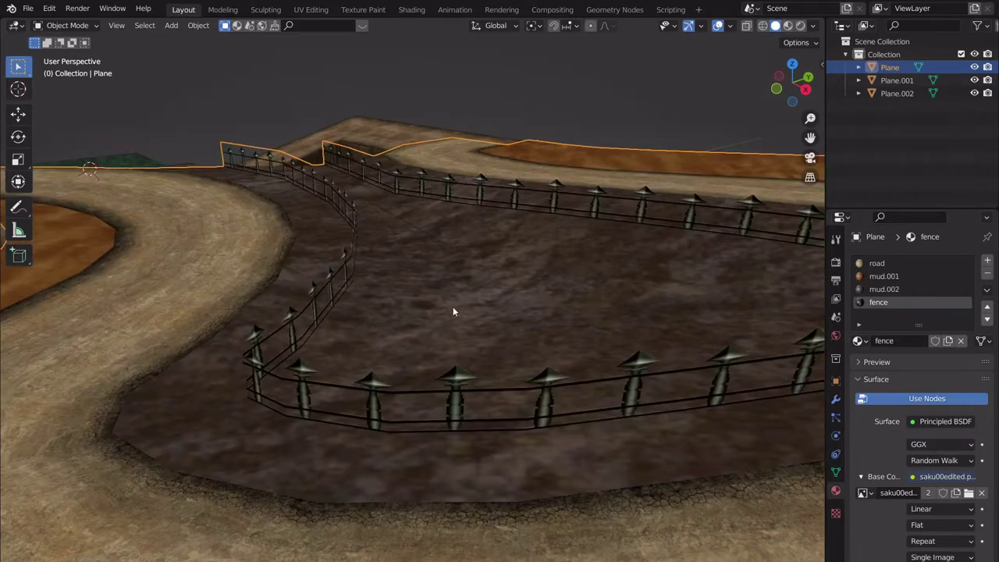
- Add a plane inside the fenced mud area and scale it up about 5.18 times
key("shift+a")
key("shift+a")
left_click(492, 291)
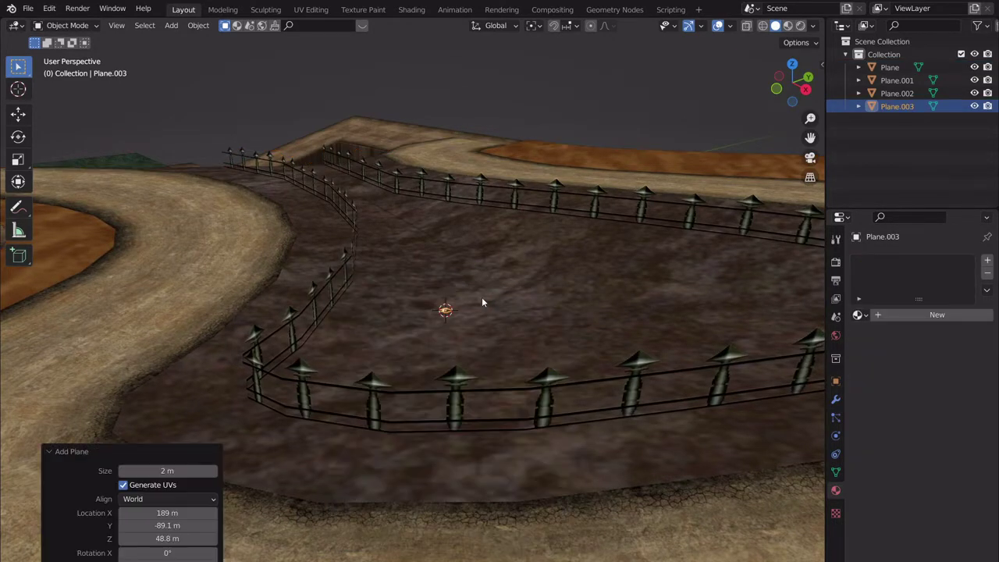
key("s")
left_click(585, 304)
- Rotate the new plane 90° about the X axis so it stands upright
type("rx9")
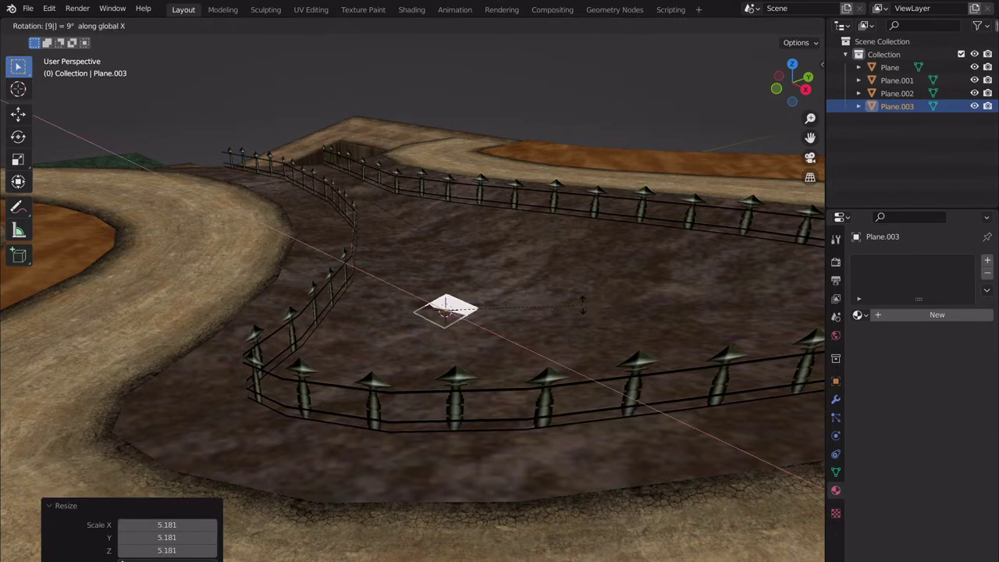
type("0")
key("Return")
key("r")
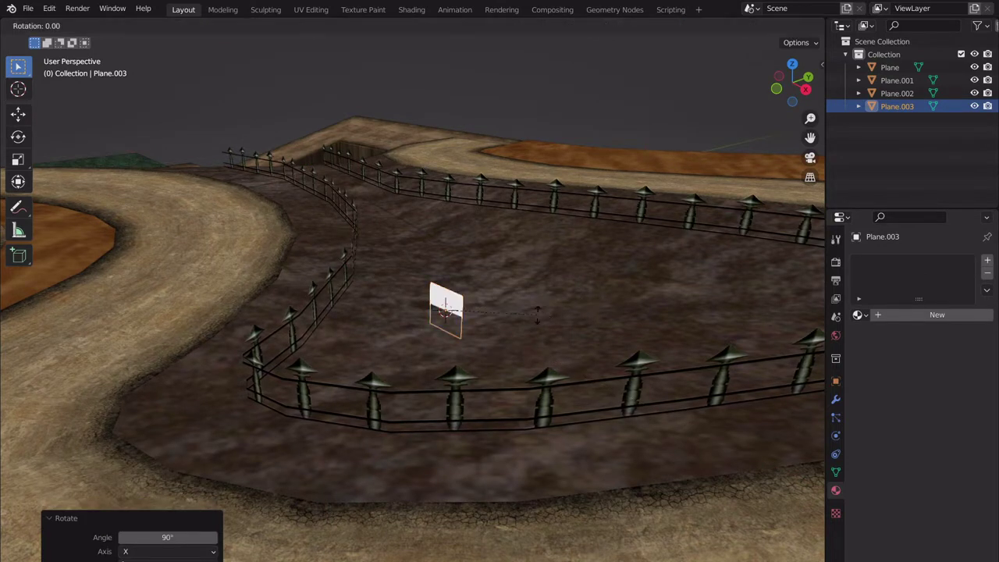
key("z")
key("Escape")
- Raise the upright plane about 4.33 m along Z and narrow it along X to a factor of about 0.634
key("g")
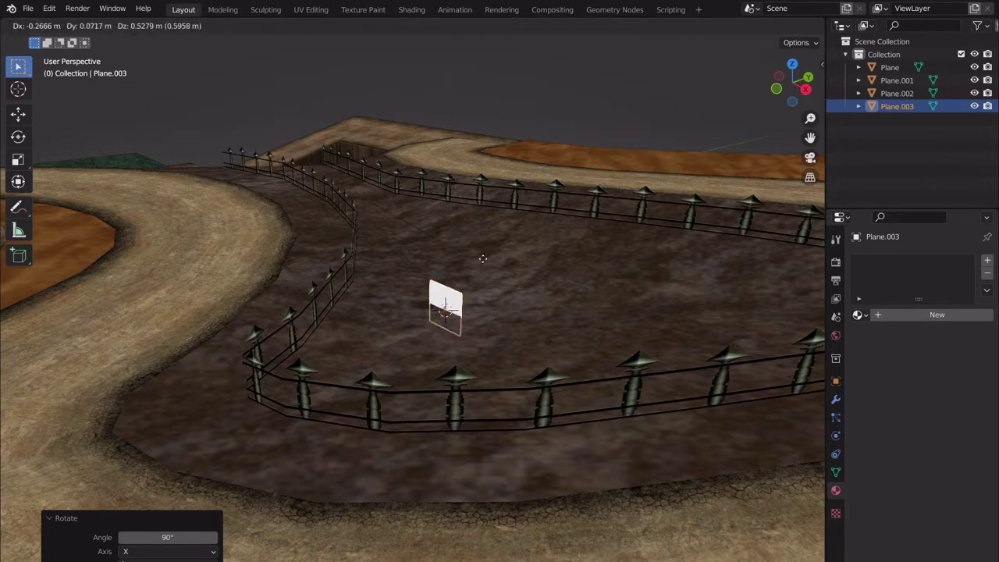
key("z")
left_click(486, 250)
scroll(487, 248, "up", 3)
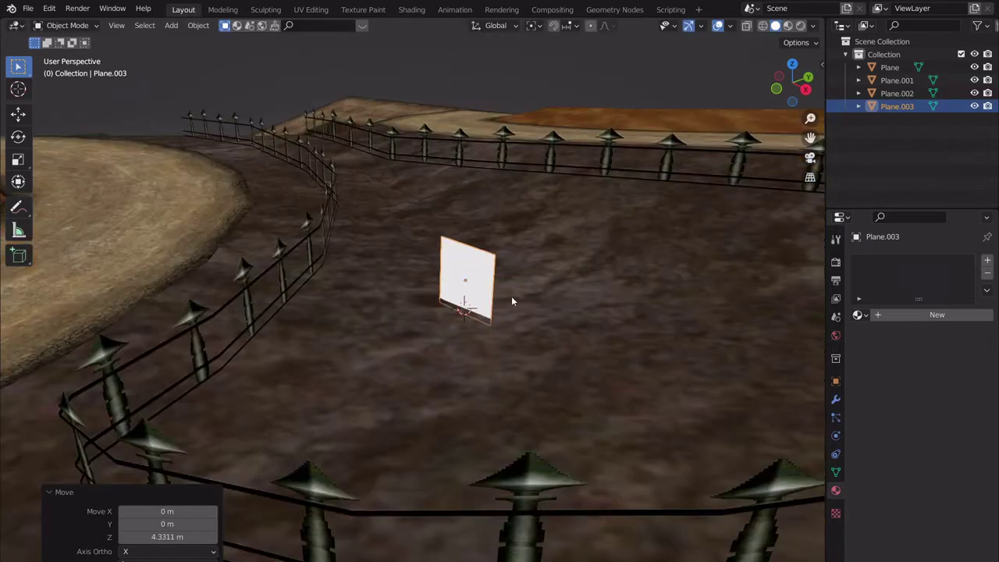
key("s")
key("x")
left_click(503, 293)
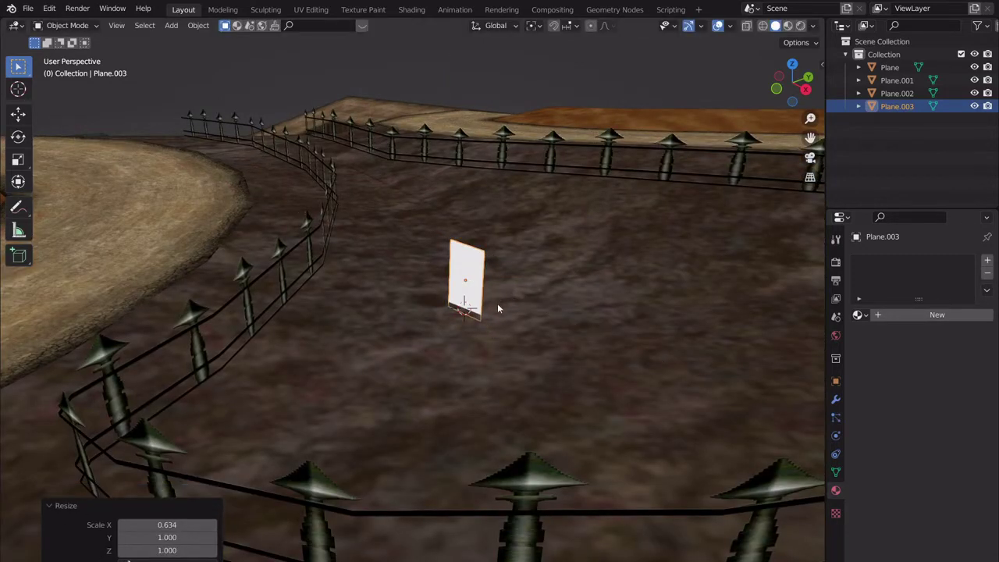
- Create a material named grave on the upright plane and use an Image Texture for its Base Color
key("KP_Decimal")
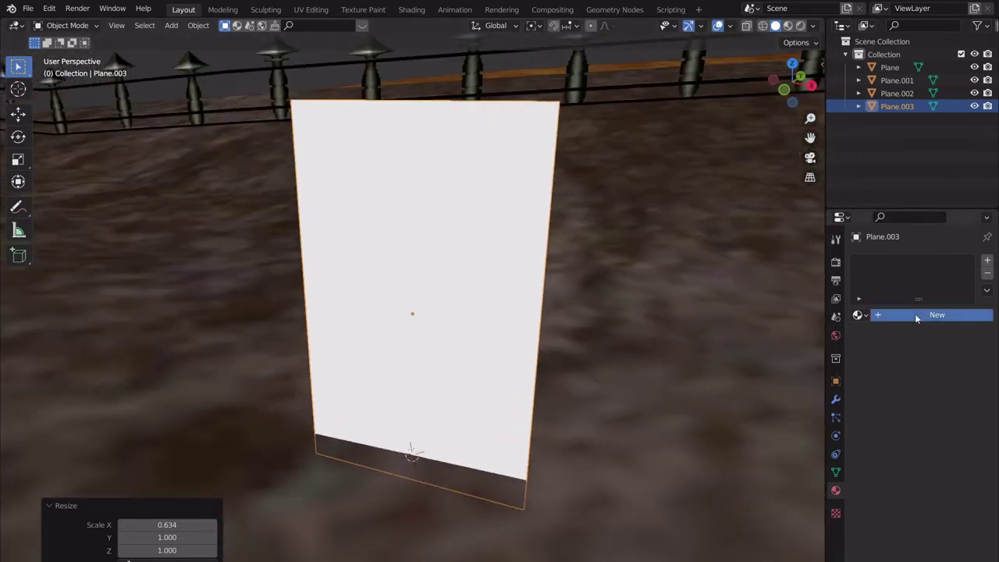
left_click(916, 316)
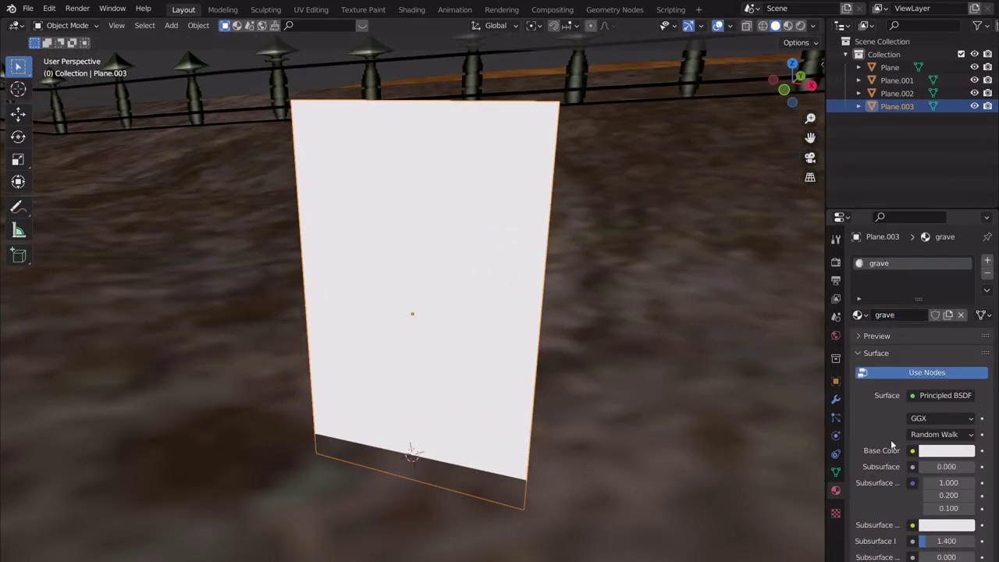
left_click(912, 451)
left_click(655, 337)
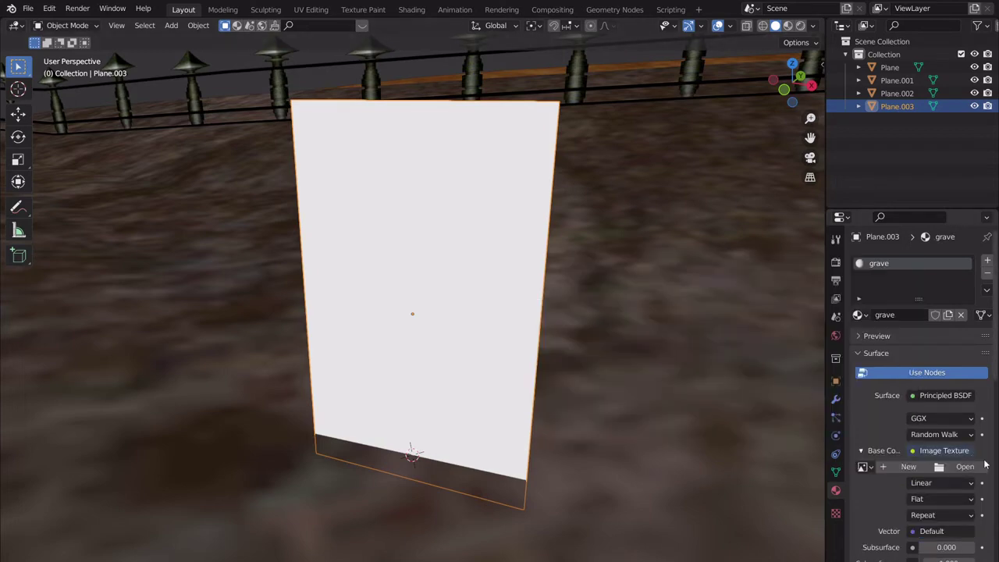
- Load 05_haka01.png as the grave material's texture image
left_click(968, 466)
left_click(556, 195)
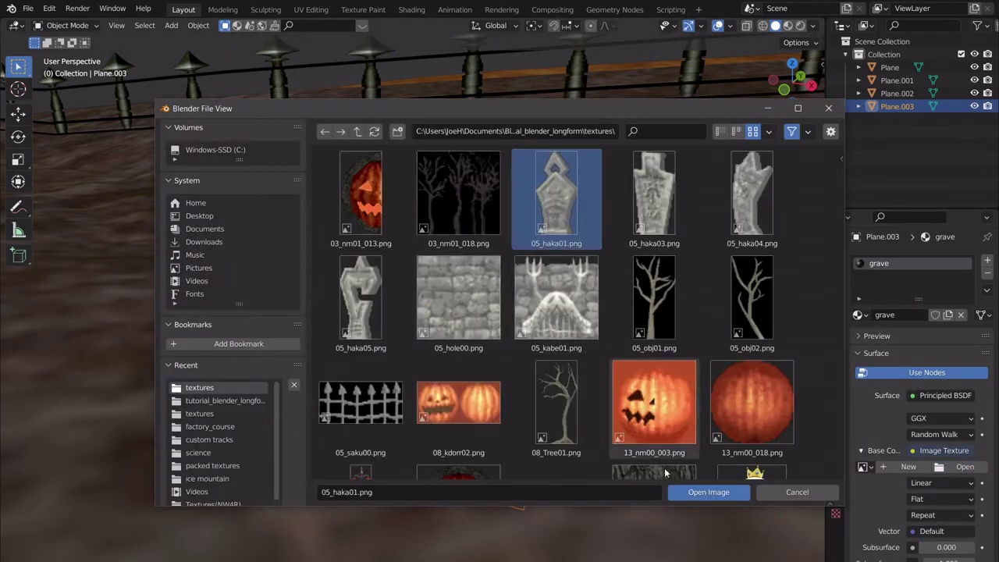
left_click(688, 493)
scroll(525, 319, "down", 10)
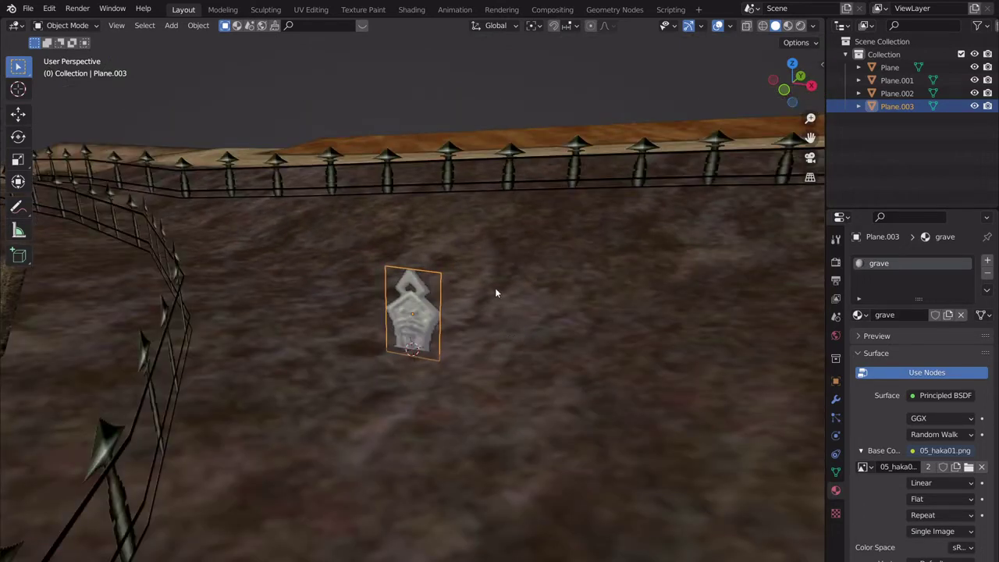
- In top view, duplicate the gravestone about 75 m along X and 38 m along Y, and rotate the copy about -100° around Z
left_click(792, 65)
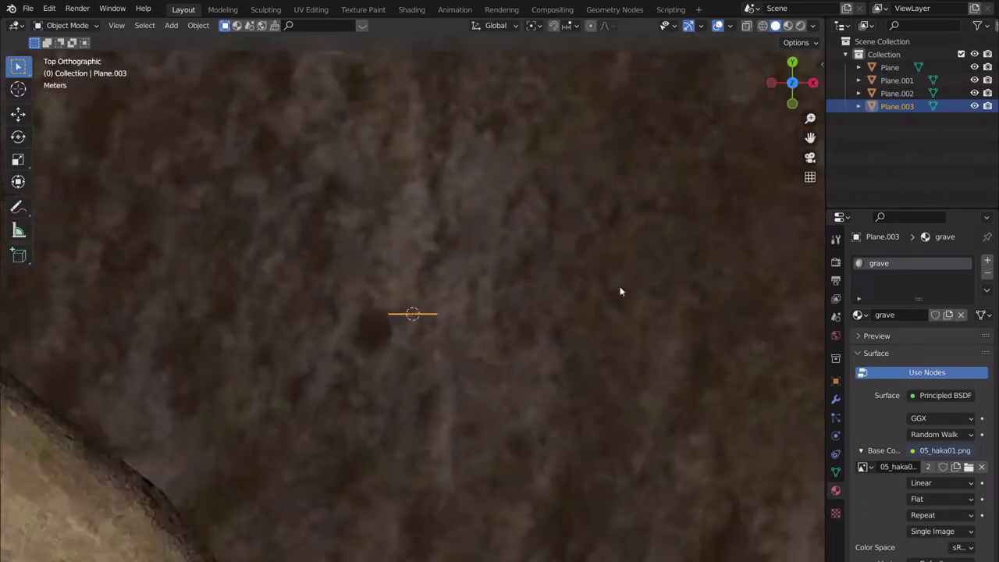
scroll(619, 290, "down", 5)
middle_click_drag(542, 374, 504, 394, "shift")
key("shift+d")
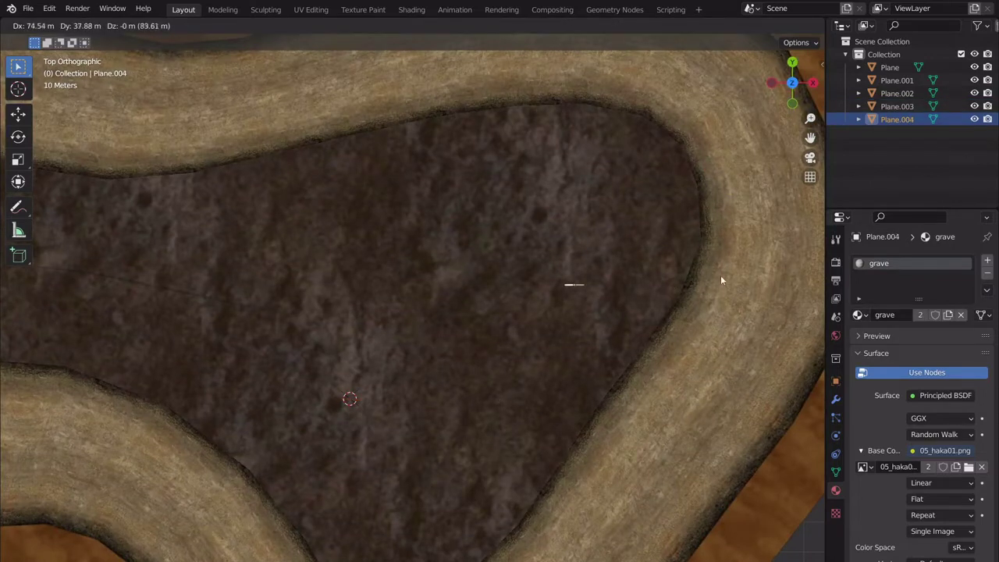
left_click(721, 277)
key("r")
left_click(614, 250)
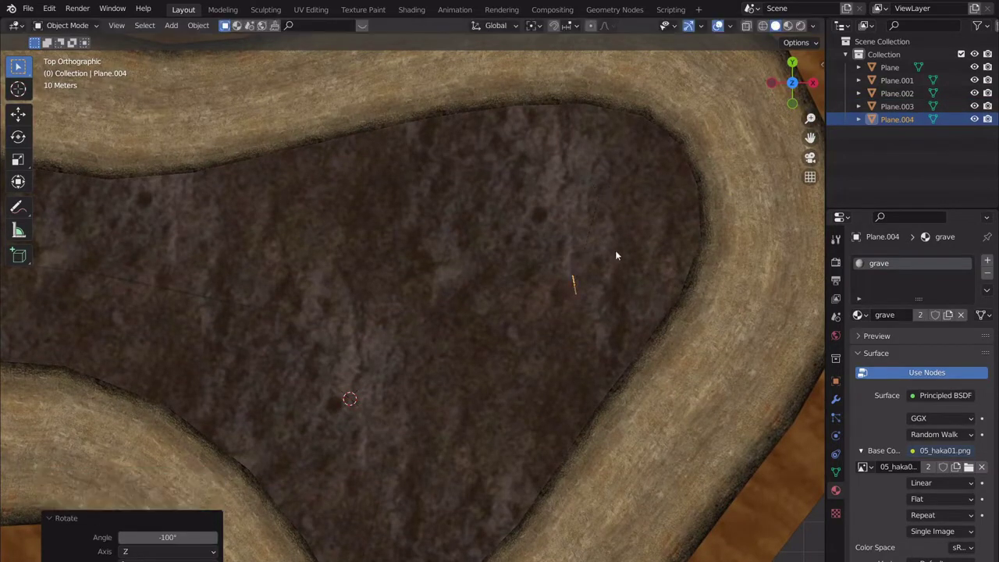
- Duplicate the rotated gravestone to a spot farther west and slightly north in the mud area, and turn the copy
key("shift+d")
left_click(443, 201)
key("r")
left_click(408, 178)
- Place another gravestone copy about -79 m along X and -18 m along Y in the narrower western part, and rotate it
middle_click_drag(423, 232, 516, 256, "shift")
scroll(536, 240, "down", 3)
key("shift+d")
left_click(397, 269)
key("r")
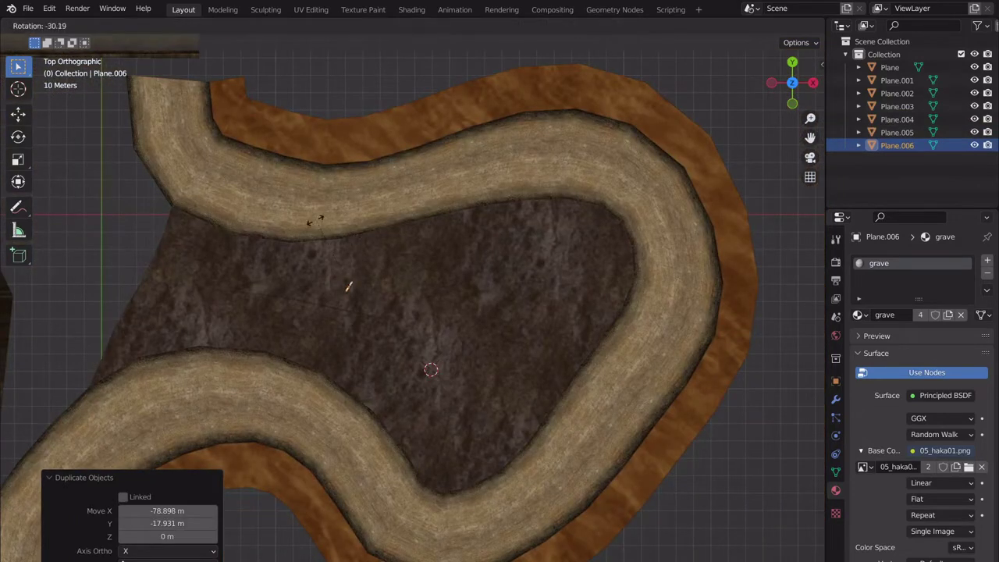
left_click(283, 280)
- Duplicate the western gravestone about 74 m along X and -26 m along Y to the middle of the mud area, and rotate it
key("shift+d")
left_click(475, 330)
key("r")
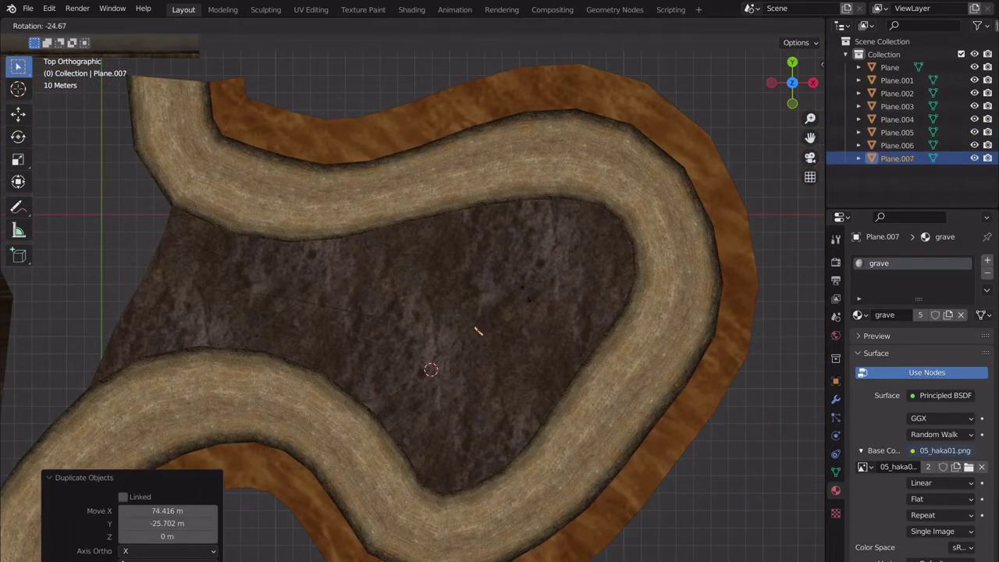
left_click(496, 298)
- Duplicate the middle gravestone about 6 m along X and -45 m along Y toward the southern end of the mud, and rotate the copy
key("shift+d")
left_click(506, 355)
key("r")
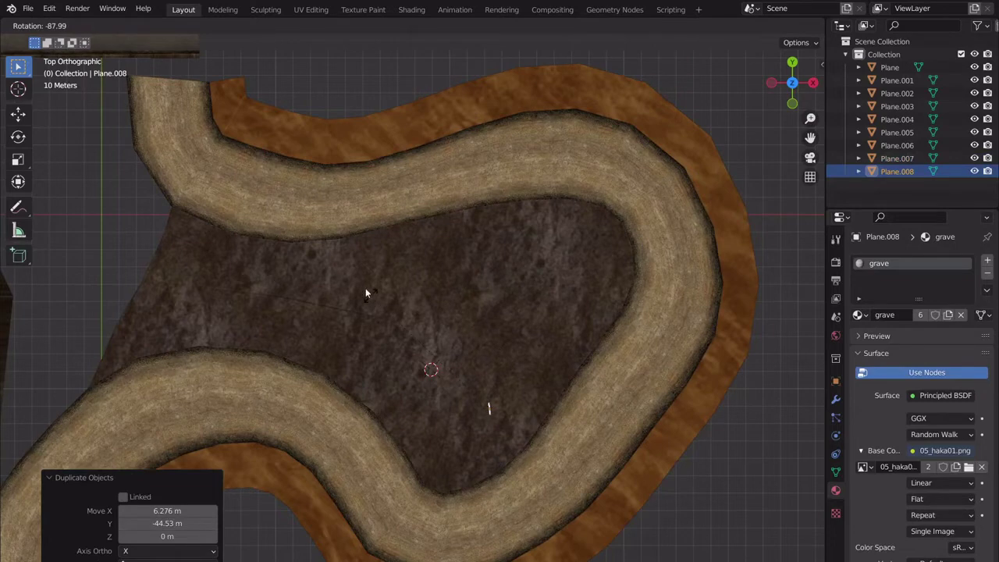
left_click(365, 294)
- Duplicate the southern gravestone about -170 m along X and 65 m along Y into the narrow western part, and rotate it -89.2° around Z
key("shift+d")
left_click(168, 292)
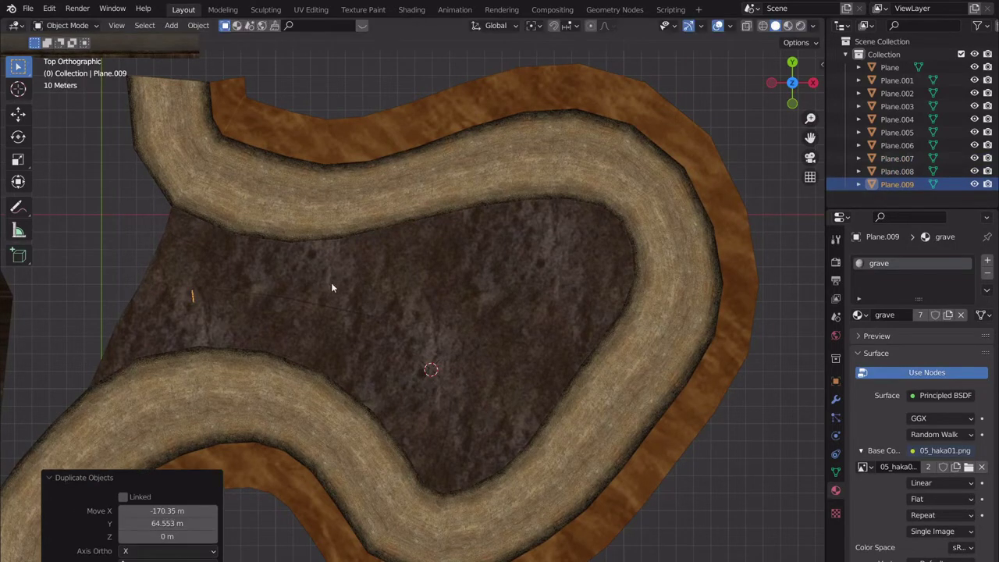
key("r")
left_click(187, 222)
- Duplicate the westernmost gravestone across to the eastern part of the mud area and rotate the copy about -126° around Z
key("shift+d")
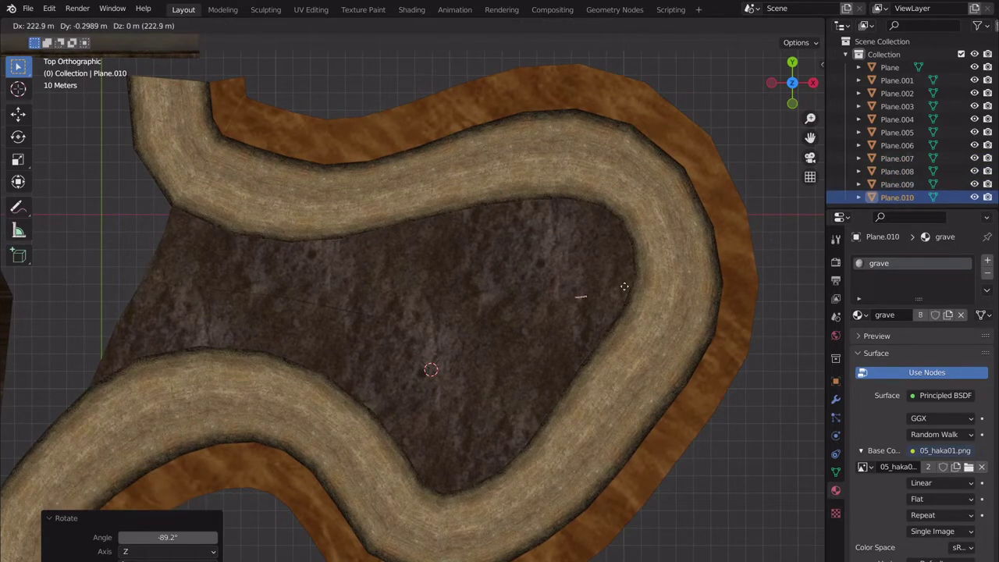
left_click(611, 306)
key("r")
left_click(495, 256)
- Place another gravestone copy farther south along the eastern side of the mud area and rotate it 54.6° around Z
key("shift+d")
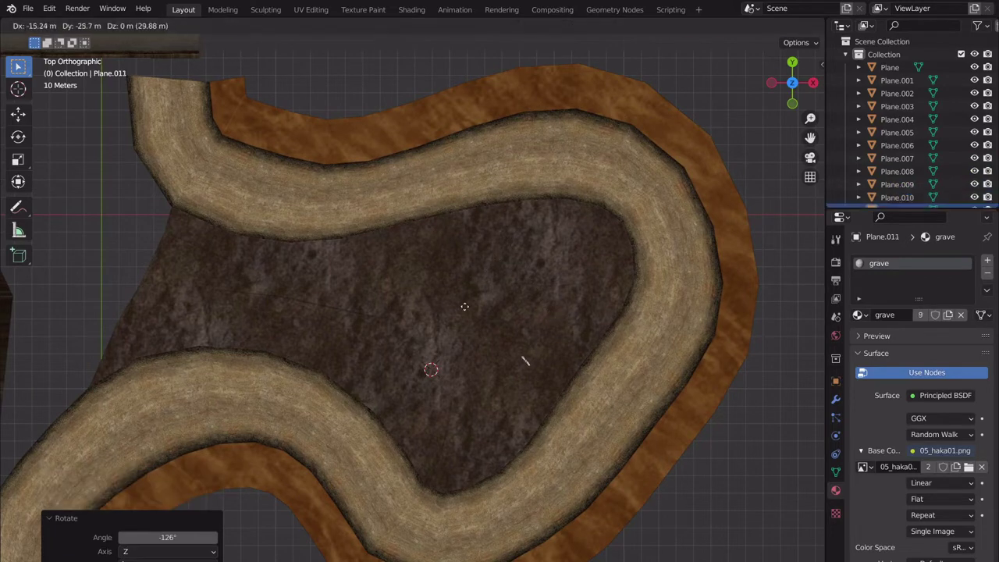
left_click(615, 273)
key("r")
left_click(583, 373)
- Raise the newest eastern gravestone along Z so its full height stands above the mud
middle_click_drag(582, 373, 497, 267)
scroll(532, 322, "up", 2)
middle_click_drag(535, 305, 388, 338)
key("g")
key("z")
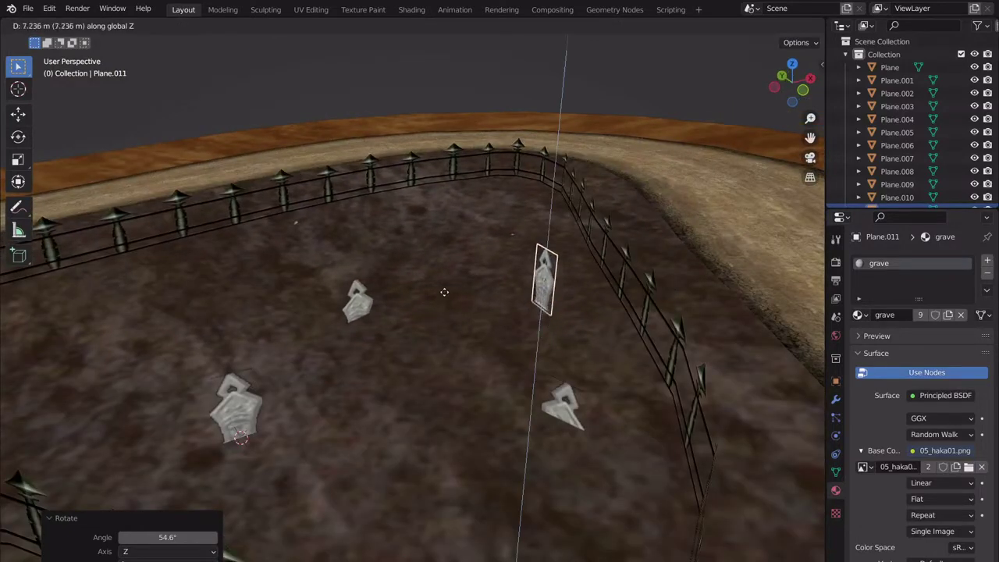
left_click(448, 306)
- Raise the southern gravestone about 4.65 m and the middle gravestone about 2.18 m along Z to stand on the mud
left_click(566, 425)
key("g")
key("z")
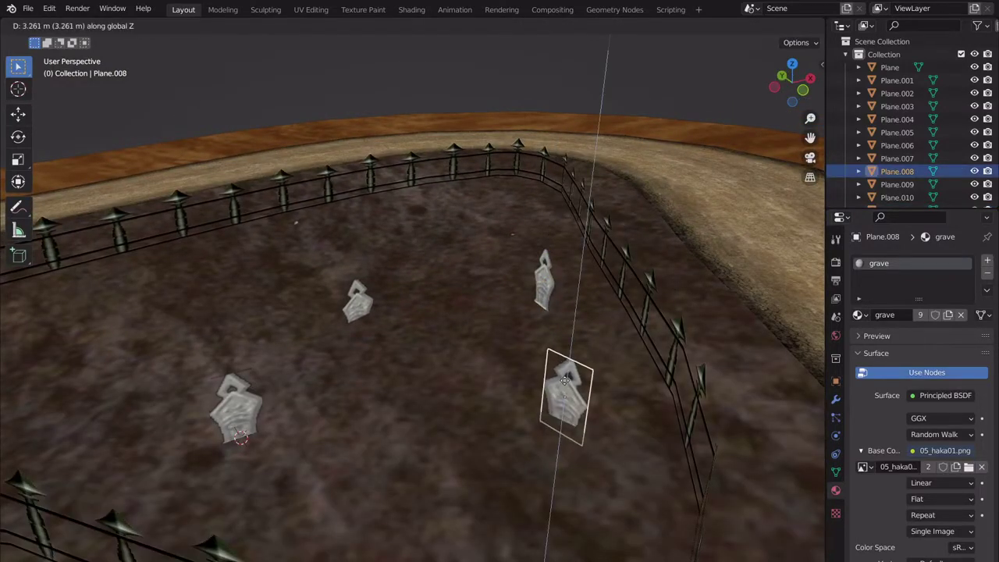
left_click(575, 394)
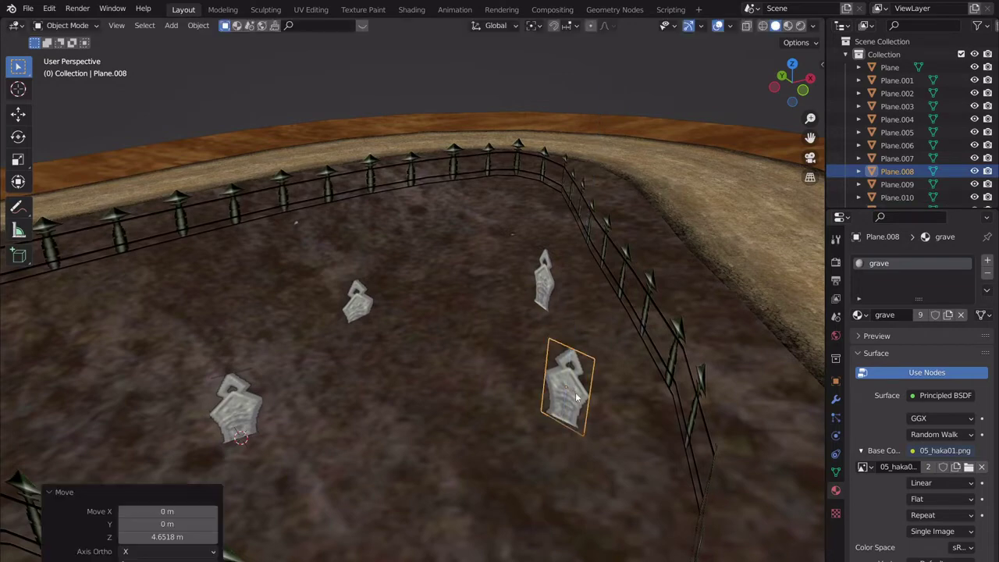
left_click(356, 310)
key("g")
key("z")
left_click(355, 295)
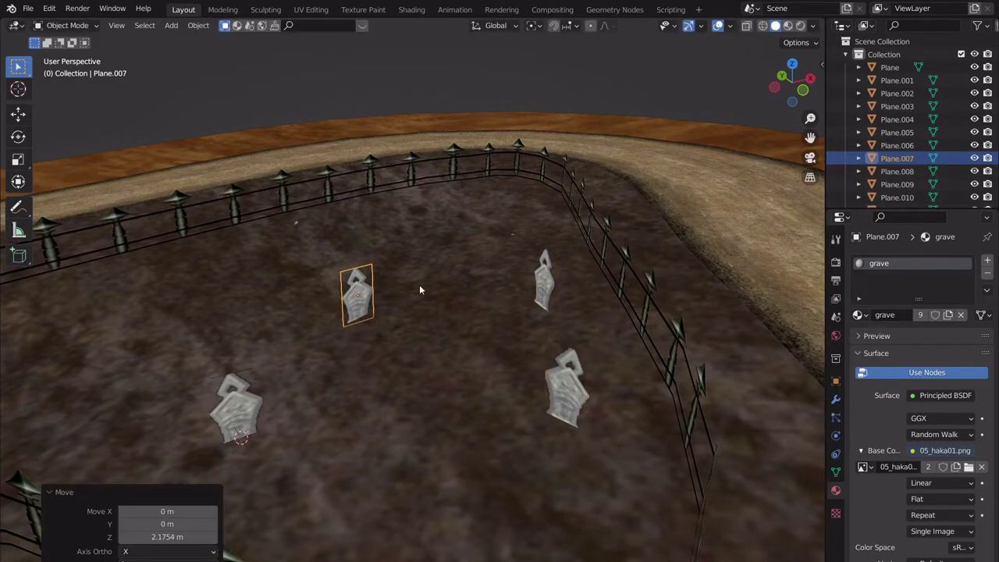
- From below the terrain, select two gravestones that poke through the mud and raise them together about 7.73 m along Z
middle_click_drag(419, 284, 512, 208)
left_click(524, 303)
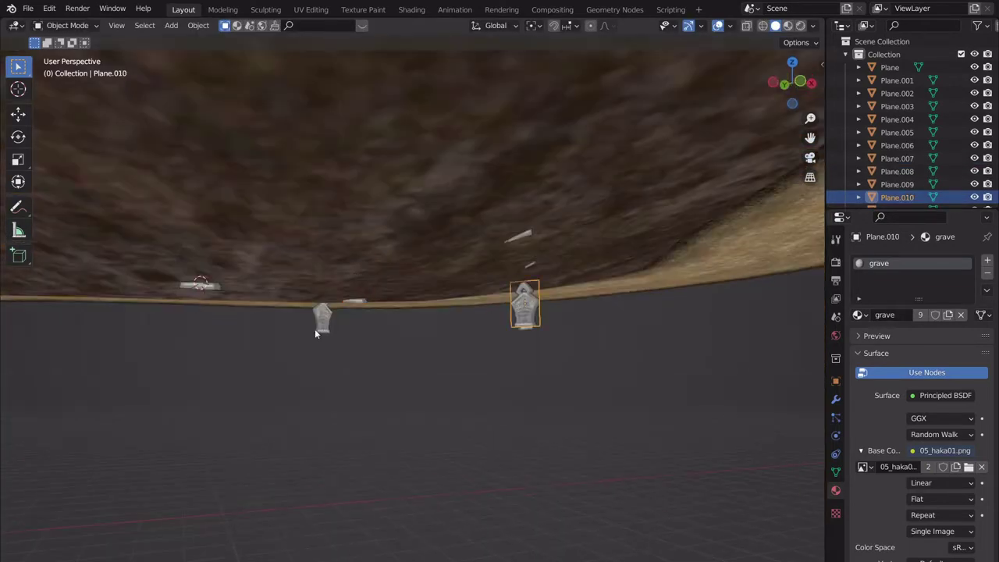
left_click(321, 318, "shift")
key("g")
key("z")
left_click(430, 303)
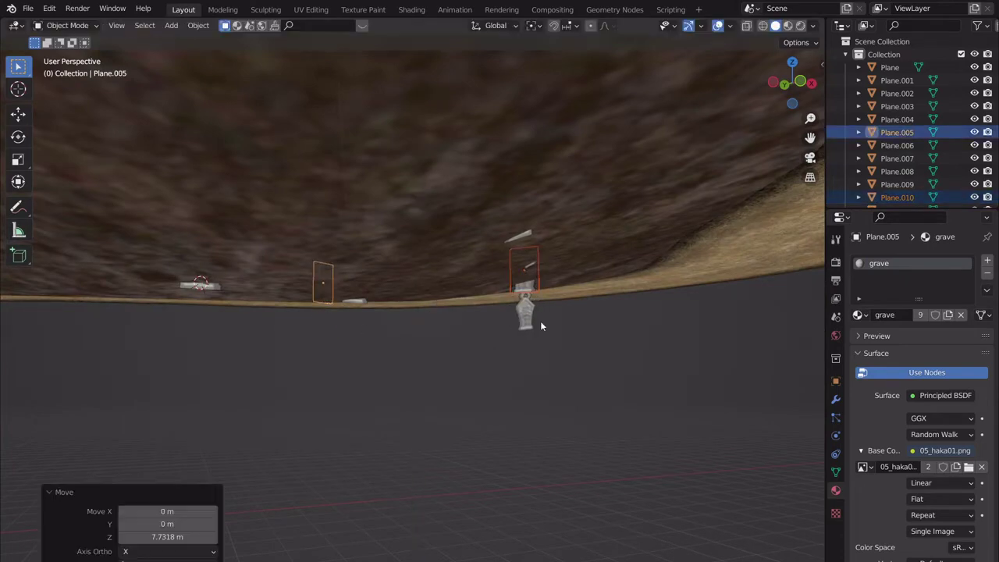
- Raise the remaining sunken northeastern gravestone about 5.29 m along Z, then another 5.01 m until its base rests on the mud
left_click(522, 322)
key("g")
key("z")
left_click(525, 288)
middle_click_drag(528, 283, 511, 420)
key("KP_Decimal")
middle_click_drag(517, 380, 590, 349)
scroll(539, 322, "down", 5)
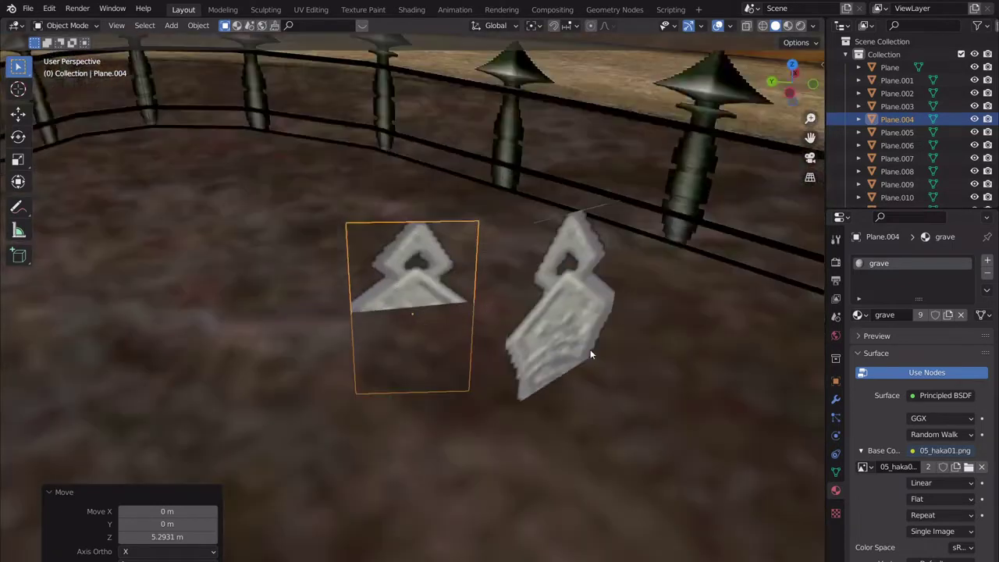
key("g")
key("z")
left_click(596, 262)
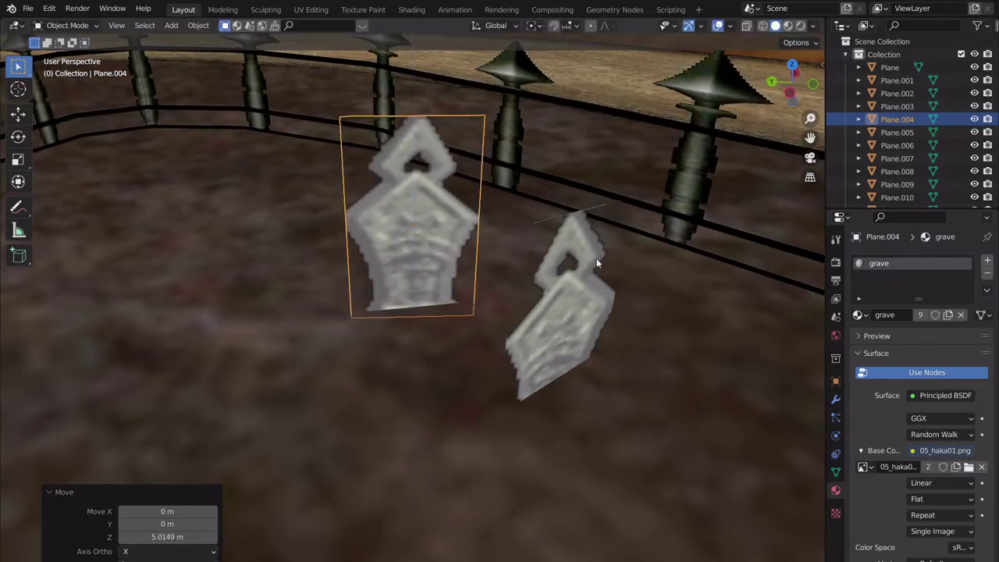
- Raise the angled gravestone beside it about 1.81 m along Z
left_click(564, 320)
key("g")
key("z")
left_click(438, 309)
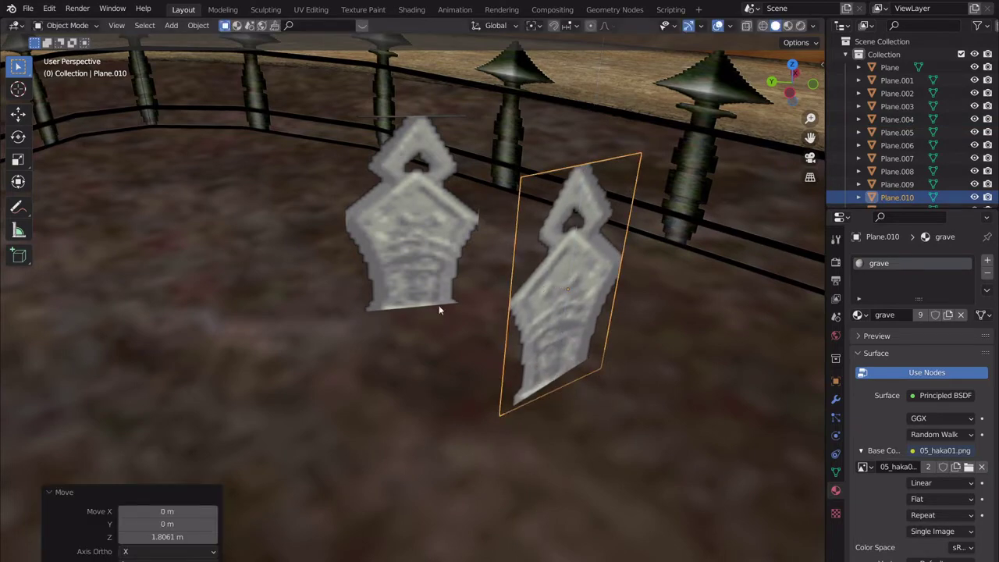
- Examine the gravestones across the fenced mud area for any that are still partly sunk in the ground
scroll(439, 309, "down", 7)
middle_click_drag(495, 273, 469, 289)
scroll(469, 288, "up", 3)
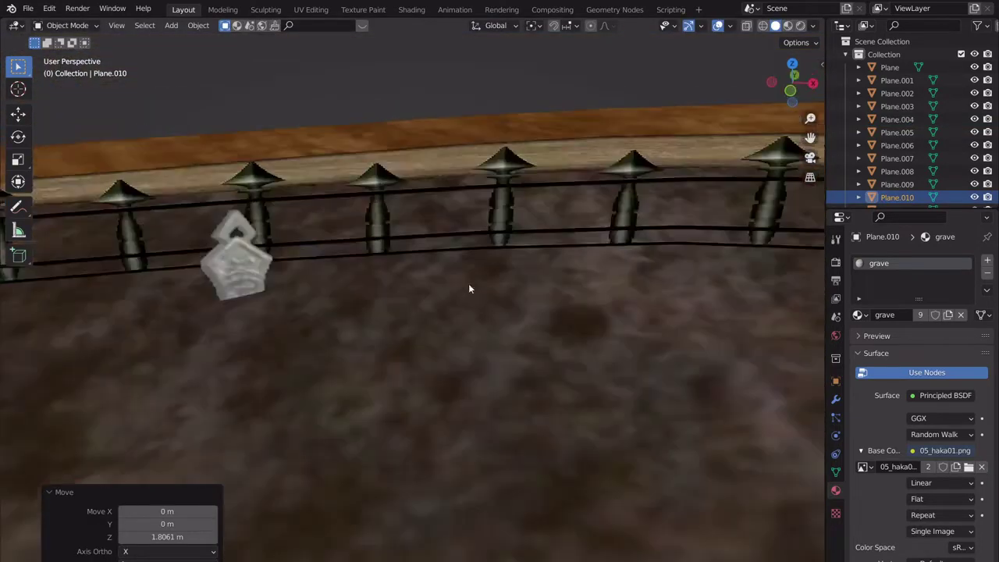
scroll(468, 289, "down", 6)
middle_click_drag(366, 291, 555, 267, "shift")
scroll(595, 262, "down", 1)
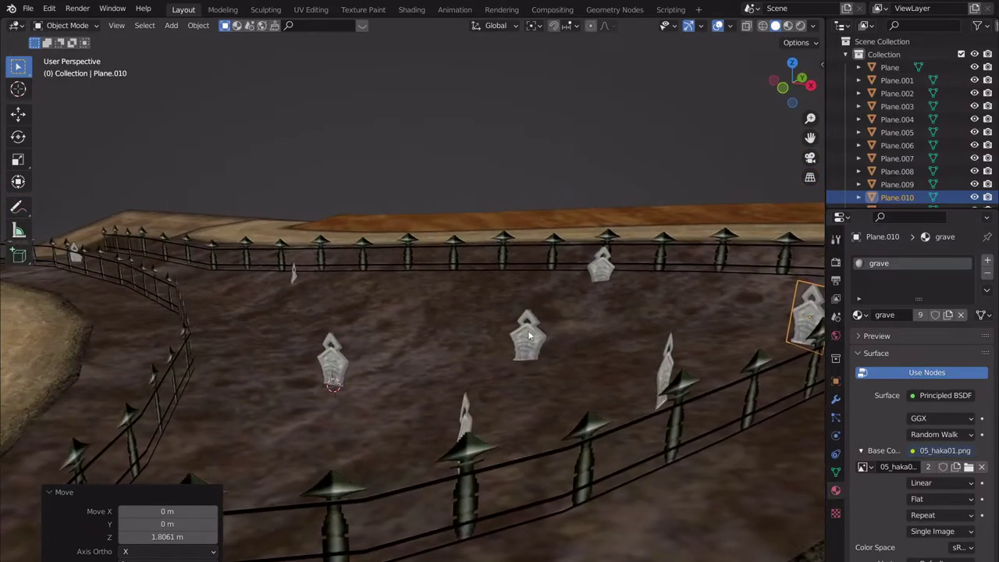
left_click(534, 351)
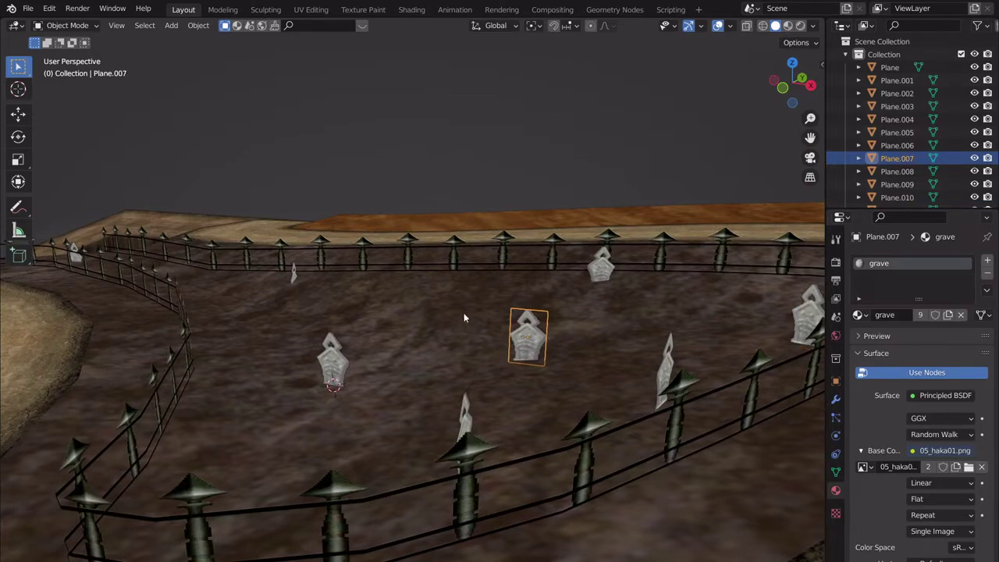
middle_click_drag(418, 340, 445, 419)
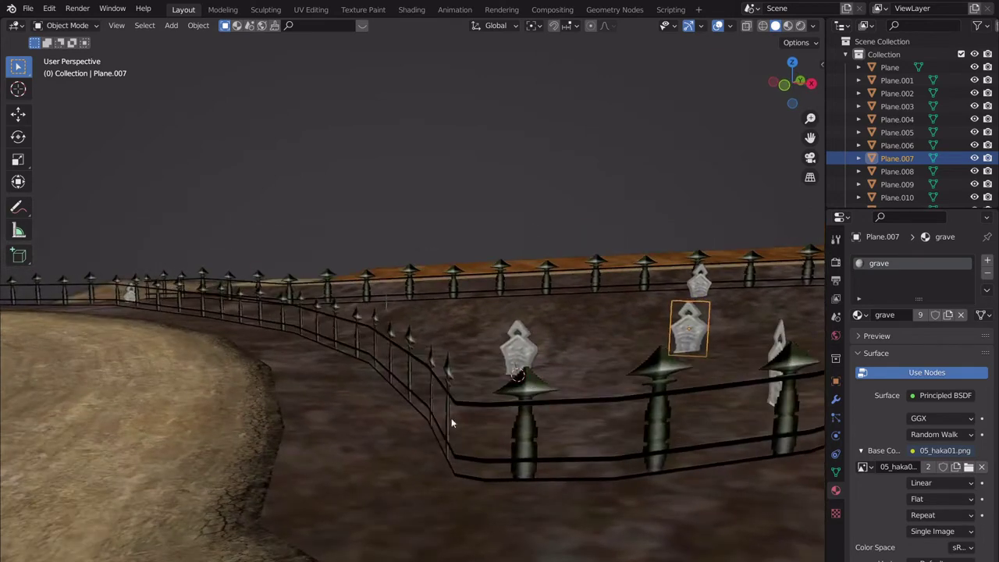
left_click(444, 433)
- Raise the half-buried gravestone near the start of the narrower western part about 4.79 m along Z
middle_click_drag(468, 361, 437, 328)
left_click(382, 308)
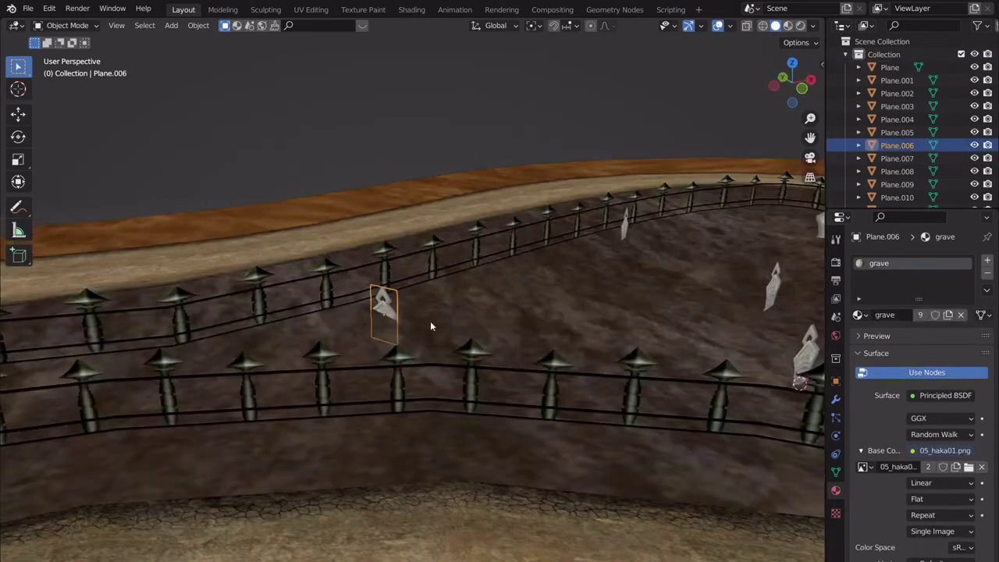
key("g")
key("z")
left_click(434, 308)
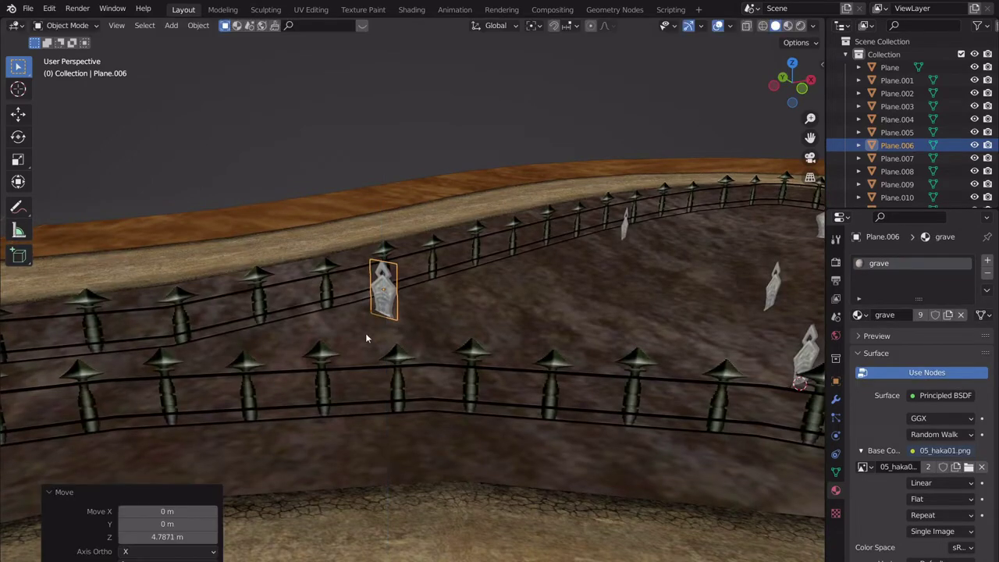
- Raise the westernmost gravestone between the two fence lines about 3.2 m along Z
middle_click_drag(365, 332, 374, 384)
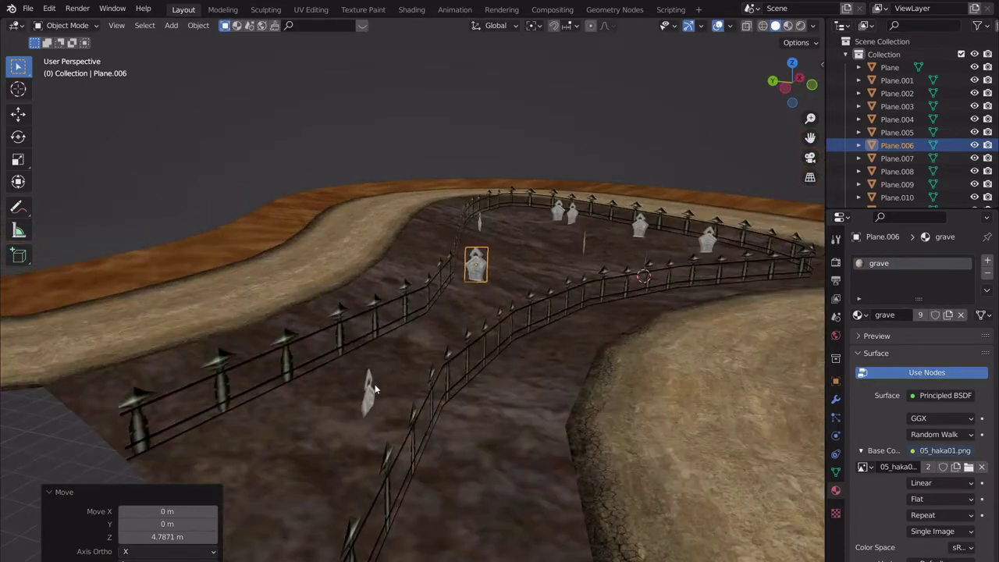
left_click(375, 385)
key("g")
key("z")
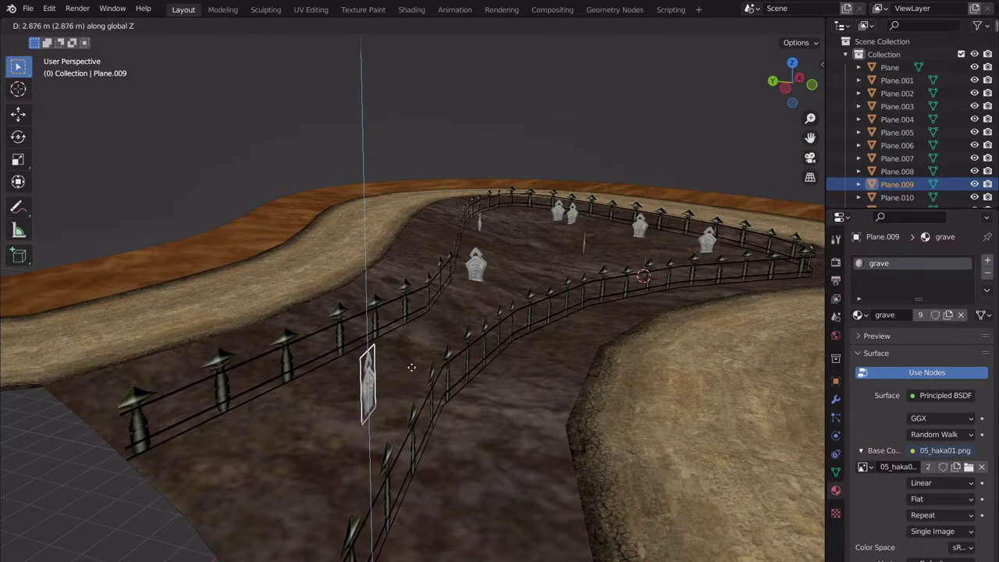
left_click(468, 351)
- In top view, duplicate the original gravestone at the 3D cursor about 32 m along Y and rotate the copy 129° around Z
middle_click_drag(468, 351, 475, 402)
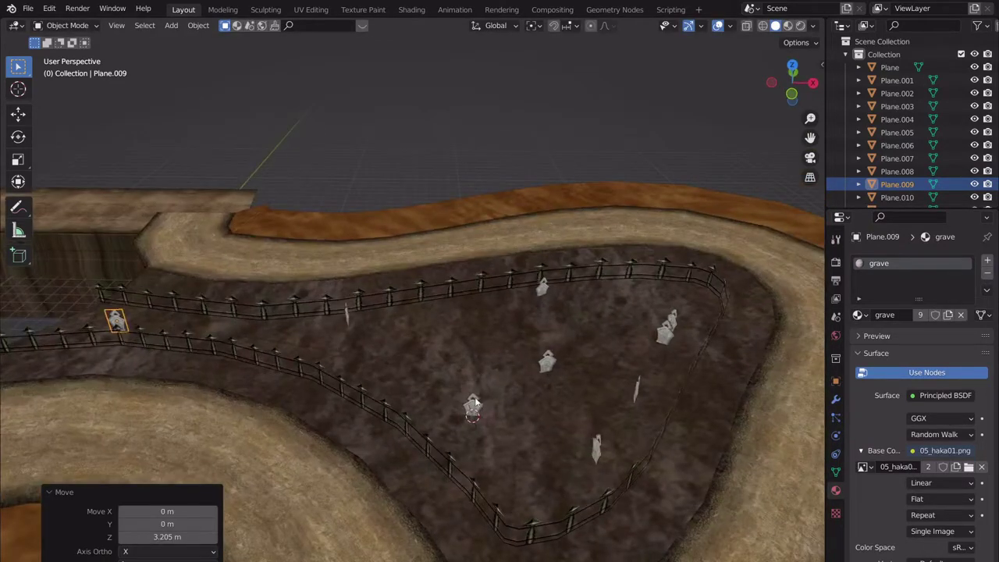
left_click(472, 404)
left_click(792, 66)
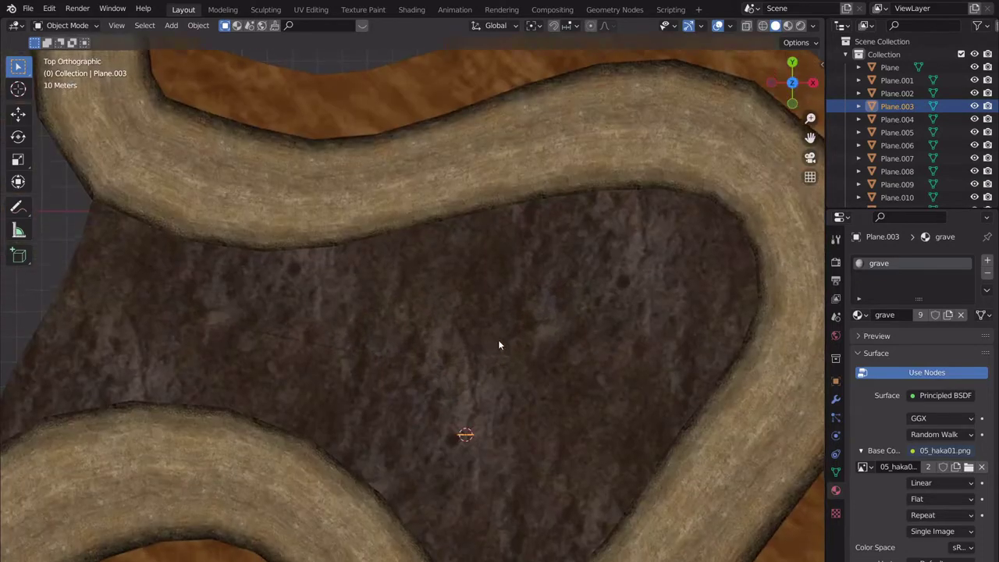
key("shift+d")
left_click(513, 277)
key("r")
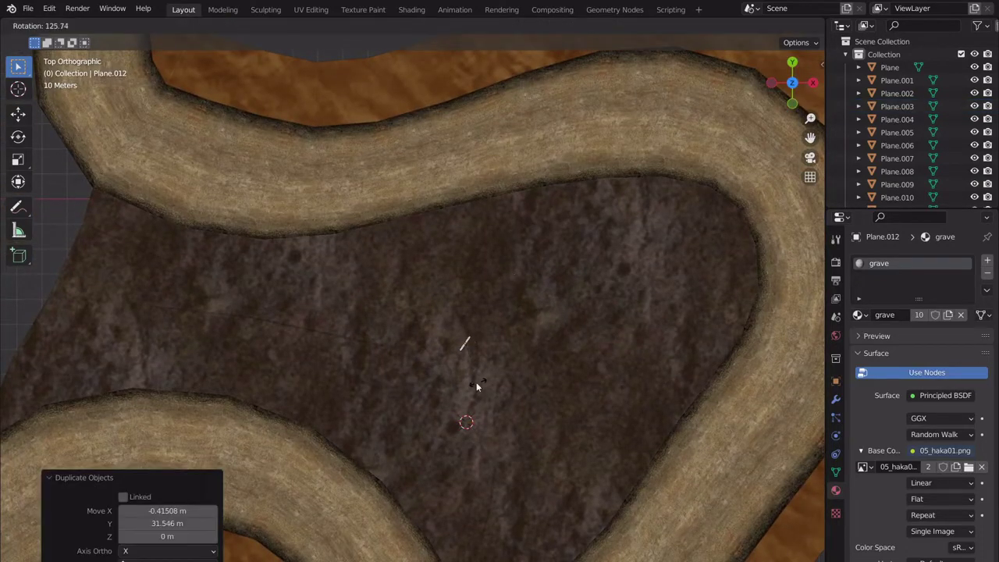
left_click(487, 383)
- Zoom in on the new gravestone copy and raise it along Z until its base rests on the mud
middle_click_drag(486, 384, 499, 254)
key("KP_Decimal")
scroll(494, 306, "down", 4)
key("g")
key("z")
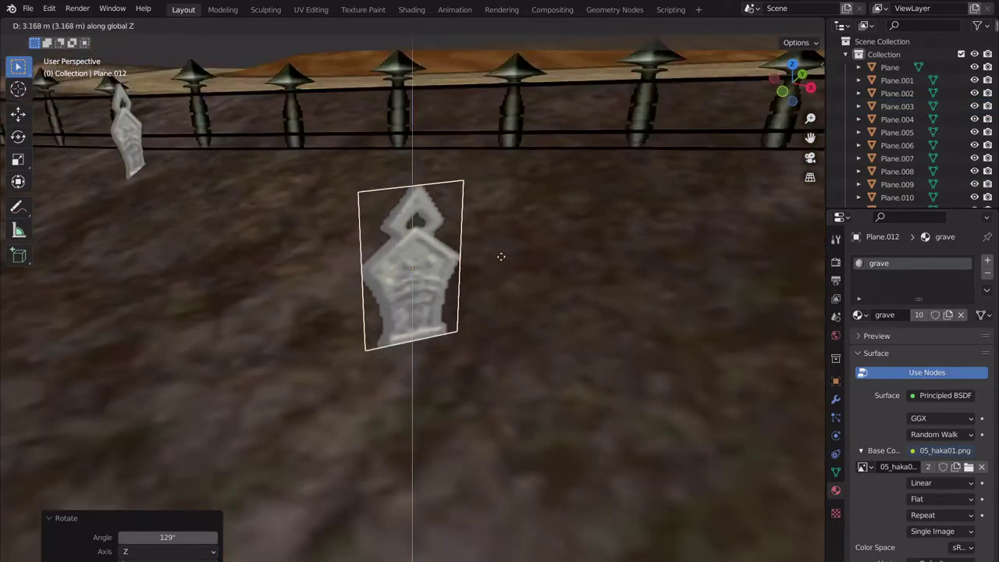
left_click(515, 278)
- Give the copy a new material named grave2 with 05_haka03.png as its base color image texture, and remove its old grave material
left_click(987, 260)
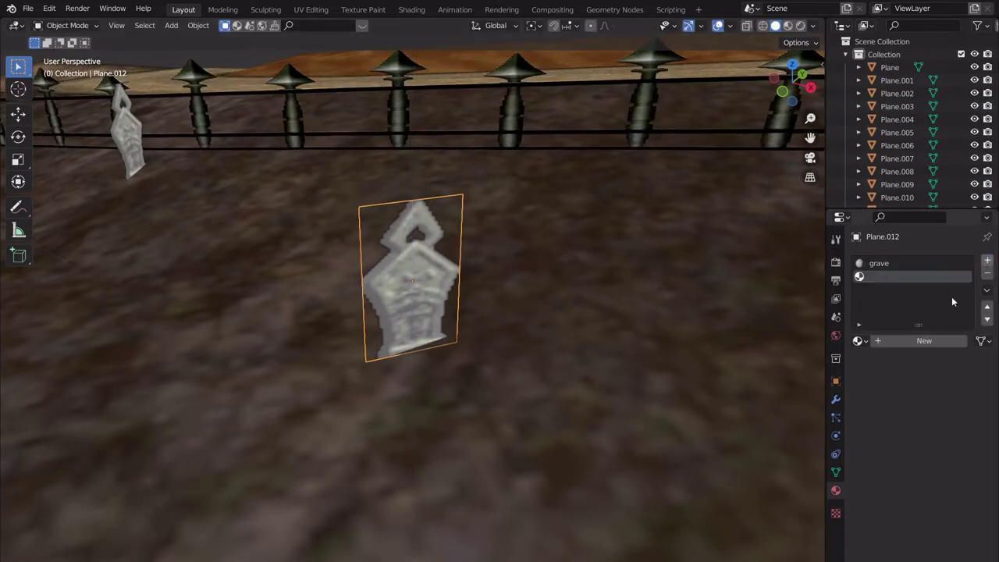
left_click(911, 344)
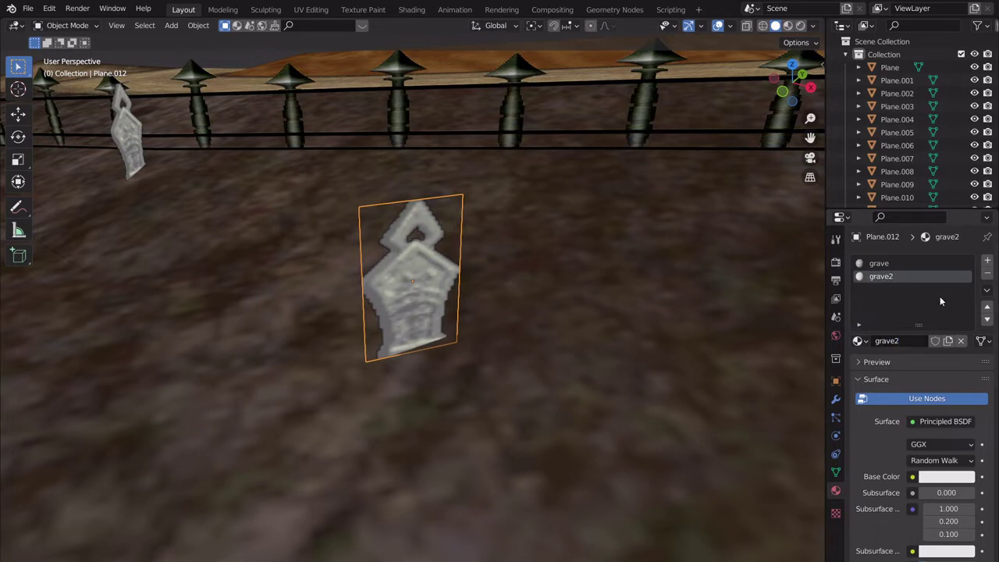
left_click(912, 477)
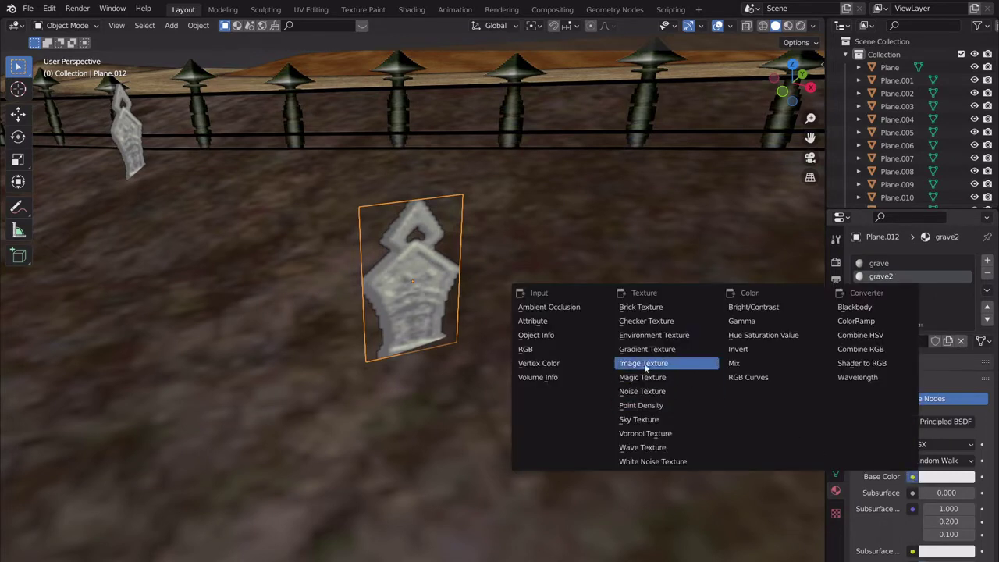
left_click(663, 361)
left_click(965, 492)
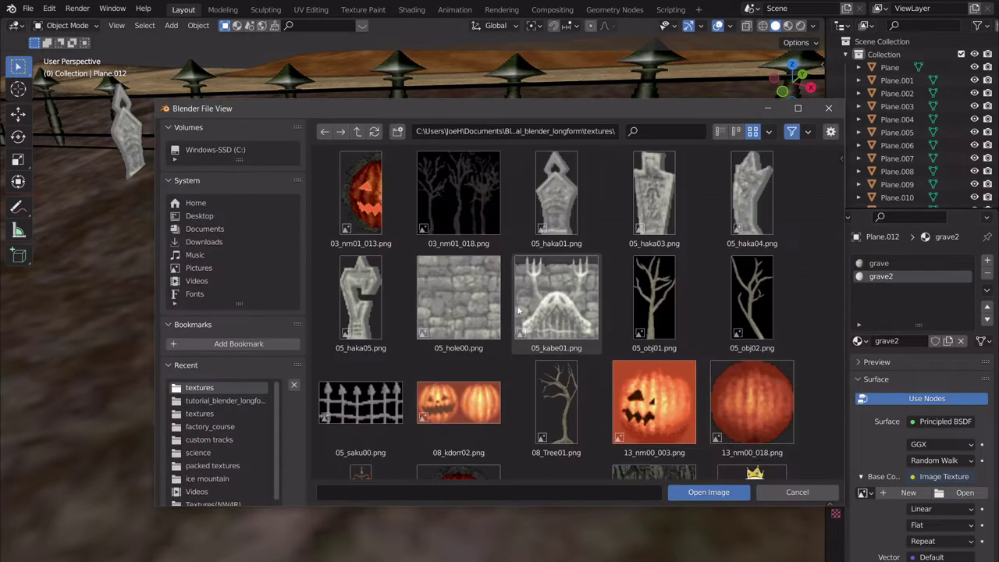
left_click(668, 204)
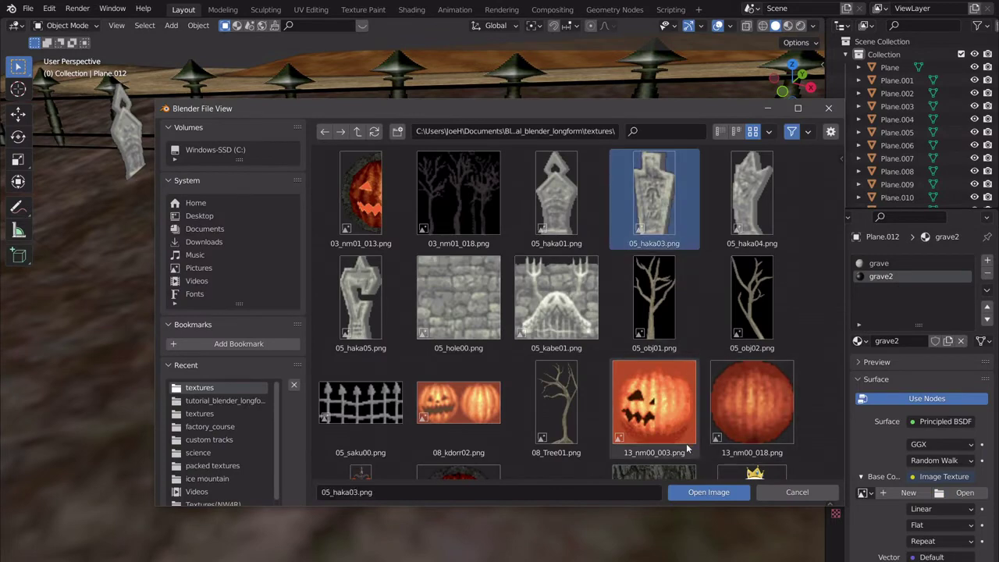
left_click(702, 491)
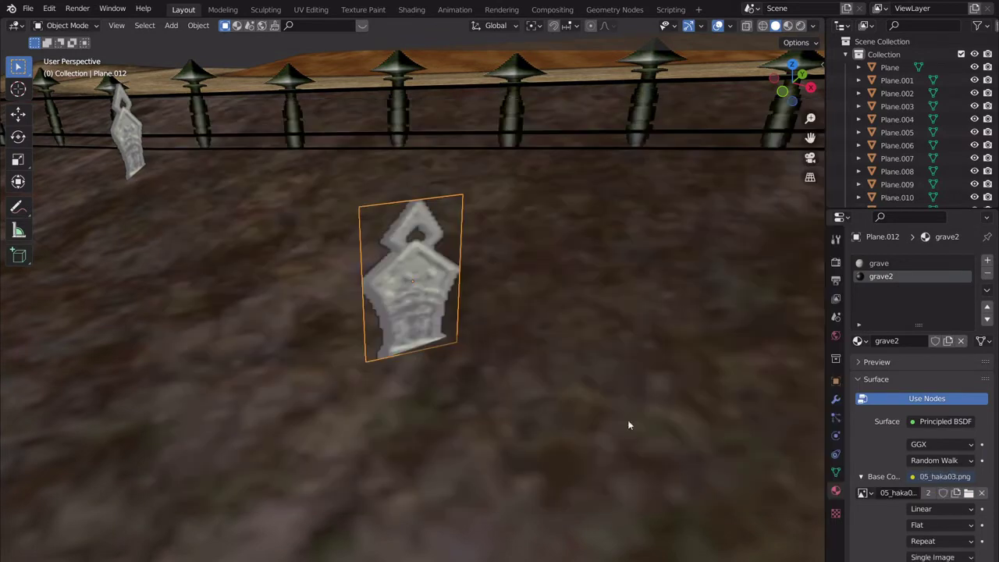
left_click(936, 263)
key("ctrl+z")
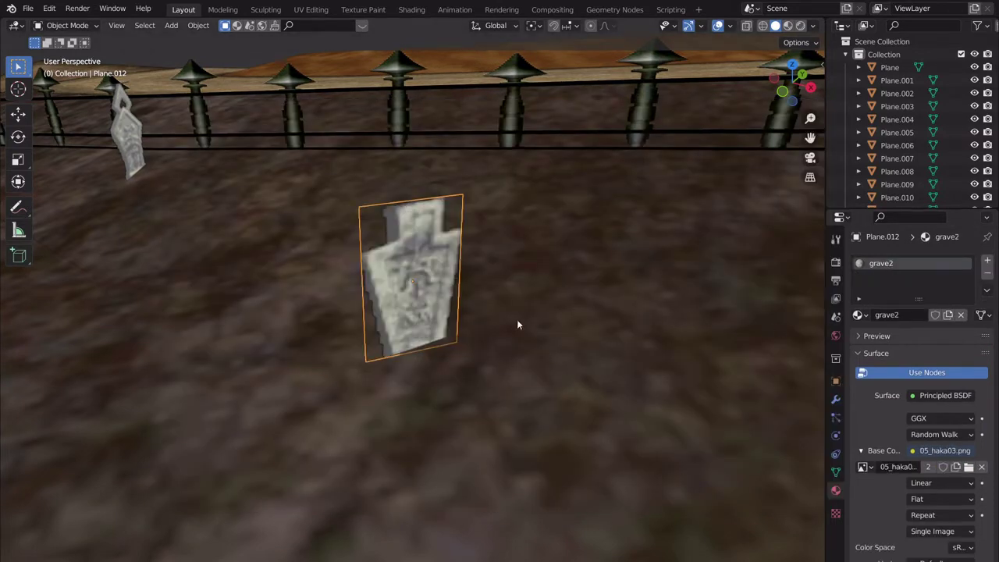
- In top view, duplicate the grave2 gravestone to the northeastern part of the mud area and rotate the copy -107° around Z
middle_click_drag(487, 322, 500, 379, "shift")
scroll(678, 208, "down", 5)
left_click(793, 65)
scroll(536, 348, "down", 3)
key("shift+d")
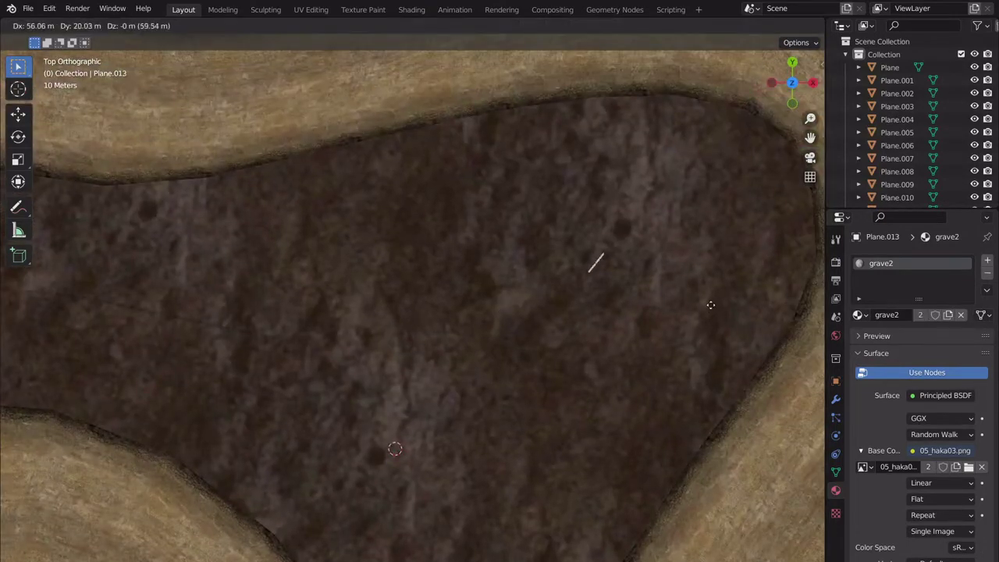
left_click(717, 296)
key("r")
left_click(608, 203)
- Duplicate that grave2 gravestone about -15 m along X and -57 m along Y, and rotate the copy 122° around Z
key("shift+d")
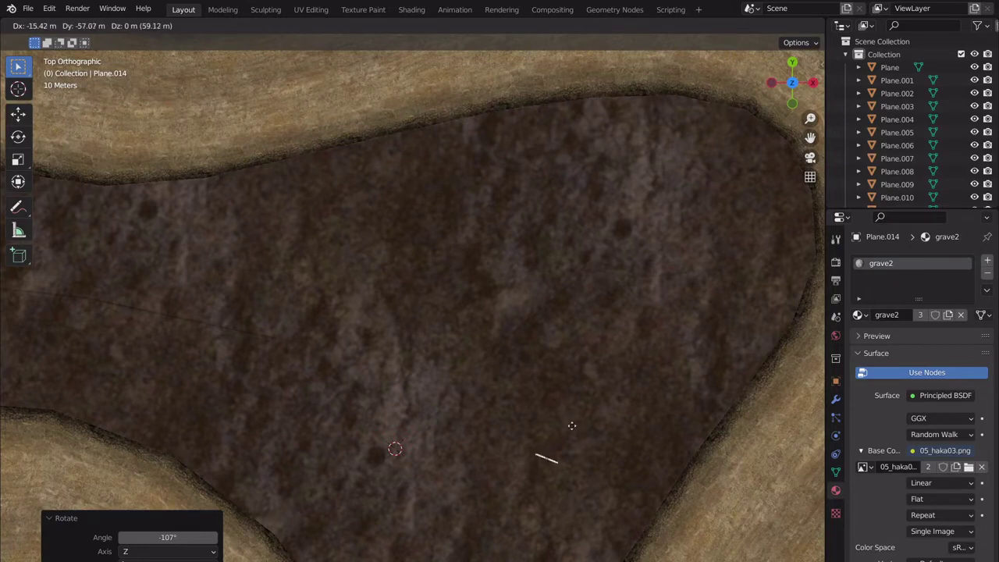
left_click(571, 425)
key("r")
left_click(563, 544)
scroll(568, 513, "down", 4)
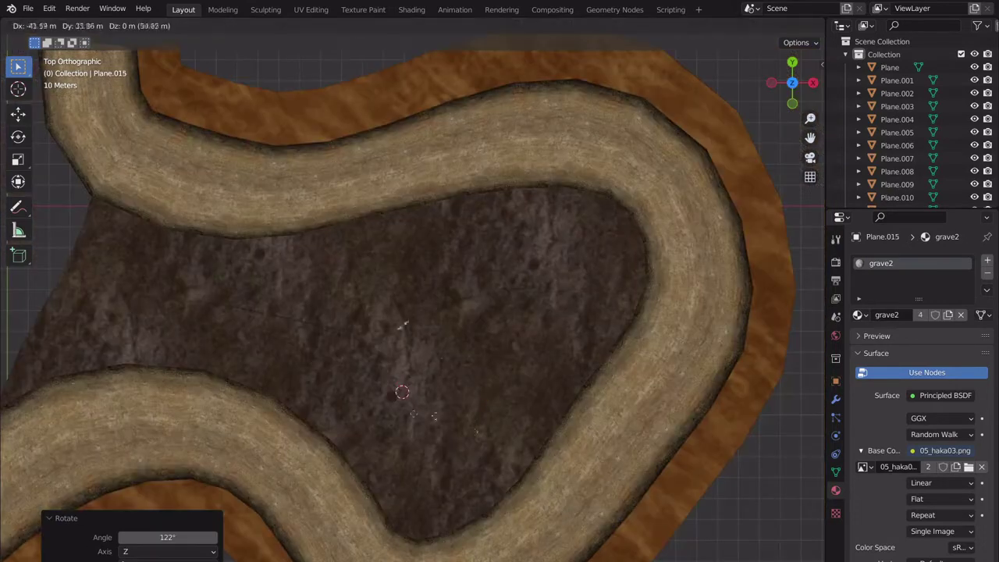
- Duplicate the grave2 gravestone to the western part of the mud area and rotate the copy 69.1° around Z
key("shift+d")
left_click(442, 339)
key("r")
left_click(395, 362)
- Duplicate that gravestone southward, close to the southwestern edge of the mud area, and rotate the copy -138° around Z
key("shift+d")
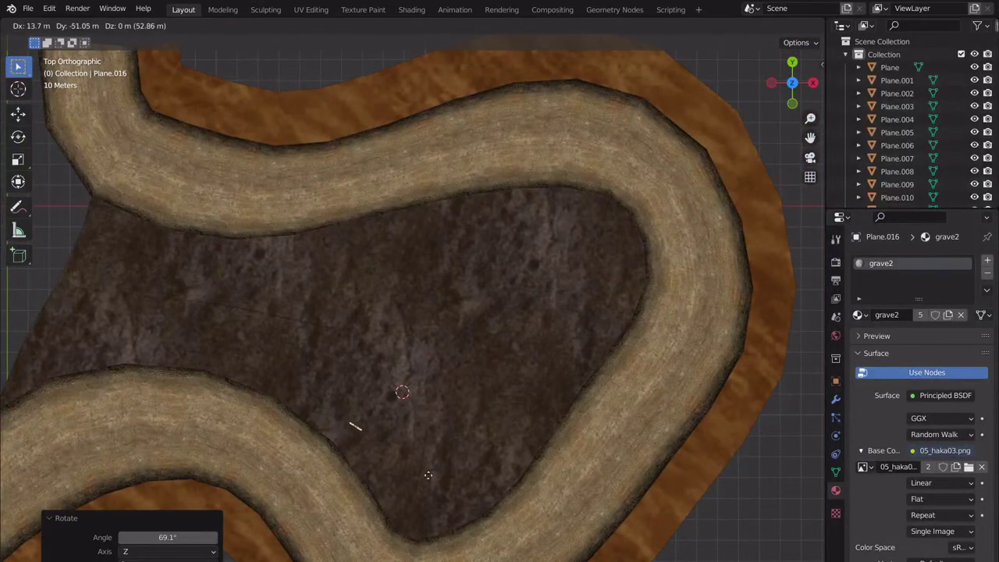
left_click(453, 476)
key("r")
left_click(381, 363)
- Duplicate the rotated gravestone into the southern part of the mud area and rotate the copy -58.8° around Z
key("shift+d")
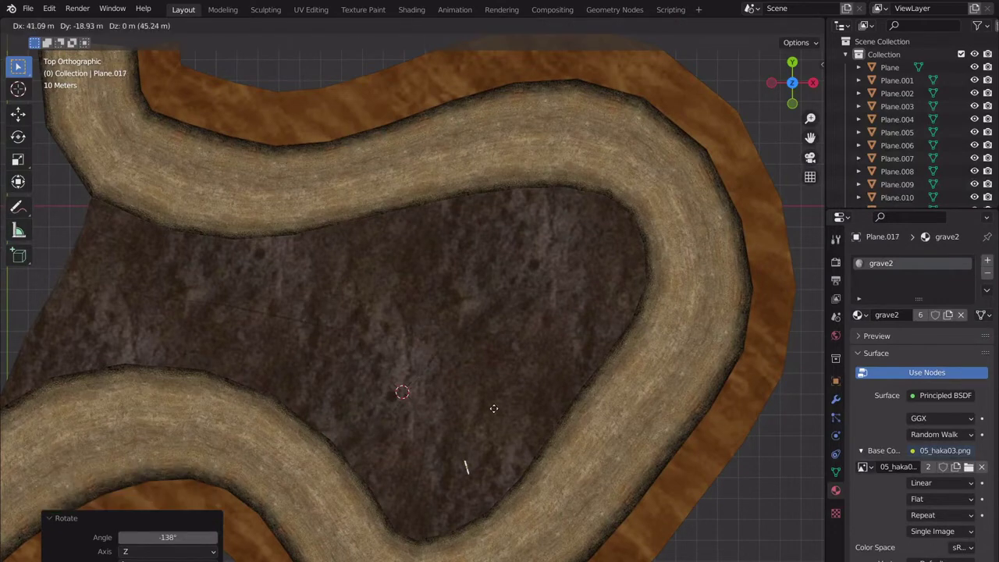
left_click(502, 411)
key("r")
left_click(414, 333)
- Duplicate the southern gravestone up toward the northern fence and rotate the copy 90.9° around Z
key("shift+d")
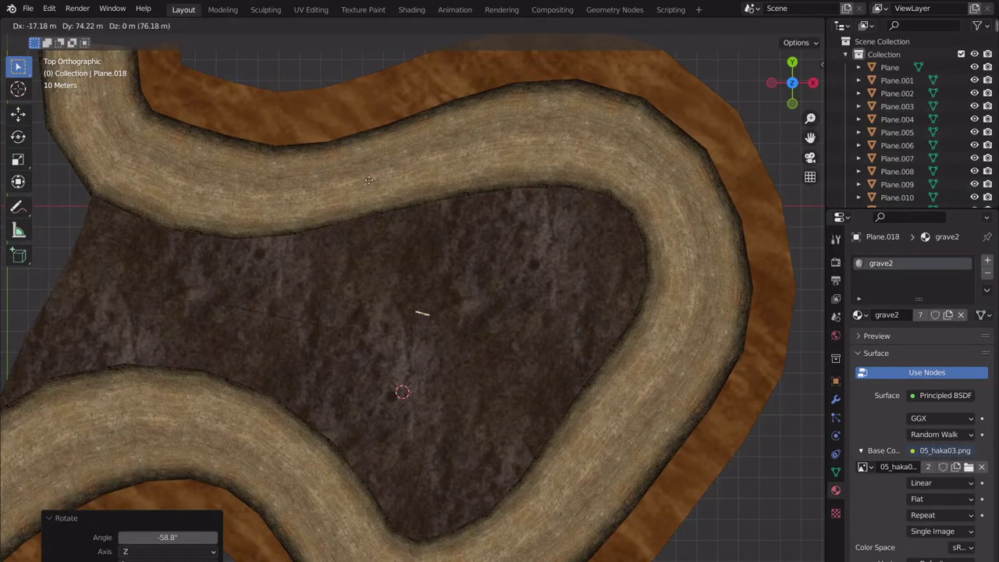
left_click(482, 175)
key("r")
left_click(483, 362)
- Raise the newest gravestone copy about 4.93 m along Z until its base rests on the mud
key("KP_Decimal")
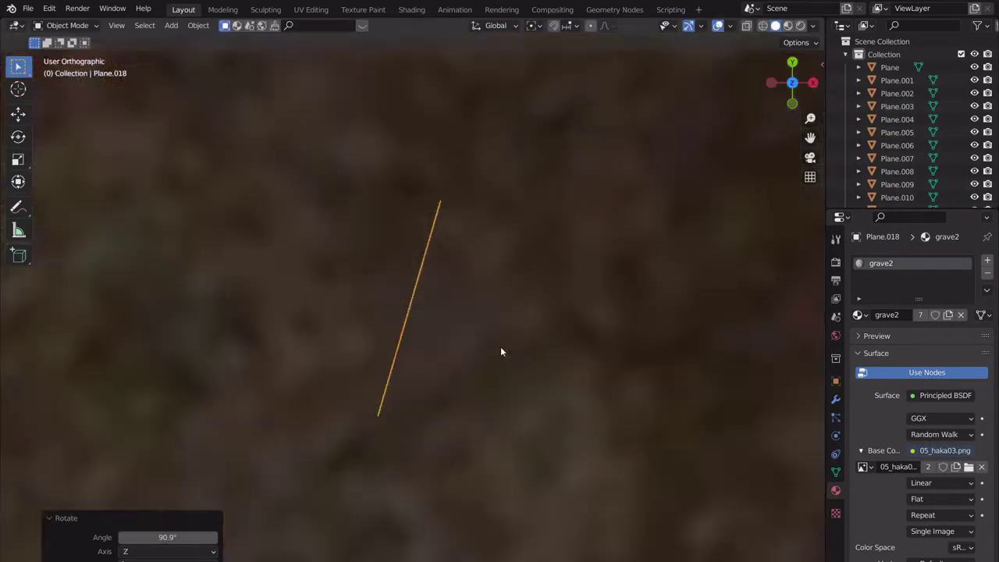
middle_click_drag(500, 346, 489, 294)
scroll(488, 294, "down", 5)
key("g")
key("z")
left_click(535, 350)
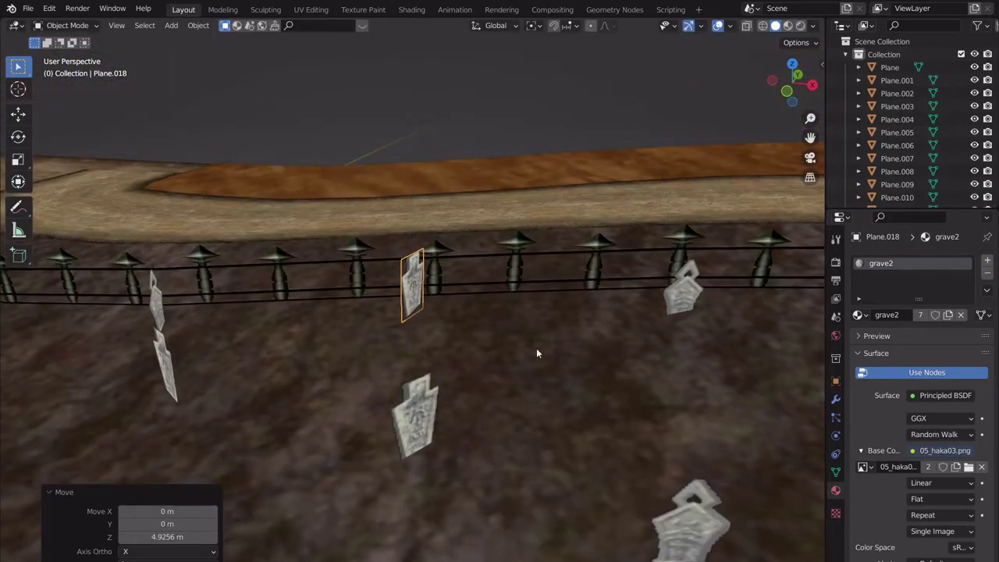
- Lower the grave2 gravestone beside the southwestern fence about 0.64 m along Z to set it at ground level
middle_click_drag(536, 351, 370, 256)
left_click(539, 332)
scroll(539, 351, "down", 1)
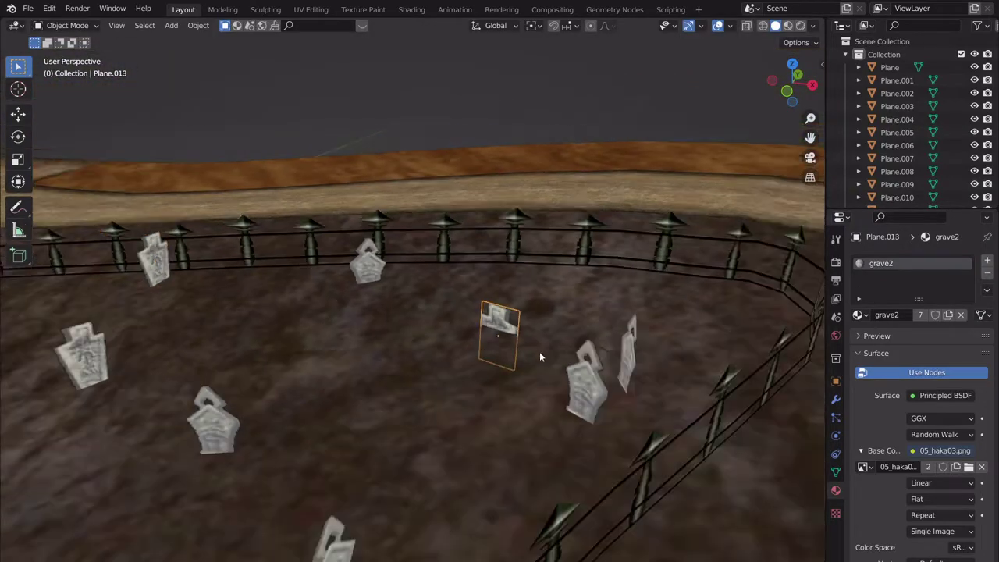
middle_click_drag(539, 337, 554, 272, "shift")
scroll(474, 278, "down", 2)
middle_click_drag(474, 283, 495, 332)
scroll(437, 306, "up", 3)
left_click(581, 359)
key("g")
key("z")
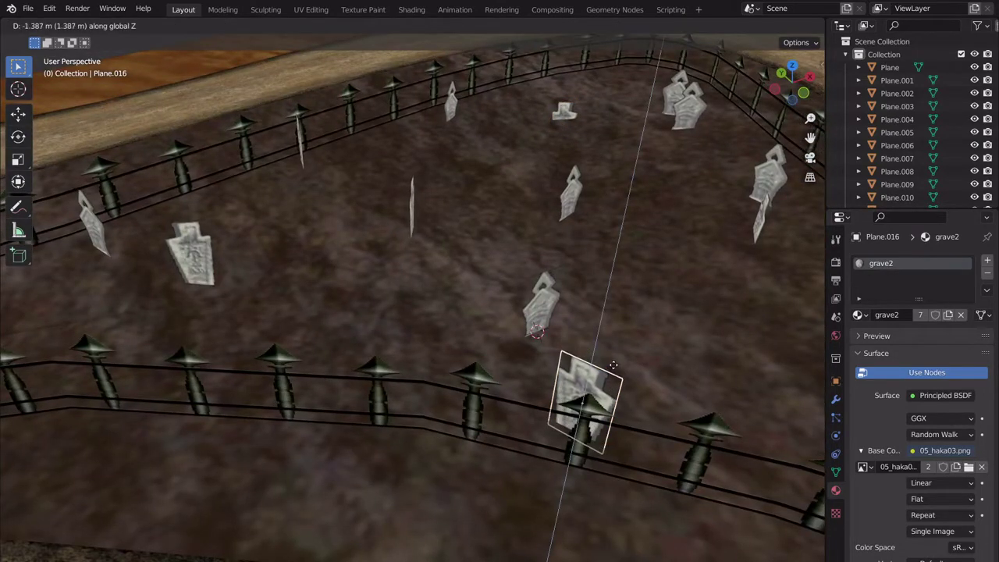
left_click(548, 337)
- Lower the grave2 gravestone in the western part of the mud area along Z to ground level
scroll(297, 299, "down", 3)
middle_click_drag(296, 299, 403, 299)
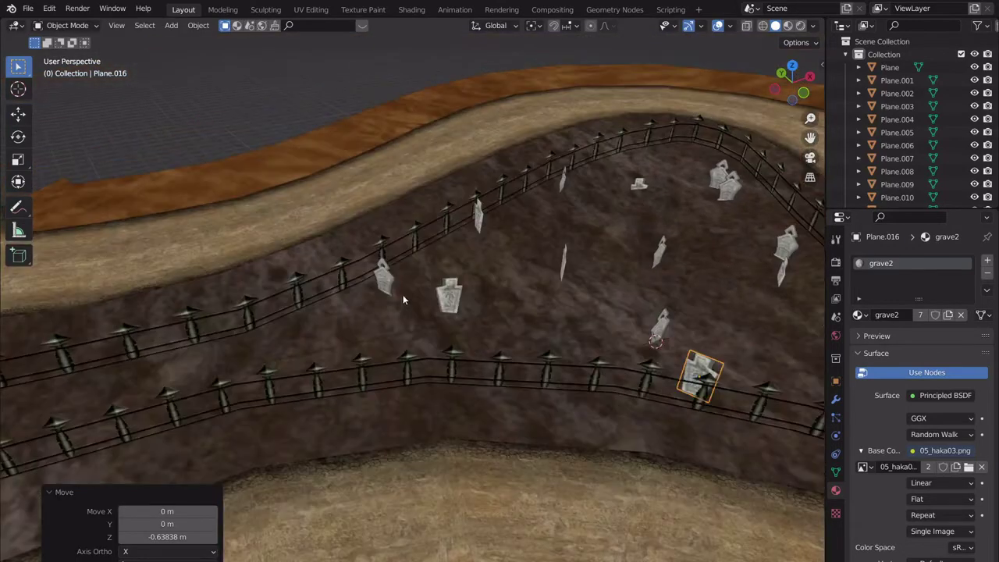
left_click(457, 298)
key("g")
key("z")
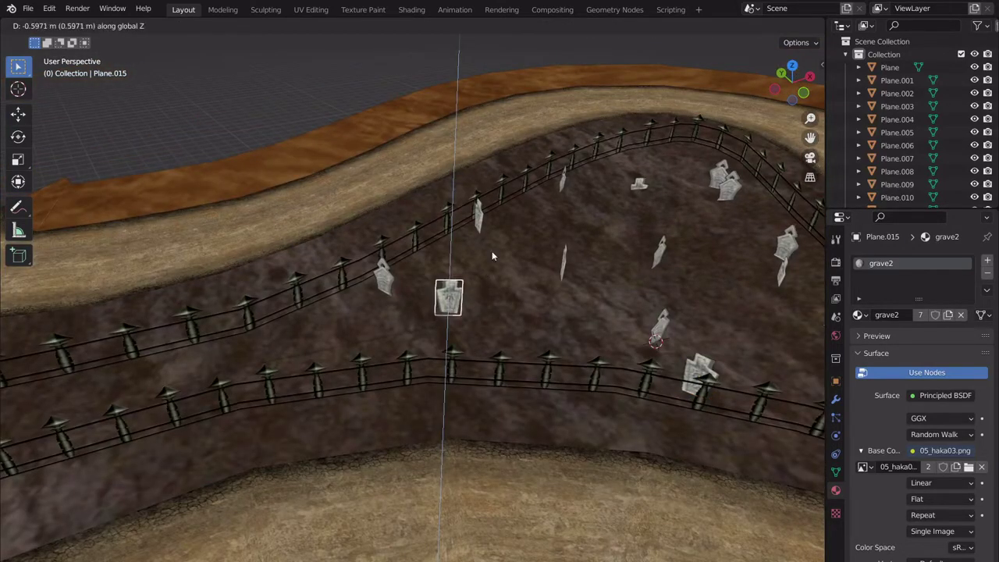
- Lower the grave2 headstone Plane.015 by about 0.6 m along the Z axis
left_click(492, 255)
scroll(489, 313, "down", 3)
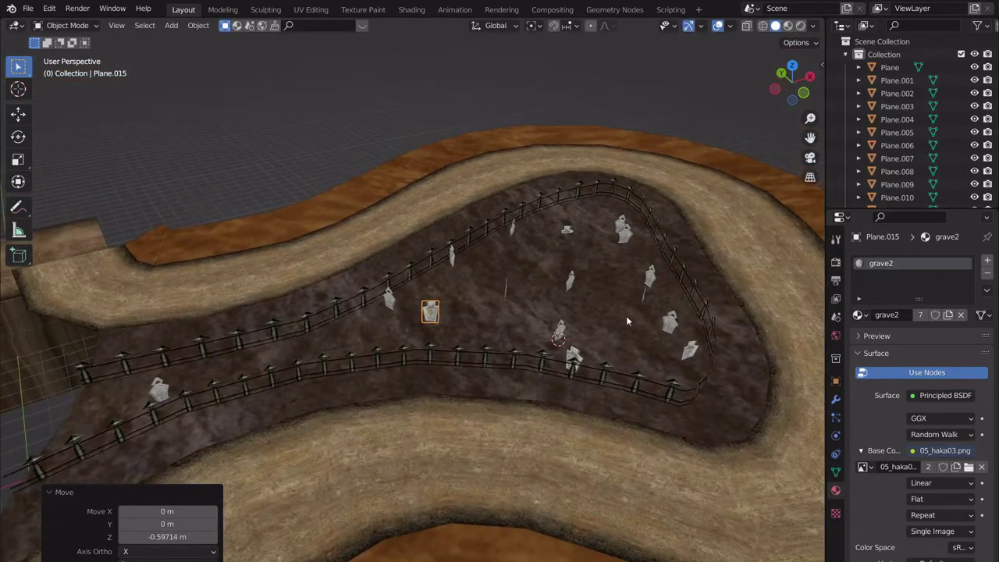
- Scale the grave2 headstone Plane.012 to 0.741 of its size and lower it along Z towards the ground
middle_click_drag(625, 320, 410, 258)
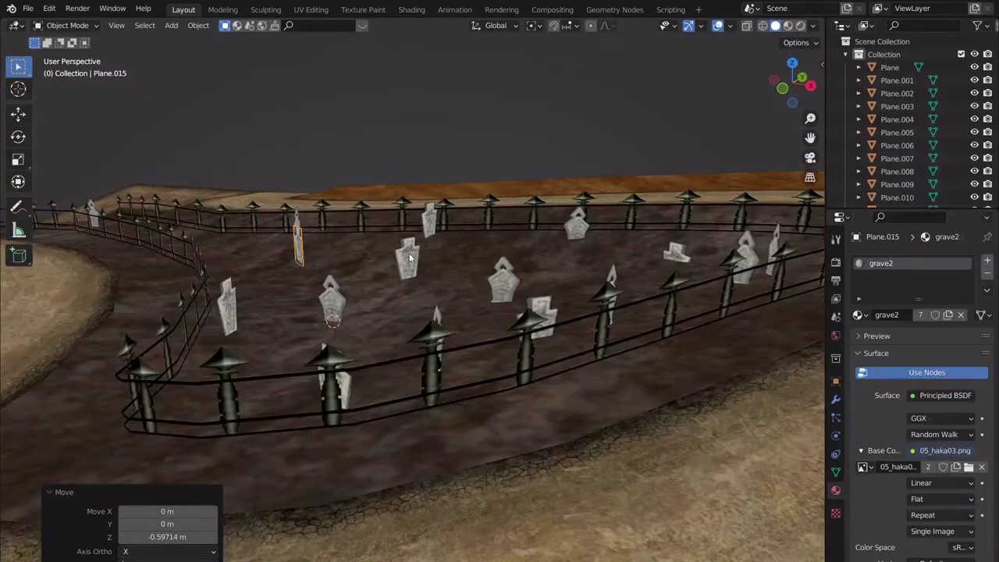
left_click(408, 260)
key("s")
left_click(462, 244)
key("g")
key("z")
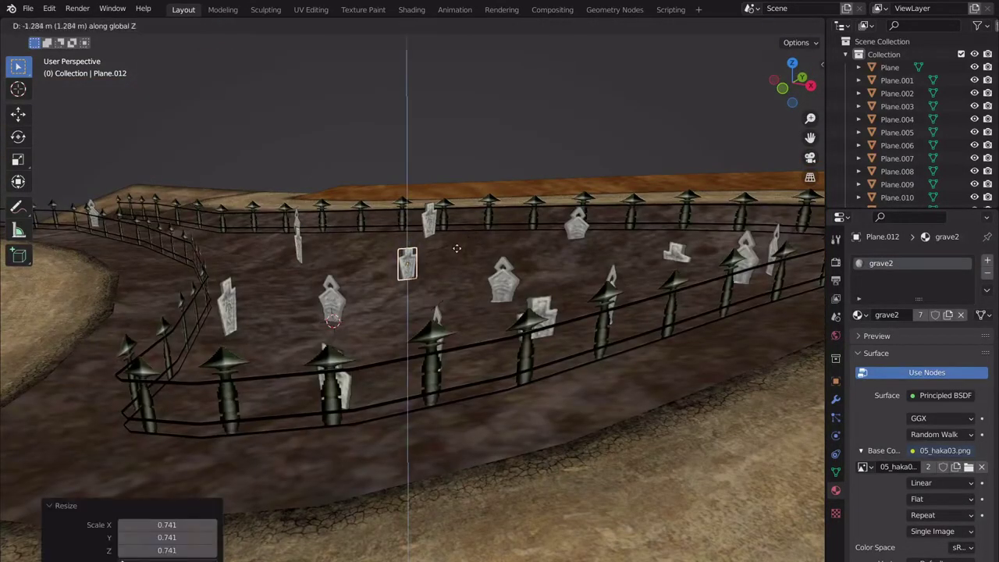
left_click(457, 253)
- Enlarge the grave headstone Plane.007 by 1.521 and lower it about 3.2 m along Z into the ground
left_click(503, 279)
key("s")
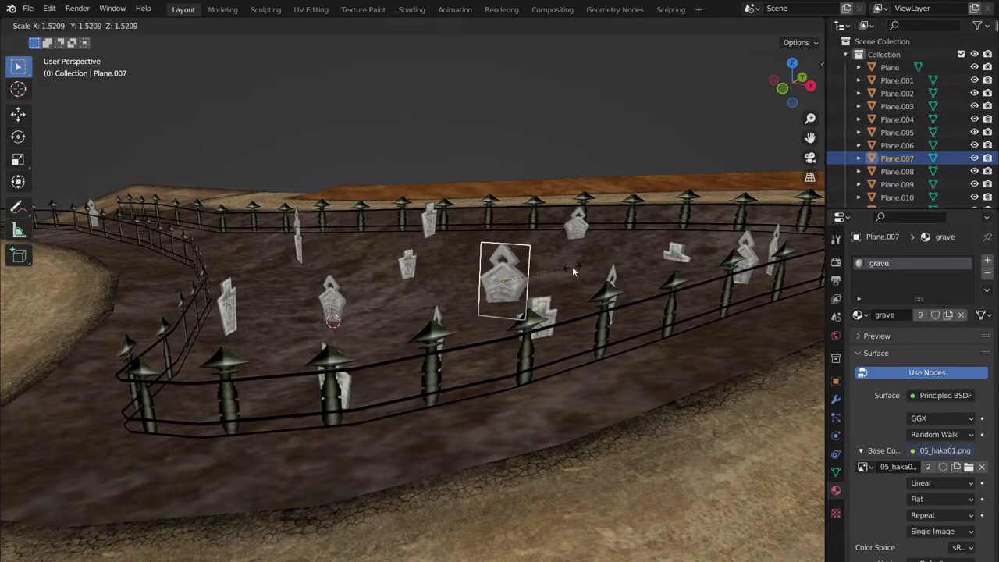
left_click(572, 266)
key("g")
key("z")
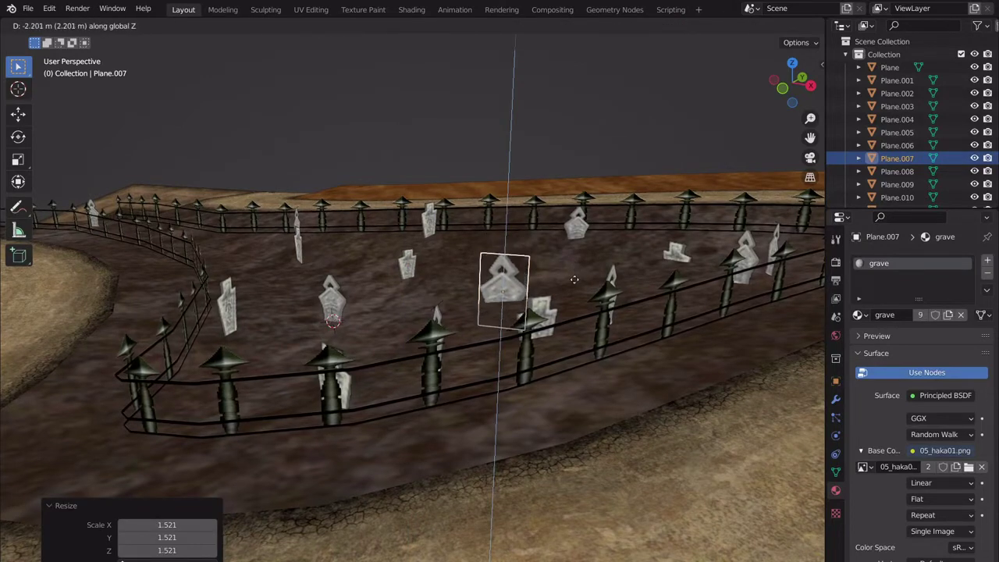
left_click(575, 287)
- Enlarge the grave headstone Plane.003 and raise it about 1.74 m along Z
scroll(383, 317, "up", 3)
middle_click_drag(425, 312, 434, 307, "shift")
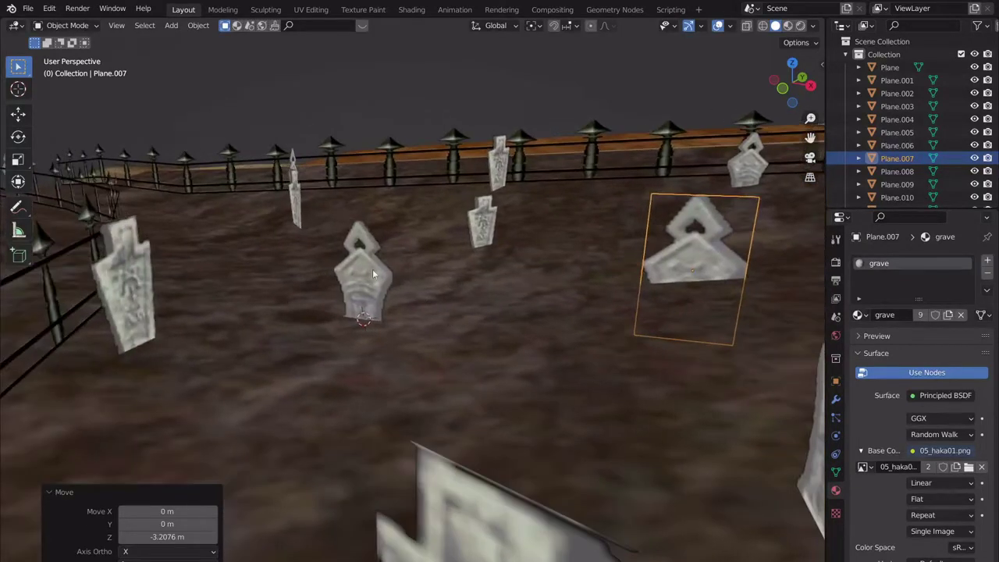
left_click(372, 268)
key("s")
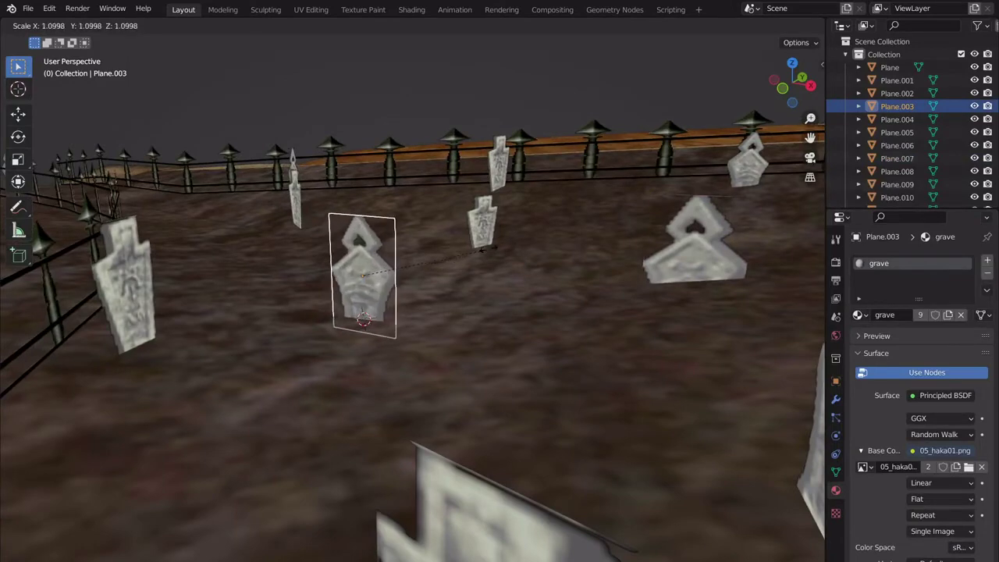
left_click(471, 273)
key("g")
left_click(477, 261)
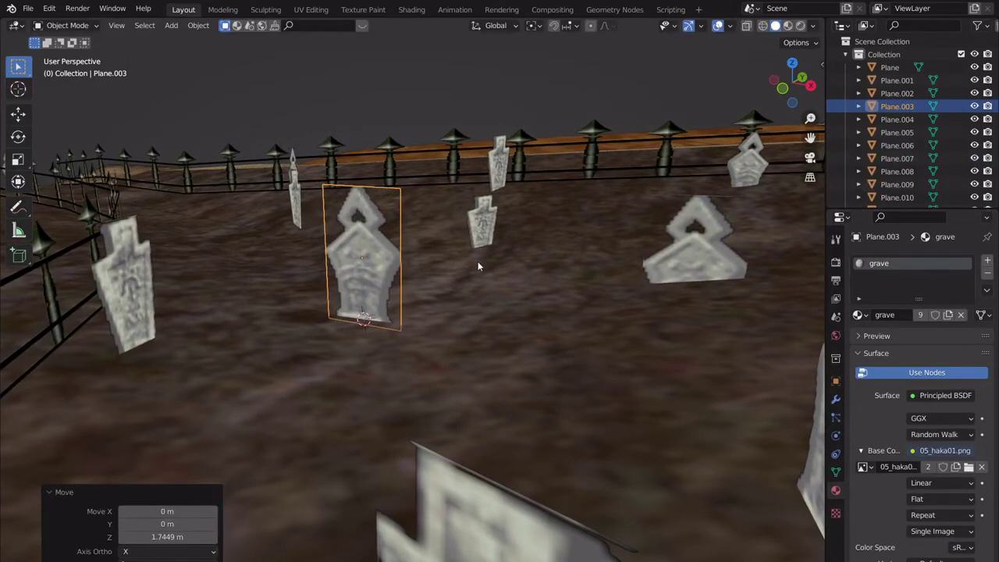
- Tilt the grave2 headstone Plane.014 slightly about its local X axis
scroll(478, 261, "down", 5)
middle_click_drag(477, 261, 445, 276, "shift")
scroll(482, 282, "up", 2)
middle_click_drag(520, 288, 505, 338, "shift")
left_click(507, 340)
key("g")
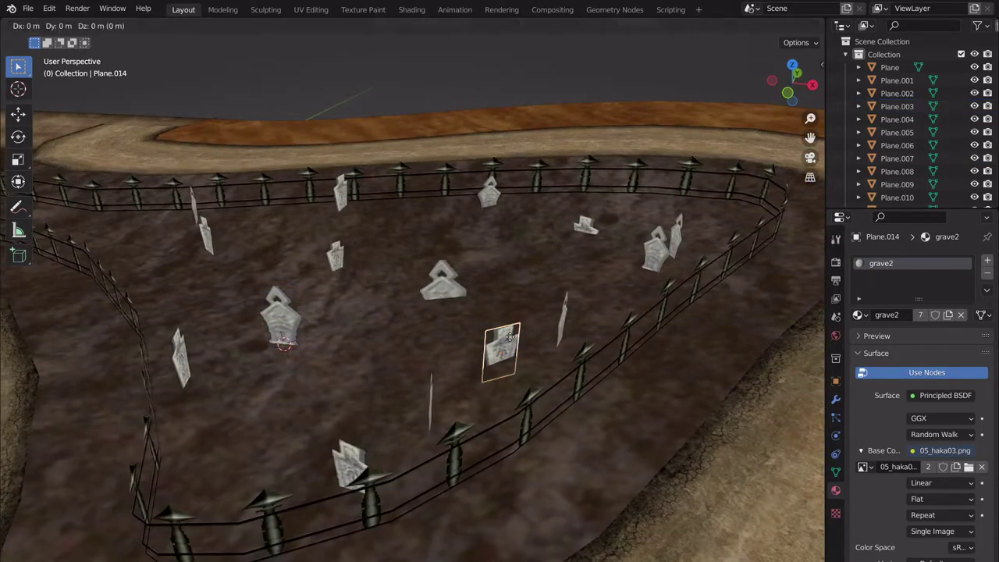
left_click(511, 332)
key("r")
key("x")
key("x")
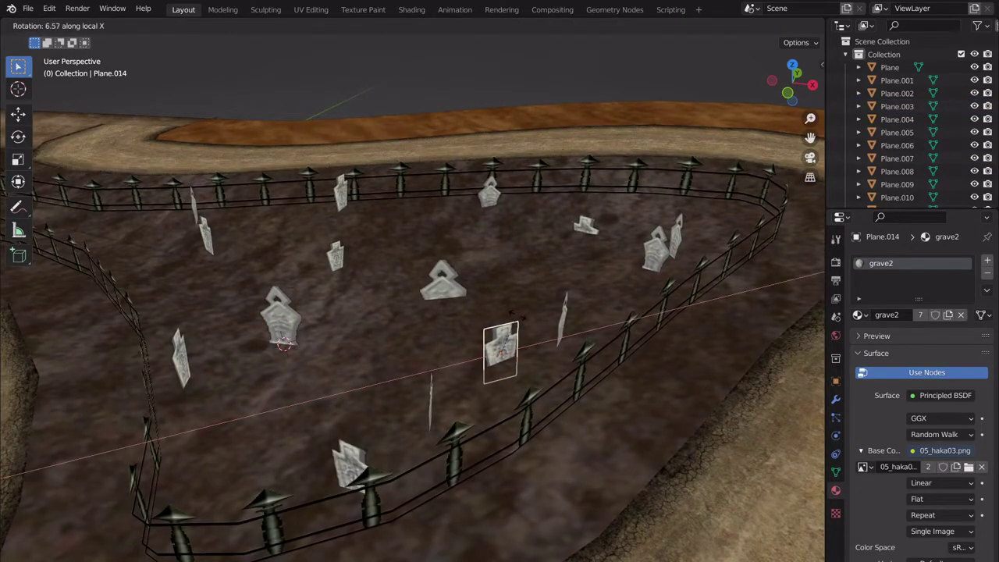
left_click(514, 306)
- Rotate the half-sunken grave headstone Plane.007 in the middle of the graveyard slightly
scroll(501, 318, "up", 4)
mouse_move(502, 322)
middle_mouse_down()
mouse_move(481, 315)
mouse_move(515, 327)
middle_mouse_up()
left_click(475, 250)
scroll(484, 257, "down", 4)
middle_click_drag(492, 264, 519, 270)
key("r")
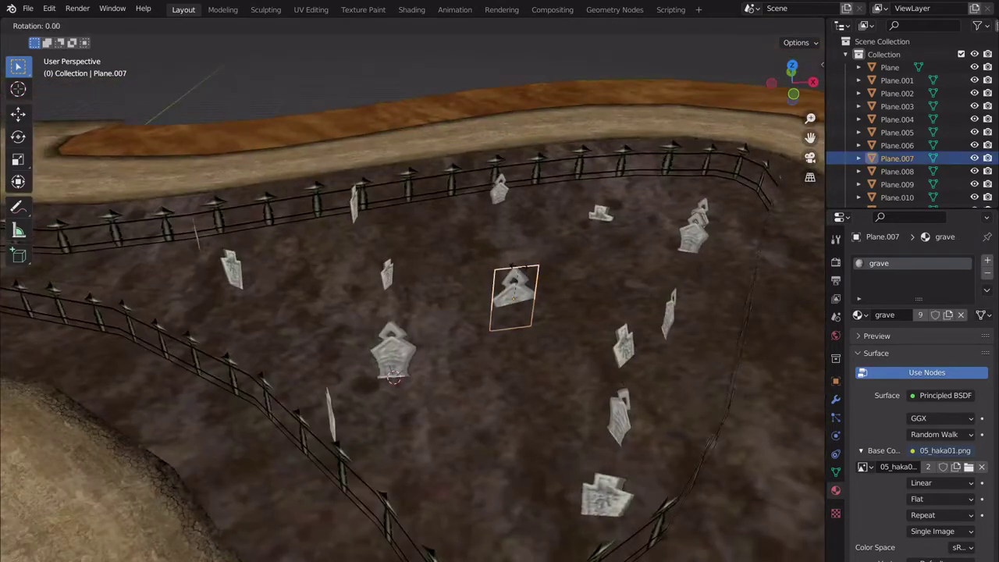
left_click(509, 248)
- Rotate the grave headstone Plane.003 by -95.5° about Z and by -3.1° about its local Y axis
left_click(393, 351)
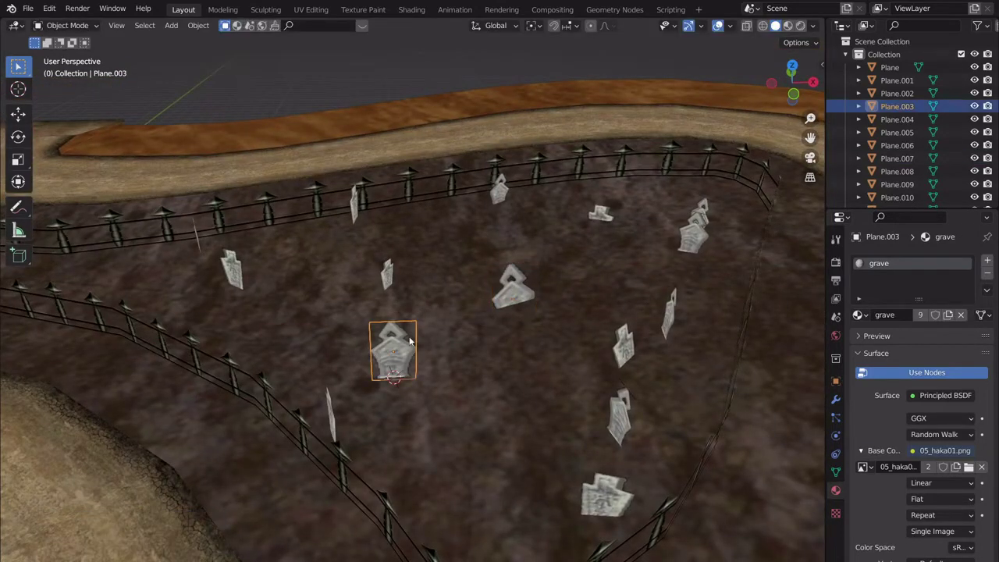
key("r")
key("z")
left_click(430, 352)
key("r")
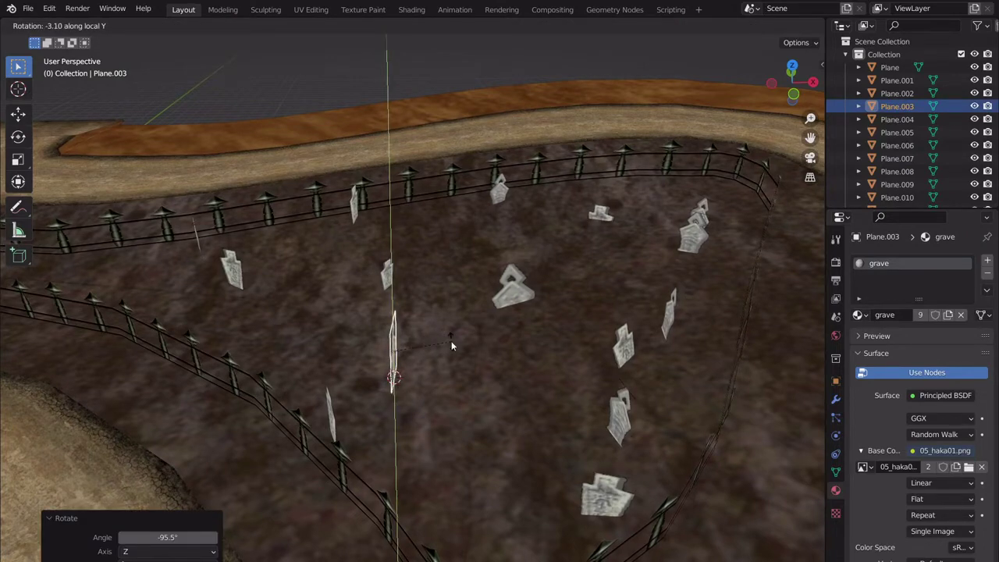
left_click(451, 341)
- Tilt the grave headstone Plane.005 near the back fence about its local X axis and move it 0.9 m along X
middle_click_drag(451, 341, 326, 285)
scroll(511, 325, "up", 1)
scroll(465, 334, "up", 1)
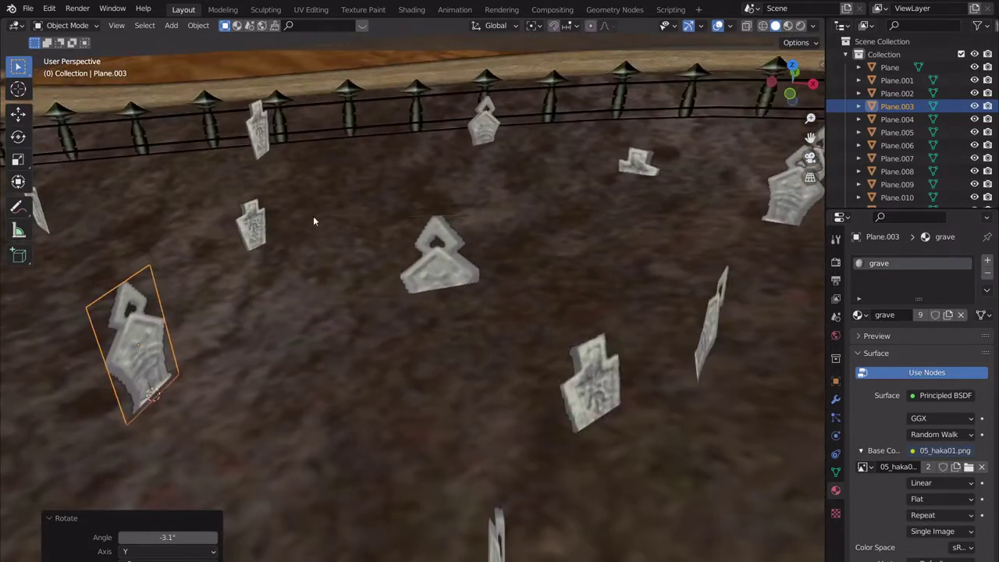
left_click(472, 139)
key("r")
key("x")
key("x")
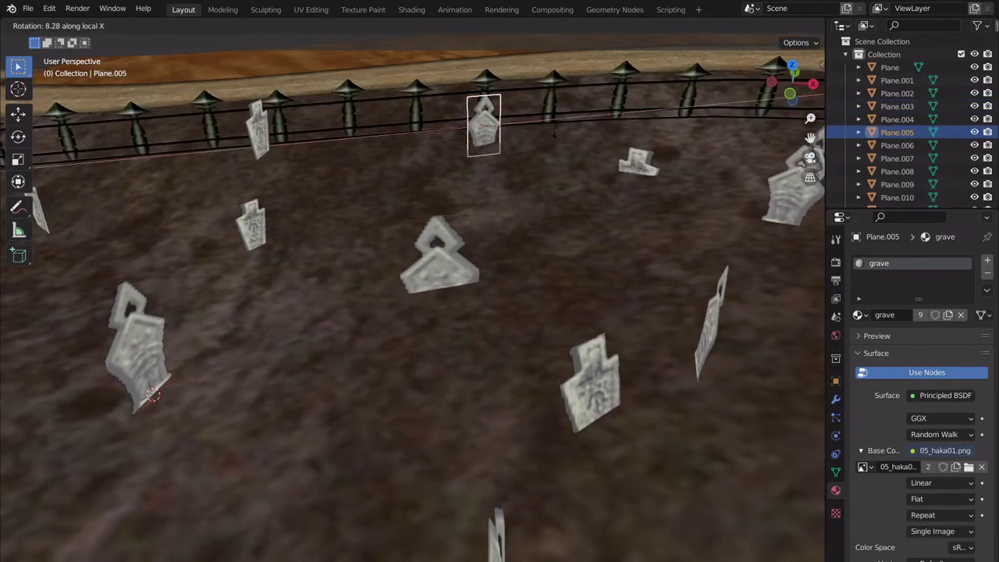
left_click(555, 129)
key("g")
key("x")
left_click(555, 143)
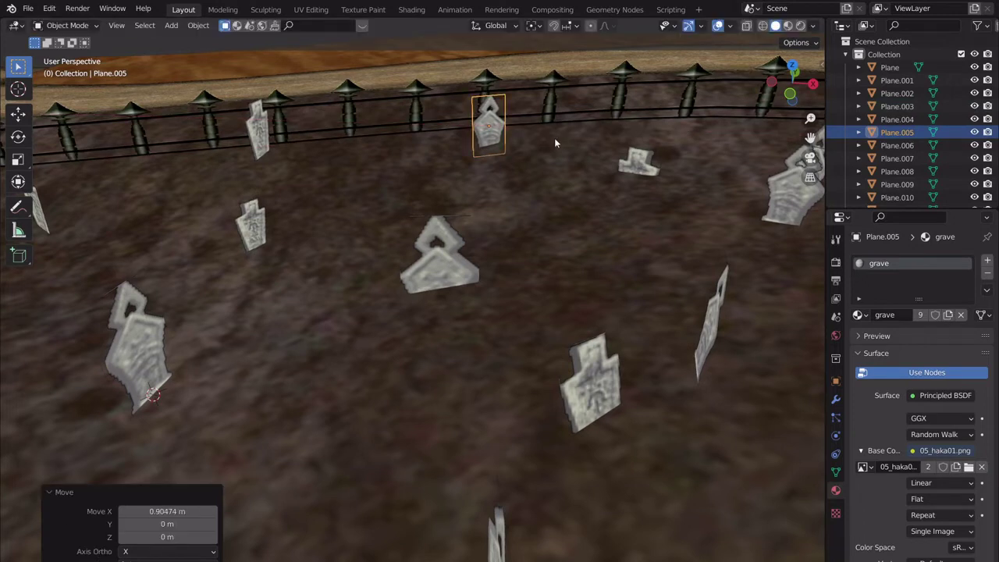
- Shrink the grave2 headstone Plane.018 by the back fence to about 0.83 and lower it about 1.3 m along Z
left_click(262, 129)
key("s")
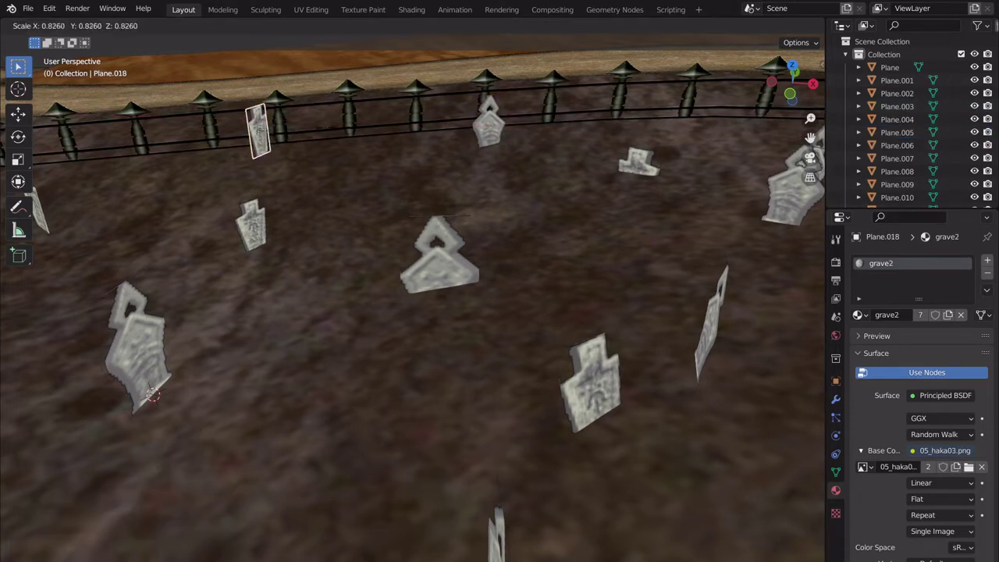
left_click(320, 128)
key("g")
left_click(321, 134)
- Enlarge the grave headstone Plane.010 near the fence bend by 1.266 and lower it about 0.74 m along Z
middle_click_drag(541, 231, 468, 201)
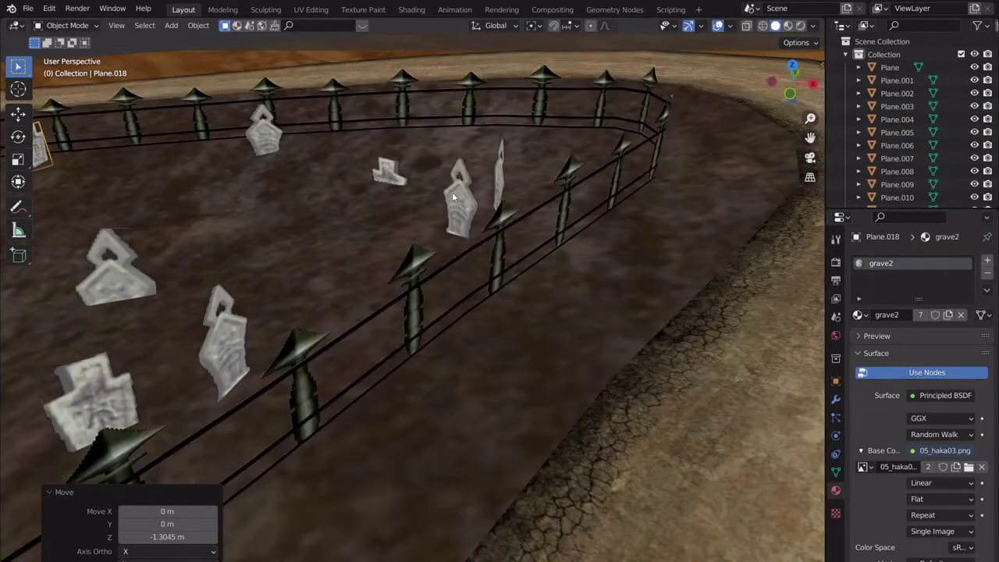
left_click(460, 195)
key("s")
left_click(509, 190)
key("g")
key("z")
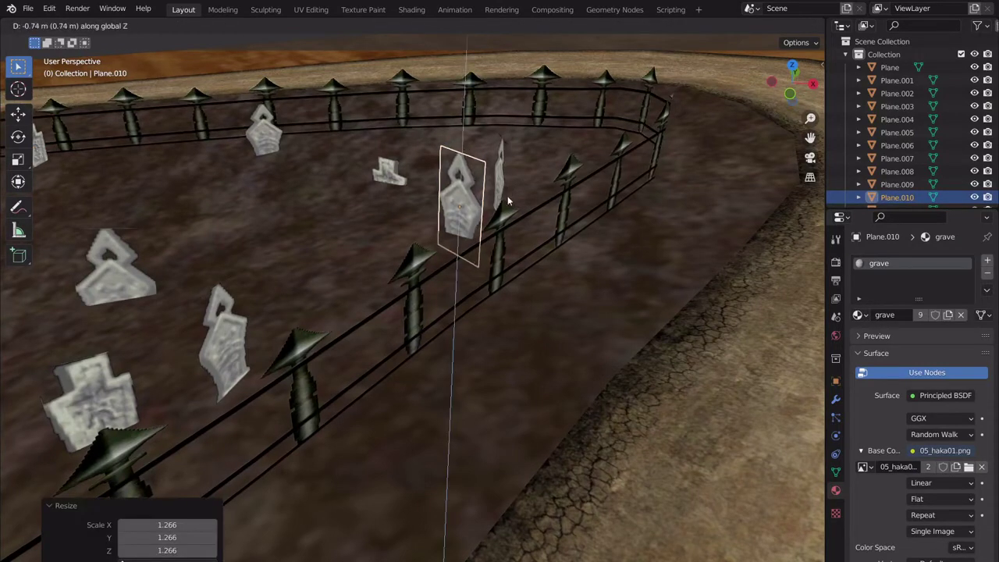
left_click(507, 201)
- Tilt the grave headstone Plane.010 by 10.1° about its local X axis
key("r")
key("x")
key("x")
left_click(503, 190)
- Examine the headstone arrangement in the graveyard and the surrounding track layout from several angles and from above
scroll(490, 265, "down", 5)
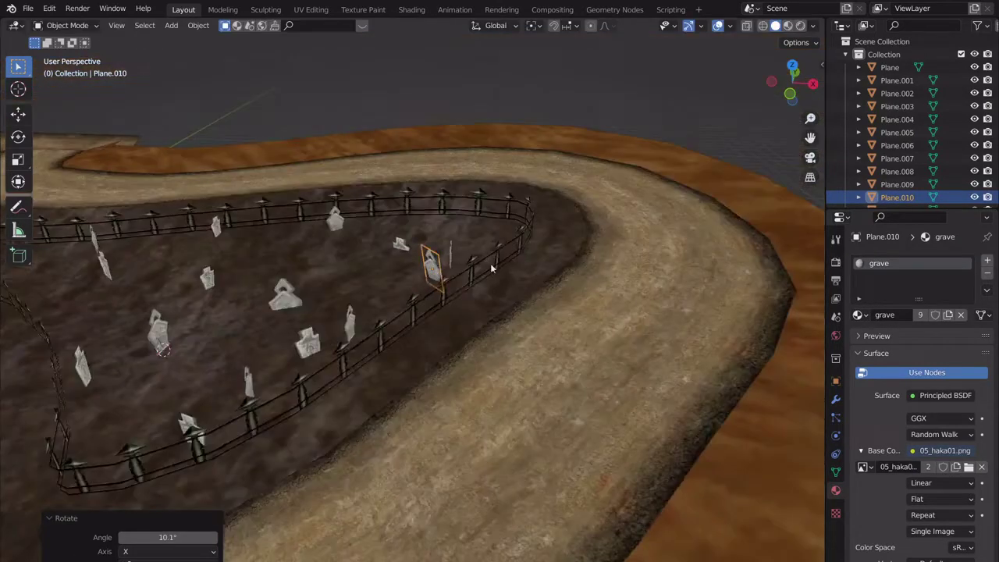
mouse_move(490, 265)
middle_mouse_down()
mouse_move(550, 286)
mouse_move(492, 274)
middle_mouse_up()
scroll(453, 308, "up", 5)
middle_click_drag(453, 308, 500, 307)
scroll(512, 303, "down", 3)
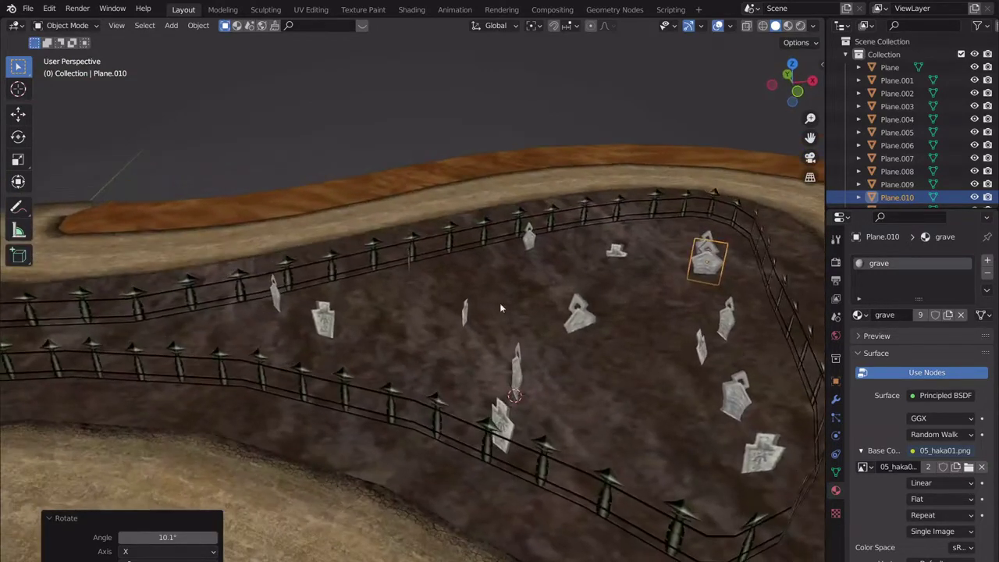
left_click(397, 145)
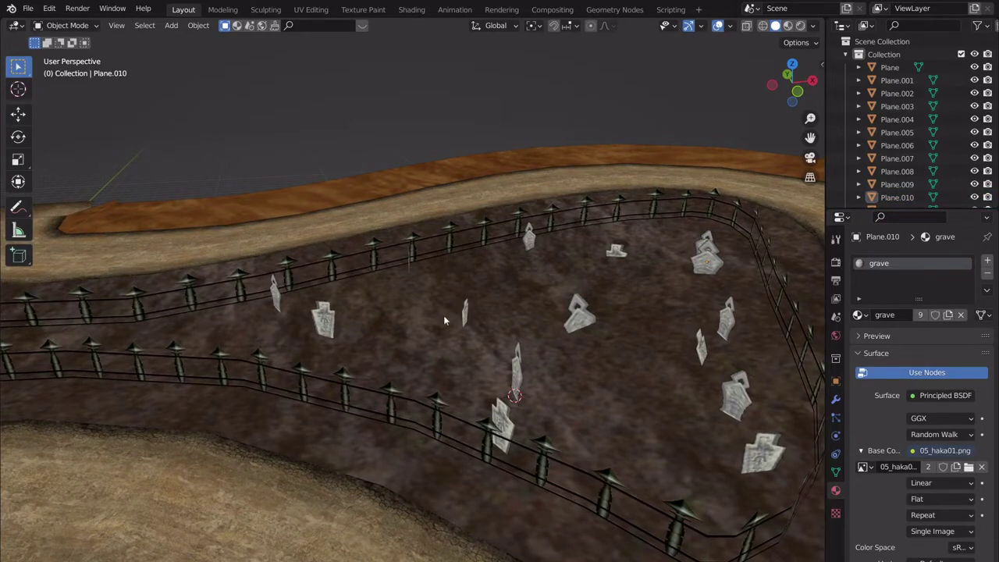
scroll(470, 362, "down", 3)
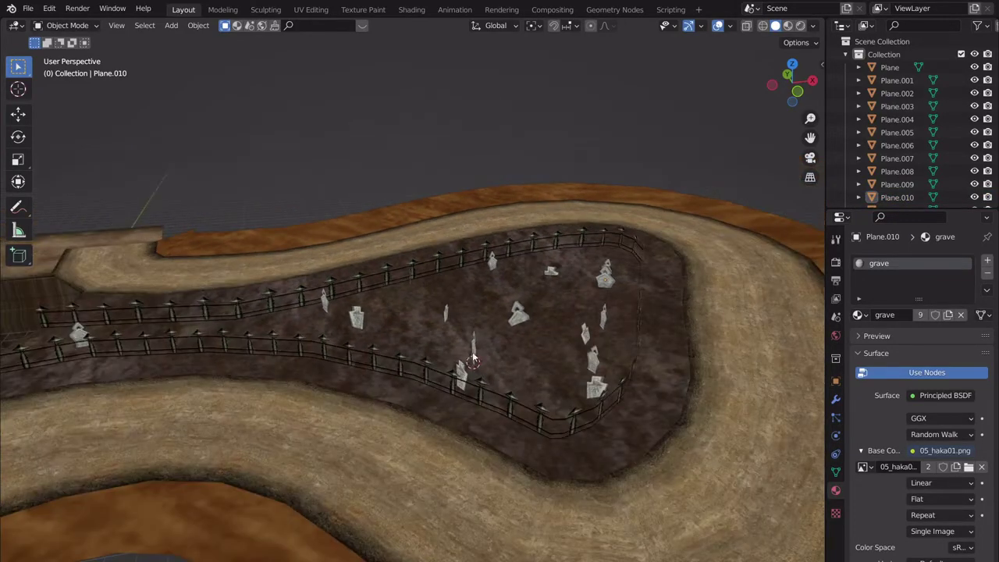
middle_click_drag(476, 345, 481, 317, "shift")
scroll(455, 332, "up", 1)
scroll(396, 331, "down", 2)
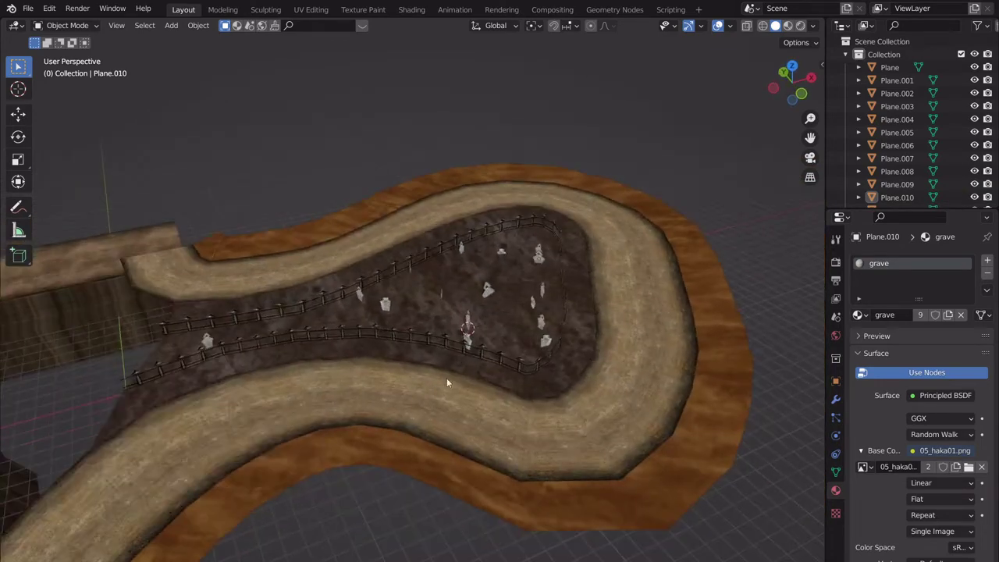
middle_click_drag(473, 405, 508, 364)
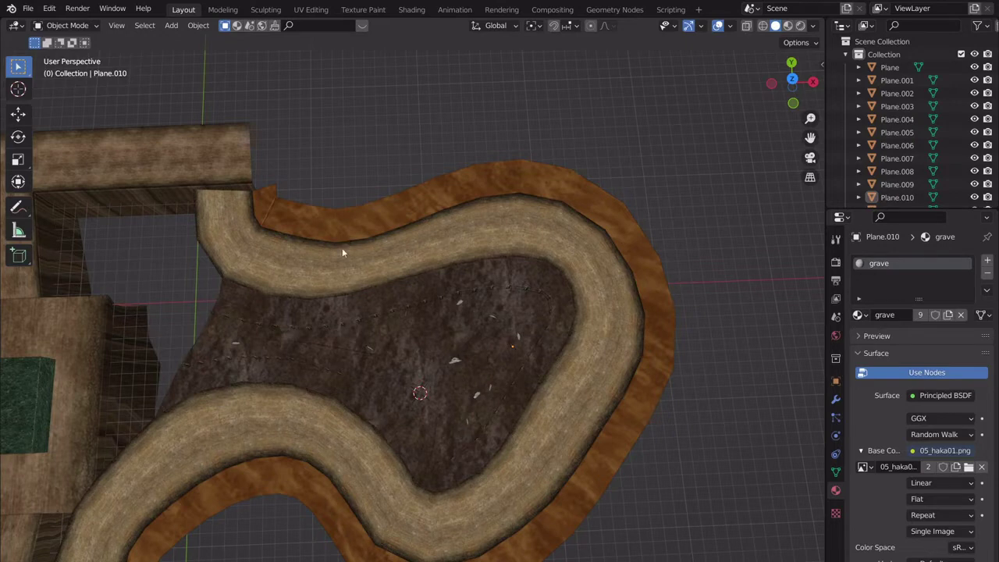
middle_click_drag(442, 348, 398, 306, "shift")
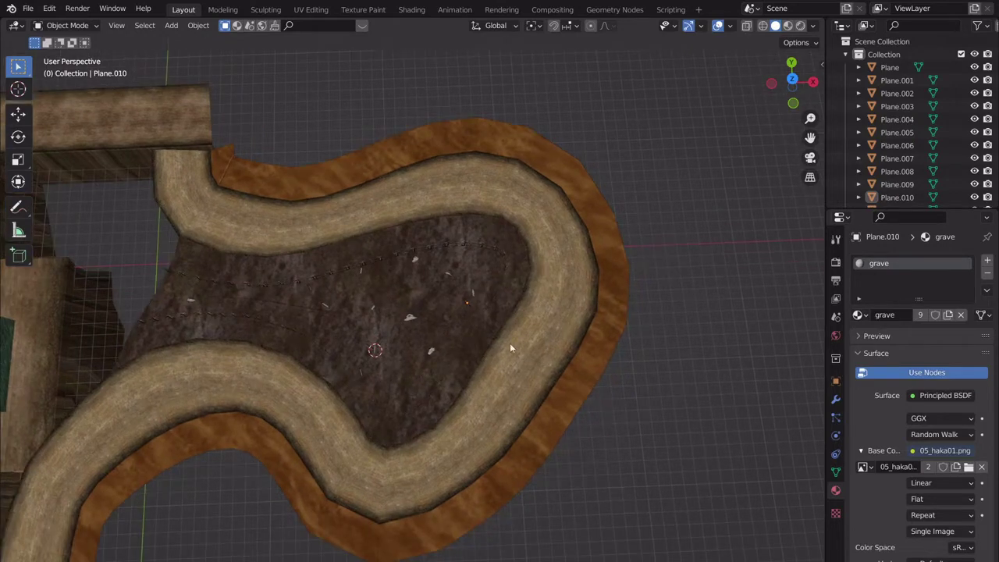
middle_click_drag(510, 348, 477, 320, "shift")
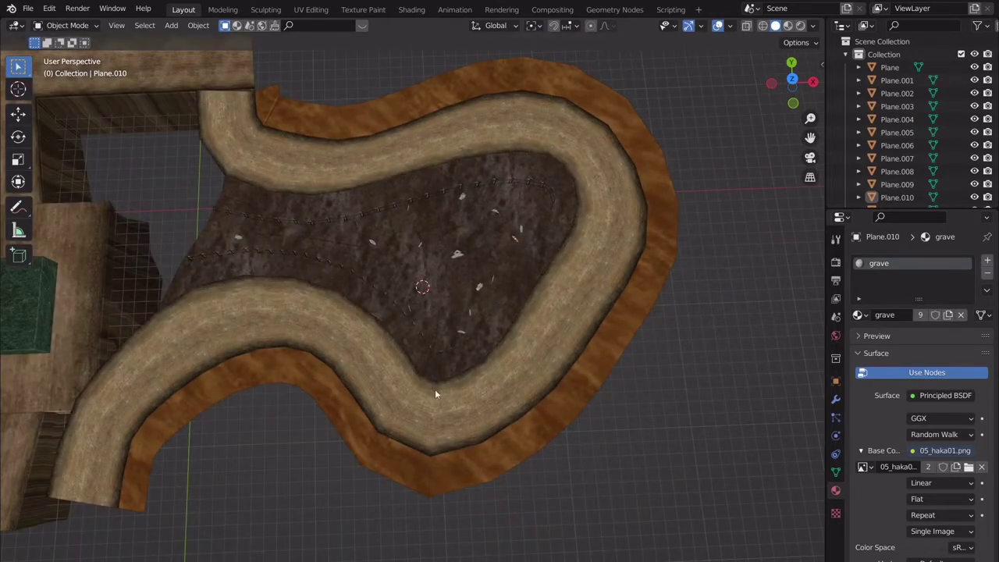
middle_click_drag(419, 286, 571, 330, "shift")
middle_click_drag(318, 206, 438, 216, "shift")
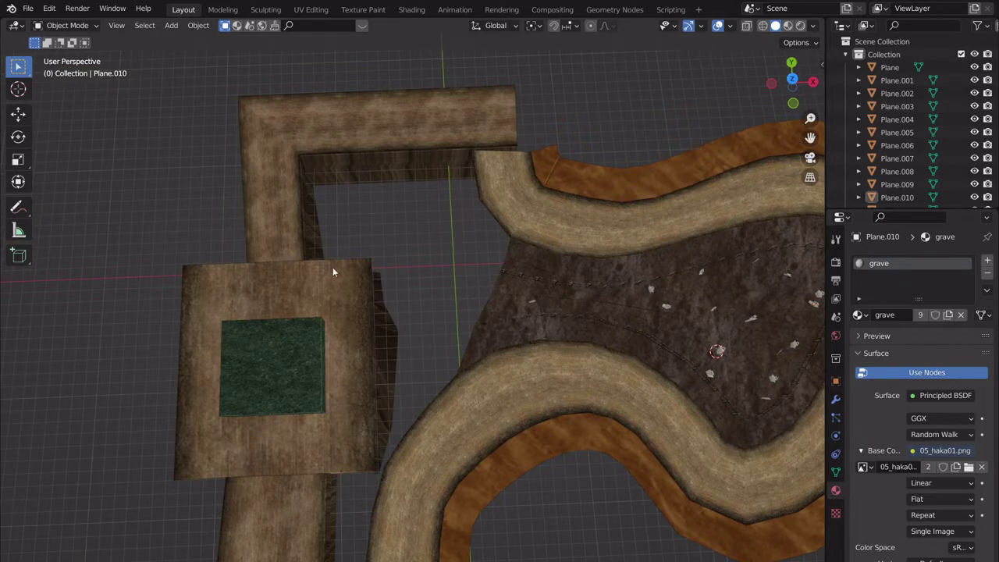
middle_click_drag(396, 254, 262, 229, "shift")
middle_click_drag(530, 269, 392, 245, "shift")
- Add a 2 m plane in the open ground between the headstones and scale it up by 3.729
scroll(393, 245, "up", 3)
middle_click_drag(421, 281, 482, 250)
scroll(448, 288, "up", 1)
scroll(435, 290, "up", 3)
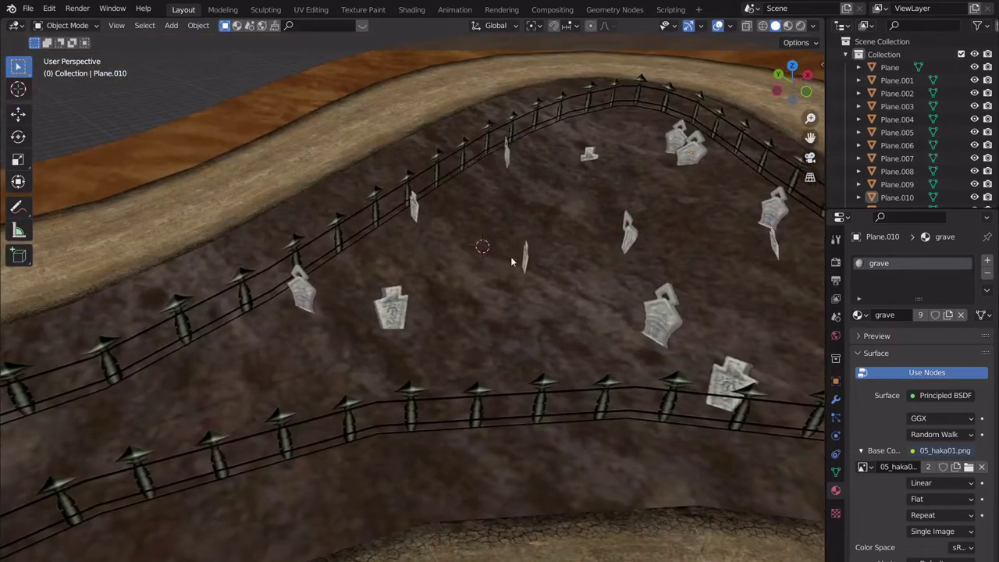
key("shift+a")
left_click(621, 273)
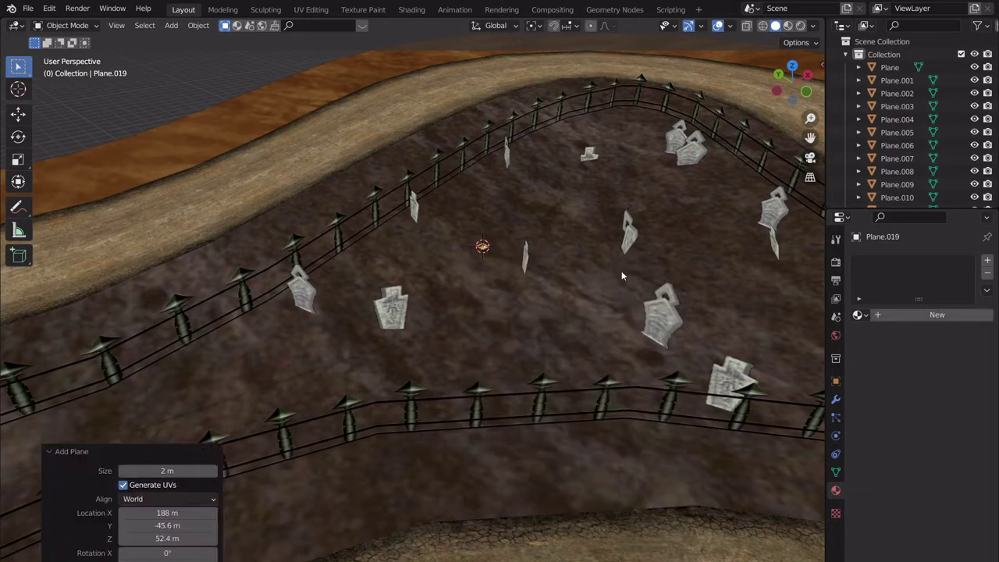
key("s")
left_click(628, 241)
- Stand the new plane upright by rotating it 90° about X and raise it about 5.7 m along Z
key("r")
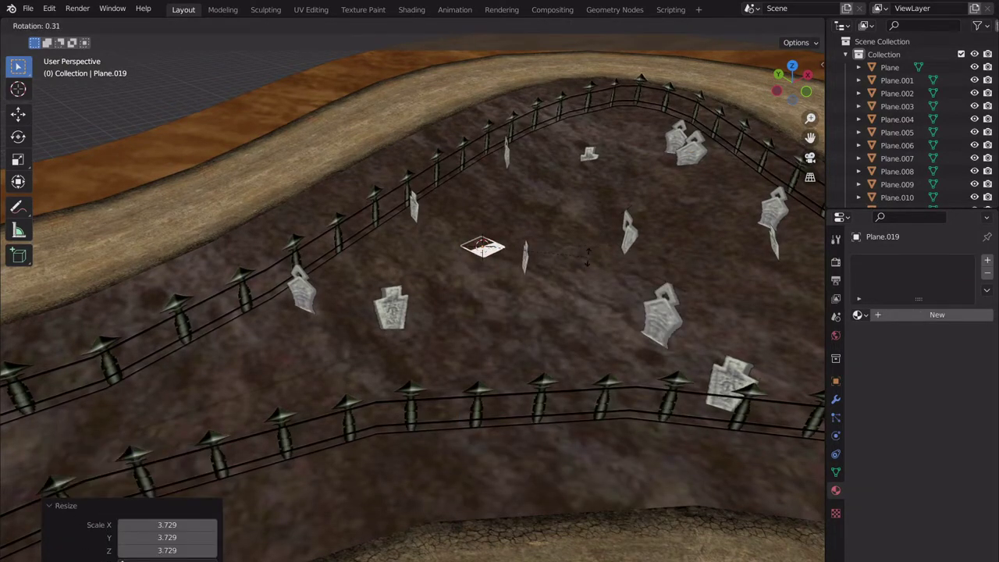
key("Return")
key("g")
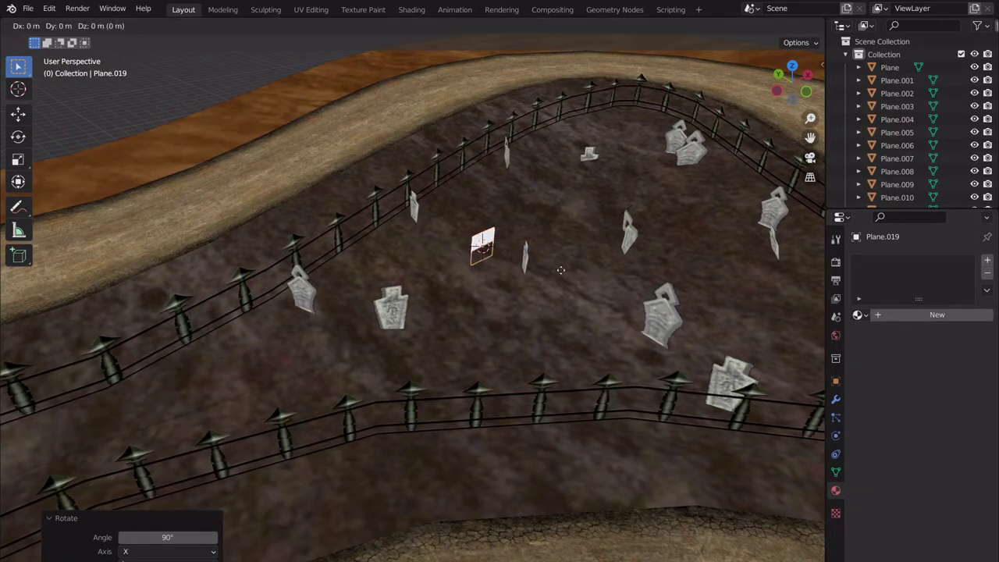
left_click(562, 251)
- Stretch the upright plane along Z into a tall rectangle and enlarge it uniformly by 1.411
key("s")
key("z")
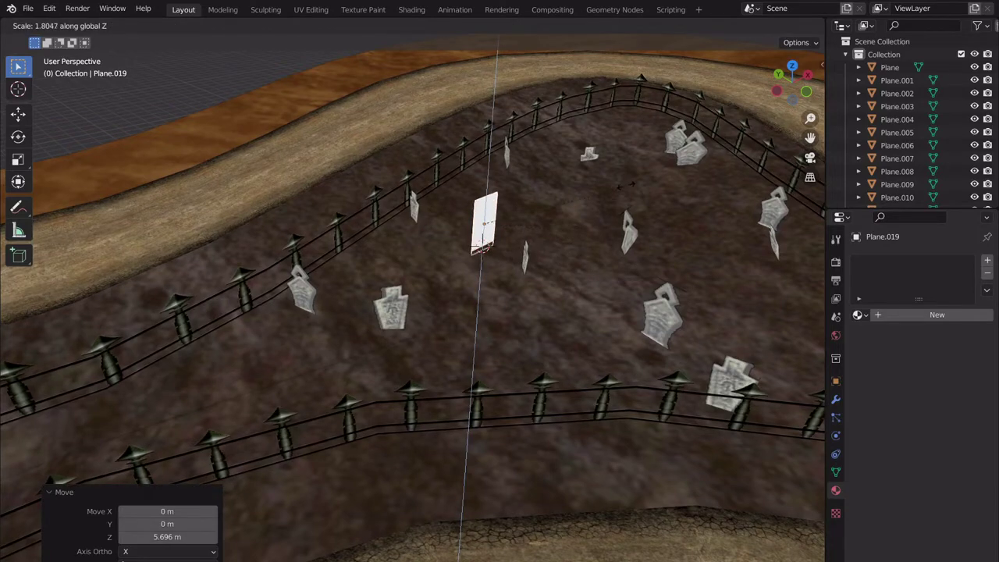
key("Return")
key("s")
left_click(609, 212)
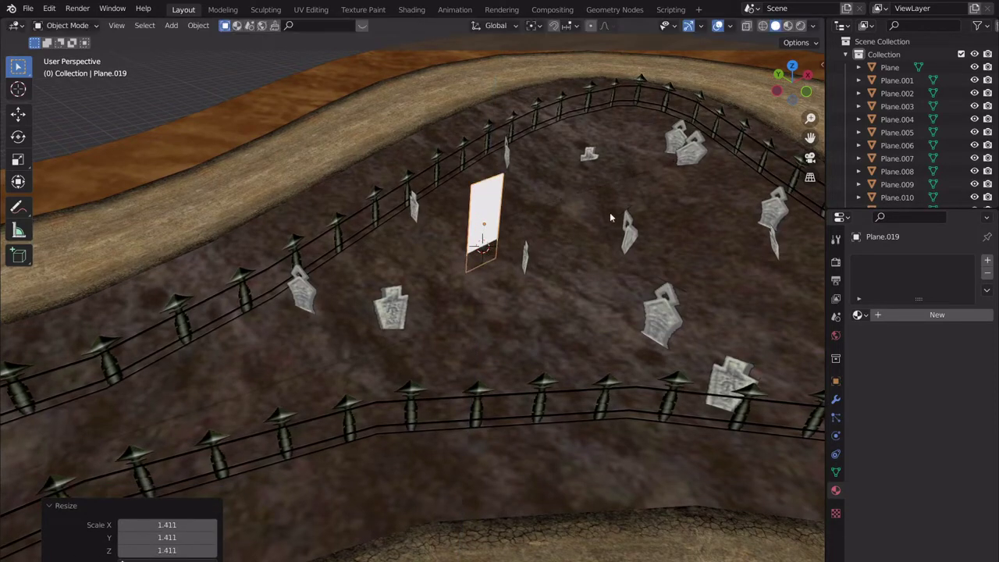
- Raise the tall upright plane along Z so that less of it is buried in the ground
key("g")
key("z")
left_click(608, 203)
- Enlarge the upright plane uniformly by 1.257 and raise it 3.4051 m along Z
key("KP_Decimal")
scroll(525, 209, "down", 8)
mouse_move(570, 226)
middle_mouse_down()
mouse_move(525, 210)
mouse_move(558, 216)
middle_mouse_up()
scroll(527, 225, "up", 3)
key("s")
left_click(599, 192)
key("g")
key("z")
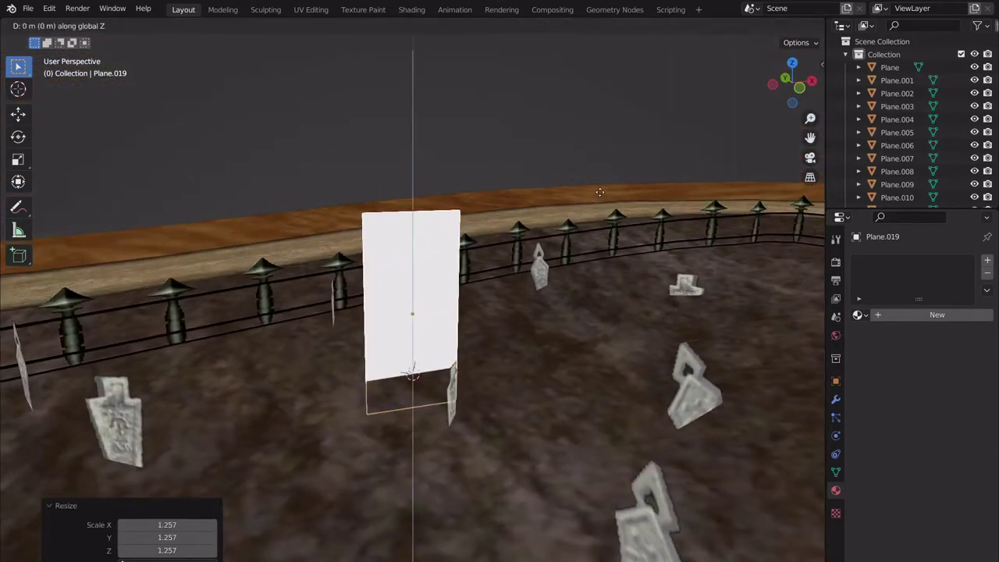
left_click(604, 178)
- Shorten the upright plane along Z by a factor of about 0.84 and lower it 1.551 m so its base dips into the ground
key("s")
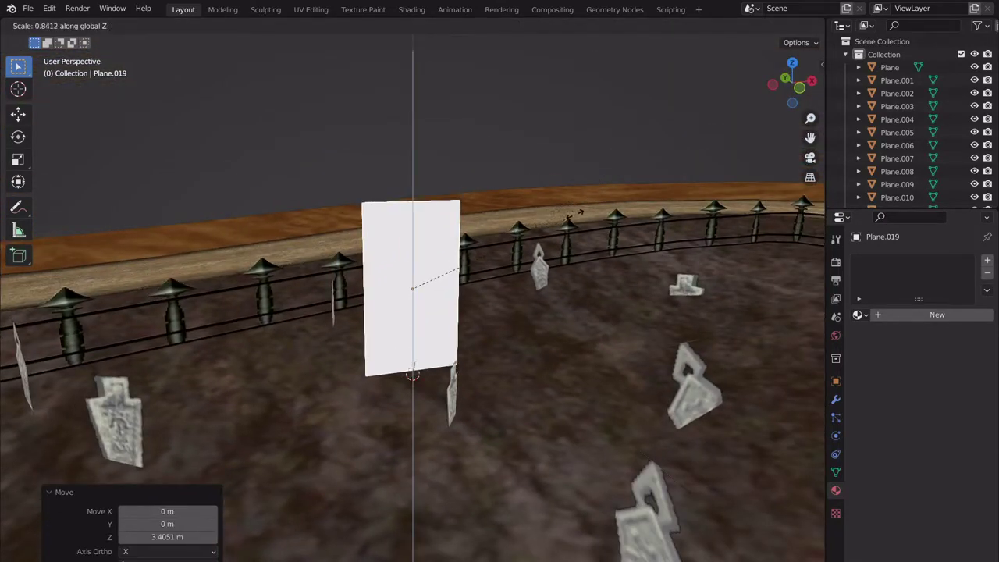
left_click(574, 215)
key("g")
key("z")
left_click(574, 227)
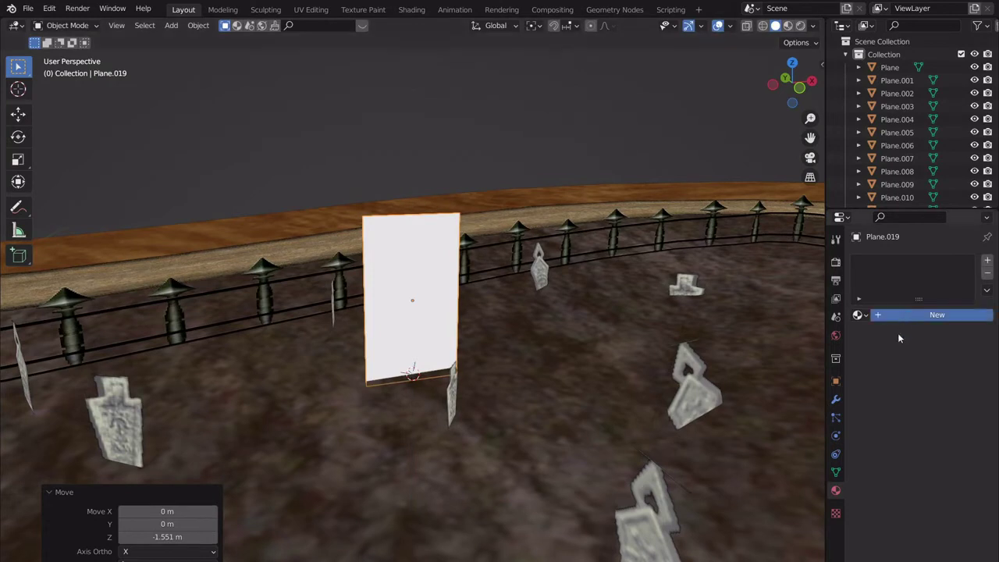
- Give the upright plane a new material named tree.001 with 08_Tree01.png as the Base Color image texture
left_click(903, 314)
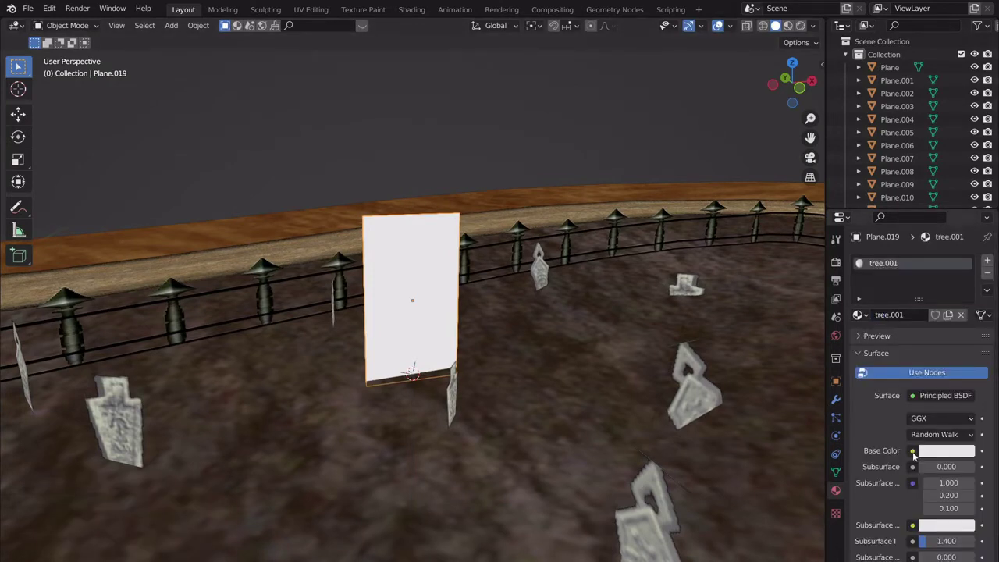
left_click(912, 451)
left_click(643, 336)
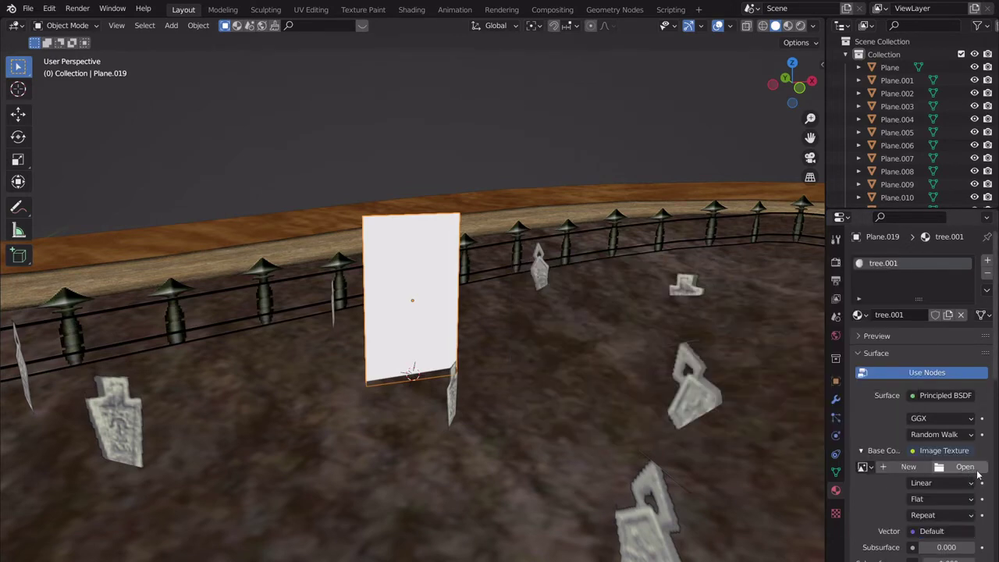
left_click(964, 468)
scroll(569, 270, "down", 3)
scroll(570, 270, "up", 3)
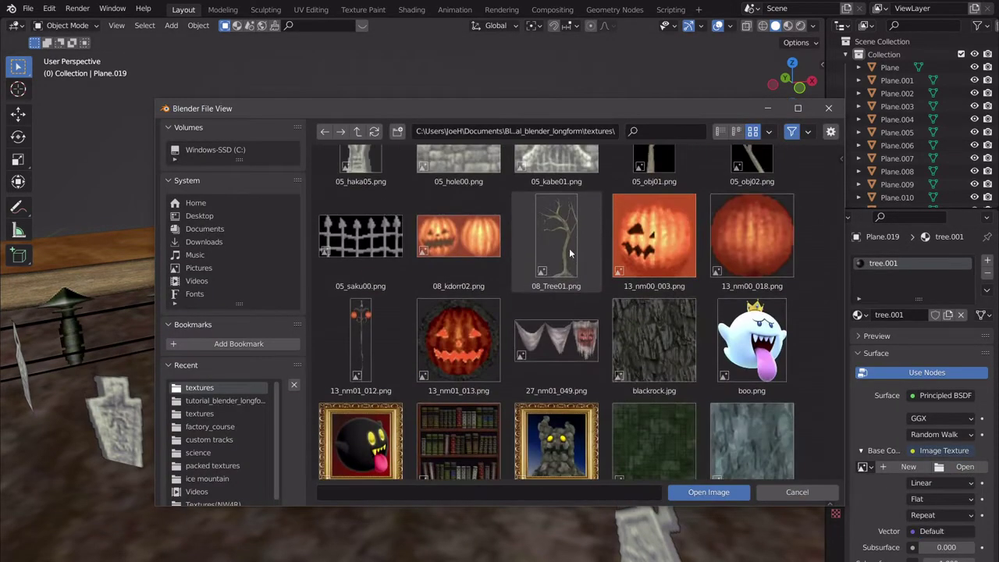
left_click(568, 258)
scroll(671, 464, "down", 1)
left_click(707, 491)
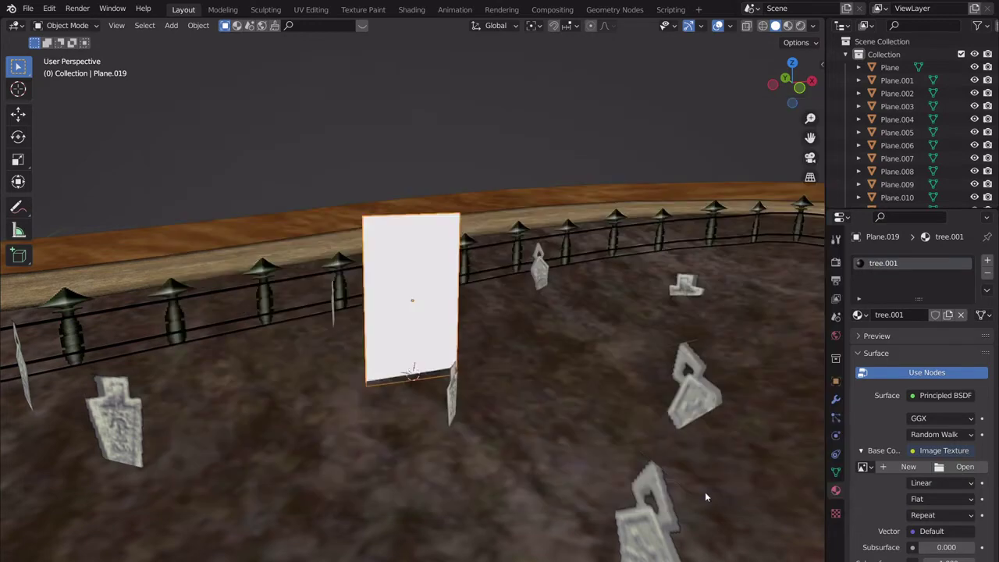
- Duplicate the tree plane in place and rotate the copy 90° about Z to cross the original
scroll(478, 341, "up", 5)
middle_click_drag(542, 342, 494, 370)
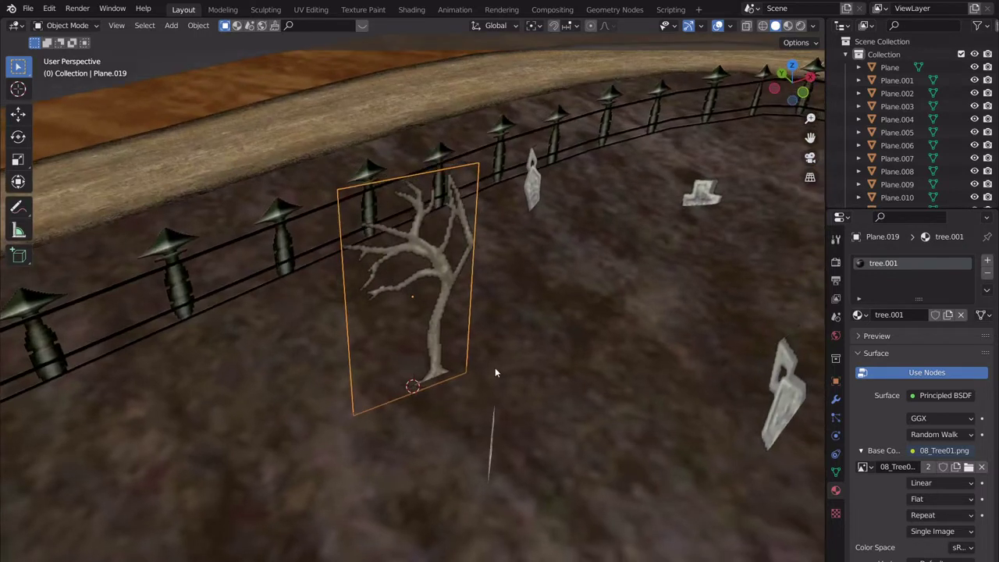
key("shift+d")
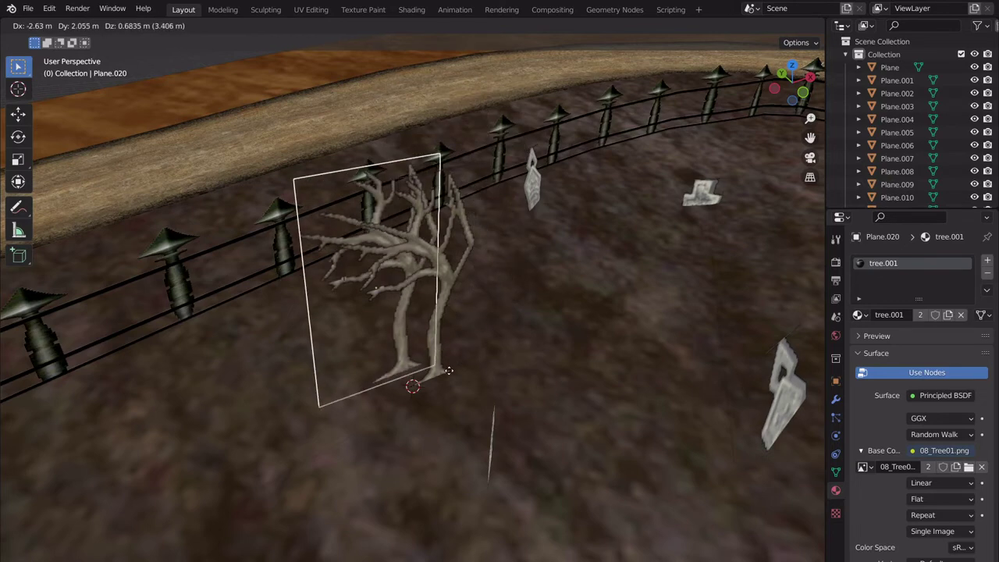
left_click(570, 279)
type("rz90")
key("Return")
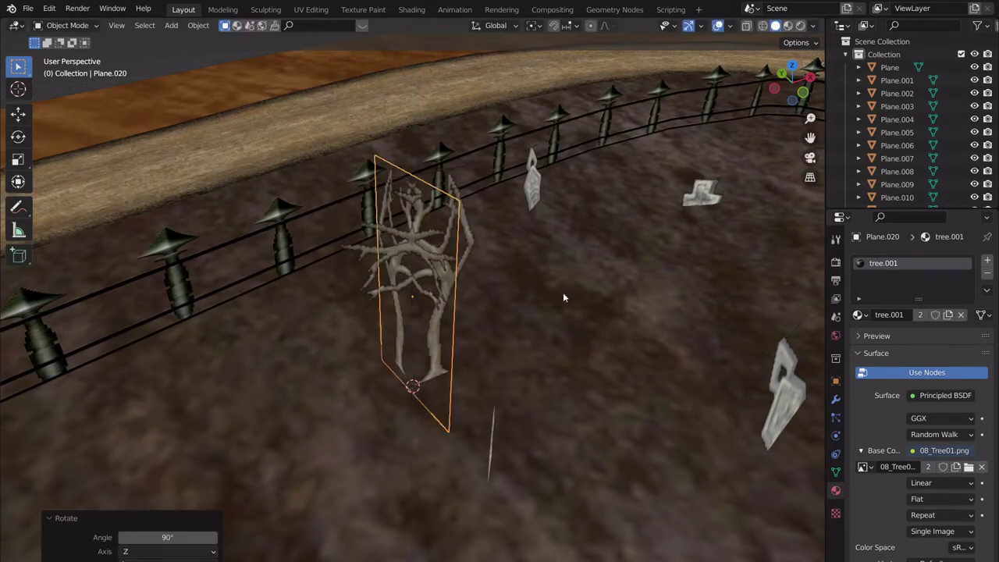
- Shift the rotated tree copy 1.8202 m along X and -2.9086 m along Y, and fine-tune it along X until the trunks intersect
middle_click_drag(542, 321, 655, 304)
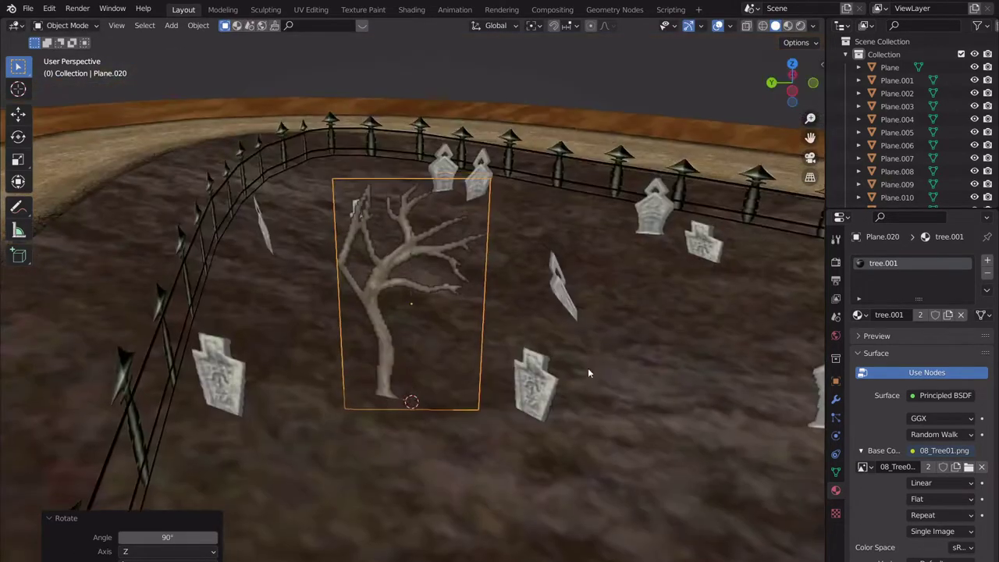
scroll(529, 373, "up", 2)
middle_click_drag(471, 324, 509, 350, "shift")
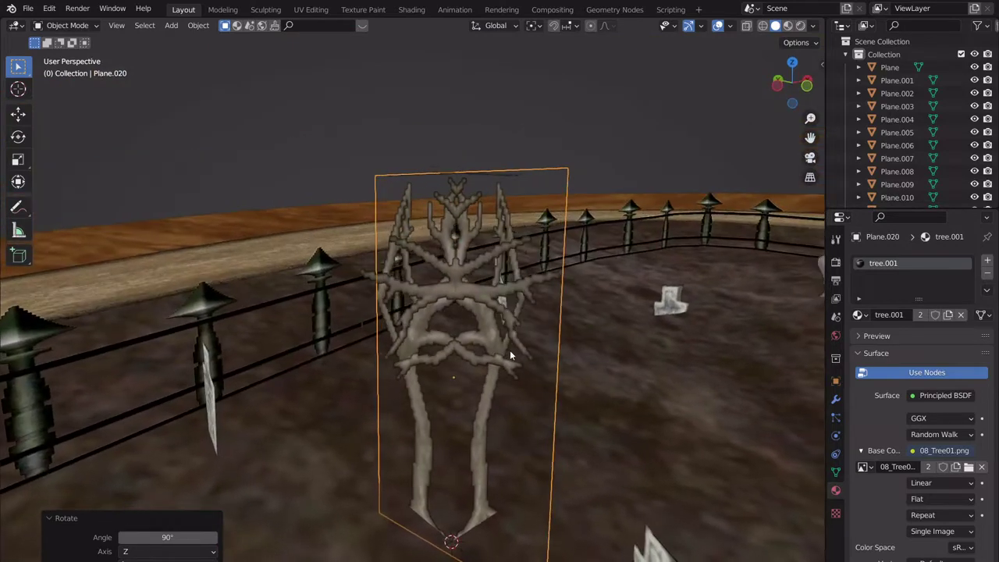
key("g")
key("x")
left_click(535, 362)
key("g")
key("y")
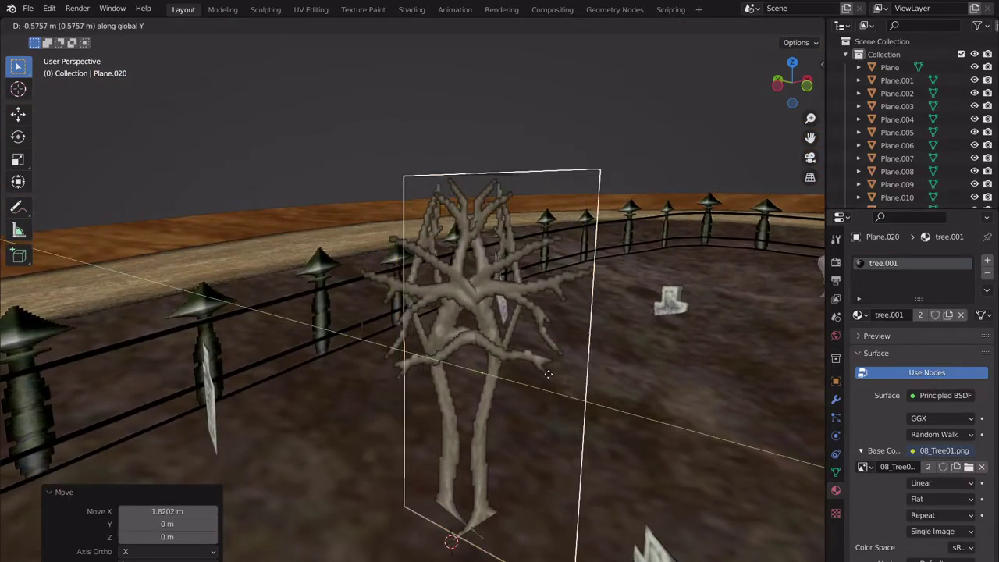
left_click(578, 384)
key("g")
key("x")
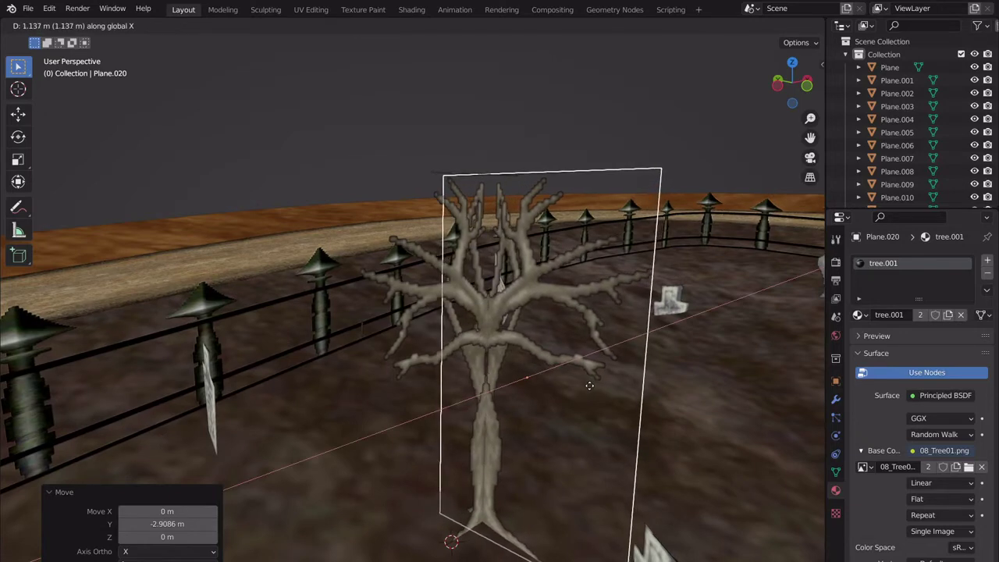
left_click(567, 390)
- Select the original tree plane and open its mesh for editing in the UV Editing workspace
mouse_move(566, 388)
middle_mouse_down()
mouse_move(438, 356)
mouse_move(367, 364)
mouse_move(380, 384)
mouse_move(611, 395)
mouse_move(552, 379)
middle_mouse_up()
left_click(427, 323)
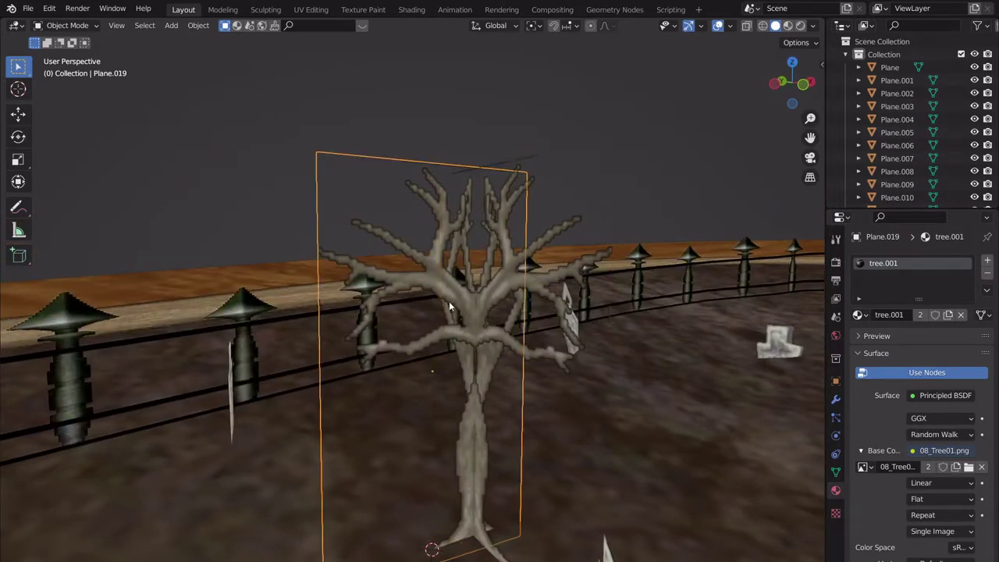
key("Tab")
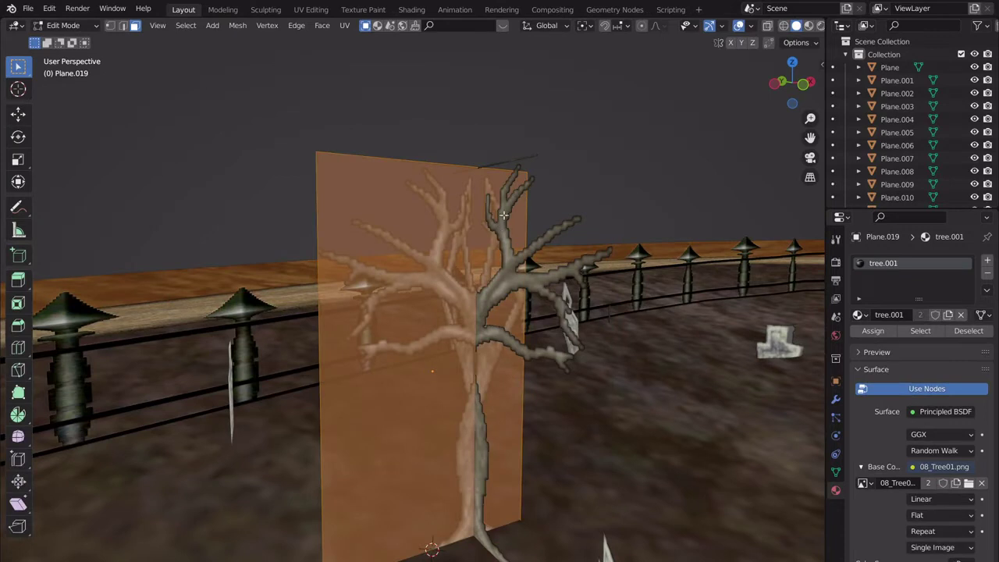
left_click(310, 10)
key("KP_Decimal")
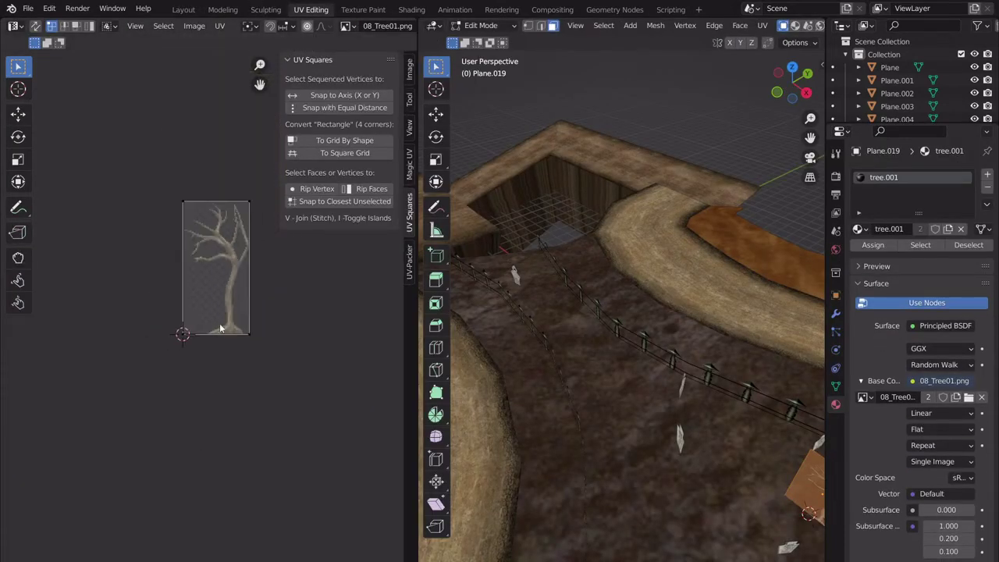
- Move the top edge of the original tree plane's UVs slightly down along Y, just inside the image border
scroll(220, 328, "up", 4)
left_click_drag(252, 374, 8, 323)
key("g")
key("y")
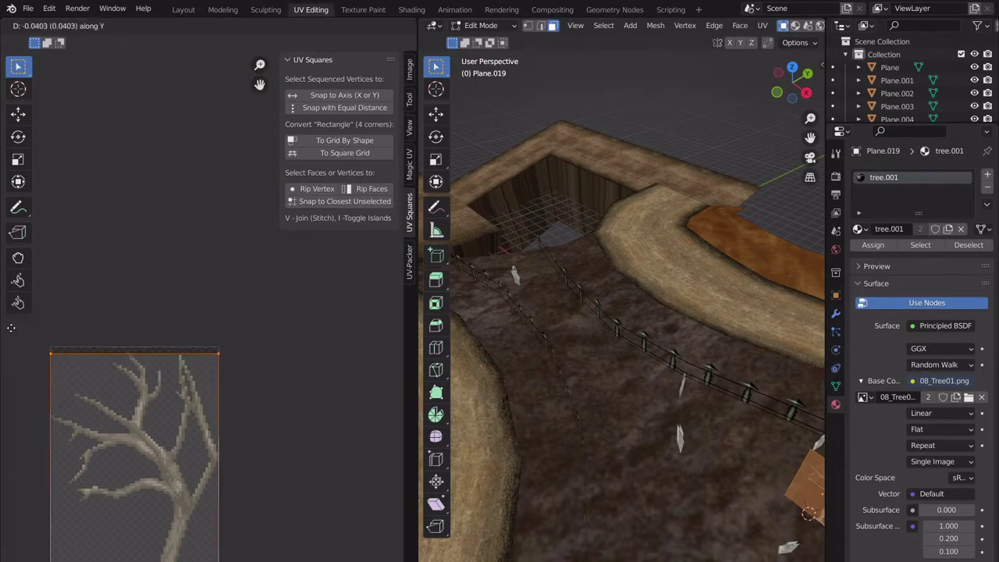
left_click(29, 333)
key("g")
key("y")
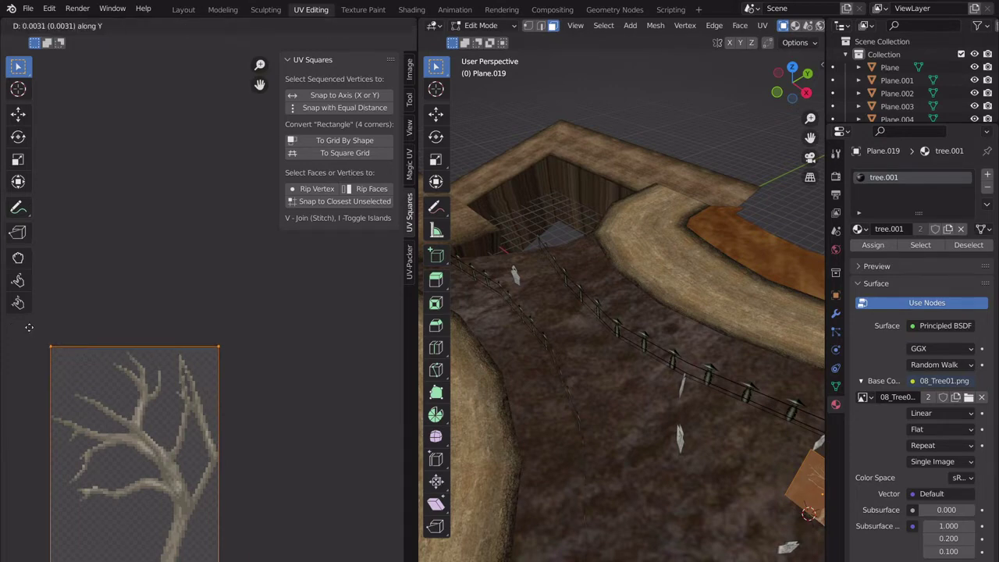
left_click(33, 344)
- Lower the top edge of the crossed copy's UVs by about 0.012 along Y
key("KP_Decimal")
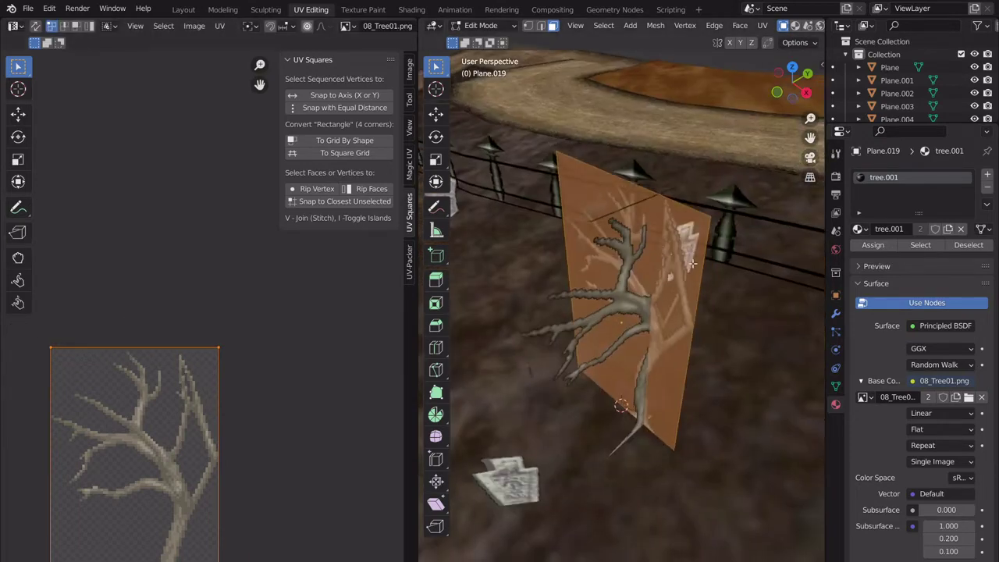
middle_click_drag(715, 243, 663, 226)
key("Tab")
left_click(655, 269)
middle_click_drag(656, 269, 599, 226)
key("Tab")
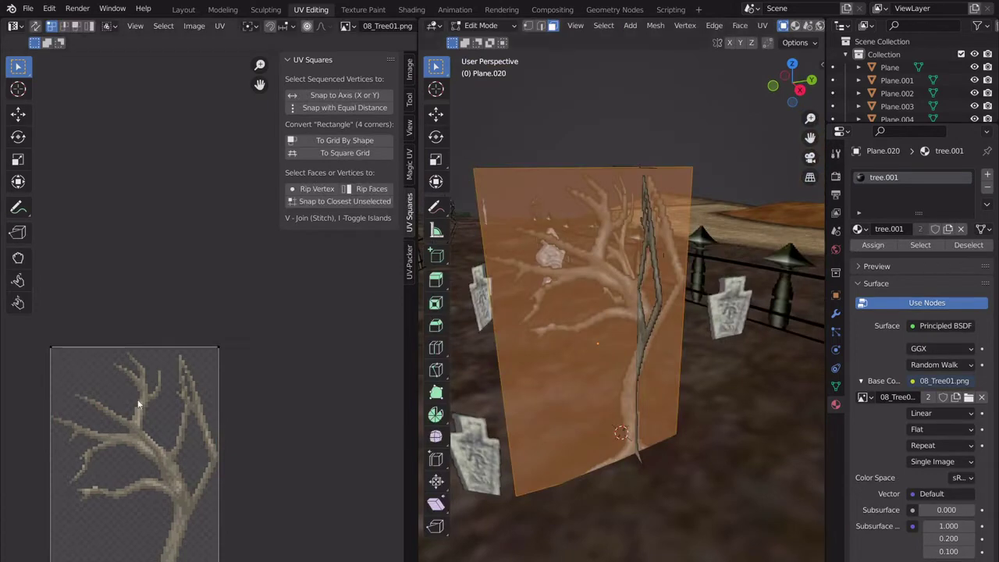
left_click_drag(251, 368, 49, 311)
key("g")
key("y")
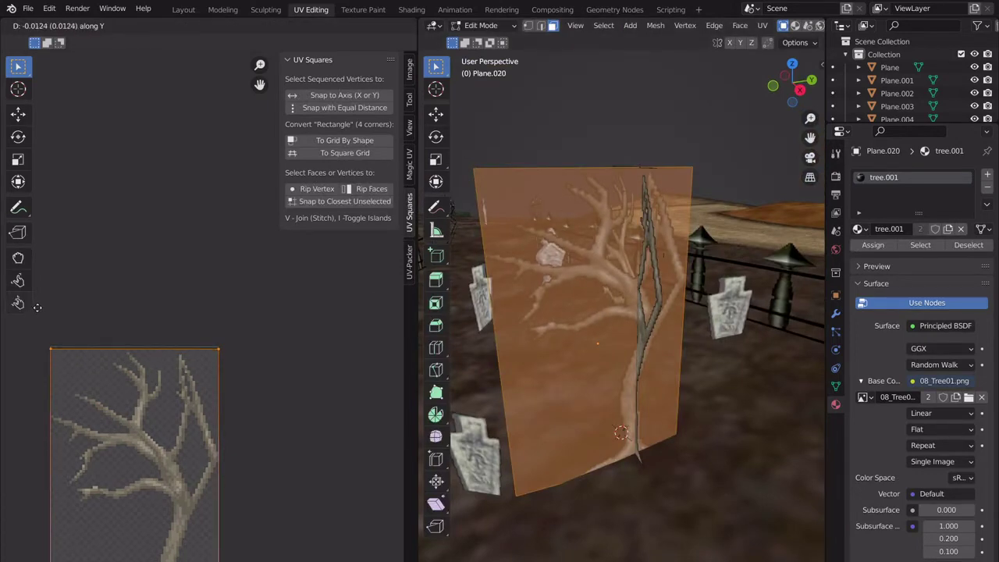
left_click(37, 308)
- Return to the original tree plane's UVs and nudge their top edge along Y once more
key("Tab")
middle_click_drag(765, 322, 676, 248)
left_click(676, 245)
key("Tab")
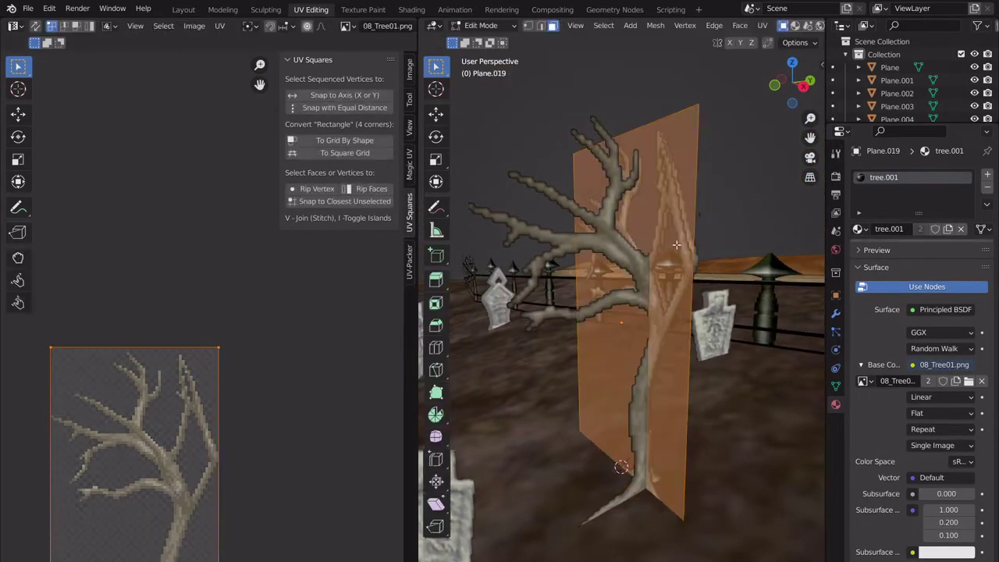
key("g")
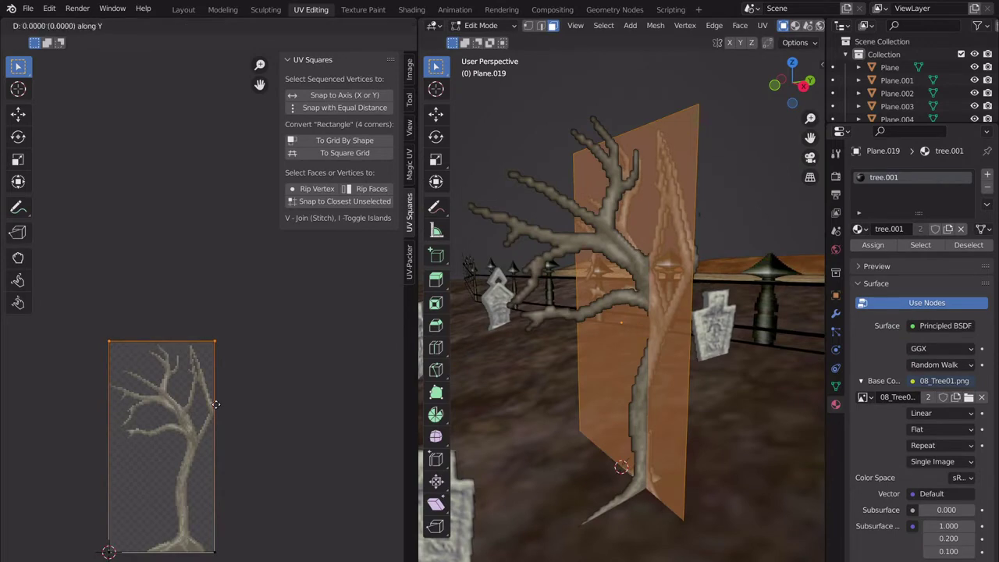
key("Tab")
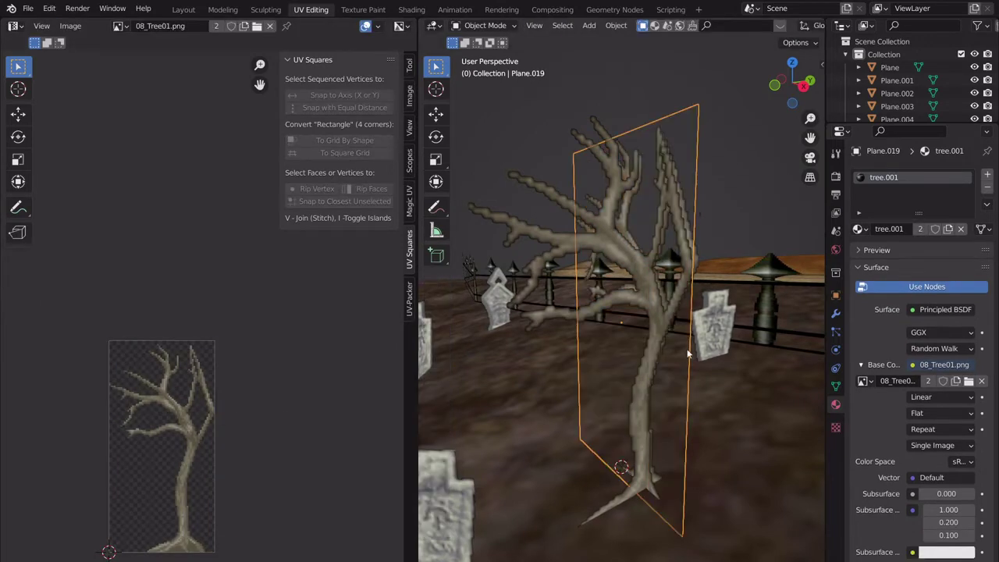
- Select the crossed tree copy and open its mesh for UV editing
middle_click_drag(657, 378, 553, 185)
scroll(631, 180, "down", 2)
scroll(552, 184, "up", 3)
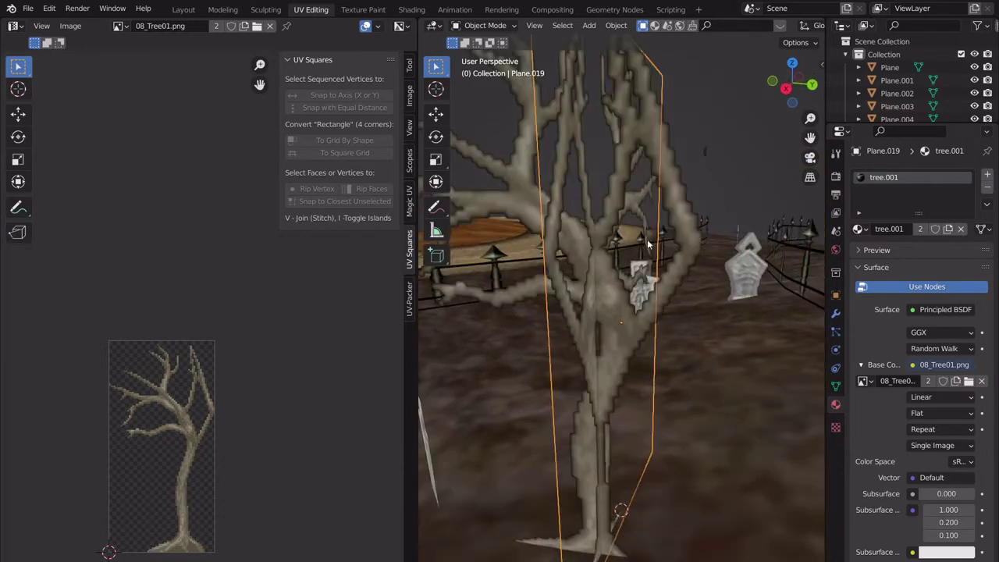
middle_click_drag(648, 241, 576, 254, "shift")
left_click(564, 178)
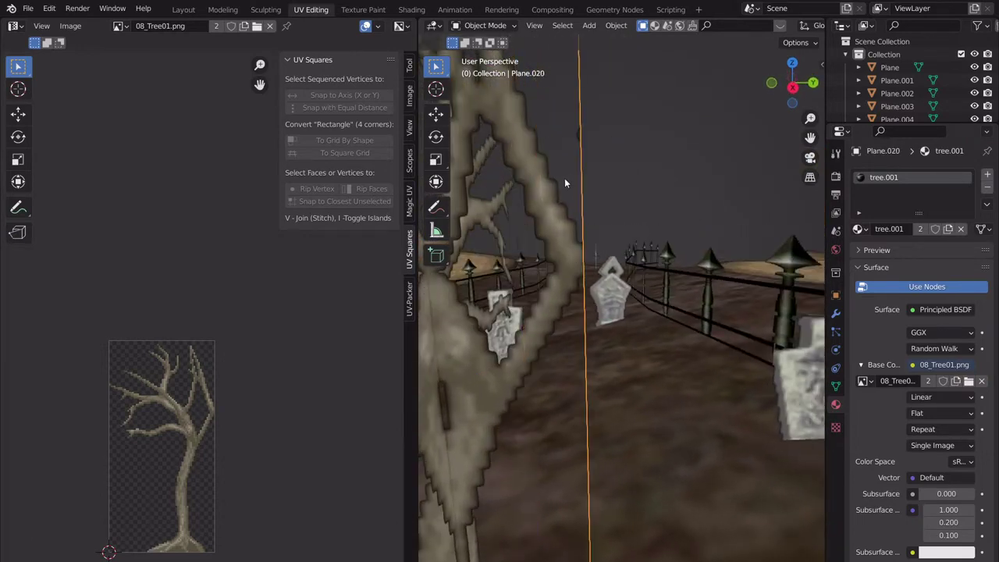
key("Tab")
middle_click_drag(239, 446, 217, 367)
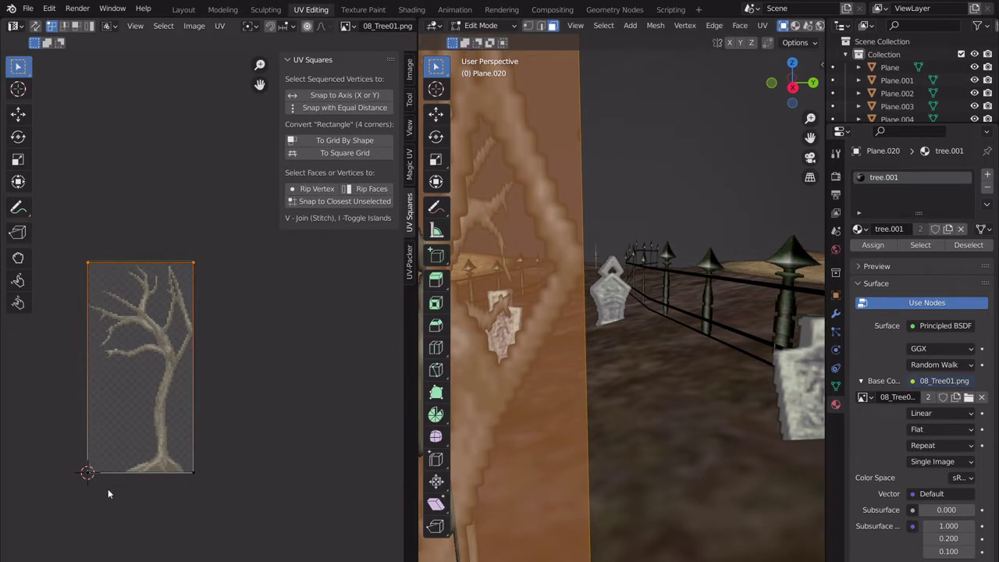
- Move the right edge of the copy's UVs slightly inward along X, just inside the image border
left_click_drag(101, 535, 60, 326)
left_click_drag(209, 489, 187, 218)
scroll(205, 330, "up", 3)
middle_click_drag(205, 330, 203, 231)
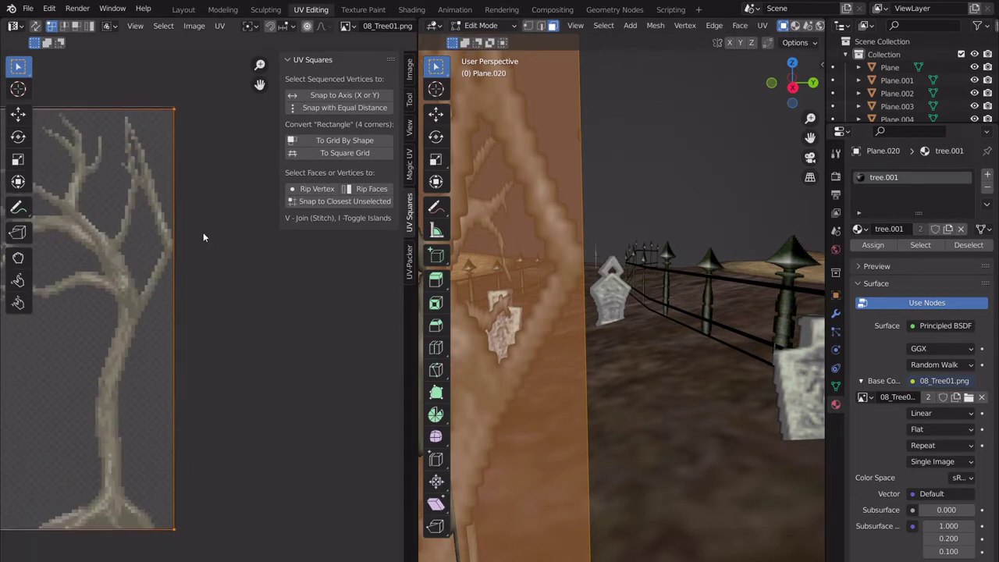
scroll(205, 234, "up", 10)
middle_click_drag(263, 293, 282, 322)
key("g")
key("x")
left_click(265, 326)
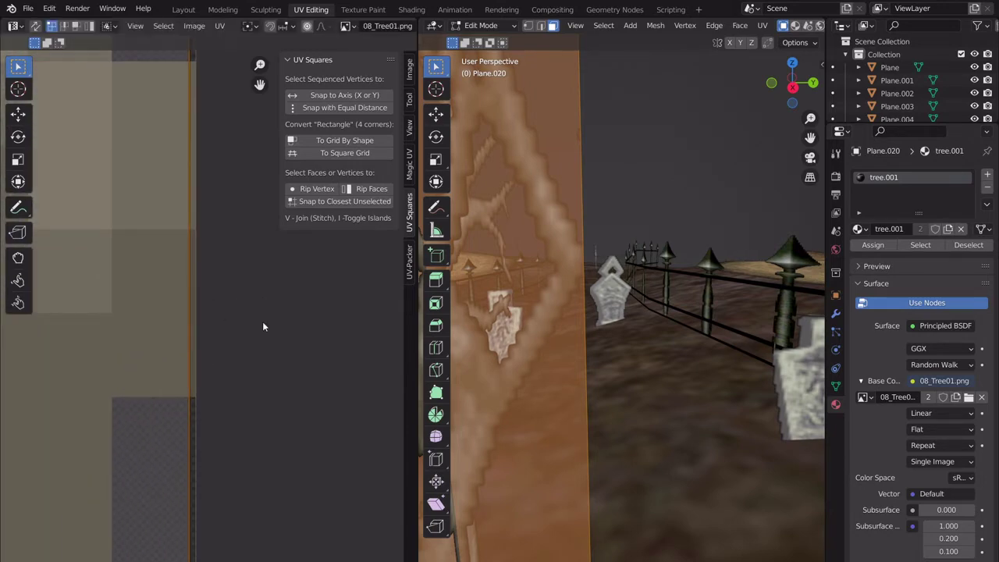
- Finish editing the copy, then select the original tree plane and open its mesh for UV editing
key("Tab")
middle_click_drag(593, 181, 715, 234)
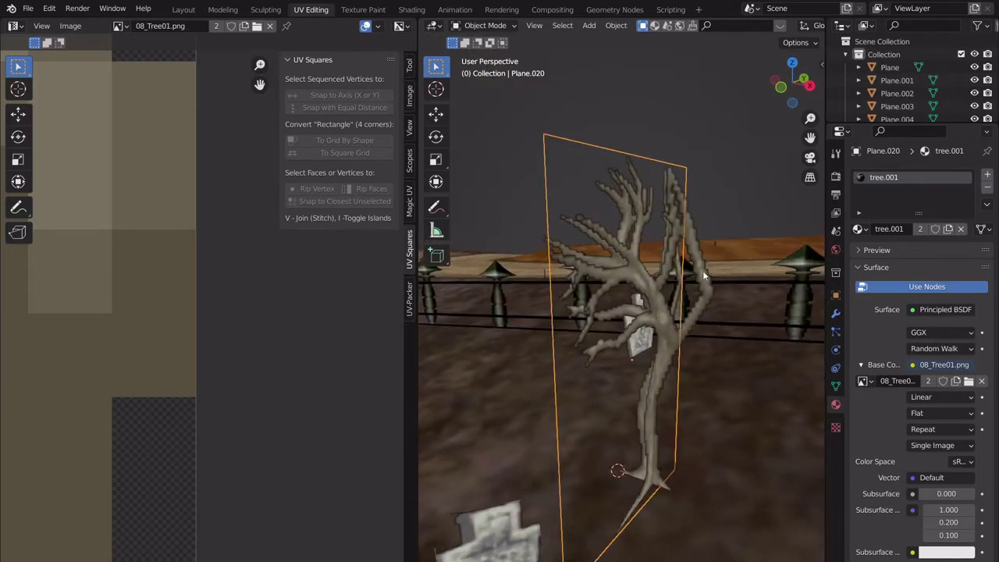
left_click(702, 273)
scroll(702, 274, "up", 1)
middle_click_drag(703, 276, 648, 286, "shift")
scroll(649, 284, "up", 3)
key("Tab")
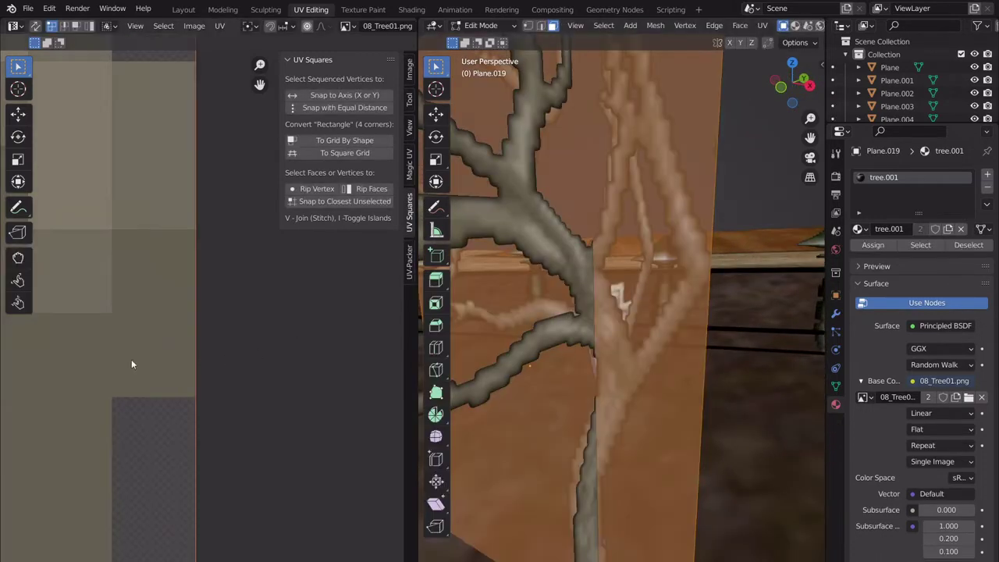
- Move the right edge of the tree plane's UVs slightly inward along X, inside the image border, and finish editing the mesh
scroll(133, 364, "down", 6)
key("g")
left_click(185, 375)
scroll(194, 361, "down", 8)
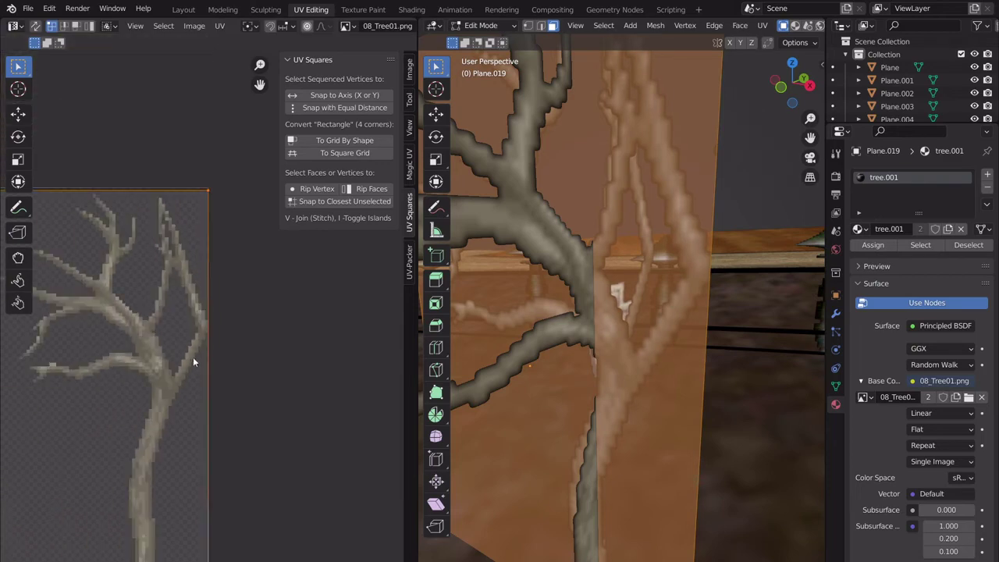
left_click_drag(212, 464, 208, 243)
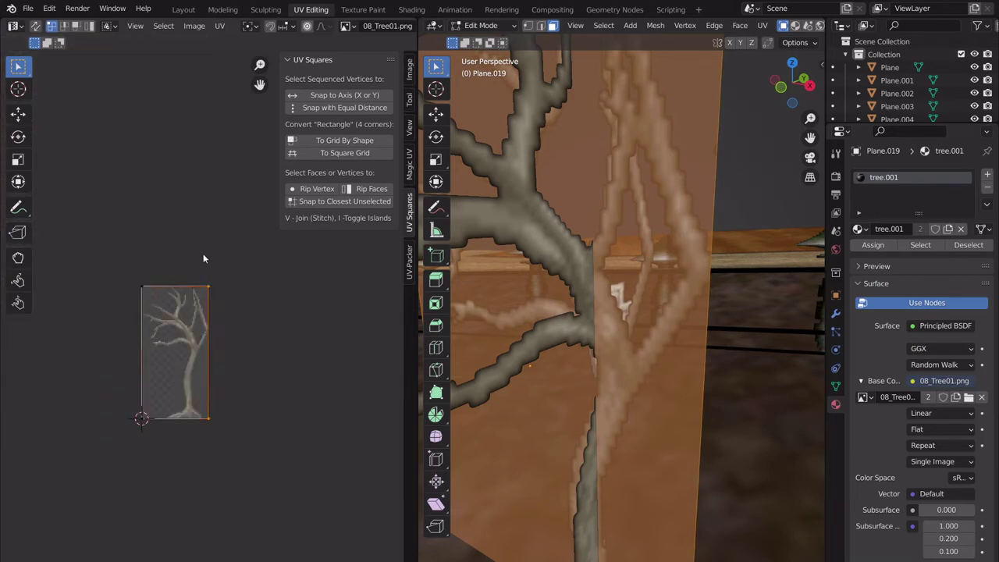
scroll(212, 297, "up", 10)
key("g")
key("x")
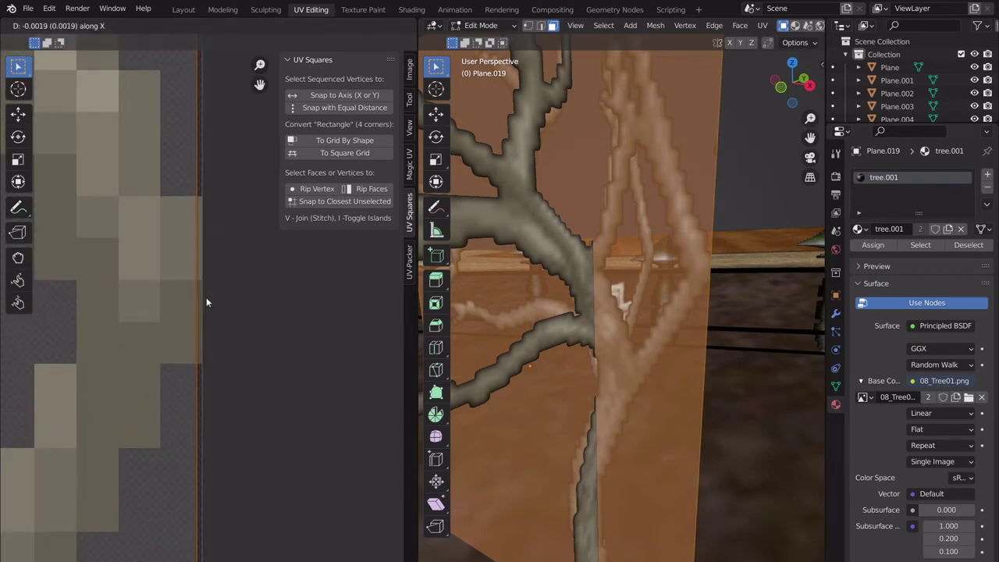
left_click(206, 297)
key("Tab")
scroll(649, 285, "down", 6)
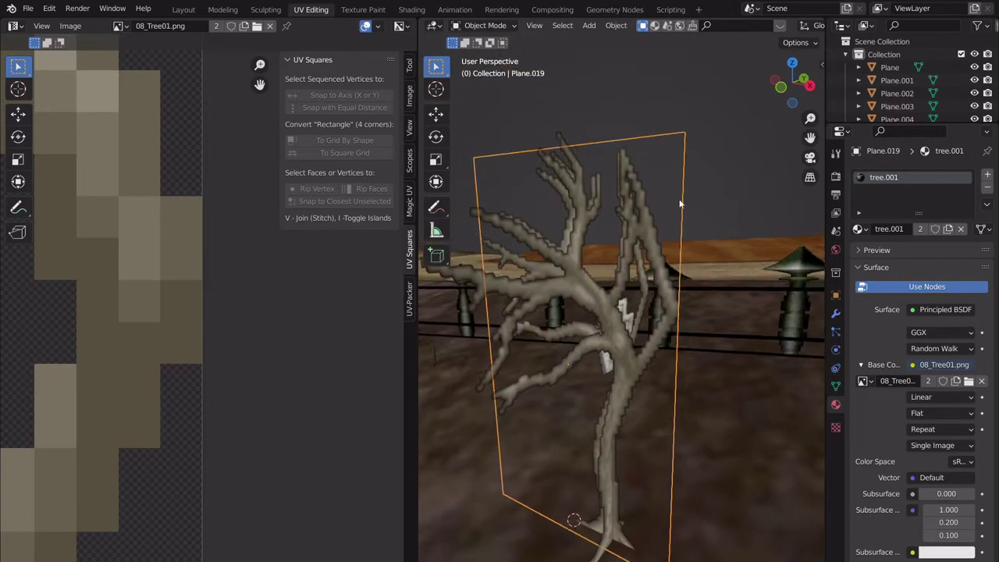
scroll(705, 192, "down", 3)
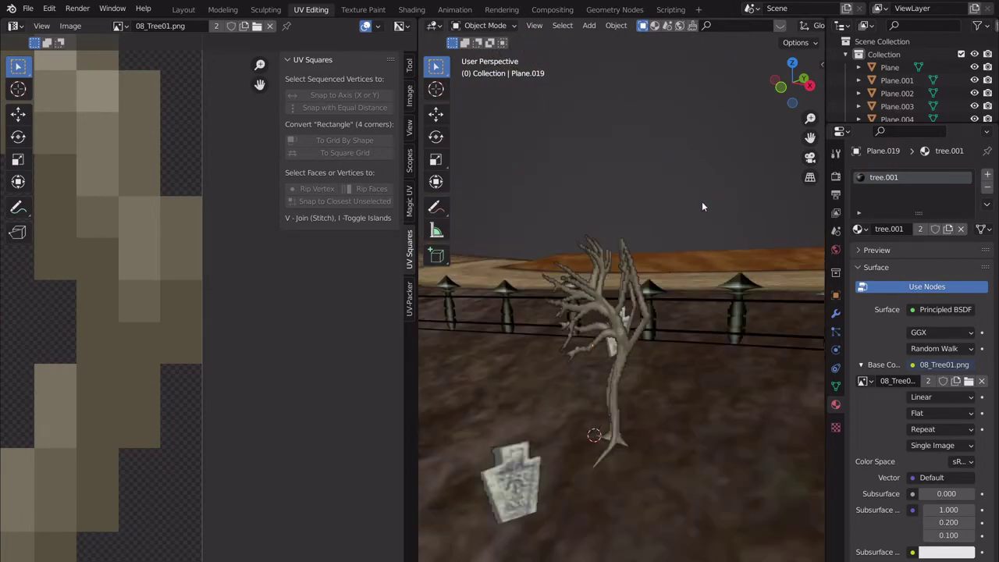
- In the Layout workspace, duplicate both crossed tree planes together and place the copy in the graveyard's lower middle area as seen from above
left_click(183, 10)
scroll(421, 260, "down", 6)
scroll(417, 320, "up", 2)
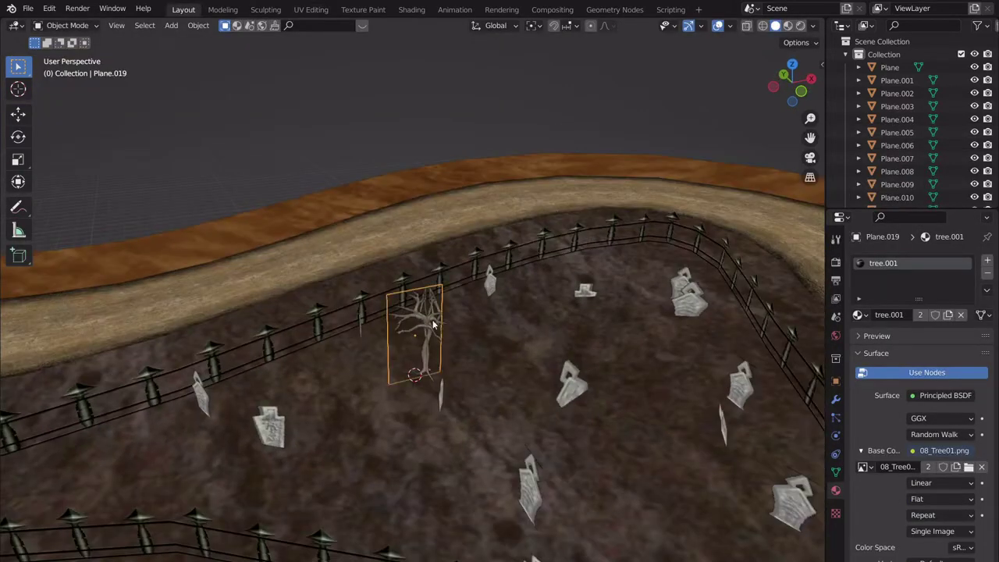
left_click(793, 63)
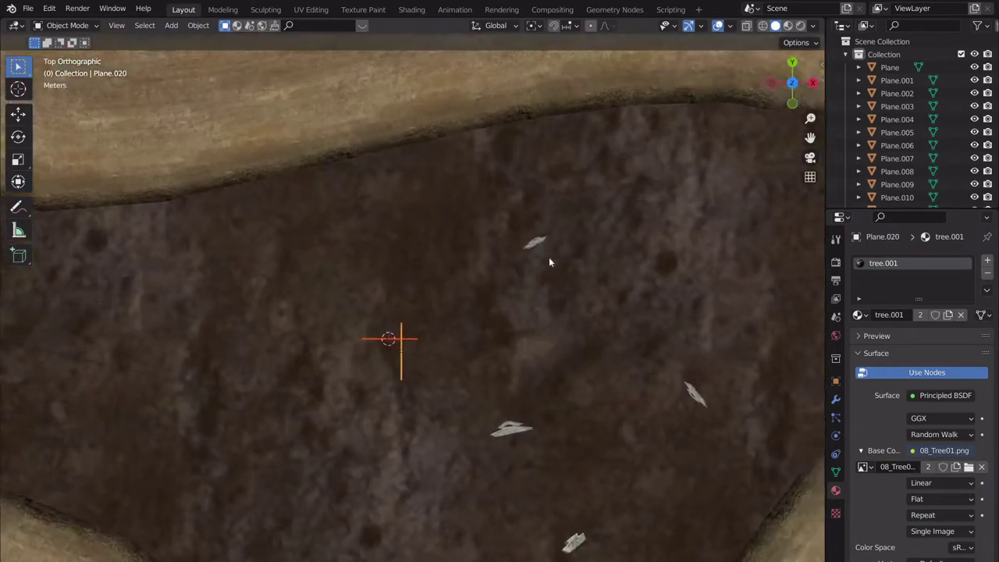
scroll(549, 261, "down", 3)
middle_click_drag(533, 310, 490, 309, "shift")
key("shift+d")
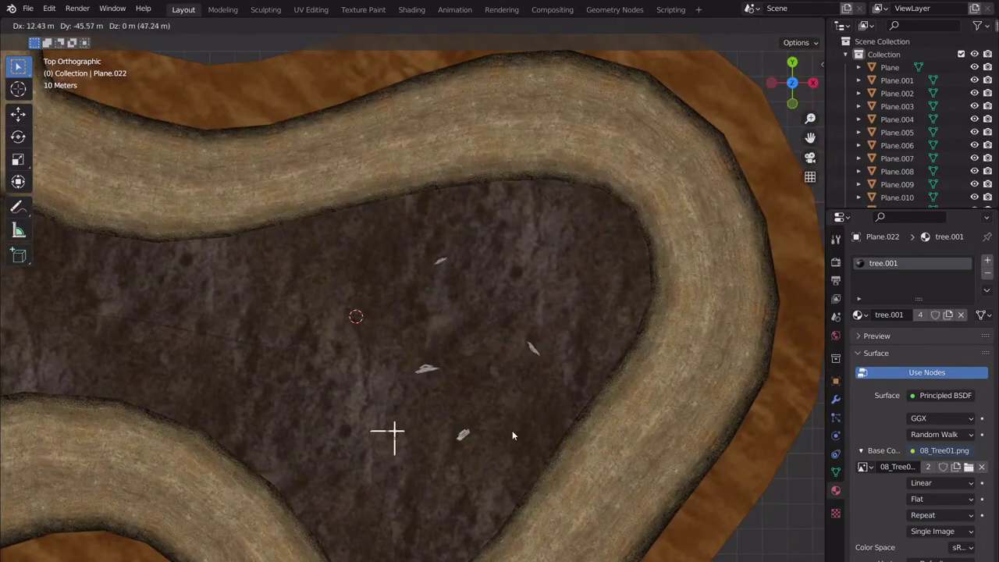
left_click(509, 436)
- Rotate the duplicated tree about the vertical axis and scale it by about 1.127
key("r")
middle_click_drag(425, 416, 480, 328)
key("s")
left_click(505, 321)
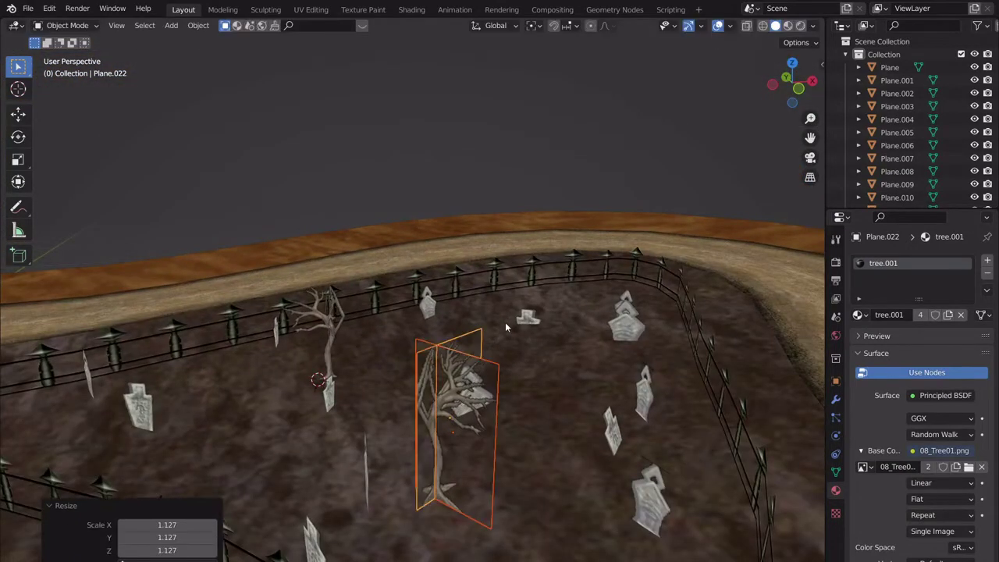
- Scale the duplicated tree by about 0.415 and lower it about 8.29 m along Z onto the graveyard ground
key("s")
left_click(450, 383)
key("g")
key("z")
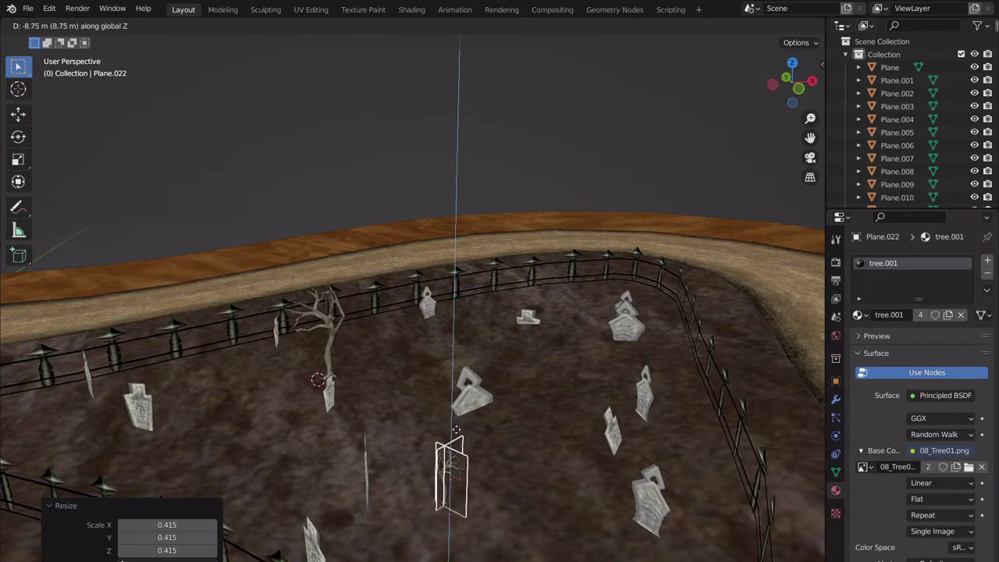
left_click(458, 433)
middle_click_drag(530, 425, 640, 320)
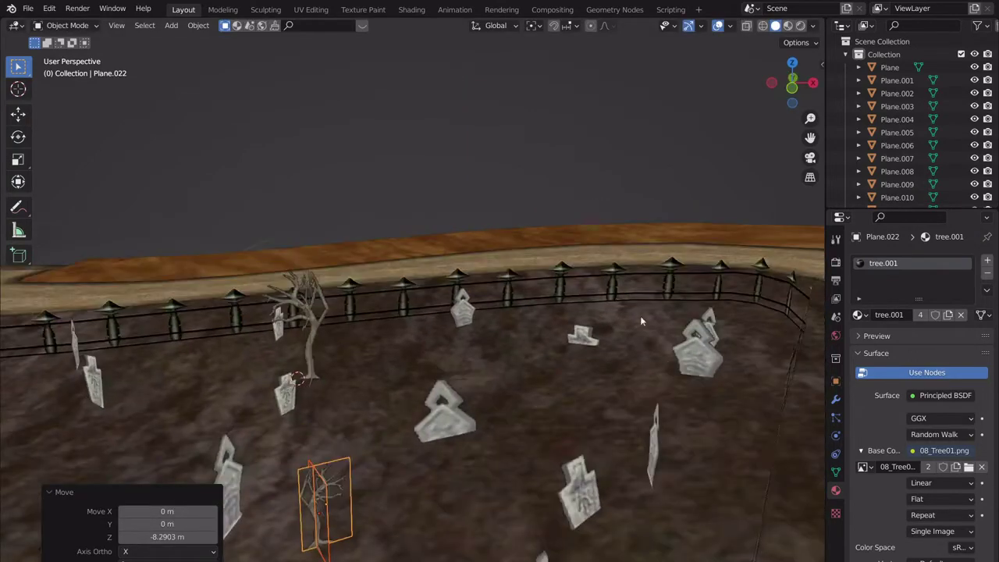
- From the top view, duplicate the small tree toward the graveyard's far end and rotate the copy -114° about Z
left_click(792, 65)
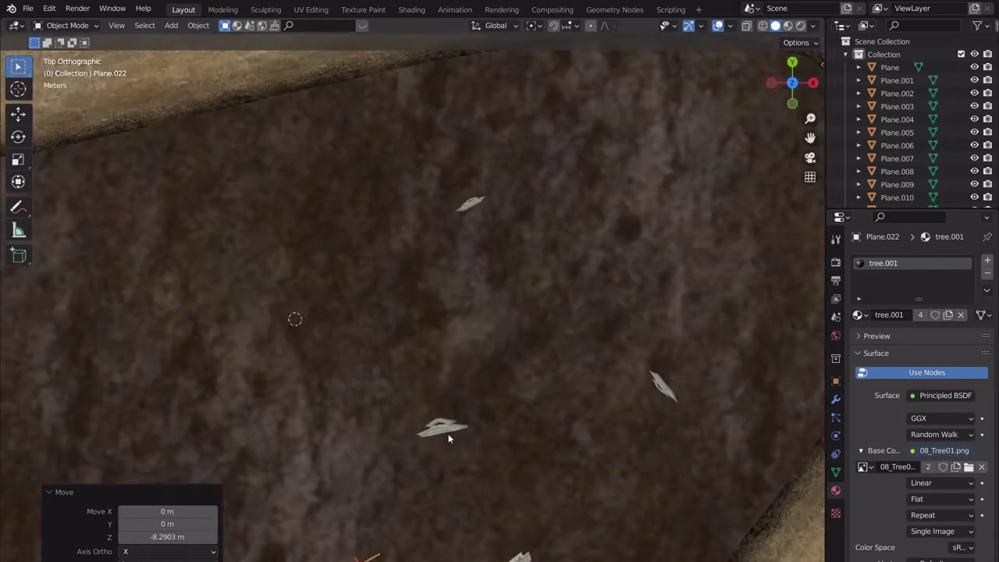
key("shift+d")
left_click(688, 111)
key("r")
left_click(634, 286)
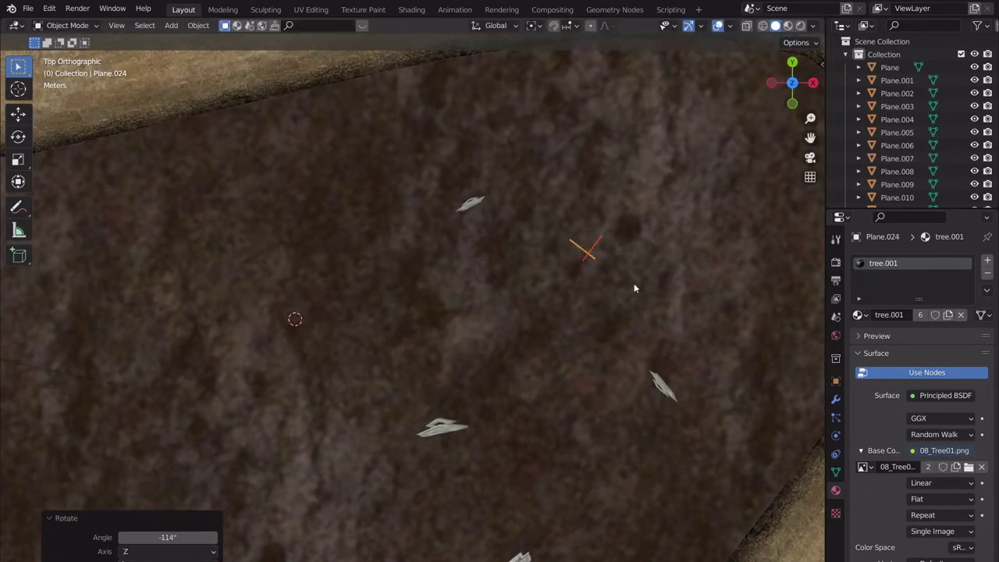
- Move the new small tree about -4.93 m along X beside the headstone and sink it along Z so only its branches show
key("KP_Decimal")
middle_click_drag(602, 301, 653, 211)
key("g")
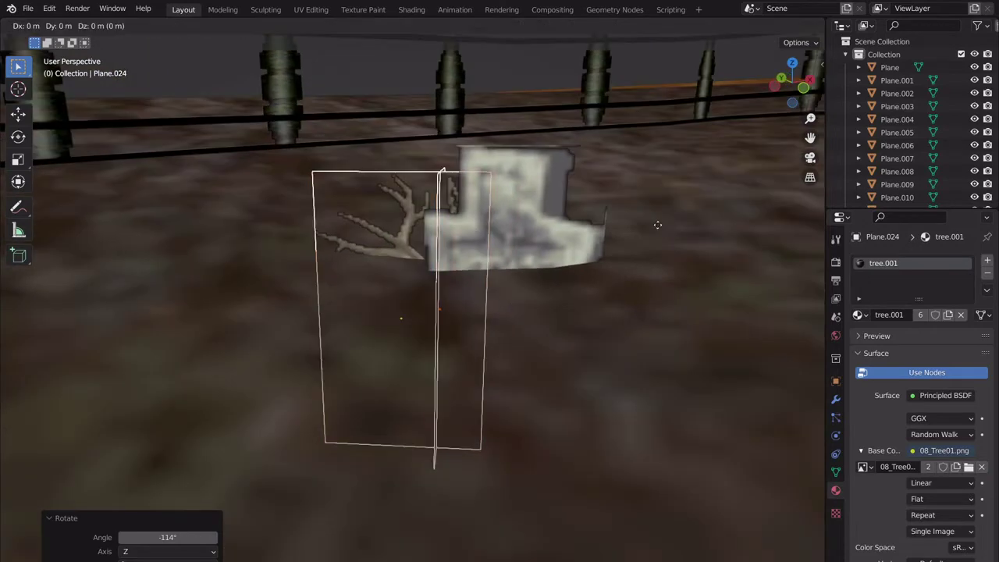
key("x")
left_click(529, 229)
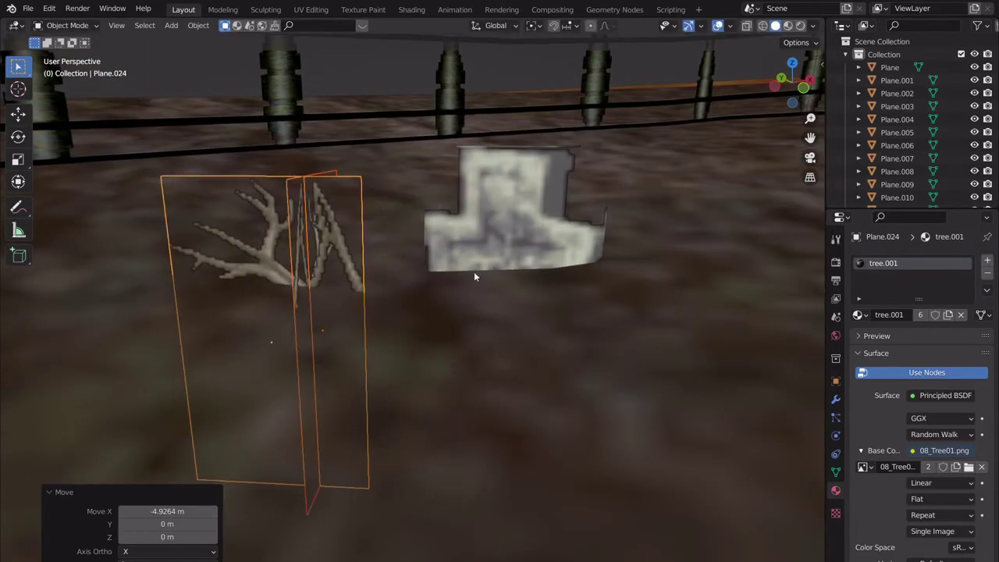
key("g")
key("z")
middle_click_drag(474, 272, 434, 220)
left_click(443, 243)
scroll(430, 264, "down", 5)
left_click(392, 123)
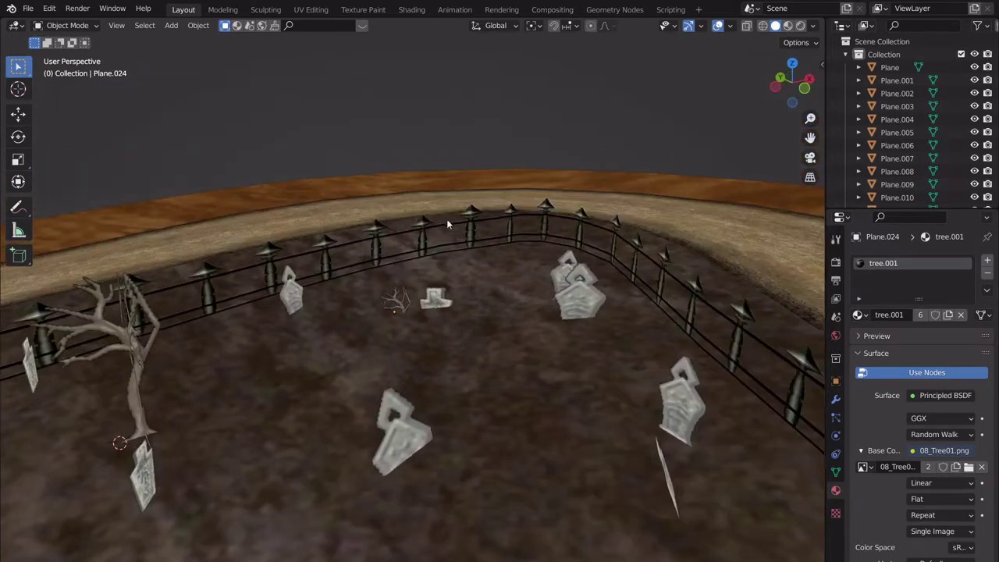
scroll(480, 324, "down", 5)
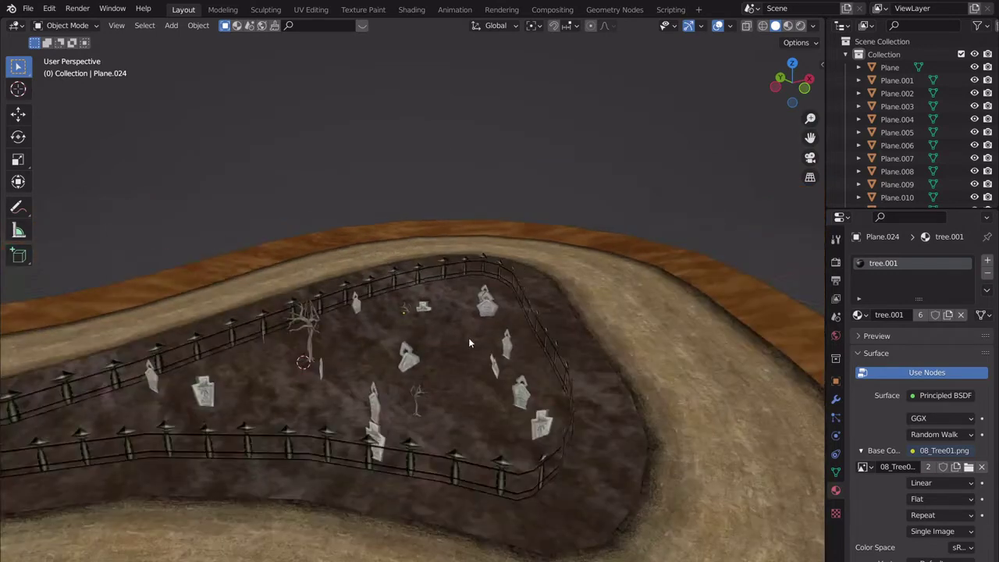
scroll(468, 342, "up", 4)
scroll(440, 425, "up", 2)
middle_click_drag(440, 414, 432, 388)
middle_click_drag(363, 340, 316, 335)
middle_click_drag(651, 431, 505, 375)
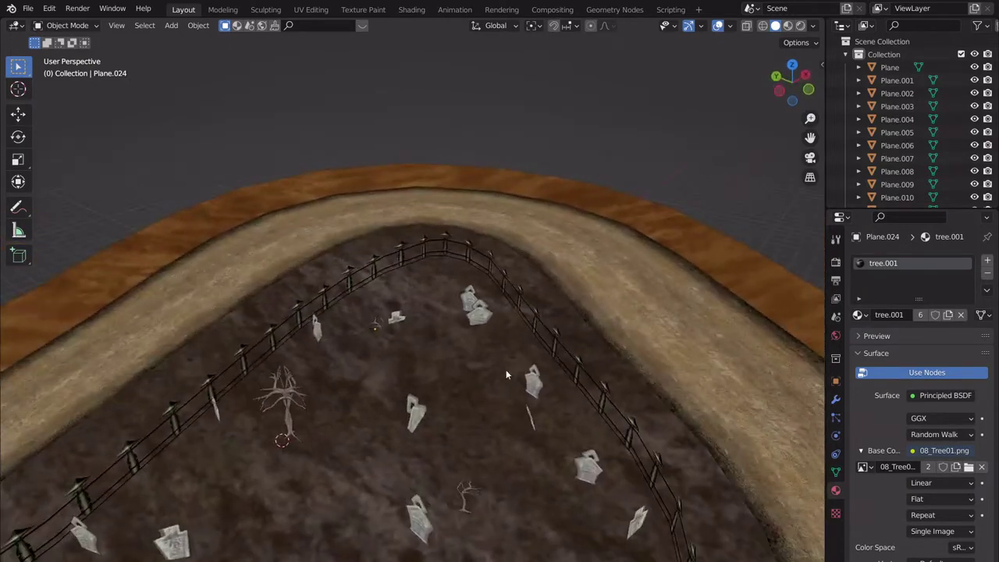
- In top view, set the 3D cursor near the graveyard's far end, add a plane there and scale it by about 7.35
left_click(791, 66)
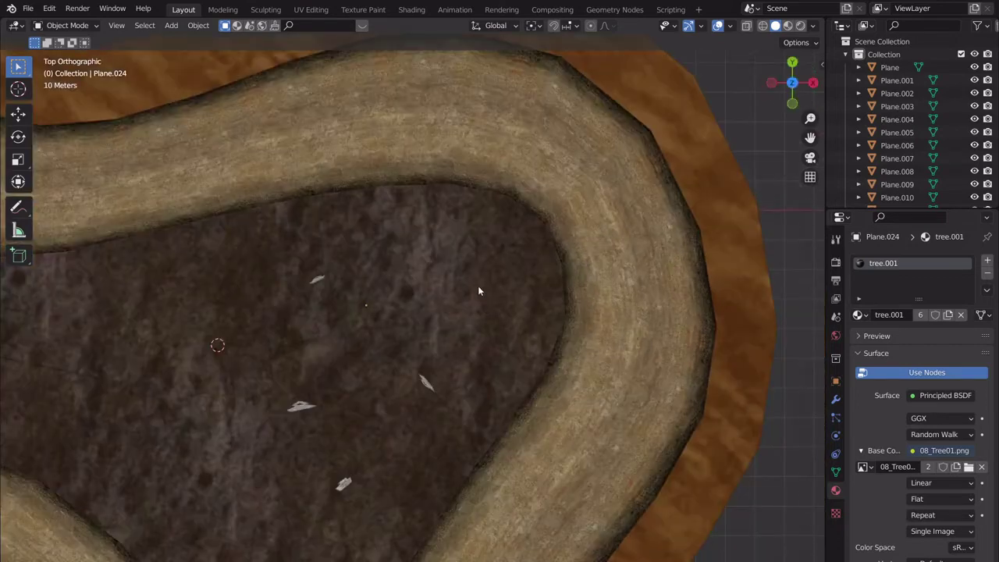
right_click(463, 286, "shift")
key("shift+a")
mouse_move(521, 295)
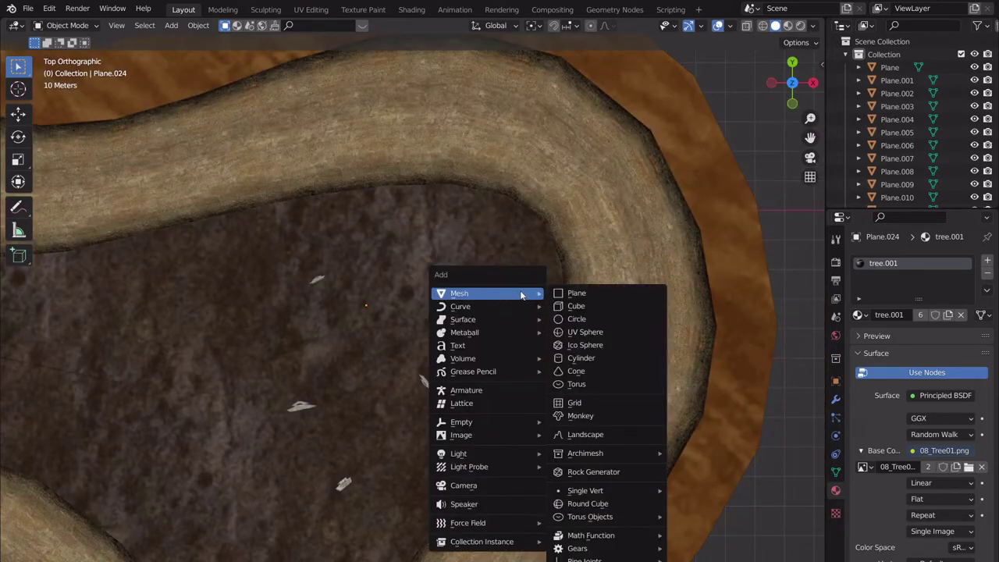
left_click(563, 294)
key("s")
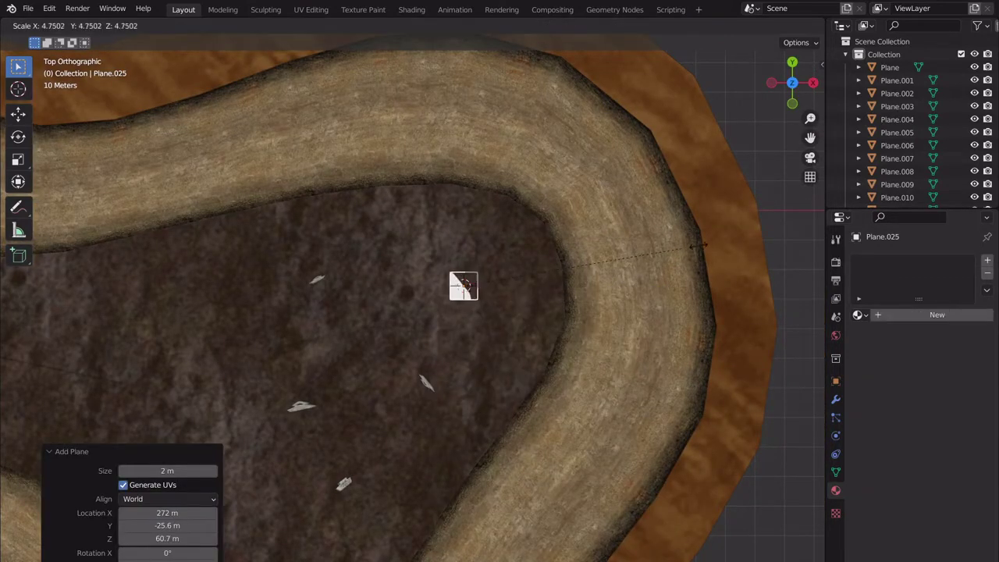
left_click(679, 290)
- Stand the new plane upright by rotating it 90° about X and raise it about 7.5 m along Z
key("r")
key("x")
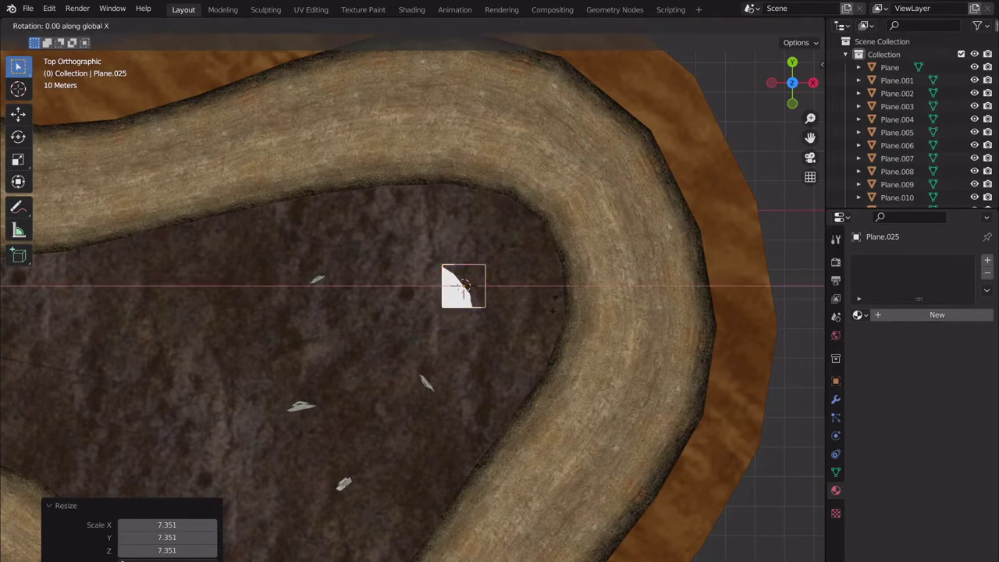
key("Return")
scroll(552, 314, "up", 1)
middle_click_drag(552, 314, 580, 229)
key("KP_Decimal")
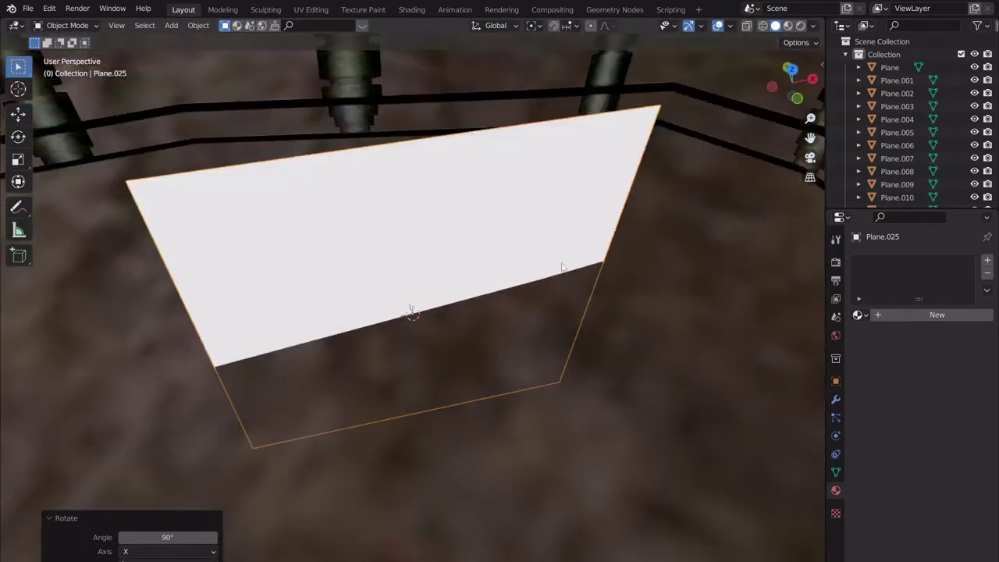
middle_click_drag(562, 268, 565, 215)
scroll(564, 215, "down", 5)
key("g")
key("z")
left_click(562, 123)
- Stretch the upright plane along Z by about 2.06 and raise it about 6 m
key("s")
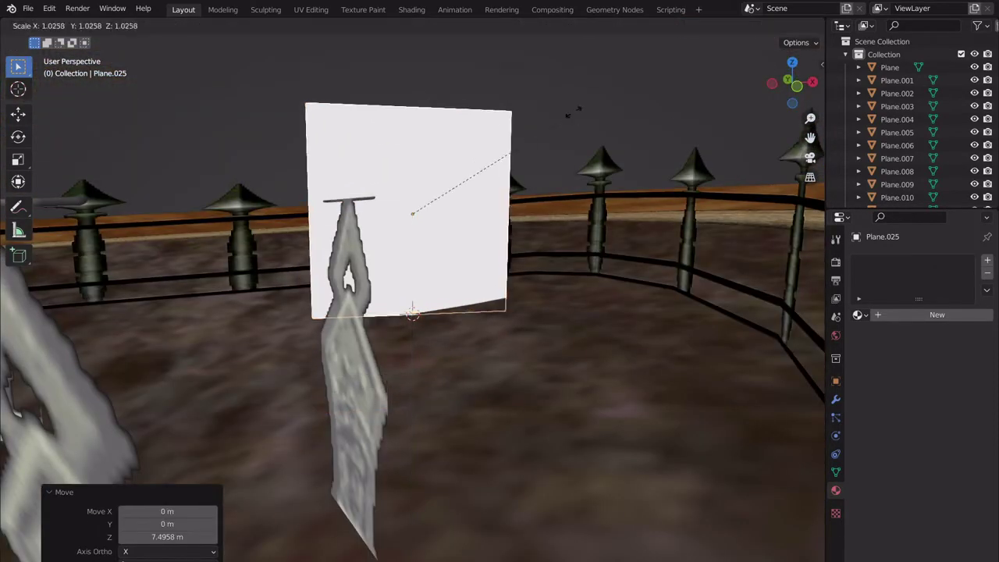
key("z")
left_click(677, 529)
key("g")
key("z")
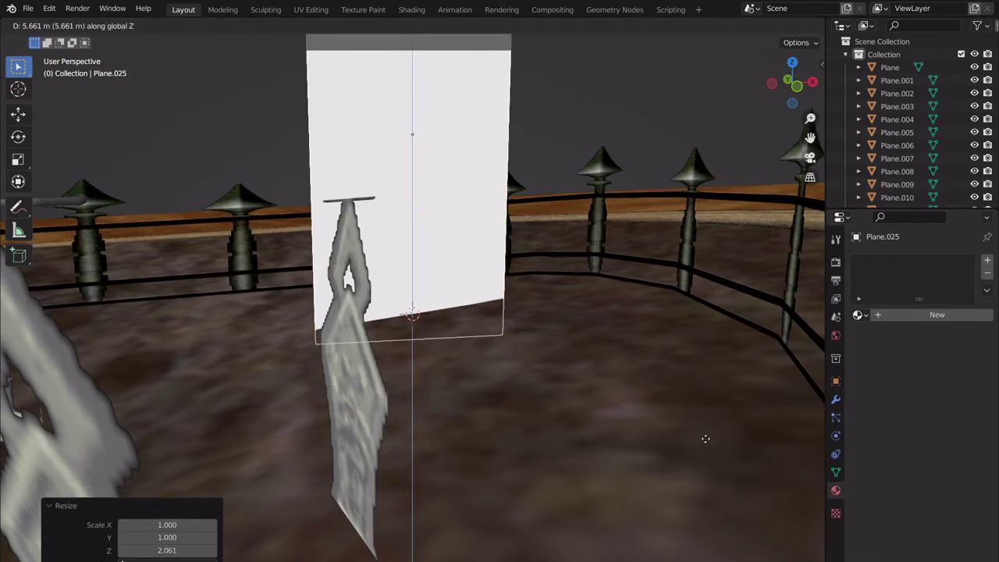
left_click(705, 432)
- Scale the upright plane uniformly by about 0.678 and lower it along Z back onto the ground
scroll(601, 341, "down", 4)
middle_click_drag(602, 341, 588, 429, "shift")
scroll(600, 398, "up", 1)
key("s")
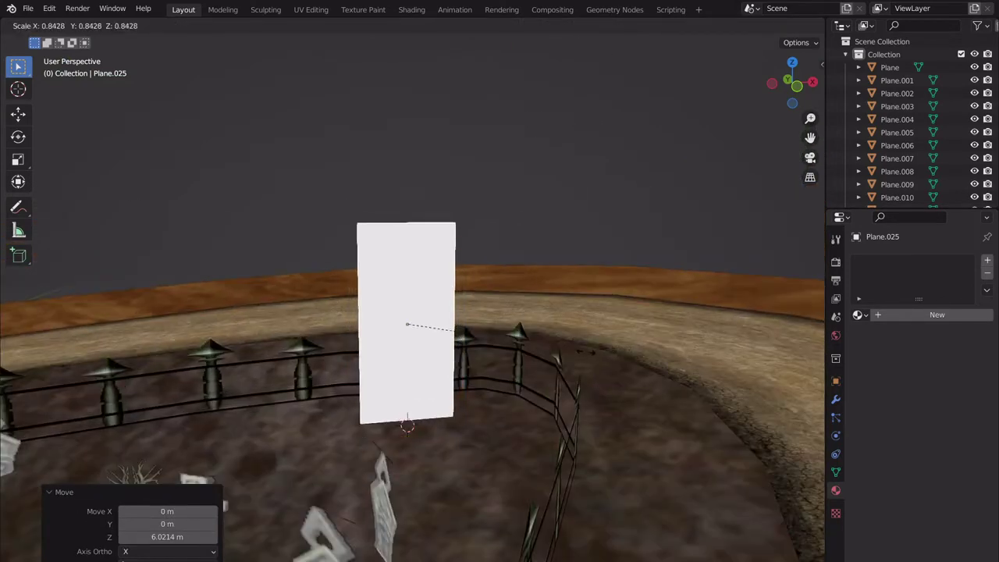
left_click(570, 359)
key("g")
key("z")
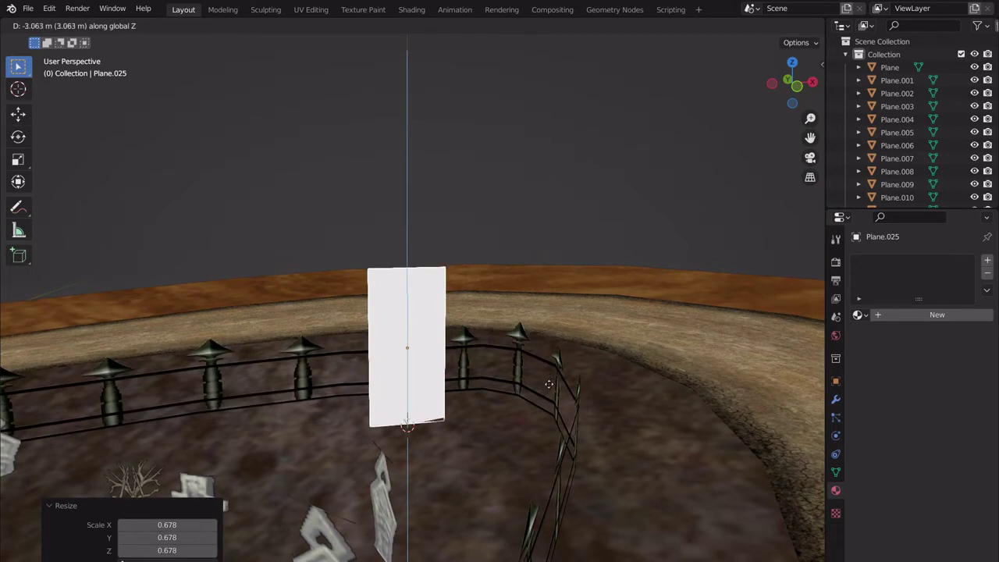
left_click(580, 379)
- Create a new material on the upright plane and name it lamp
left_click(916, 315)
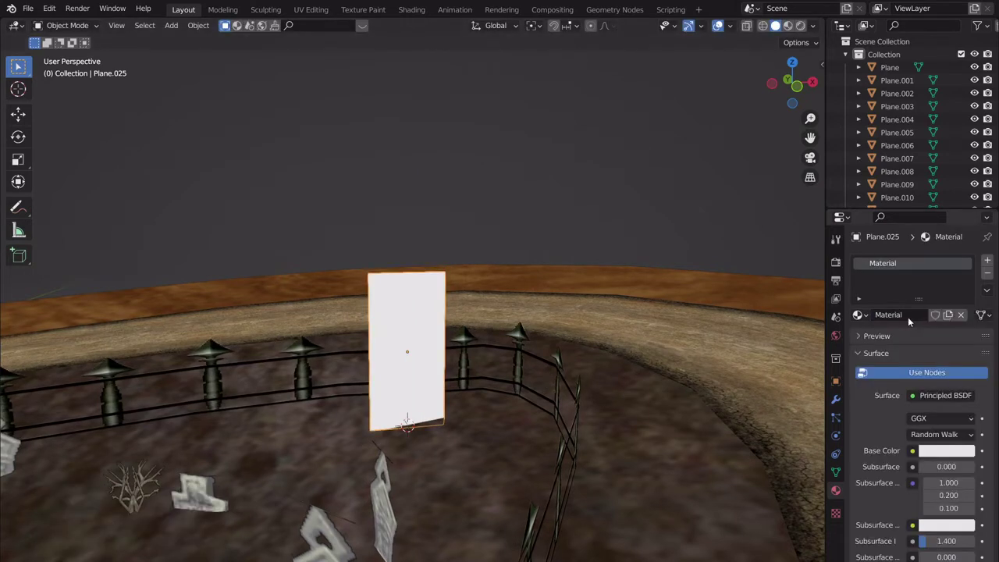
left_click(903, 332)
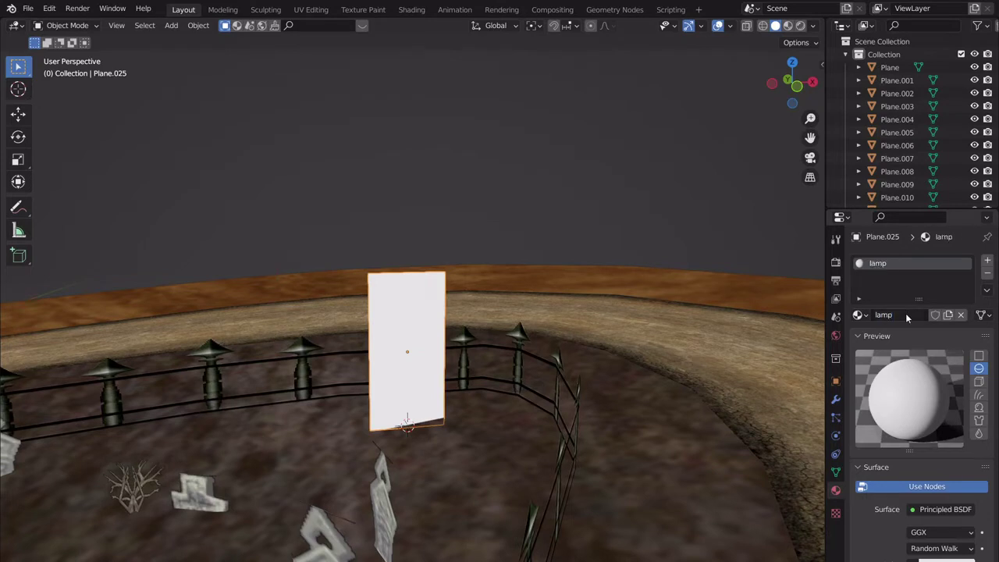
left_click(877, 341)
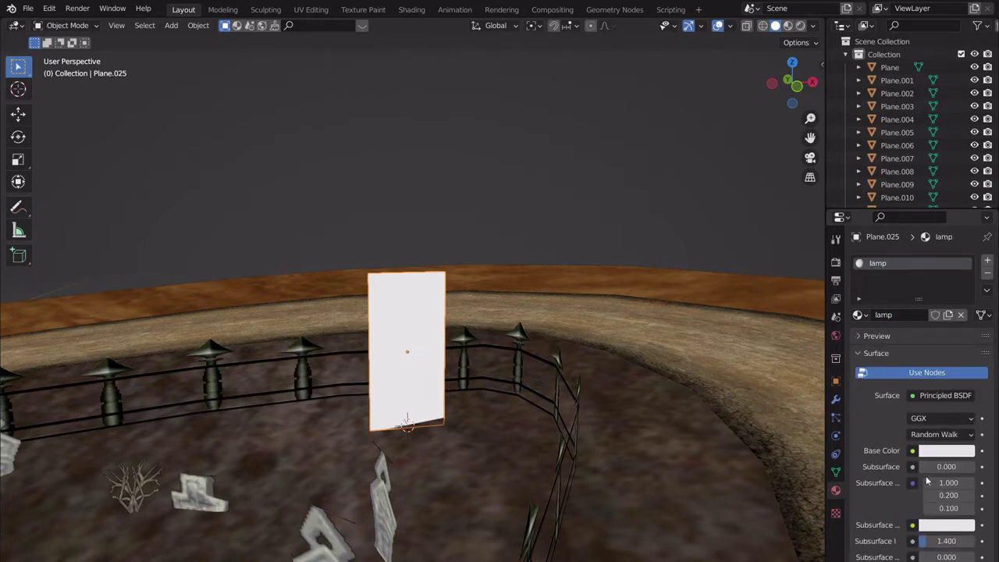
- Use an image texture for the lamp material's base color and load 13_nm01_012.png
left_click(912, 450)
left_click(663, 341)
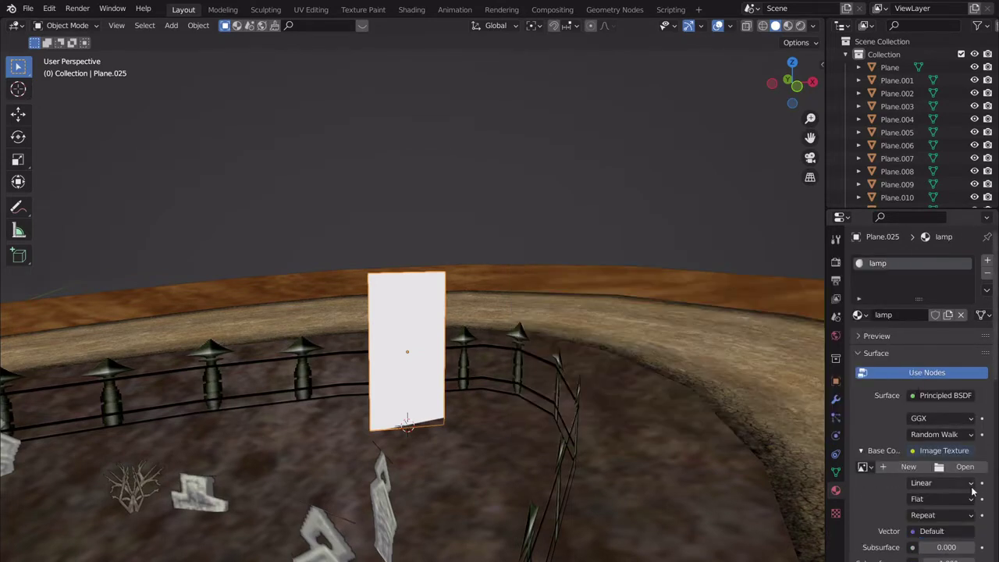
left_click(944, 466)
scroll(657, 416, "down", 5)
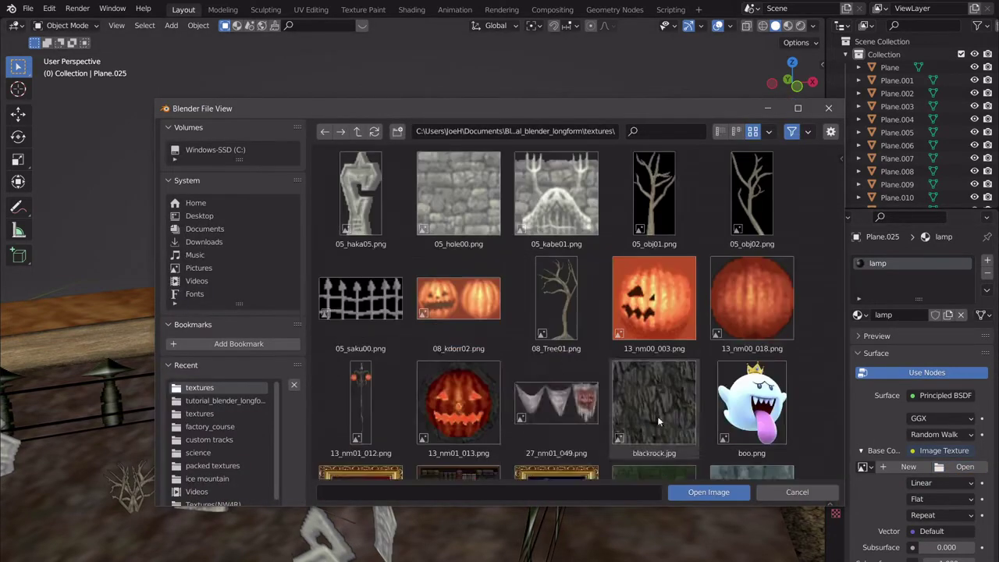
scroll(391, 238, "up", 2)
left_click(391, 238)
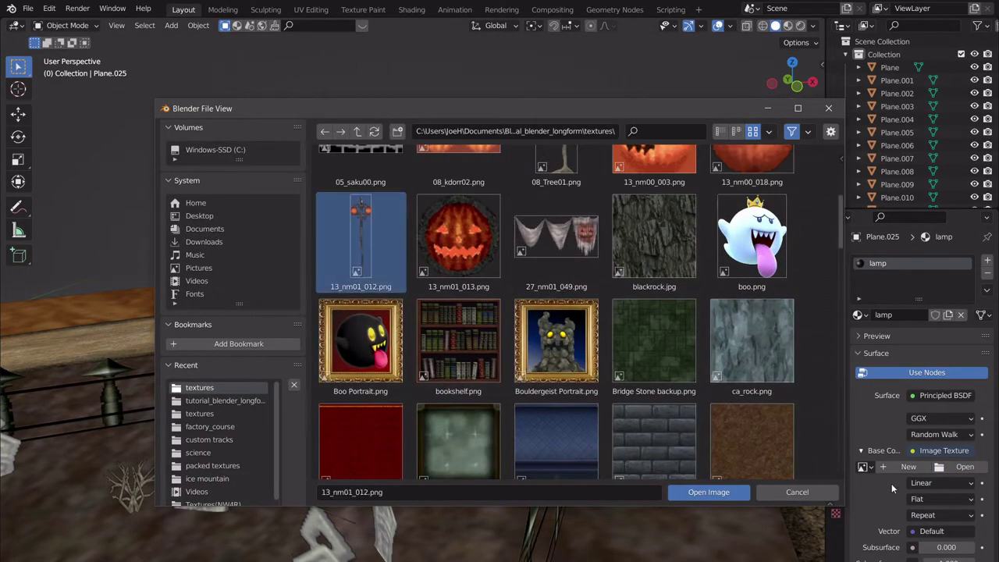
left_click(702, 492)
- Stretch the lamp plane along Z and raise it about 2.1 m so its base sits on the ground
scroll(498, 363, "up", 2)
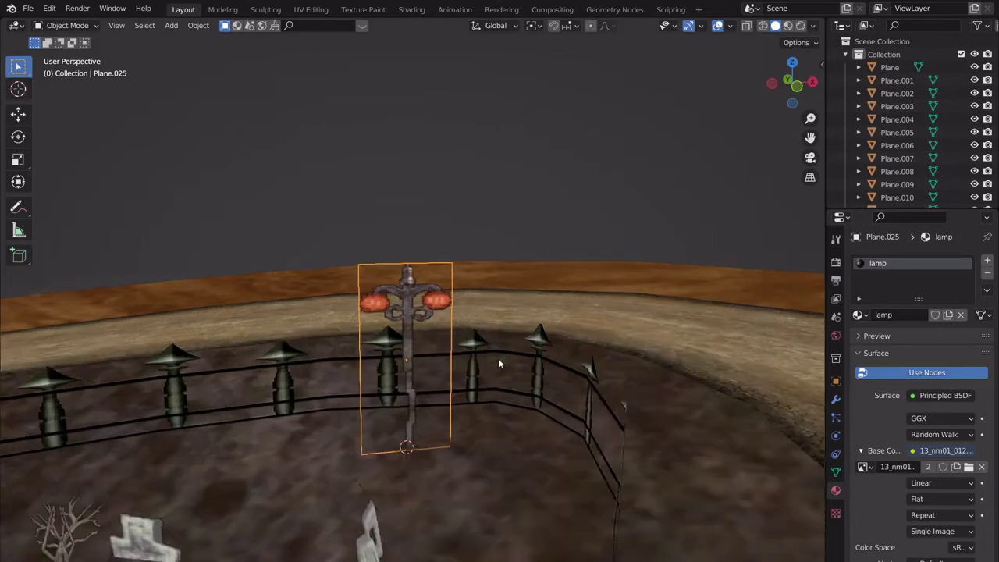
key("s")
key("z")
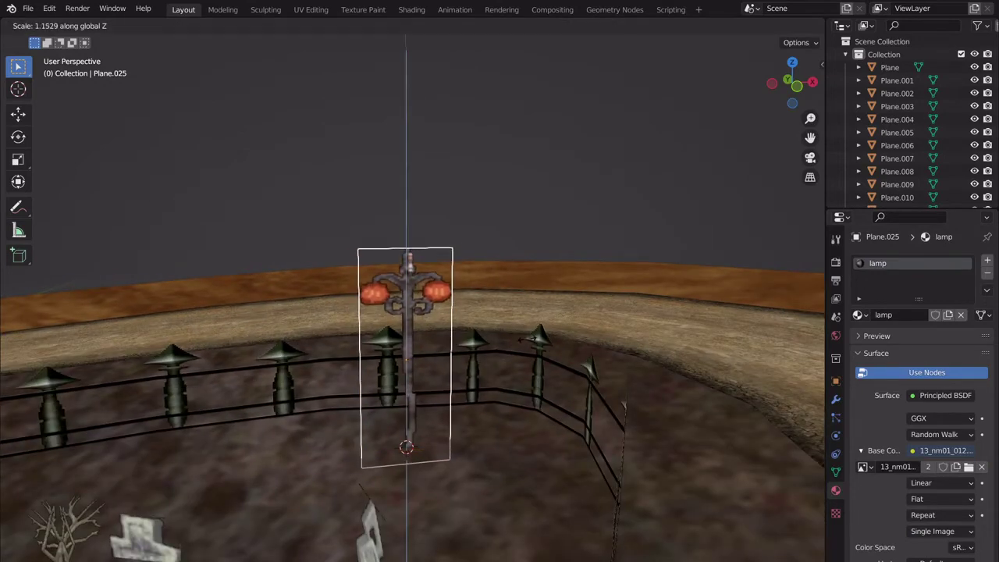
left_click(551, 325)
key("g")
key("z")
left_click(567, 306)
- Duplicate the lamp plane in place and rotate the copy 90° about Z to form a cross
scroll(567, 309, "down", 4)
middle_click_drag(515, 316, 436, 328)
scroll(436, 329, "up", 3)
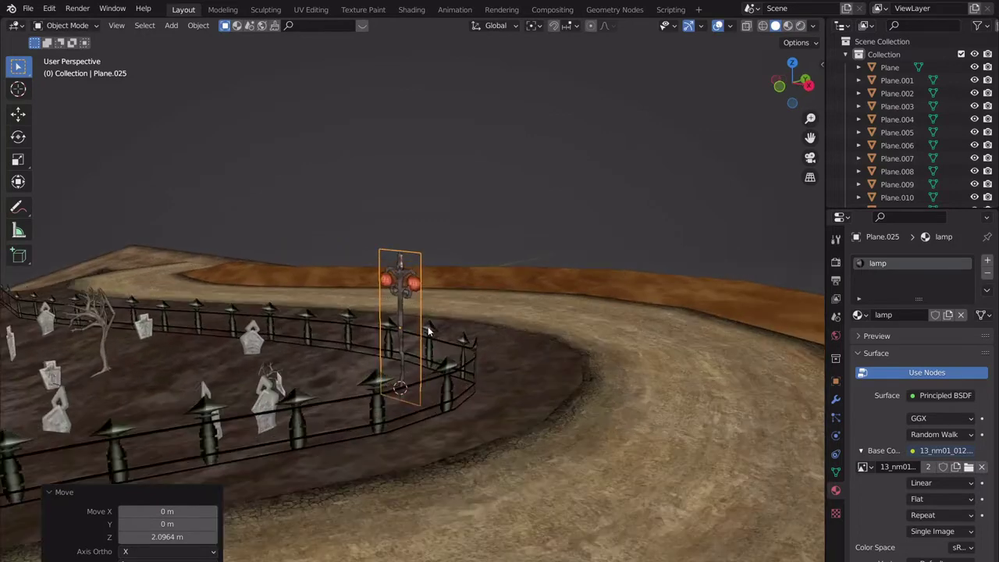
middle_click_drag(517, 346, 445, 341)
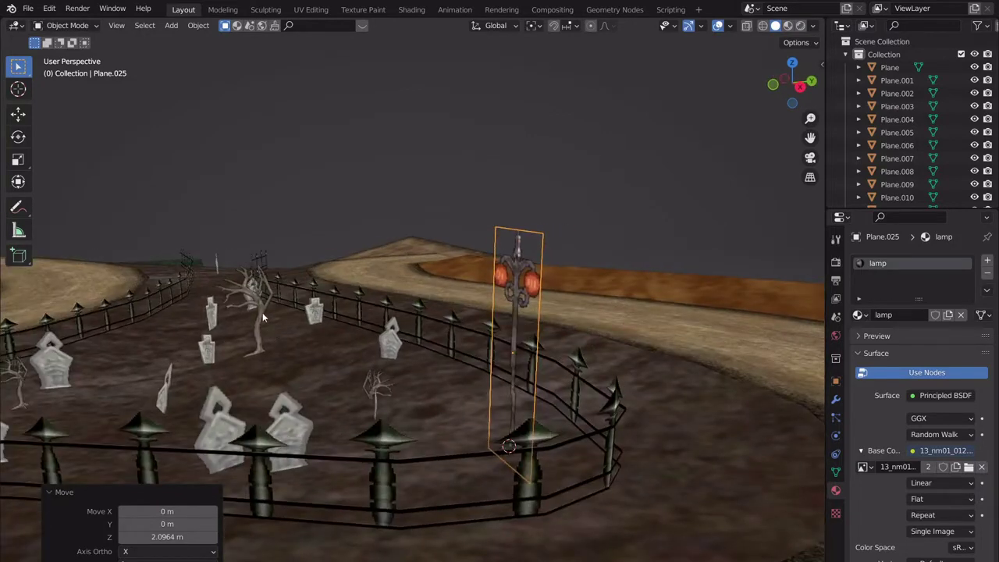
middle_click_drag(400, 375, 564, 391)
key("shift+d")
key("Escape")
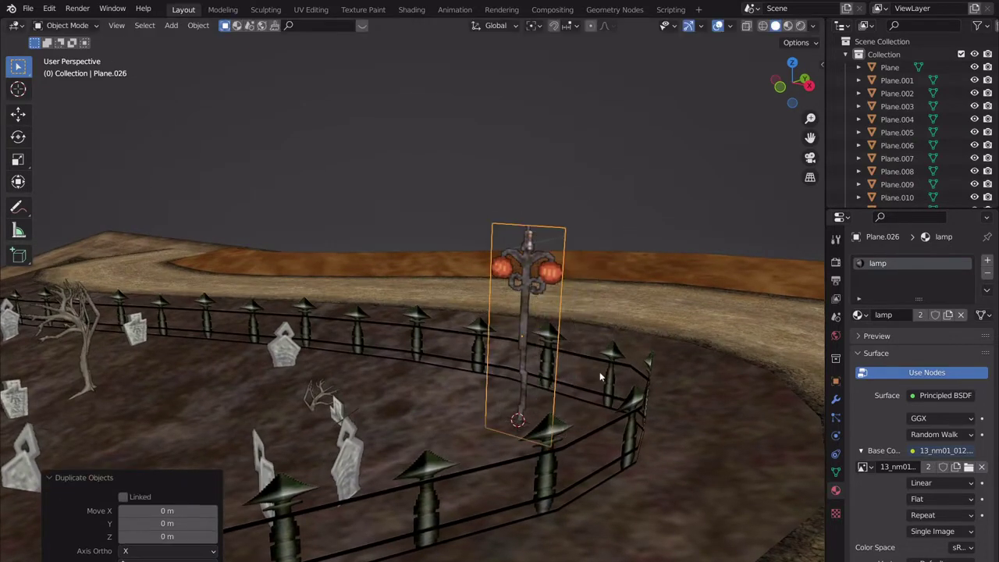
key("r")
key("z")
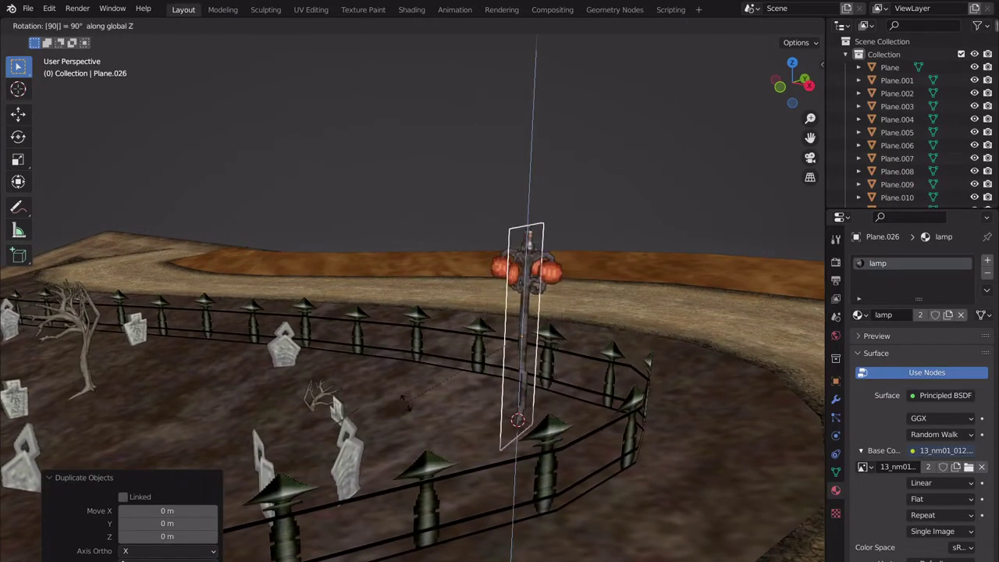
key("Return")
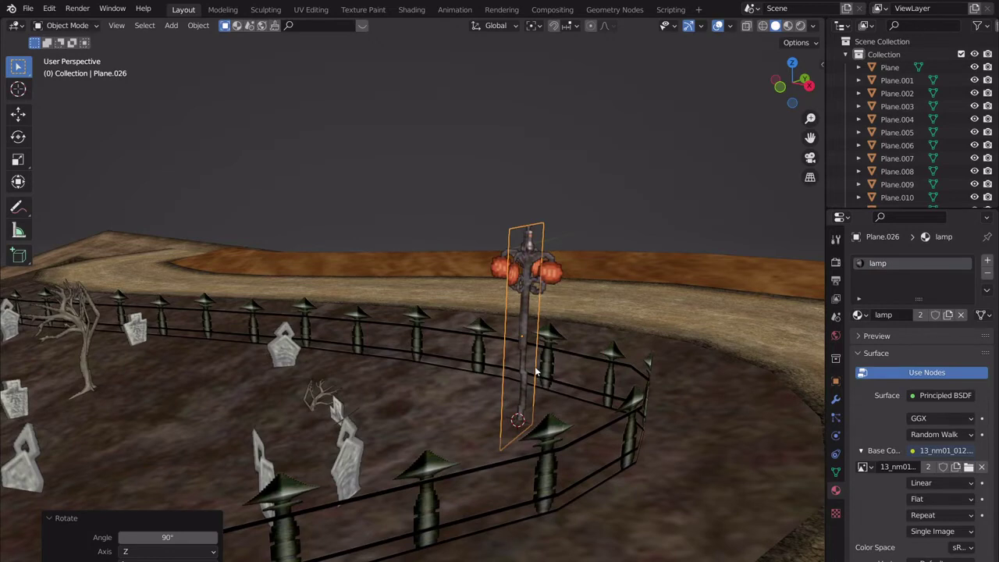
middle_click_drag(535, 372, 363, 361)
scroll(368, 368, "up", 4)
scroll(385, 320, "up", 3)
key("g")
key("x")
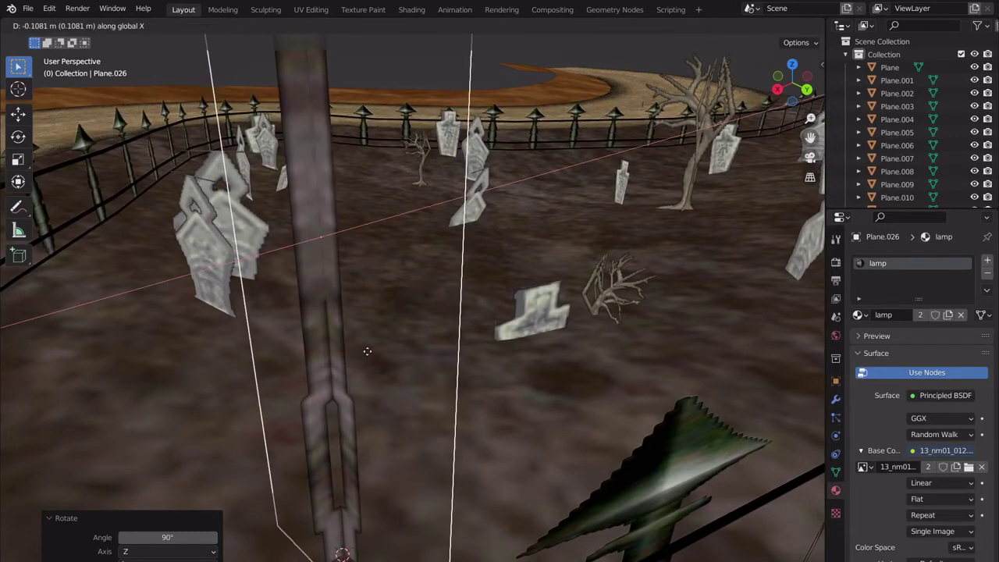
left_click(363, 353)
middle_click_drag(363, 352, 508, 348)
scroll(491, 348, "down", 3)
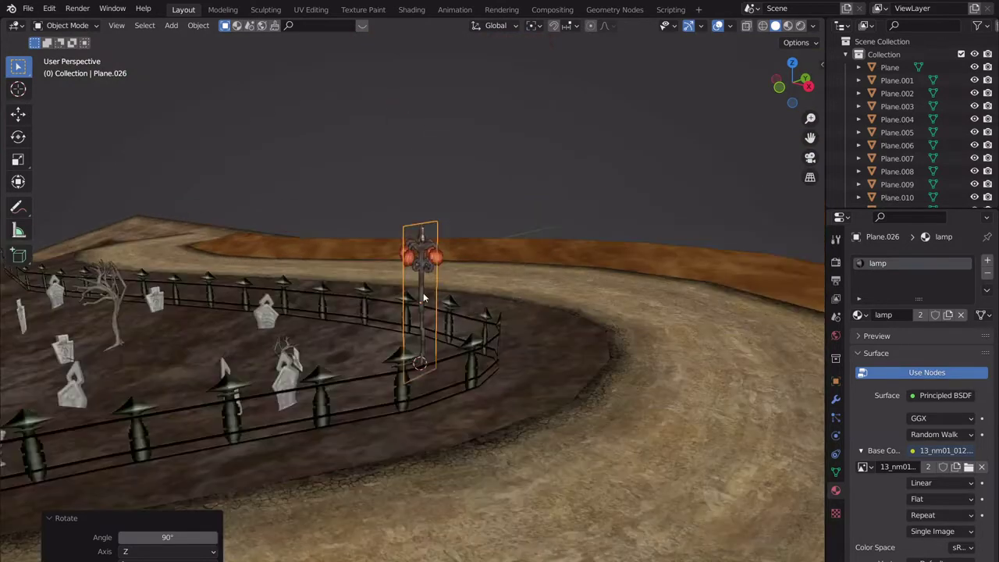
- Duplicate both crossed lamp planes and move the copy about -70.4 m in X and -116.6 m in Y, to the graveyard's far corner
left_click(792, 64)
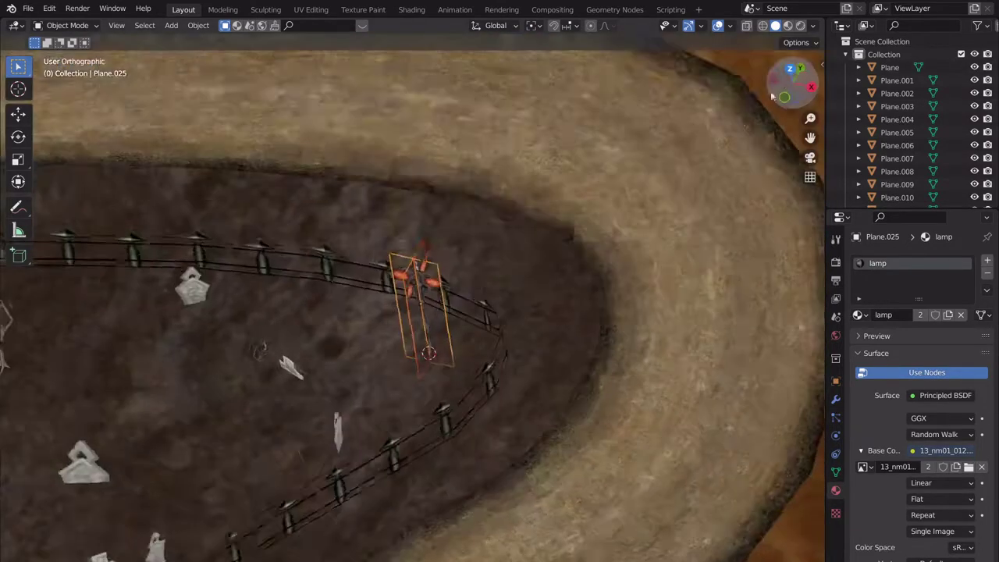
scroll(491, 254, "down", 4)
middle_click_drag(468, 315, 531, 195, "shift")
key("shift+d")
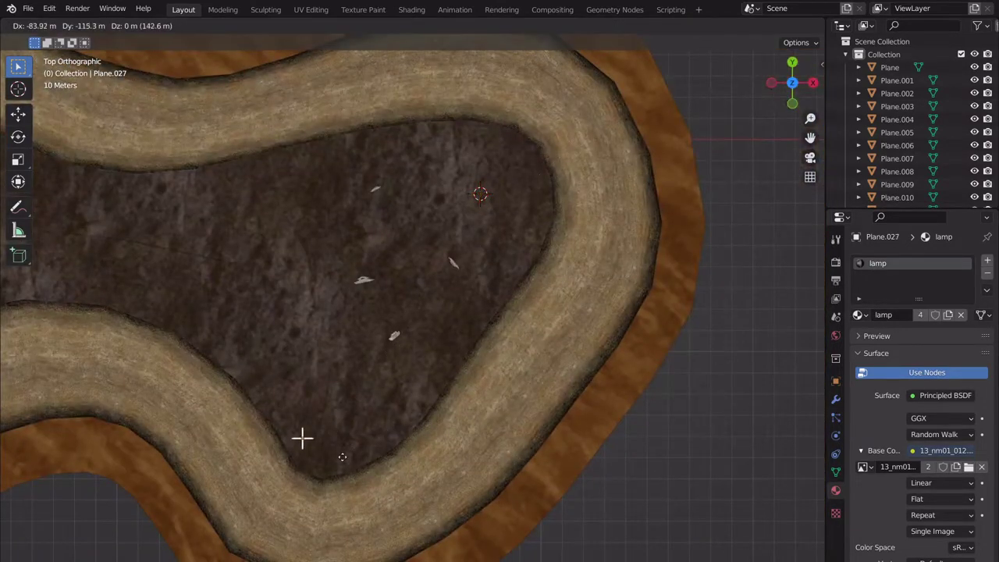
left_click(380, 450)
key("KP_Decimal")
middle_click_drag(380, 449, 465, 358)
scroll(463, 342, "down", 5)
scroll(463, 341, "up", 2)
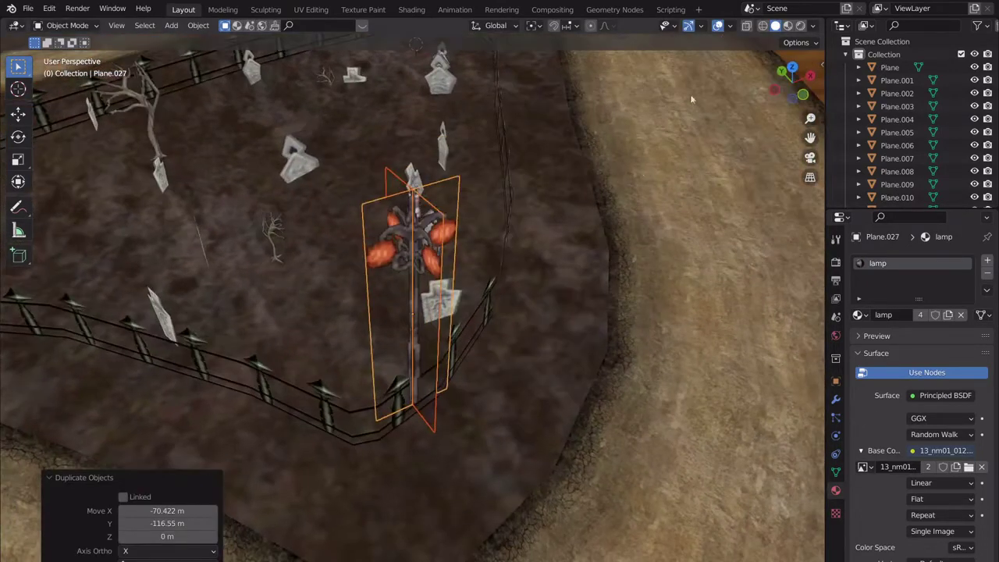
- Shift the second lamp about -0.8 m in X and 6.8 m in Y, and lower it about 8.3 m along Z
left_click(792, 68)
key("g")
left_click(334, 348)
middle_click_drag(334, 347, 492, 304)
key("g")
key("z")
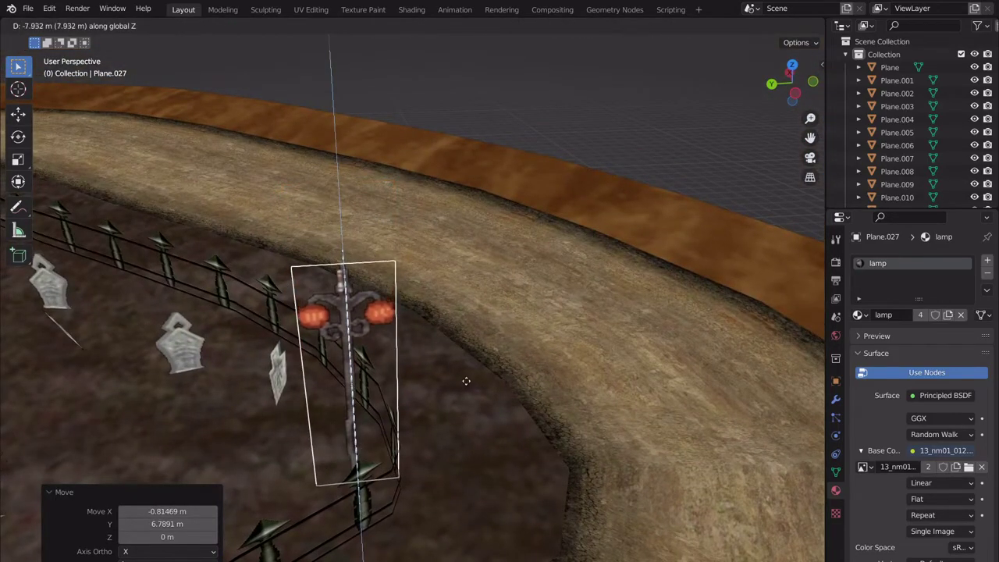
left_click(454, 385)
scroll(454, 384, "down", 3)
middle_click_drag(454, 385, 496, 445)
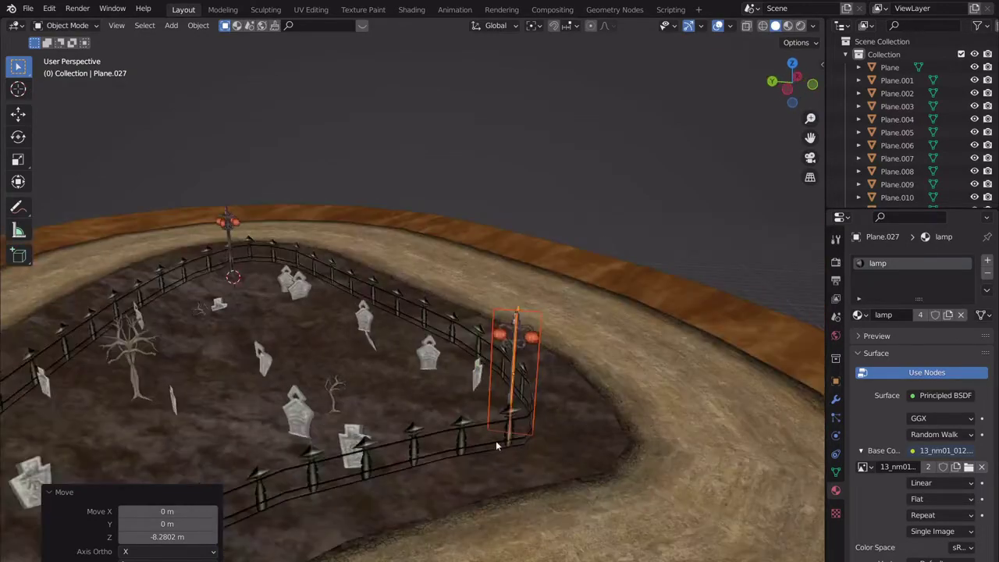
- Duplicate the second lamp to the graveyard's narrow end beside the wooden structure and rotate the copy about -46.2° around Z
middle_click_drag(529, 385, 227, 358)
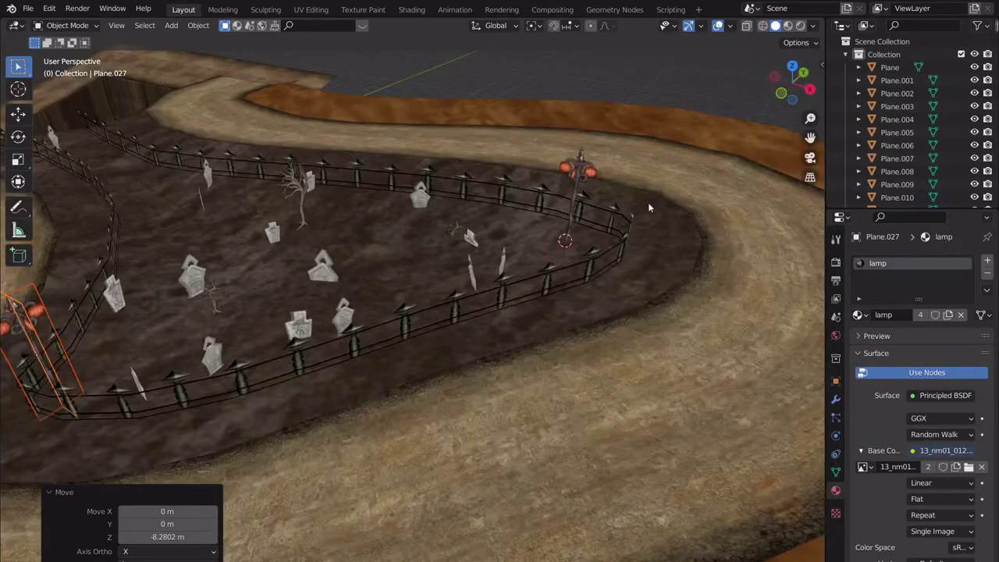
middle_click_drag(357, 305, 556, 299)
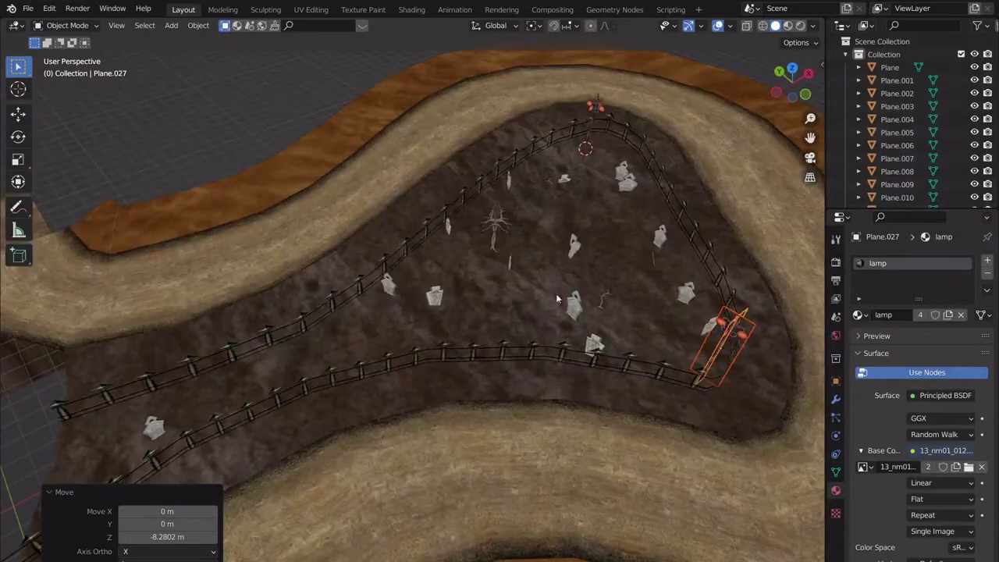
left_click(791, 67)
scroll(661, 265, "down", 2)
middle_click_drag(645, 290, 684, 291, "shift")
key("shift+d")
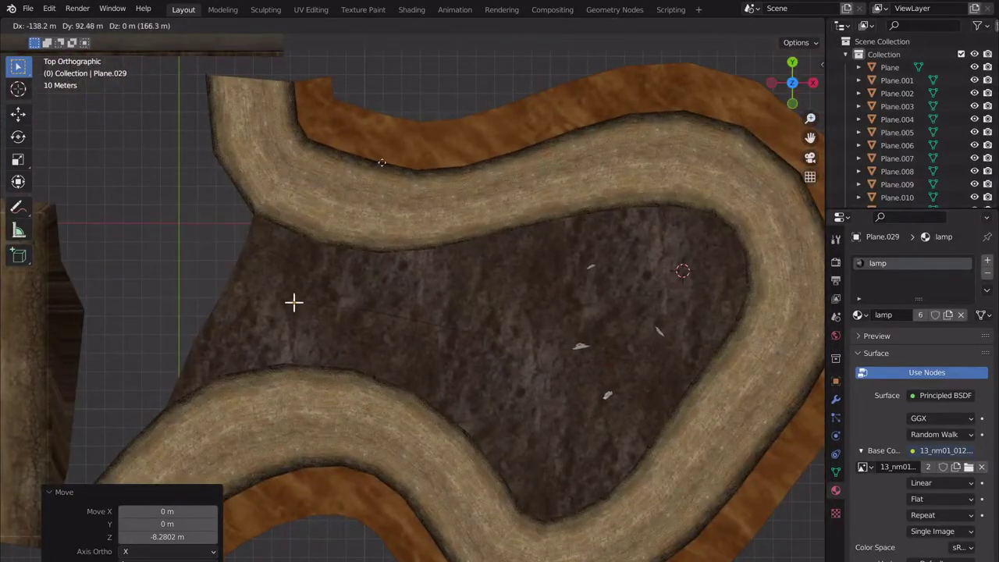
left_click(328, 186)
left_click(284, 170)
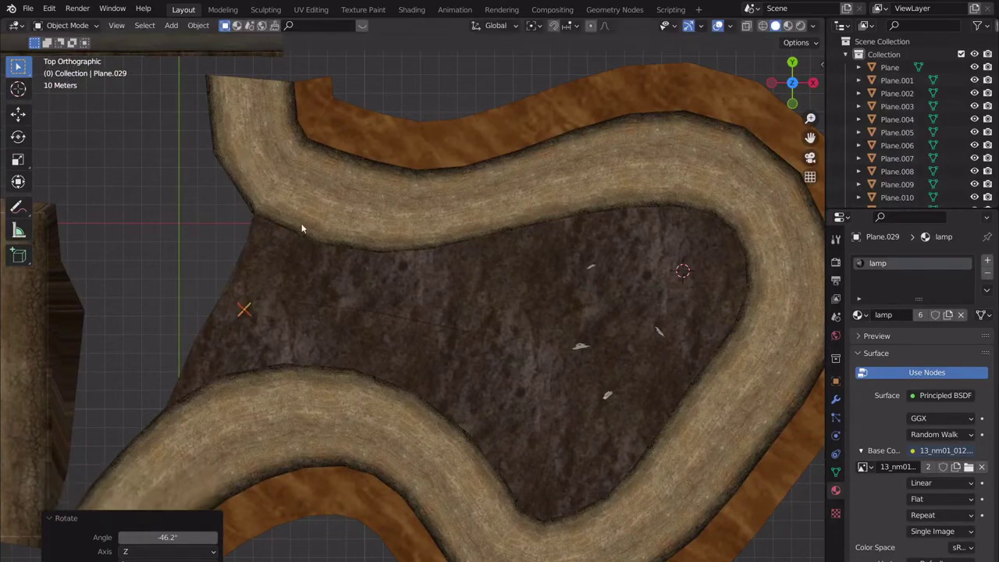
- Scale the third lamp uniformly to about 0.74 and lower it along Z onto the ground
key("KP_Decimal")
middle_click_drag(413, 296, 475, 194)
key("s")
left_click(444, 224)
key("g")
key("z")
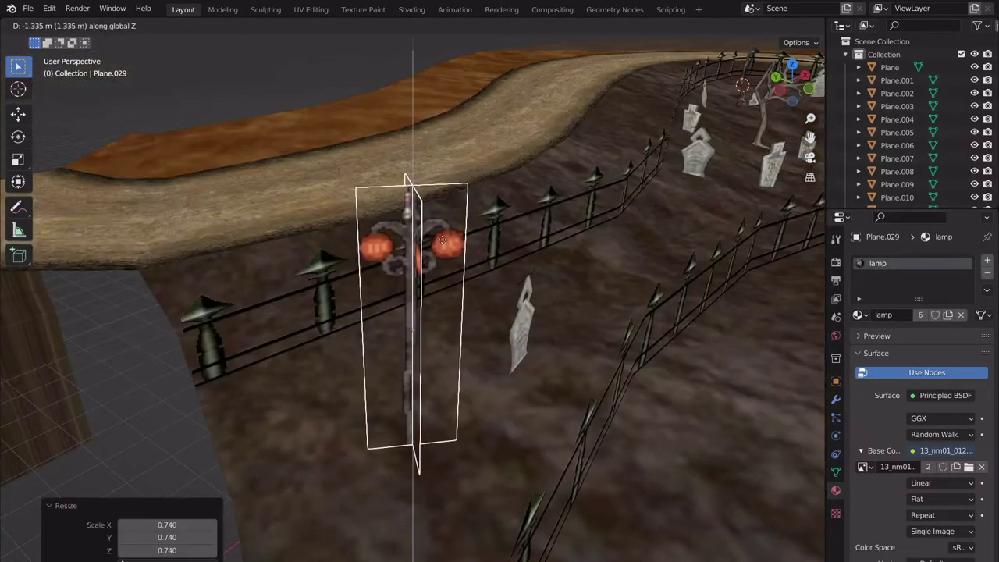
left_click(436, 275)
- Place the 3D cursor on the long arm of the L-shaped wooden walkway, working from above
scroll(432, 279, "down", 3)
middle_click_drag(432, 284, 545, 348)
scroll(469, 301, "down", 5)
scroll(527, 348, "up", 3)
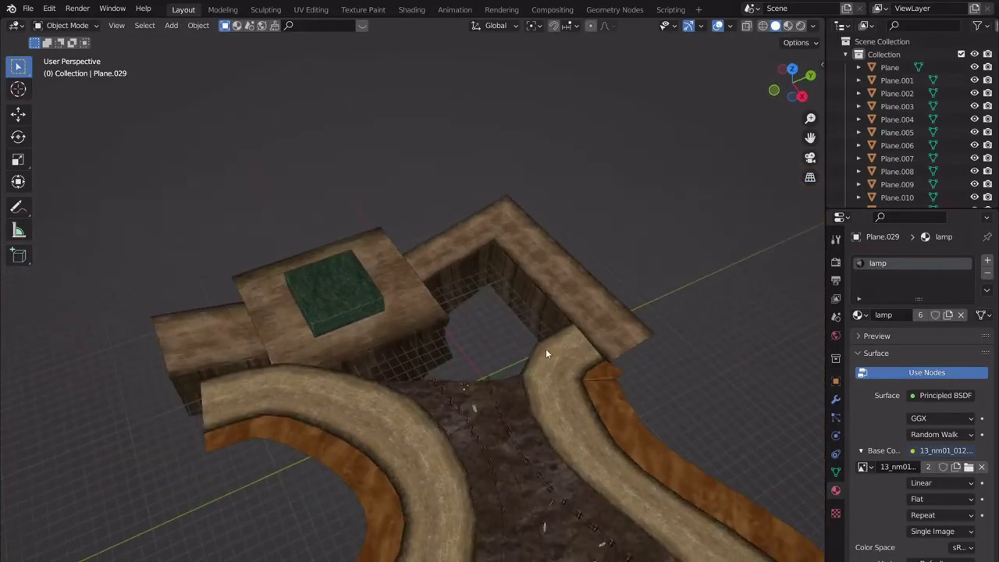
scroll(546, 348, "down", 3)
scroll(537, 319, "up", 5)
middle_click_drag(525, 310, 571, 320)
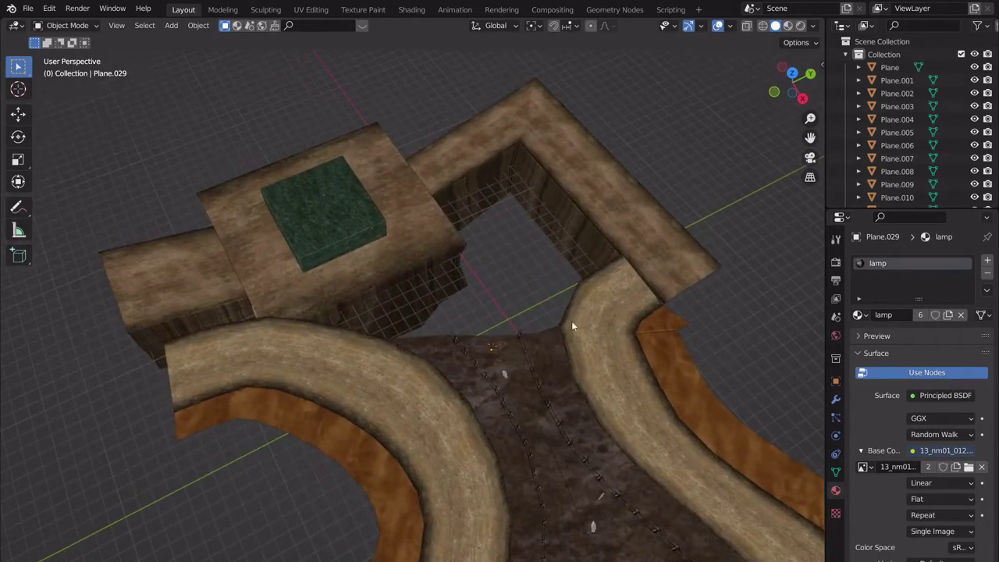
left_click(793, 75)
scroll(446, 388, "up", 6)
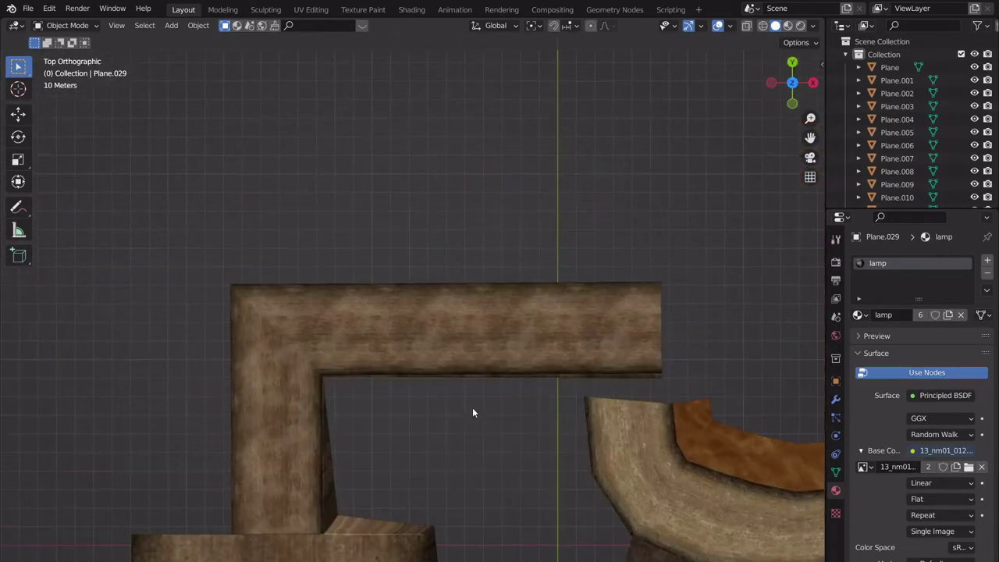
middle_click_drag(472, 412, 775, 149)
left_click(793, 69)
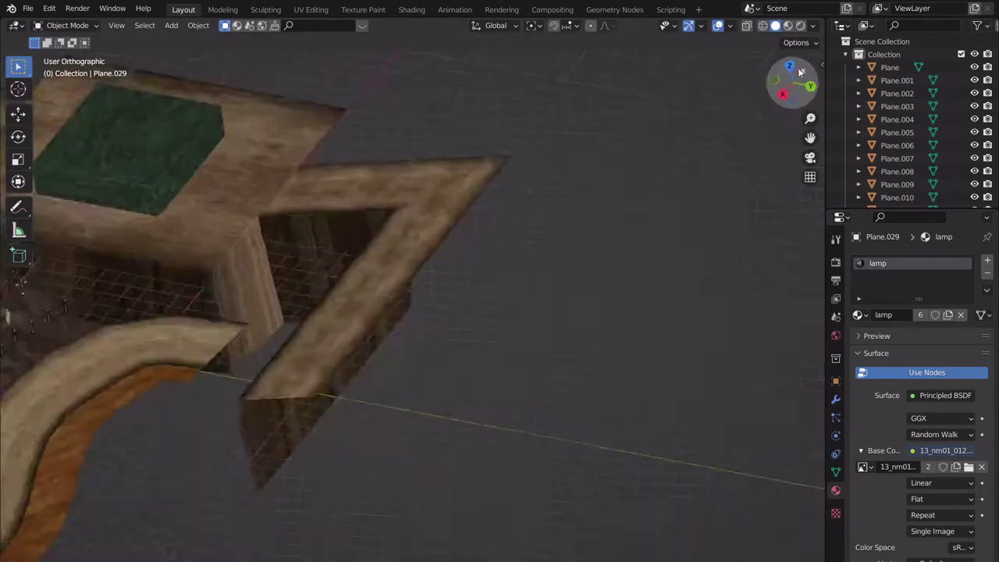
left_click(793, 67)
middle_click_drag(483, 326, 469, 341, "shift")
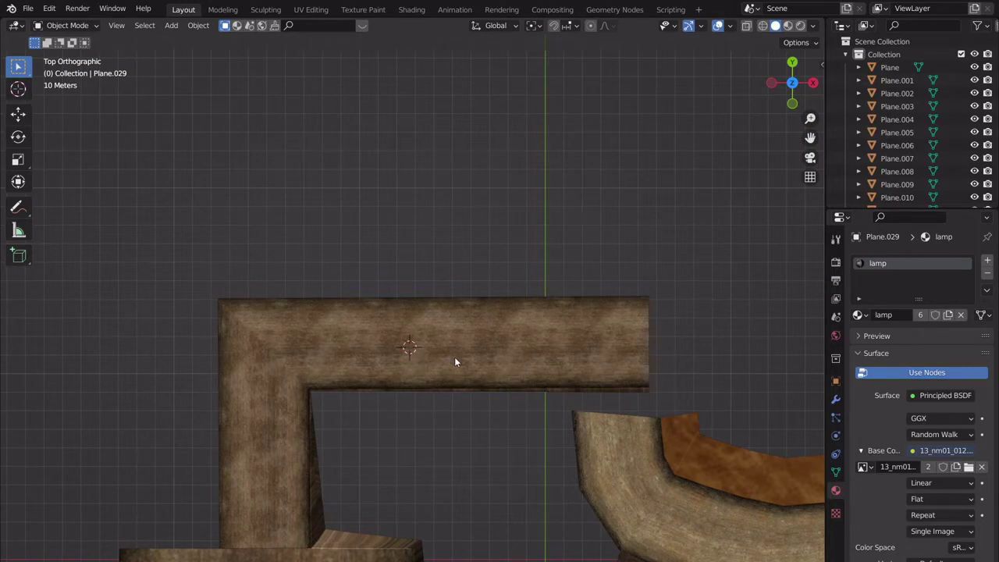
key("shift+a")
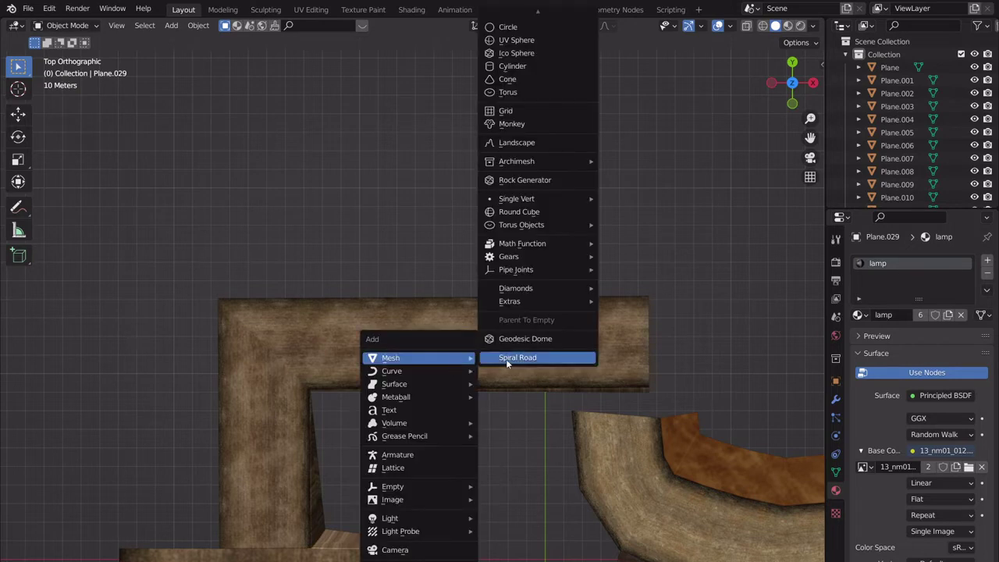
mouse_move(555, 10)
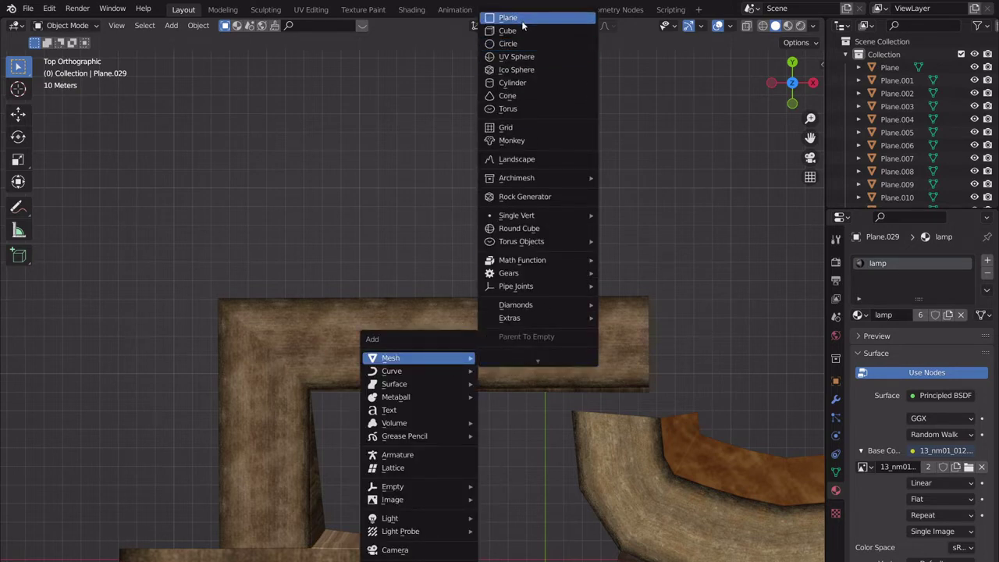
mouse_move(419, 358)
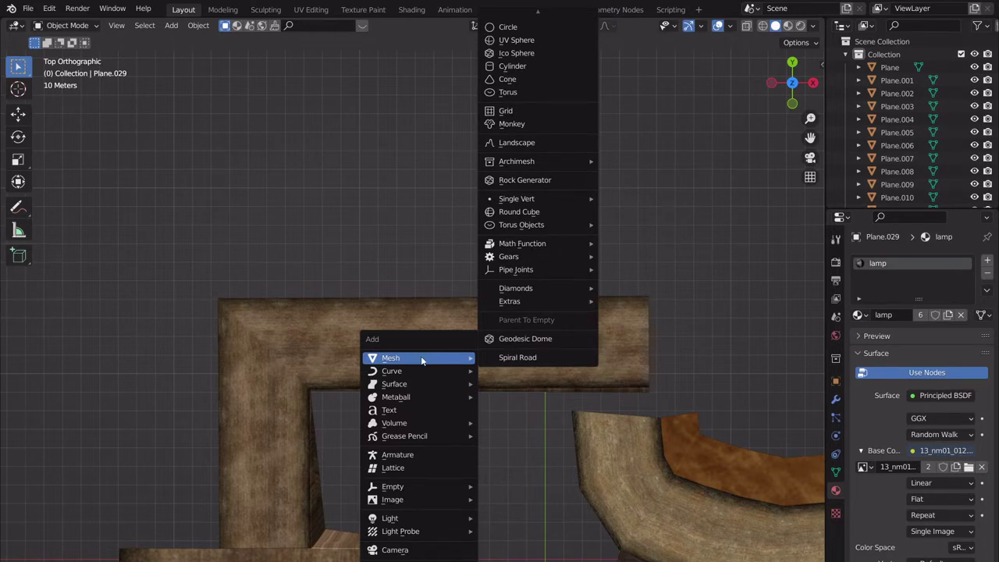
mouse_move(582, 200)
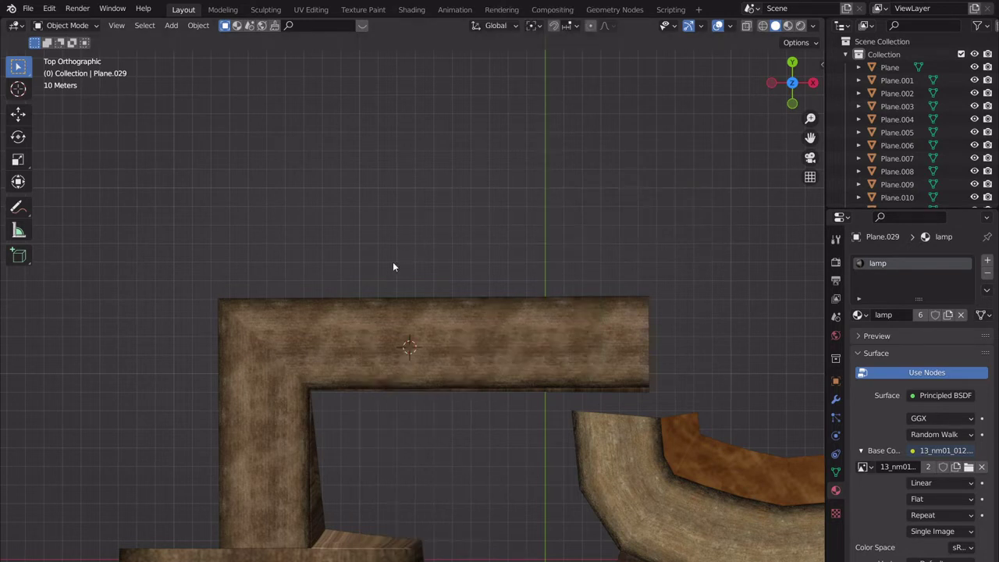
- Add a plane at the 3D cursor on the walkway and merge its vertices at the center
key("shift+a")
left_click(414, 290)
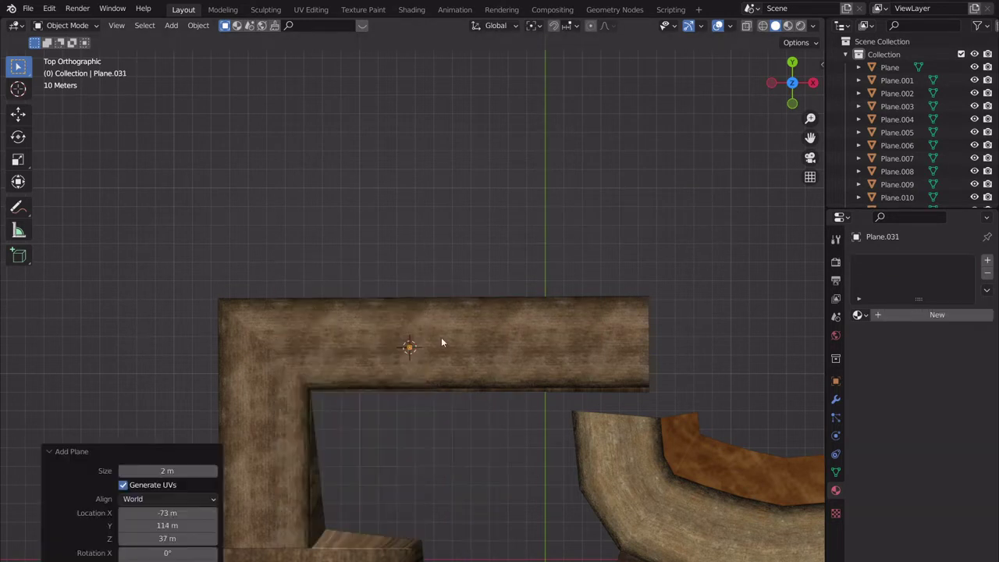
scroll(448, 349, "up", 6)
key("Tab")
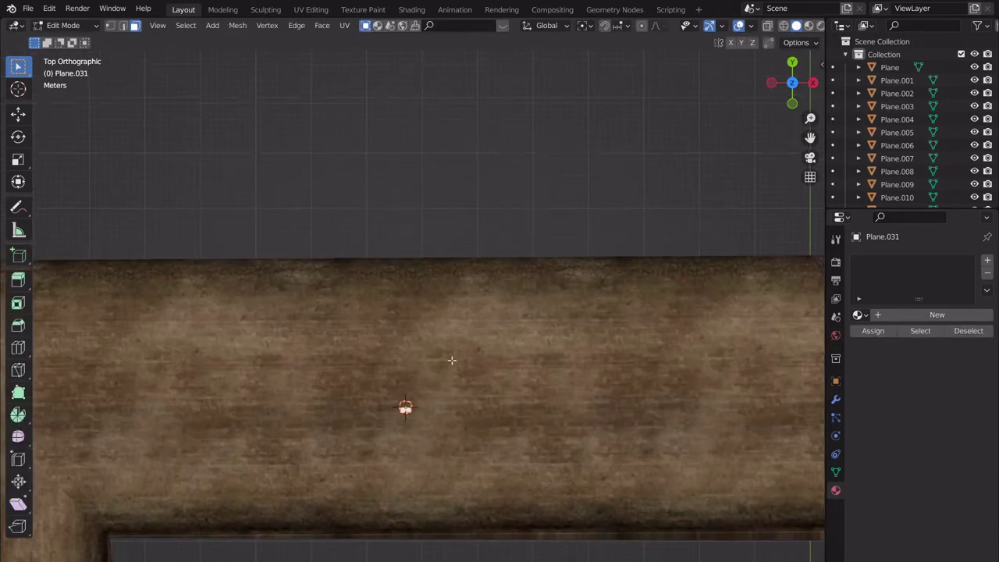
middle_click_drag(452, 381, 454, 347, "shift")
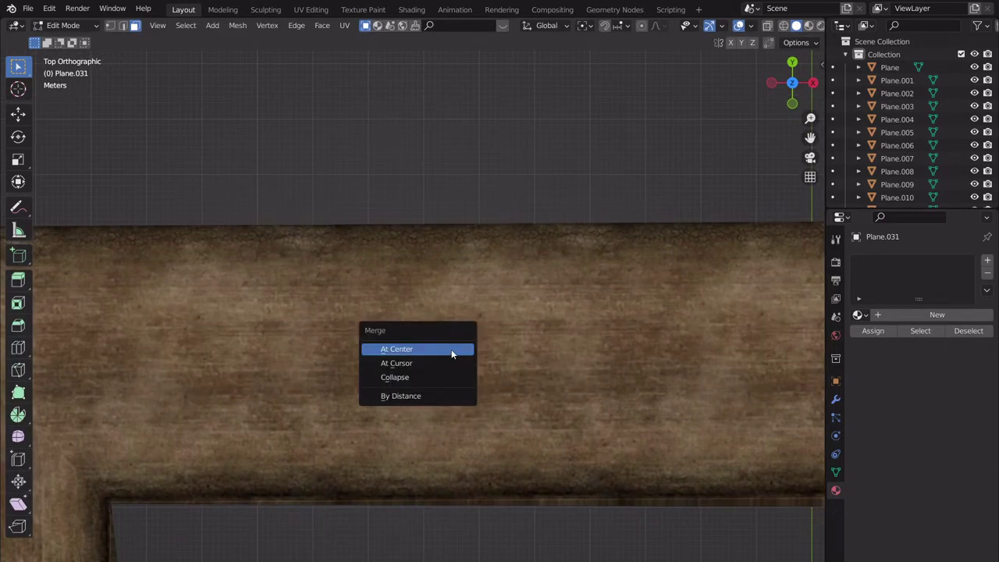
left_click(451, 350)
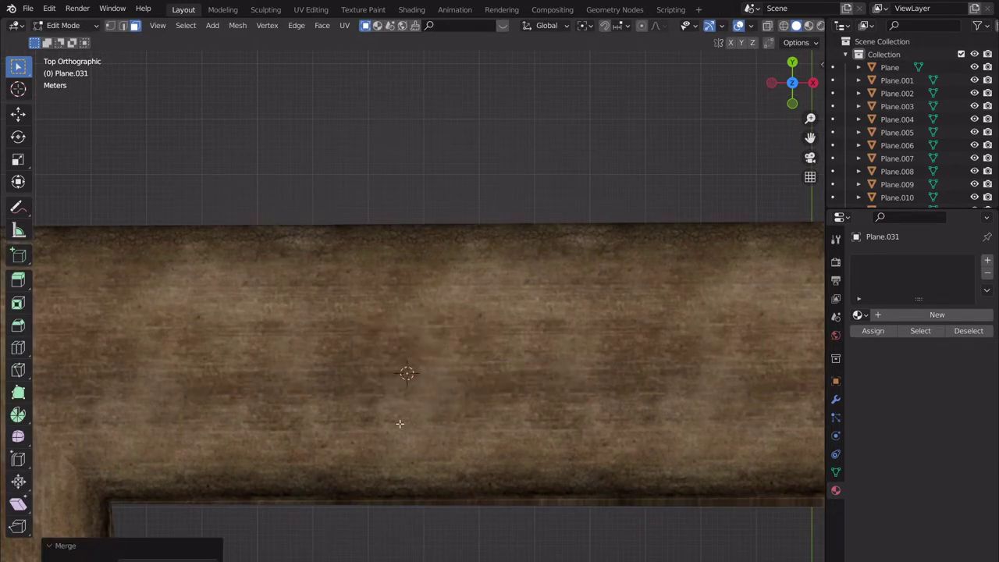
- Undo the vertex merge and remove the newly added plane
right_click(469, 399)
key("ctrl+z")
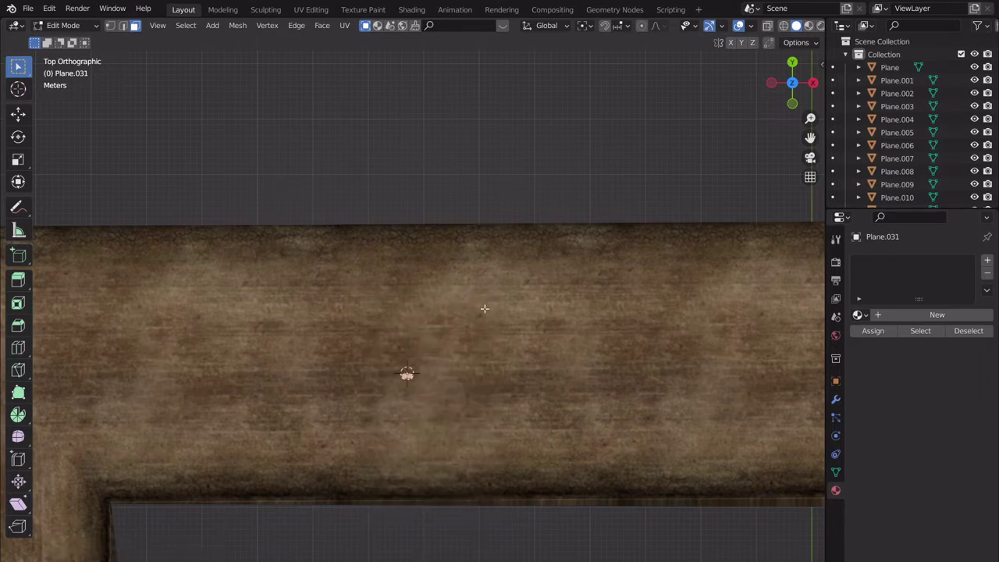
key("Tab")
left_click(485, 309)
- Add a cube at the 3D cursor on the wooden walkway
key("shift+a")
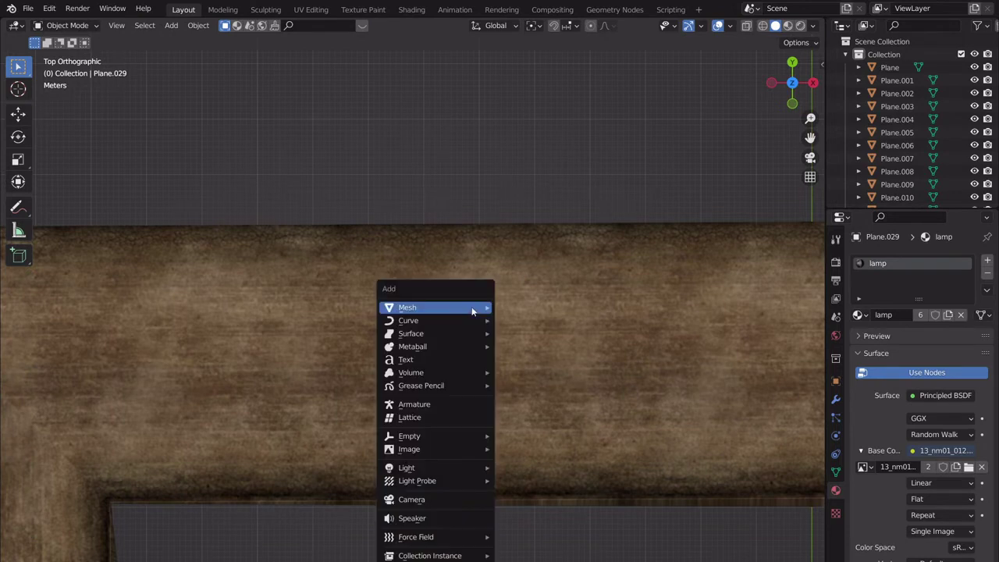
mouse_move(471, 309)
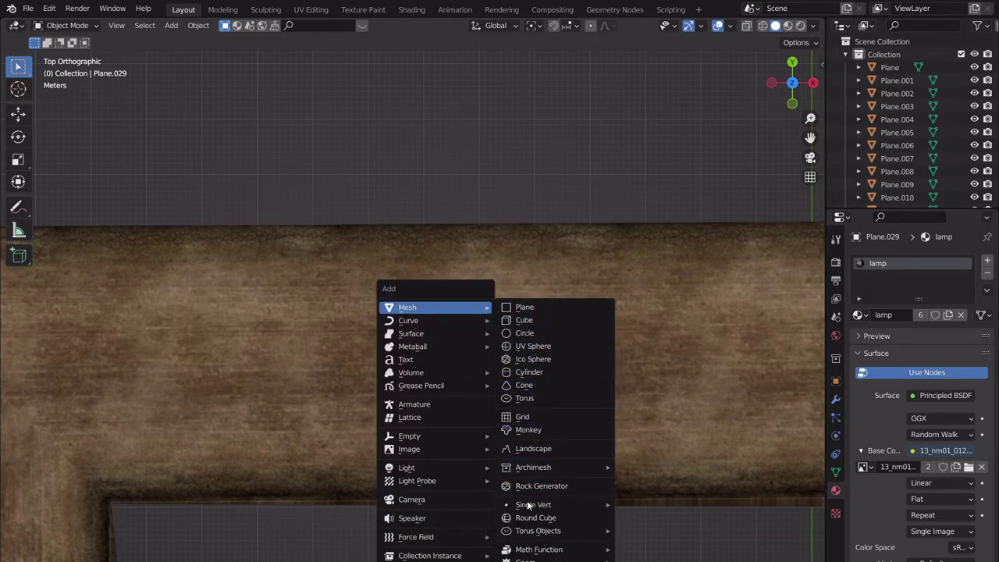
mouse_move(532, 507)
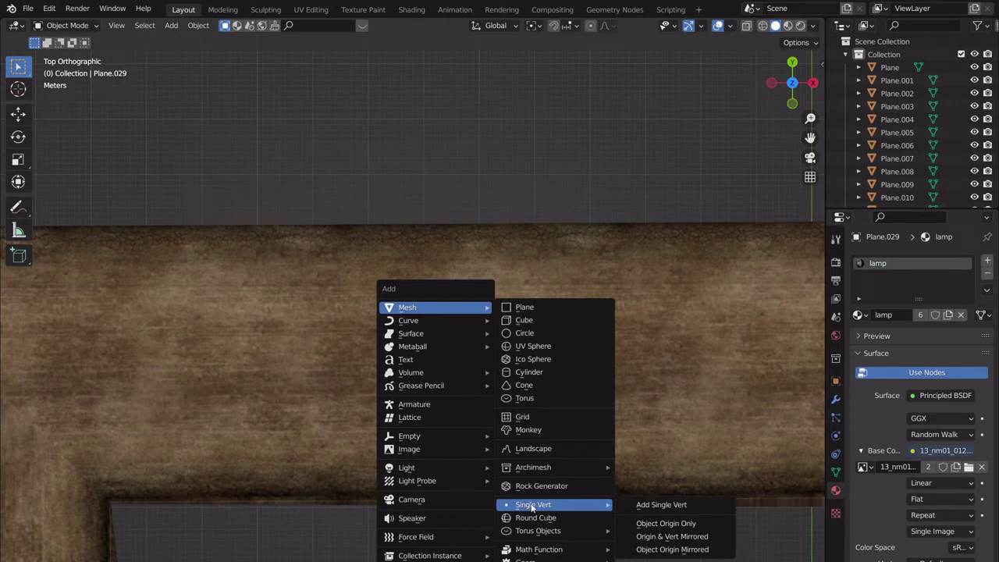
left_click(560, 320)
- Move the cube off the walkway from the top view, about 42 m toward negative Y and 0.6 m along X
left_click(792, 83)
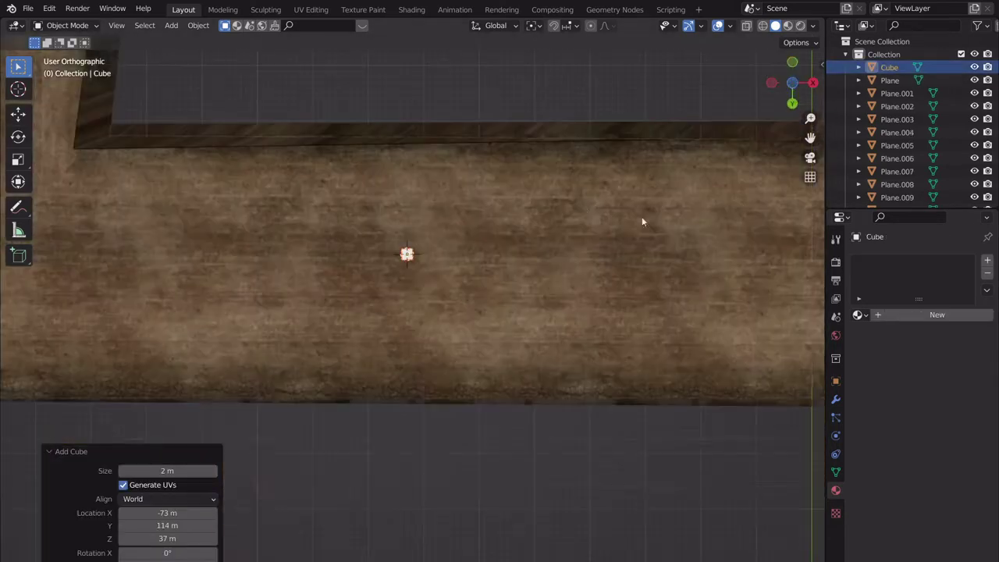
left_click(796, 84)
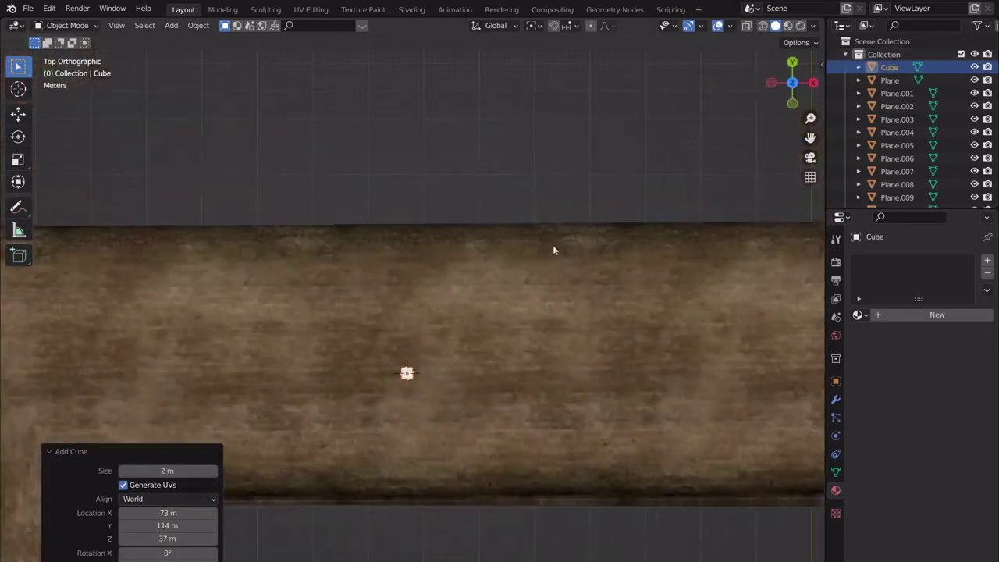
scroll(546, 251, "down", 7)
scroll(476, 352, "up", 1)
middle_click_drag(473, 363, 476, 293, "shift")
key("g")
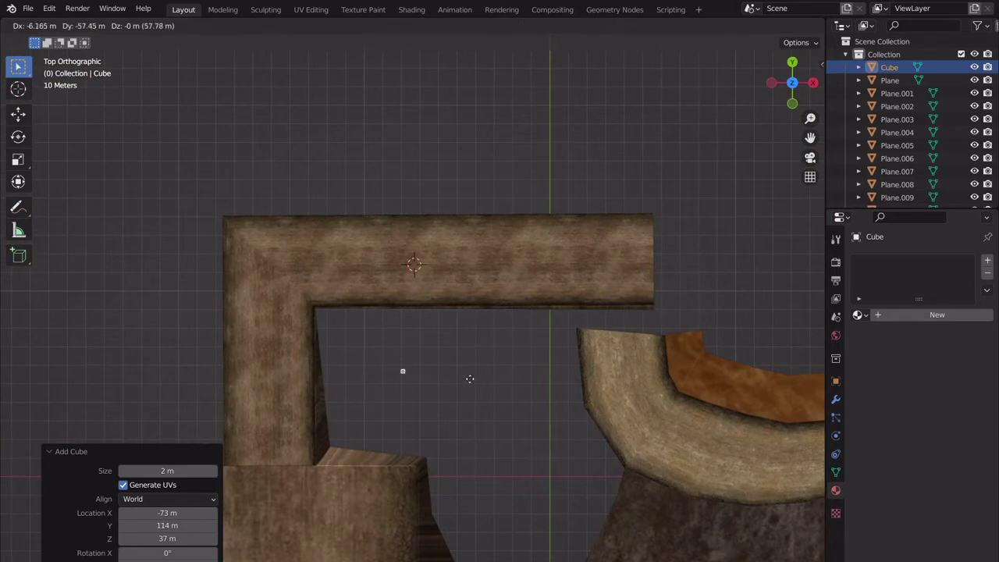
left_click(474, 348)
- Scale the cube uniformly by about 12.5 and shift it about 6.4 m further toward negative Y
key("s")
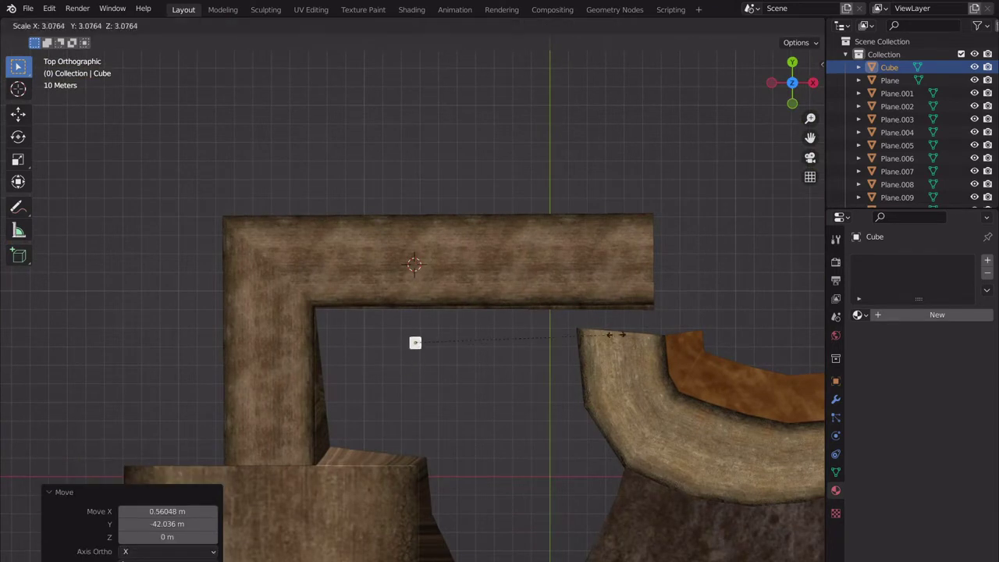
left_click(339, 161)
key("g")
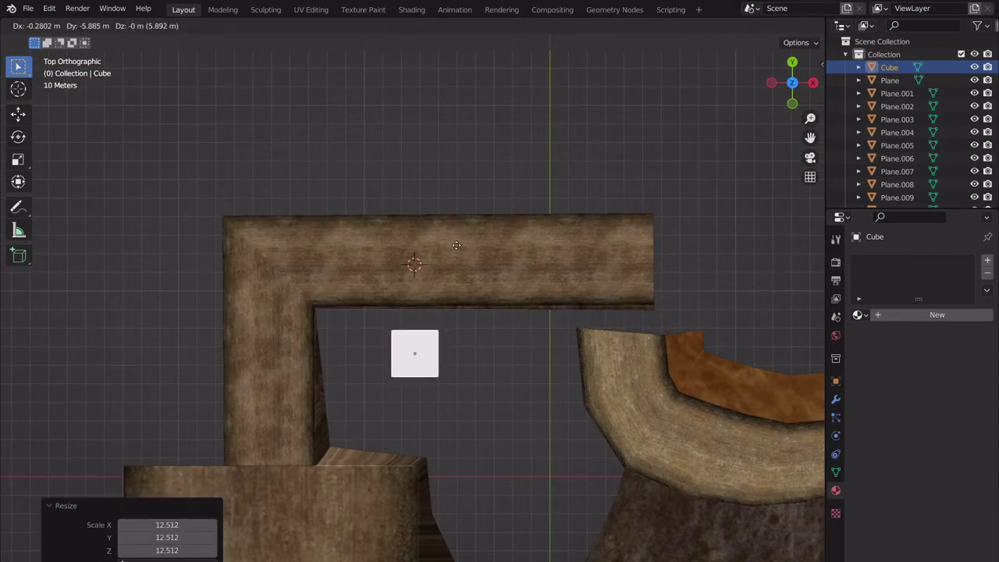
left_click(433, 302)
- Lower the cube about 37 m along Z
middle_click_drag(435, 304, 315, 205)
key("g")
key("z")
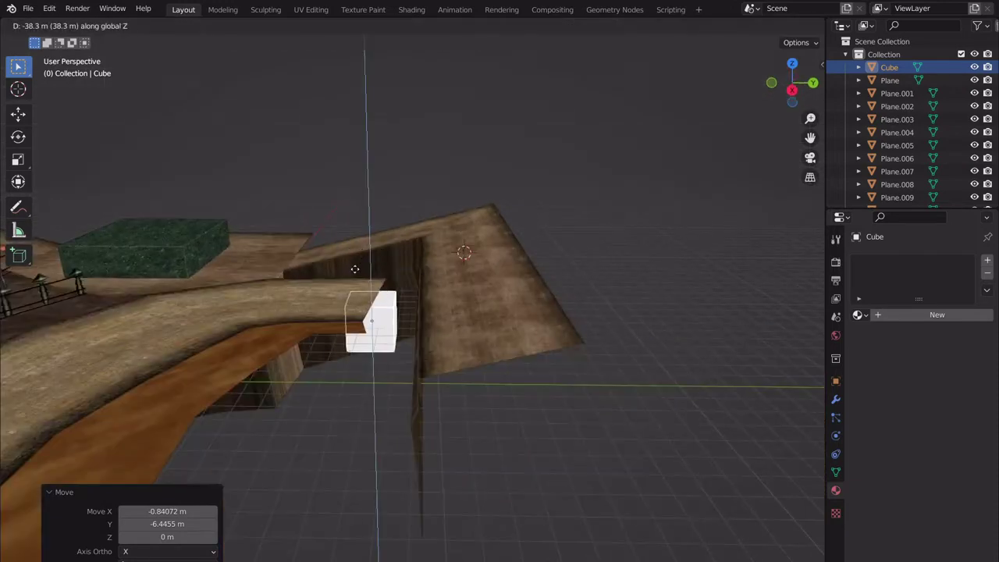
left_click(353, 267)
- Shift the cube beside the long walkway arm, about 33.5 m along X and -14.7 m along Y
middle_click_drag(376, 267, 435, 309)
middle_click_drag(393, 185, 414, 287)
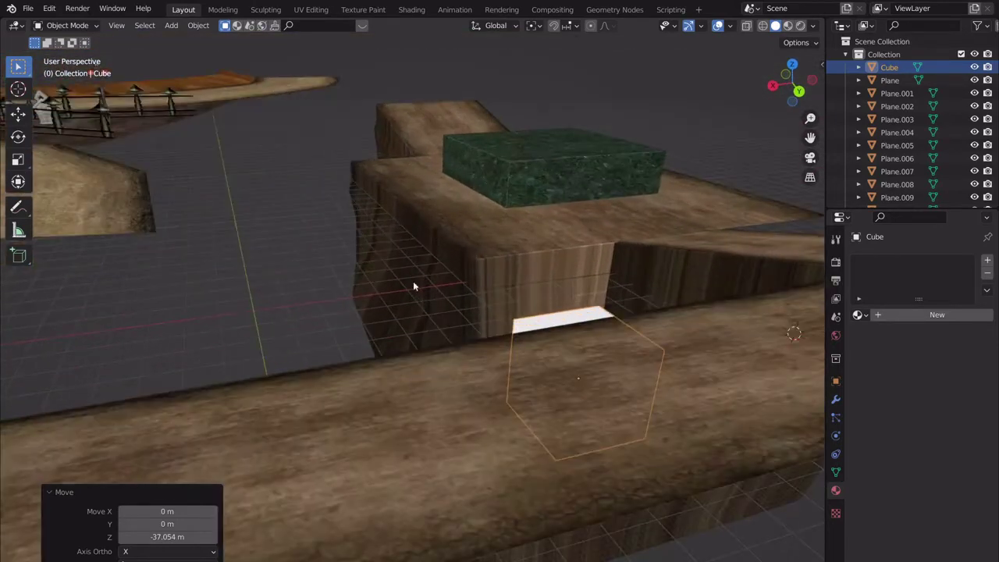
middle_click_drag(335, 184, 375, 286)
left_click(791, 64)
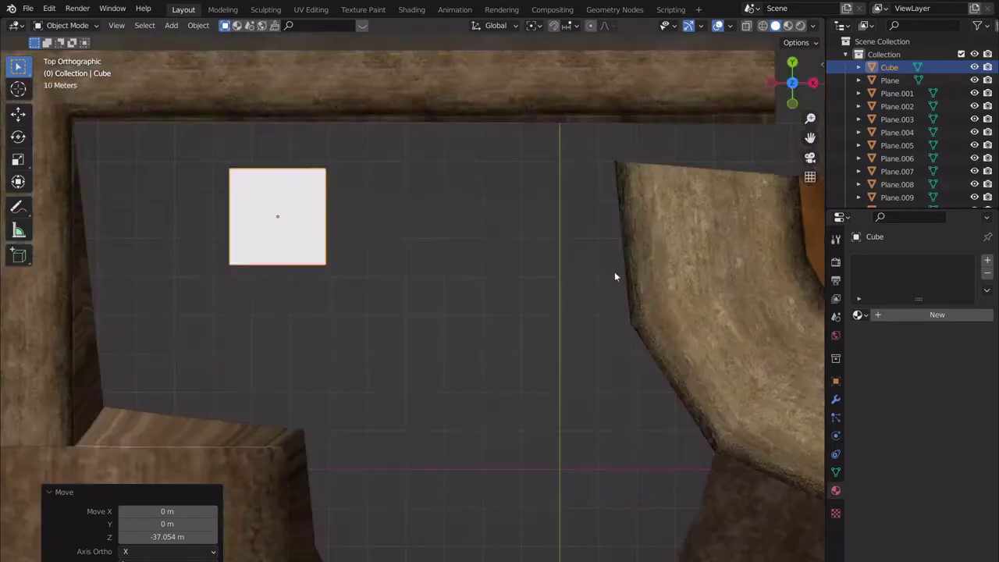
key("g")
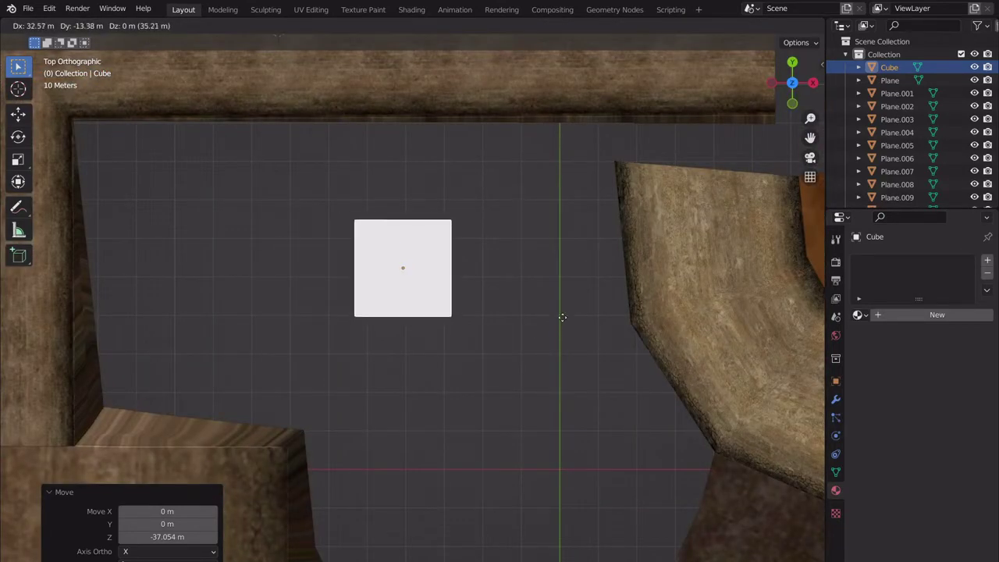
left_click(563, 330)
- Stretch the cube along Z into a tall pillar and raise it about 13 m
middle_click_drag(553, 316, 263, 252)
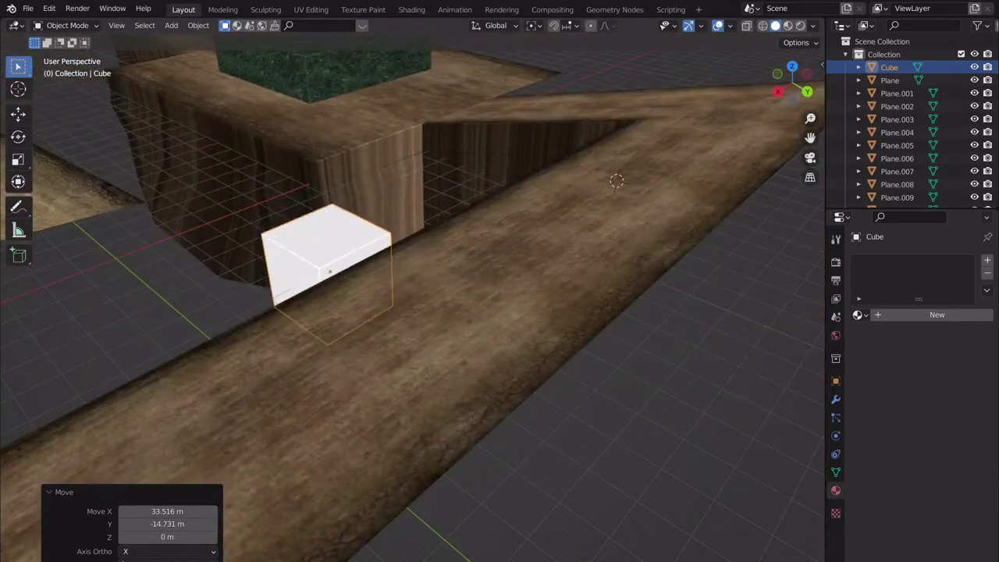
key("s")
key("z")
left_click(354, 126)
key("g")
key("z")
left_click(374, 80)
- Extrude the pillar's top face upward along Z to add a block at its head
scroll(389, 109, "down", 3)
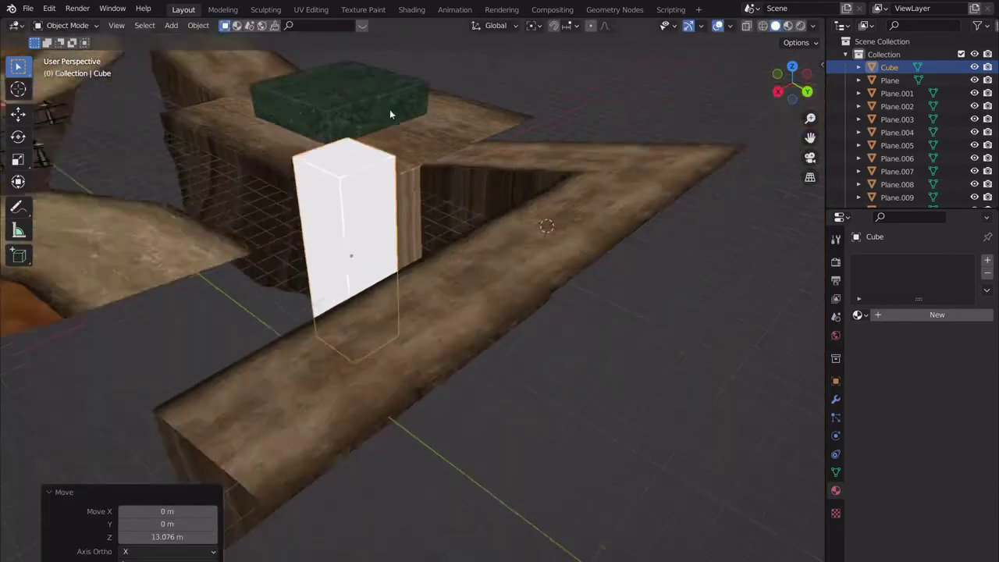
key("Tab")
left_click(367, 178)
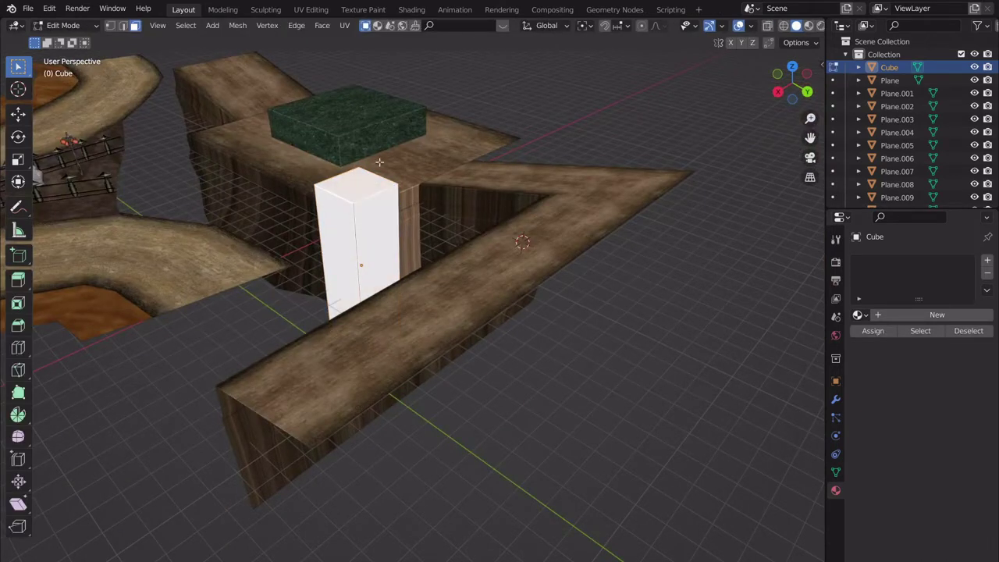
key("g")
key("z")
right_click(420, 143)
key("e")
key("z")
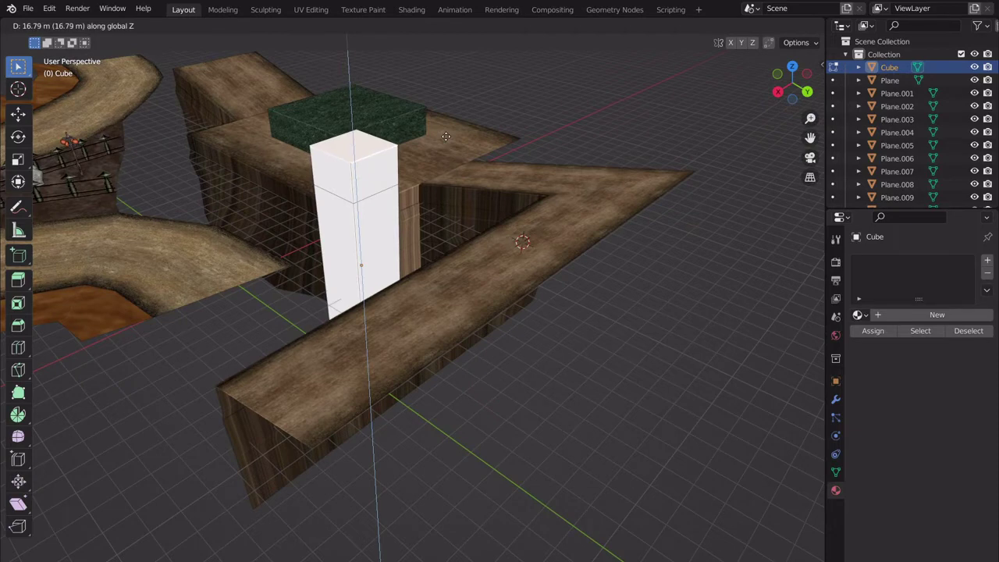
left_click(445, 124)
- Extrude the head block's walkway-facing side about 110.9 m across the walkway and add a loop cut near the beam's far end
left_click(385, 160)
key("e")
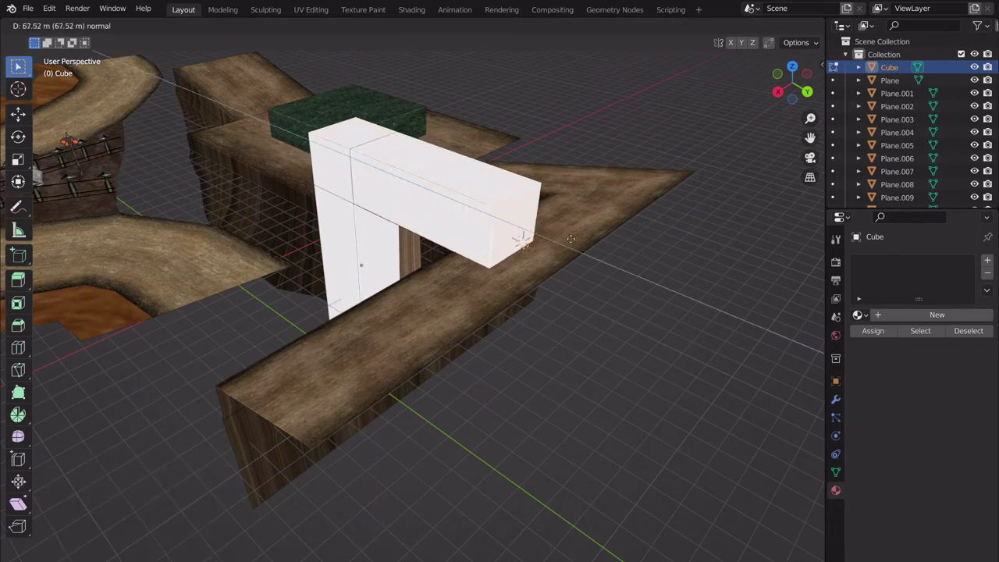
left_click(622, 263)
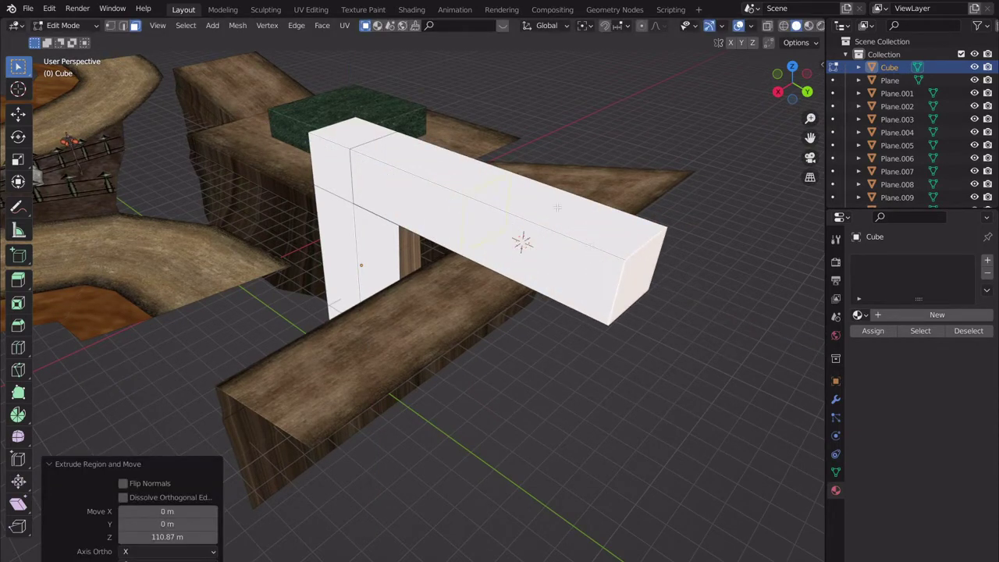
left_click(473, 181)
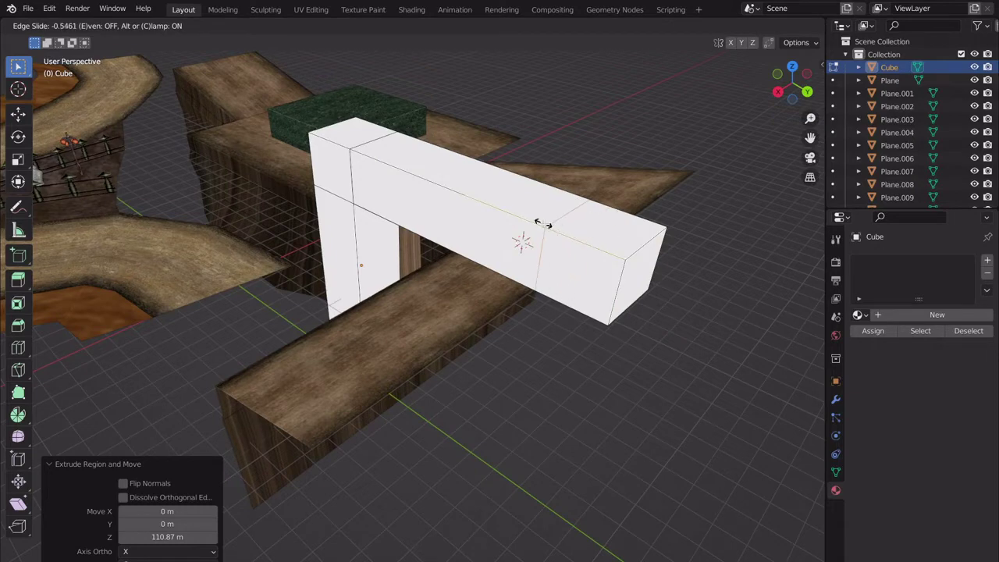
left_click(541, 223)
- Extrude the lower edge at the beam's far end down about 79.9 m as a second leg
middle_click_drag(559, 278, 604, 189)
left_click(602, 192)
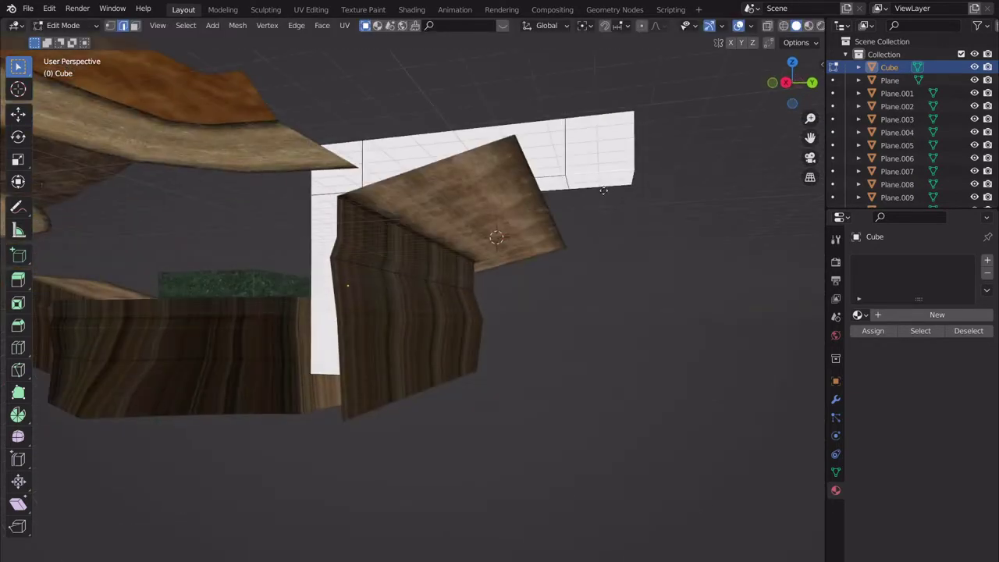
key("e")
left_click(598, 401)
- Raise the whole arch object along Z in Object Mode
middle_click_drag(598, 401, 539, 367)
scroll(515, 328, "up", 5)
middle_click_drag(515, 327, 526, 432)
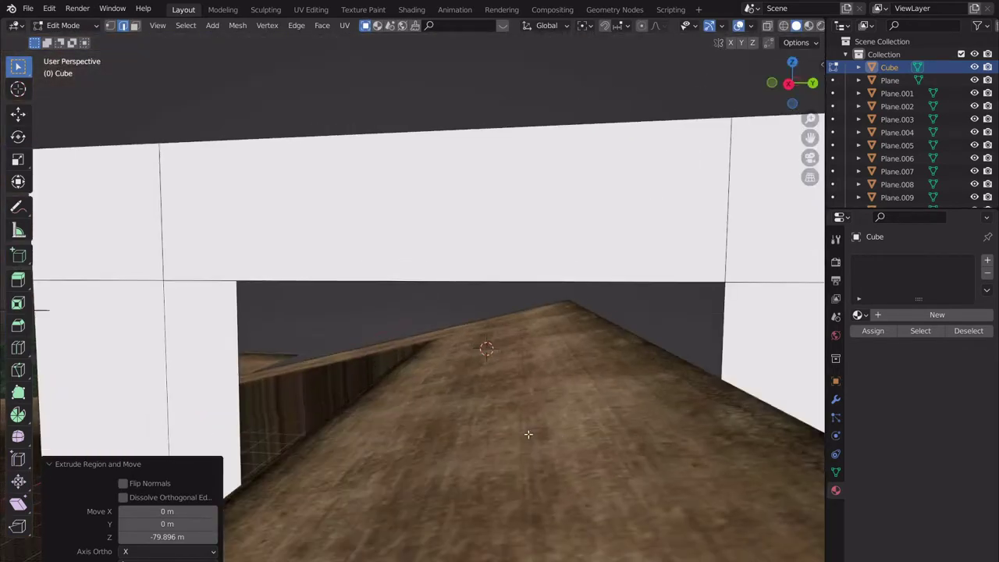
scroll(521, 309, "down", 3)
scroll(509, 298, "down", 3)
key("Tab")
key("g")
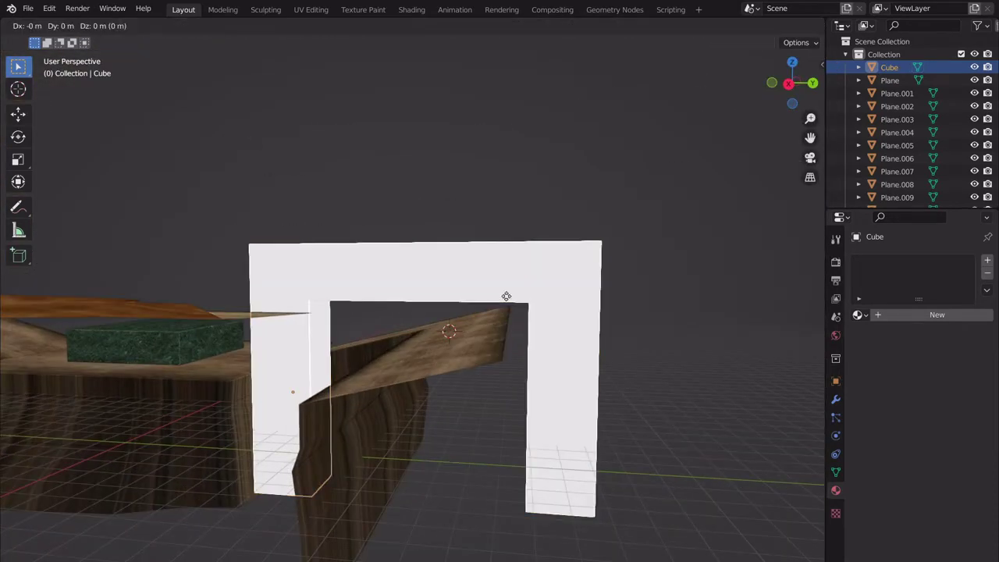
key("z")
left_click(515, 263)
- Try to extend more edges under the beam's far end along Z, and undo the attempt
middle_click_drag(526, 288, 443, 197)
key("Tab")
left_click(400, 159, "shift")
left_click(382, 134, "shift")
scroll(382, 160, "down", 4)
key("g")
key("z")
right_click(457, 340)
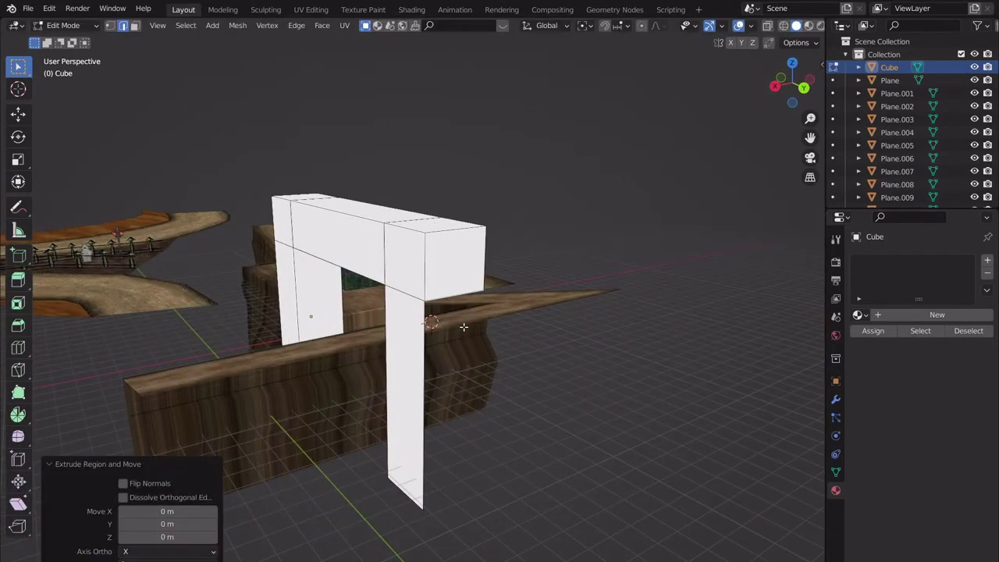
key("ctrl+z")
- Delete the flat leg face hanging under the beam's far end, using face selection
left_click(134, 26)
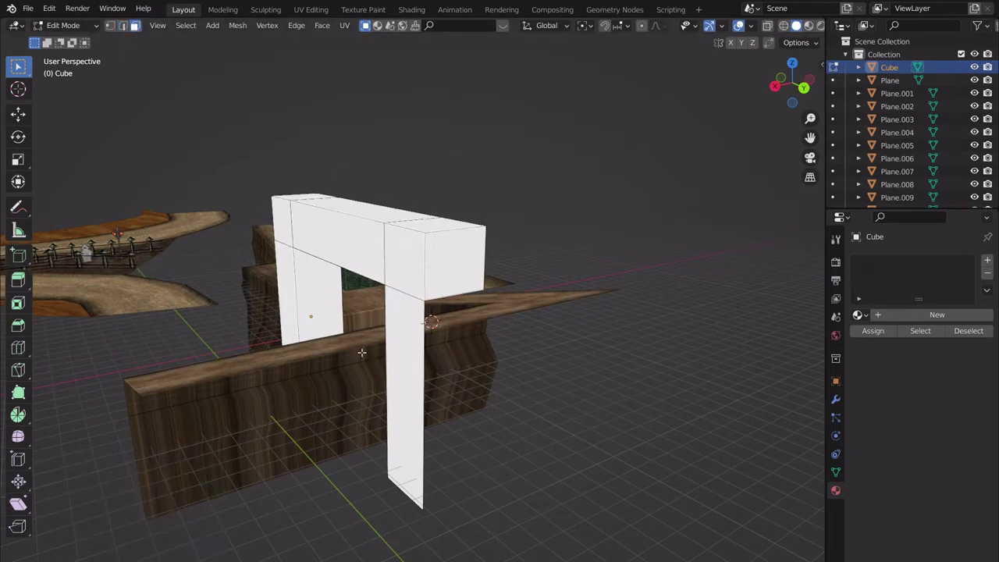
key("x")
left_click(403, 364)
- Extrude the underside face of the beam's far end down about 116.8 m as a solid second leg and return to Object Mode
middle_click_drag(403, 364, 475, 198)
left_click(453, 152)
key("e")
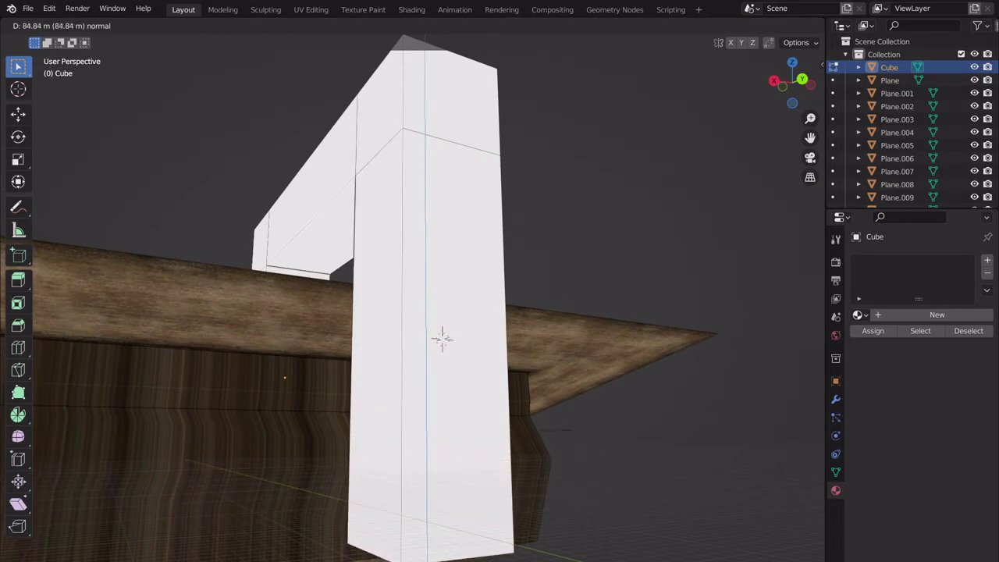
left_click(432, 161)
middle_click_drag(432, 161, 533, 254)
scroll(533, 234, "down", 4)
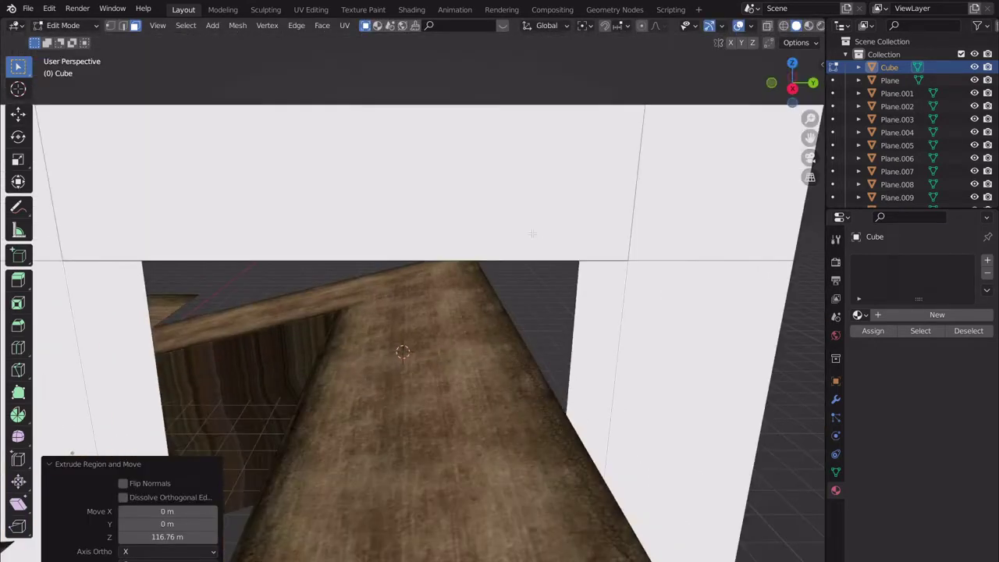
middle_click_drag(508, 207, 649, 212, "shift")
key("Tab")
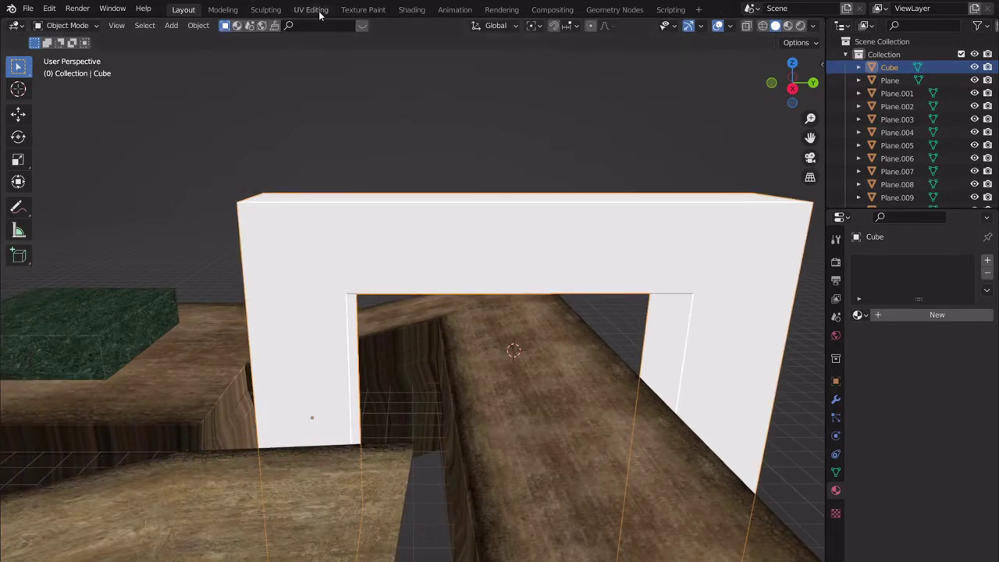
- Switch the arch to the Sculpting workspace and set the Draw brush to a 35 px radius and 0.500 strength
left_click(266, 9)
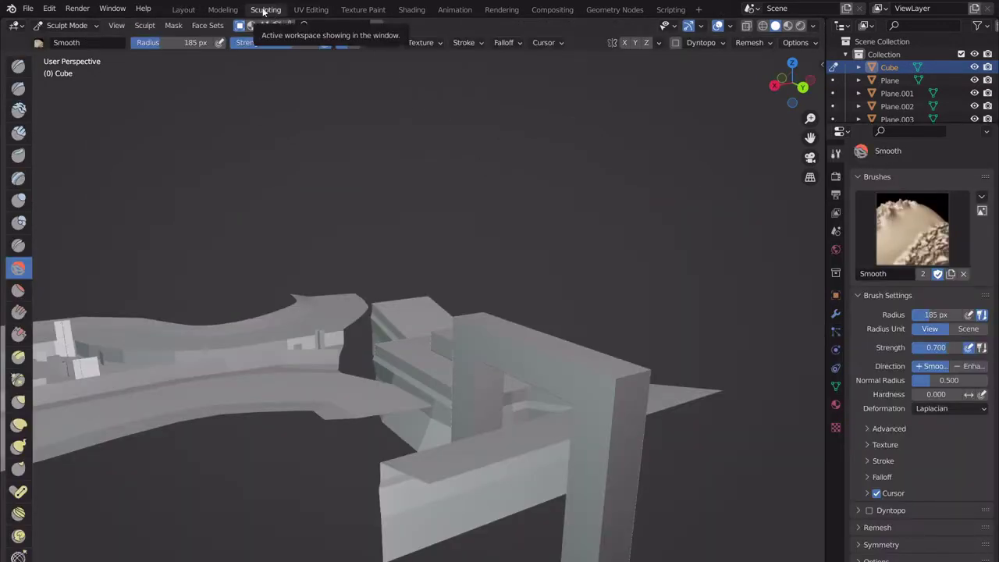
mouse_move(482, 330)
middle_mouse_down()
mouse_move(513, 359)
mouse_move(528, 355)
mouse_move(335, 318)
mouse_move(258, 195)
middle_mouse_up()
scroll(528, 355, "up", 2)
left_click(17, 65)
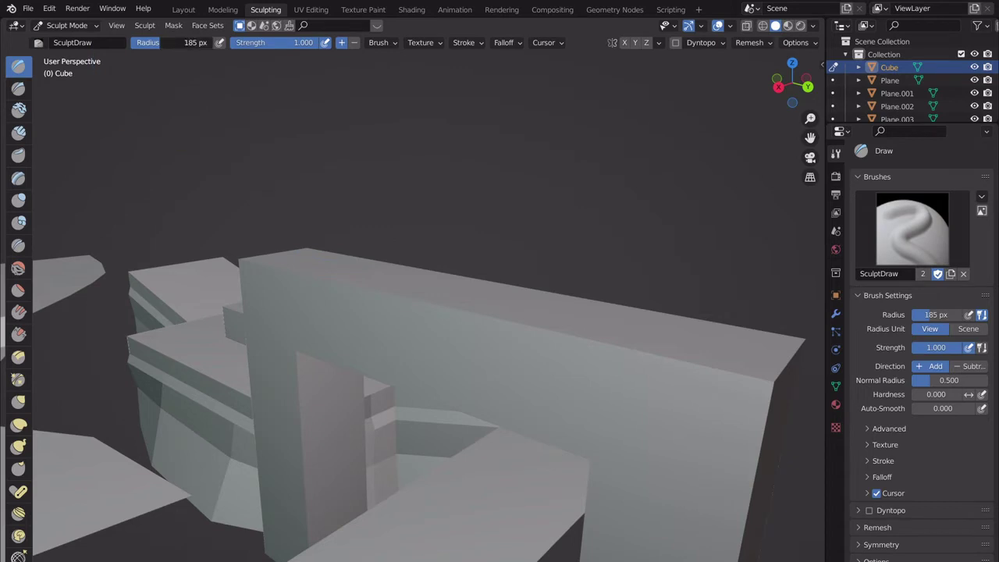
left_click_drag(162, 42, 137, 42)
key("g")
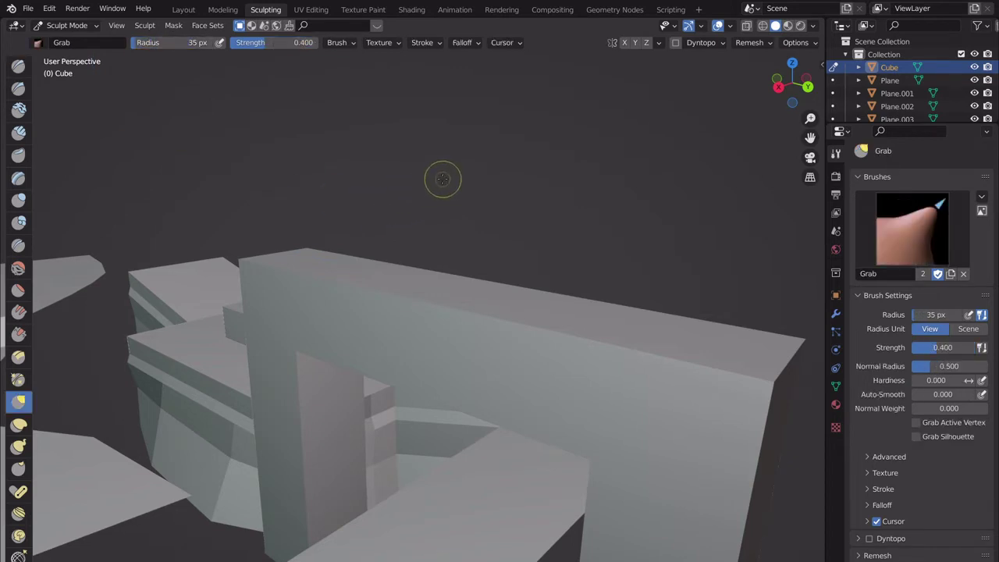
right_click(429, 176)
left_click(18, 67)
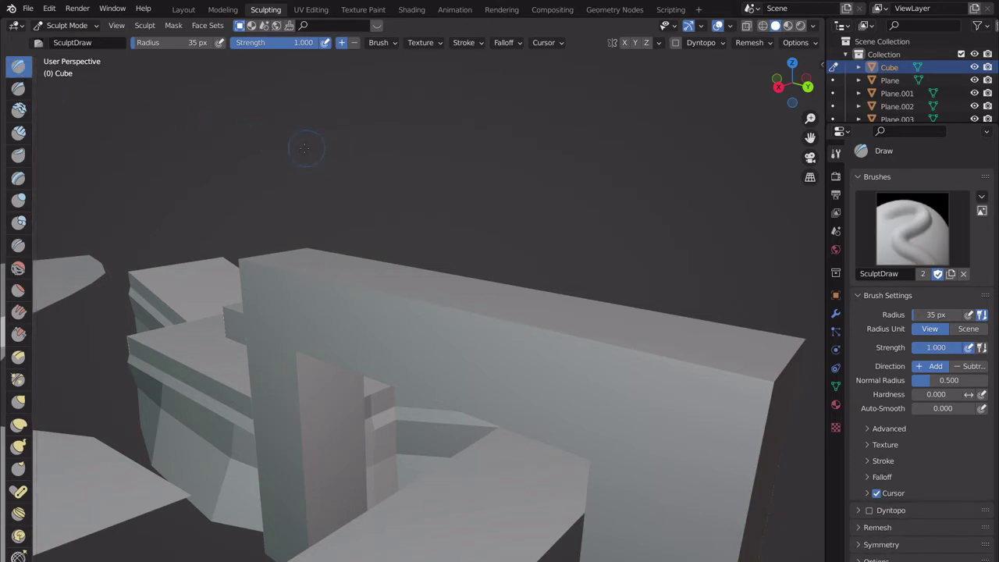
left_click_drag(298, 47, 269, 47)
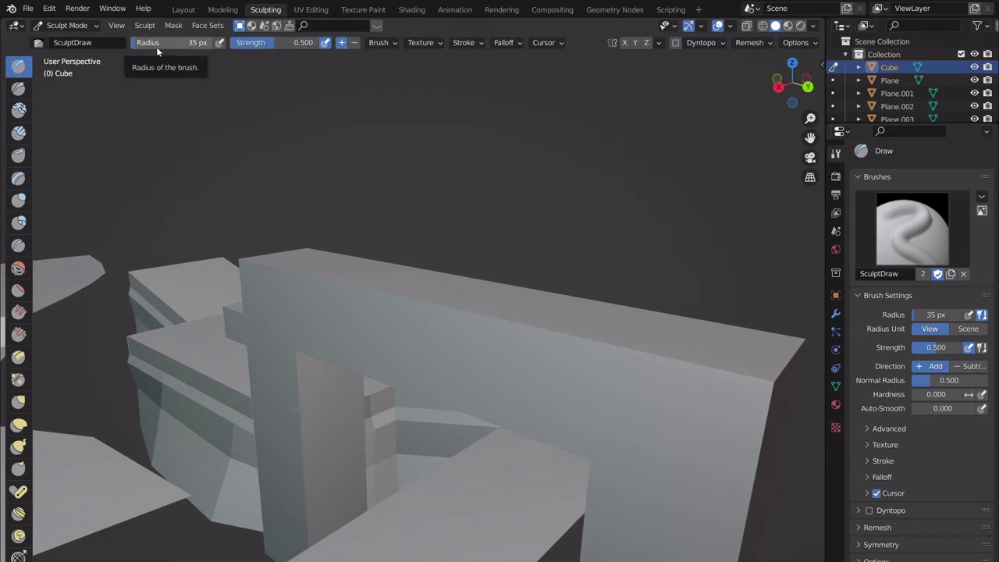
scroll(510, 344, "down", 2)
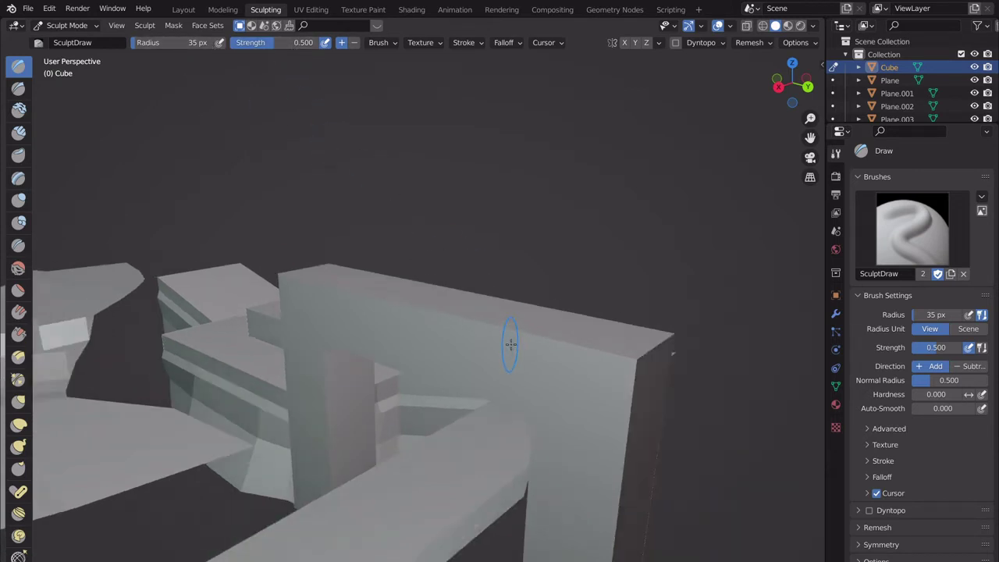
middle_click_drag(510, 345, 593, 356)
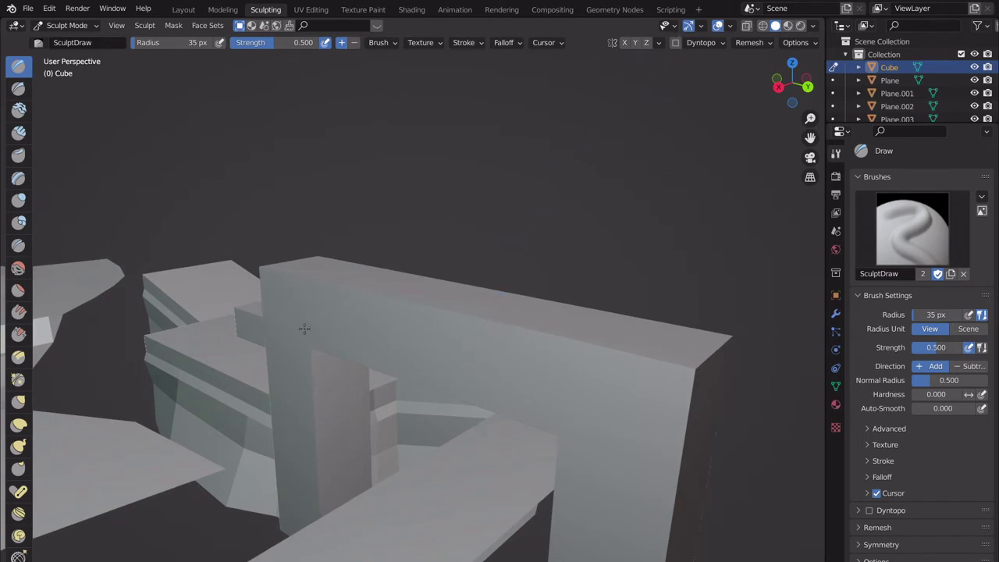
middle_click_drag(655, 296, 641, 191)
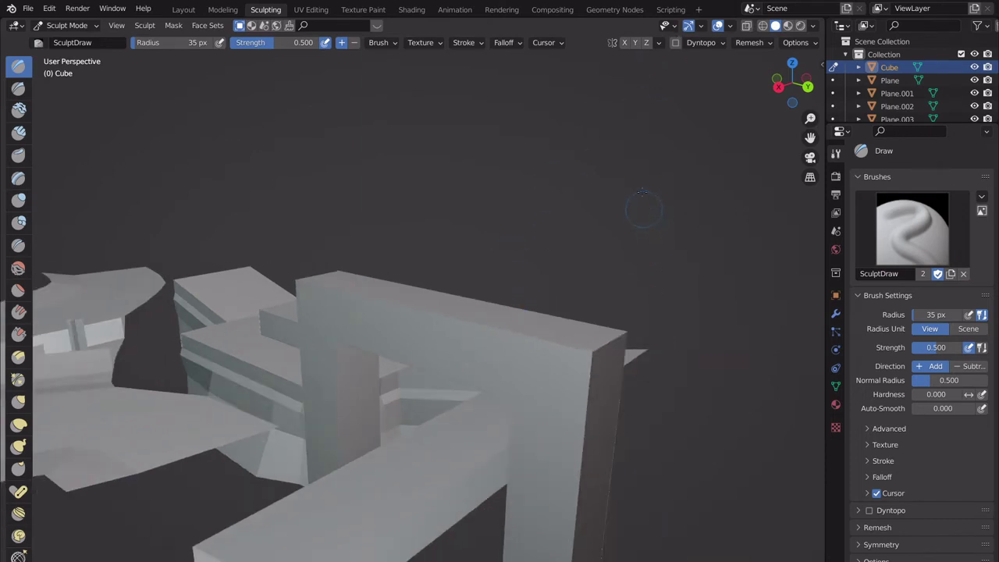
- Enable dynamic topology for the arch and accept the vertex data warning
left_click(677, 43)
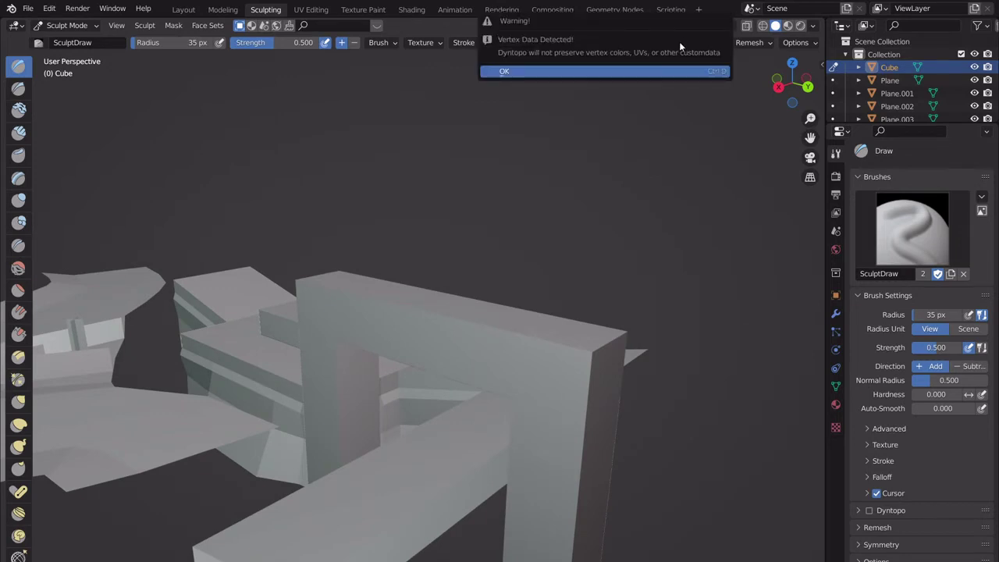
left_click(623, 72)
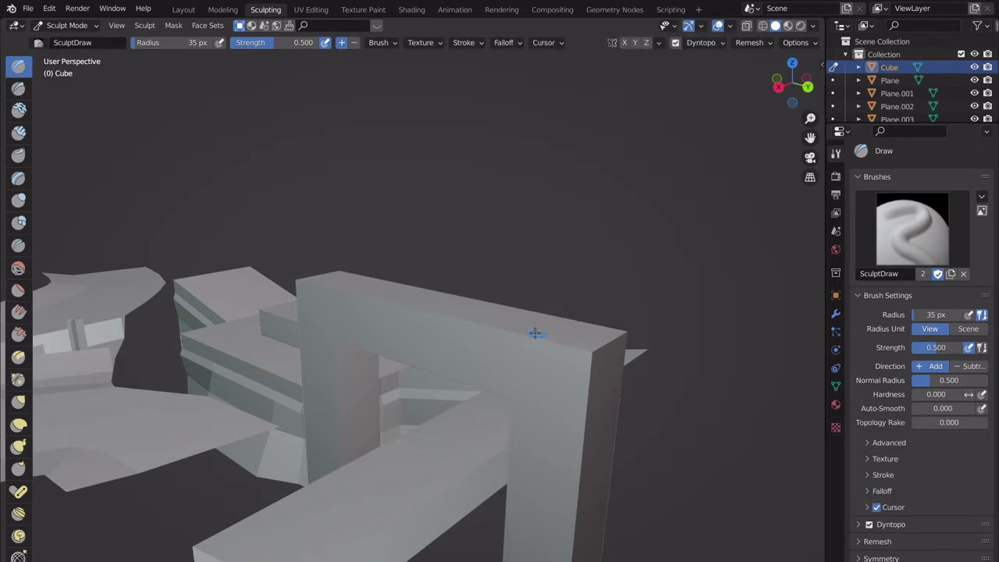
- Try Draw brush strokes along the arch's top beam at 0.500 strength, and undo them
mouse_move(557, 352)
left_mouse_down()
mouse_move(518, 339)
mouse_move(541, 351)
mouse_move(538, 341)
mouse_move(503, 343)
mouse_move(531, 345)
mouse_move(509, 351)
left_mouse_up()
mouse_move(519, 311)
left_mouse_down()
mouse_move(591, 355)
mouse_move(603, 342)
left_mouse_up()
key("ctrl+z")
mouse_move(328, 278)
left_mouse_down()
mouse_move(523, 367)
mouse_move(347, 304)
mouse_move(534, 378)
mouse_move(531, 366)
mouse_move(346, 320)
mouse_move(558, 336)
mouse_move(367, 289)
mouse_move(343, 318)
mouse_move(550, 398)
mouse_move(432, 306)
left_mouse_up()
key("ctrl+z")
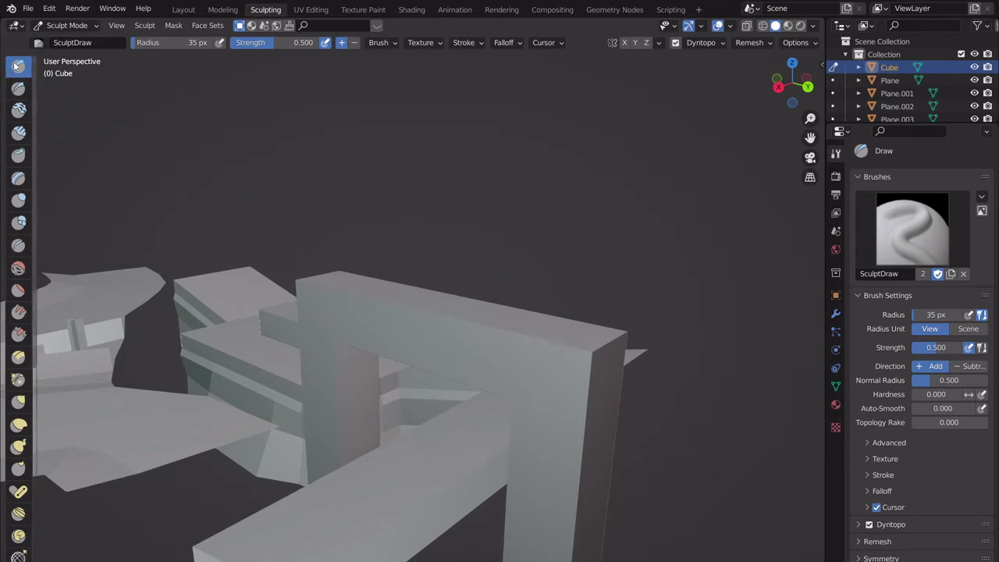
- Set the Draw brush strength to 1.000, test a stroke along the beam's top edge, and undo it
left_click_drag(288, 44, 334, 44)
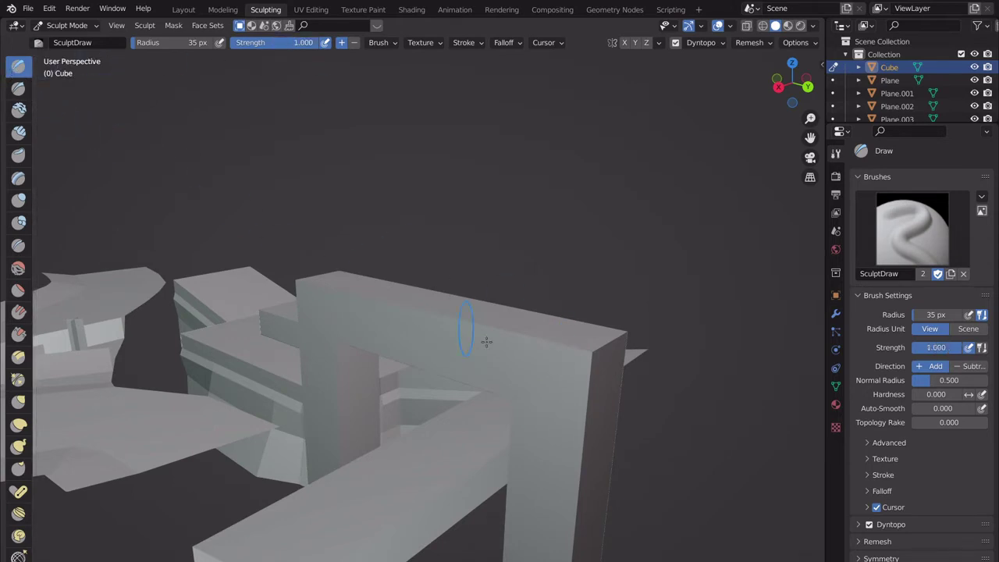
mouse_move(593, 356)
left_mouse_down()
mouse_move(582, 346)
mouse_move(581, 365)
left_mouse_up()
key("ctrl+z")
key("ctrl+z")
key("ctrl+z")
key("ctrl+z")
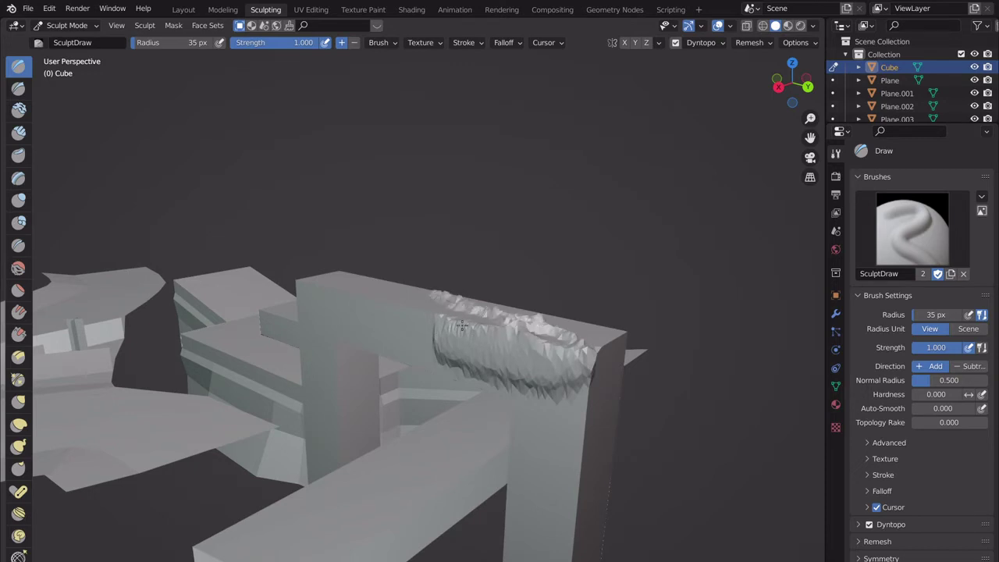
- Try a Draw stroke with a 500 px radius on the arch's near leg, and undo it
left_click_drag(176, 43, 212, 44)
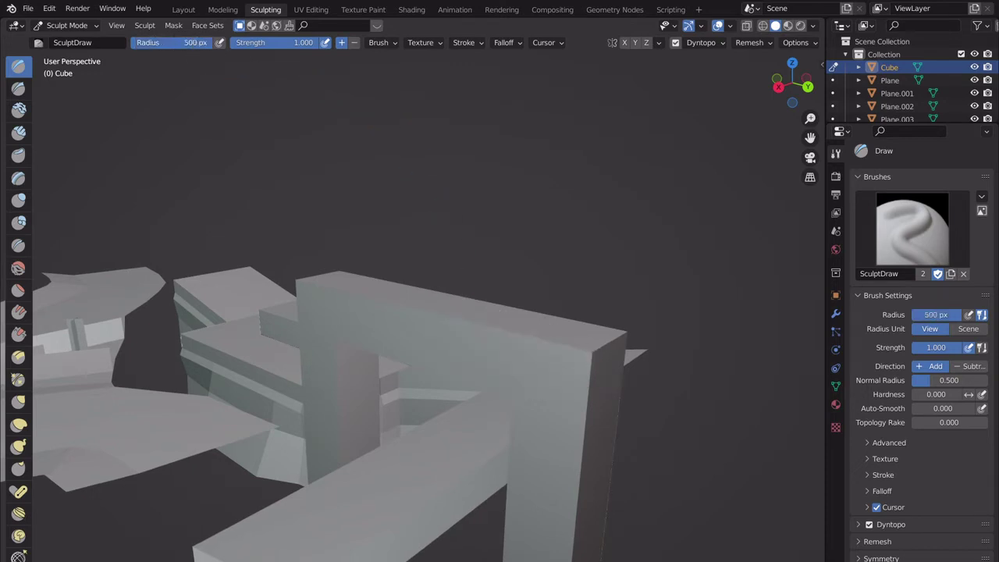
mouse_move(568, 417)
left_mouse_down()
mouse_move(521, 389)
mouse_move(580, 324)
left_mouse_up()
mouse_move(580, 323)
middle_mouse_down()
mouse_move(452, 350)
mouse_move(368, 297)
mouse_move(609, 338)
mouse_move(489, 166)
middle_mouse_up()
key("ctrl+z")
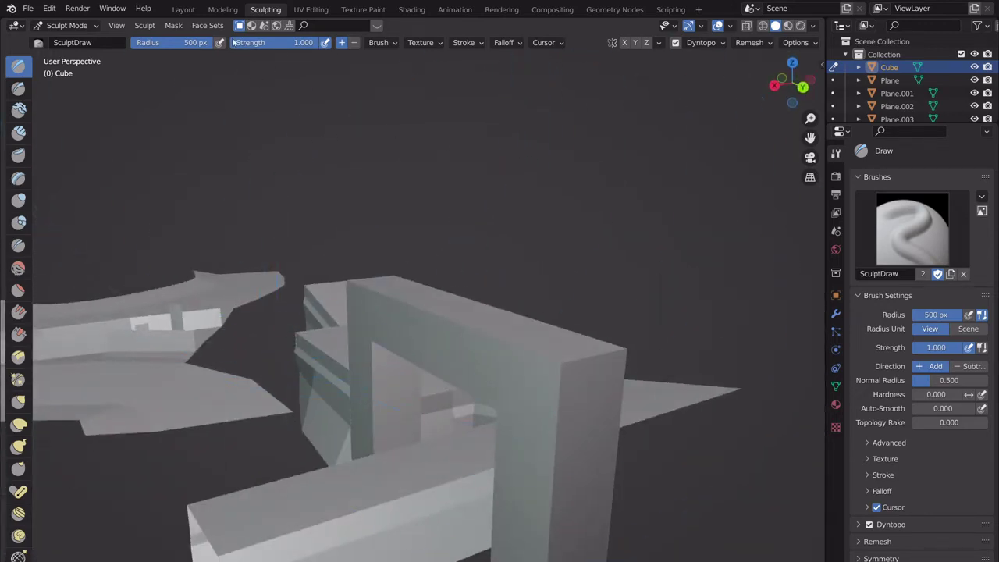
- Try carving the beam's top edge with the Draw brush at 51 px radius in Subtract direction, and undo the stroke
left_click_drag(206, 40, 135, 41)
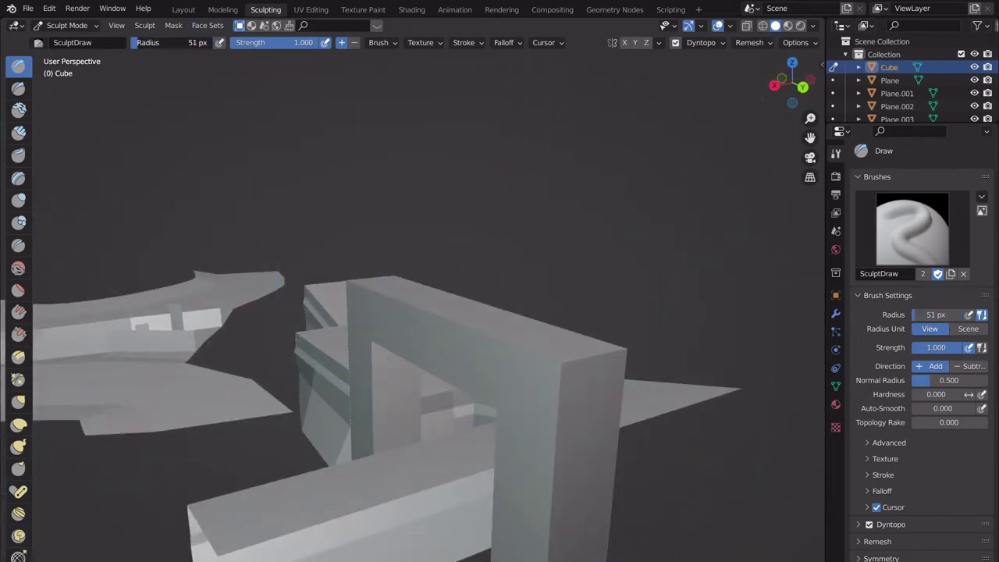
left_click(354, 43)
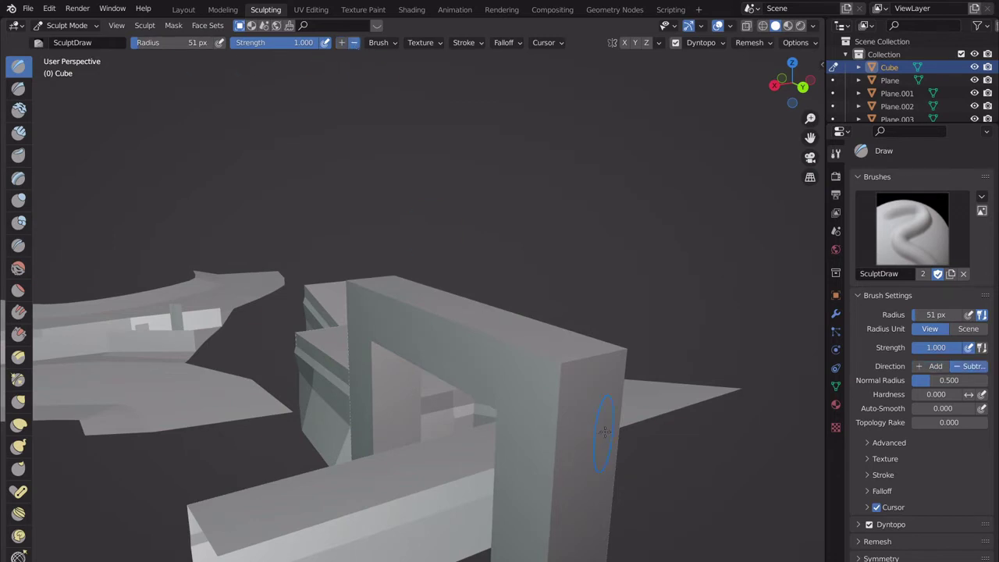
mouse_move(546, 355)
left_mouse_down()
mouse_move(538, 390)
mouse_move(558, 413)
mouse_move(562, 355)
mouse_move(572, 359)
mouse_move(558, 418)
mouse_move(526, 348)
mouse_move(403, 285)
mouse_move(473, 333)
mouse_move(419, 297)
left_mouse_up()
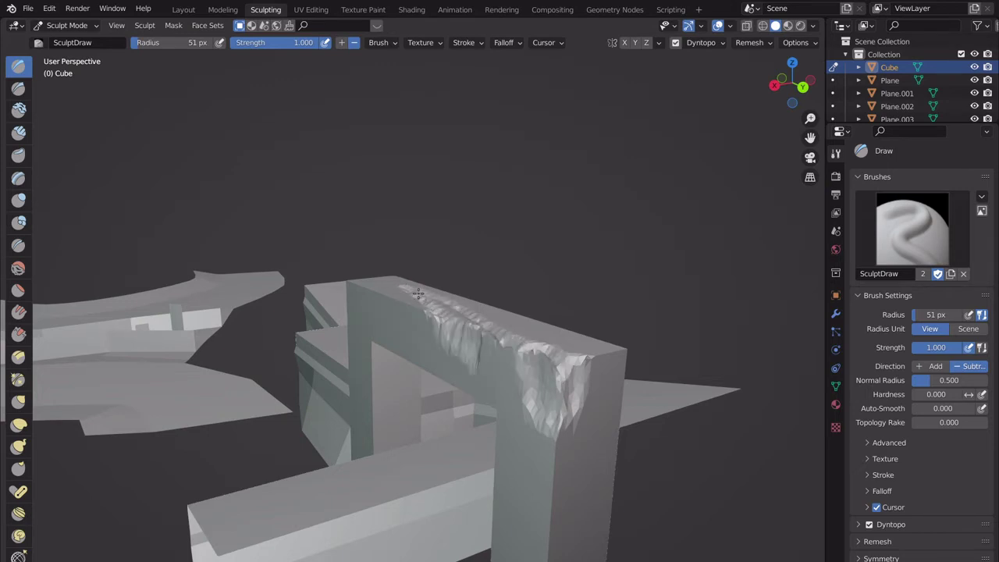
mouse_move(516, 346)
middle_mouse_down()
mouse_move(527, 414)
mouse_move(543, 435)
middle_mouse_up()
key("ctrl+z")
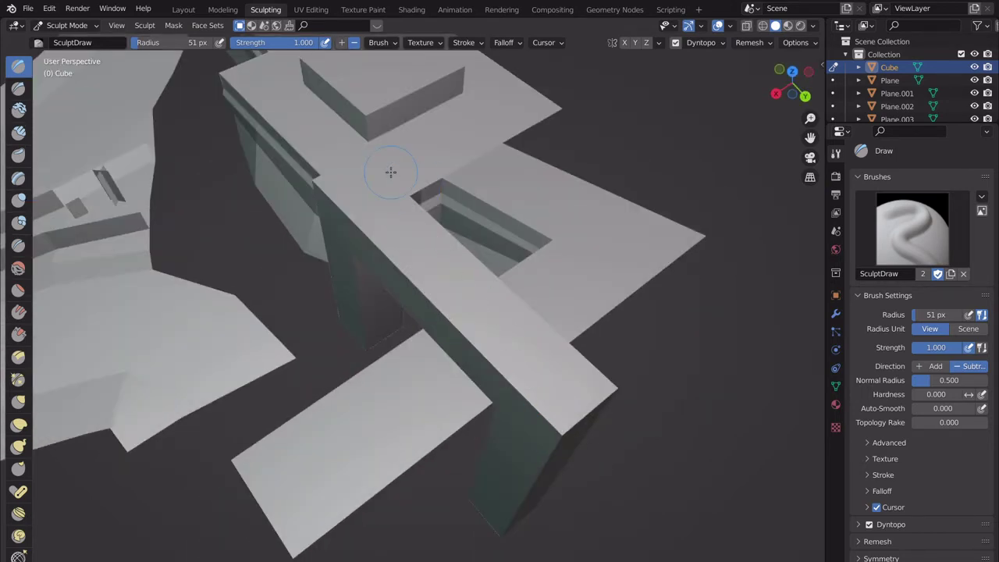
- Try the Inflate brush at 0.500 strength on the arch's near top corner
mouse_move(390, 167)
middle_mouse_down()
mouse_move(338, 173)
mouse_move(167, 122)
middle_mouse_up()
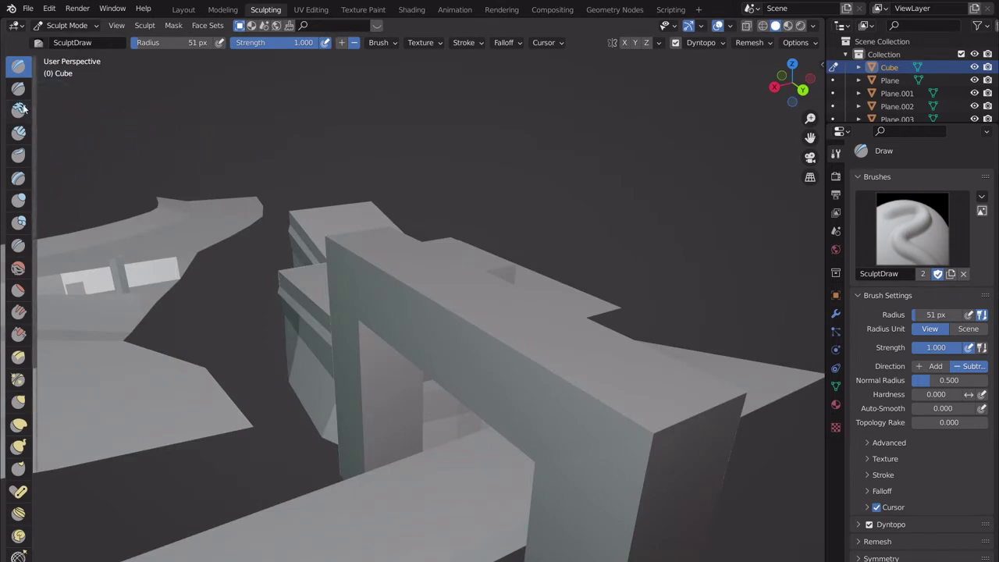
left_click(16, 201)
scroll(572, 387, "down", 1)
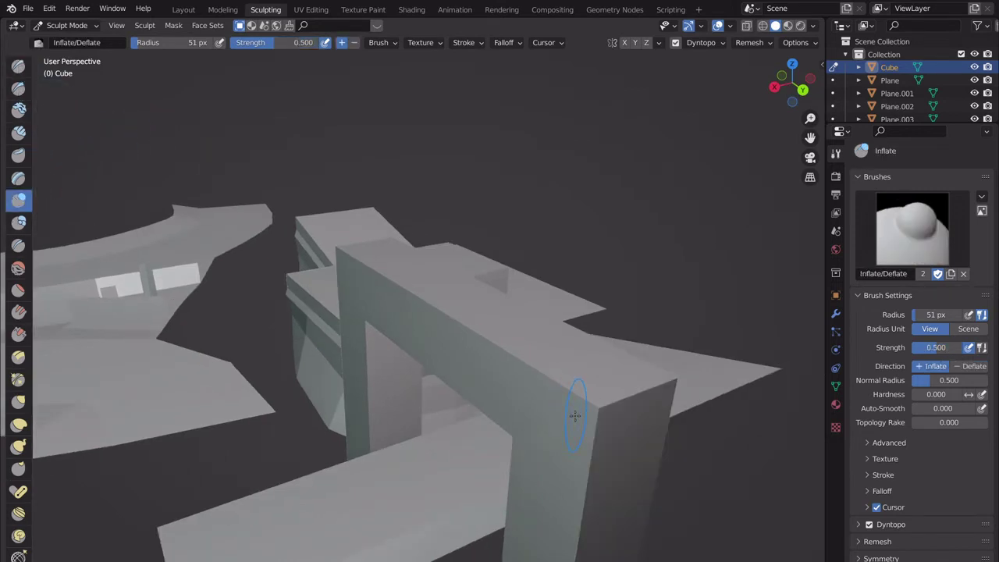
mouse_move(575, 415)
left_mouse_down()
mouse_move(586, 414)
mouse_move(592, 385)
left_mouse_up()
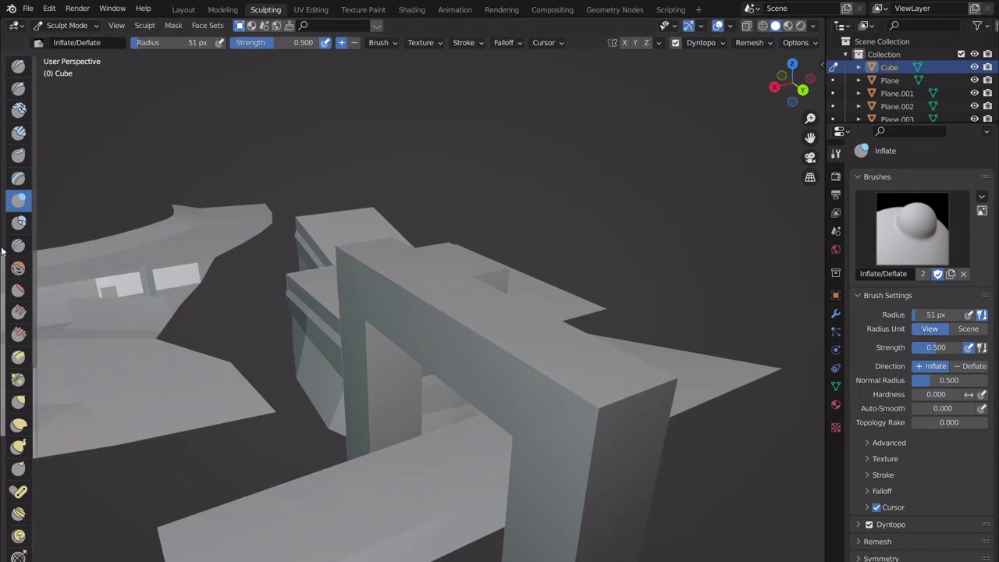
- Try the Smooth brush at 0.700 strength on the arch's near top corner, and undo the stroke
left_click(17, 267)
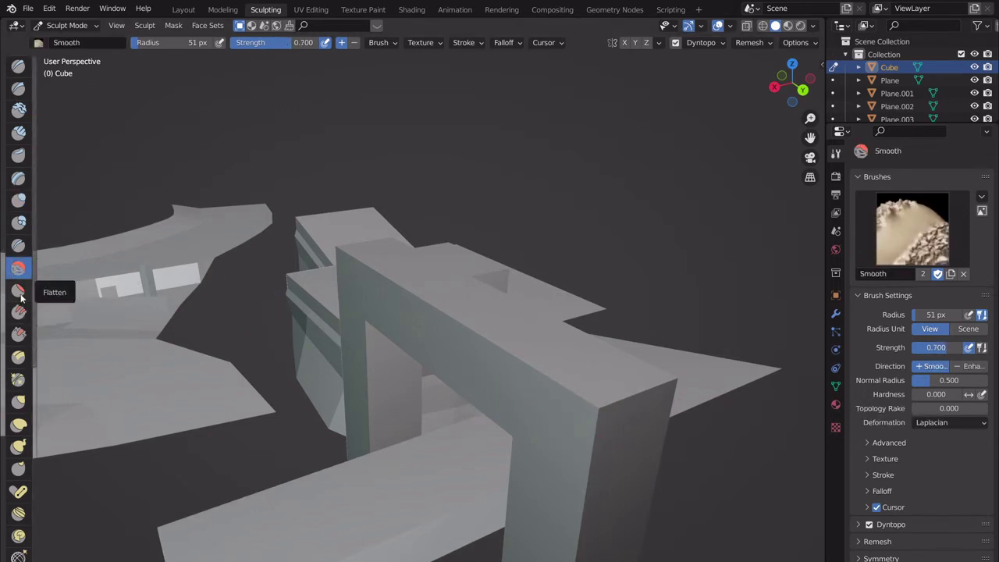
left_click_drag(594, 408, 598, 419)
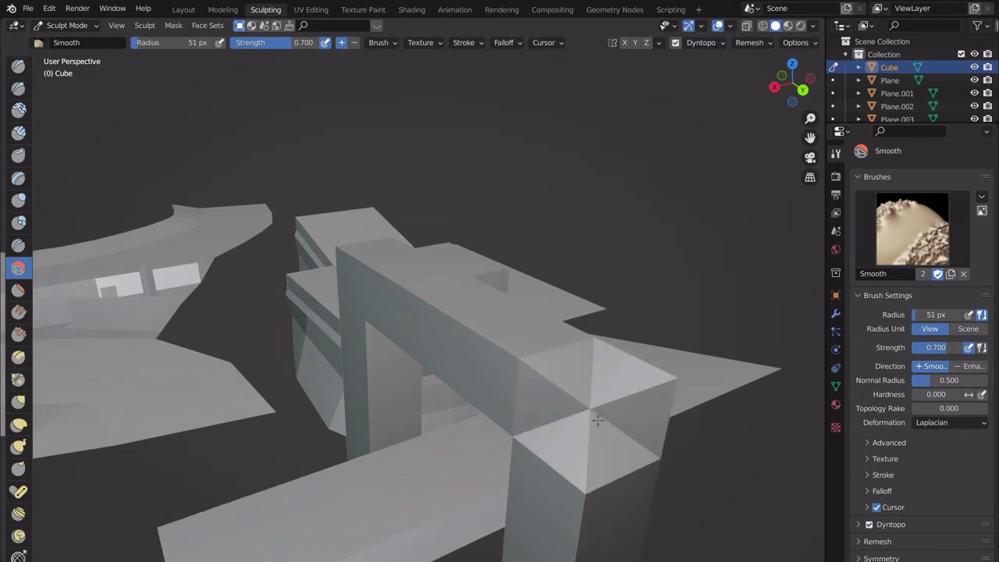
middle_click_drag(611, 442, 620, 394)
key("ctrl+z")
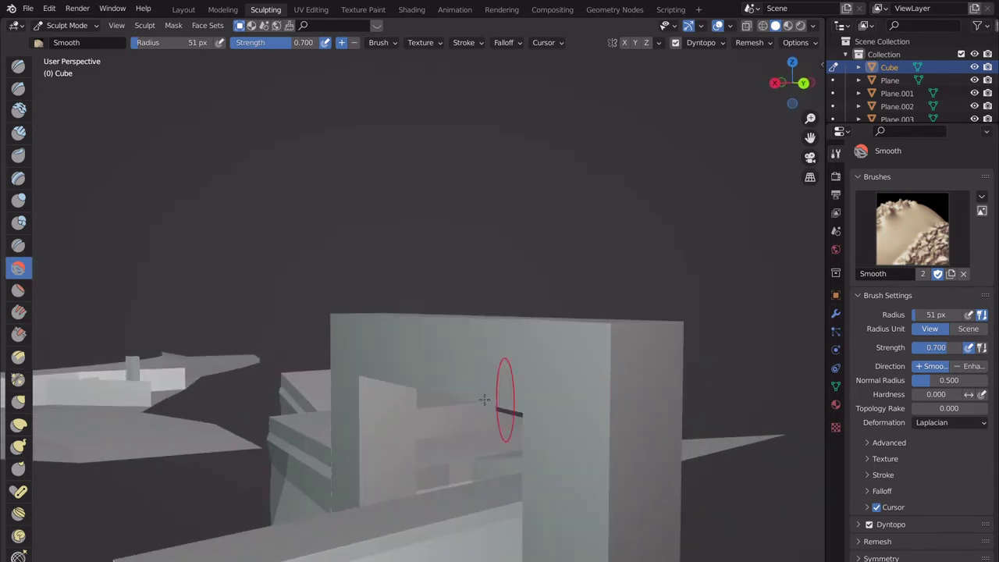
- Return to the Draw brush and set it to a 107 px radius with the Add direction
left_click(17, 65)
mouse_move(369, 404)
middle_mouse_down()
mouse_move(534, 364)
mouse_move(410, 284)
mouse_move(450, 283)
mouse_move(557, 335)
mouse_move(529, 307)
mouse_move(445, 356)
mouse_move(461, 394)
mouse_move(470, 321)
mouse_move(350, 330)
mouse_move(367, 339)
mouse_move(437, 317)
mouse_move(347, 248)
middle_mouse_up()
scroll(534, 364, "up", 1)
scroll(410, 283, "up", 2)
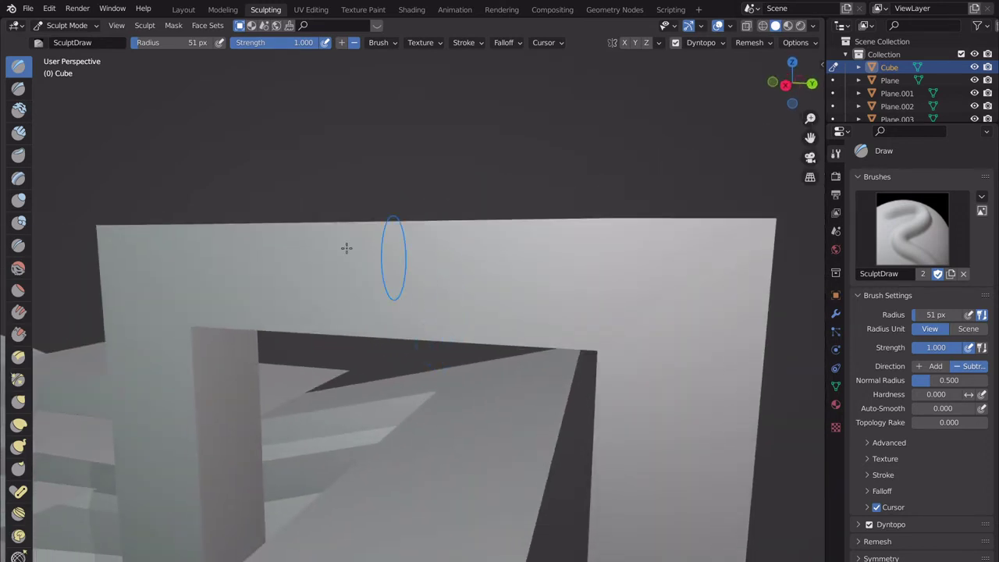
middle_click_drag(403, 328, 154, 32)
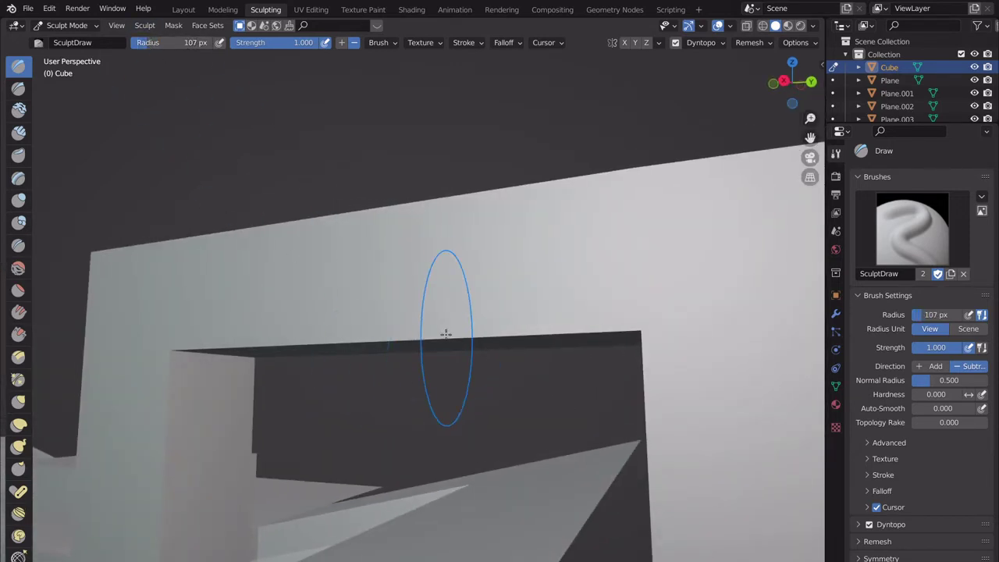
middle_click_drag(449, 270, 412, 281)
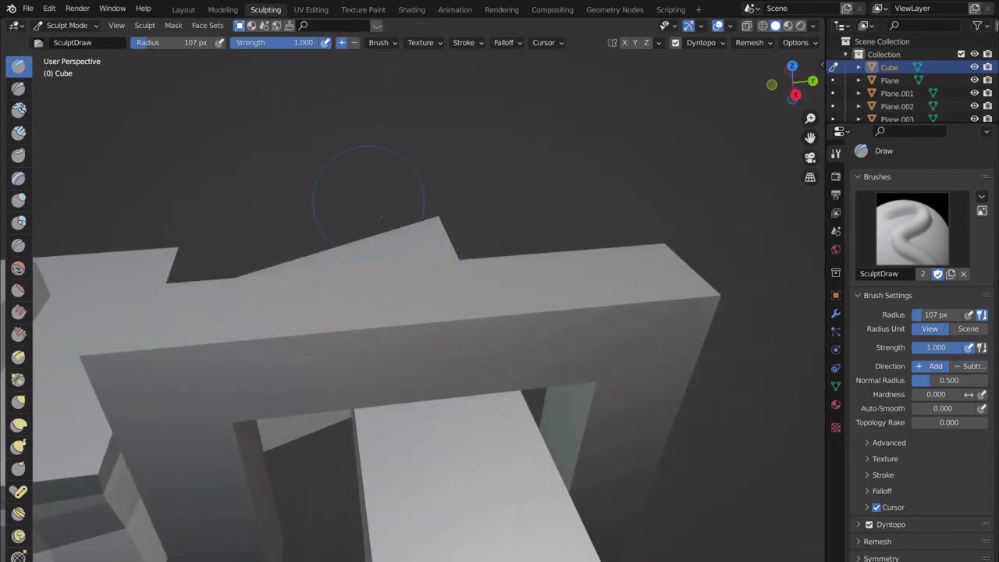
- Build up irregular rocky mounds along the middle of the beam's top face with the Draw brush
middle_click_drag(383, 219, 352, 319)
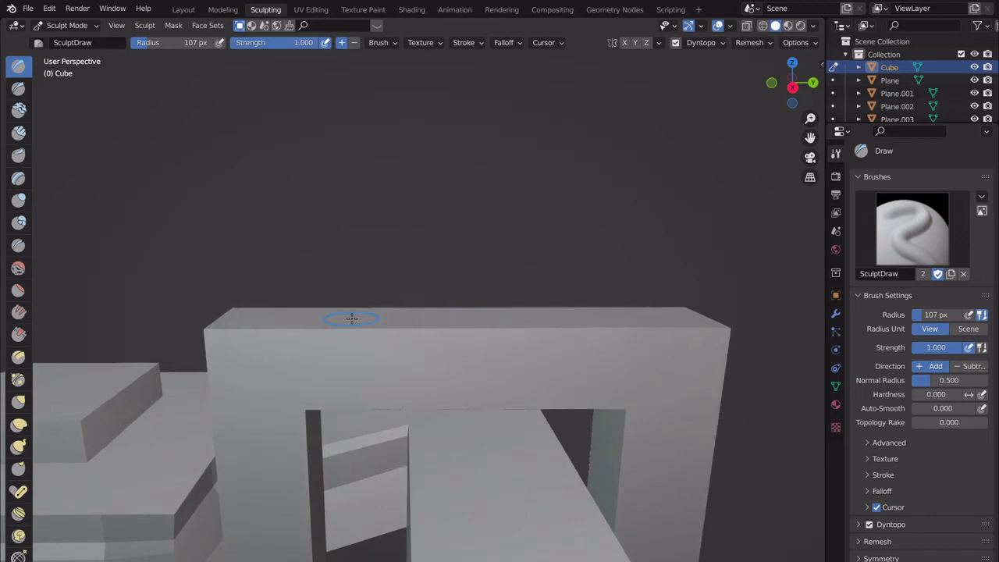
mouse_move(566, 312)
left_mouse_down()
mouse_move(613, 330)
mouse_move(515, 324)
left_mouse_up()
mouse_move(515, 324)
middle_mouse_down()
mouse_move(508, 335)
mouse_move(535, 320)
mouse_move(539, 357)
middle_mouse_up()
mouse_move(563, 326)
left_mouse_down()
mouse_move(542, 311)
mouse_move(574, 341)
left_mouse_up()
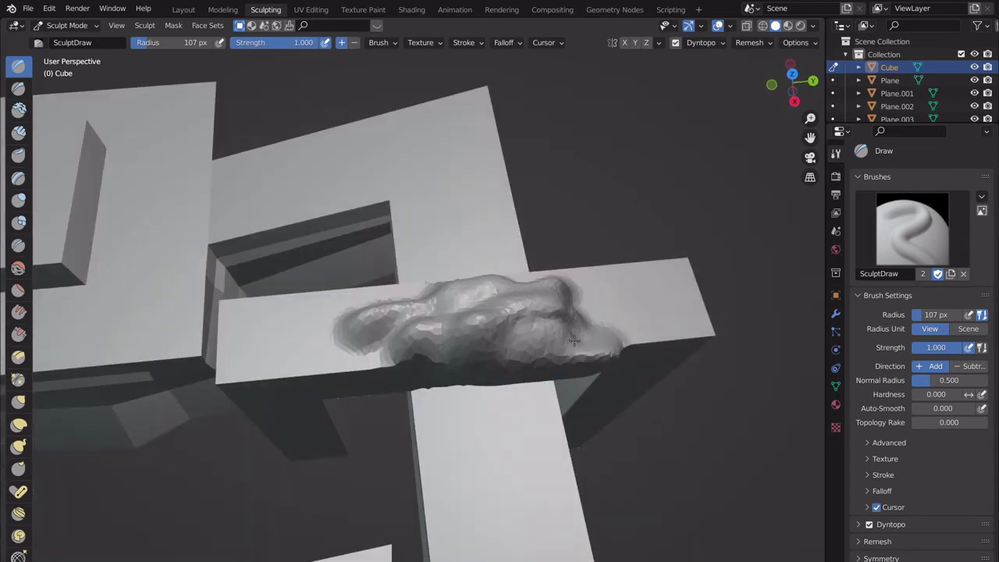
middle_click_drag(451, 322, 478, 315)
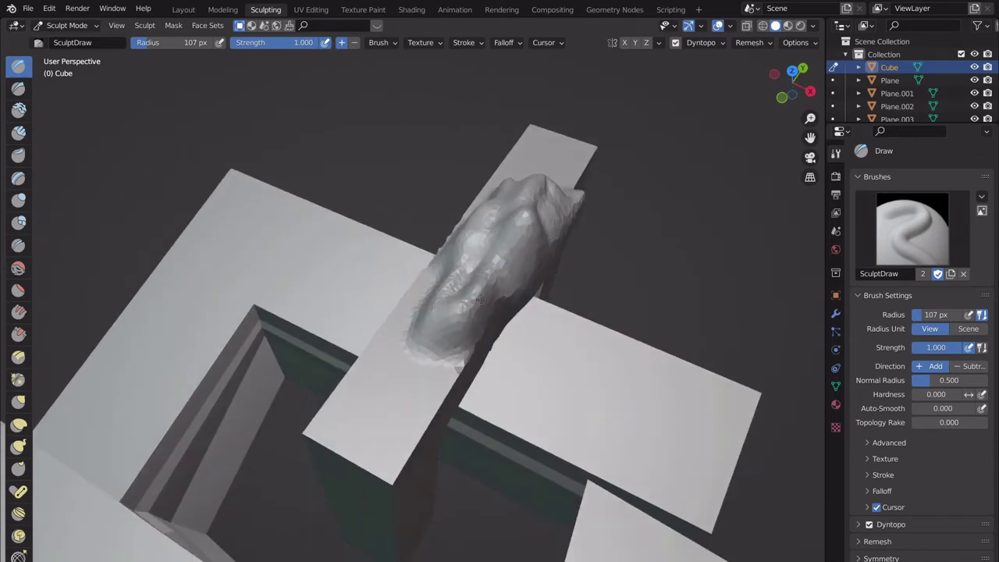
- Bulge out the beam's opposite vertical face and extend the rocky mounds over its top edge
middle_click_drag(487, 253, 453, 305)
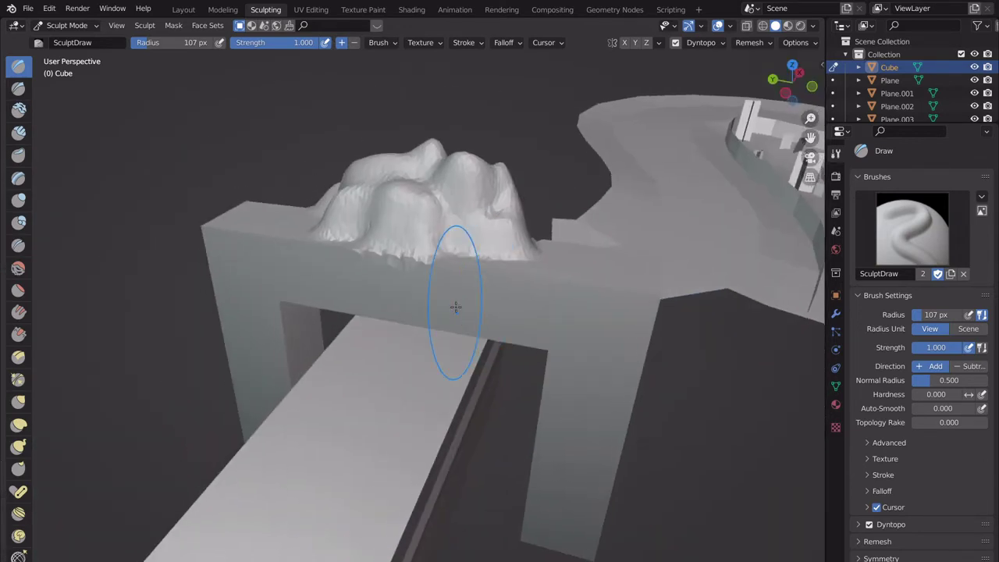
left_click_drag(453, 305, 492, 286)
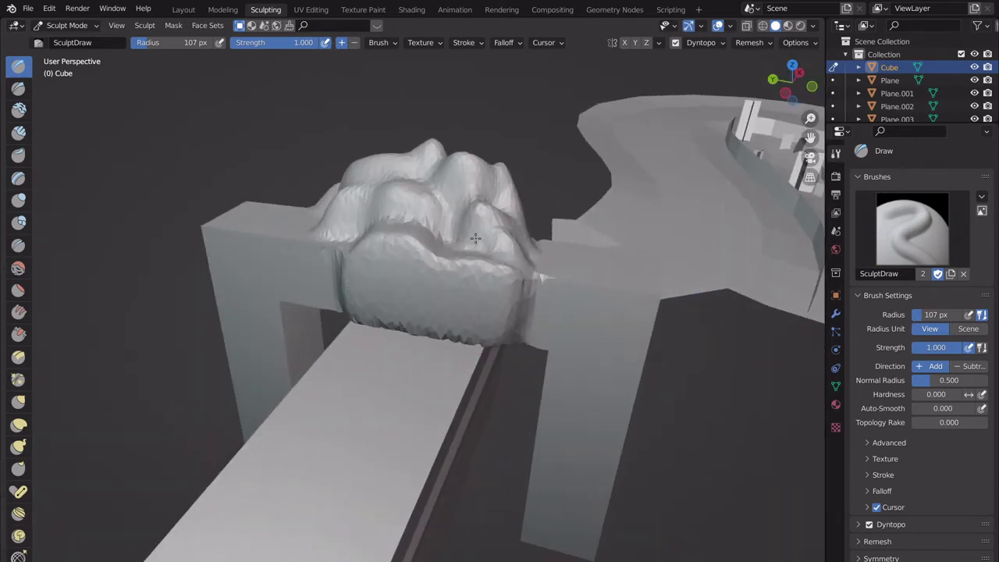
left_click_drag(475, 238, 447, 229)
middle_click_drag(463, 263, 527, 337)
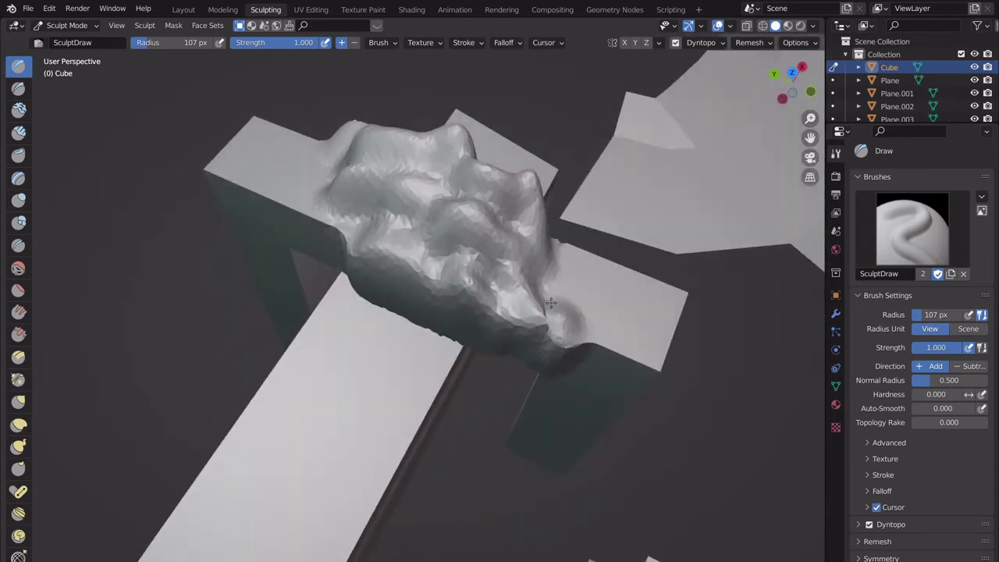
mouse_move(548, 231)
middle_mouse_down()
mouse_move(397, 281)
mouse_move(464, 286)
middle_mouse_up()
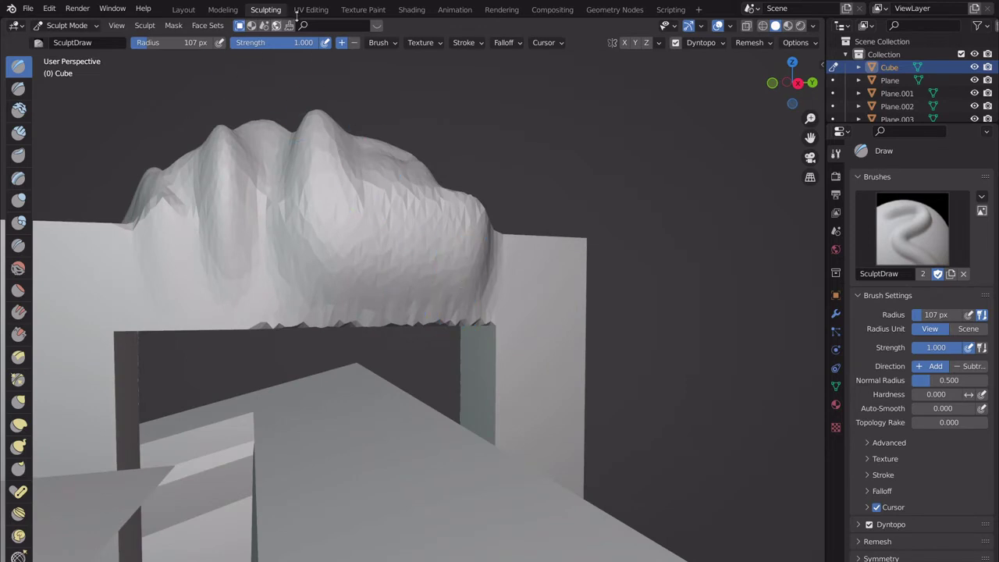
- Switch the Draw brush to Subtract and carve away the beam's end and top corner beside the mounds
mouse_move(591, 383)
left_mouse_down()
mouse_move(485, 289)
mouse_move(495, 253)
mouse_move(546, 218)
left_mouse_up()
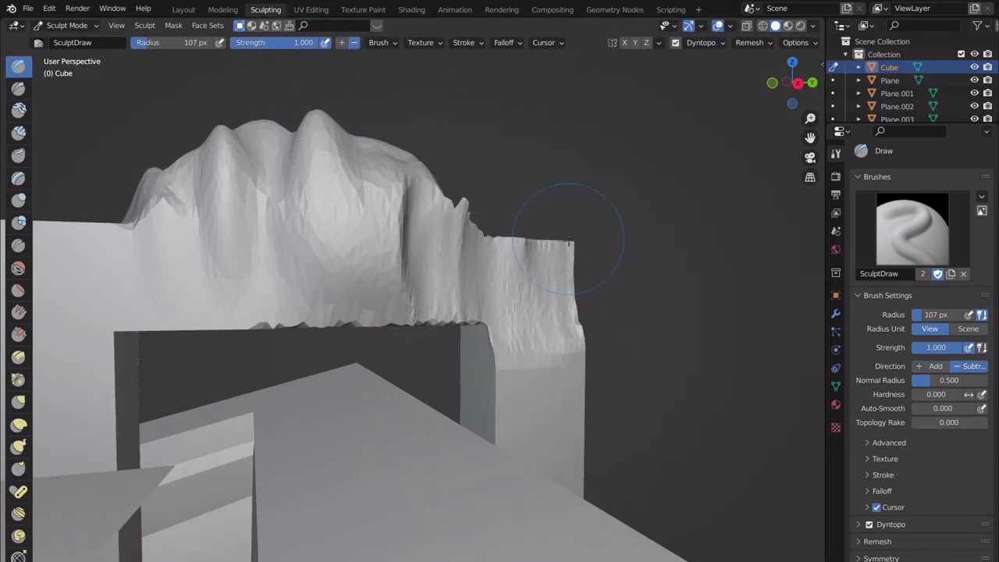
middle_click_drag(568, 244, 566, 275)
left_click_drag(566, 275, 570, 290)
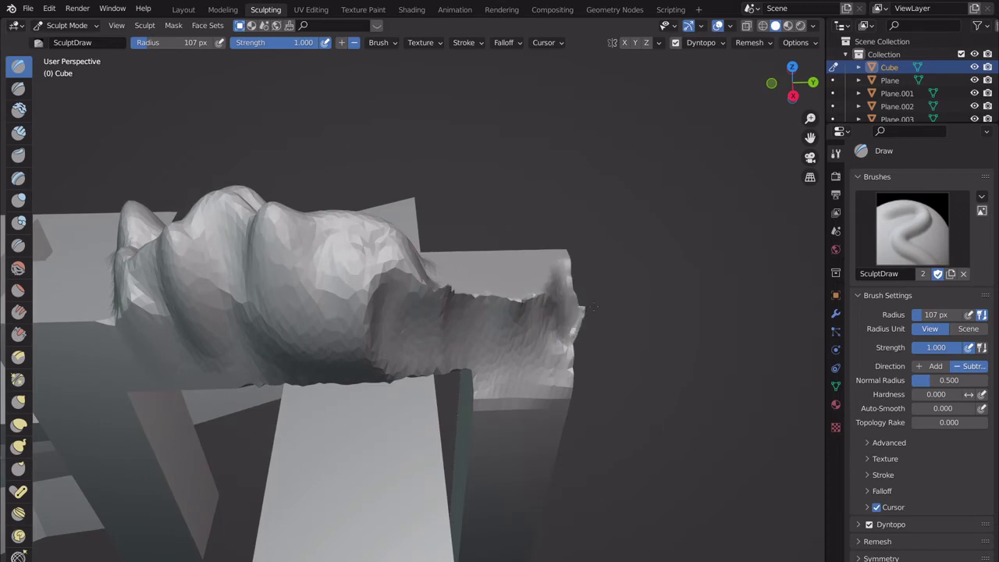
- Carve rough hollows into the underside of the beam between the legs and along the adjoining leg
middle_click_drag(579, 351, 521, 286)
mouse_move(504, 424)
middle_mouse_down("shift")
mouse_move(528, 330)
mouse_move(559, 387)
mouse_move(580, 476)
mouse_move(557, 424)
mouse_move(551, 437)
middle_mouse_up("shift")
left_click_drag(559, 399, 577, 359)
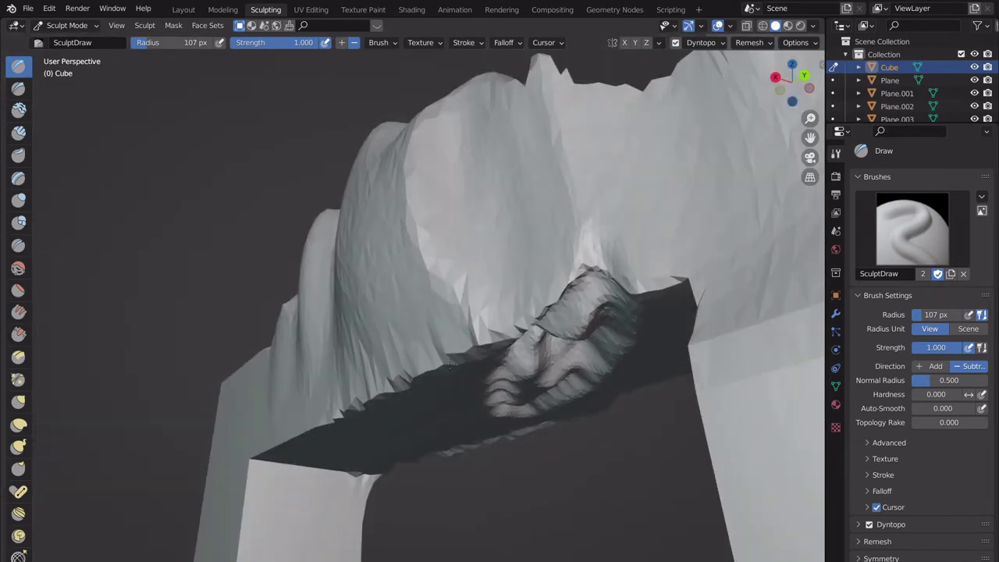
mouse_move(506, 383)
middle_mouse_down()
mouse_move(453, 323)
mouse_move(406, 381)
middle_mouse_up()
left_click_drag(406, 381, 428, 331)
scroll(419, 360, "down", 3)
scroll(419, 360, "up", 2)
scroll(419, 360, "down", 2)
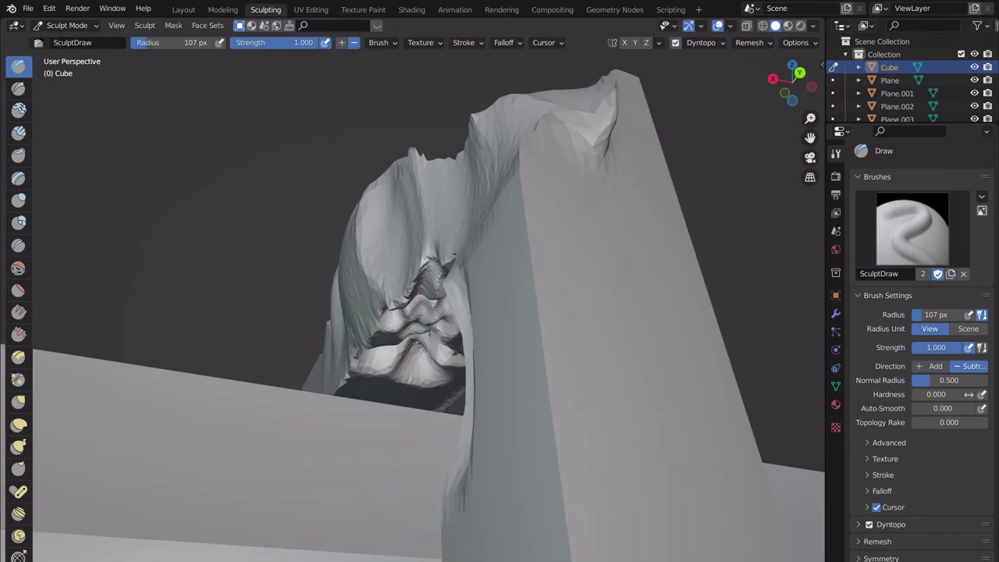
- Carve away the top outer end of the arch's other leg with the Draw brush in Subtract direction
middle_click_drag(381, 328, 584, 425)
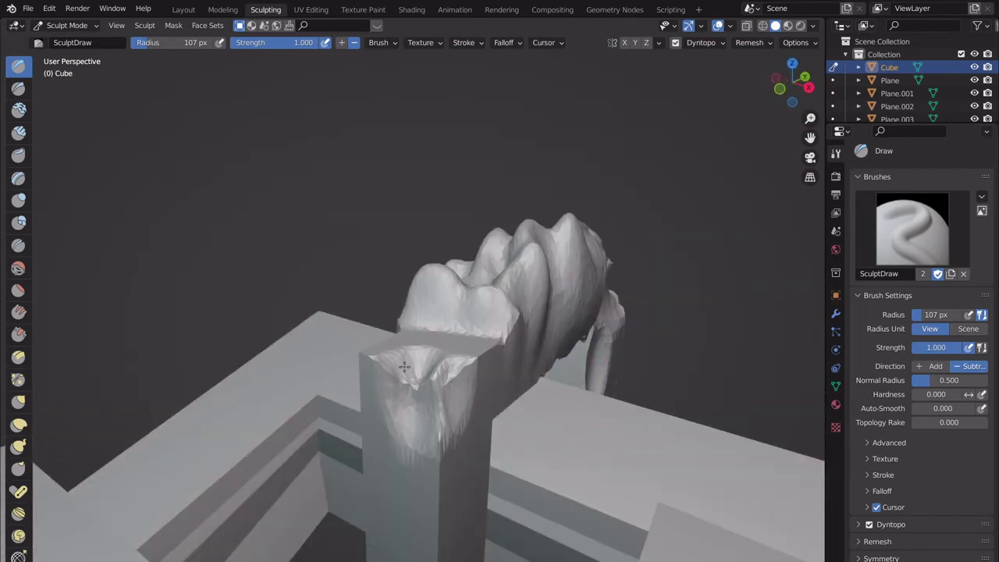
middle_click_drag(418, 380, 518, 369)
mouse_move(418, 370)
middle_mouse_down()
mouse_move(476, 355)
mouse_move(468, 326)
middle_mouse_up()
middle_click_drag(324, 326, 491, 318)
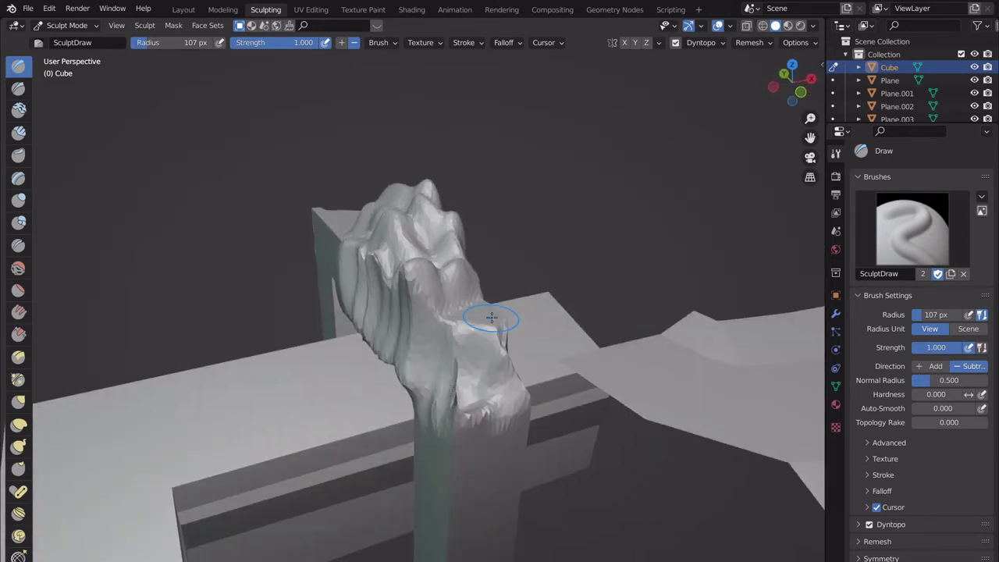
- Set the Draw brush to Add with a 141 px radius and bulge out the lower part of one arch leg
mouse_move(475, 362)
middle_mouse_down()
mouse_move(535, 390)
mouse_move(420, 324)
middle_mouse_up()
middle_click_drag(589, 351, 344, 94)
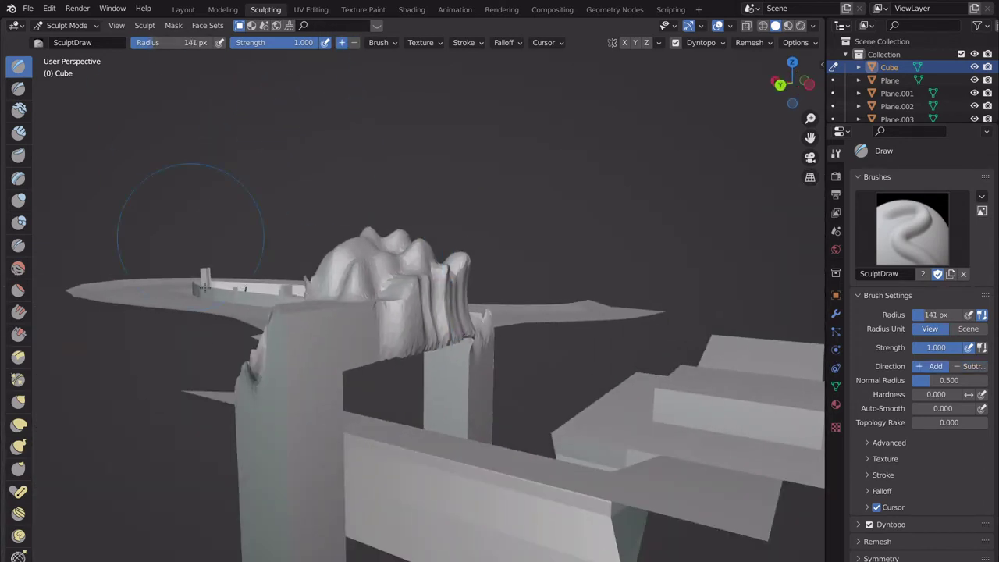
mouse_move(191, 211)
middle_mouse_down()
mouse_move(449, 484)
mouse_move(526, 448)
mouse_move(462, 508)
mouse_move(437, 476)
middle_mouse_up()
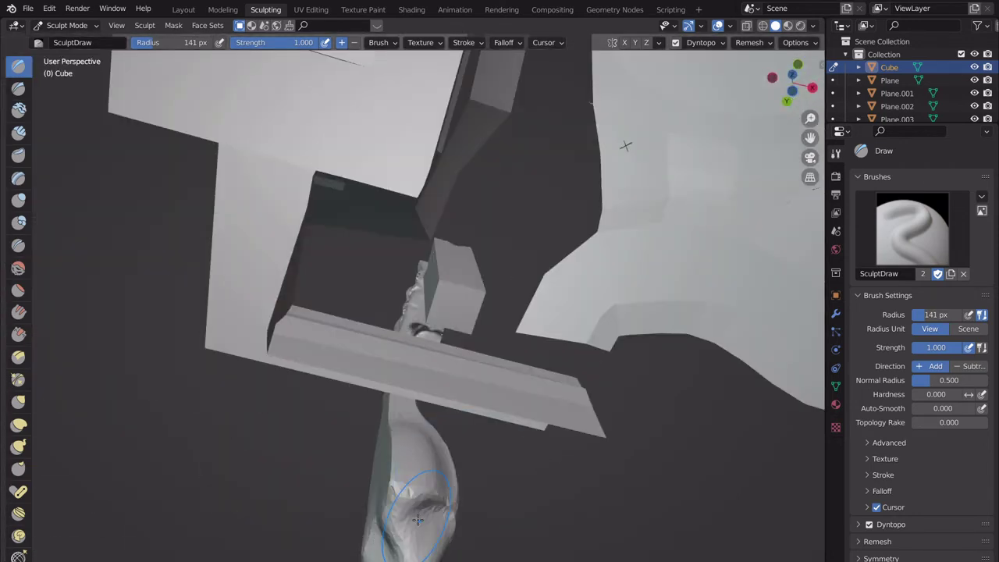
middle_click_drag(417, 520, 346, 479)
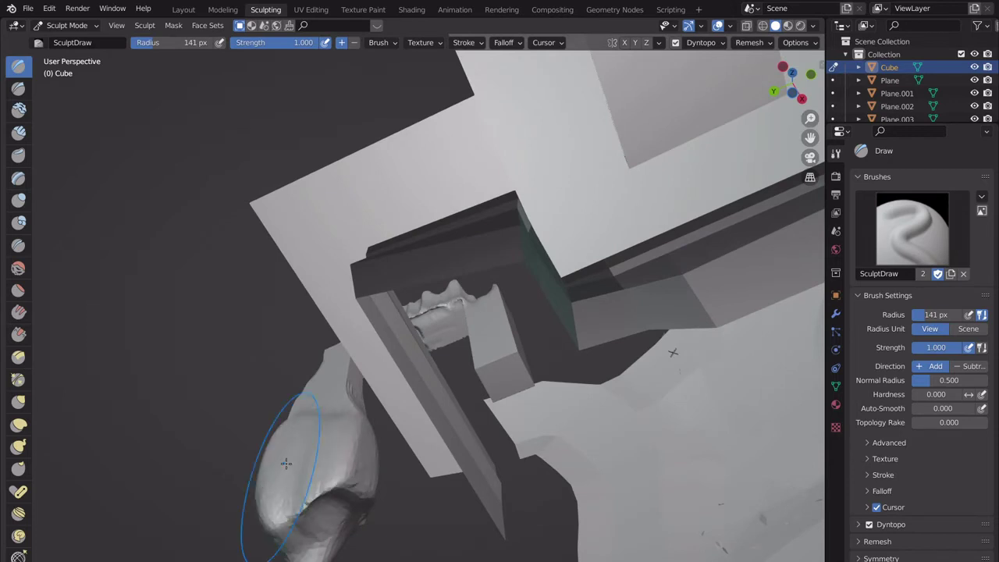
middle_click_drag(286, 463, 332, 455)
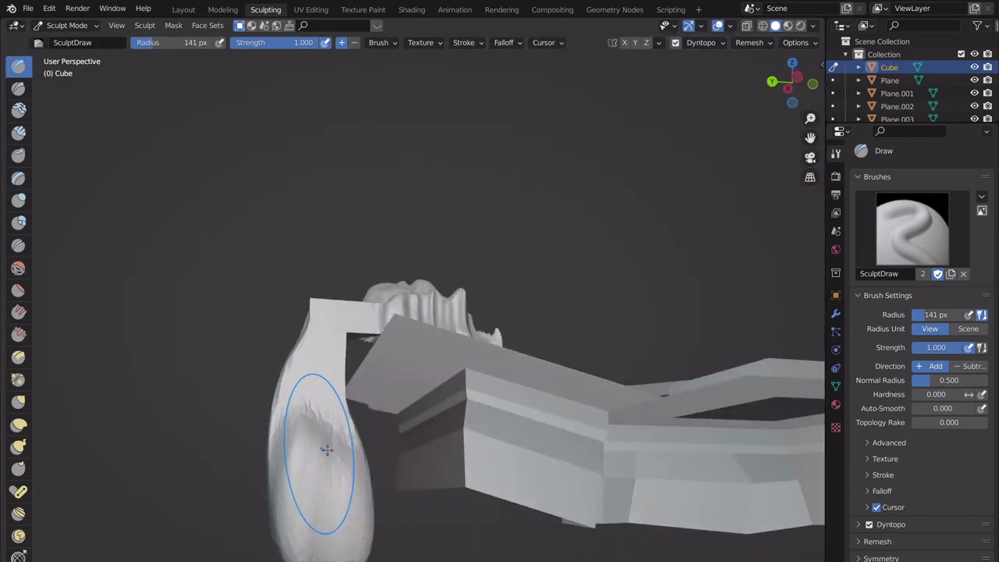
mouse_move(463, 363)
middle_mouse_down()
mouse_move(267, 417)
mouse_move(403, 418)
mouse_move(414, 171)
middle_mouse_up()
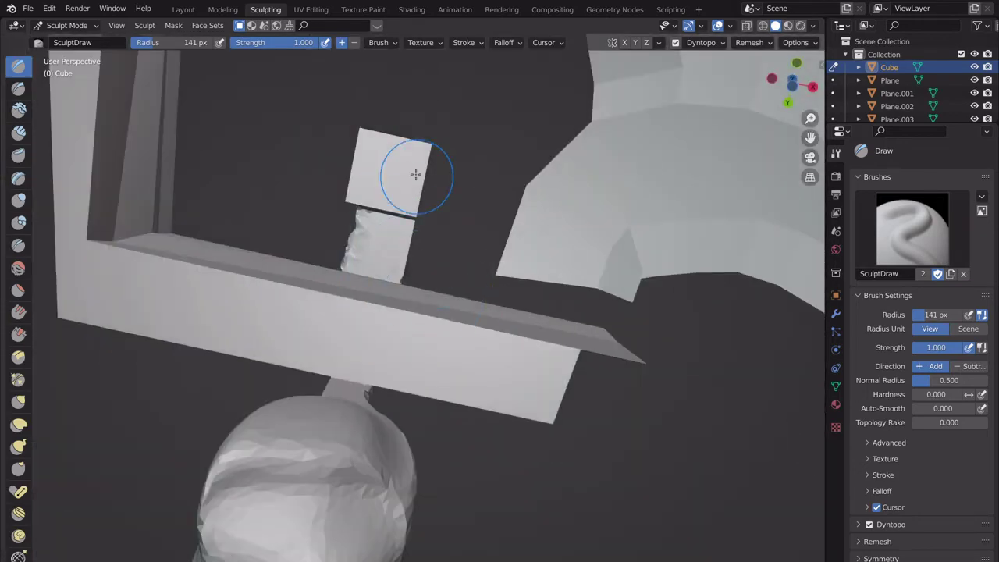
- Swell the lower end of the arch's other leg on several sides into a rounded, rocky foot with the Draw brush
mouse_move(415, 172)
left_mouse_down()
mouse_move(383, 189)
mouse_move(406, 185)
mouse_move(394, 181)
left_mouse_up()
mouse_move(394, 181)
middle_mouse_down()
mouse_move(502, 216)
mouse_move(578, 379)
middle_mouse_up()
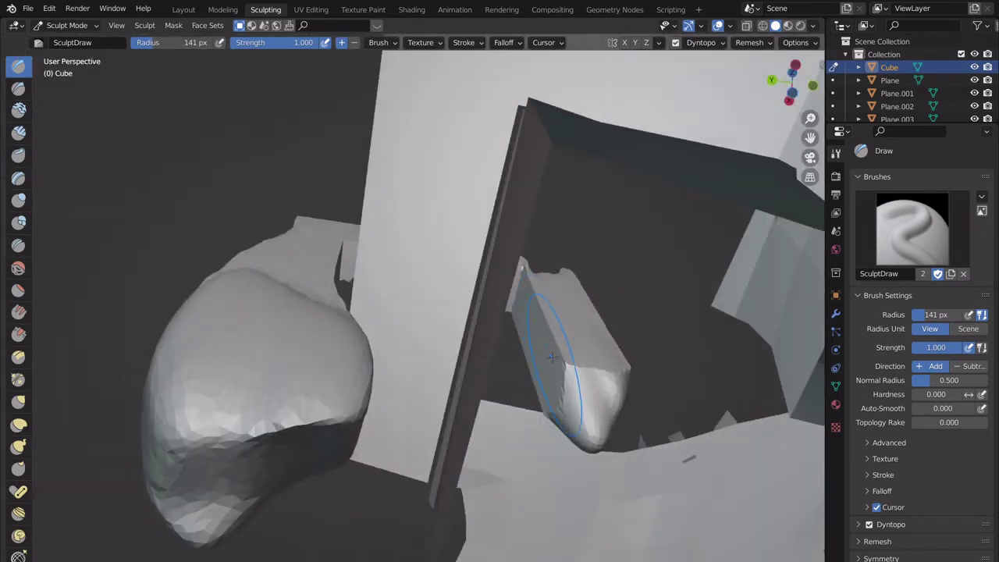
mouse_move(577, 379)
left_mouse_down()
mouse_move(579, 395)
mouse_move(543, 390)
left_mouse_up()
middle_click_drag(544, 390, 535, 335)
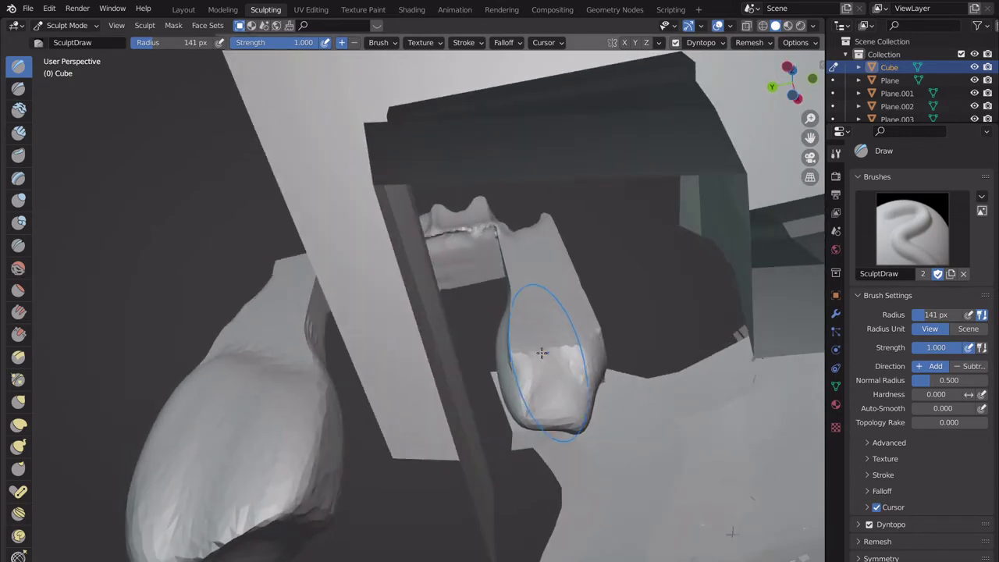
left_click_drag(535, 335, 601, 355)
mouse_move(601, 355)
middle_mouse_down()
mouse_move(470, 343)
mouse_move(334, 290)
middle_mouse_up()
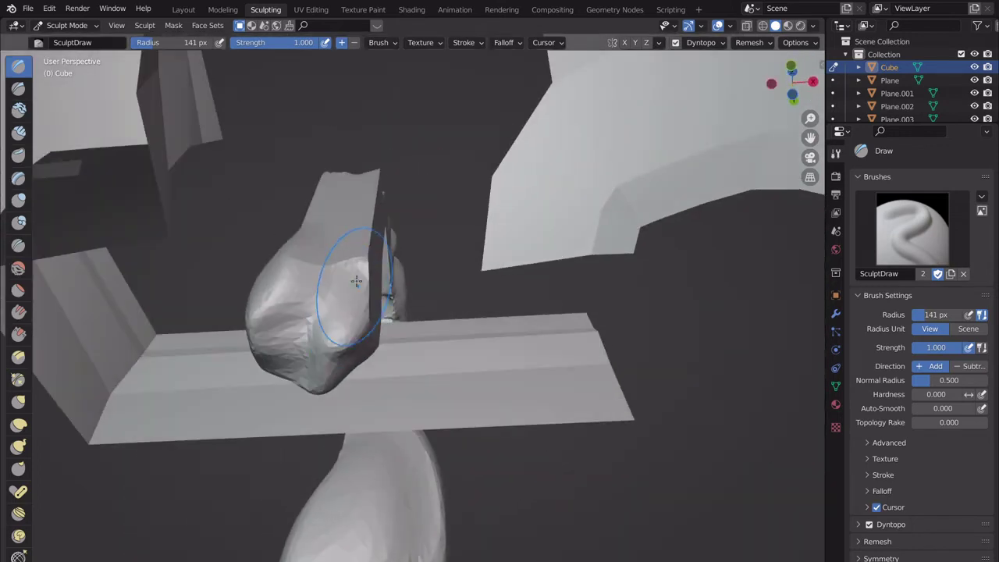
left_click_drag(334, 290, 338, 268)
middle_click_drag(367, 279, 310, 355)
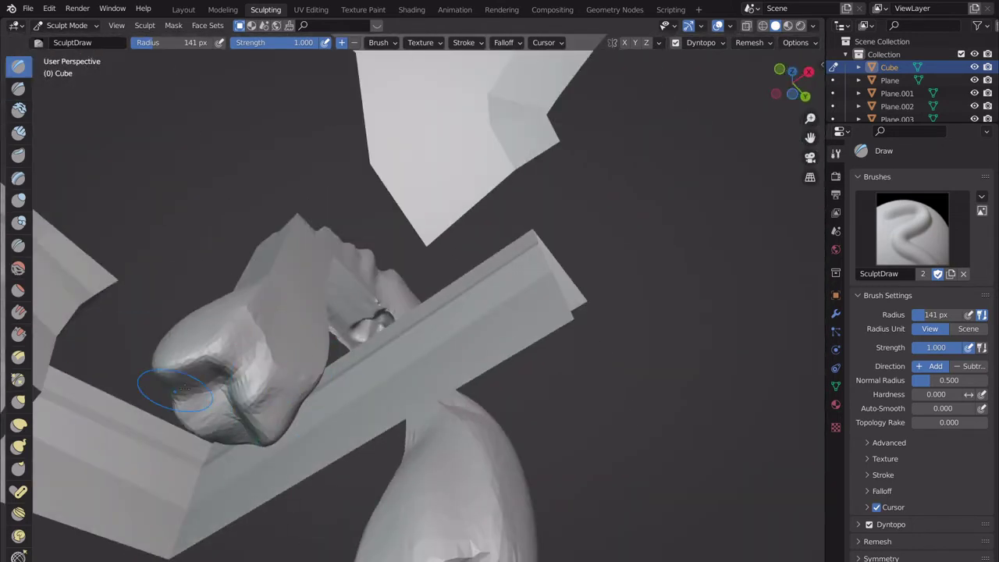
- Thicken the upper inner side of the leg just below the beam
mouse_move(286, 309)
middle_mouse_down()
mouse_move(323, 476)
mouse_move(416, 441)
mouse_move(367, 423)
middle_mouse_up()
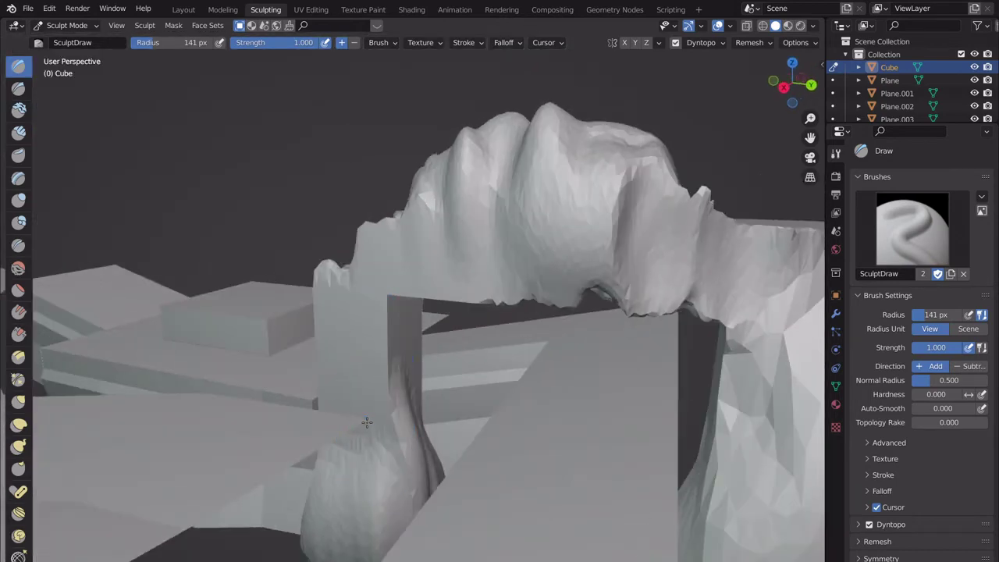
left_click_drag(432, 368, 420, 337)
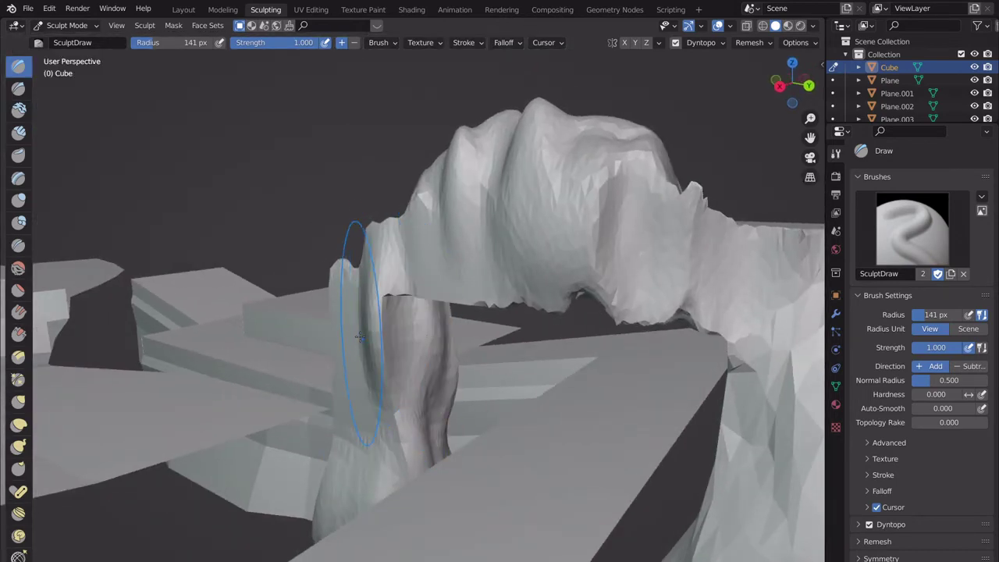
mouse_move(404, 331)
middle_mouse_down()
mouse_move(385, 291)
mouse_move(439, 290)
mouse_move(400, 280)
mouse_move(336, 240)
mouse_move(234, 251)
middle_mouse_up()
- Add rounded lumps around the top of the leg where it meets the underside of the beam
mouse_move(525, 261)
left_mouse_down()
mouse_move(475, 279)
mouse_move(541, 239)
mouse_move(551, 245)
left_mouse_up()
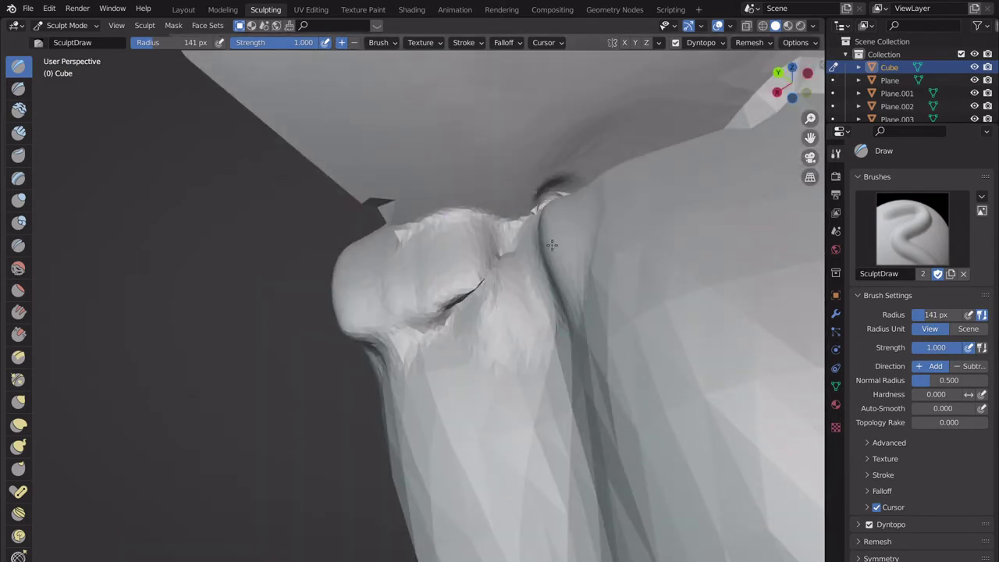
middle_click_drag(571, 239, 479, 282)
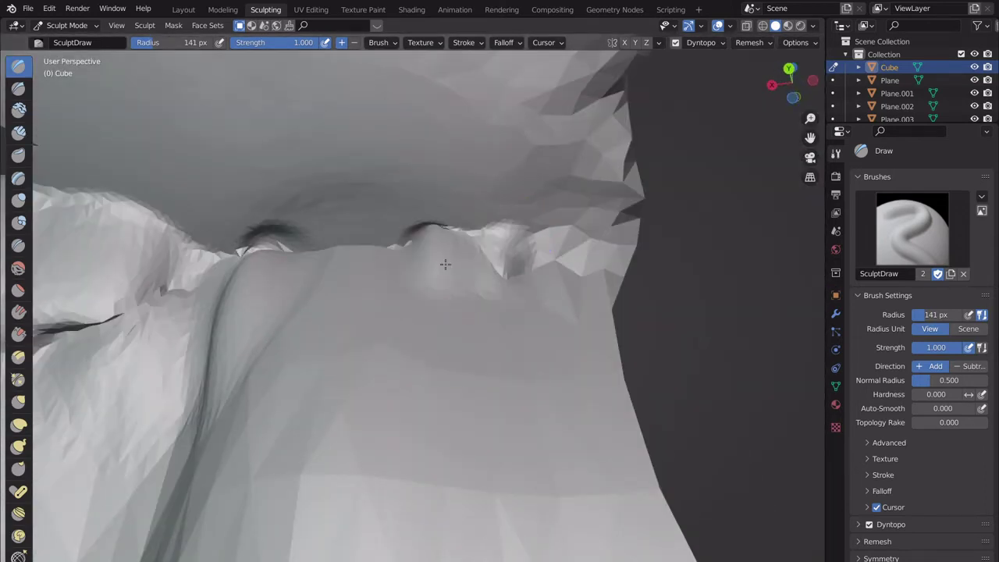
mouse_move(445, 265)
left_mouse_down()
mouse_move(507, 257)
mouse_move(531, 216)
mouse_move(572, 252)
mouse_move(570, 286)
mouse_move(549, 312)
left_mouse_up()
middle_click_drag(549, 313, 467, 340)
left_click_drag(382, 184, 366, 207)
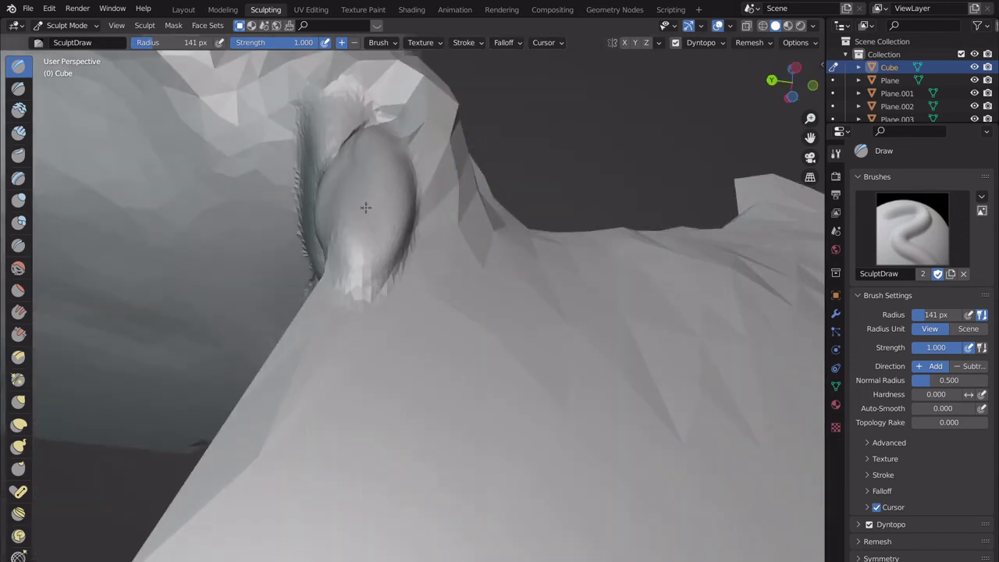
- Switch to the Inflate brush at 0.500 strength and puff out the creases at the top of the leg
mouse_move(365, 207)
middle_mouse_down()
mouse_move(437, 268)
mouse_move(357, 211)
mouse_move(415, 337)
mouse_move(380, 301)
mouse_move(495, 357)
middle_mouse_up()
scroll(352, 208, "up", 2)
scroll(415, 337, "up", 4)
scroll(463, 336, "up", 6)
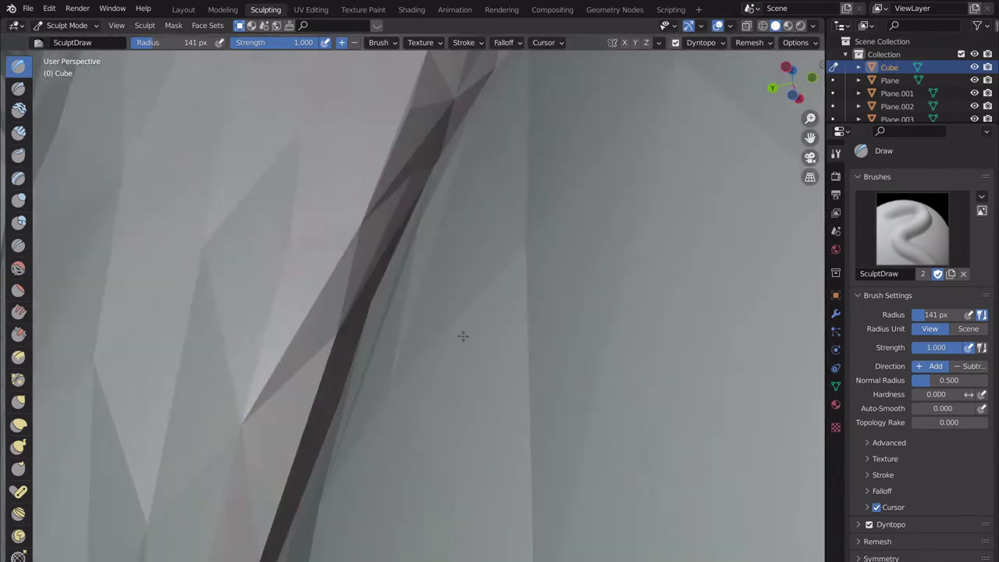
scroll(463, 335, "down", 5)
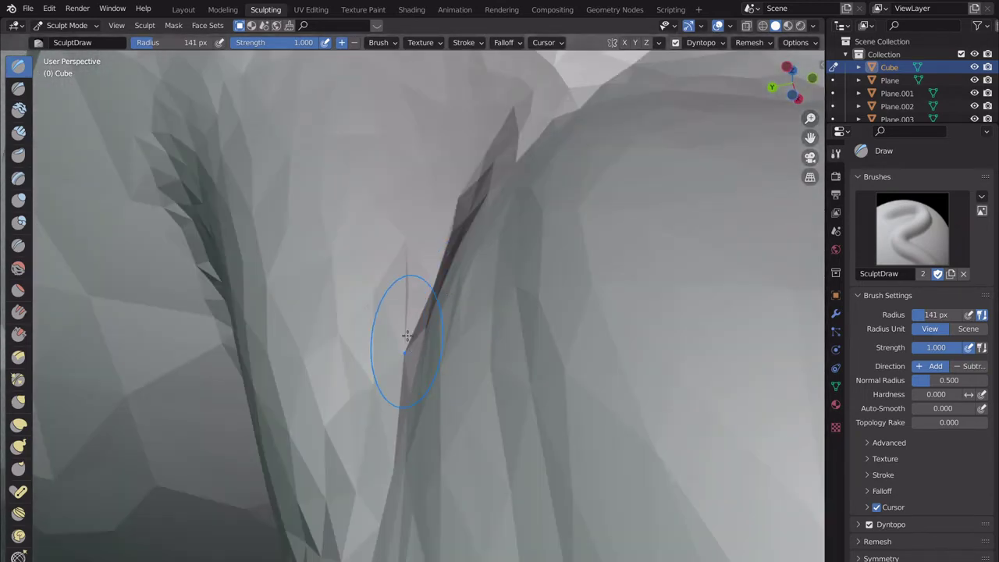
left_click(15, 200)
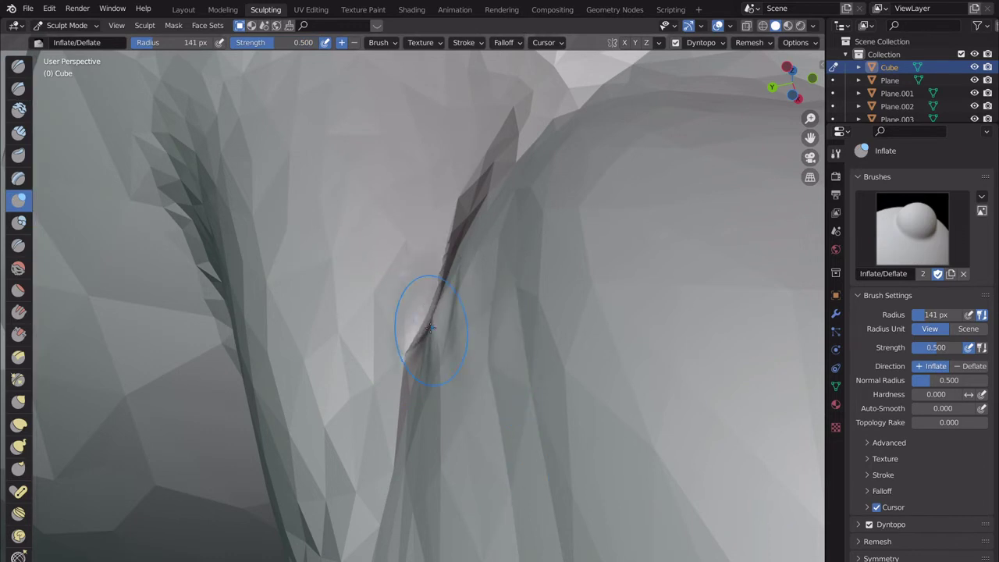
scroll(430, 327, "down", 4)
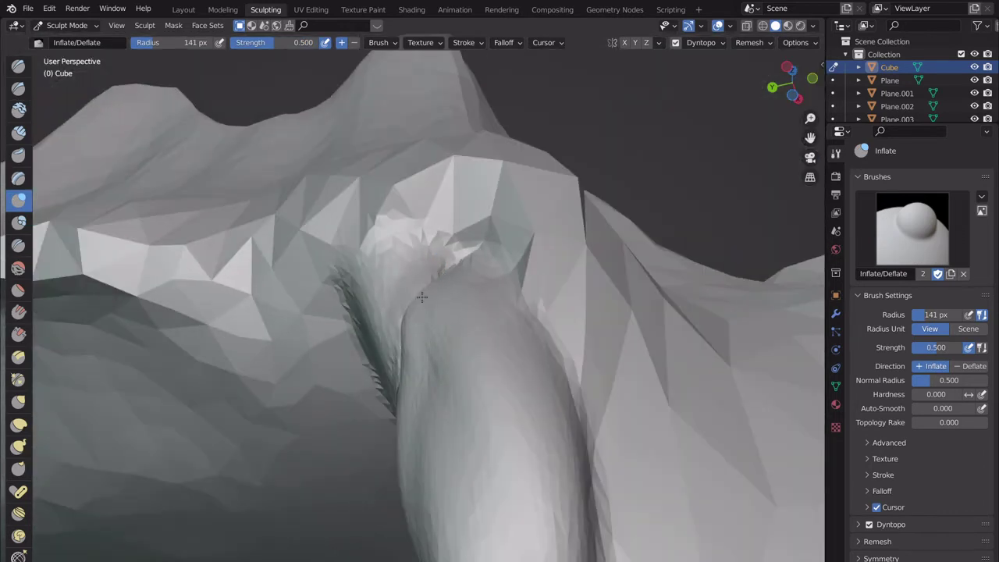
middle_click_drag(439, 287, 484, 337)
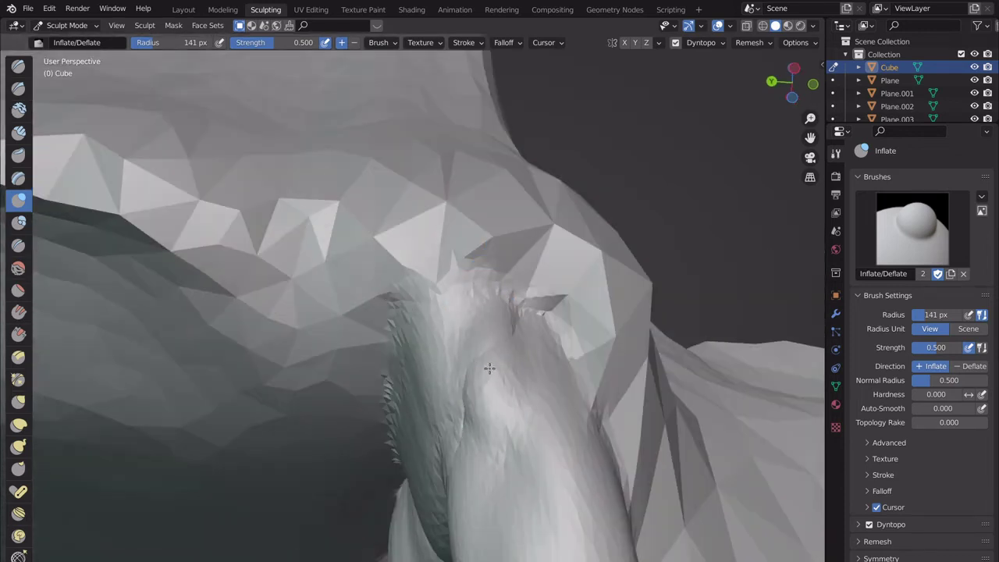
left_click_drag(454, 431, 452, 411)
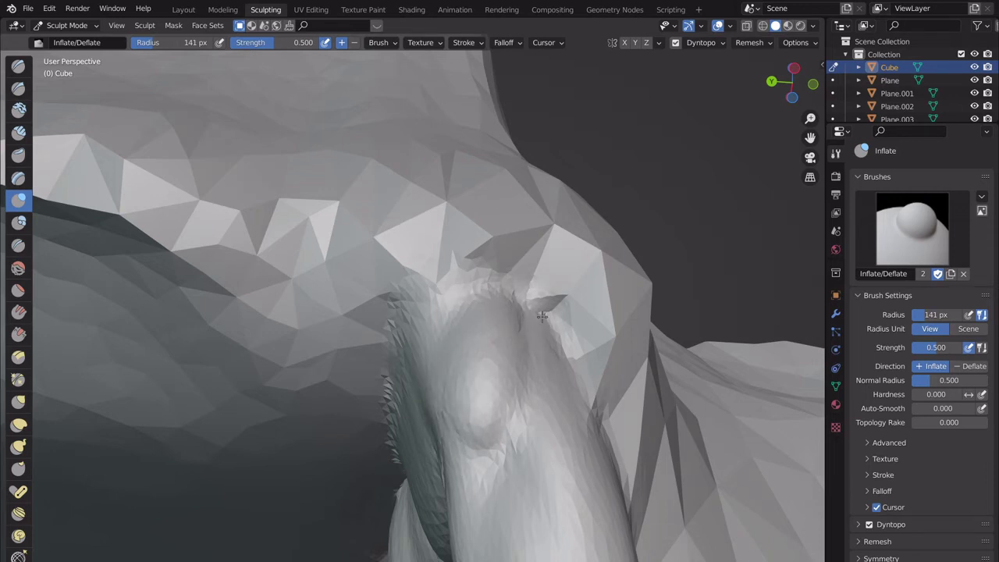
- Return to the Draw brush and layer thick rocky ledges along the joint between the leg and the beam's underside
middle_click_drag(521, 369, 408, 388)
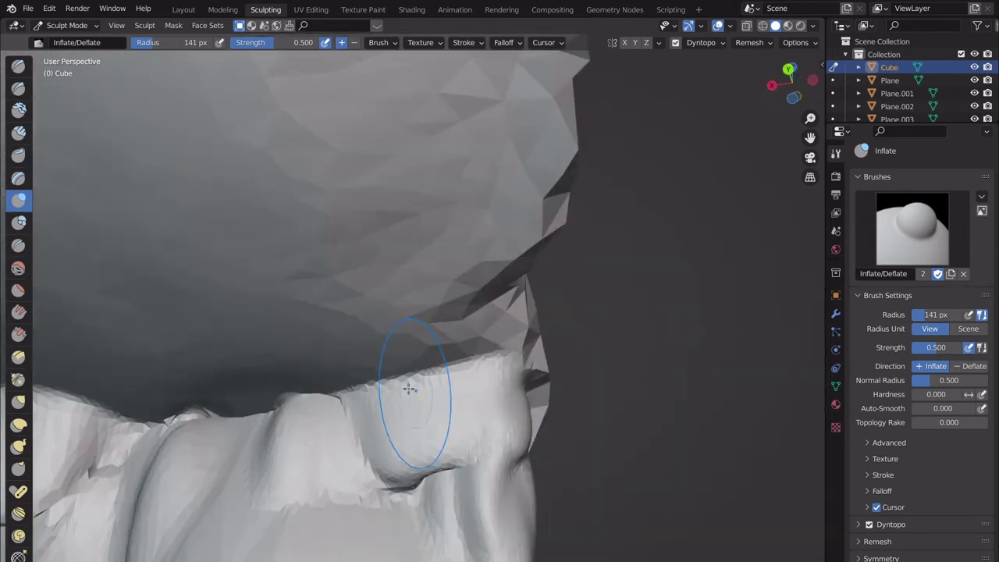
left_click(24, 69)
scroll(365, 327, "down", 3)
middle_click_drag(365, 328, 473, 279, "shift")
scroll(473, 278, "up", 4)
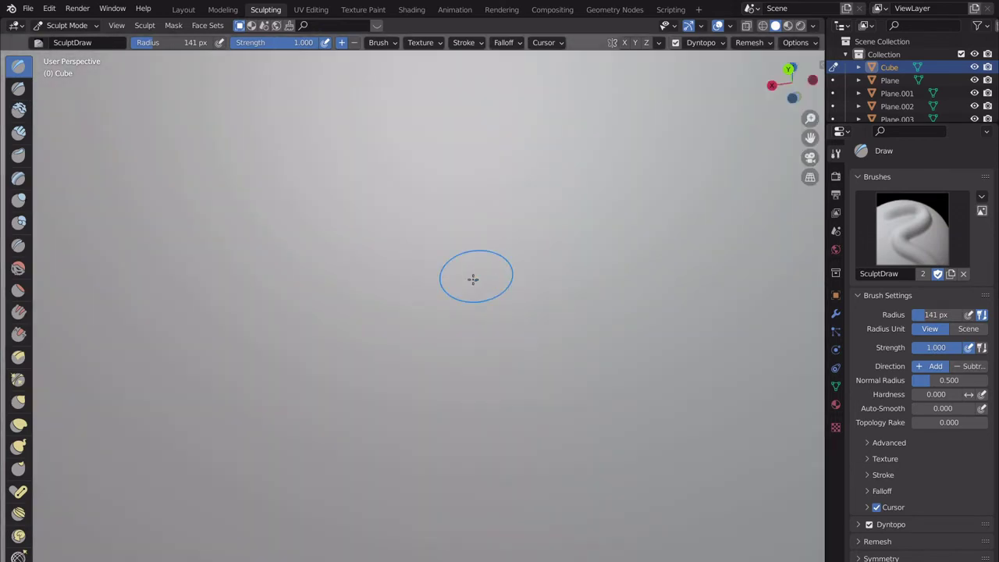
scroll(442, 320, "down", 1)
mouse_move(441, 321)
left_mouse_down()
mouse_move(494, 318)
mouse_move(337, 313)
mouse_move(406, 281)
left_mouse_up()
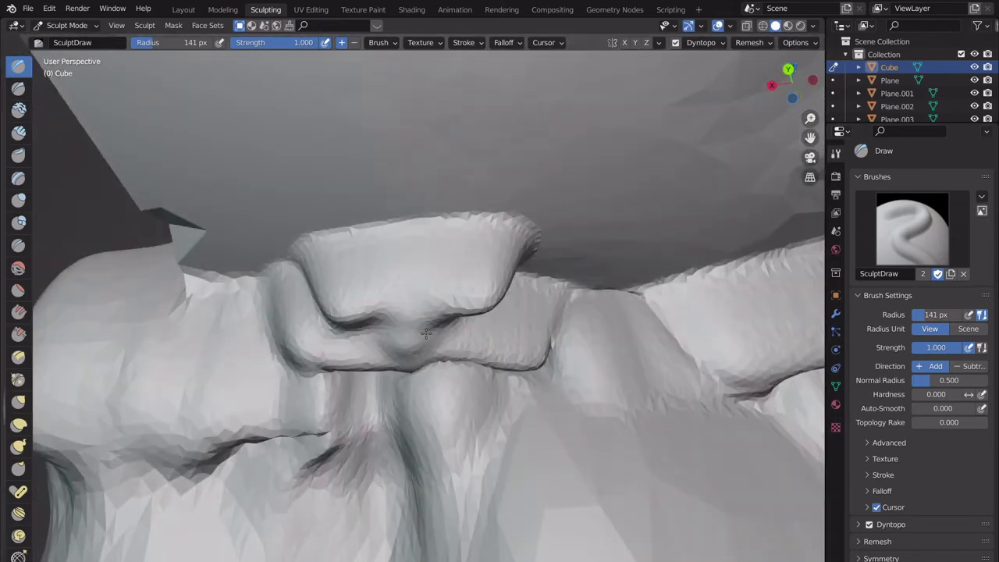
- Switch to the Grab brush at 0.400 strength and pull the underside of the beam near the leg into uneven lumps
mouse_move(406, 281)
middle_mouse_down()
mouse_move(561, 348)
mouse_move(437, 341)
middle_mouse_up()
scroll(400, 308, "up", 4)
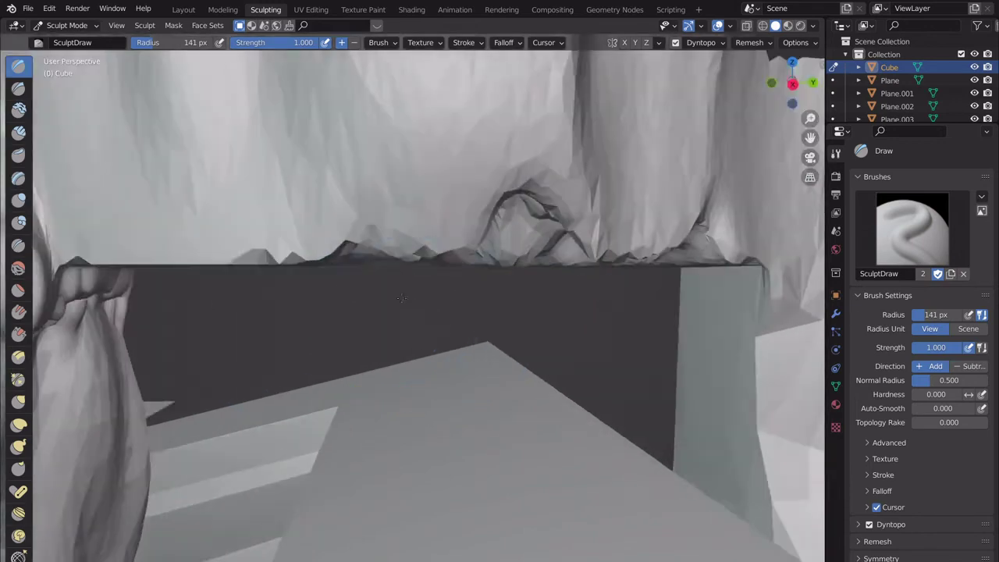
middle_click_drag(400, 307, 352, 275)
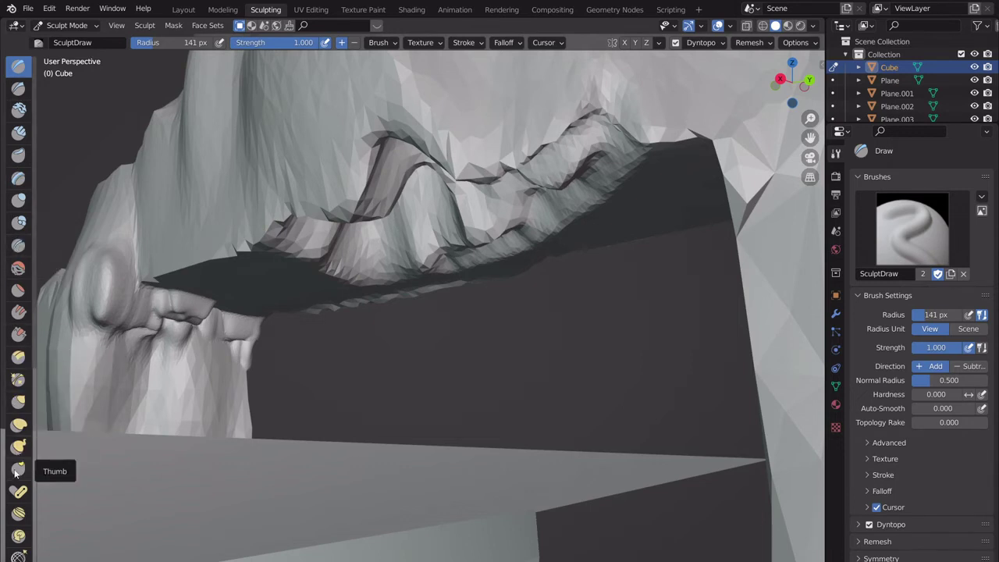
left_click(18, 401)
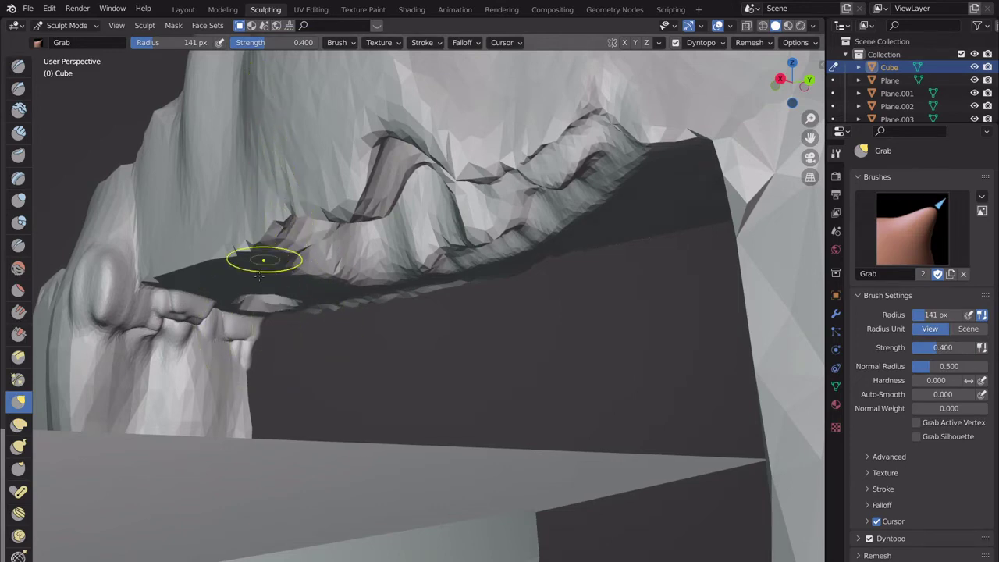
mouse_move(263, 138)
middle_mouse_down()
mouse_move(261, 301)
mouse_move(335, 270)
mouse_move(479, 308)
middle_mouse_up()
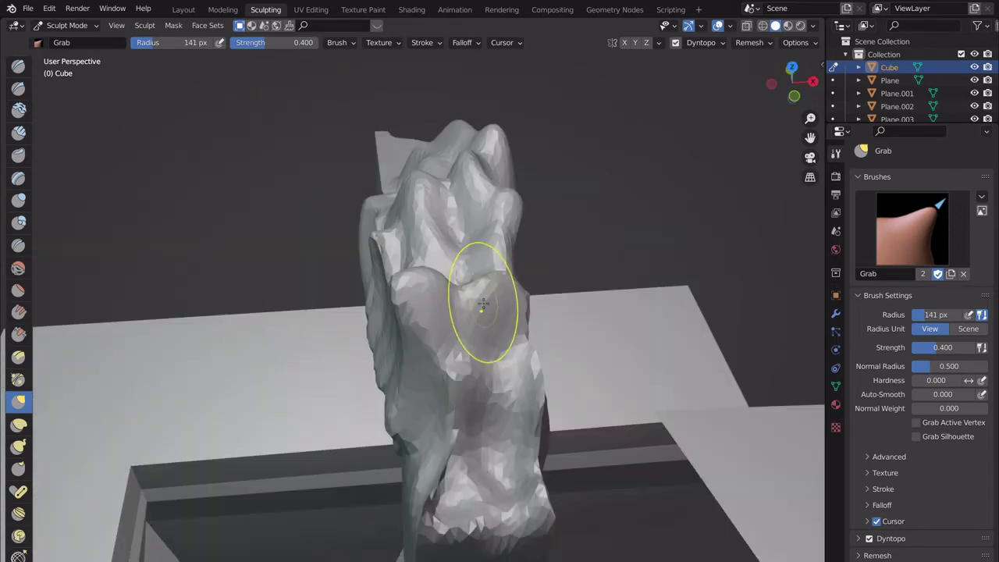
mouse_move(498, 166)
middle_mouse_down()
mouse_move(517, 234)
mouse_move(464, 211)
mouse_move(463, 263)
mouse_move(486, 299)
mouse_move(475, 248)
middle_mouse_up()
scroll(486, 298, "up", 4)
scroll(475, 248, "up", 4)
scroll(461, 234, "down", 3)
mouse_move(376, 301)
middle_mouse_down()
mouse_move(445, 290)
mouse_move(334, 323)
mouse_move(407, 314)
mouse_move(477, 330)
mouse_move(515, 250)
mouse_move(437, 250)
mouse_move(468, 257)
mouse_move(421, 261)
middle_mouse_up()
- In Edit Mode, raise the selected underside faces of the beam about 16.7 m along Z with smooth proportional editing of 28.1 m size
key("Tab")
scroll(421, 258, "up", 3)
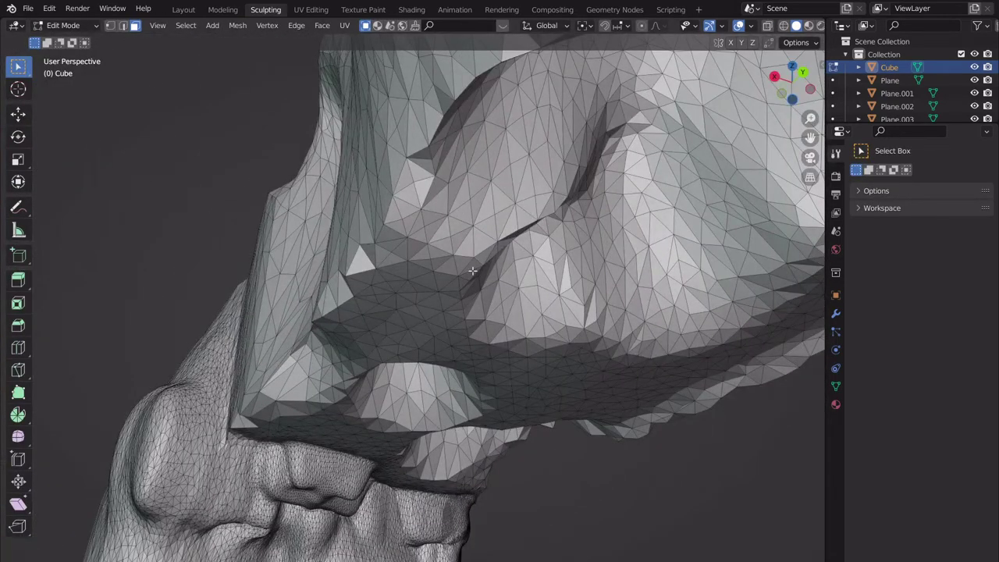
middle_click_drag(566, 398, 536, 383)
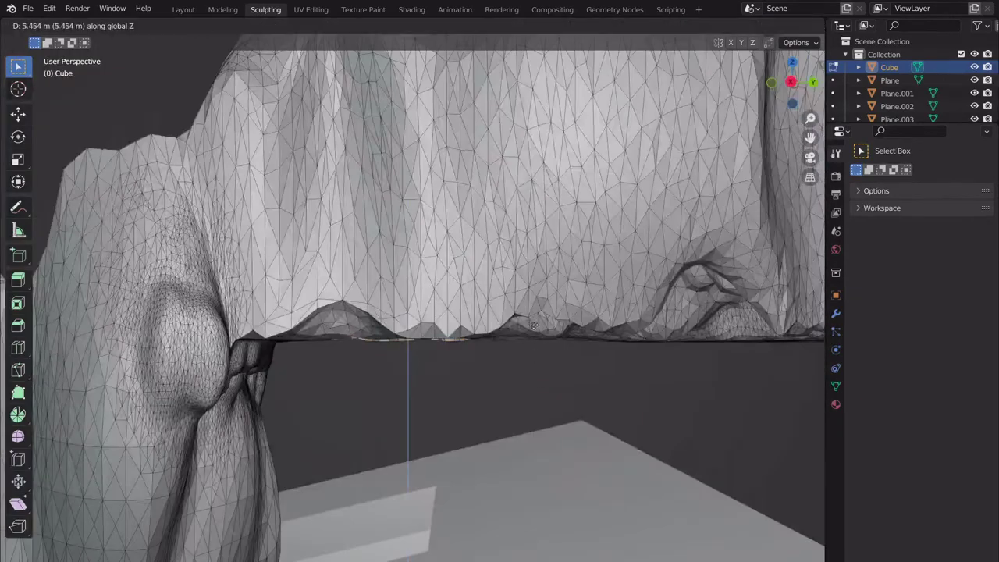
middle_click_drag(481, 314, 486, 335)
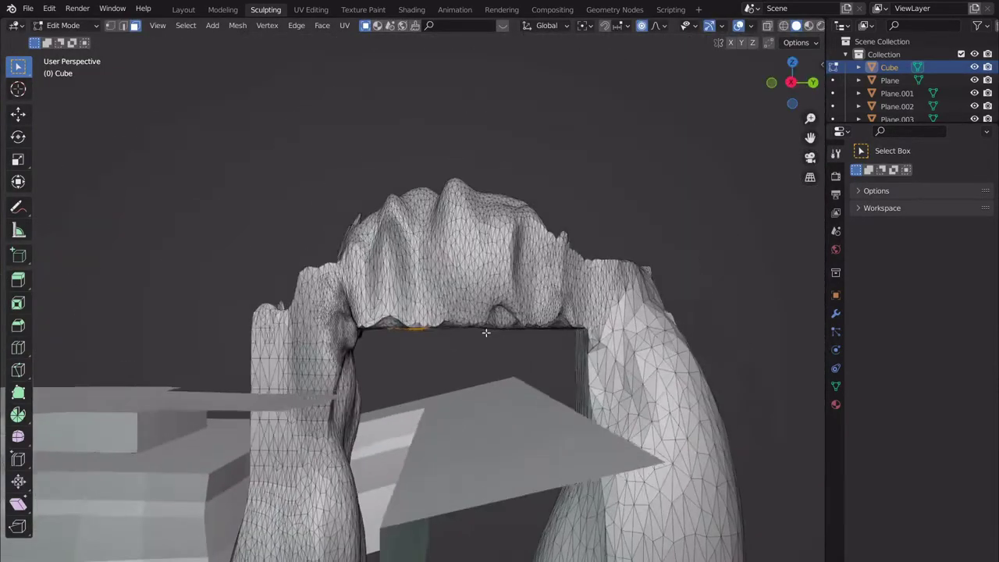
key("g")
key("z")
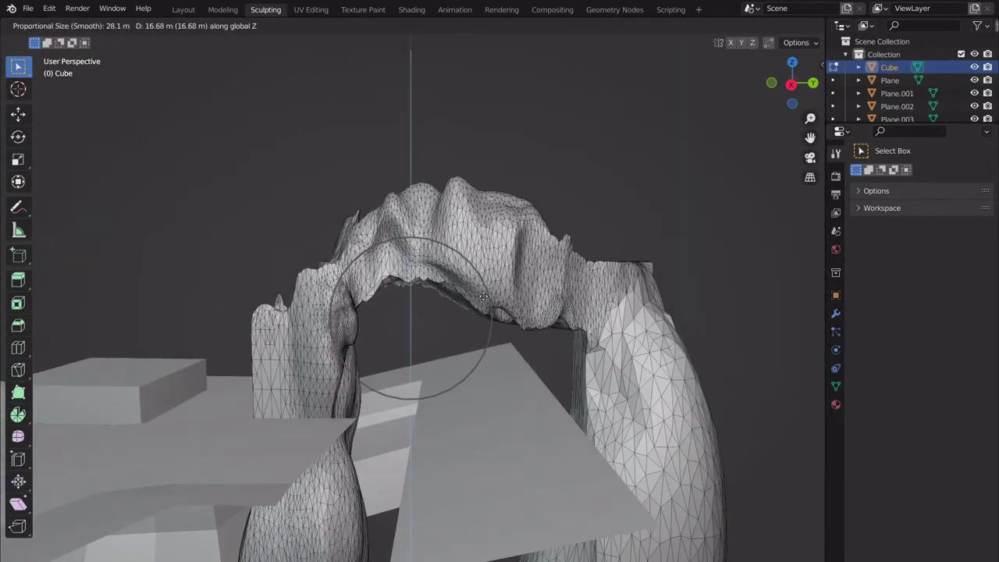
left_click(484, 296)
- Examine the reshaped underside and the joint at the top of the leg up close, framing a face on the leg
scroll(483, 296, "down", 1)
middle_click_drag(484, 295, 473, 413)
scroll(443, 320, "up", 2)
scroll(419, 315, "up", 2)
scroll(269, 355, "up", 3)
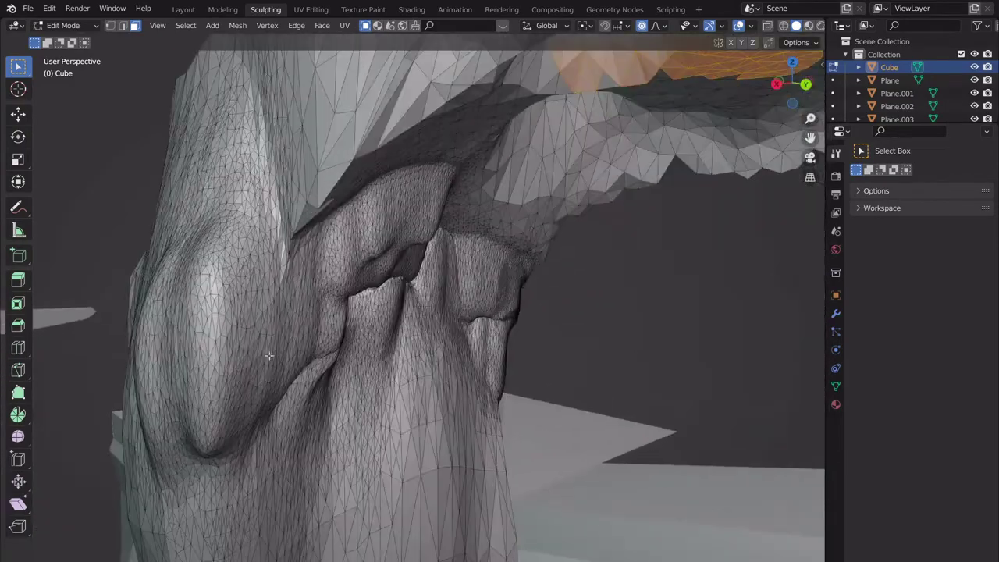
left_click(229, 332)
key("KP_Decimal")
scroll(299, 348, "down", 5)
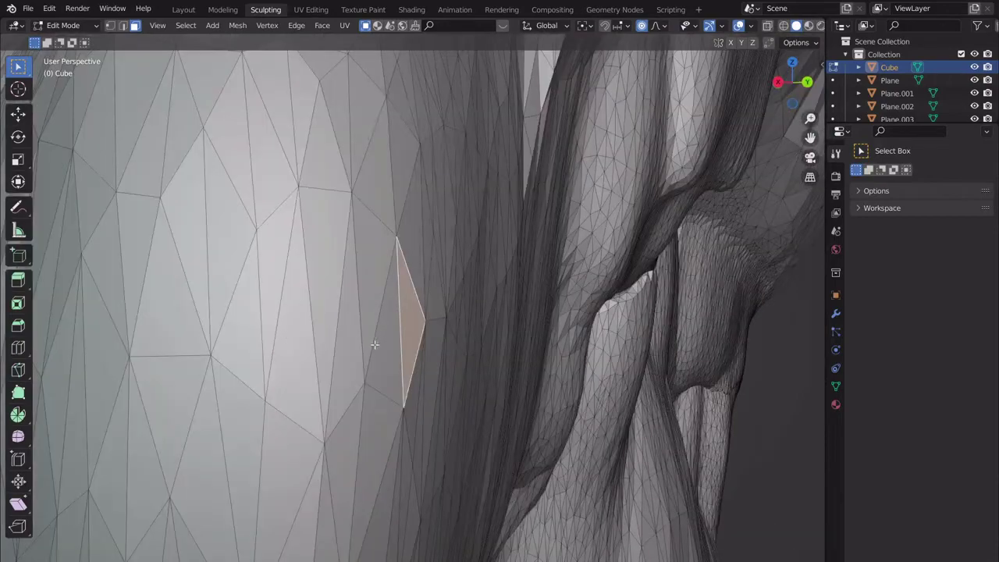
scroll(448, 345, "down", 14)
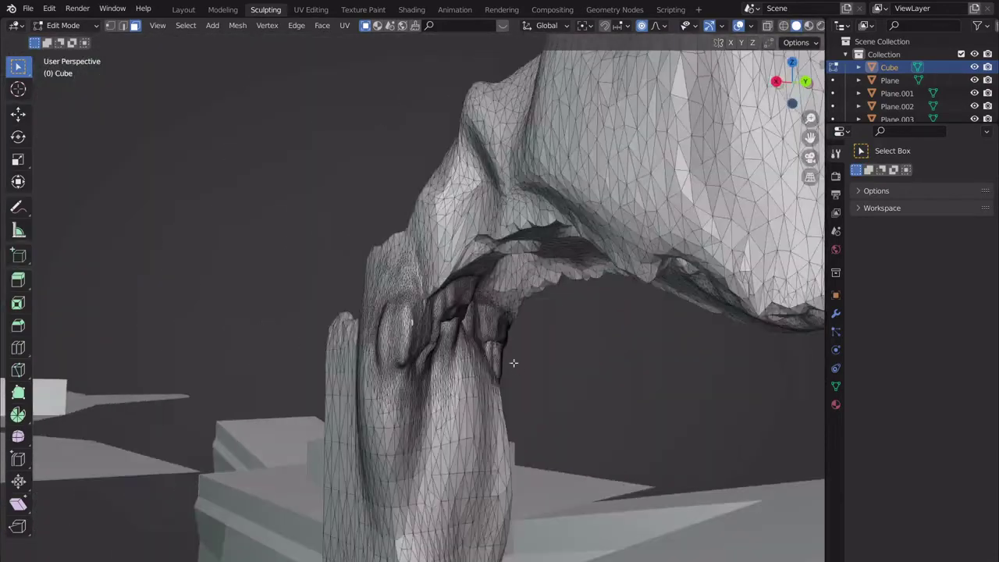
- Pull the faces at the beam's lower end downward and reshape them using smooth proportional editing of 28.1 m size
middle_click_drag(513, 363, 542, 406, "shift")
key("g")
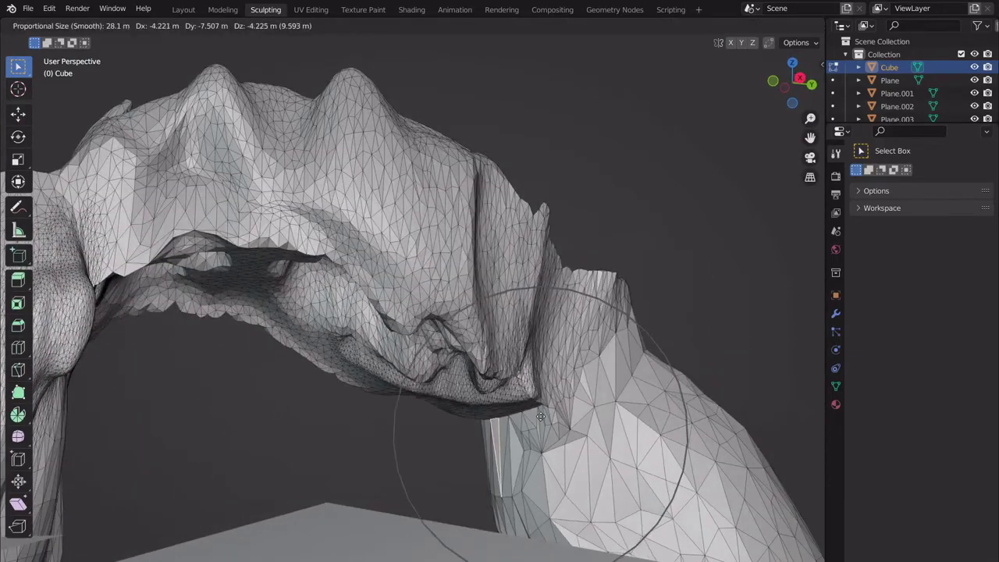
left_click(551, 450)
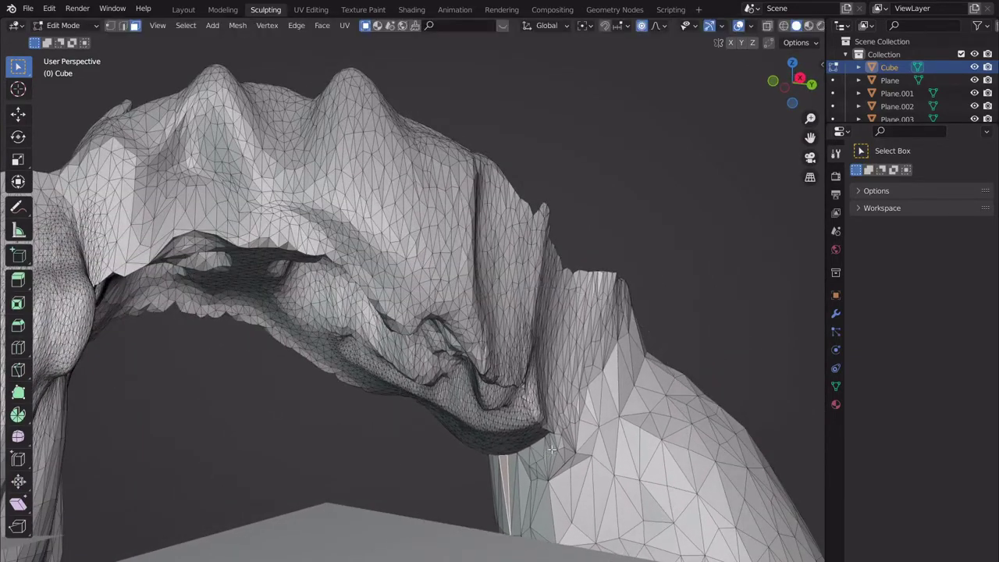
middle_click_drag(551, 450, 595, 408)
key("g")
left_click(681, 374)
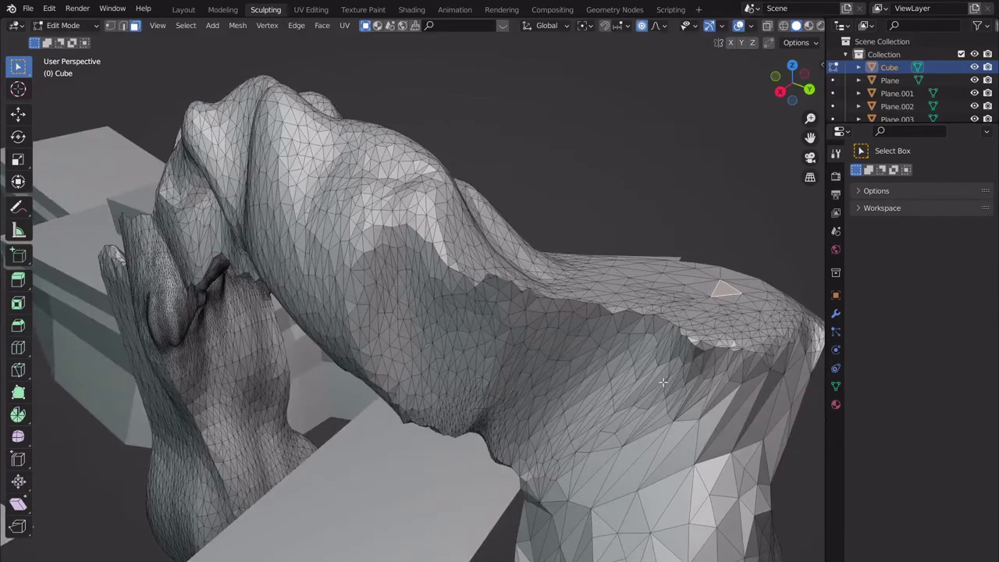
- Rotate the selected face with proportional editing, and raise it and the surrounding beam end about 15 m
middle_click_drag(680, 375, 324, 362)
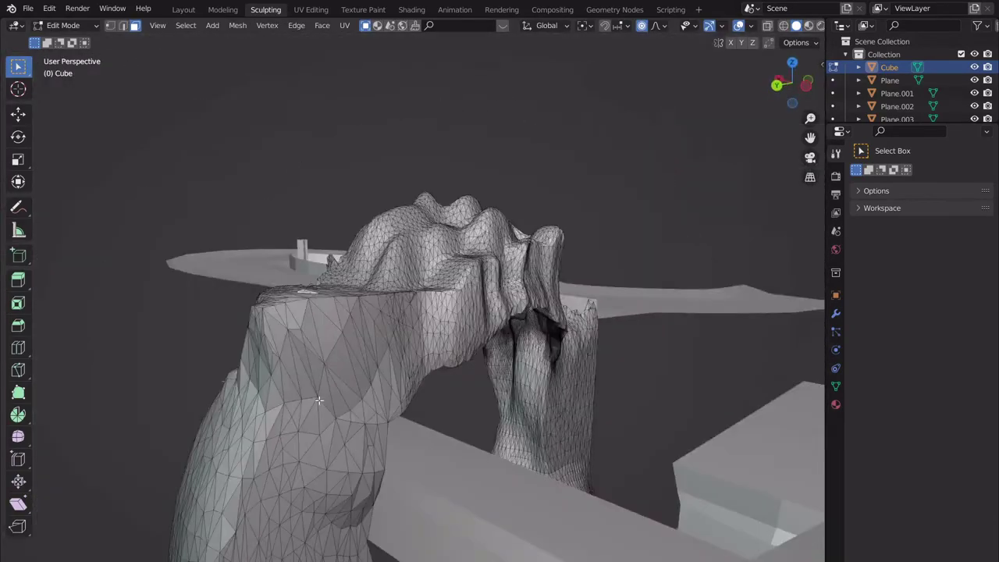
key("r")
left_click(426, 357)
middle_click_drag(401, 445, 389, 357)
key("g")
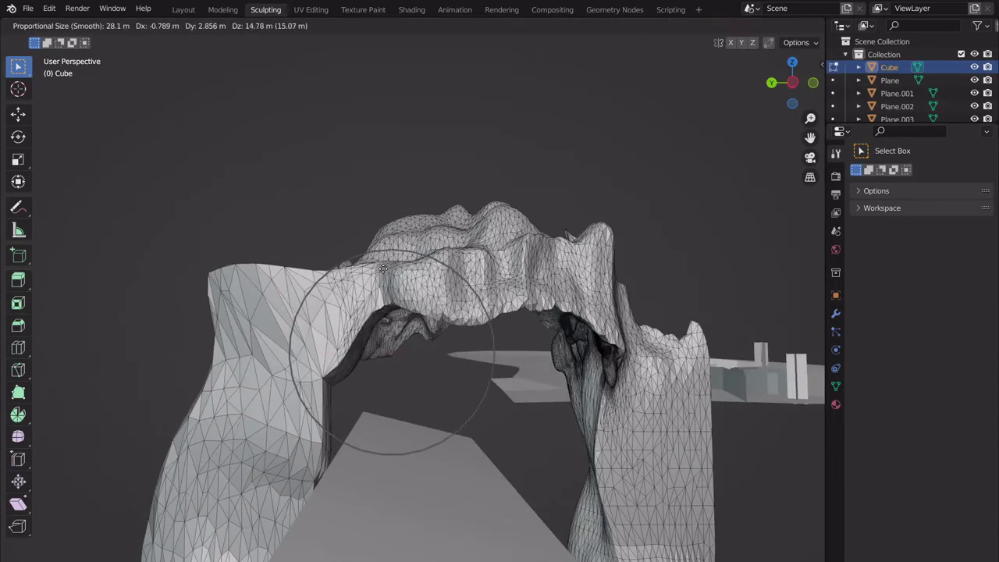
left_click(385, 271)
- Shift the selected area between beam and leg, and lower it 12.1 m along Z with proportional size 49.79 m
scroll(470, 335, "up", 1)
middle_click_drag(471, 334, 453, 373)
scroll(420, 299, "up", 2)
key("g")
left_click(583, 379)
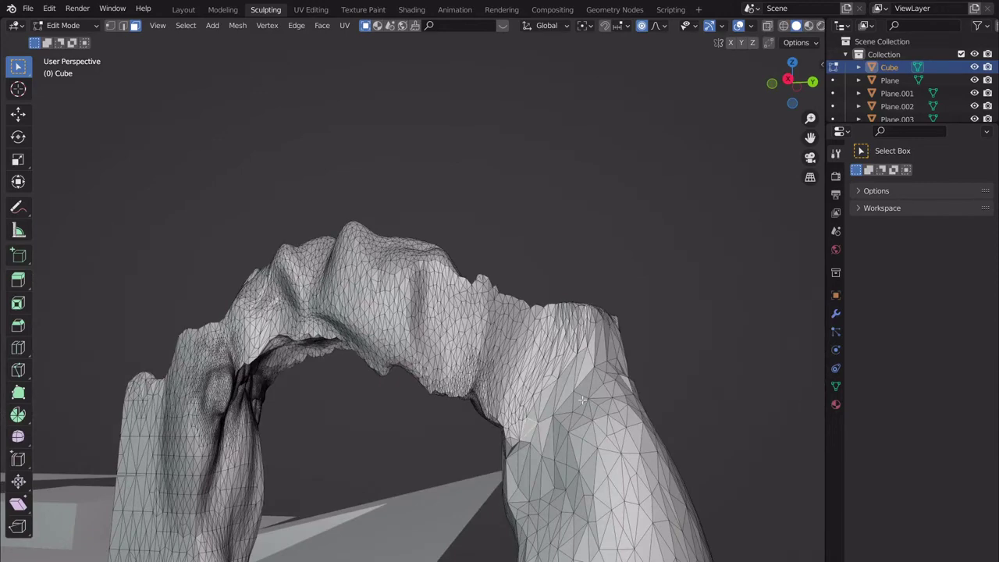
key("g")
key("z")
scroll(601, 448, "down", 6)
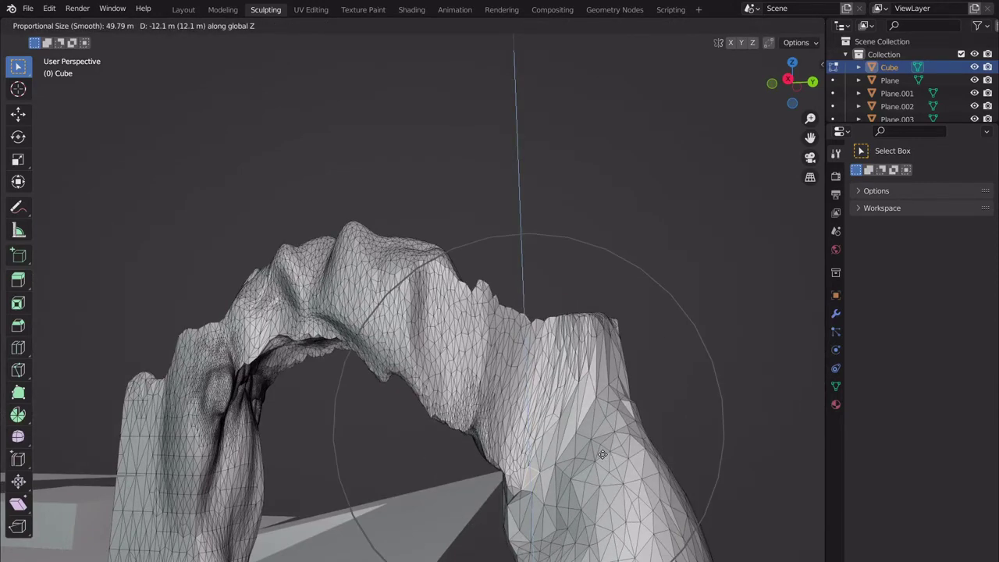
left_click(602, 454)
- Return the arch to Sculpt Mode and enable Dyntopo, accepting its warning
middle_click_drag(603, 454, 534, 331)
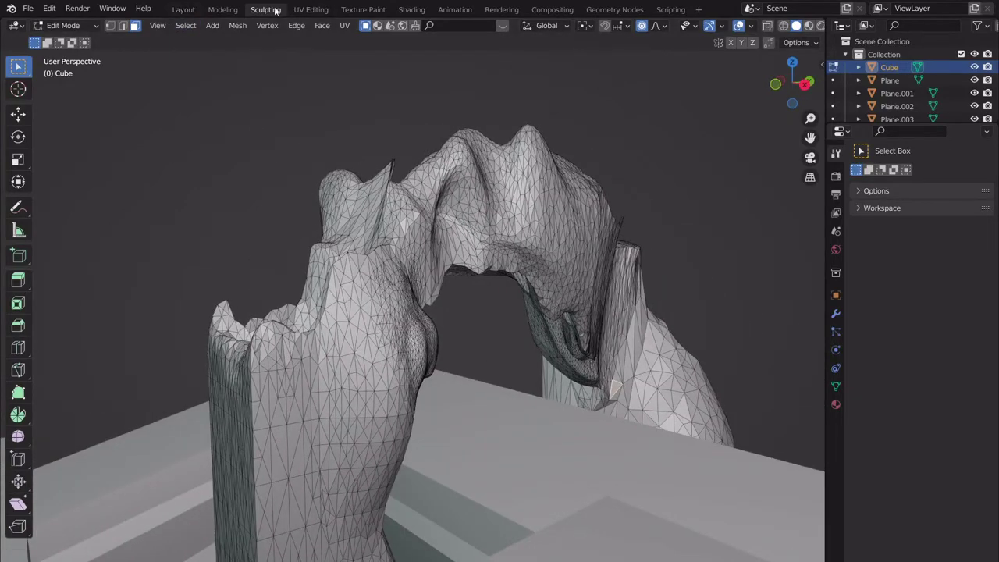
key("Tab")
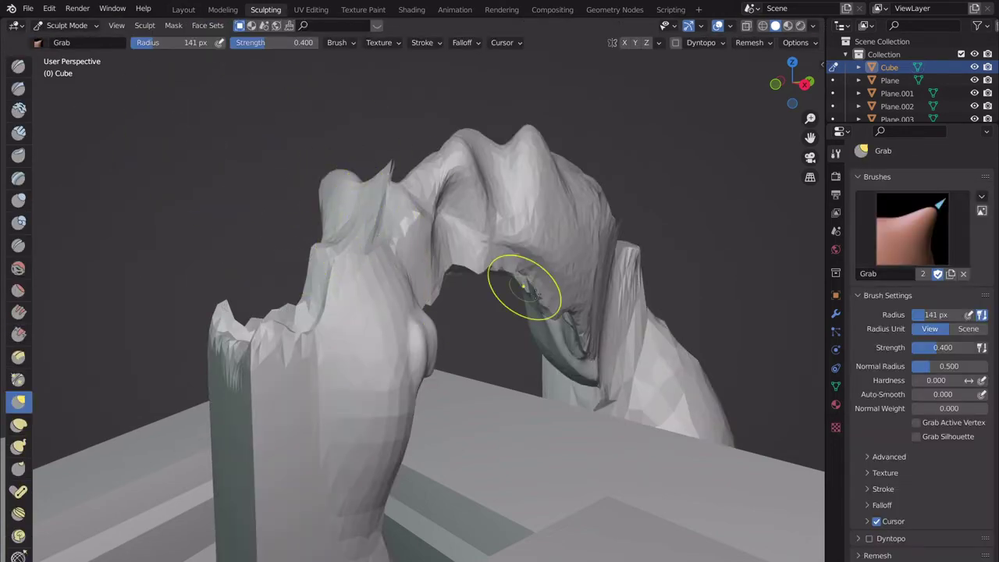
left_click(675, 42)
left_click(645, 69)
mouse_move(401, 279)
middle_mouse_down()
mouse_move(397, 316)
mouse_move(444, 311)
middle_mouse_up()
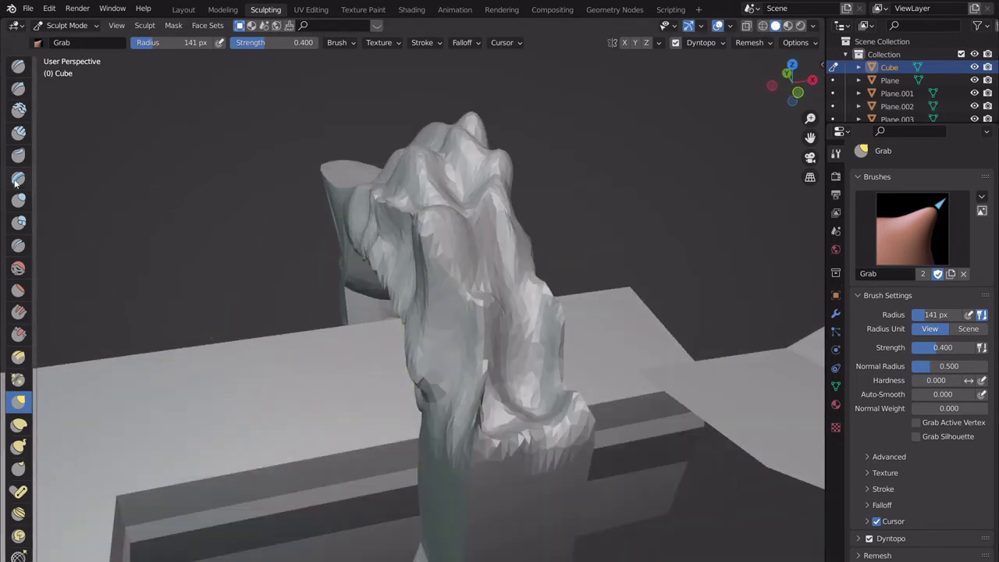
- Use the Smooth brush at 0.700 strength to soften the jagged ridges along the beam's top and down onto the leg
left_click(18, 268)
mouse_move(546, 343)
left_mouse_down()
mouse_move(499, 257)
mouse_move(440, 248)
mouse_move(457, 185)
left_mouse_up()
middle_click_drag(457, 185, 457, 301)
mouse_move(457, 302)
left_mouse_down()
mouse_move(455, 428)
mouse_move(509, 450)
left_mouse_up()
middle_click_drag(510, 450, 446, 376)
mouse_move(445, 376)
left_mouse_down()
mouse_move(437, 355)
mouse_move(419, 376)
left_mouse_up()
mouse_move(420, 376)
middle_mouse_down()
mouse_move(455, 419)
mouse_move(457, 379)
middle_mouse_up()
left_click_drag(457, 379, 455, 413)
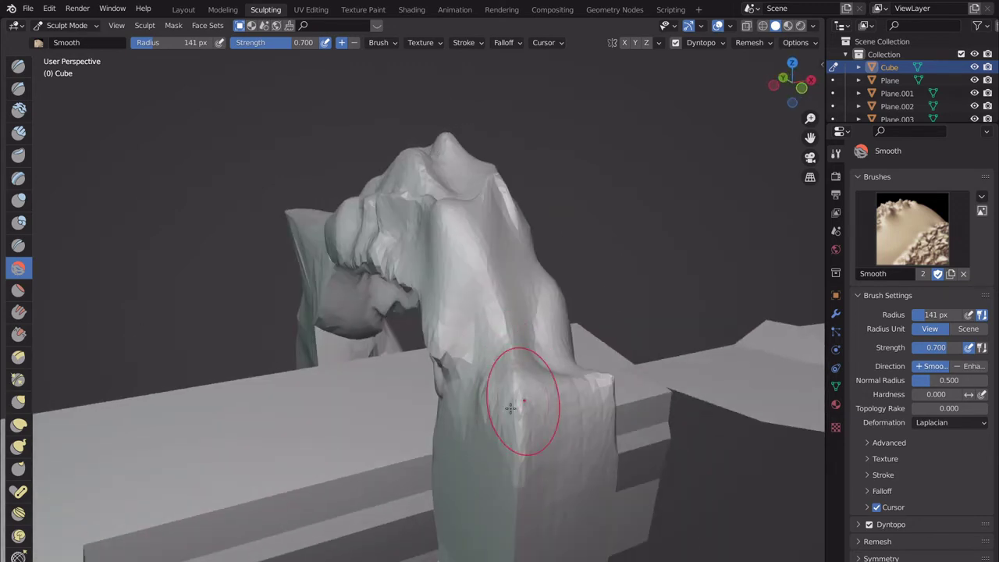
- Smooth the lumps and ledges on the arch's underside with the same brush
mouse_move(454, 413)
middle_mouse_down()
mouse_move(696, 382)
mouse_move(401, 312)
mouse_move(457, 279)
mouse_move(489, 320)
mouse_move(258, 235)
mouse_move(200, 323)
mouse_move(507, 328)
middle_mouse_up()
mouse_move(507, 327)
left_mouse_down()
mouse_move(546, 281)
mouse_move(625, 336)
mouse_move(695, 326)
left_mouse_up()
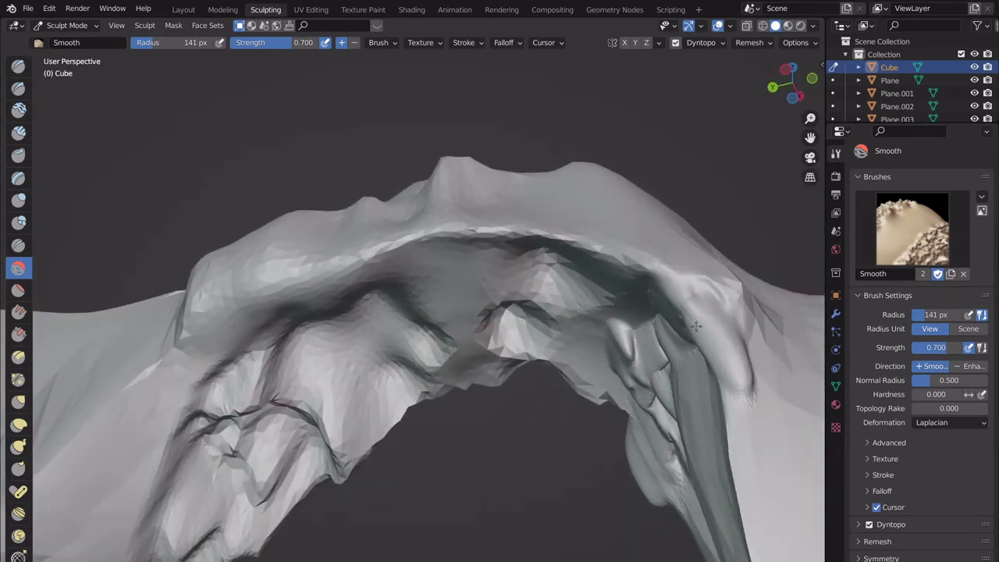
mouse_move(421, 374)
left_mouse_down()
mouse_move(354, 383)
mouse_move(241, 442)
mouse_move(374, 373)
mouse_move(319, 441)
left_mouse_up()
mouse_move(312, 460)
middle_mouse_down()
mouse_move(277, 513)
mouse_move(350, 334)
mouse_move(394, 362)
mouse_move(386, 314)
middle_mouse_up()
scroll(350, 334, "down", 3)
mouse_move(386, 315)
left_mouse_down()
mouse_move(419, 252)
mouse_move(429, 282)
mouse_move(348, 262)
left_mouse_up()
- Smooth the upper surface of the beam and its transition into the legs
middle_click_drag(345, 337, 495, 285)
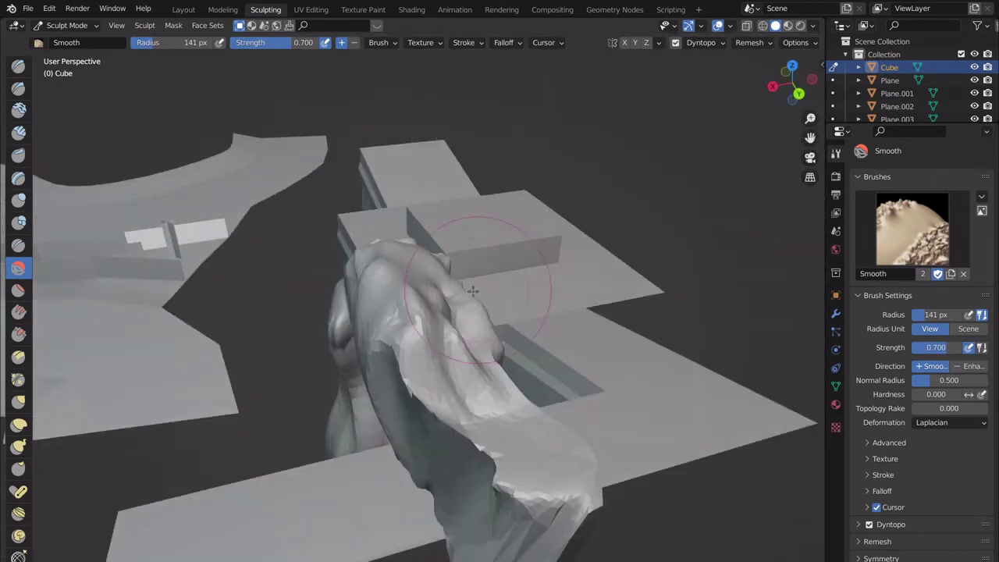
scroll(495, 286, "down", 1)
mouse_move(428, 300)
left_mouse_down()
mouse_move(490, 466)
mouse_move(530, 445)
mouse_move(533, 461)
left_mouse_up()
middle_click_drag(534, 461, 305, 383)
left_click_drag(305, 384, 299, 419)
mouse_move(300, 419)
middle_mouse_down()
mouse_move(451, 423)
mouse_move(424, 379)
mouse_move(312, 379)
mouse_move(289, 367)
mouse_move(431, 375)
mouse_move(424, 323)
middle_mouse_up()
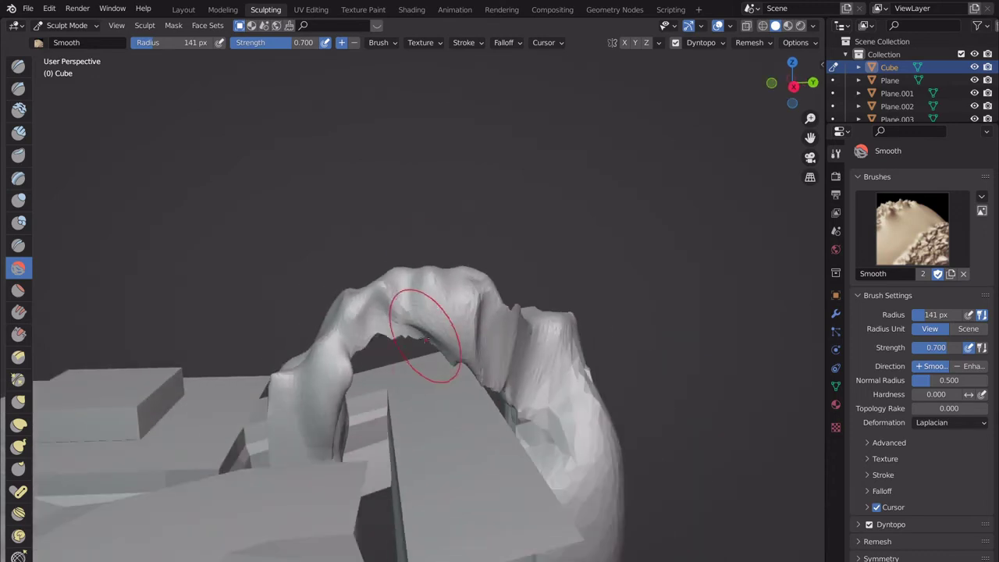
- In the Layout workspace, add a Decimate modifier to the arch and set its Collapse ratio to 0.2
left_click(183, 10)
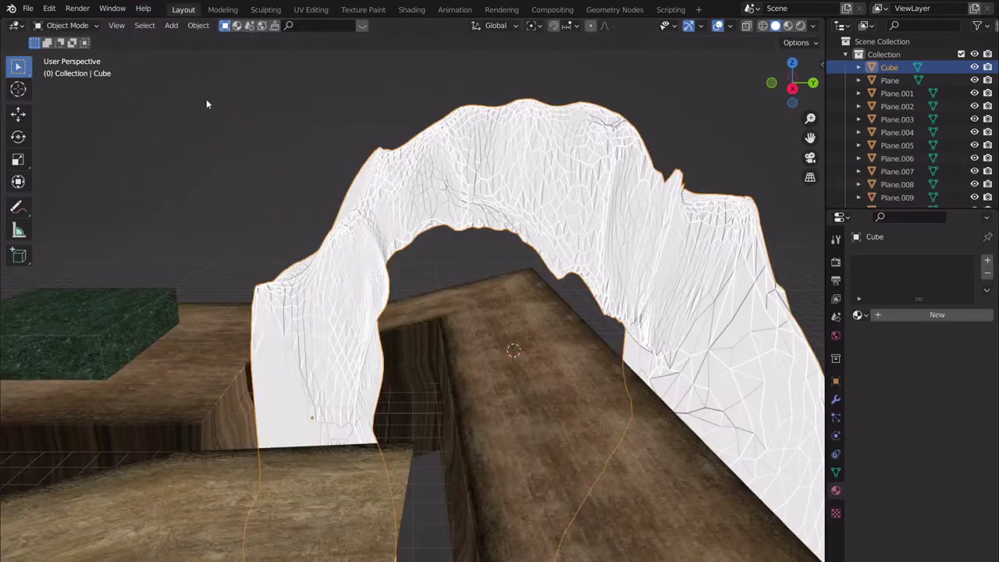
mouse_move(207, 100)
middle_mouse_down()
mouse_move(419, 302)
mouse_move(320, 341)
mouse_move(625, 390)
middle_mouse_up()
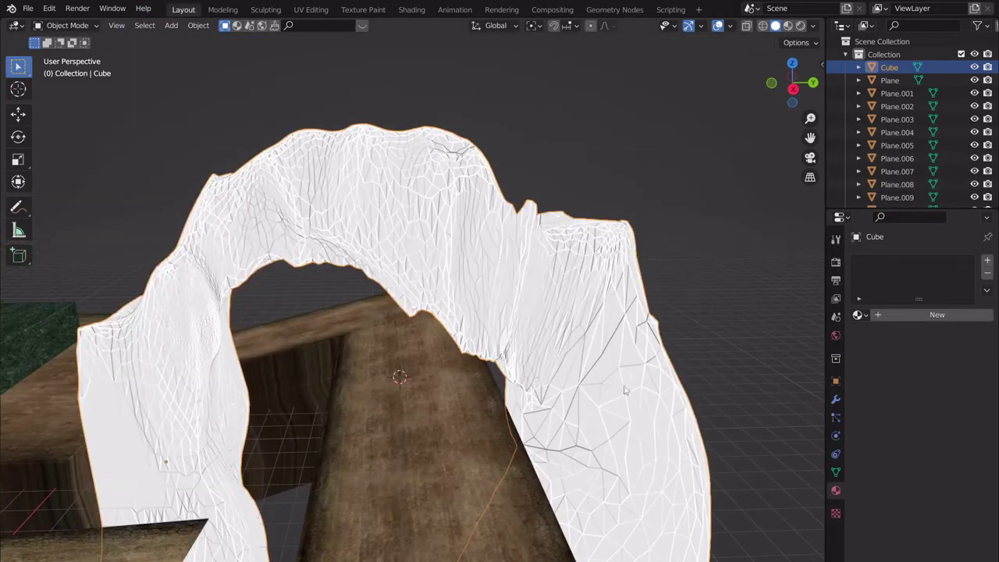
left_click(835, 399)
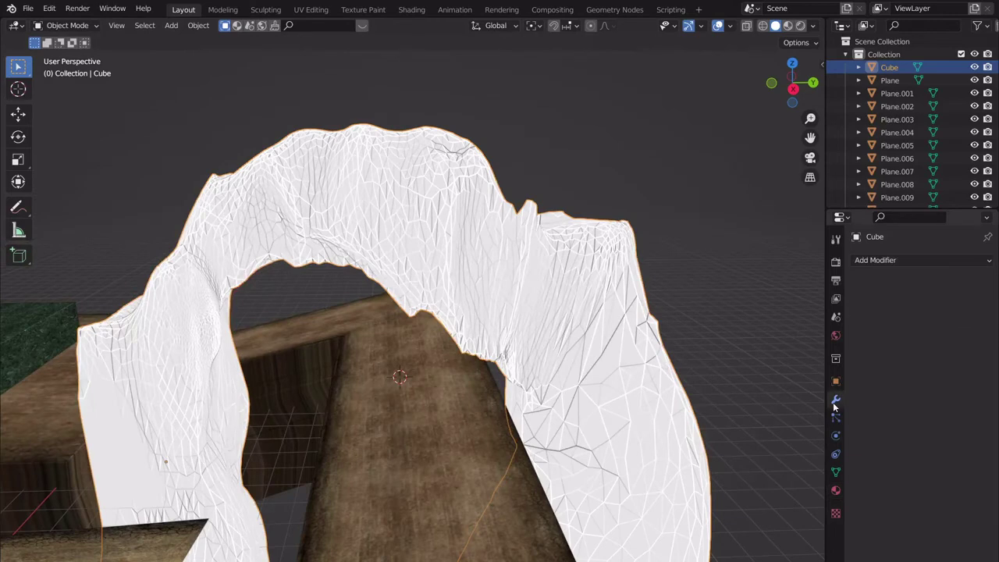
left_click(888, 261)
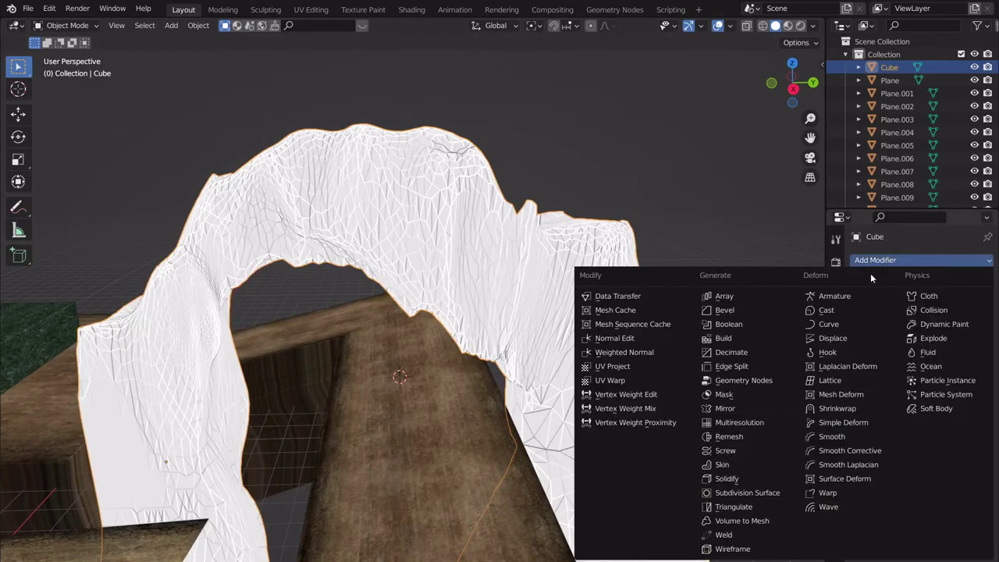
left_click(731, 352)
scroll(747, 351, "down", 2)
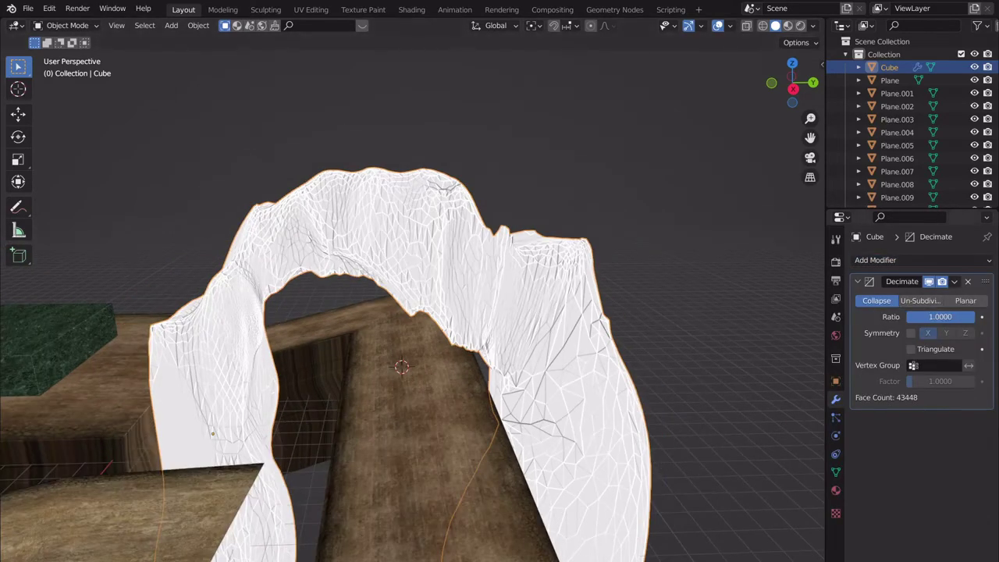
left_click_drag(966, 316, 908, 316)
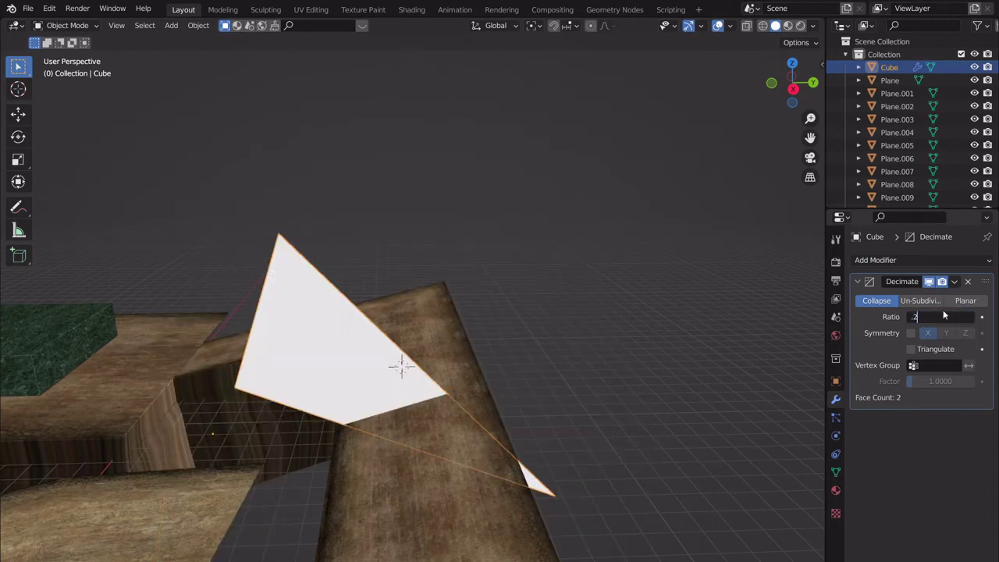
key("Return")
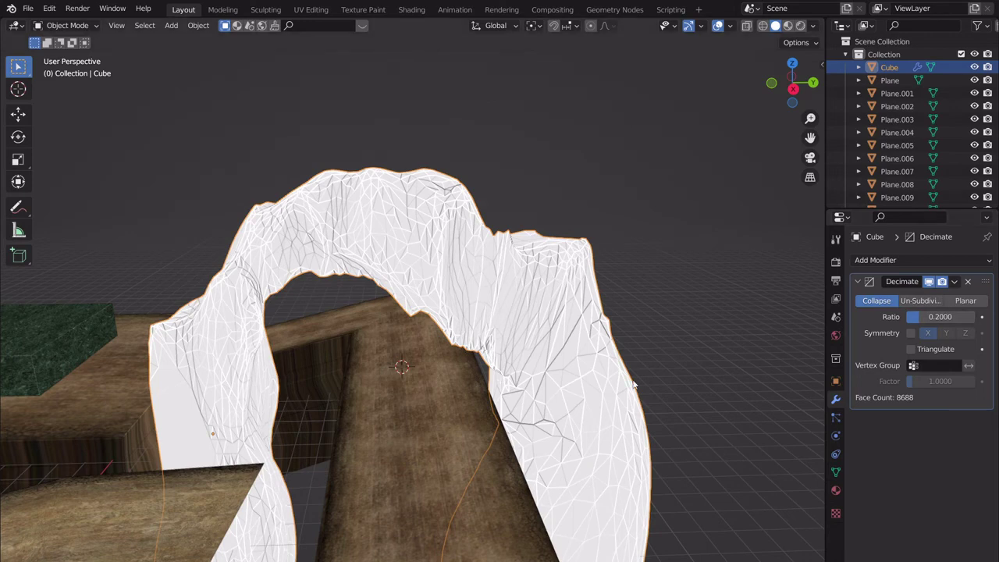
- Raise the Decimate ratio to 1.0 to compare the mesh density, and set it back to 0.2
middle_click_drag(634, 384, 607, 365)
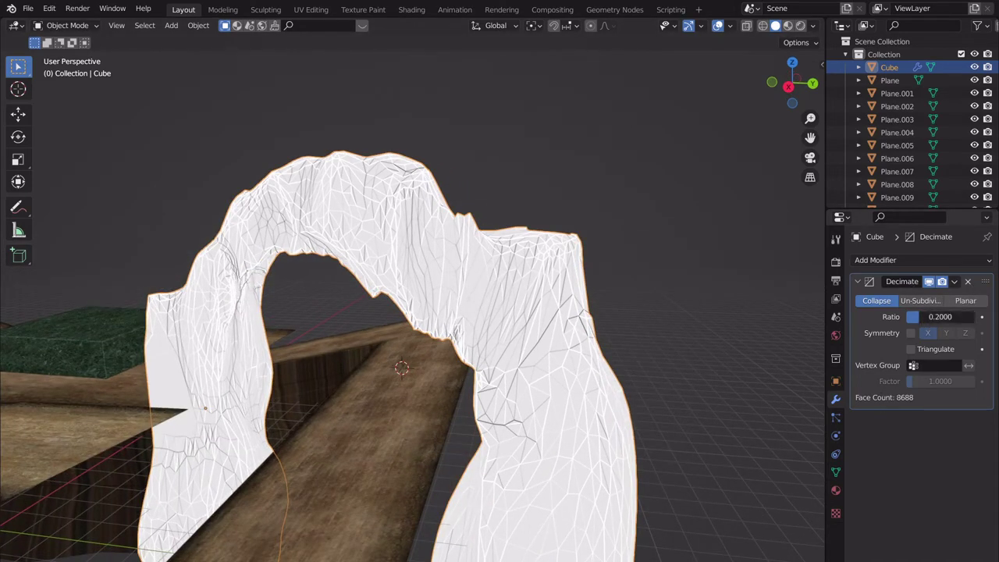
left_click_drag(919, 317, 975, 316)
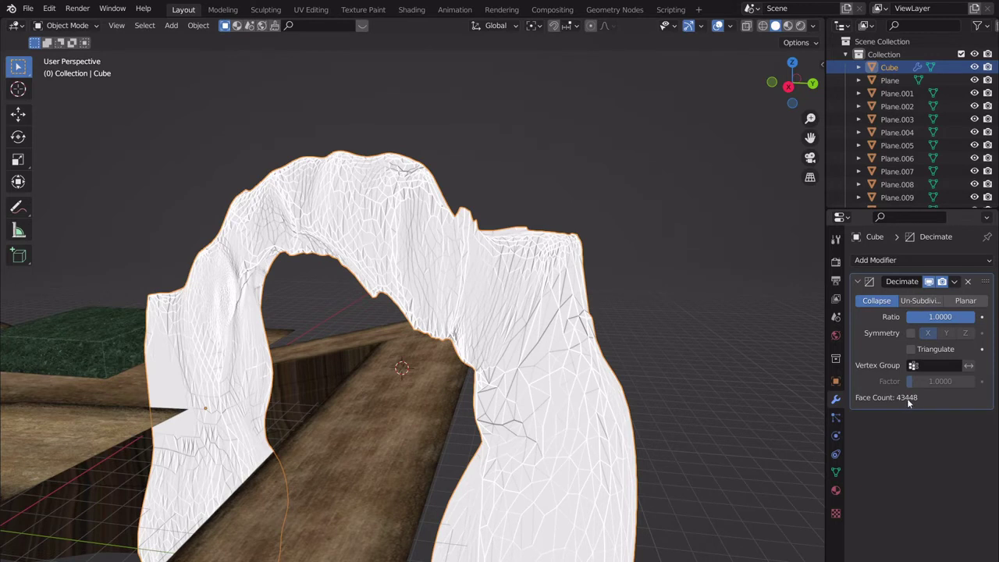
left_click(943, 316)
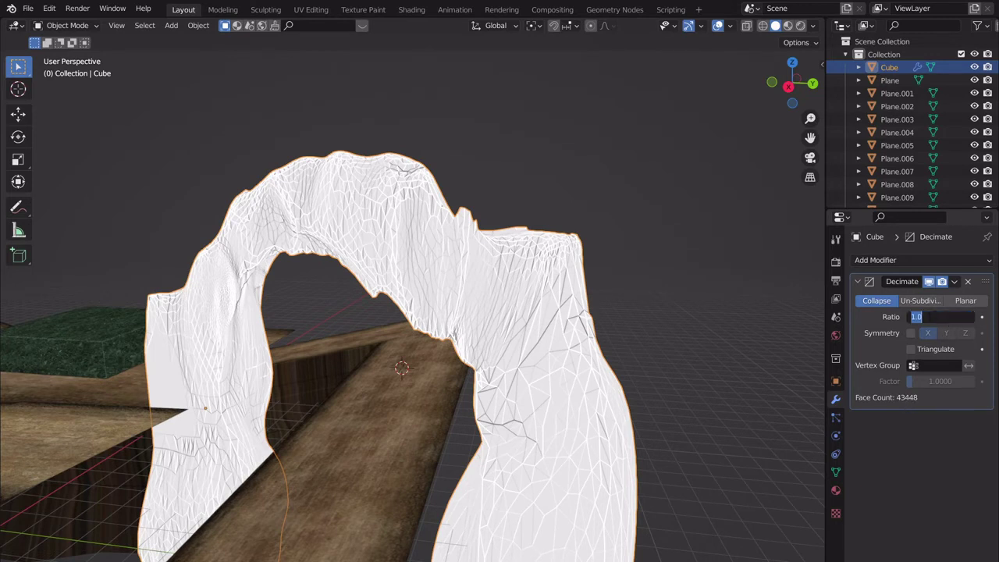
key("Return")
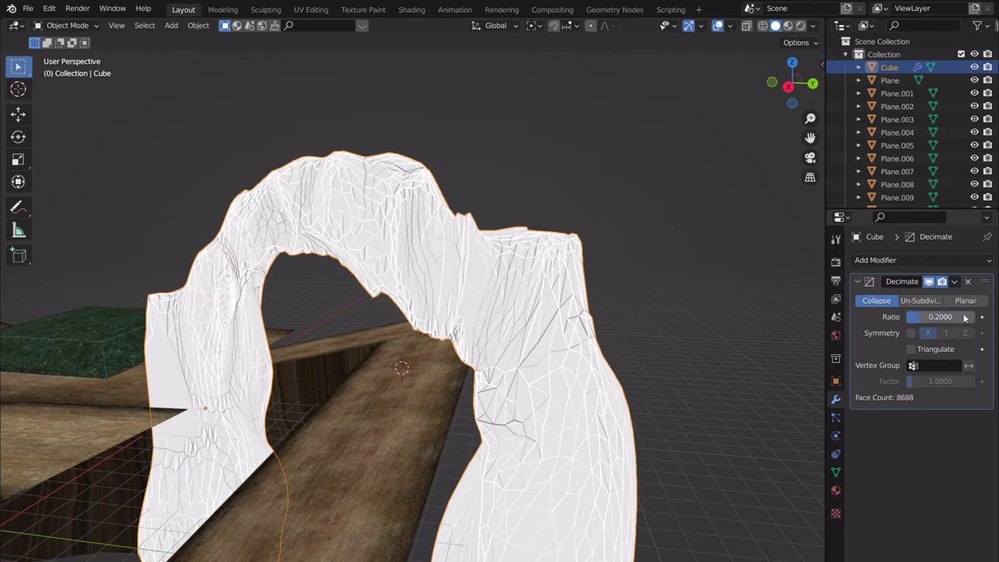
middle_click_drag(633, 359, 570, 316)
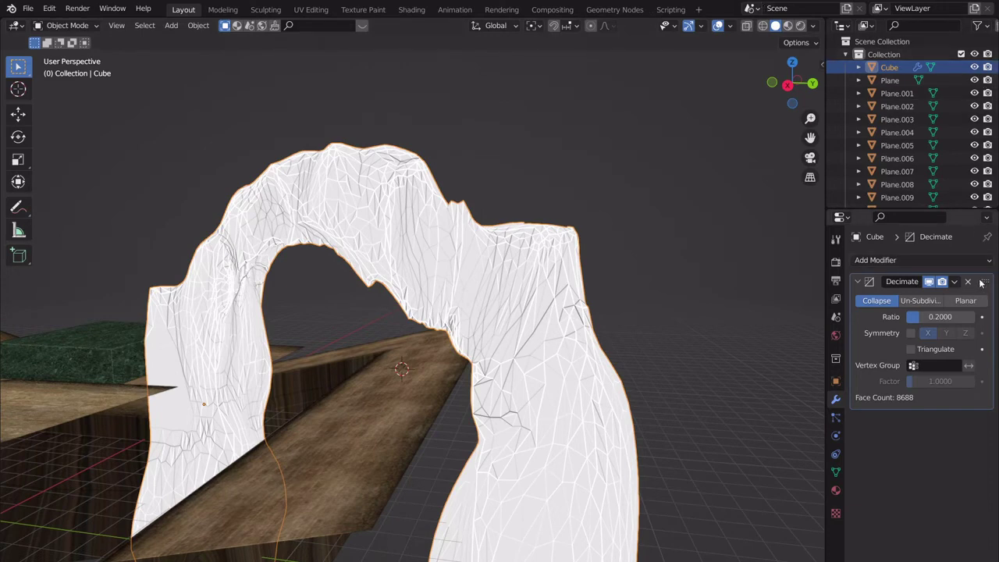
- Duplicate the Decimate modifier twice to stack three modifiers at a 0.2 ratio
key("shift+d")
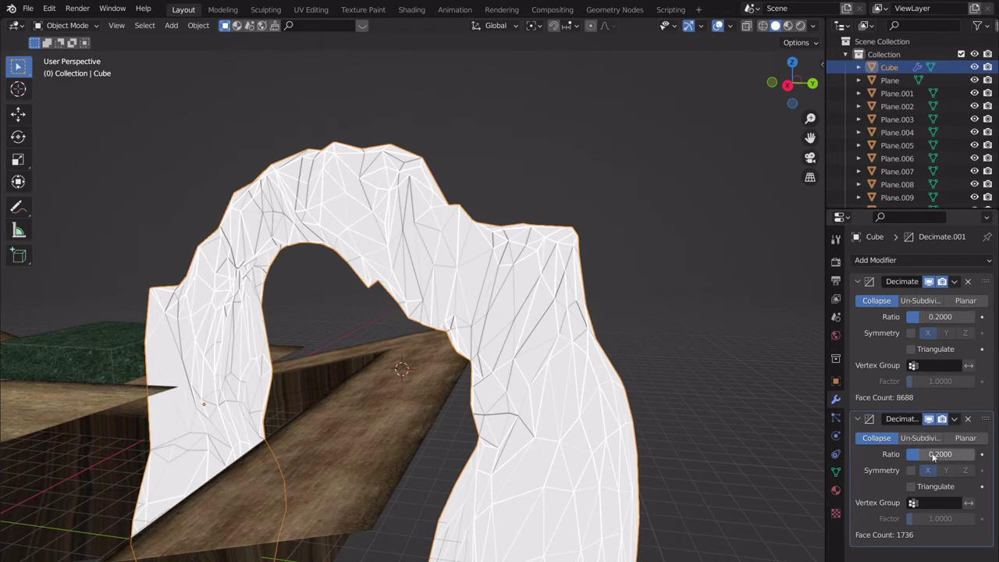
left_click(955, 283)
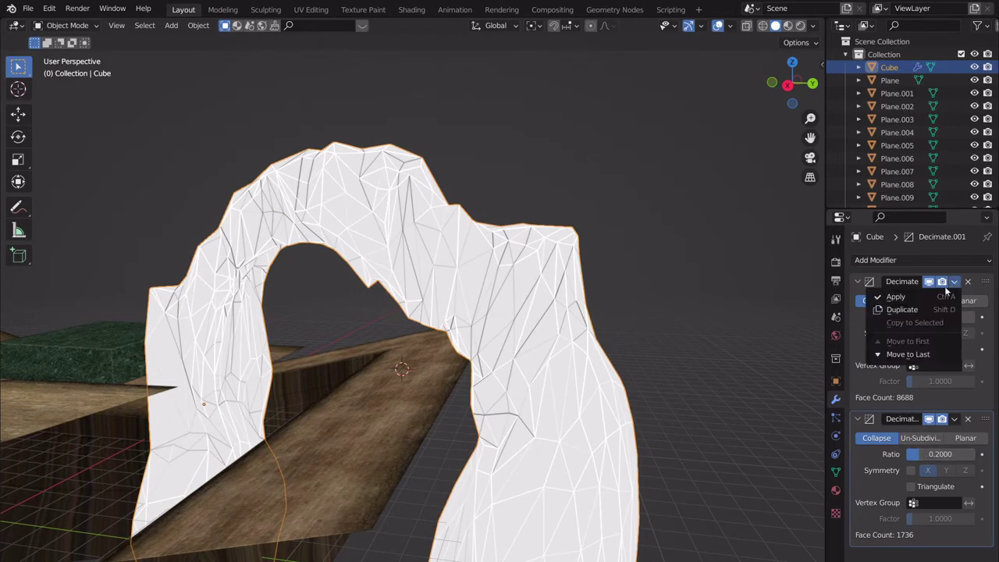
left_click(960, 265)
left_click(946, 260)
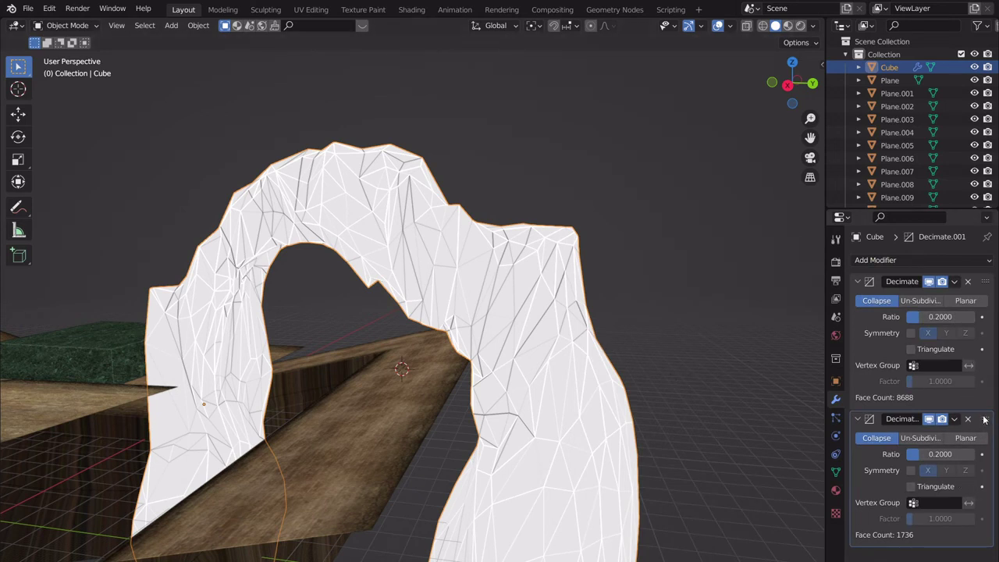
key("shift+d")
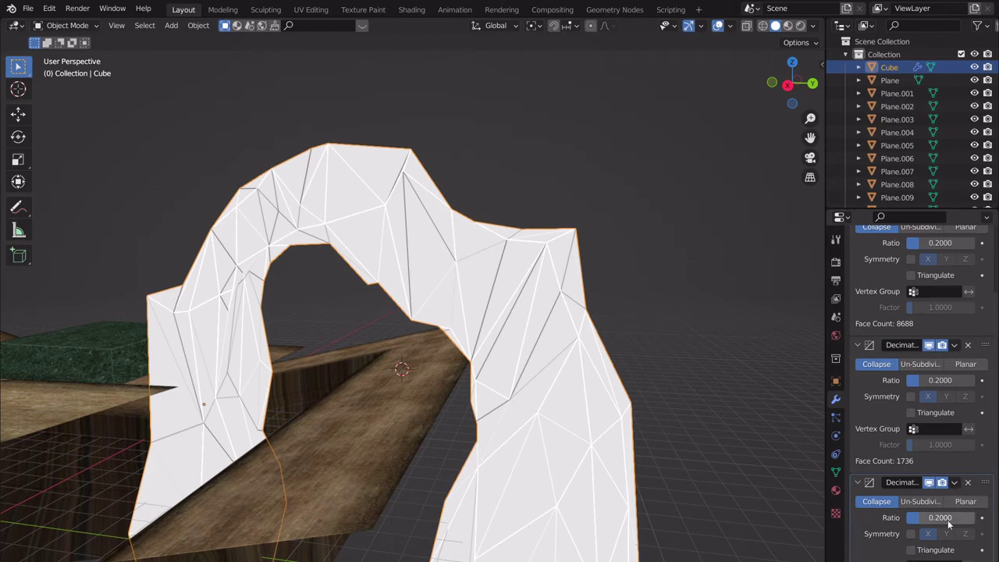
- Check the low-poly arch from several angles and apply the first Decimate modifier in the stack
middle_click_drag(618, 359, 577, 349)
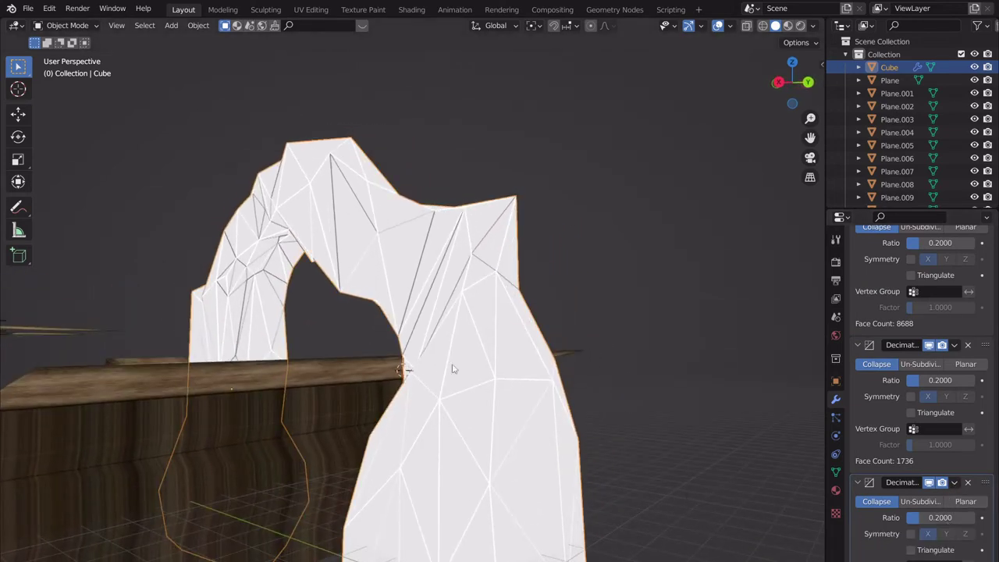
middle_click_drag(452, 368, 490, 263)
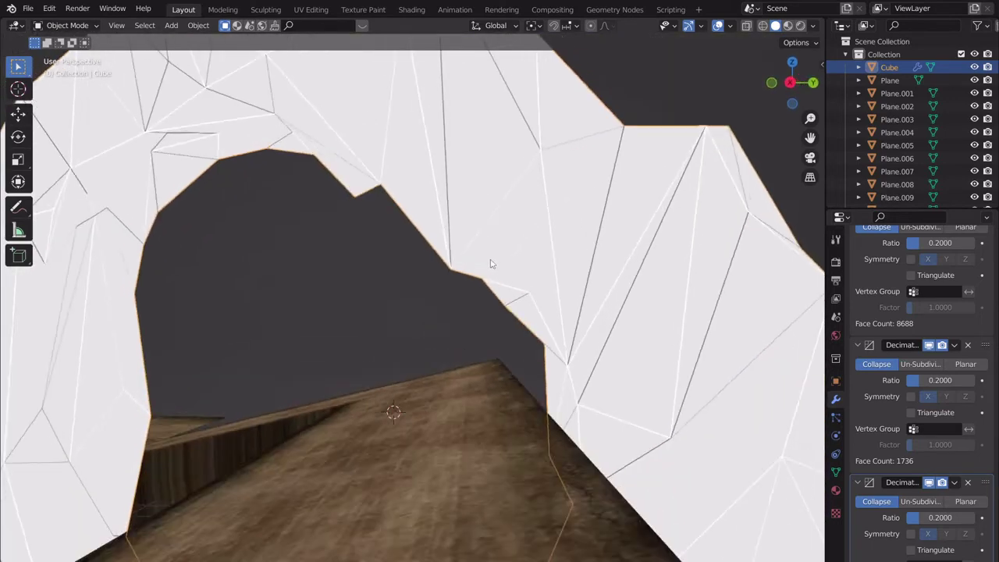
scroll(490, 264, "down", 5)
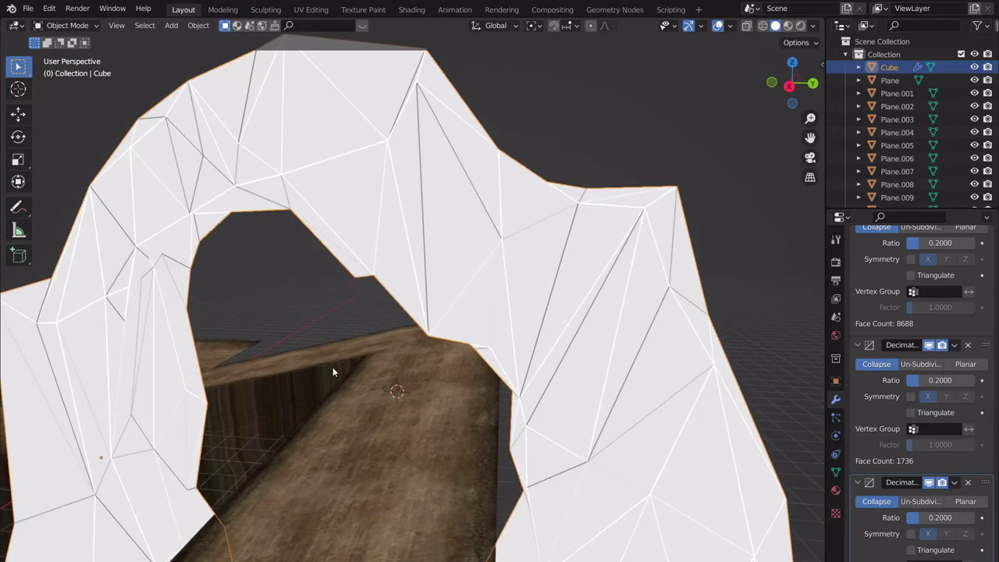
middle_click_drag(333, 372, 460, 369)
scroll(947, 304, "up", 3)
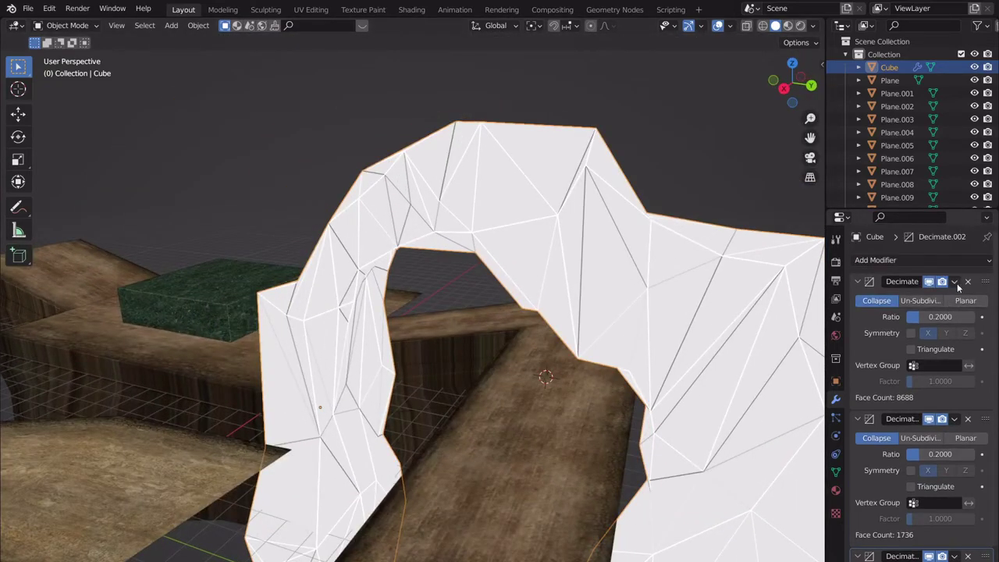
left_click(953, 281)
left_click(921, 296)
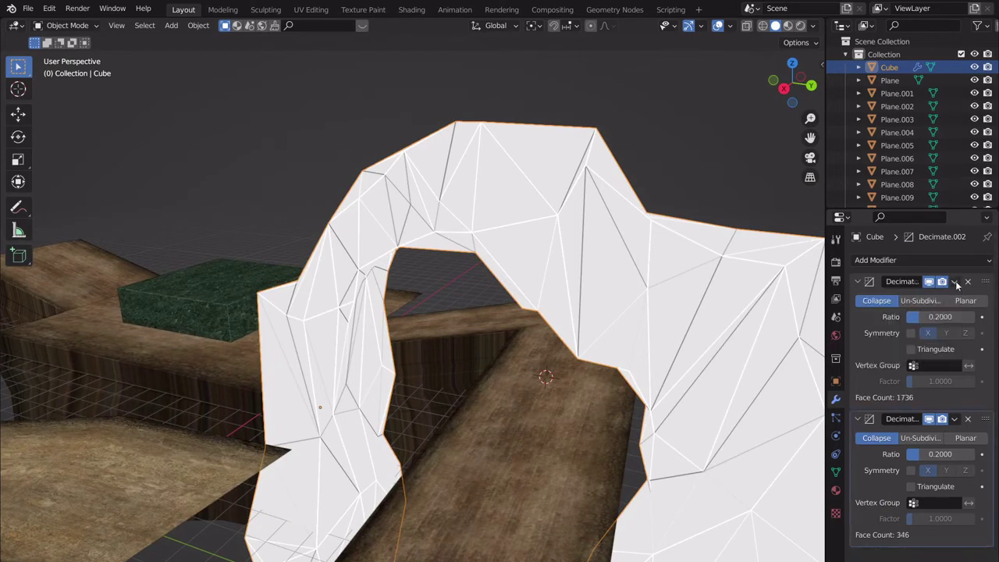
- Apply the two remaining Decimate modifiers on the arch
left_click(953, 281)
left_click(922, 297)
left_click(953, 281)
left_click(920, 296)
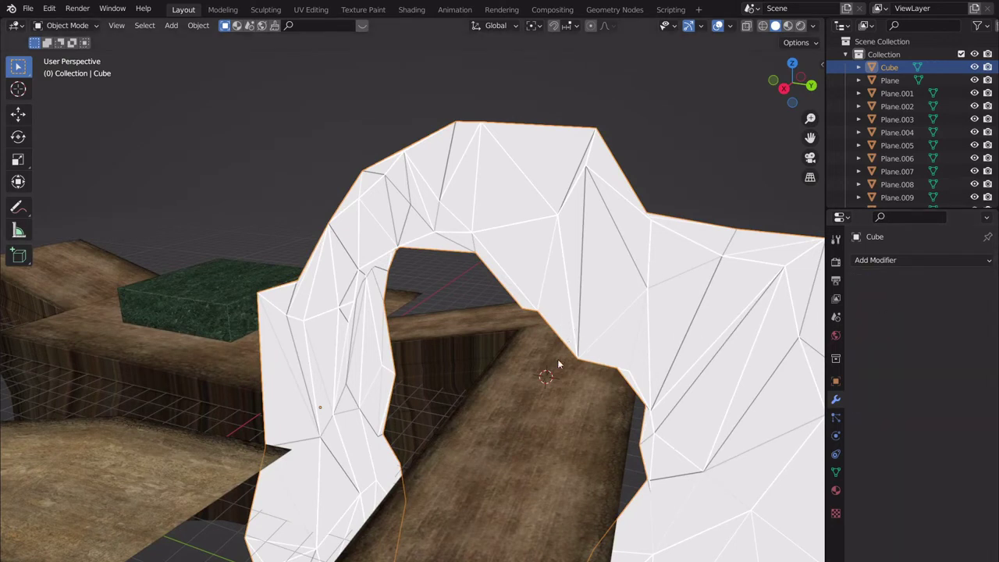
scroll(540, 360, "down", 5)
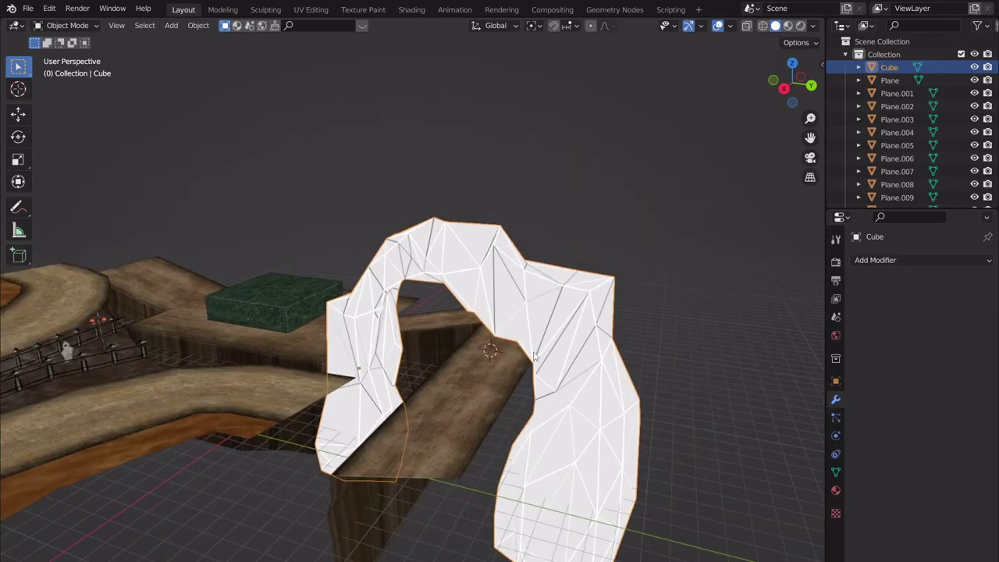
middle_click_drag(536, 357, 535, 359)
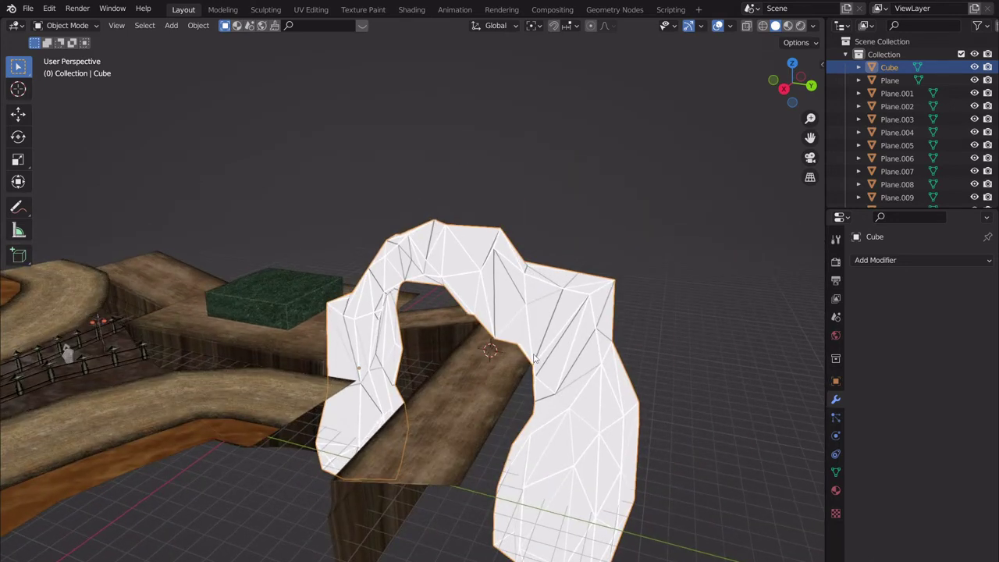
- Try a Subdivision Surface modifier on the arch with a viewport level of 2, and remove it
left_click(876, 259)
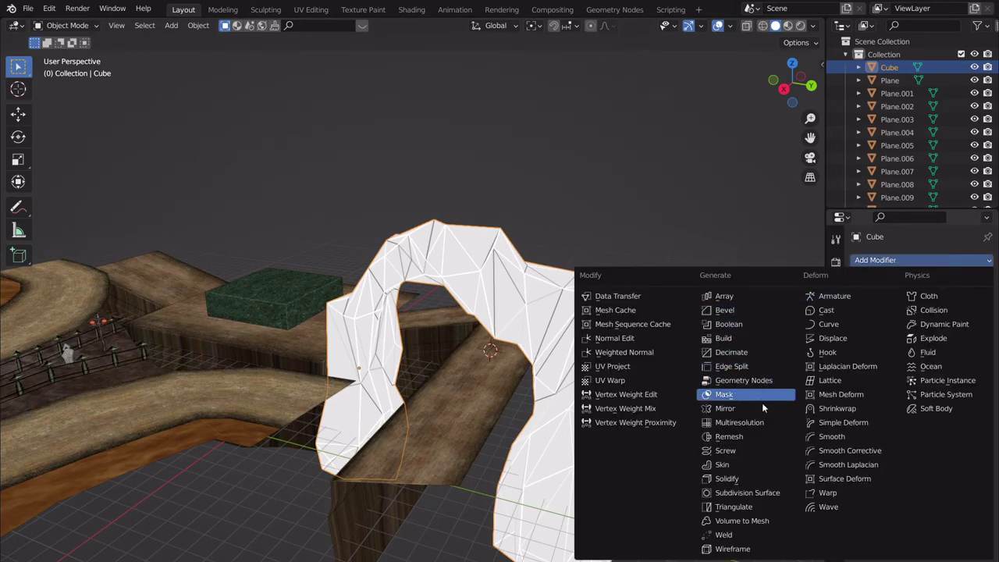
left_click(763, 493)
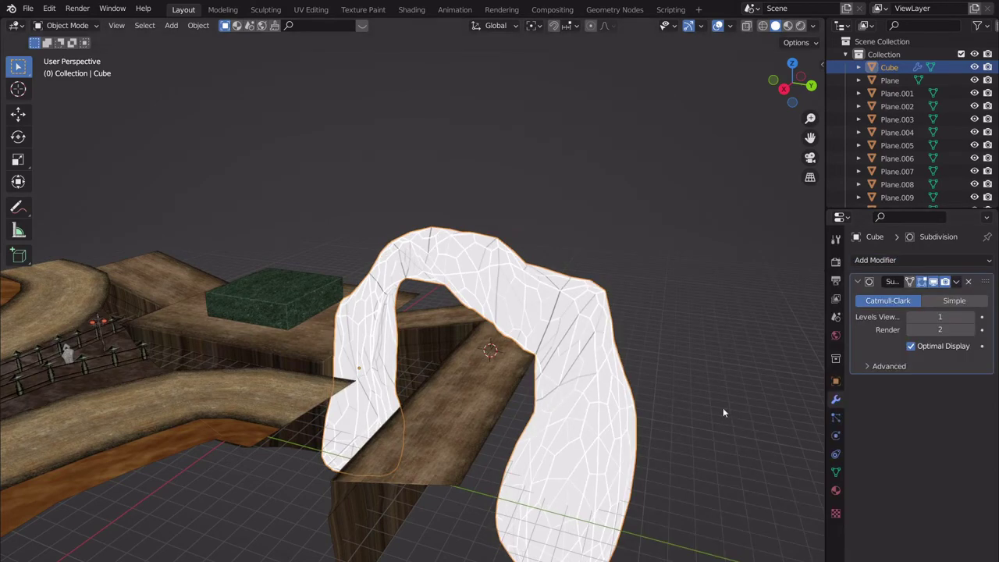
scroll(614, 322, "up", 5)
middle_click_drag(614, 322, 743, 334)
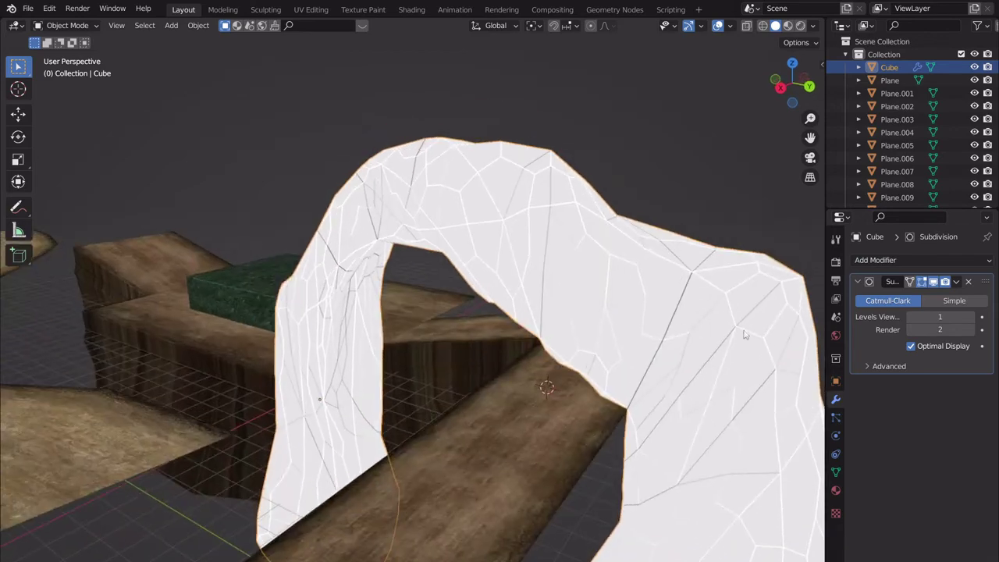
left_click(971, 316)
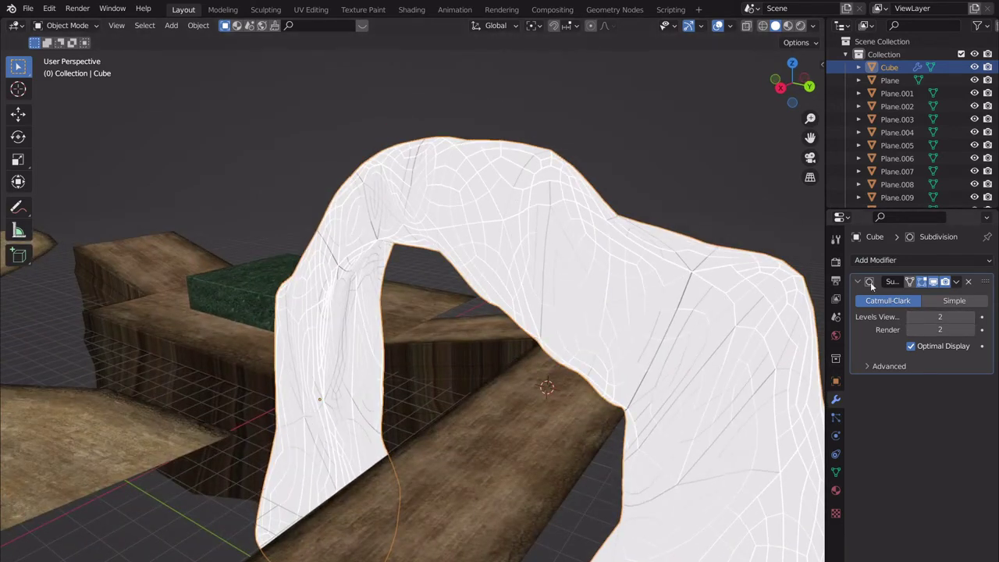
left_click(968, 283)
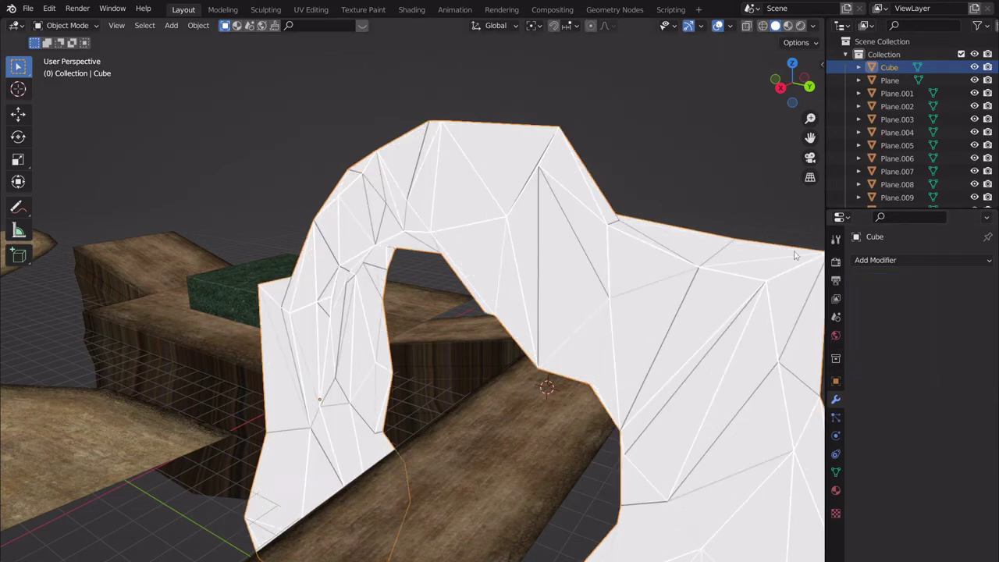
- Open the material settings of the arch
left_click(889, 259)
scroll(414, 263, "down", 3)
scroll(415, 267, "up", 3)
middle_click_drag(416, 273, 402, 252)
scroll(401, 250, "down", 3)
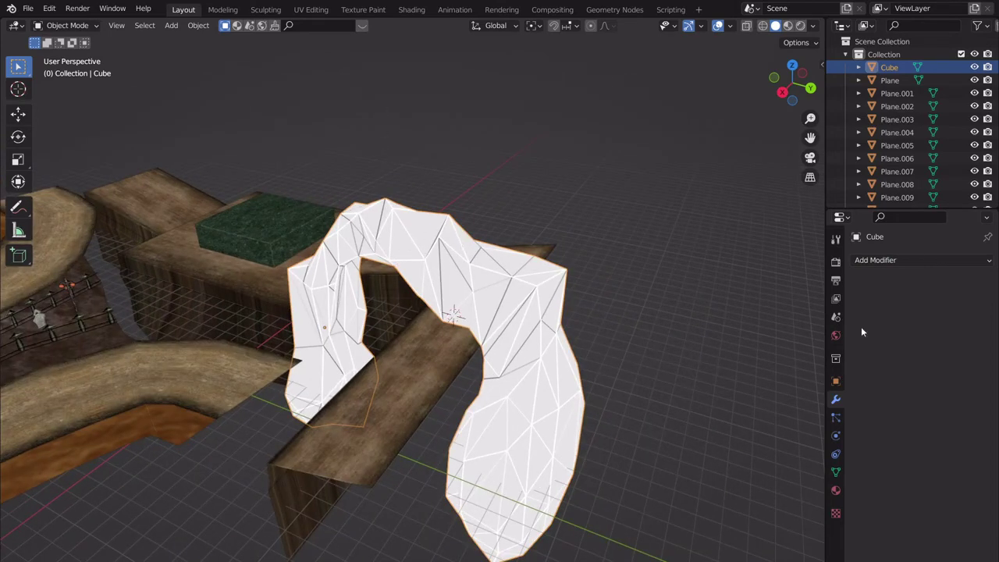
left_click(836, 490)
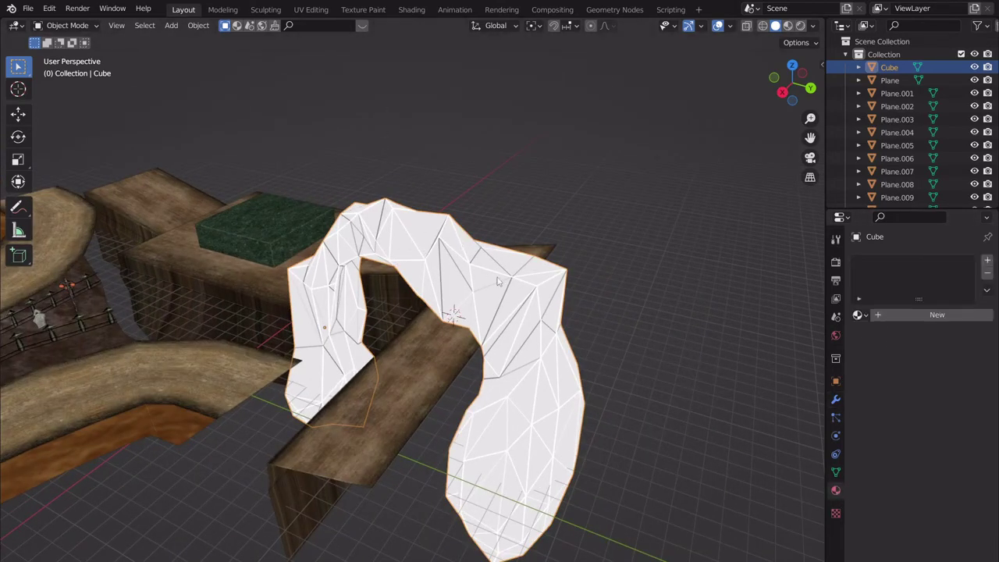
key("g")
right_click(417, 236)
middle_click_drag(416, 236, 436, 226)
key("g")
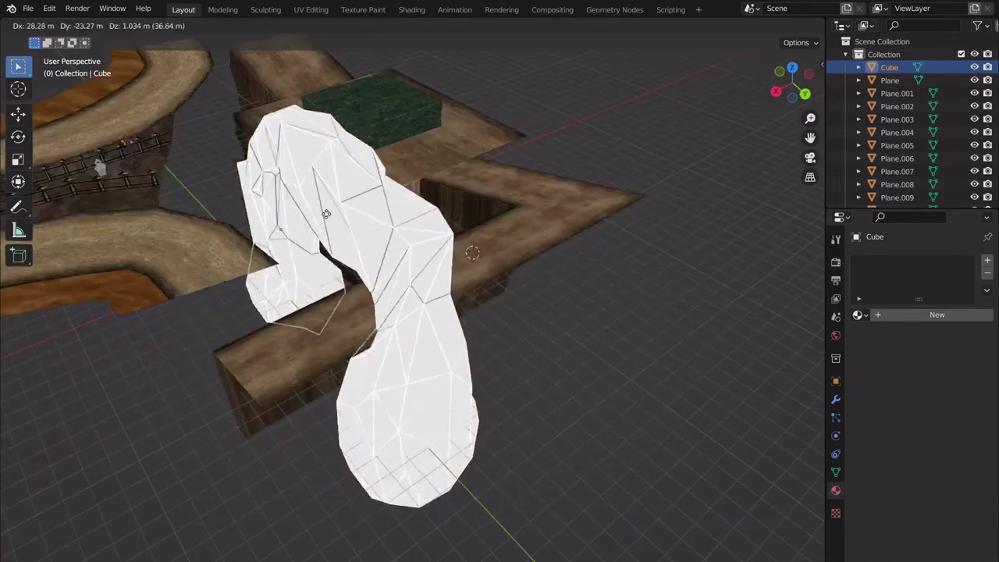
left_click(381, 280)
middle_click_drag(382, 280, 450, 278)
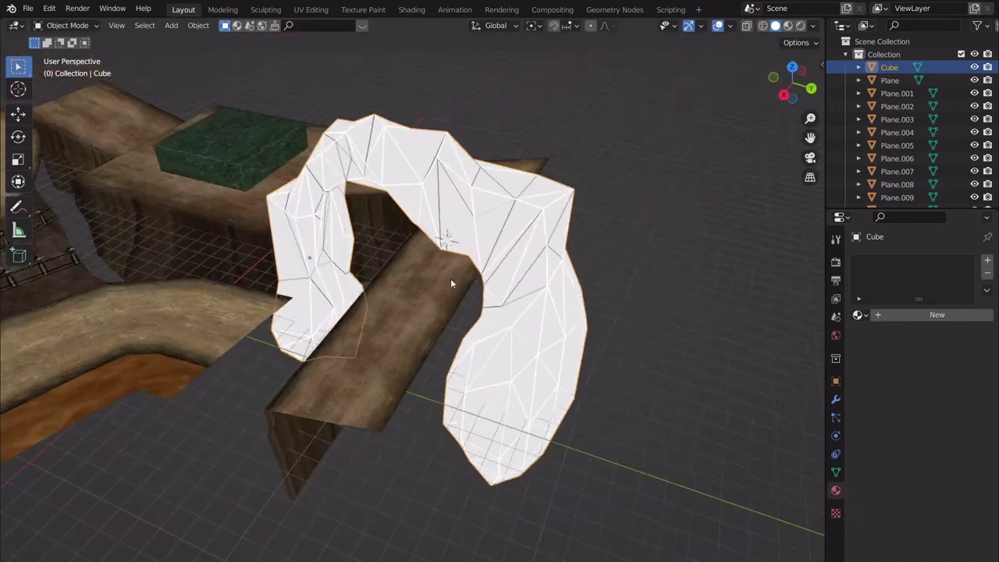
- Create the rock.001 material on the arch and use blackrock.jpg as the image texture for its base color
left_click(894, 314)
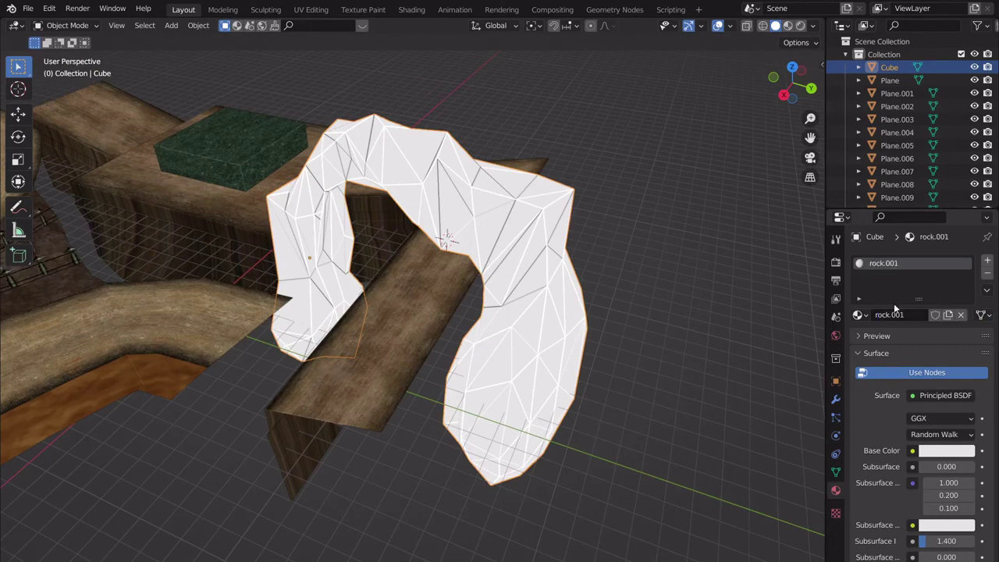
left_click(912, 450)
left_click(665, 337)
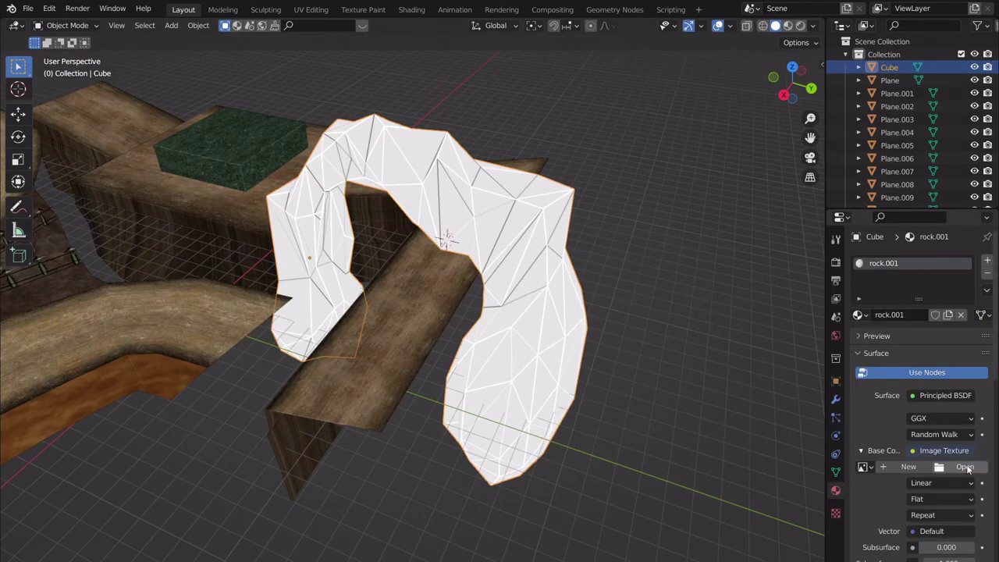
left_click(965, 466)
scroll(593, 312, "down", 5)
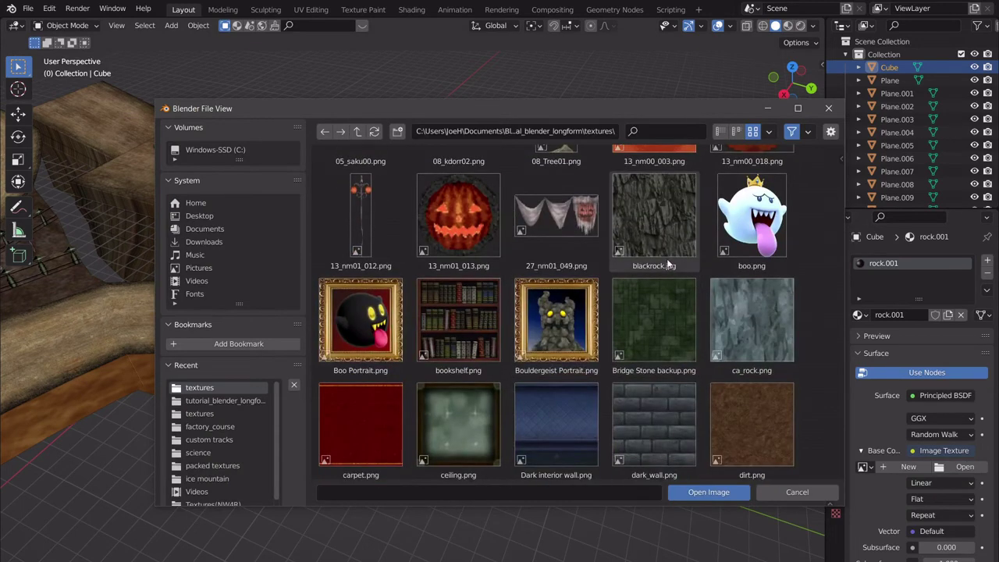
left_click(654, 226)
left_click(708, 492)
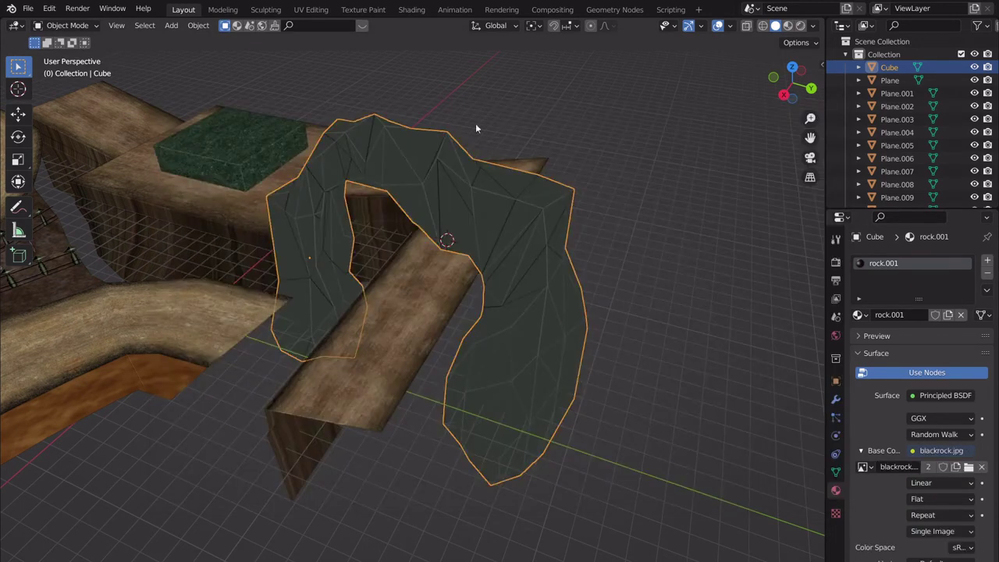
- In the UV Editing workspace, display blackrock.jpg in the UV editor and select all faces of the arch
middle_click_drag(482, 235, 354, 69)
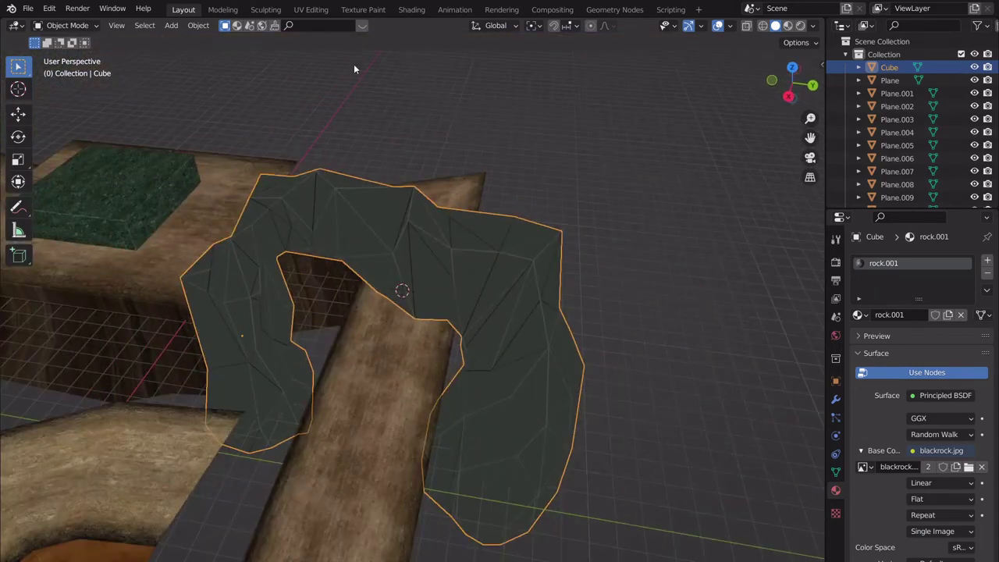
left_click(310, 9)
scroll(220, 289, "down", 6)
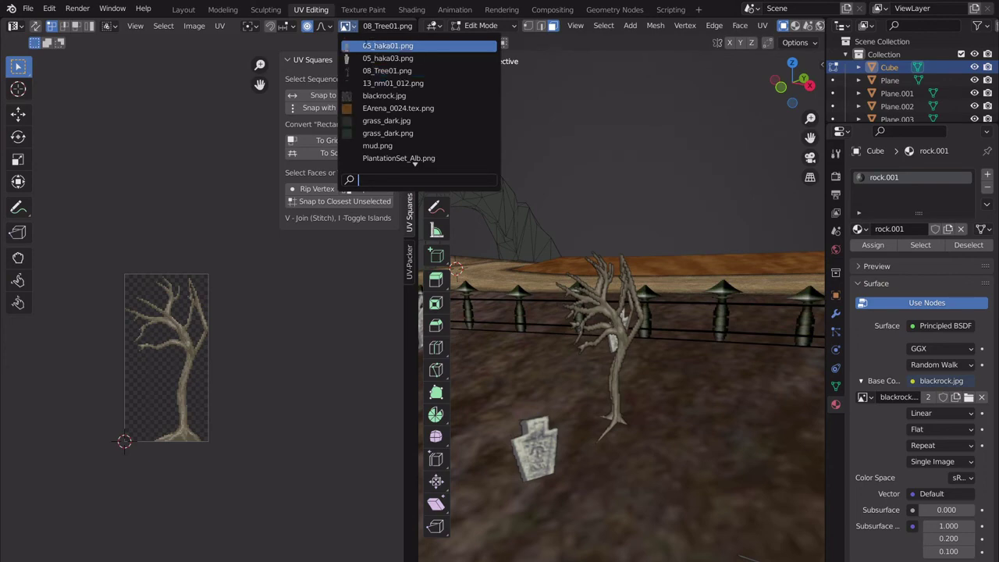
left_click(384, 96)
scroll(238, 287, "down", 5)
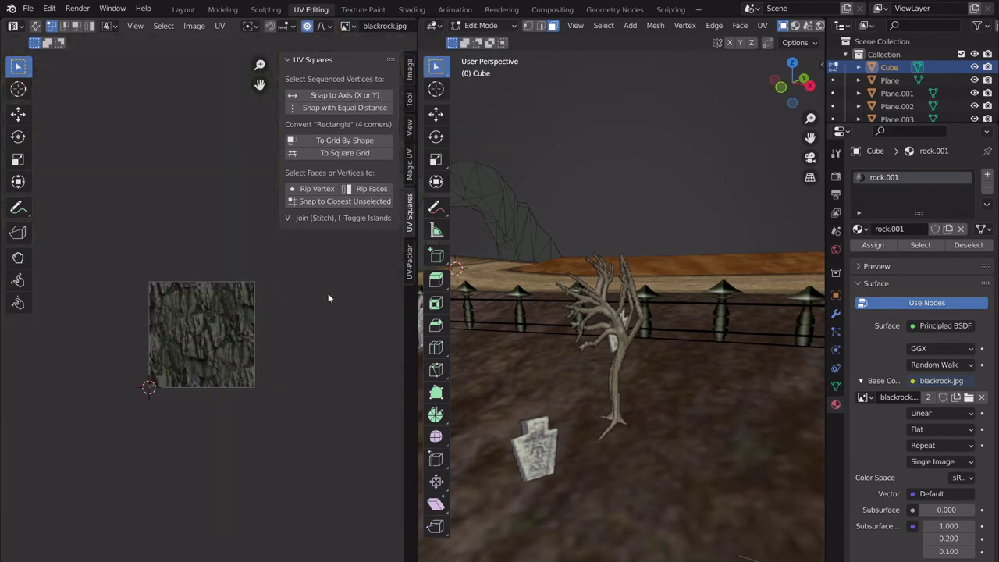
middle_click_drag(617, 285, 653, 219)
key("a")
key("KP_Decimal")
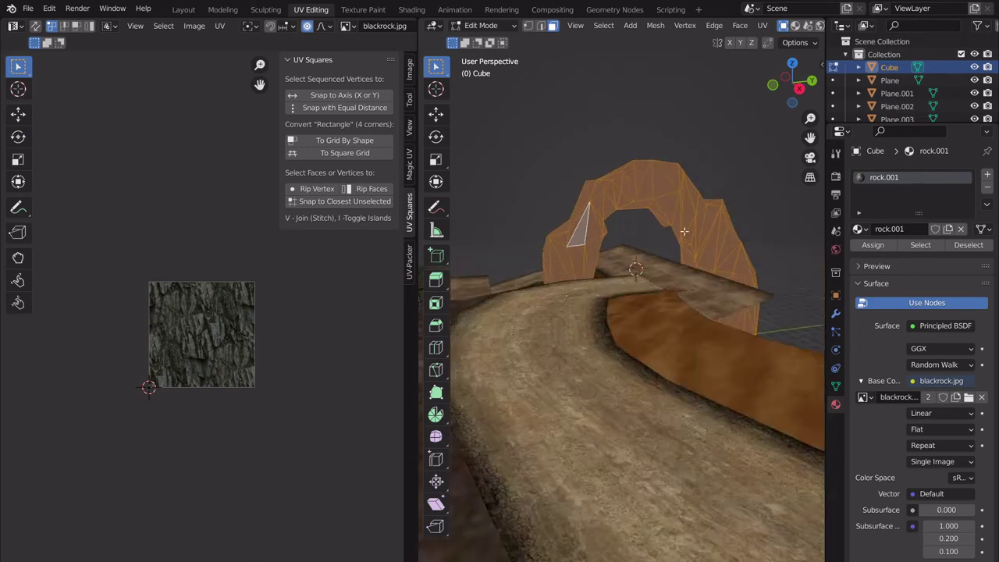
scroll(205, 309, "down", 6)
scroll(228, 302, "up", 15)
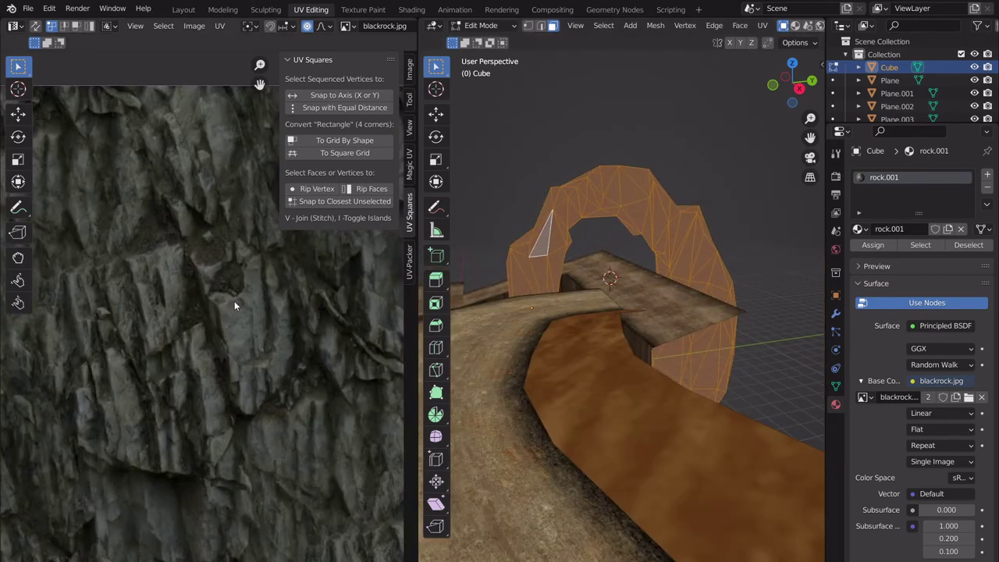
key("q")
scroll(215, 330, "down", 6)
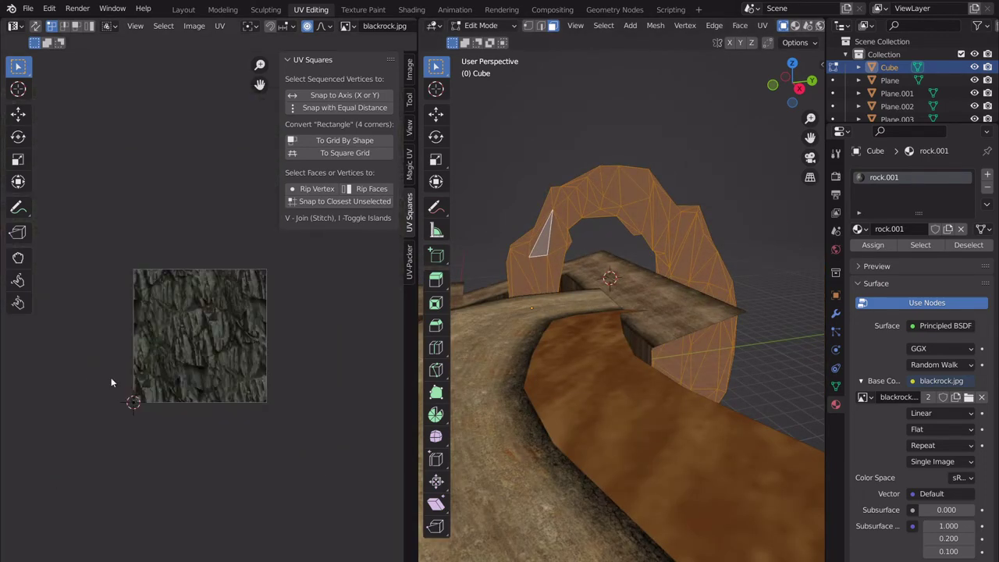
right_click(284, 341)
key("u")
key("Escape")
scroll(654, 270, "up", 2)
middle_click_drag(630, 184, 662, 294)
scroll(651, 266, "up", 2)
scroll(655, 265, "down", 4)
scroll(662, 293, "up", 3)
key("u")
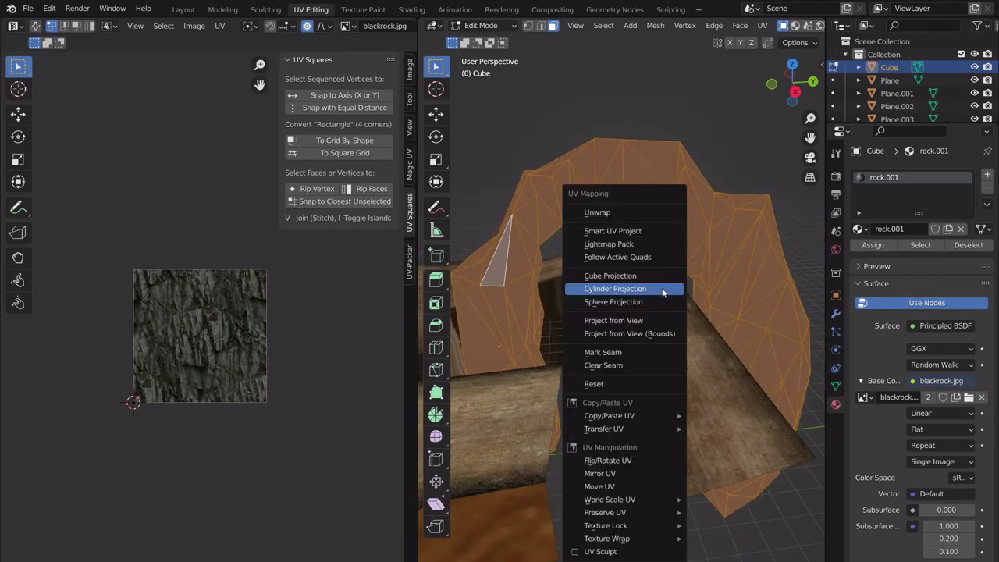
key("Escape")
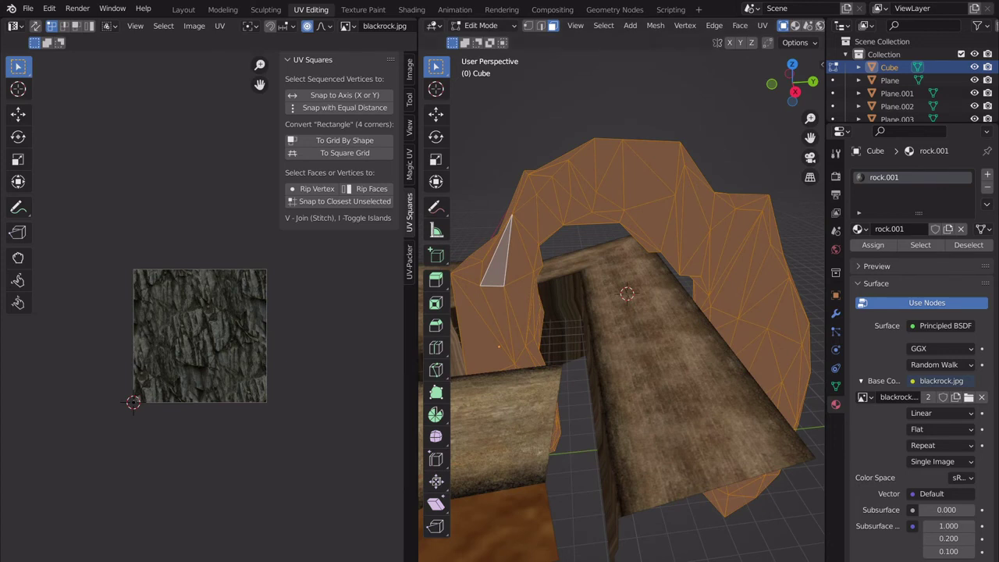
- Try unwrapping the arch, enlarge its UV layout, and inspect the rock texture in Object Mode
scroll(642, 170, "up", 2)
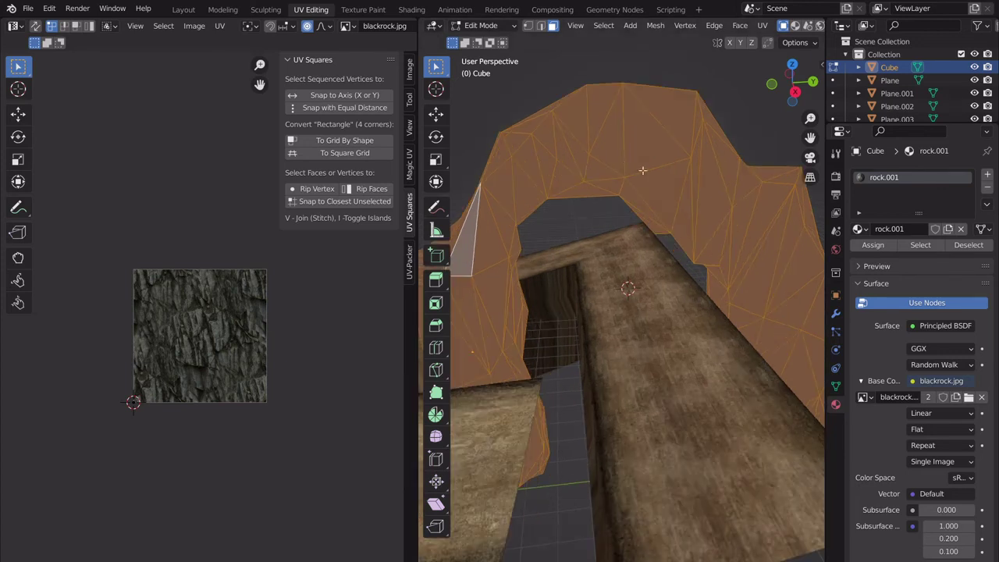
middle_click_drag(661, 188, 665, 200)
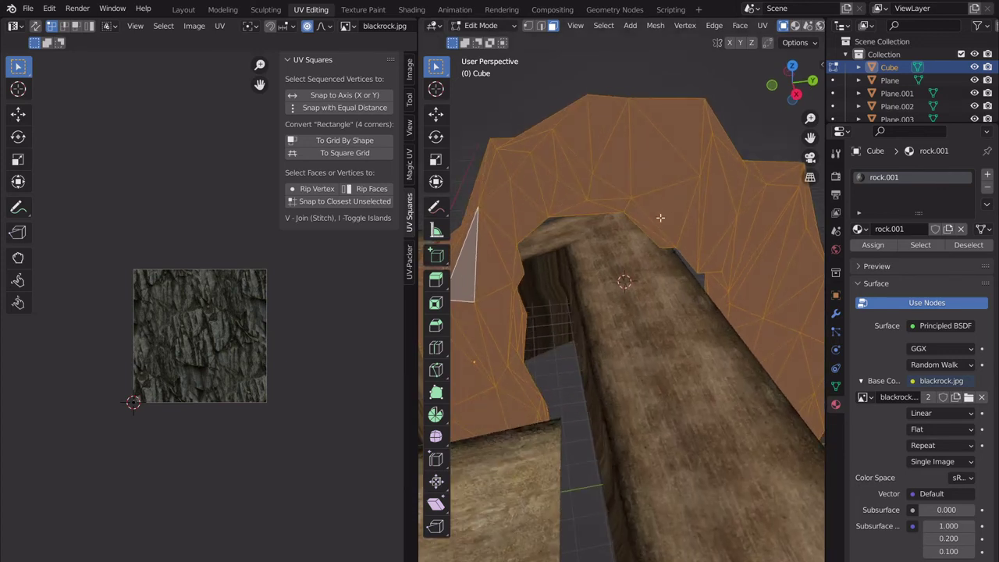
key("u")
left_click(644, 236)
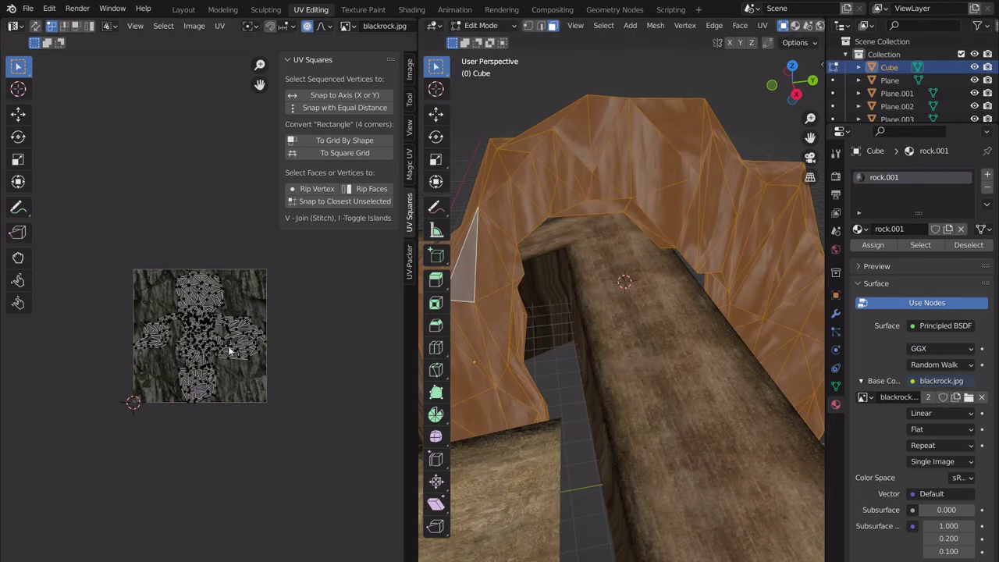
key("a")
key("s")
key("Tab")
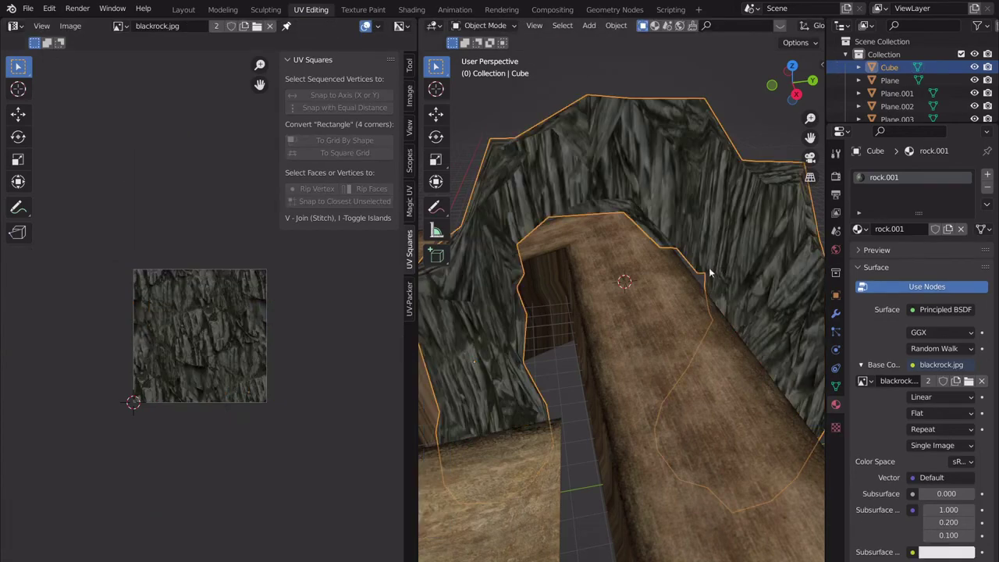
middle_click_drag(710, 270, 713, 309)
- Unwrap the arch again in Edit Mode with Smart UV Project, using a 66° angle limit and zero island margin
key("Tab")
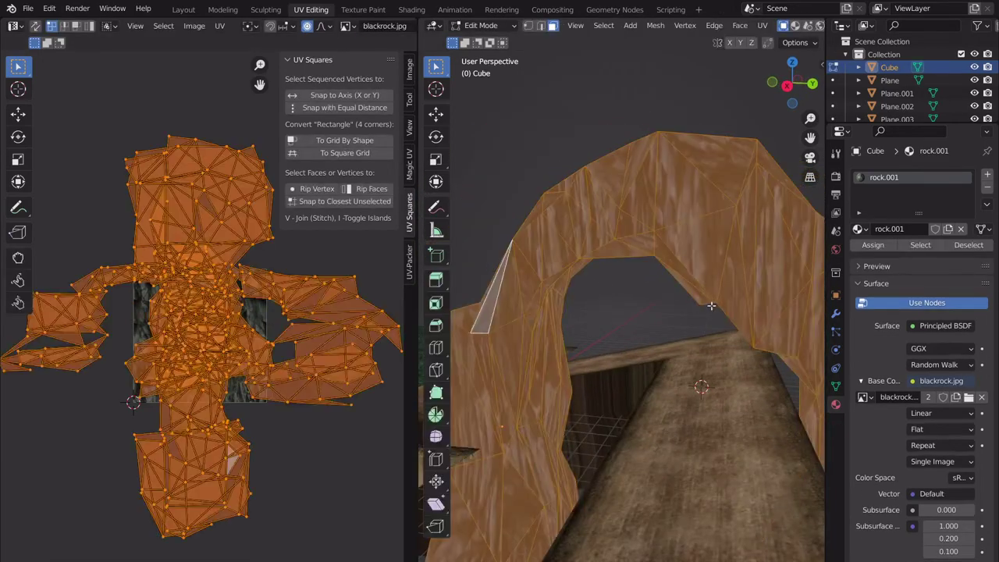
key("u")
left_click(667, 227)
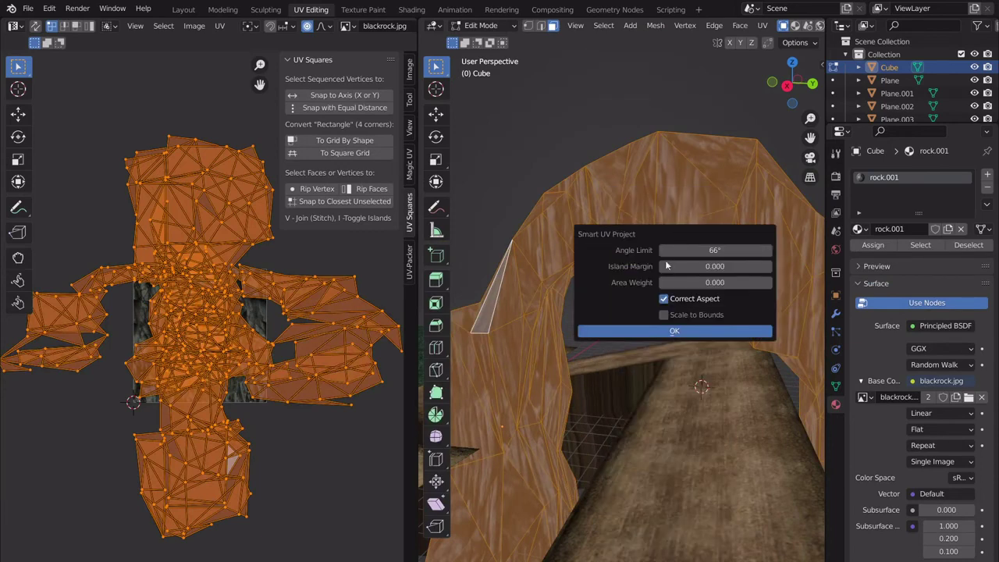
left_click(645, 334)
middle_click_drag(629, 318, 619, 313)
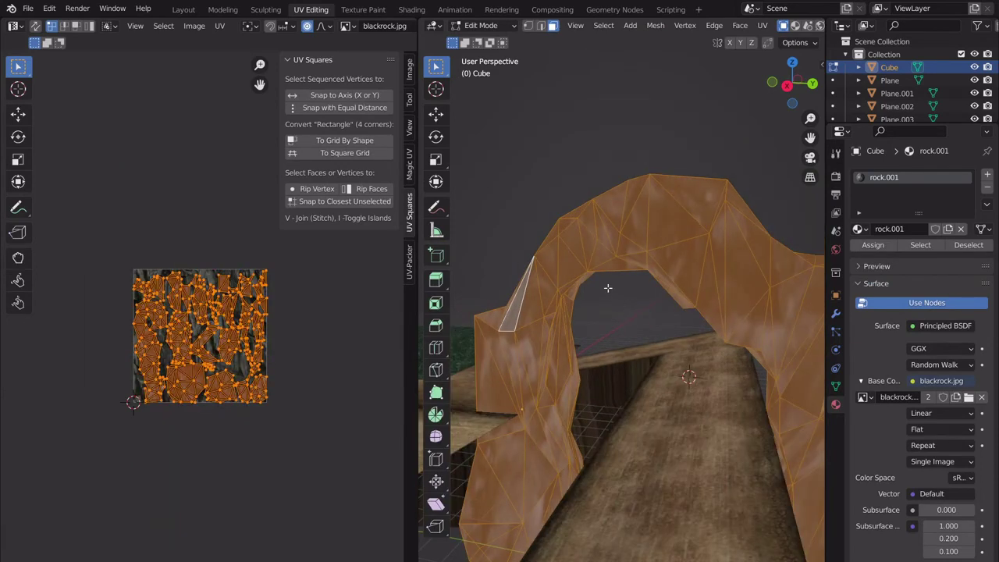
- Scale the arch's UV islands up well beyond the texture bounds so the rock texture repeats more finely
key("s")
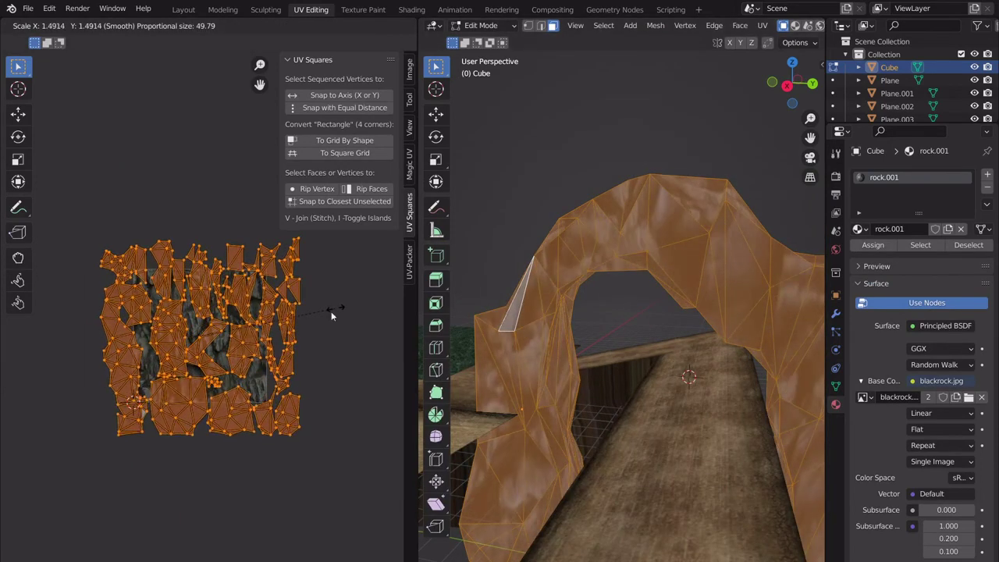
right_click(332, 314)
scroll(208, 331, "up", 3)
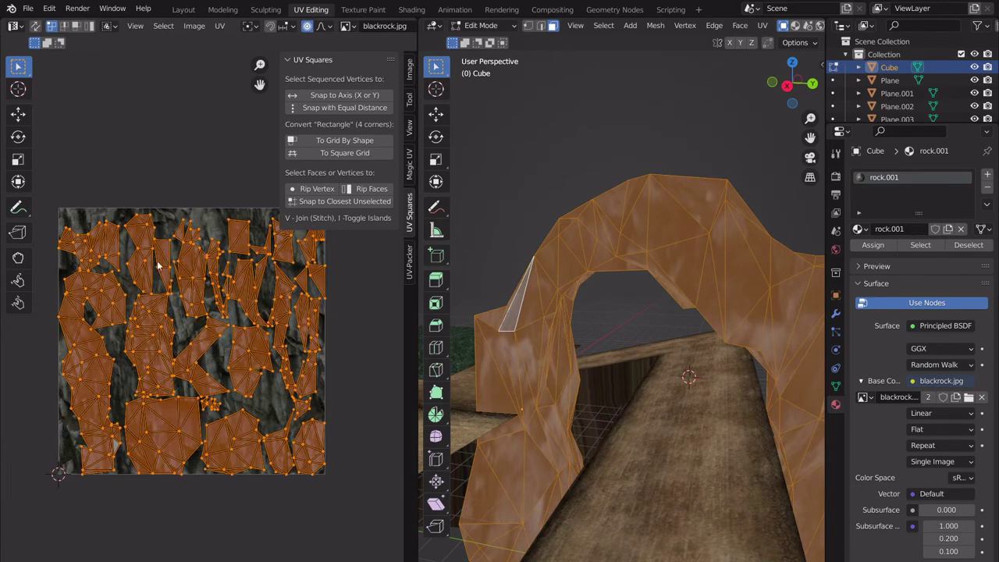
key("s")
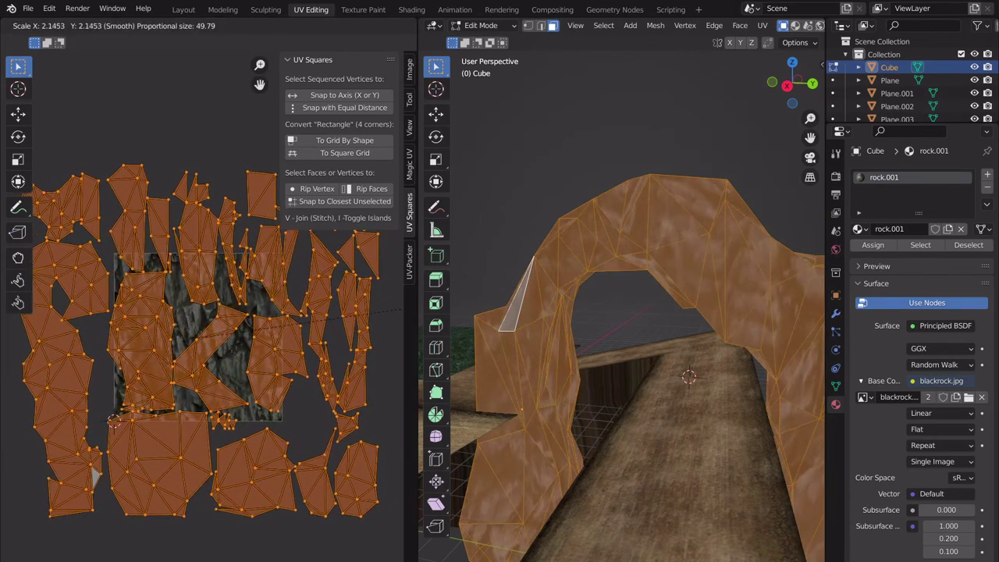
key("Escape")
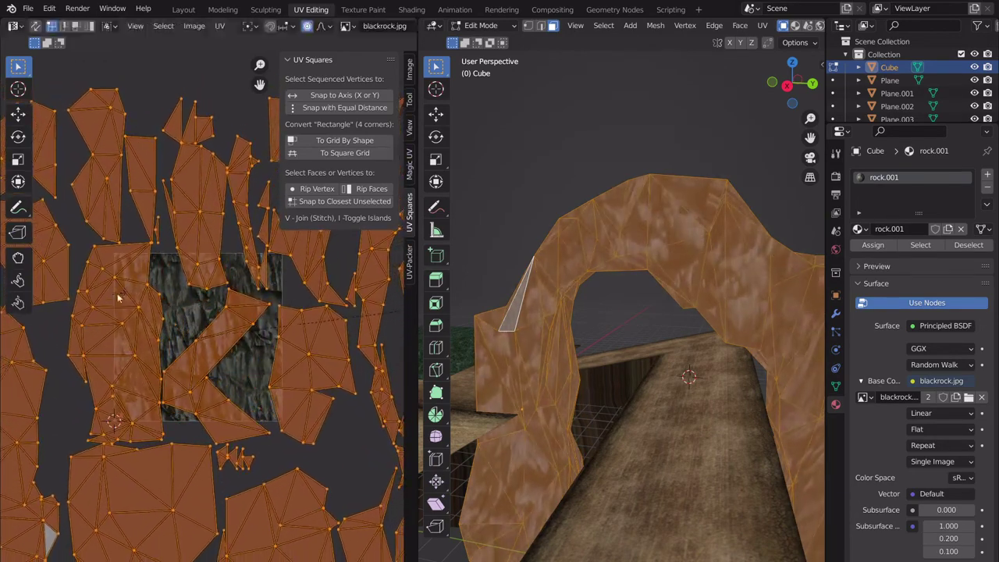
- Return to Object Mode and examine the rescaled rock texture up close on the arch from several angles
key("Tab")
middle_click_drag(600, 315, 651, 334)
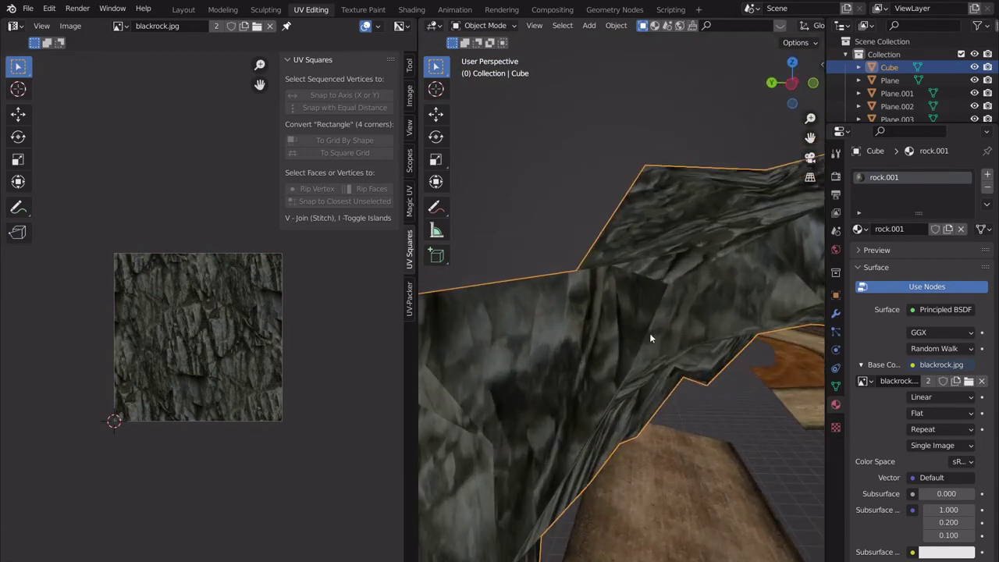
scroll(195, 346, "up", 6)
middle_click_drag(418, 320, 664, 293)
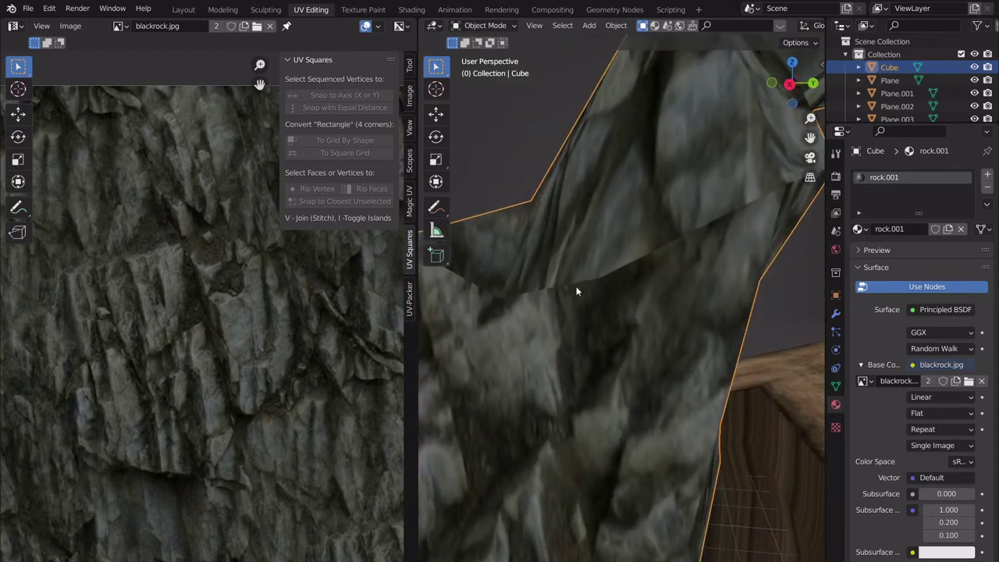
middle_click_drag(577, 291, 649, 265)
- Switch to the Layout workspace, deselect the arch, and review it together with the whole track and graveyard
left_click(183, 10)
middle_click_drag(312, 234, 437, 249)
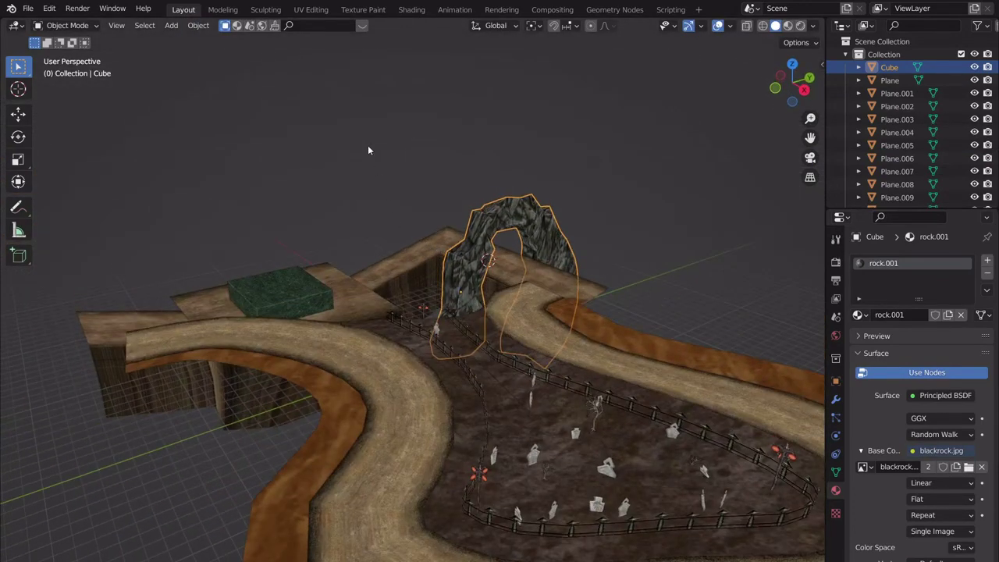
left_click(458, 200)
scroll(459, 201, "up", 2)
middle_click_drag(459, 201, 442, 237)
scroll(449, 266, "down", 3)
middle_click_drag(457, 278, 430, 204, "shift")
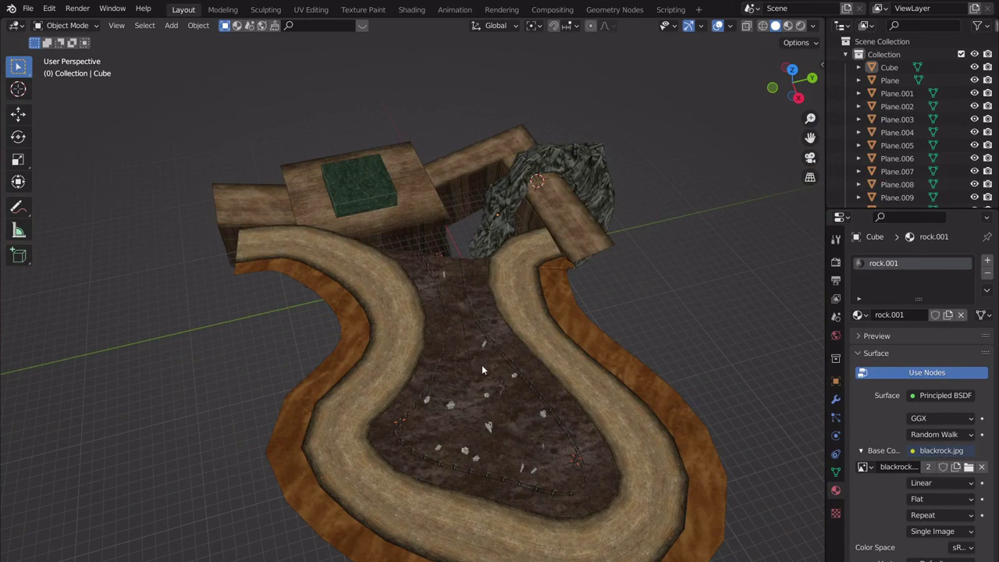
middle_click_drag(492, 333, 527, 343)
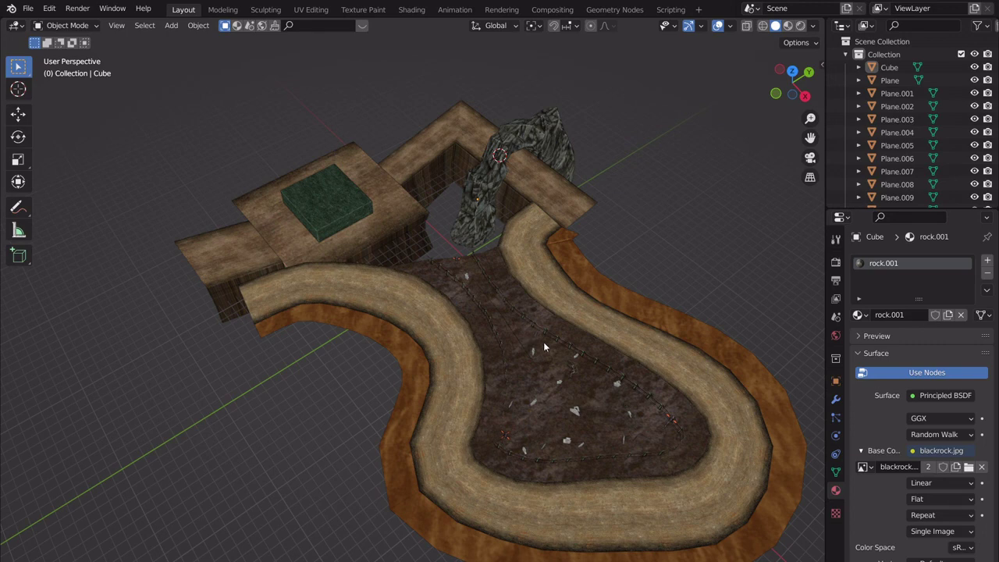
- Bring up the Windows application launcher
key("super")
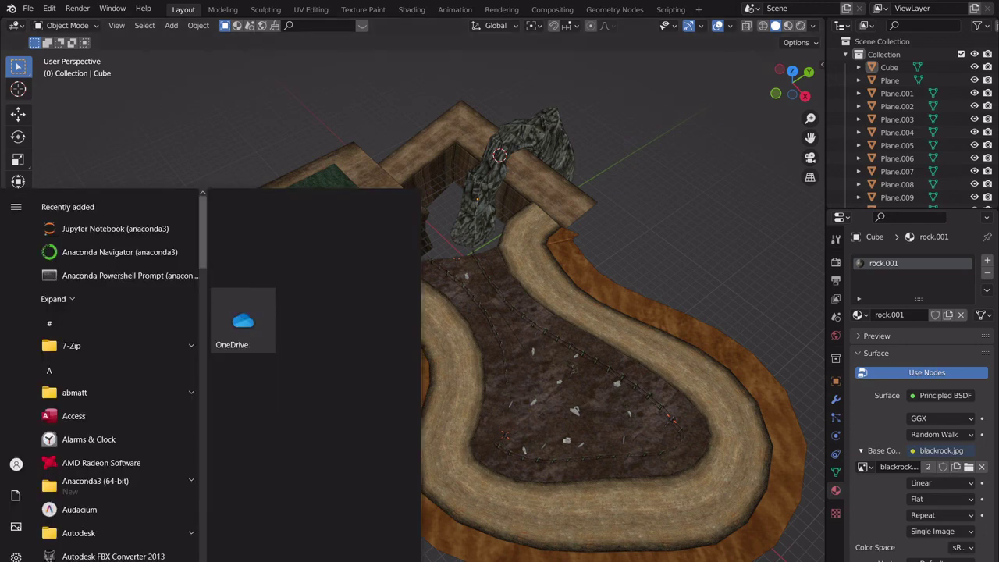